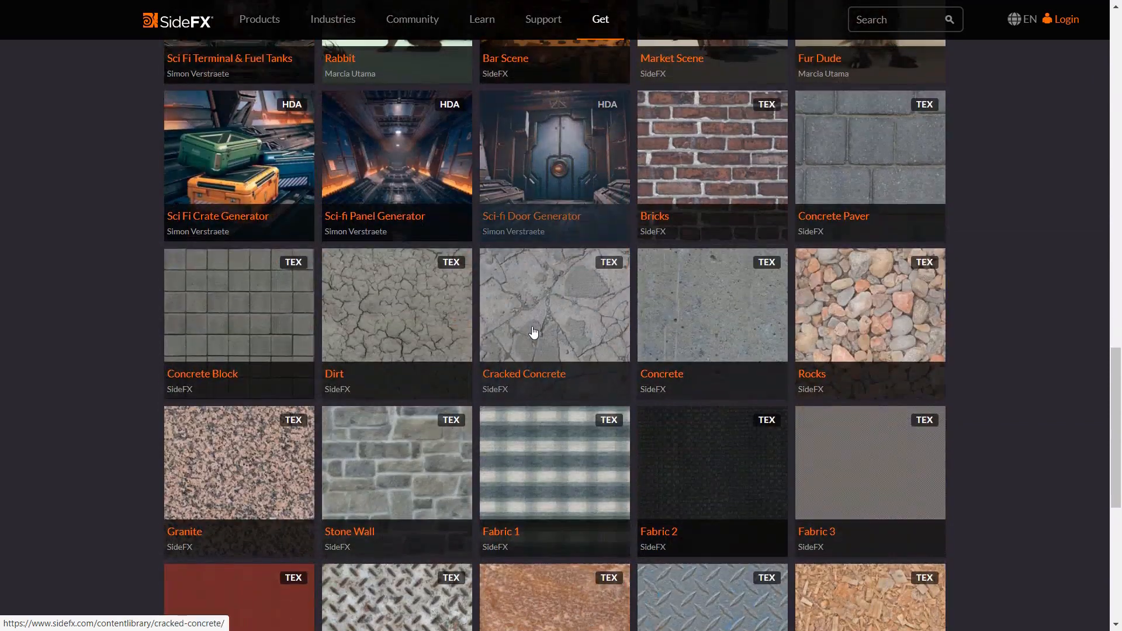
- Look through the newest explosion and fireball assets in the SideFX Content Library
scroll(533, 329, "up", 20)
scroll(533, 334, "up", 3)
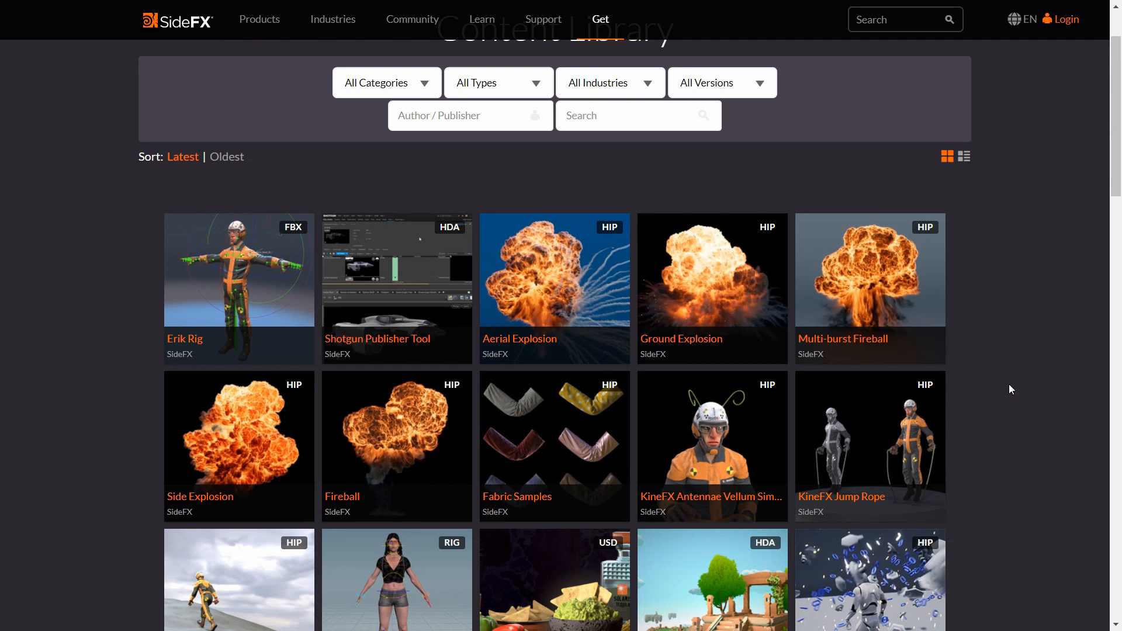
scroll(1009, 385, "up", 2)
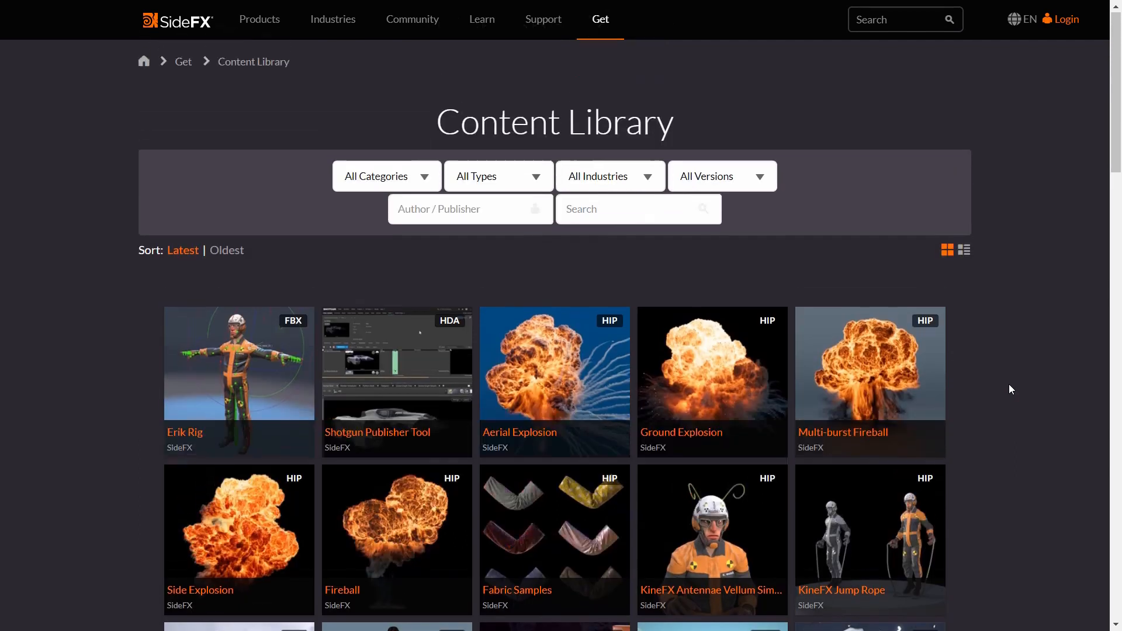
scroll(1010, 385, "down", 2)
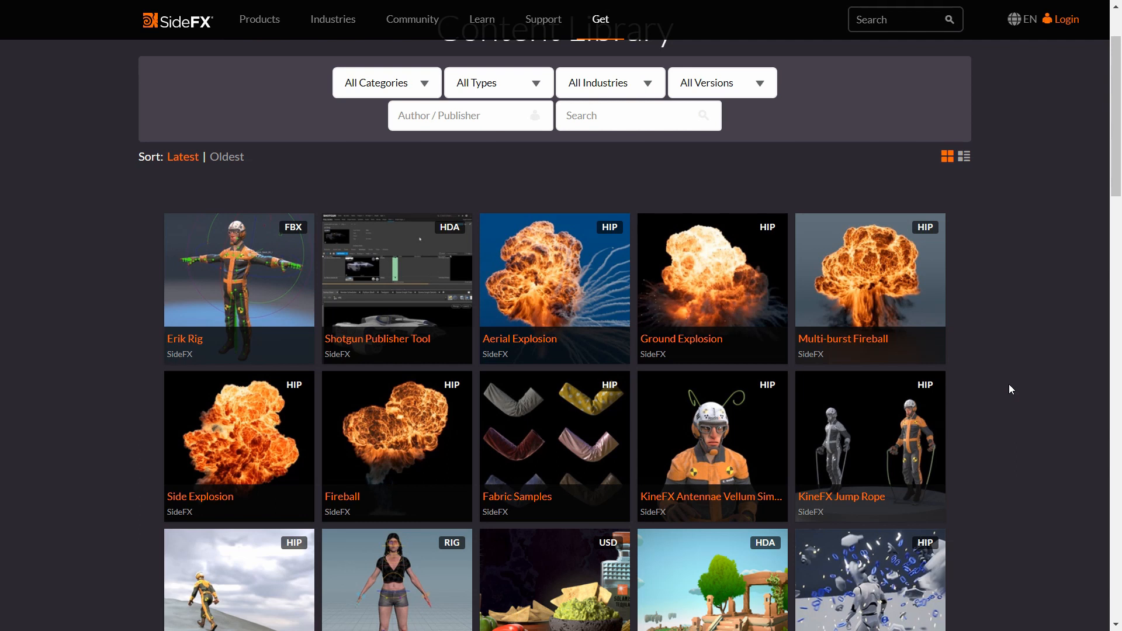
- Switch to Houdini and scrub the fireball simulation to frame 48 at object level
key("alt+Tab")
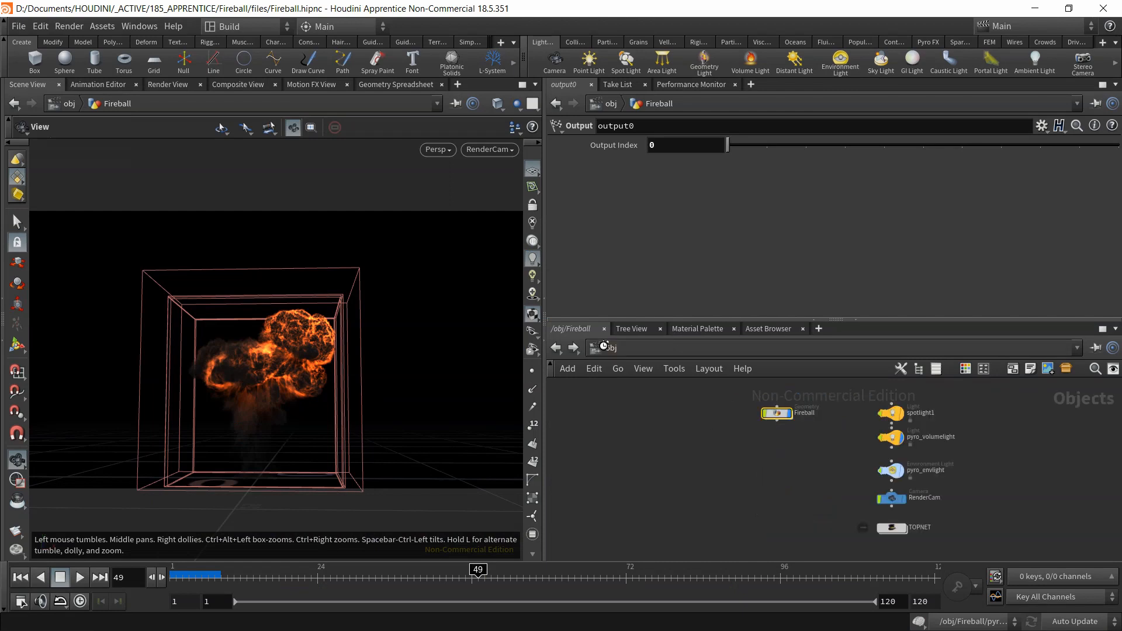
left_click(808, 466)
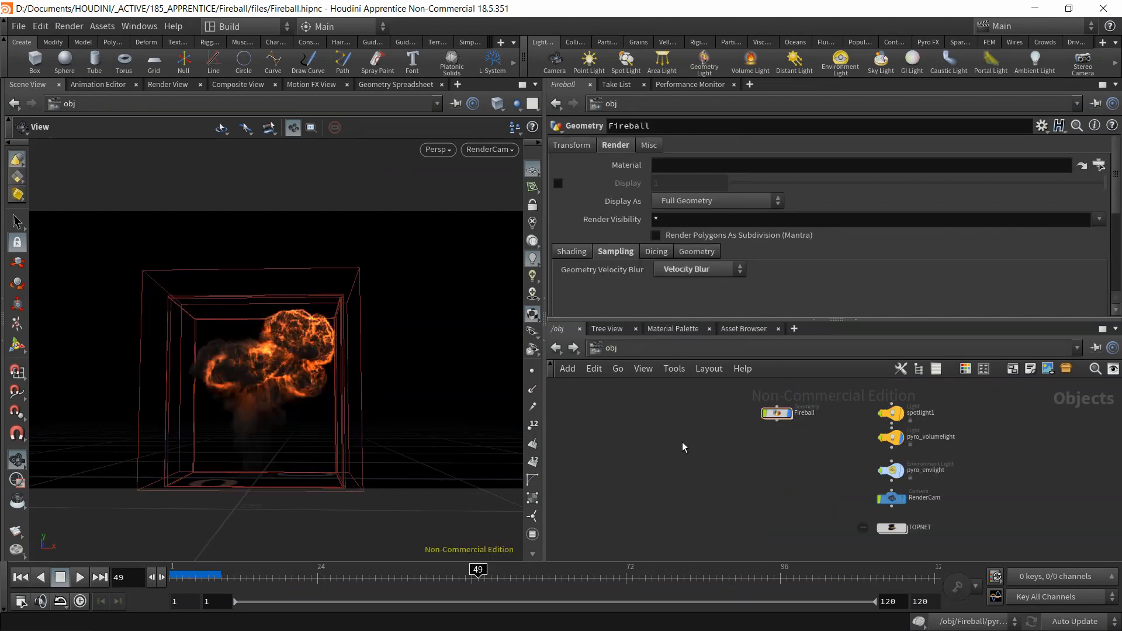
left_click_drag(176, 577, 472, 577)
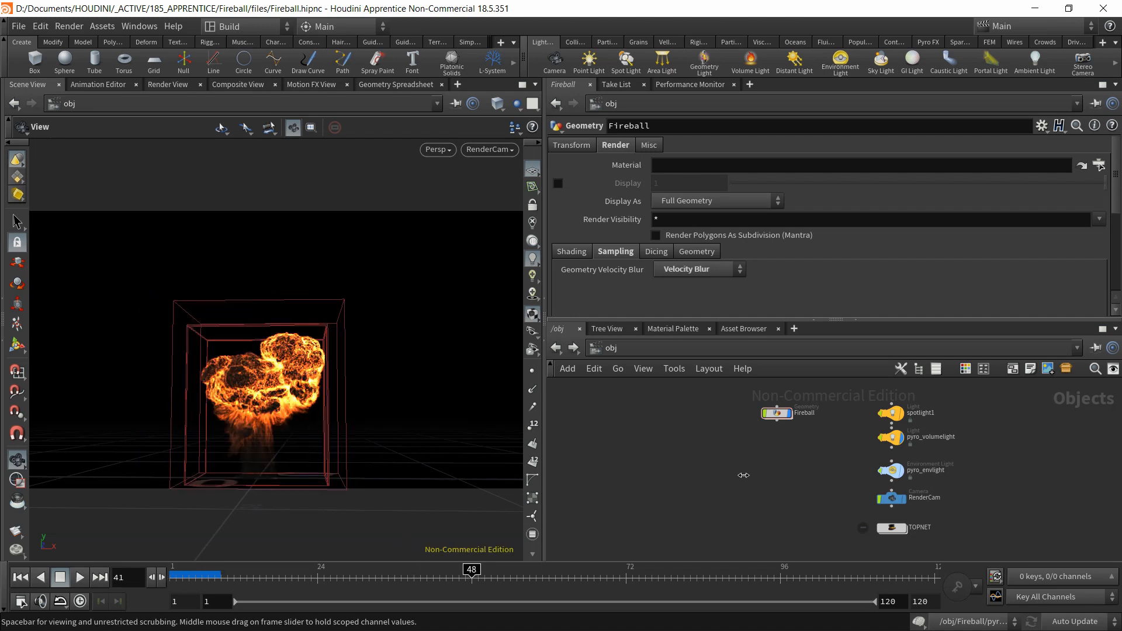
- Enter the Fireball geometry network and inspect the settings of its fireball File Cache node
left_click(777, 413)
double_click(778, 413)
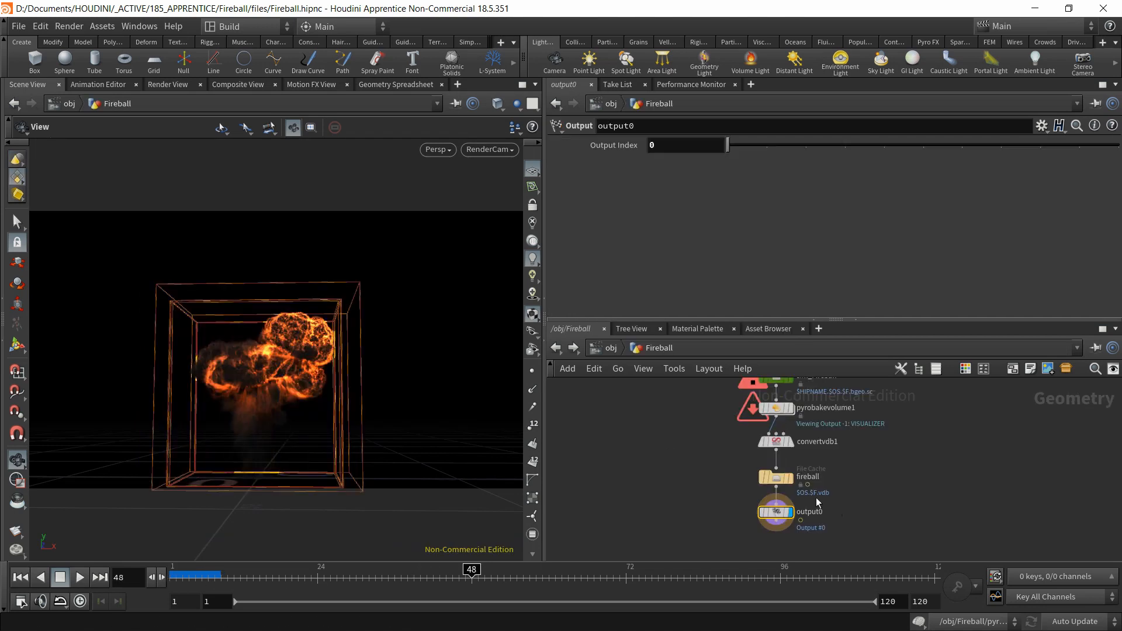
left_click(776, 477)
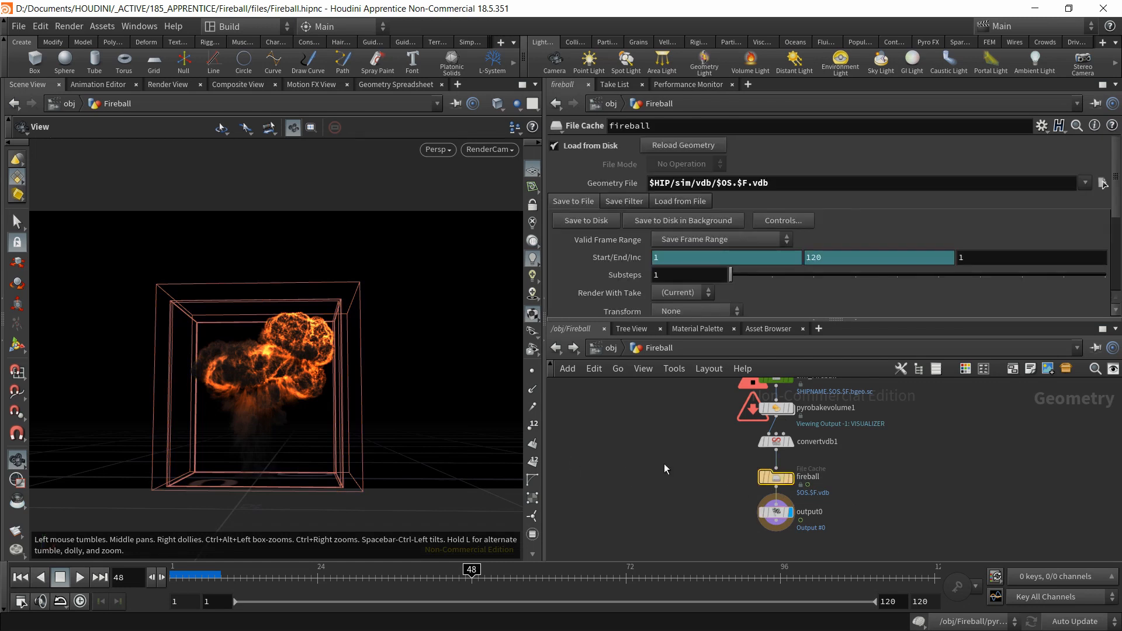
- Inspect the conversion formats offered for Convert To on the convertvdb1 node, keeping VDB
scroll(780, 430, "up", 3)
left_click(774, 452)
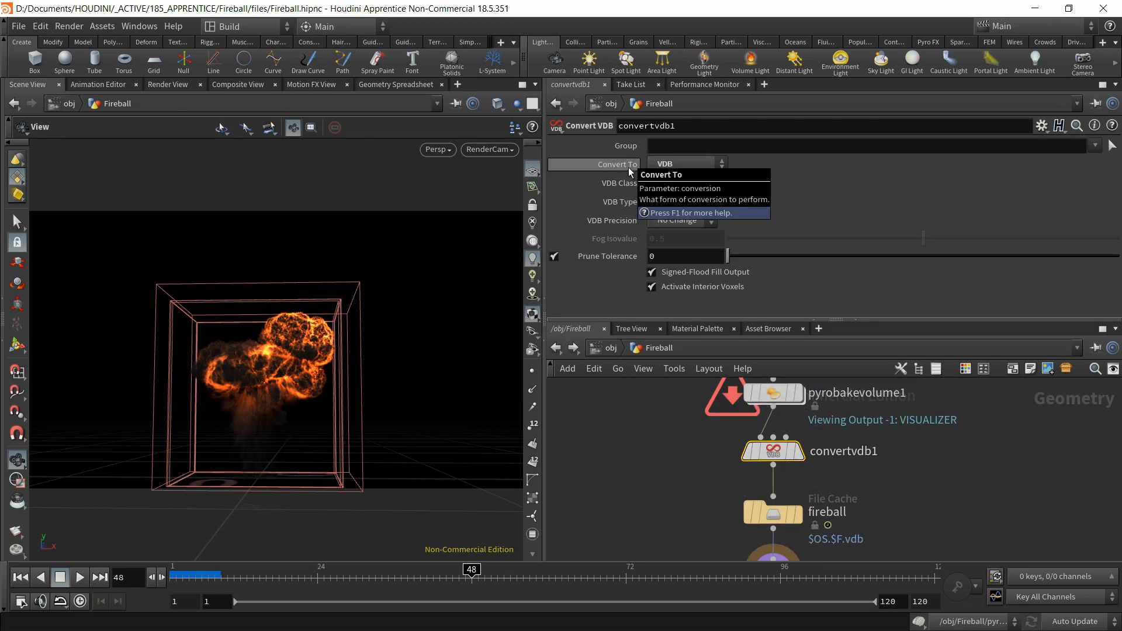
left_click(673, 165)
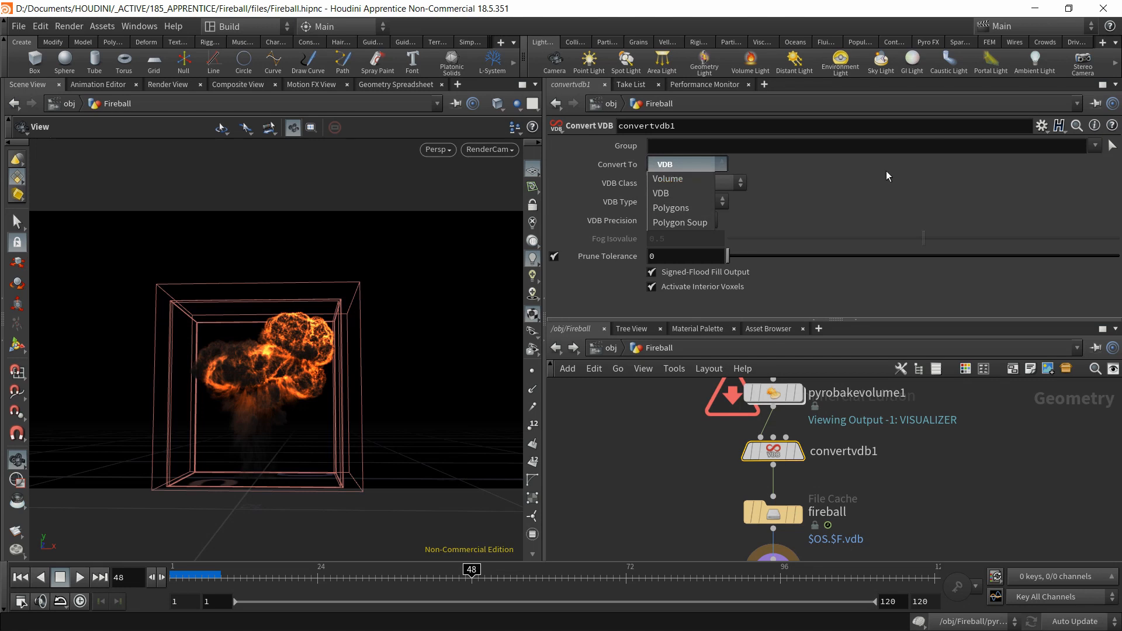
left_click(672, 166)
- Examine the Geometry File path and its file extension on the fireball File Cache node
scroll(678, 502, "down", 2)
left_click(756, 512)
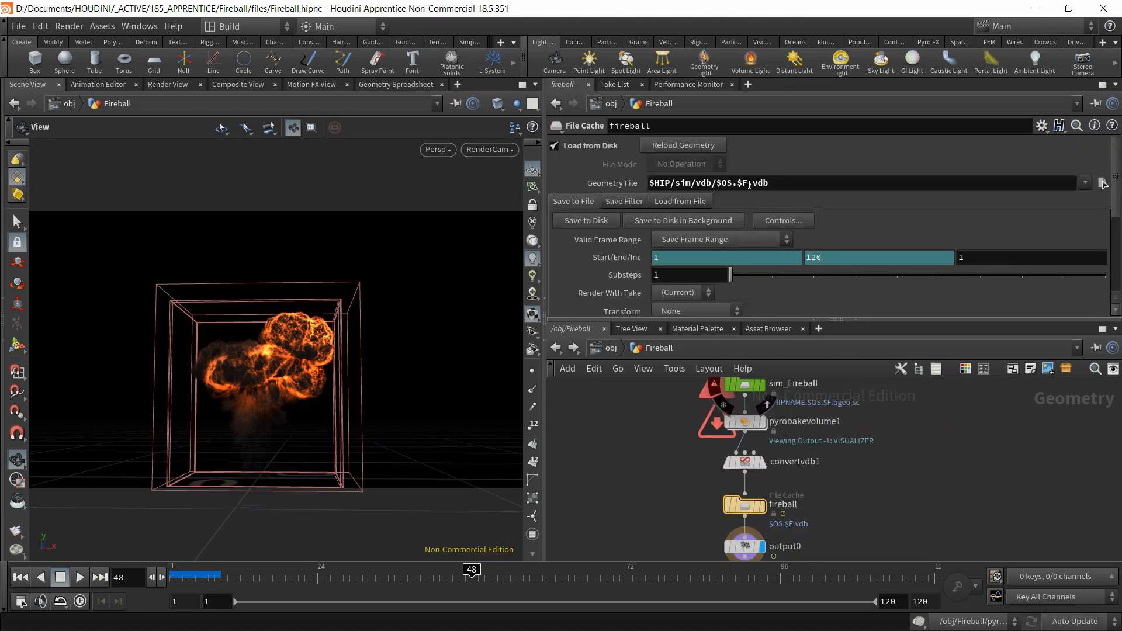
left_click(748, 184)
left_click(777, 184)
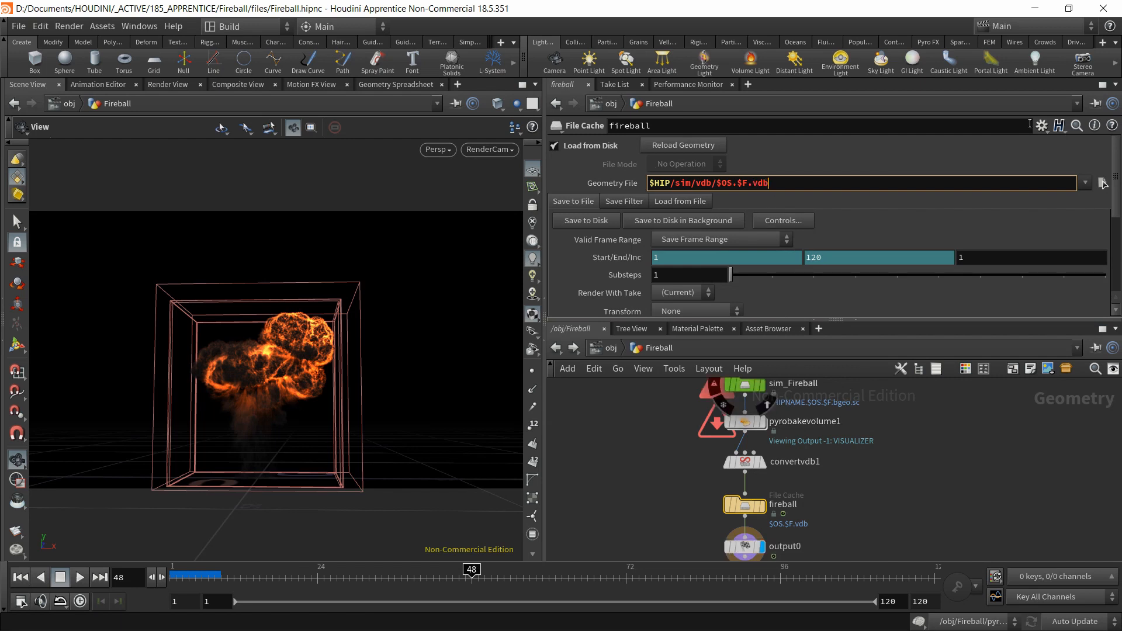
- Switch to Blender's Fireball_Render.blend and preview the explosion with rendered shading, returning to solid shading
key("alt+Tab")
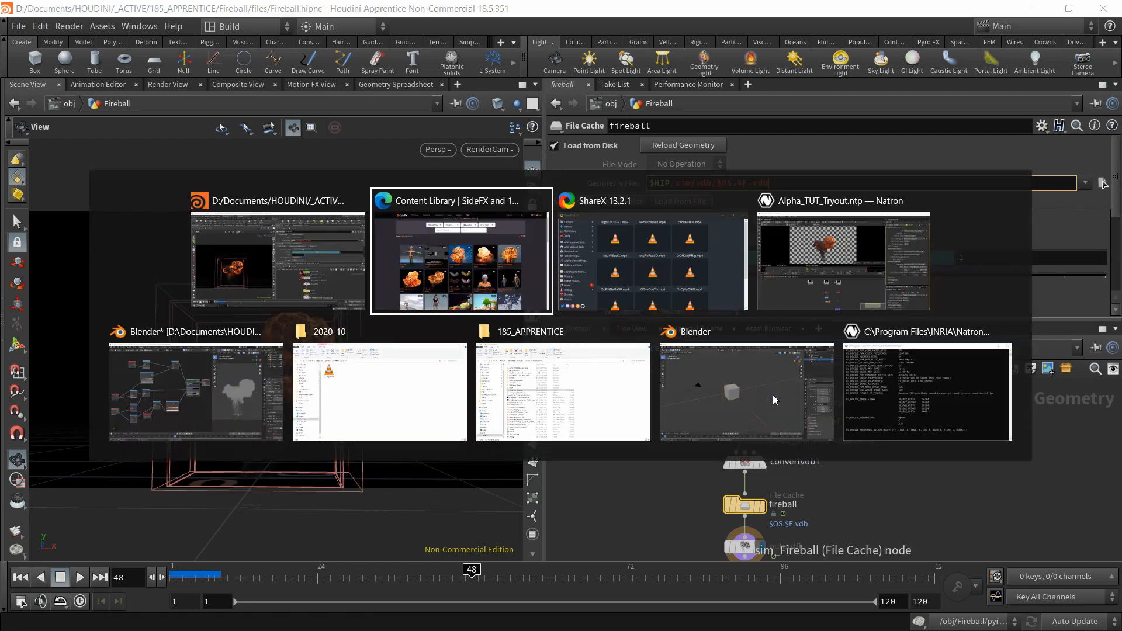
key("alt+Tab")
key("alt+Tab")
key("alt+Tab")
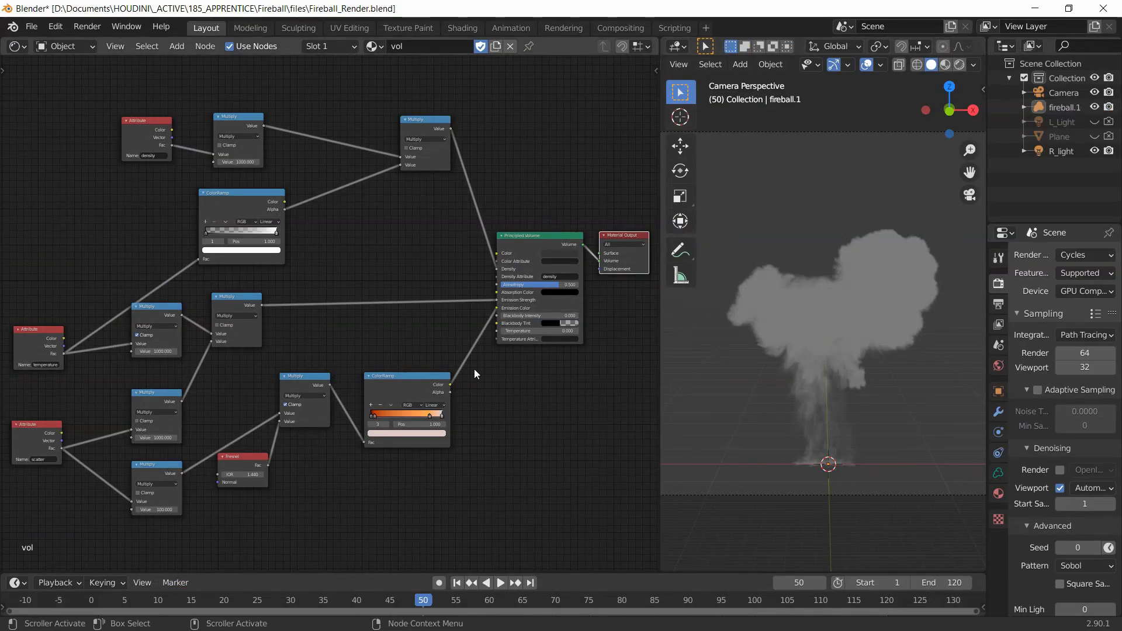
left_click(959, 65)
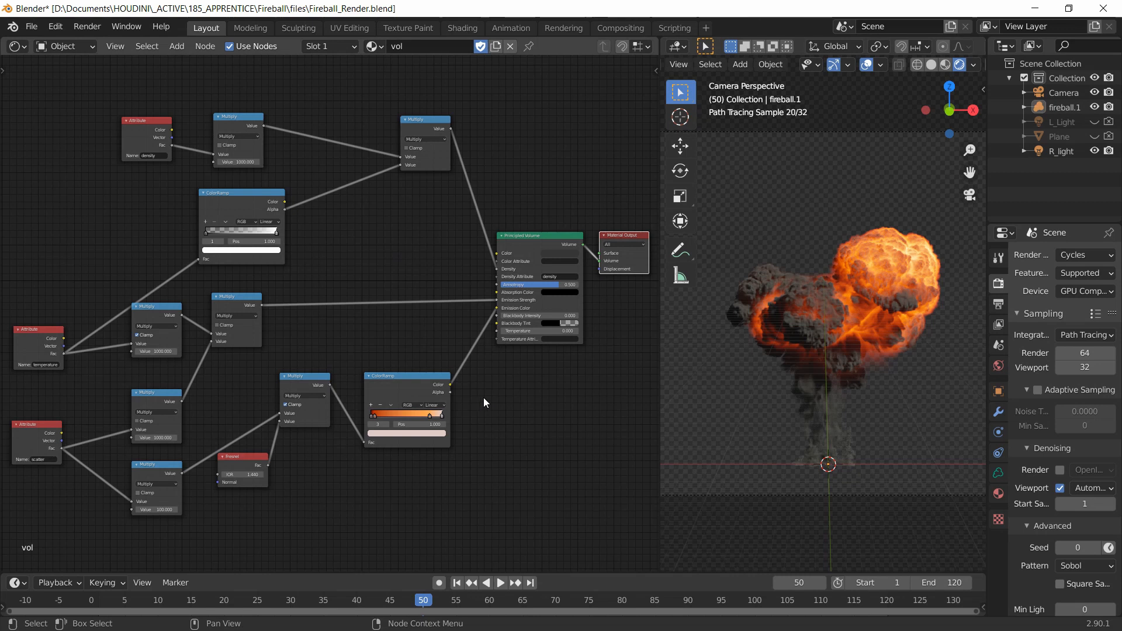
left_click(928, 68)
- Switch to Natron and view the Alpha_TUT_Tryout.ntp fireball composite with its node graph
key("alt+Tab")
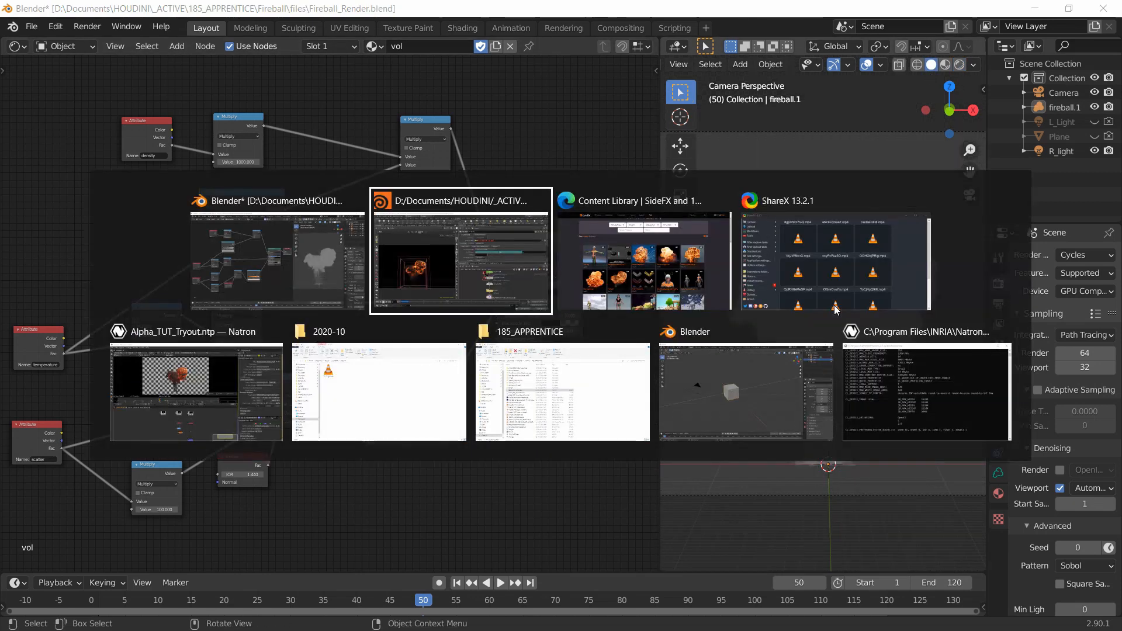
key("alt+Tab")
key("alt+Tab")
key("alt+Tab")
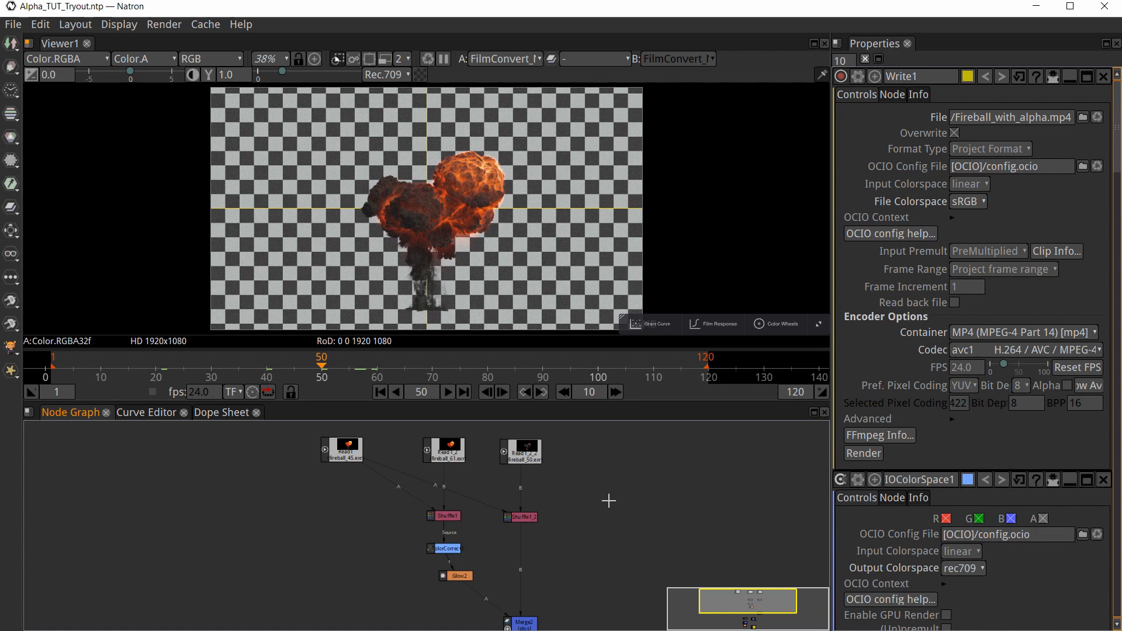
- Switch to the web browser and view the CGCircuit course page Applied Houdini - Volumes V
key("alt+Tab")
key("alt+Tab")
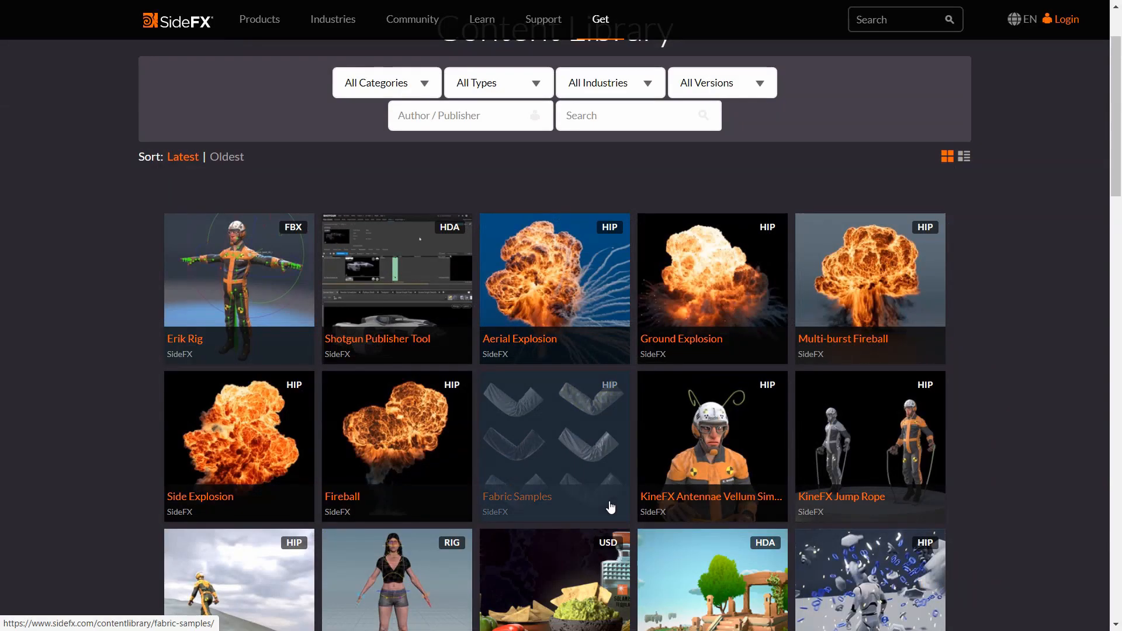
key("ctrl+Tab")
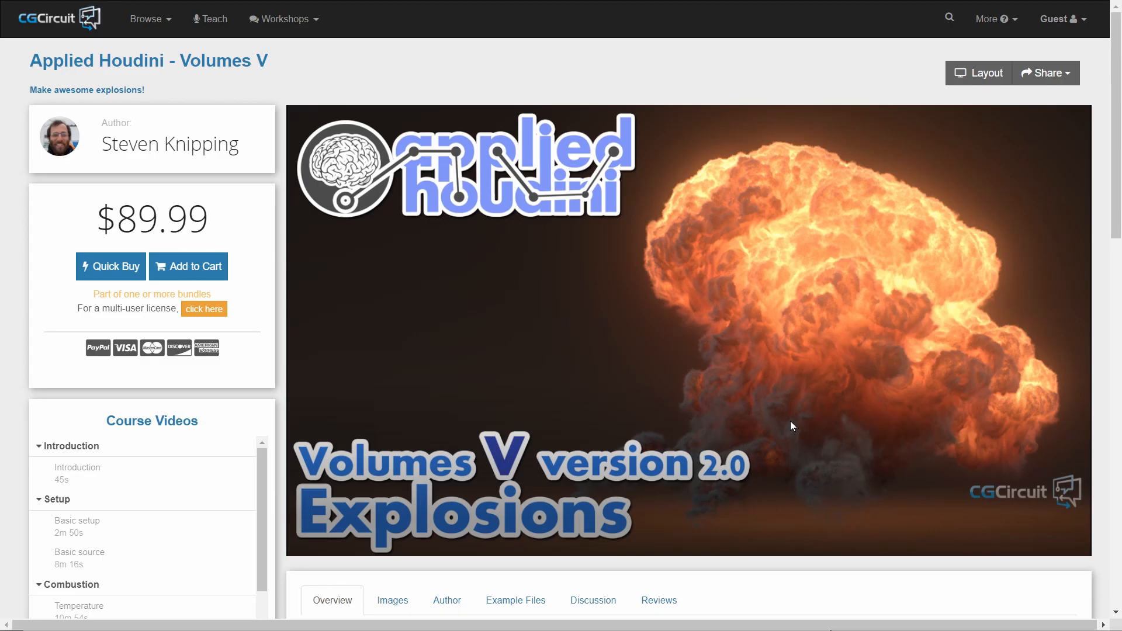
- Switch to the new default Blender scene and delete the default cube
key("alt+Tab")
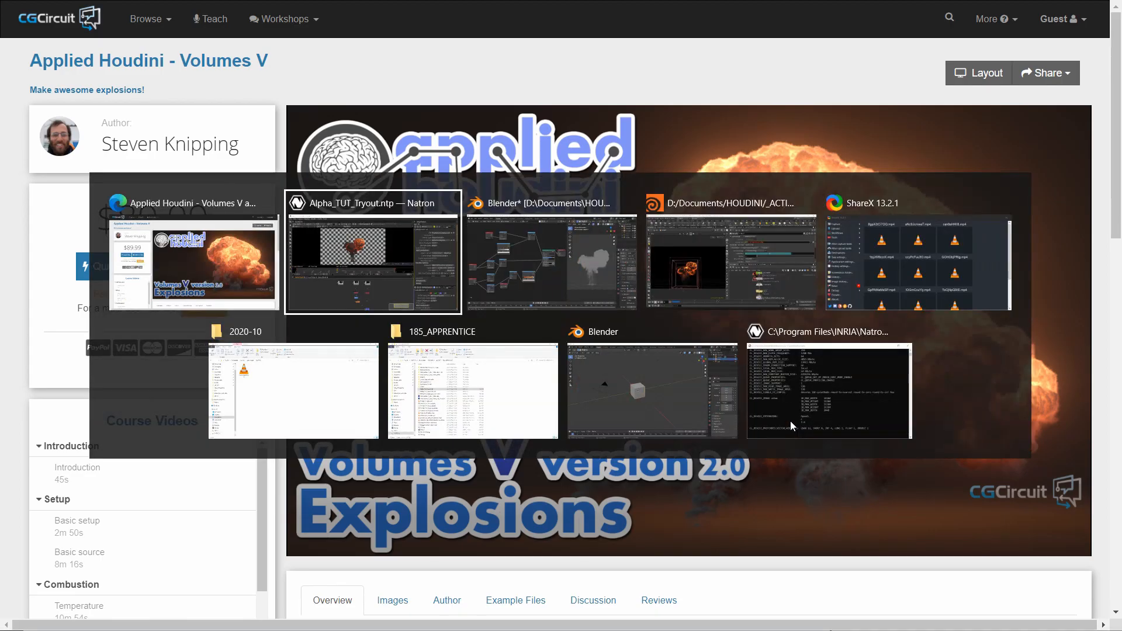
key("alt+Tab")
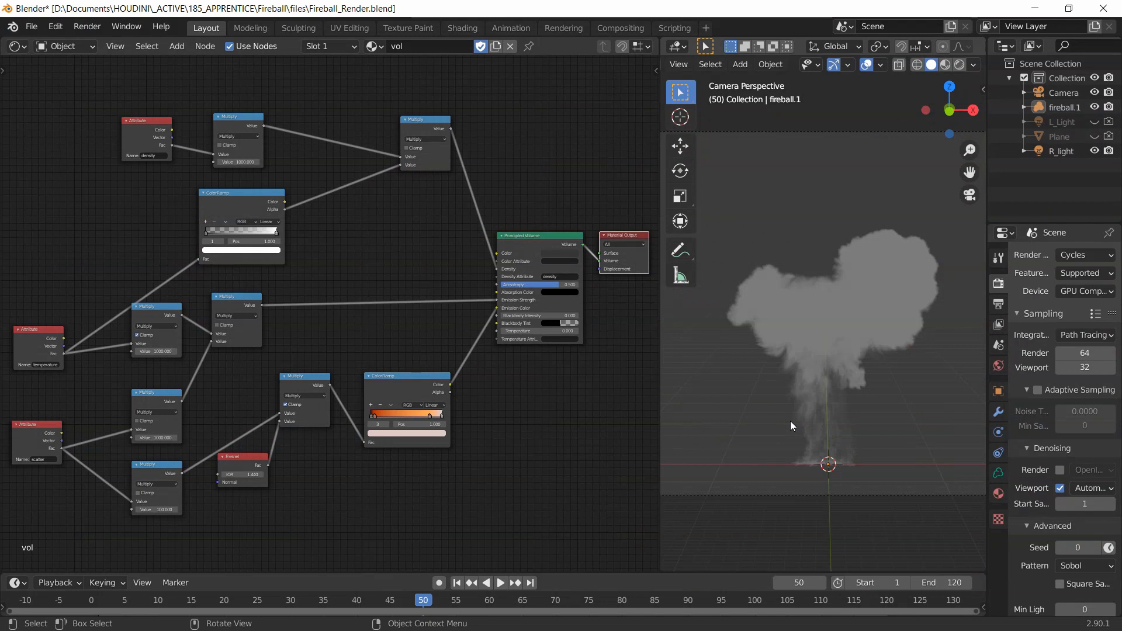
key("alt+Tab")
key("alt+Tab")
key("alt+Tab")
key("alt+Tab")
key("alt+Tab")
key("alt+Tab")
key("alt+Tab")
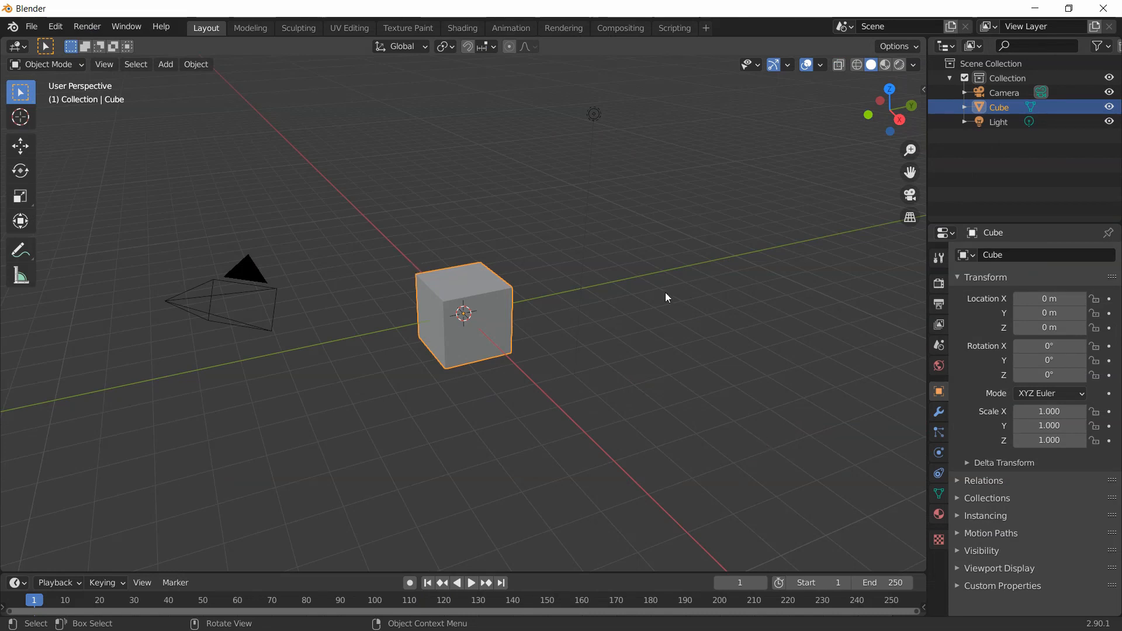
key("x")
left_click(545, 317)
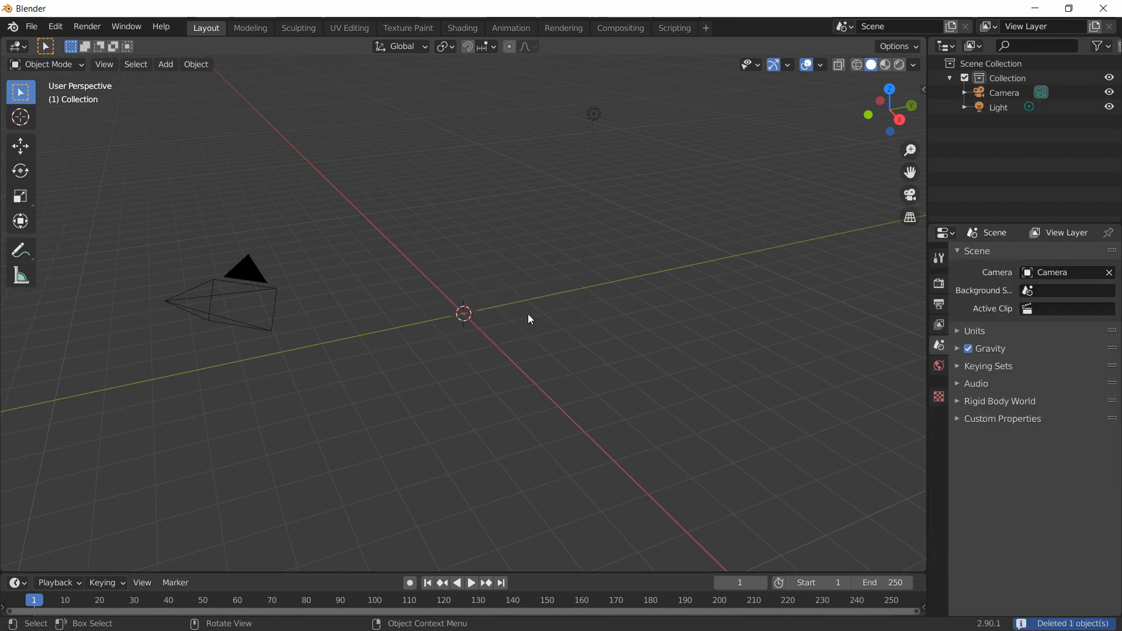
- Start an OpenVDB volume import and open the folder 185_APPRENTICE\Fireball\files\sim\vdb
key("shift+a")
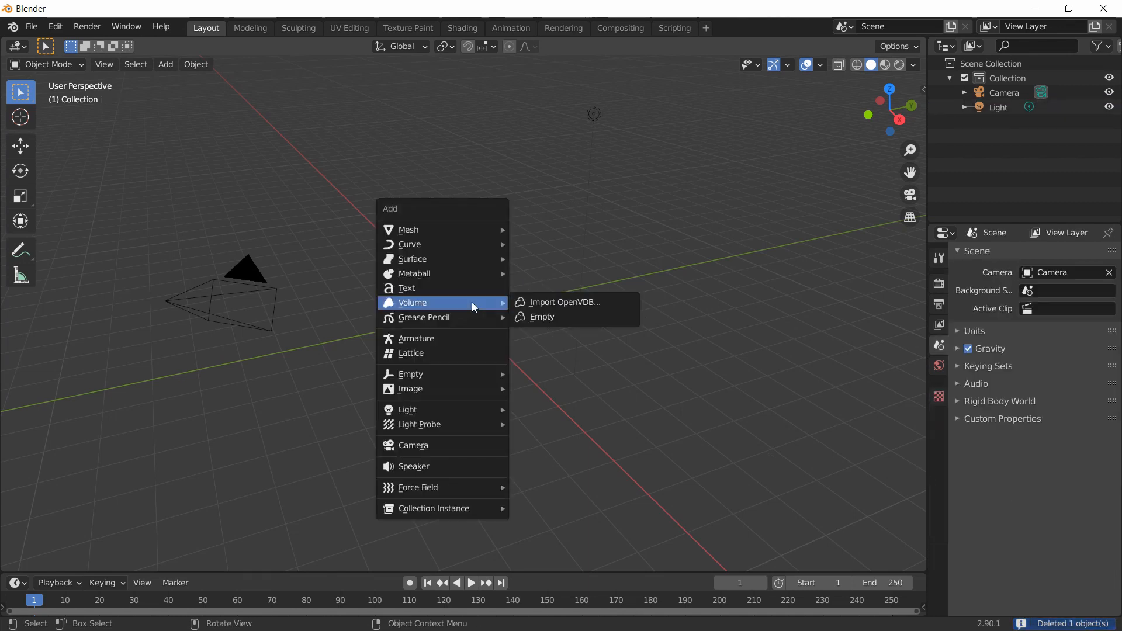
left_click(546, 304)
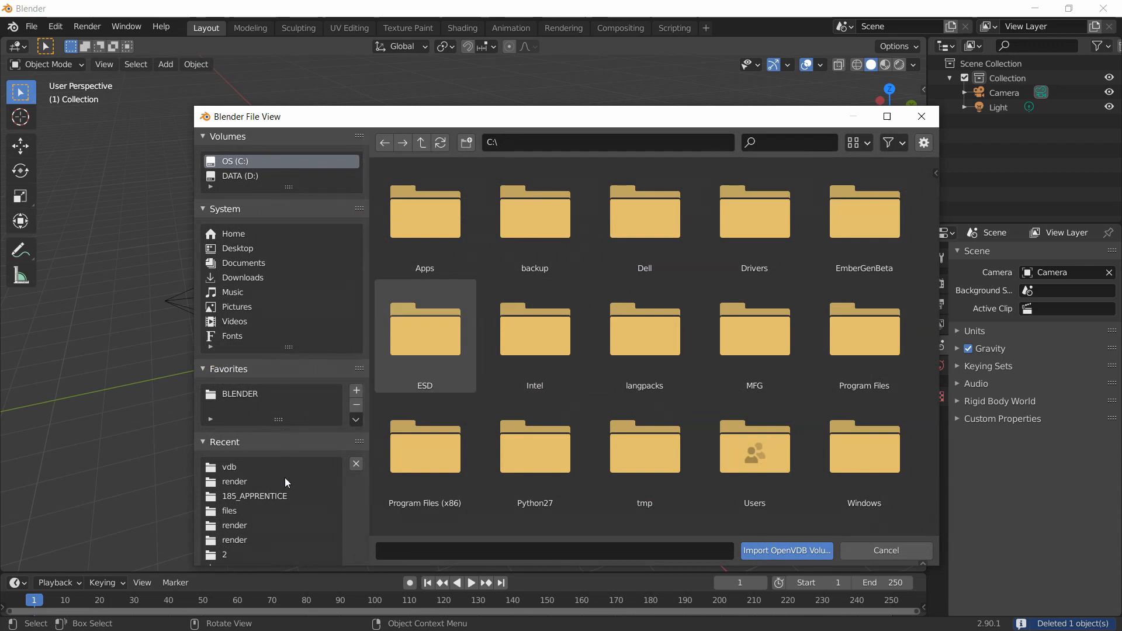
left_click(284, 496)
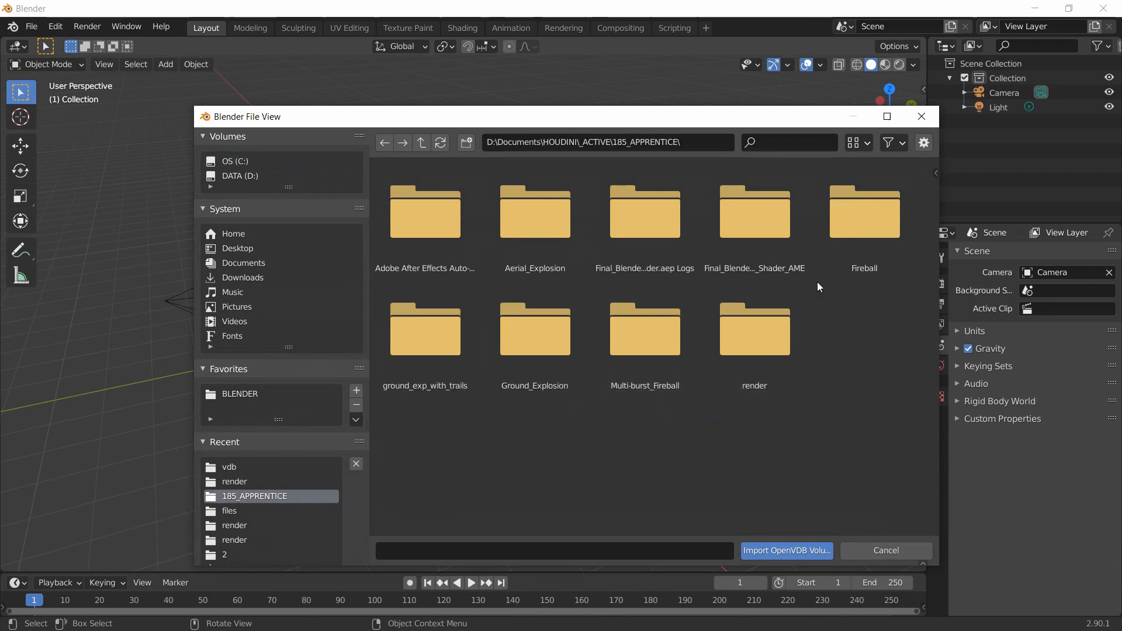
double_click(858, 229)
double_click(410, 233)
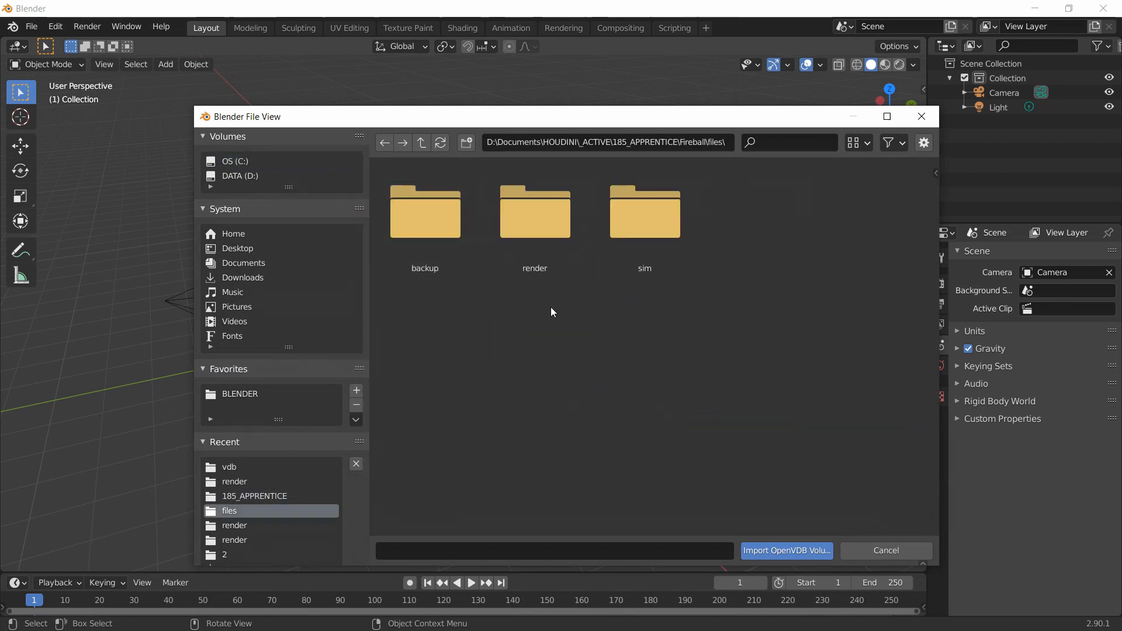
double_click(619, 240)
left_click(445, 230)
double_click(444, 230)
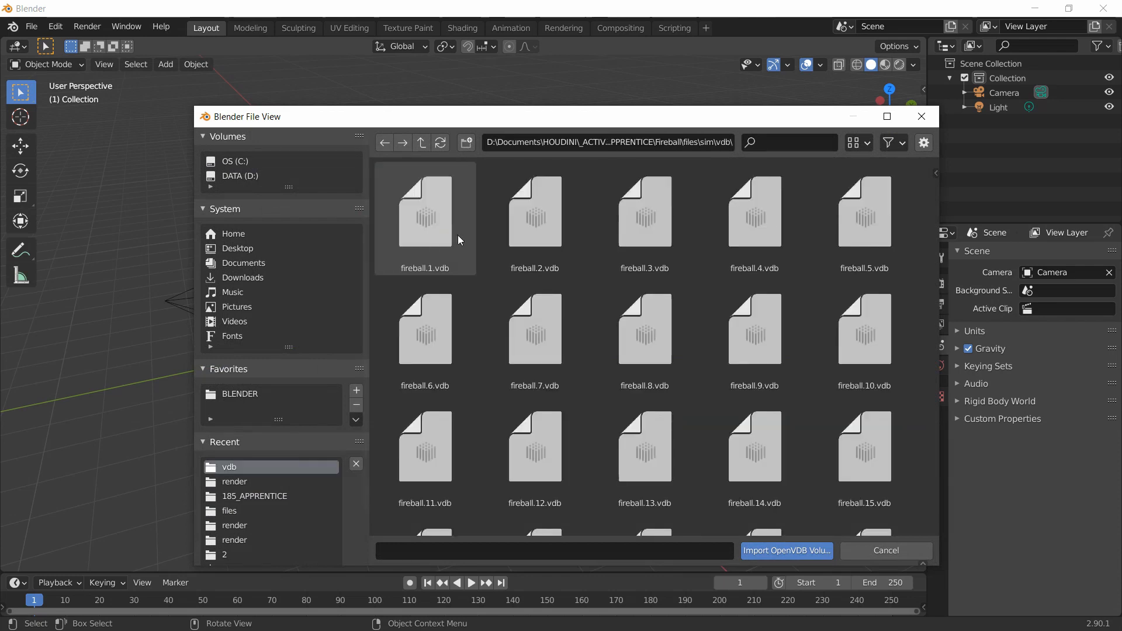
- Select all the VDB files from fireball.1.vdb to fireball.120.vdb and import them as a volume sequence
left_click(445, 234)
scroll(662, 361, "down", 4)
scroll(662, 361, "down", 8)
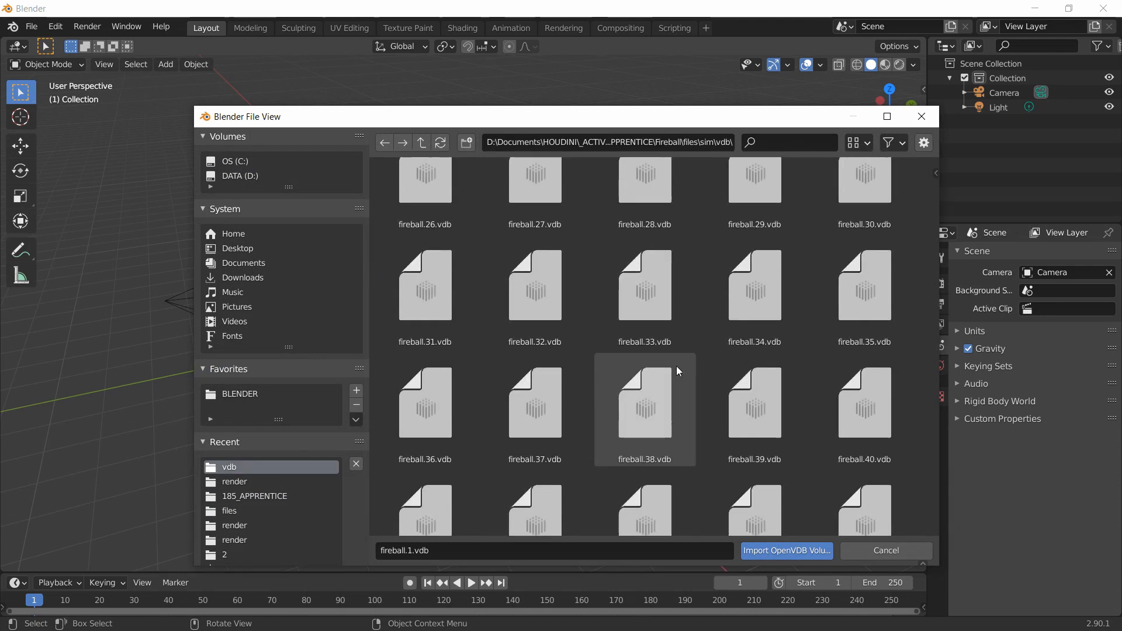
scroll(701, 372, "down", 7)
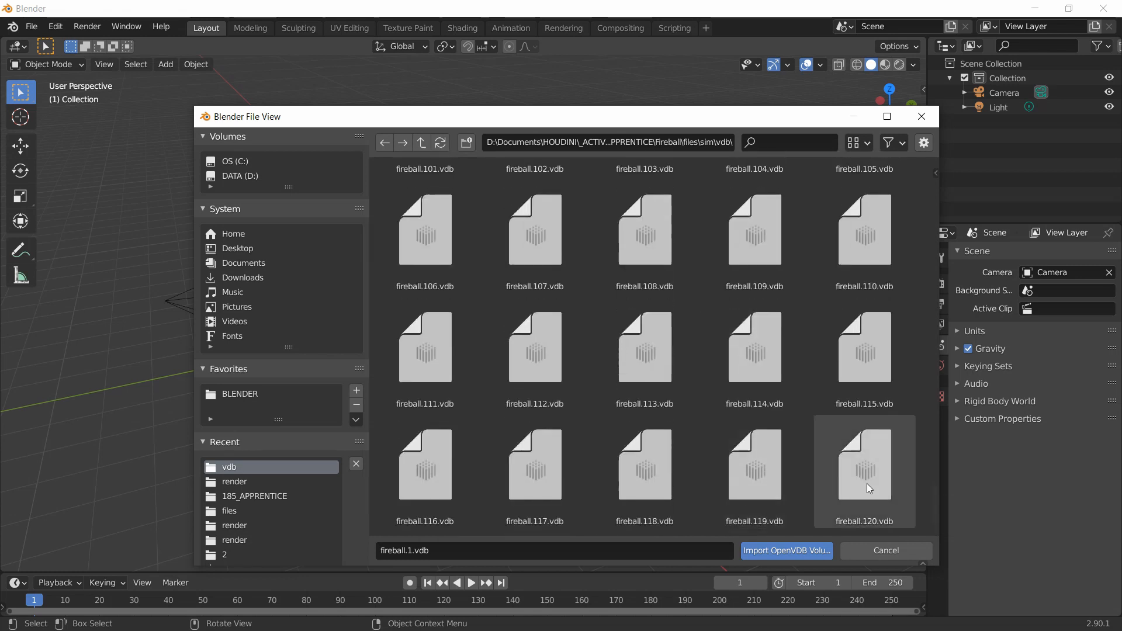
key("a")
left_click(784, 544)
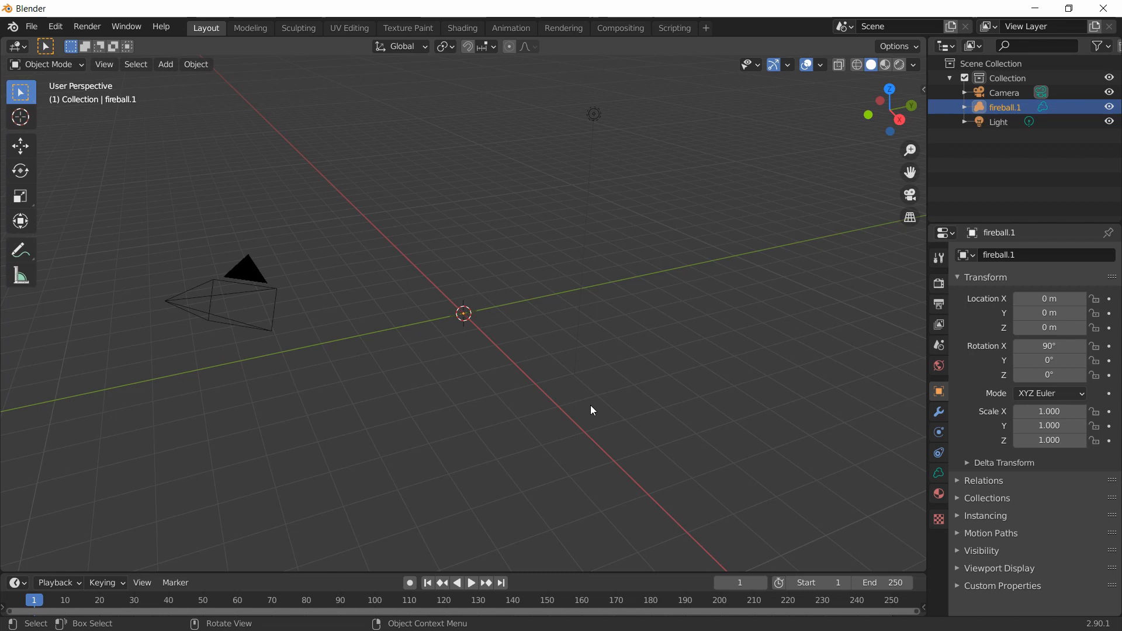
- Set the end frame of the animation to 120
left_click(896, 578)
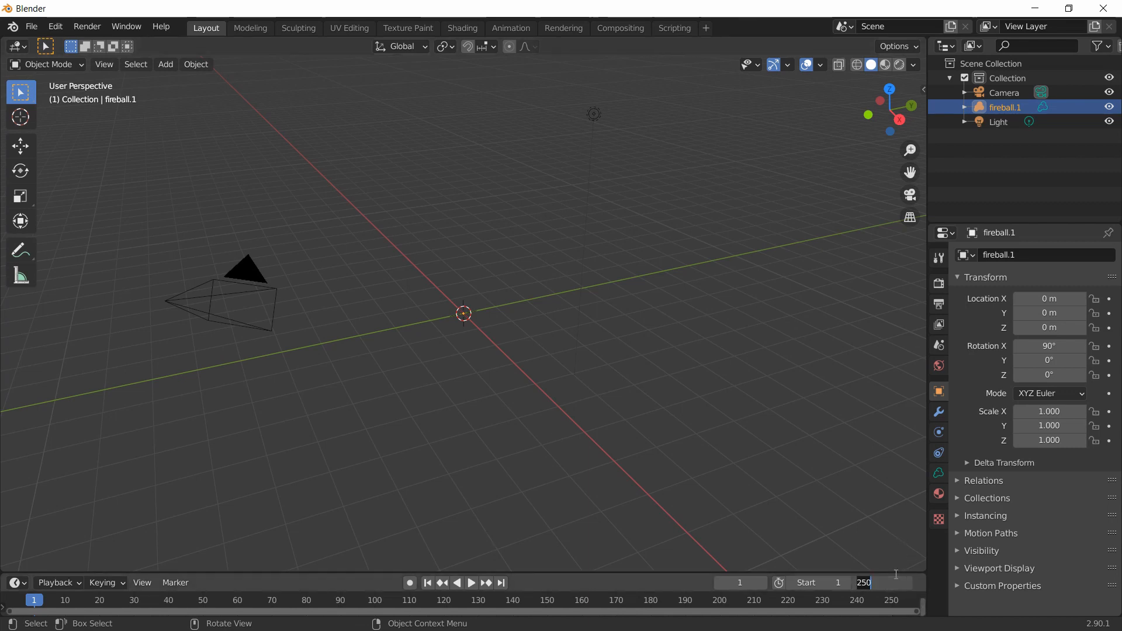
type("120")
key("Return")
- Fit the whole frame range in the timeline and go to frame 50 to display the fireball
left_click(142, 583)
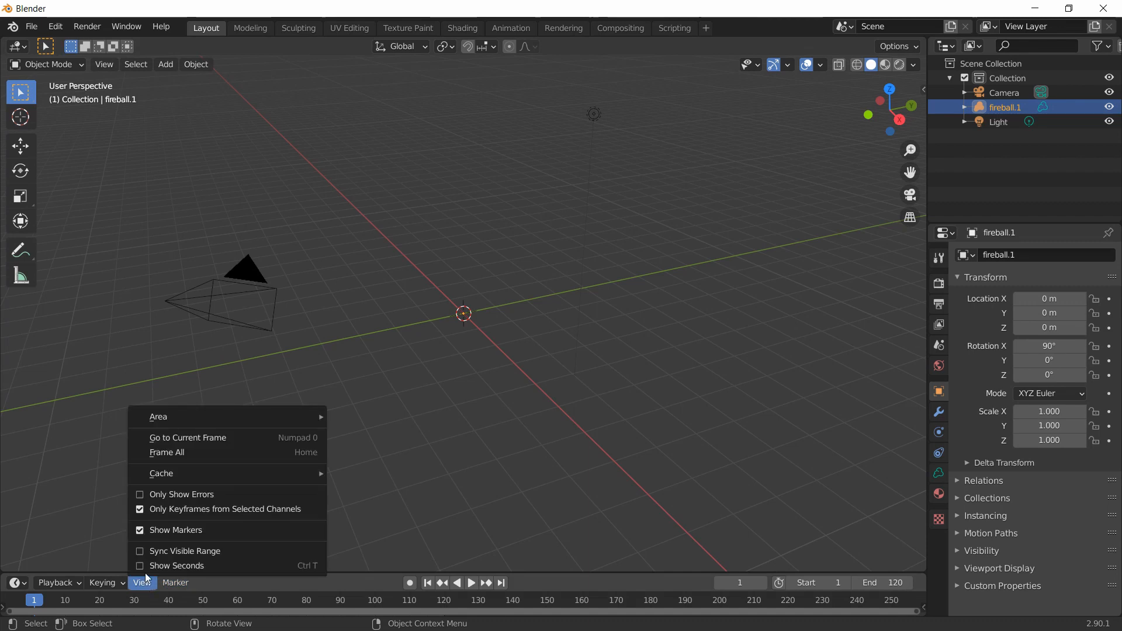
left_click(184, 453)
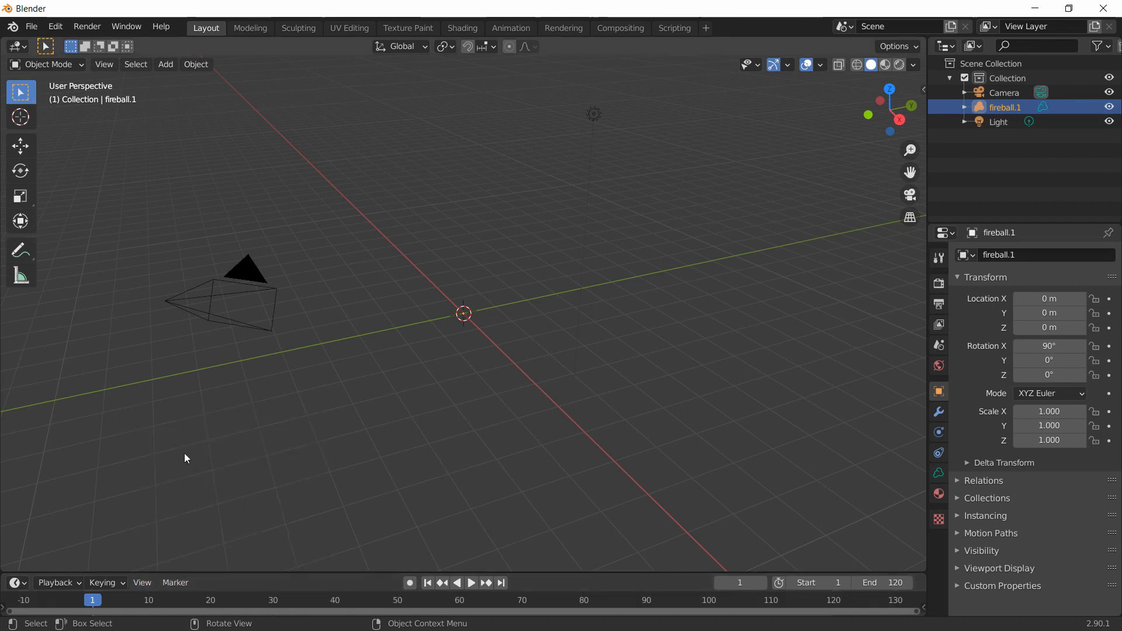
left_click(398, 599)
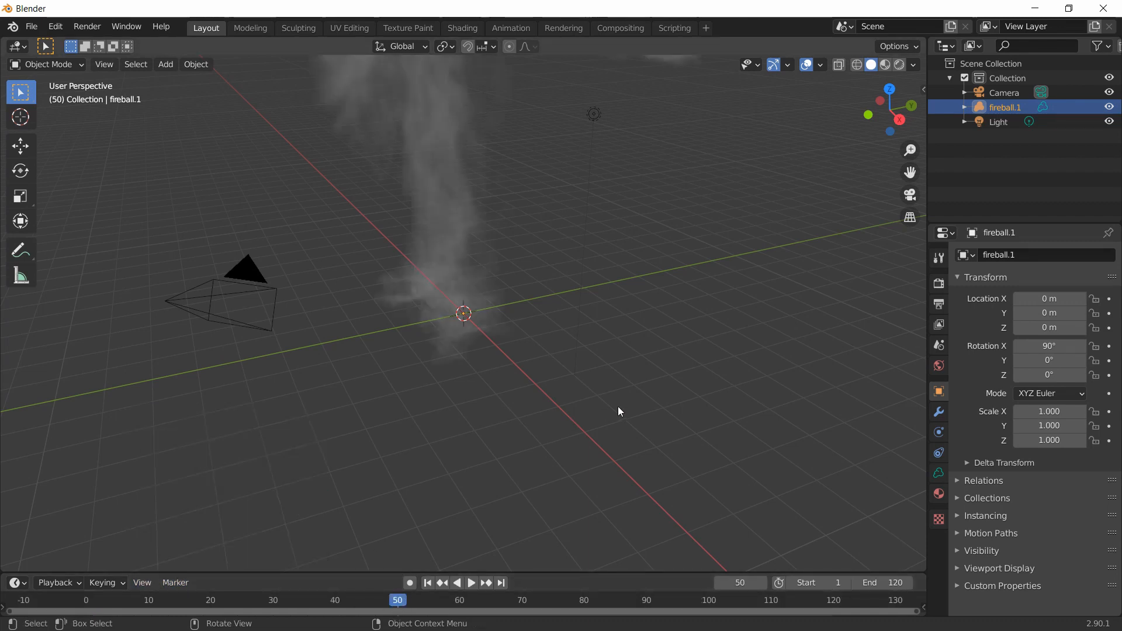
- Look through the scene camera and lock the camera to the view
key("KP_0")
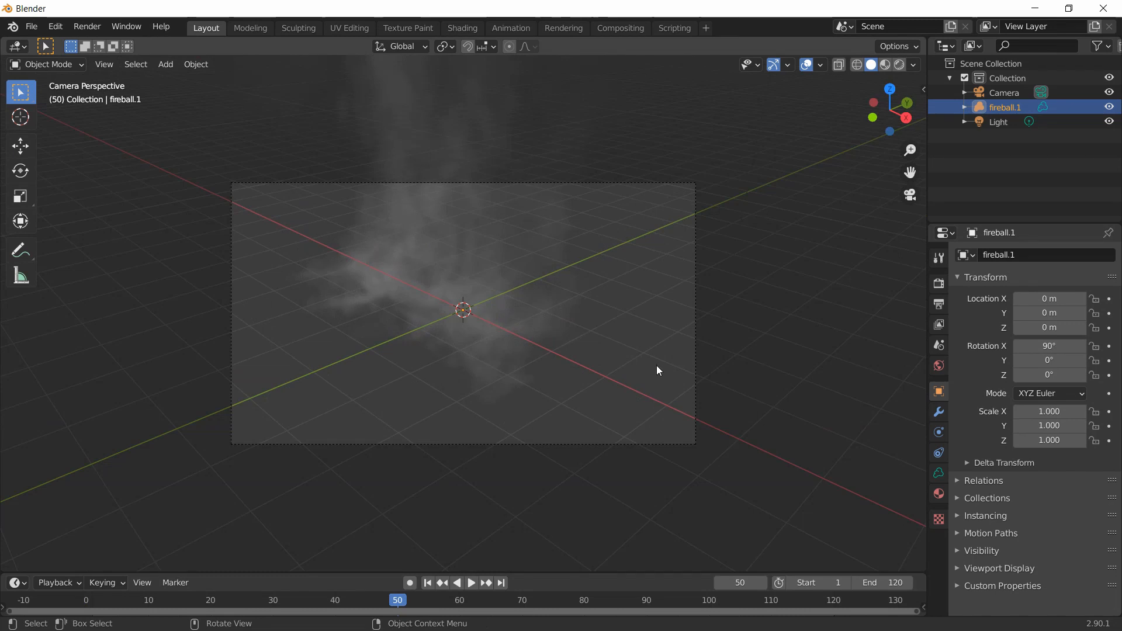
key("n")
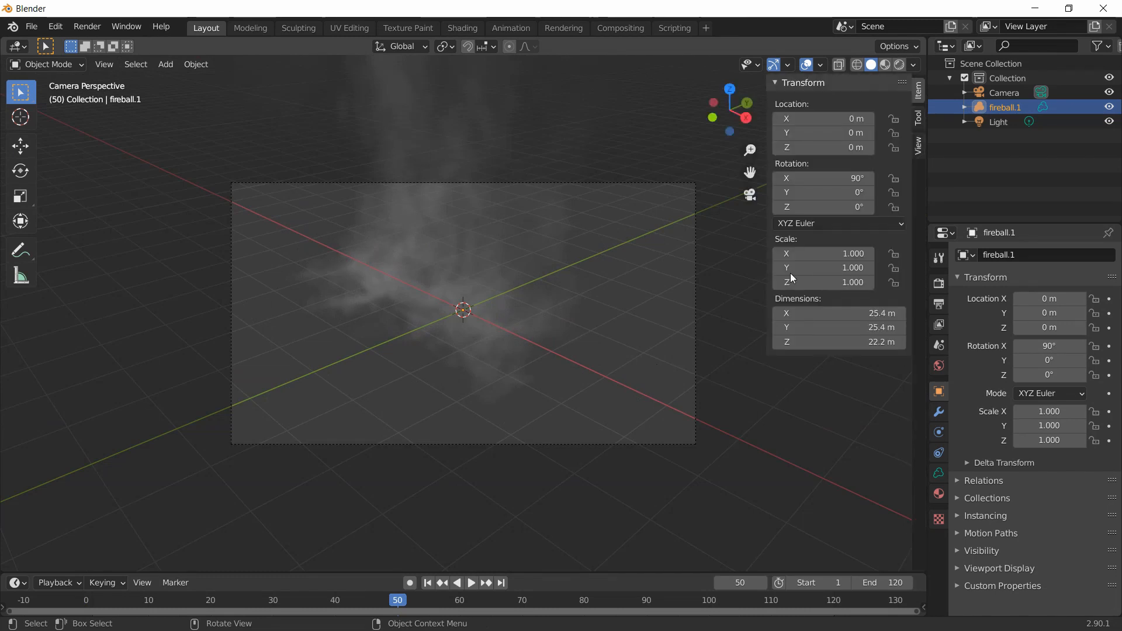
left_click(921, 152)
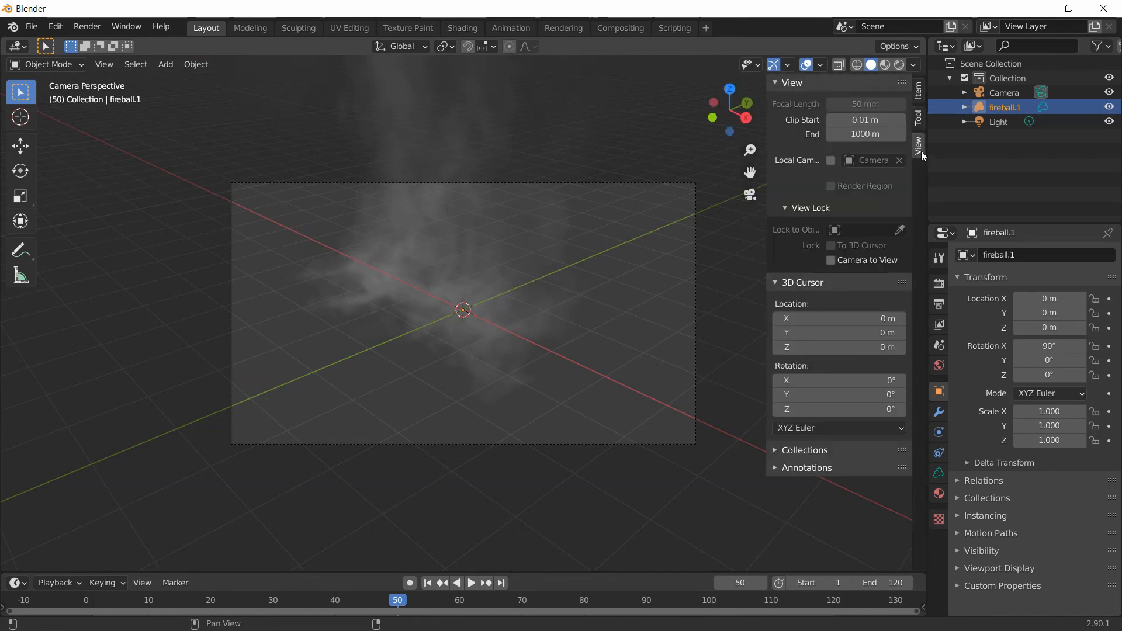
left_click(831, 260)
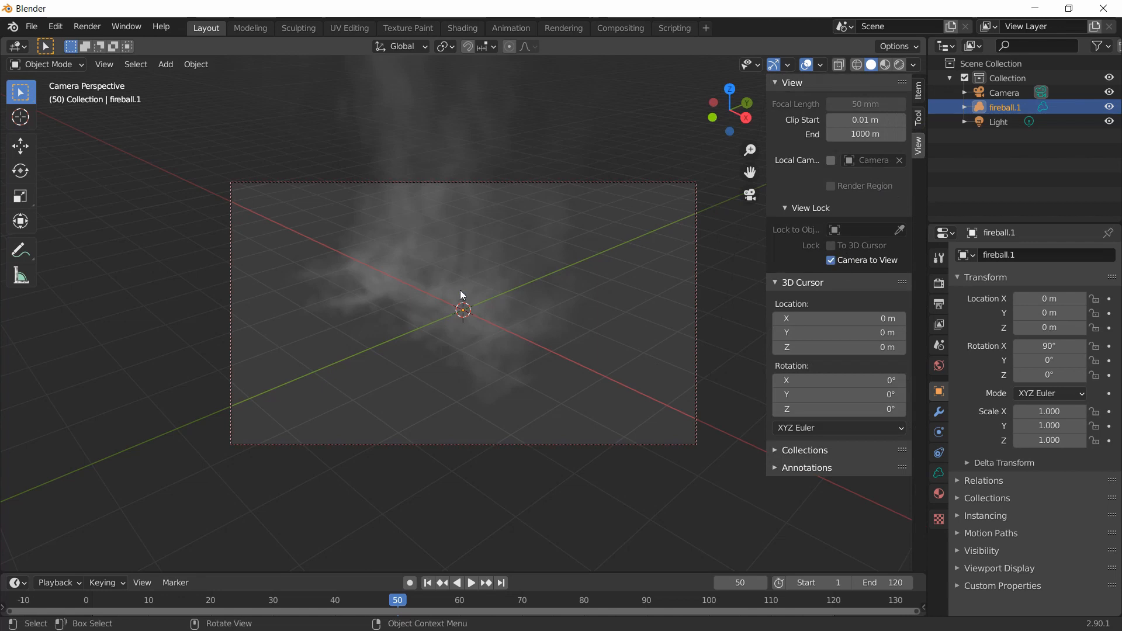
key("n")
- Reposition the camera to frame the whole fireball from the front, checking the framing at frame 89
scroll(461, 303, "up", 4)
middle_click_drag(460, 301, 482, 367)
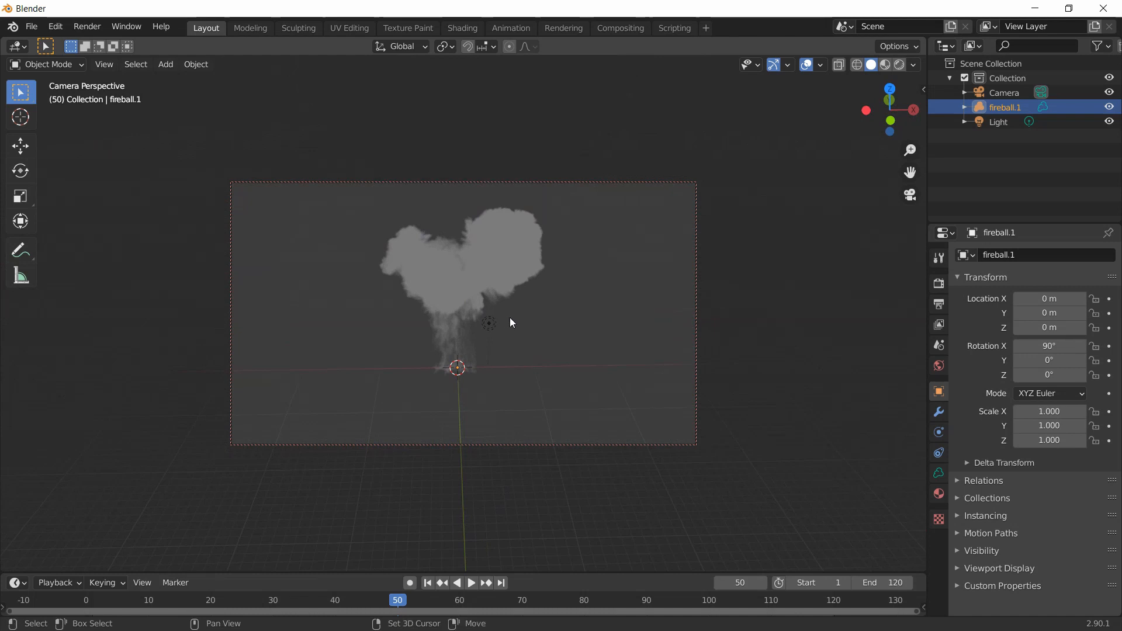
middle_click_drag(509, 317, 515, 342, "shift")
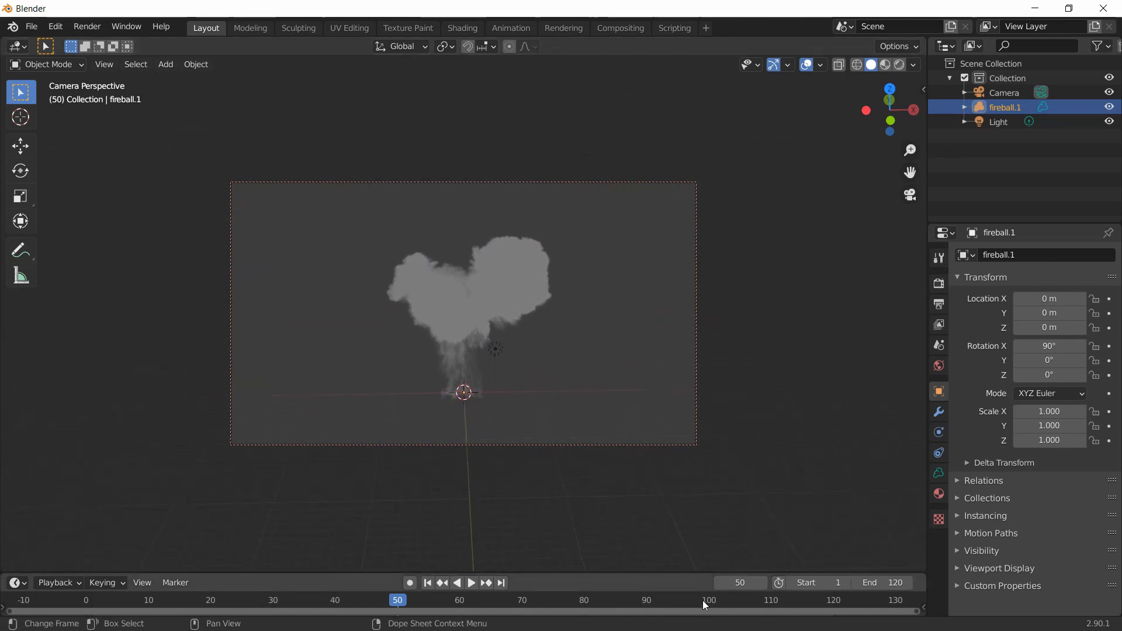
mouse_move(645, 601)
left_mouse_down()
mouse_move(658, 597)
mouse_move(640, 599)
left_mouse_up()
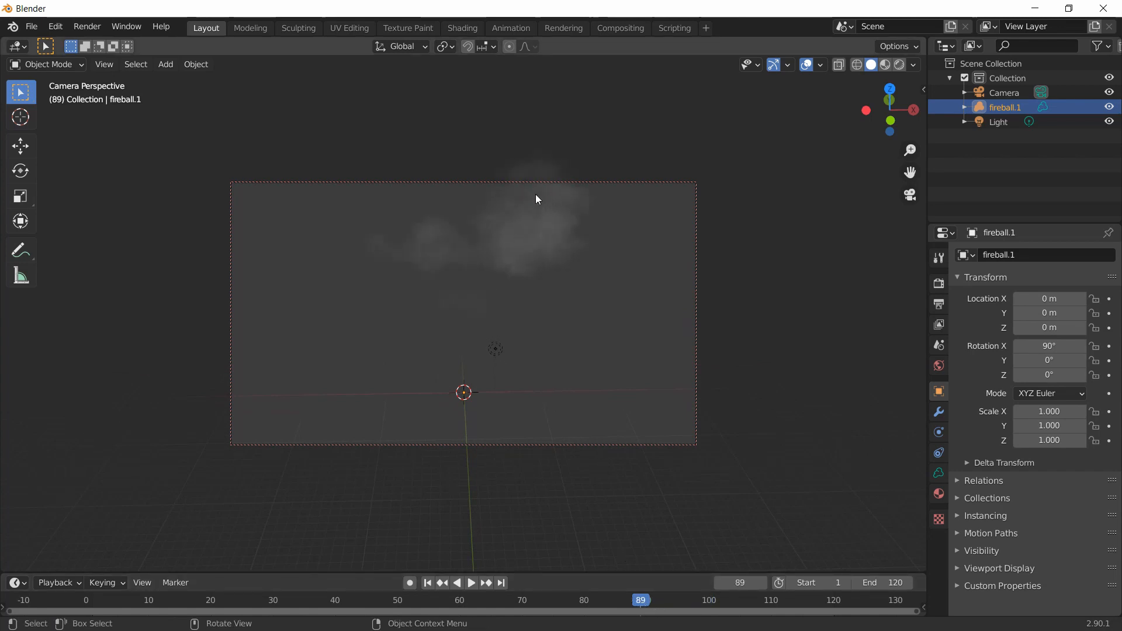
scroll(466, 325, "down", 1)
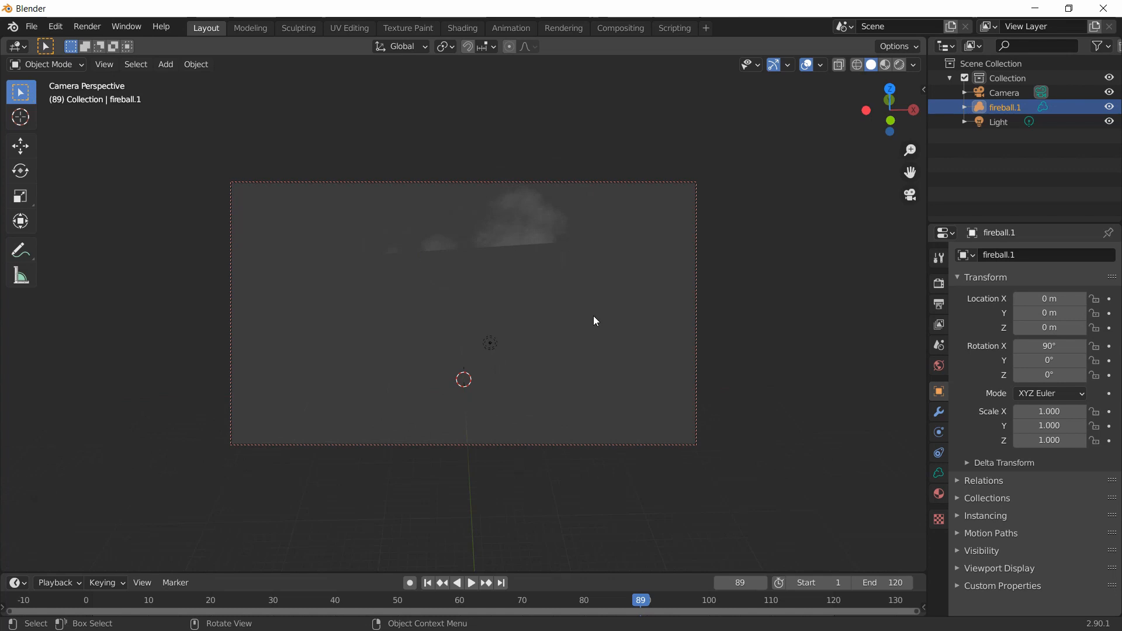
- Try a viewport clip end of 100000 m and set it back to 1000 m
key("n")
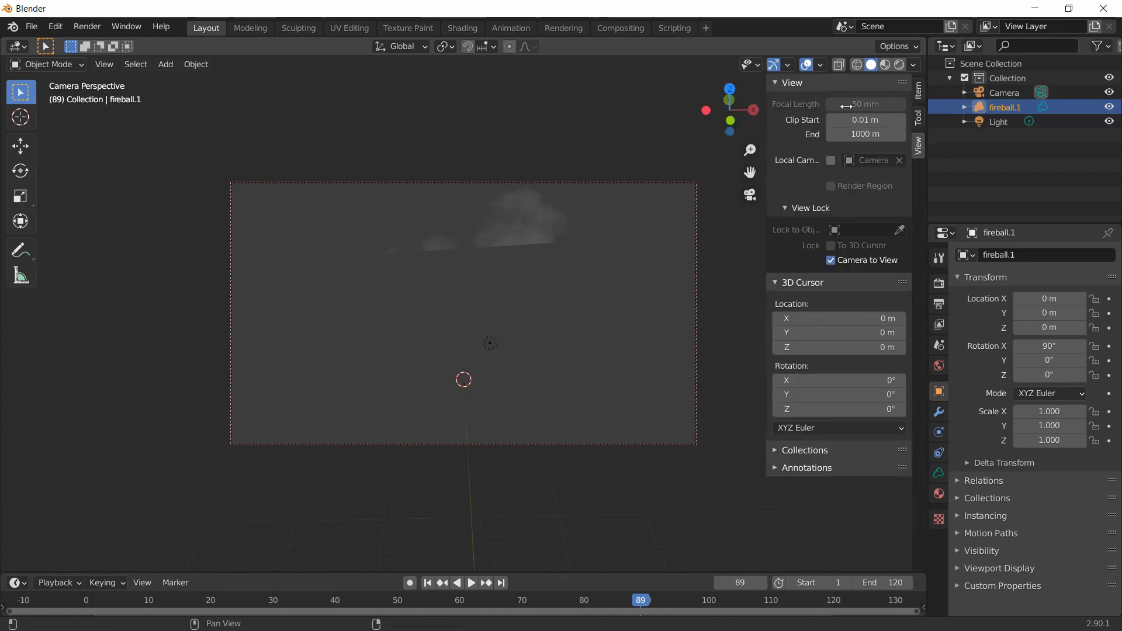
left_click(859, 134)
type("100000")
key("Return")
left_click(865, 134)
type("1000")
key("Return")
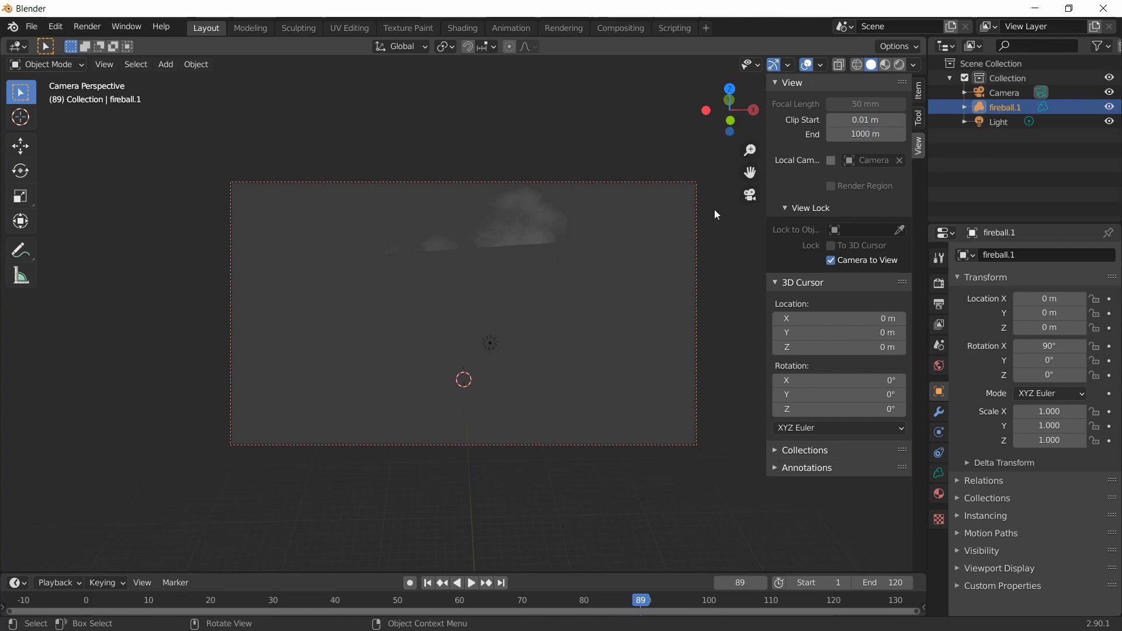
key("n")
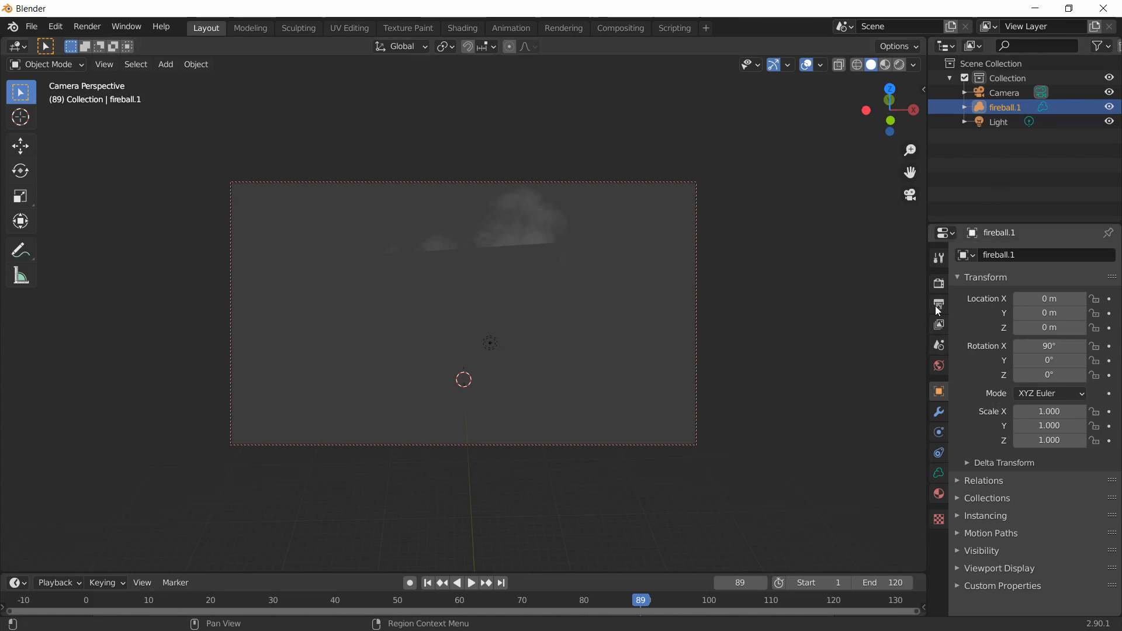
- Set the clip end of the Camera object's lens to 1000 m
left_click(1001, 92)
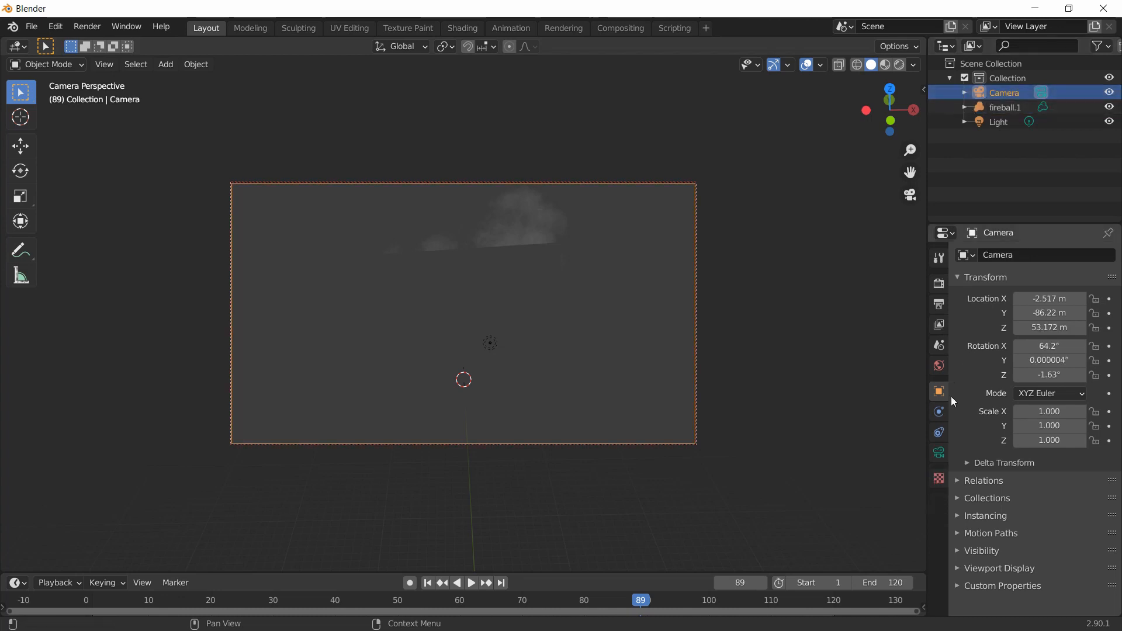
left_click(940, 452)
left_click(1040, 411)
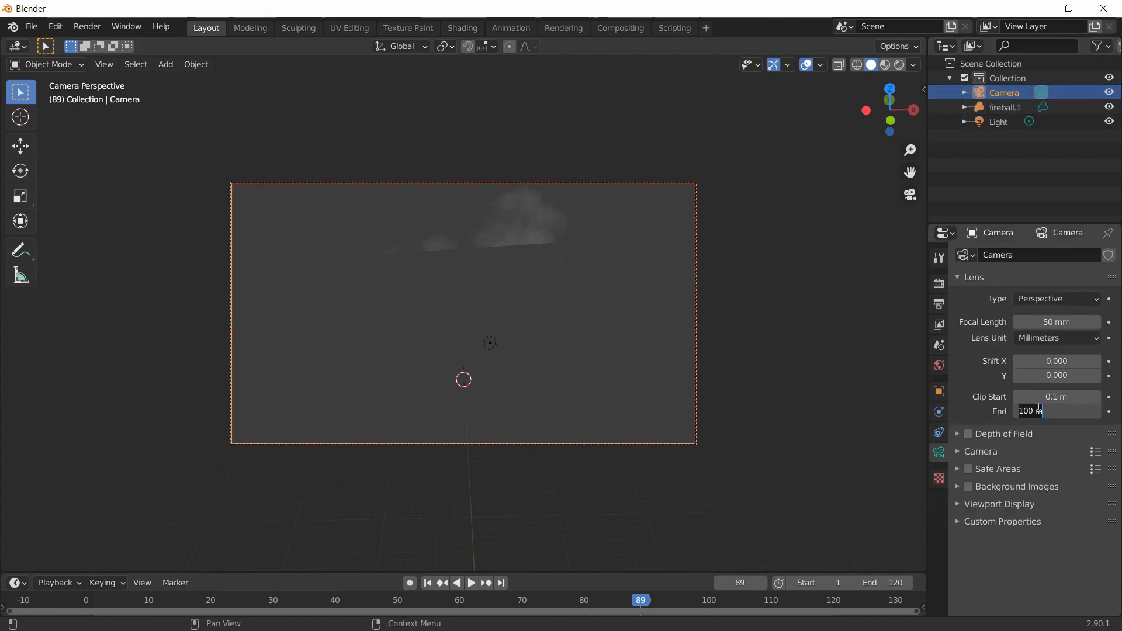
type("1000")
key("Return")
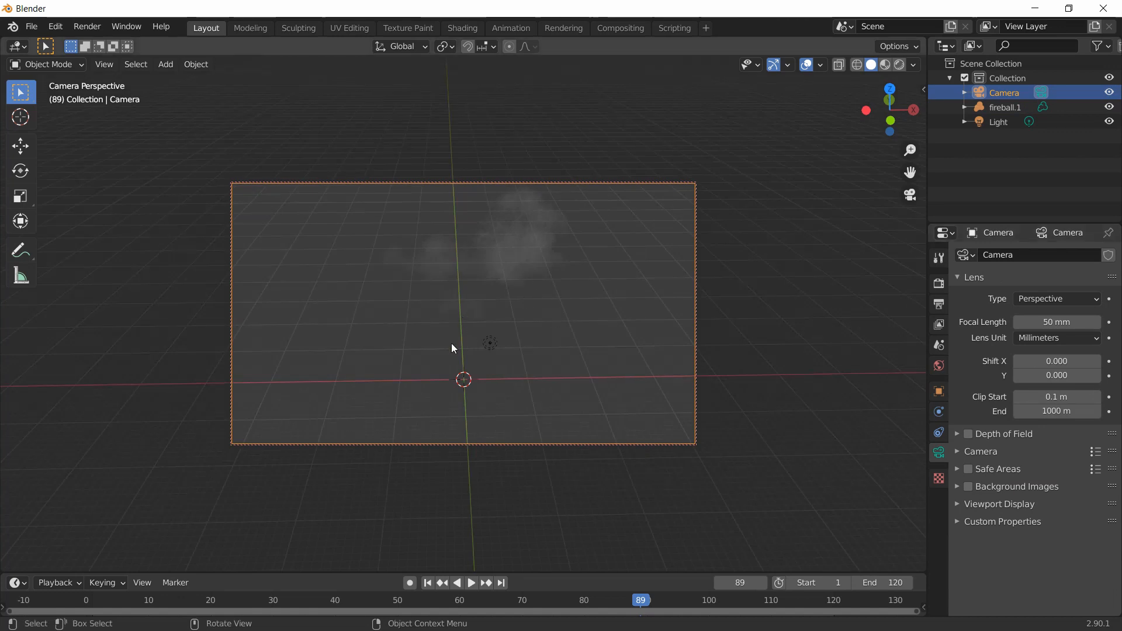
- Adjust the camera angle very slightly and unlock the camera from the view
middle_click_drag(443, 350, 443, 348)
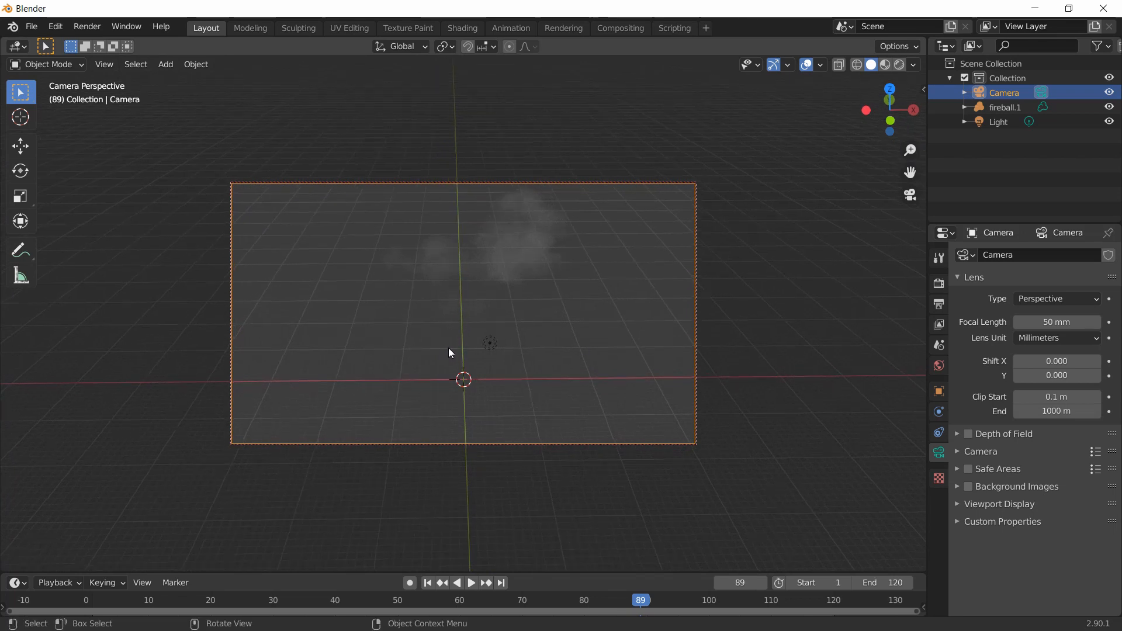
key("n")
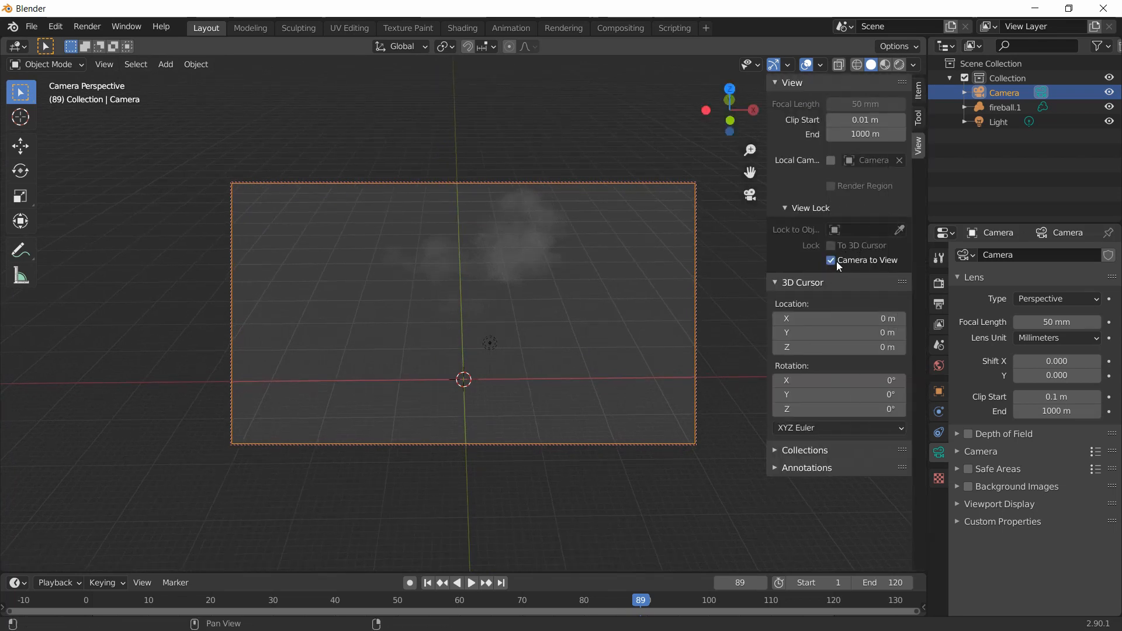
key("n")
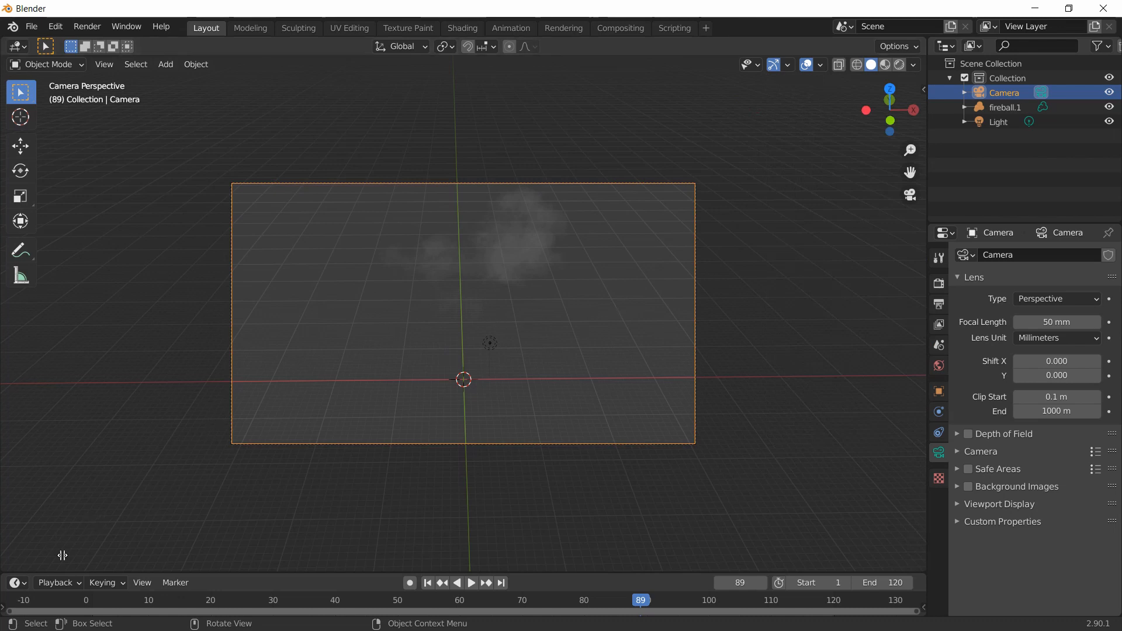
- Split the 3D viewport into two side-by-side areas and go to frame 70 of the animation
left_click_drag(4, 568, 623, 533)
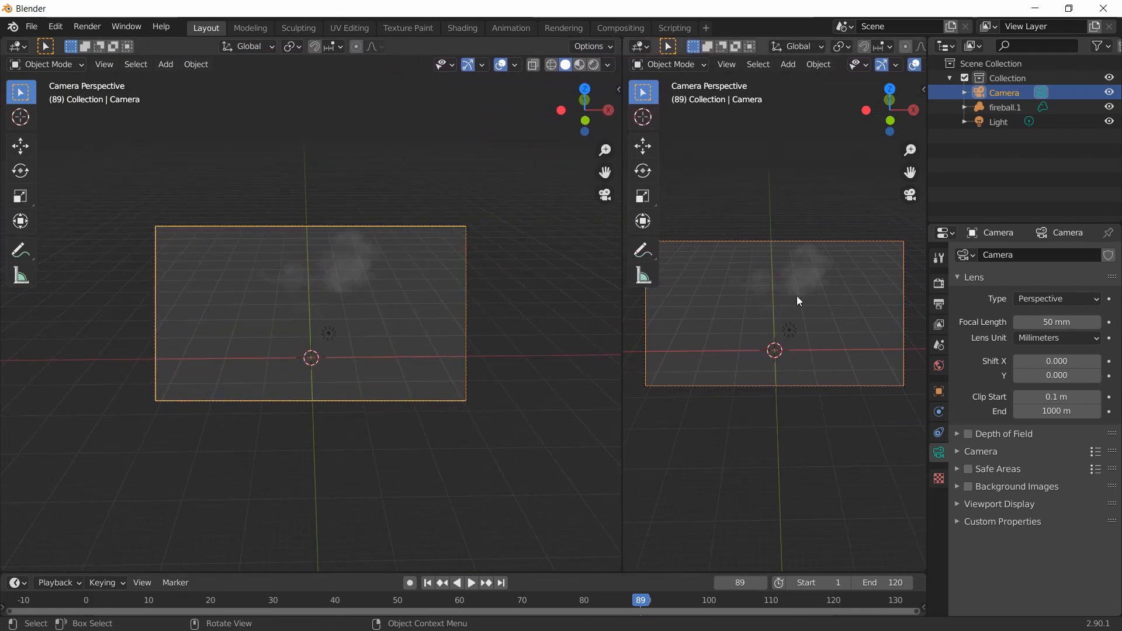
scroll(797, 295, "up", 3)
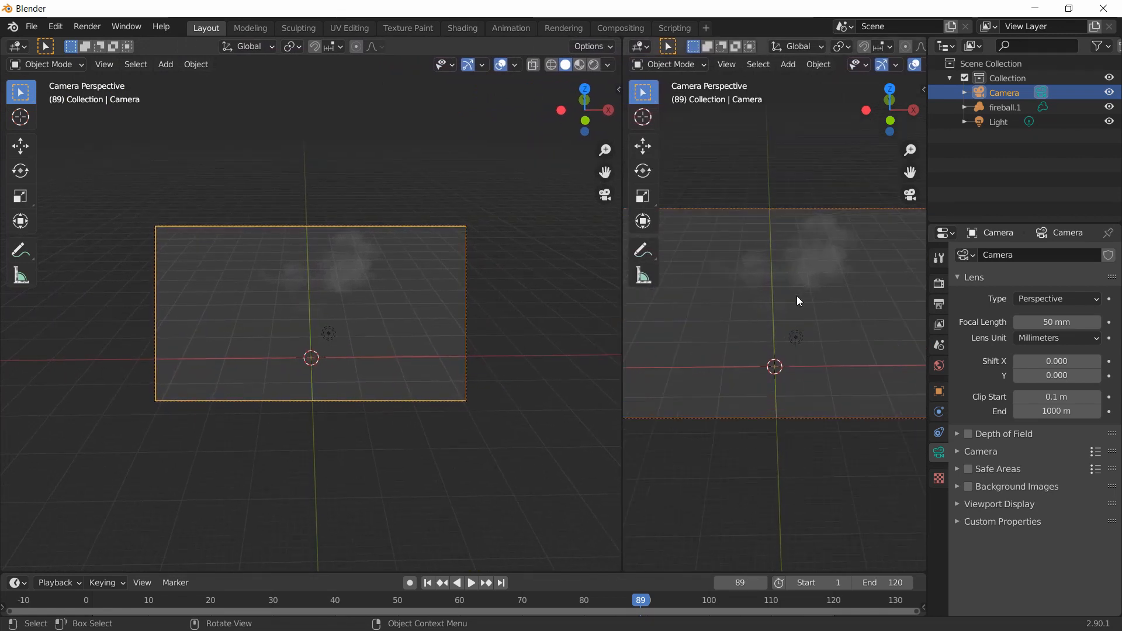
left_click(523, 608)
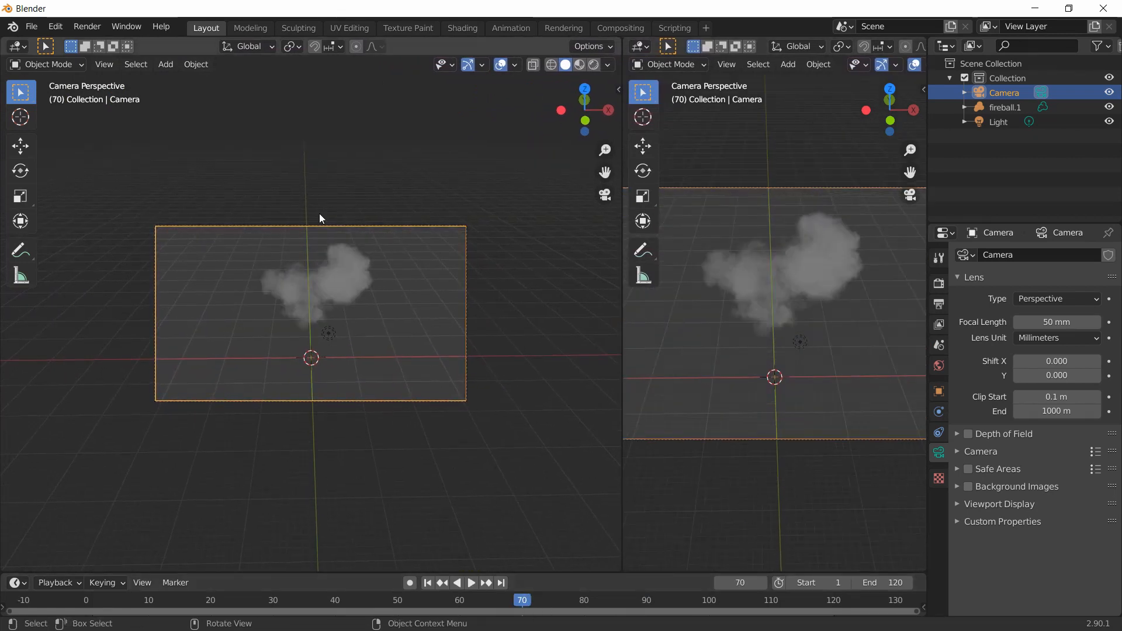
- Change the wider of the two viewports to a Shader Editor and create a new material for the fireball.1 volume
left_click(19, 47)
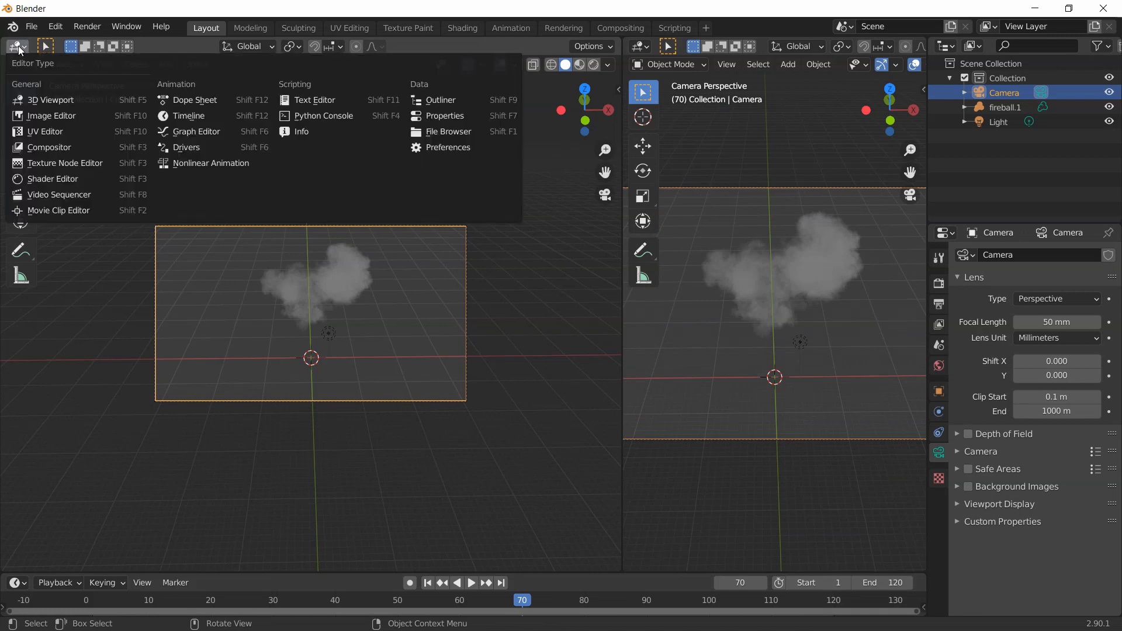
left_click(62, 184)
left_click(1011, 106)
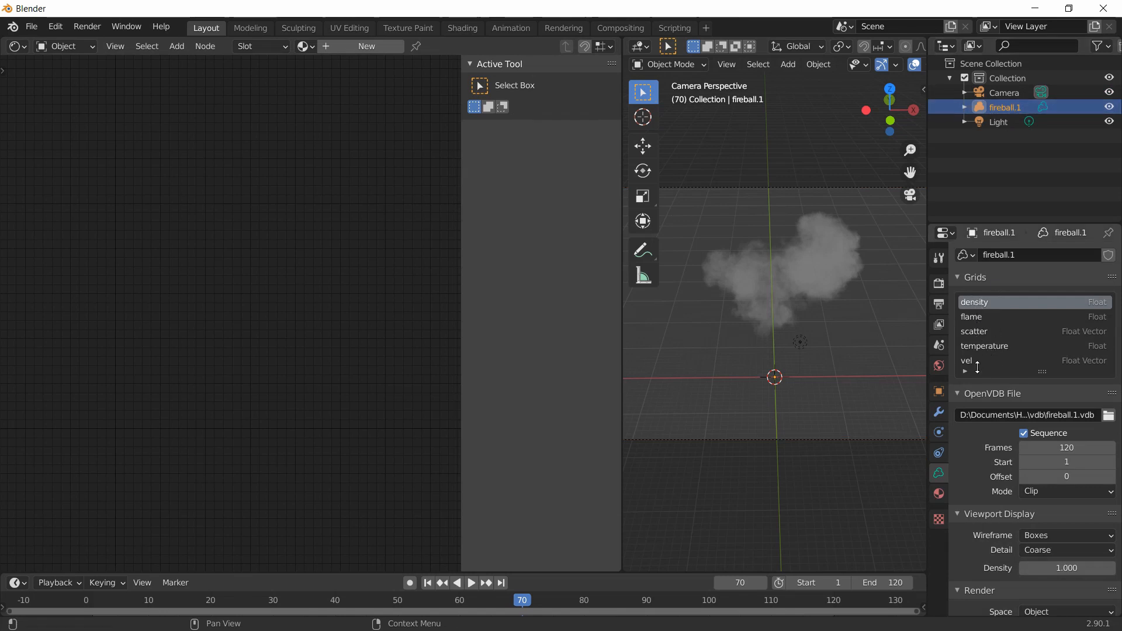
left_click(346, 47)
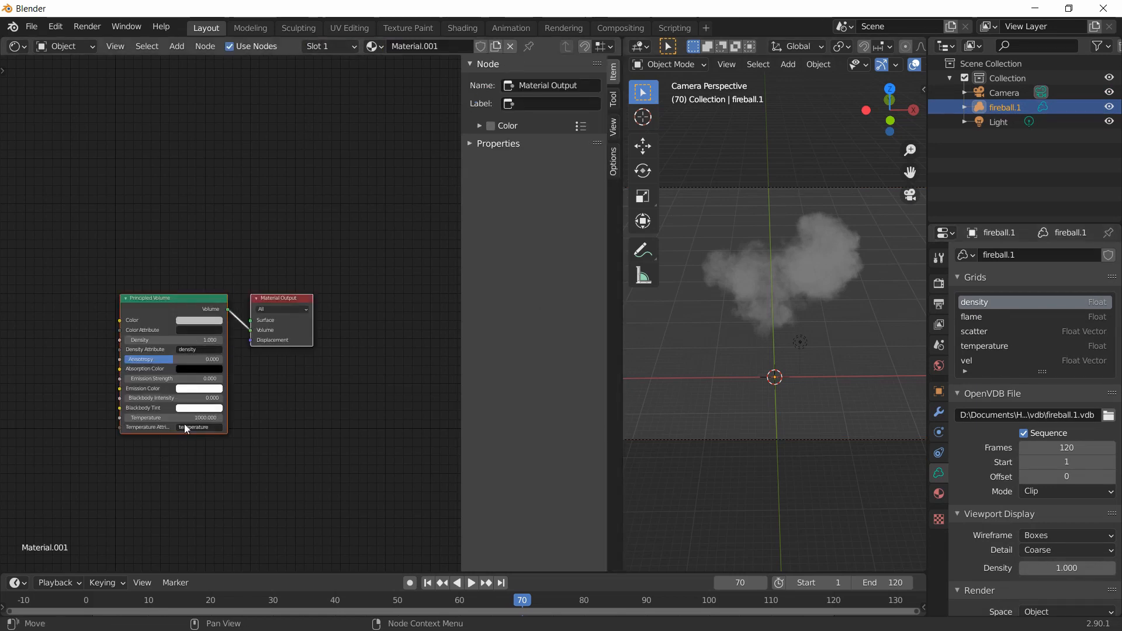
- Add an Attribute node well to the left of the Principled Volume node in the fireball material
scroll(184, 423, "up", 2)
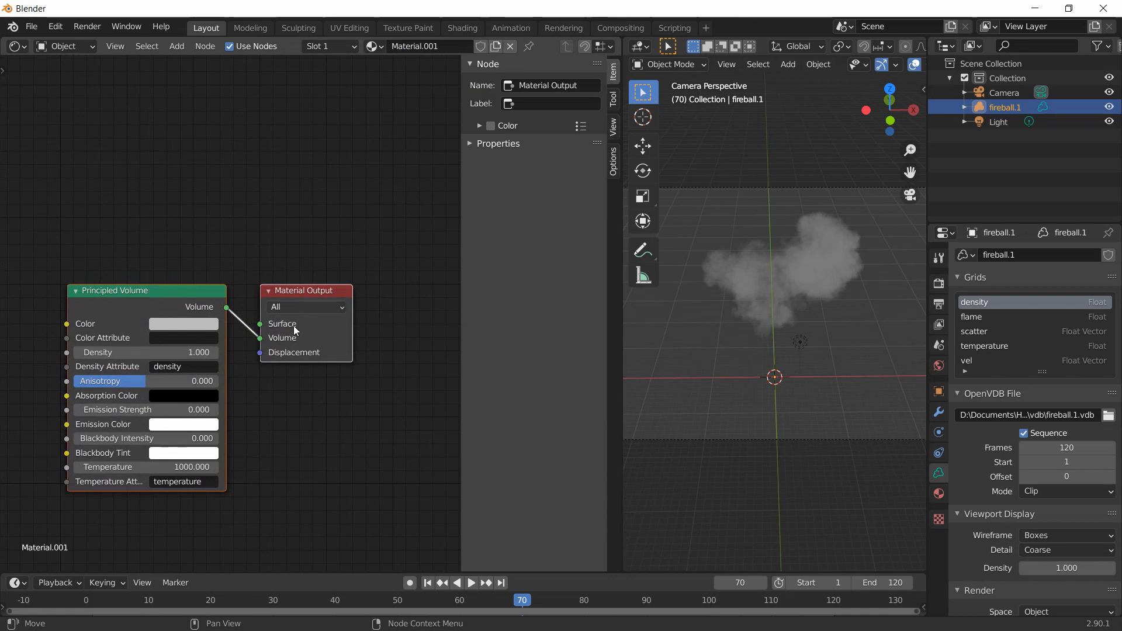
scroll(194, 370, "down", 4)
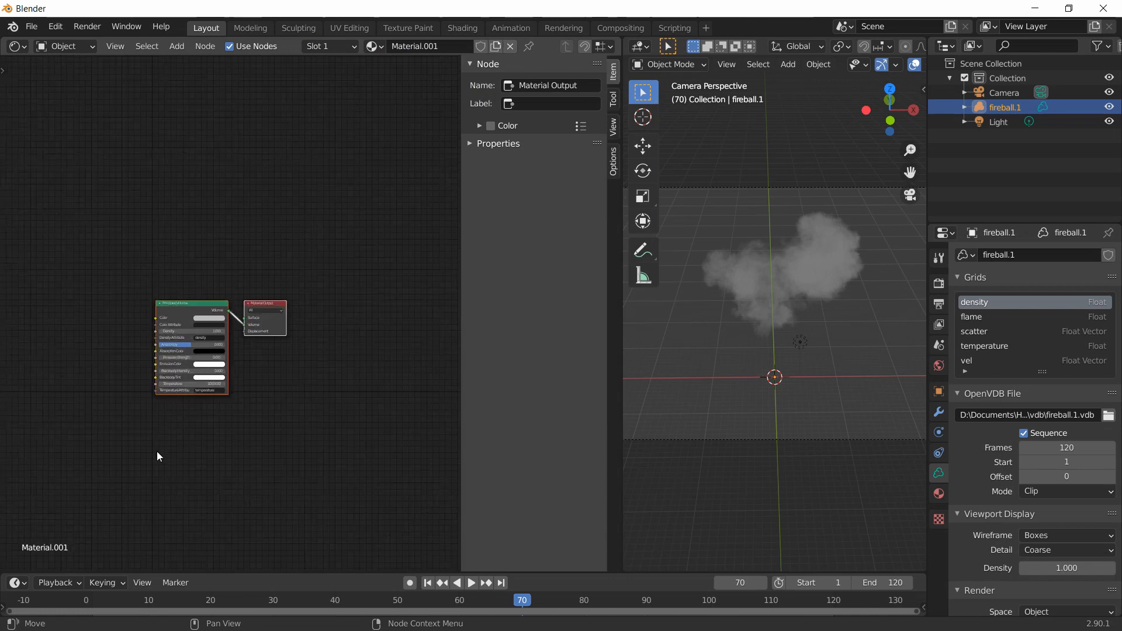
middle_click_drag(158, 453, 309, 433)
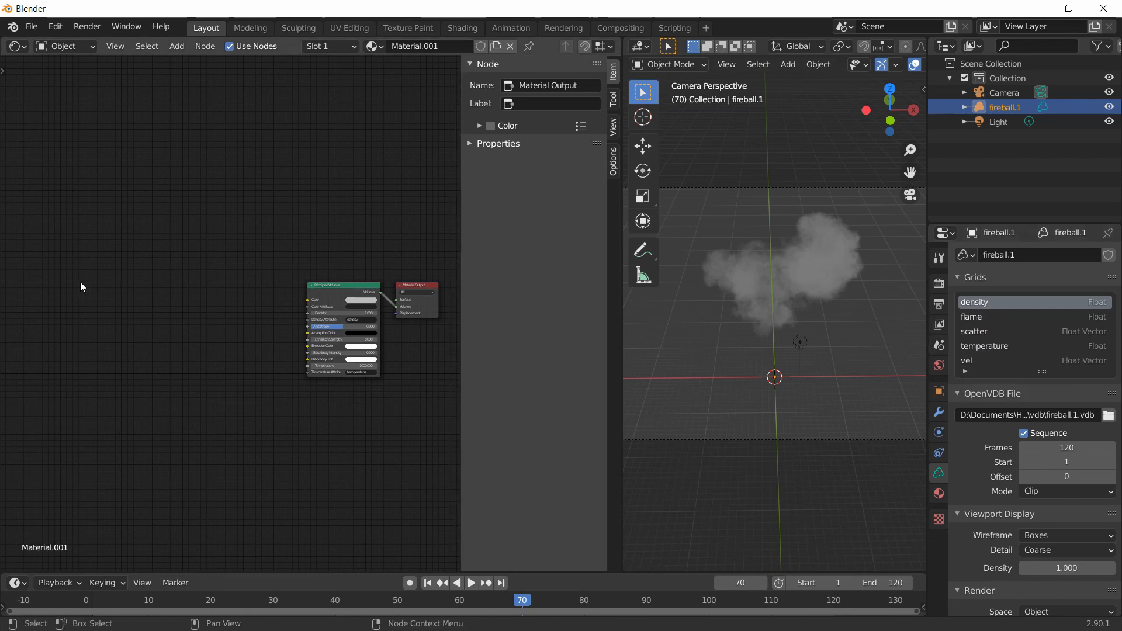
key("shift+a")
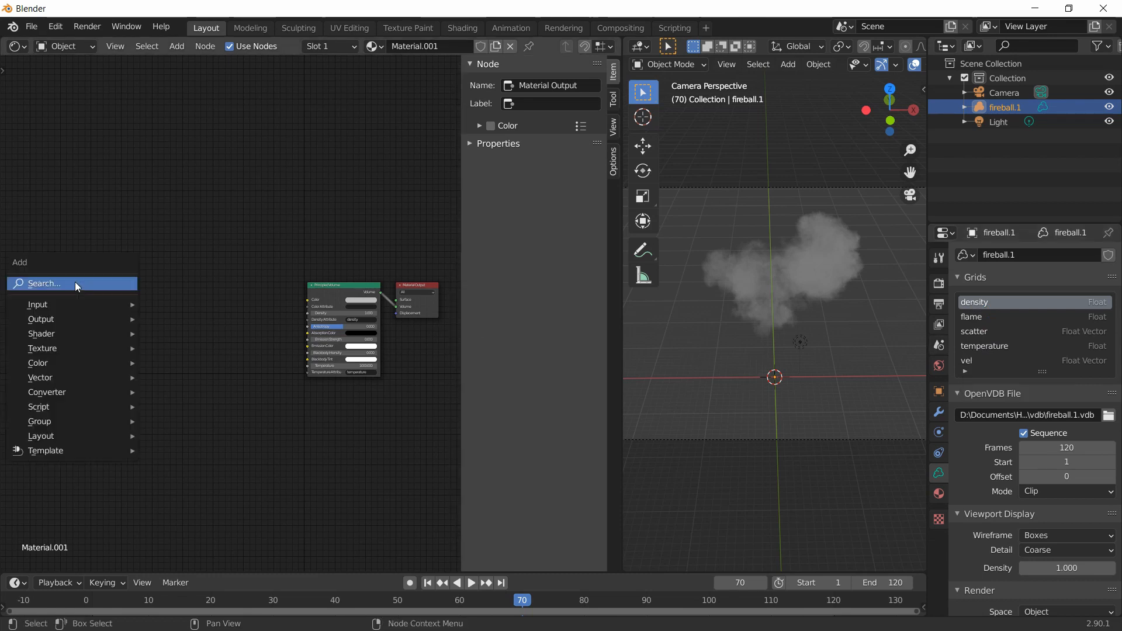
left_click(75, 283)
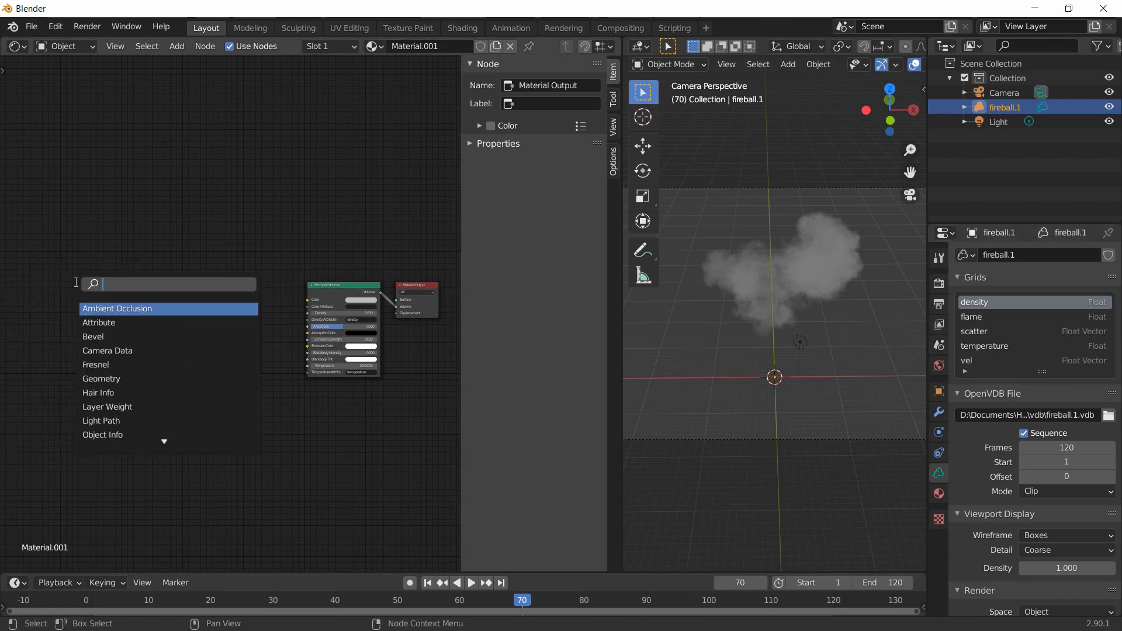
type("attr")
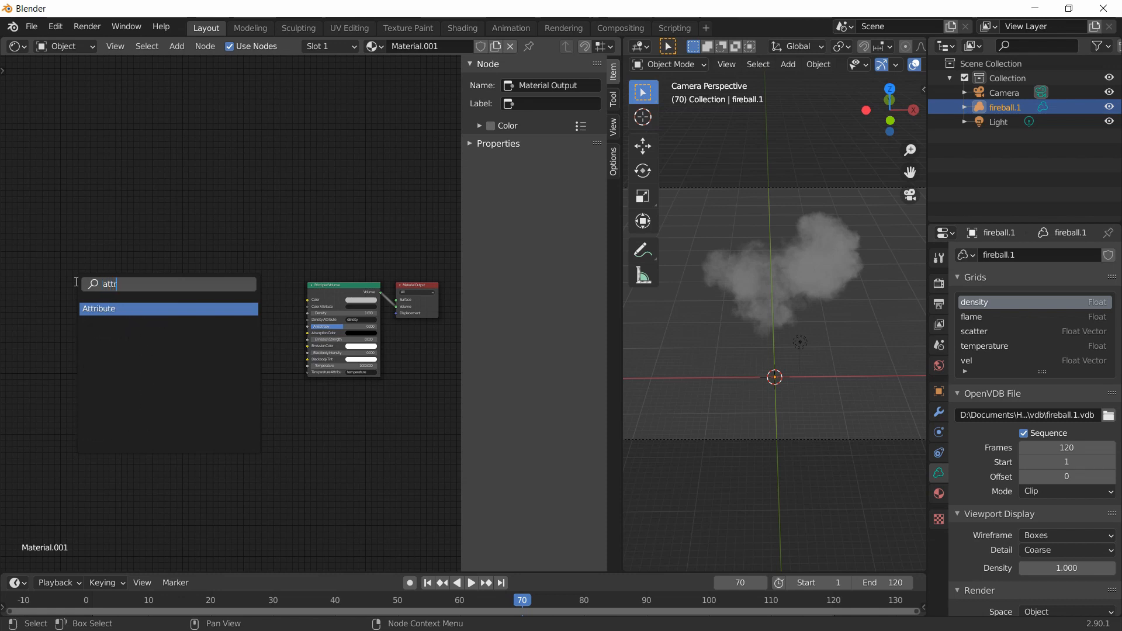
key("Return")
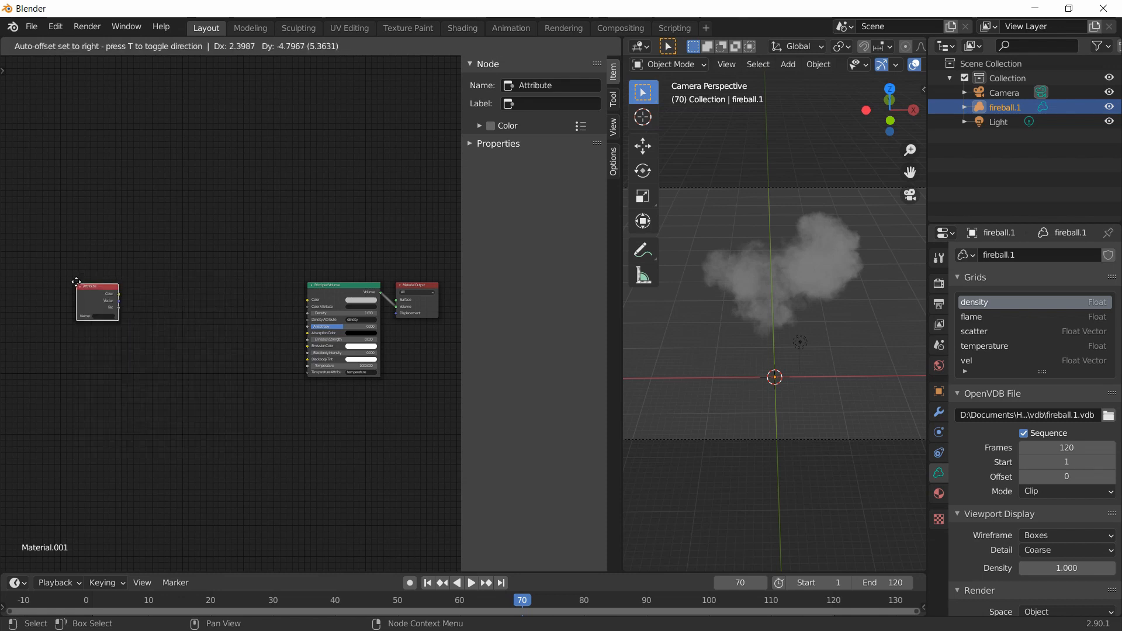
left_click(73, 286)
- Set the Attribute node's attribute name to density
scroll(78, 332, "up", 2)
middle_click_drag(78, 332, 198, 334)
scroll(149, 331, "up", 4)
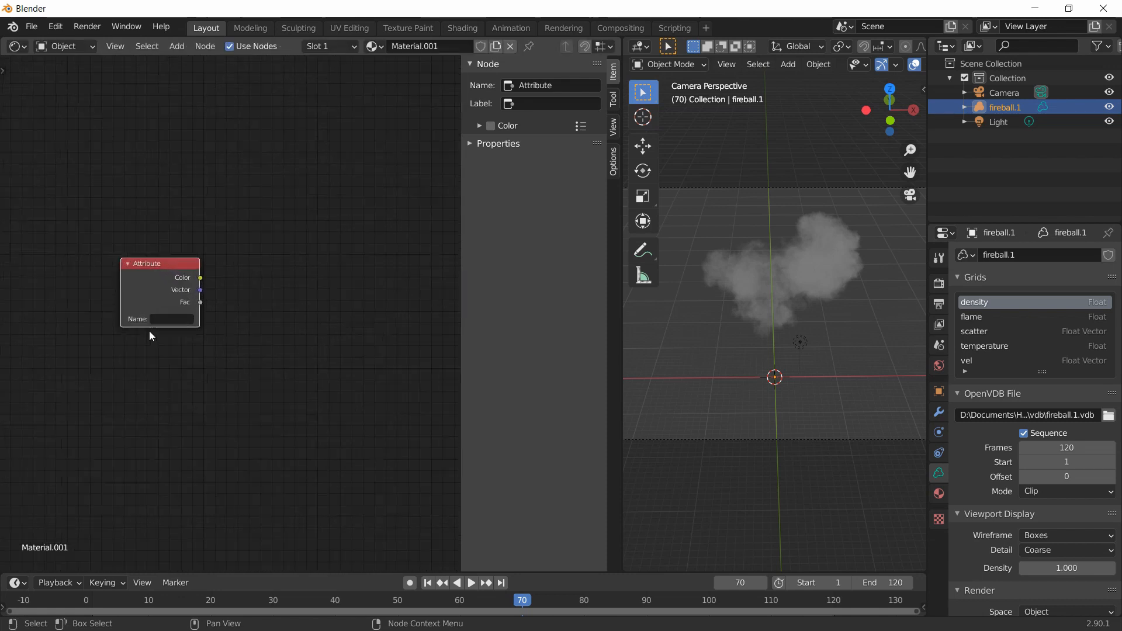
left_click(113, 317)
type("desn")
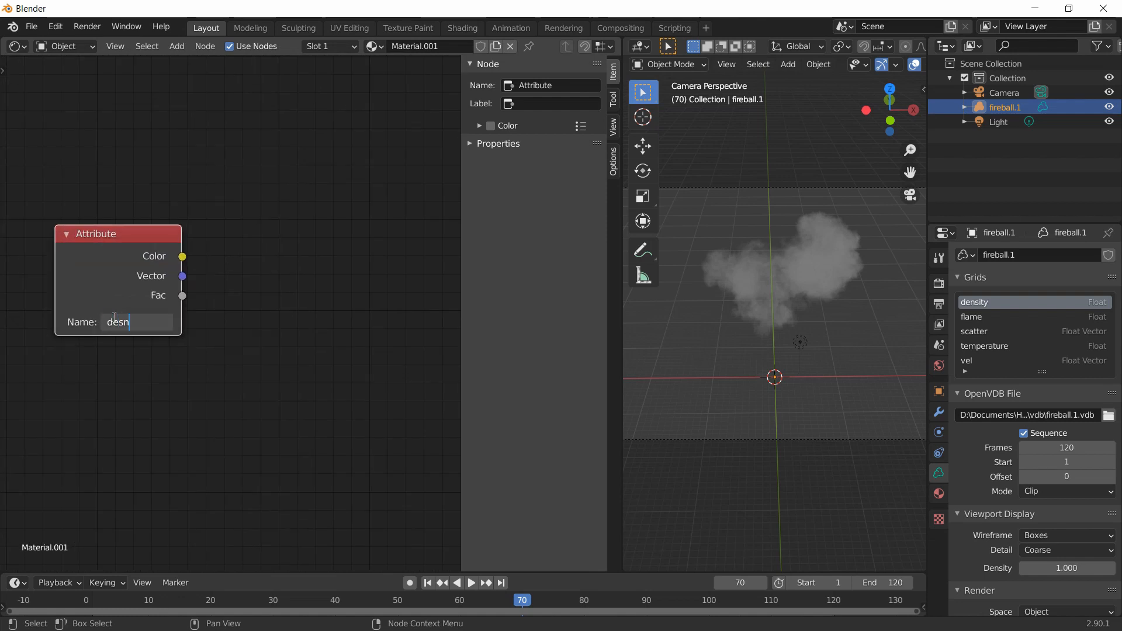
key("BackSpace")
type("nsity")
key("Return")
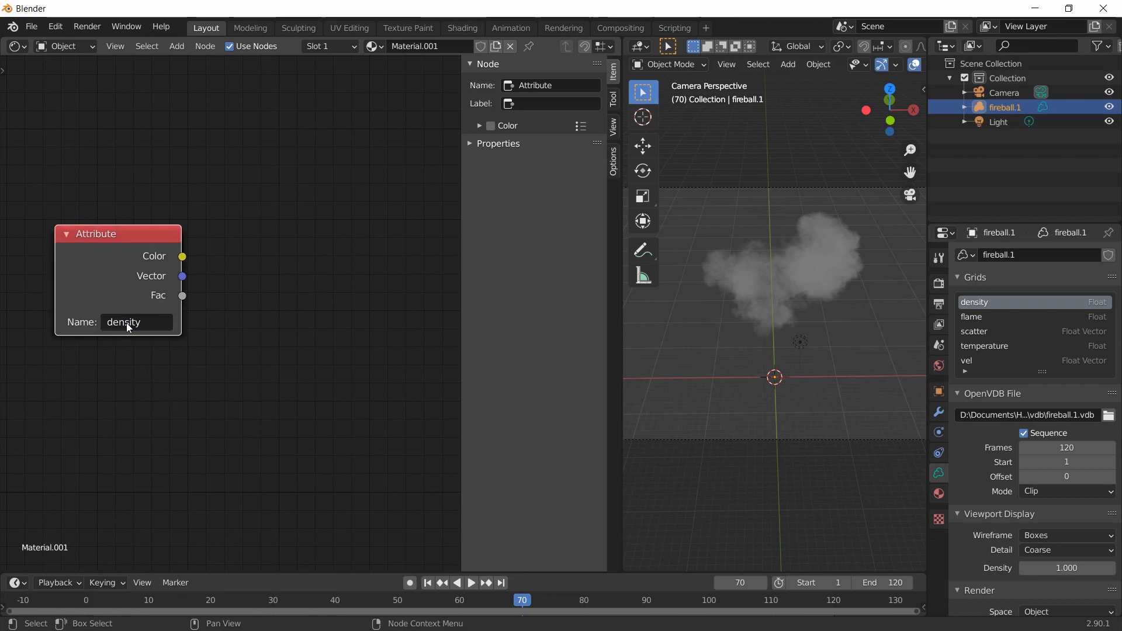
- Duplicate the density Attribute node directly below the original and set the copy's attribute name to temperature
key("shift+d")
left_click(95, 531)
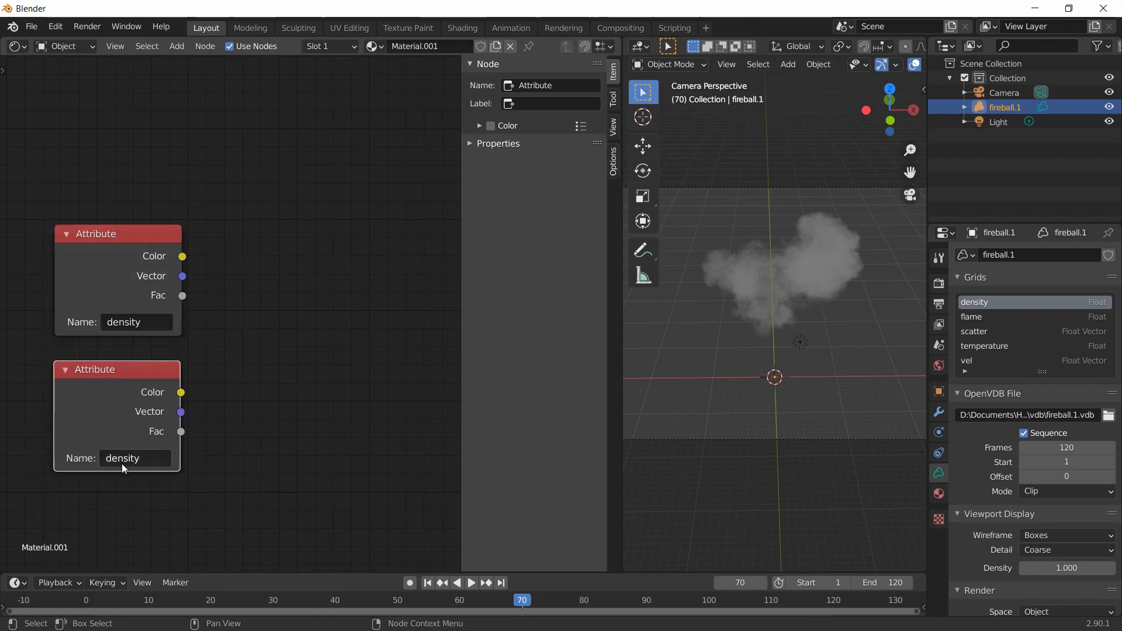
left_click(123, 458)
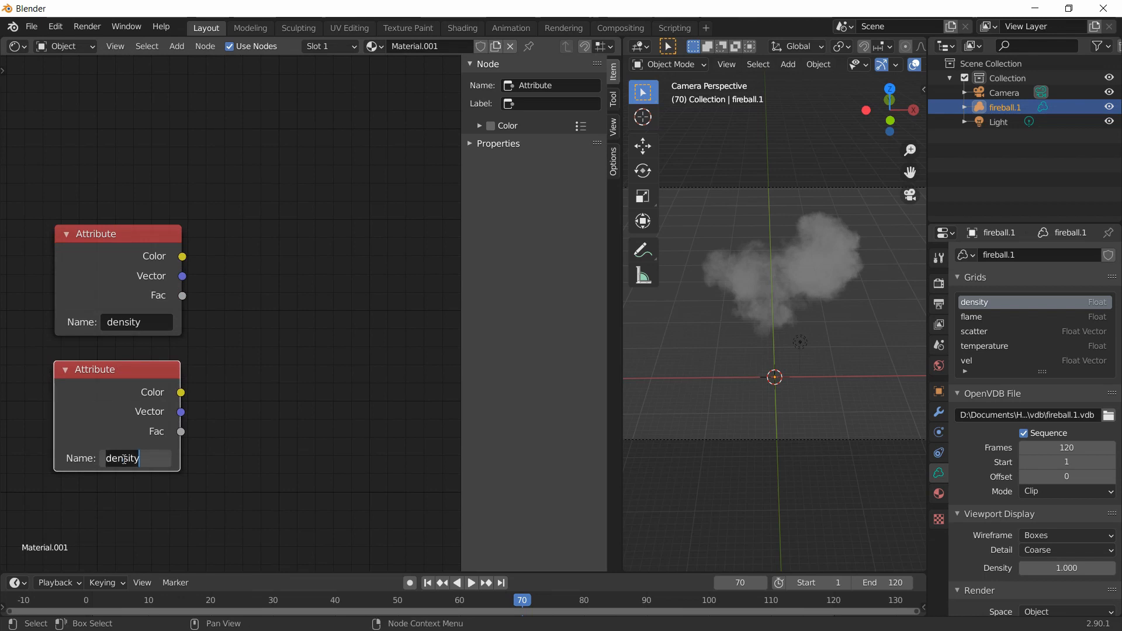
type("temperature")
key("Return")
left_click(198, 496)
- Duplicate the density Attribute node again, place it below the temperature one and set its attribute name to scatter
left_click(123, 261)
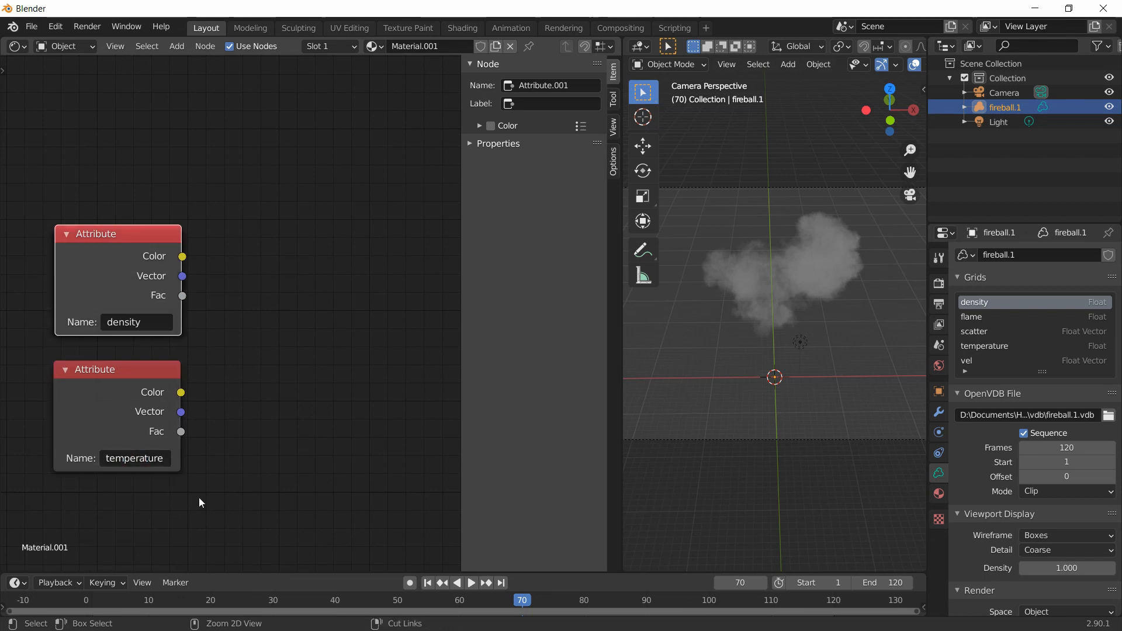
key("shift+d")
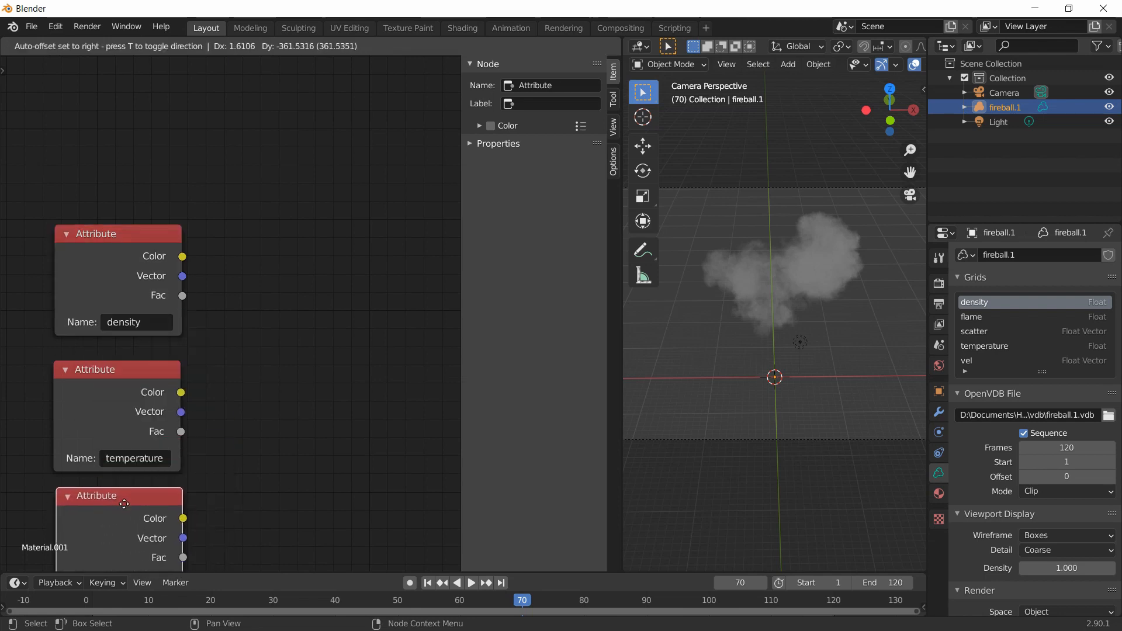
left_click(124, 524)
scroll(223, 442, "down", 2)
left_click(156, 365)
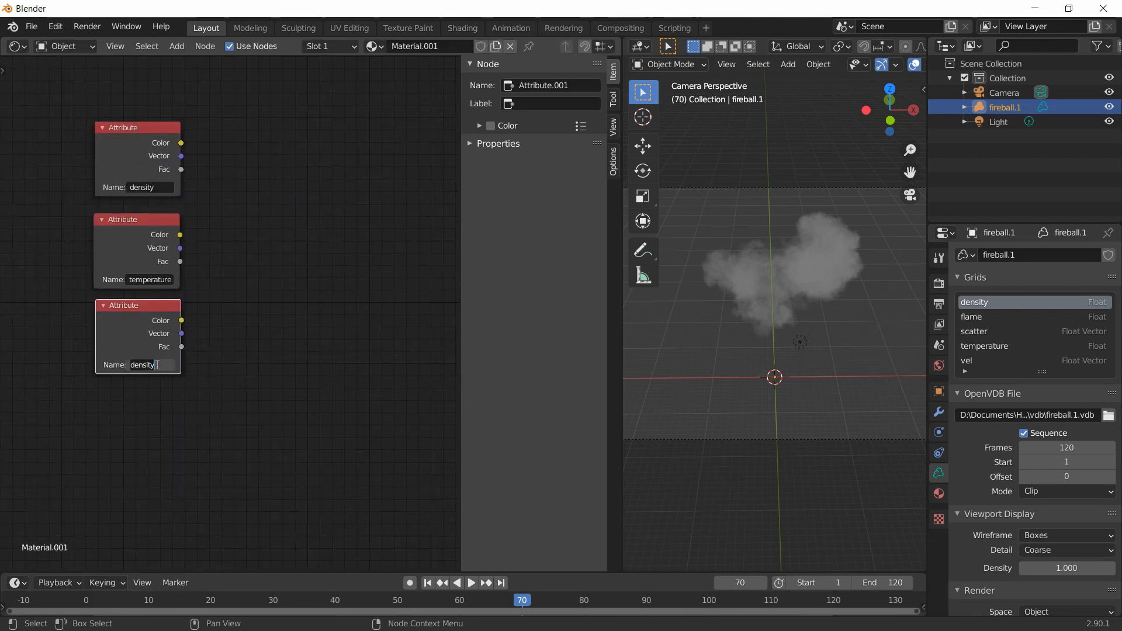
type("scatter")
key("Return")
- Add a Math node set to Multiply beside the density Attribute node and connect the attribute's Fac output to its first value
key("shift+a")
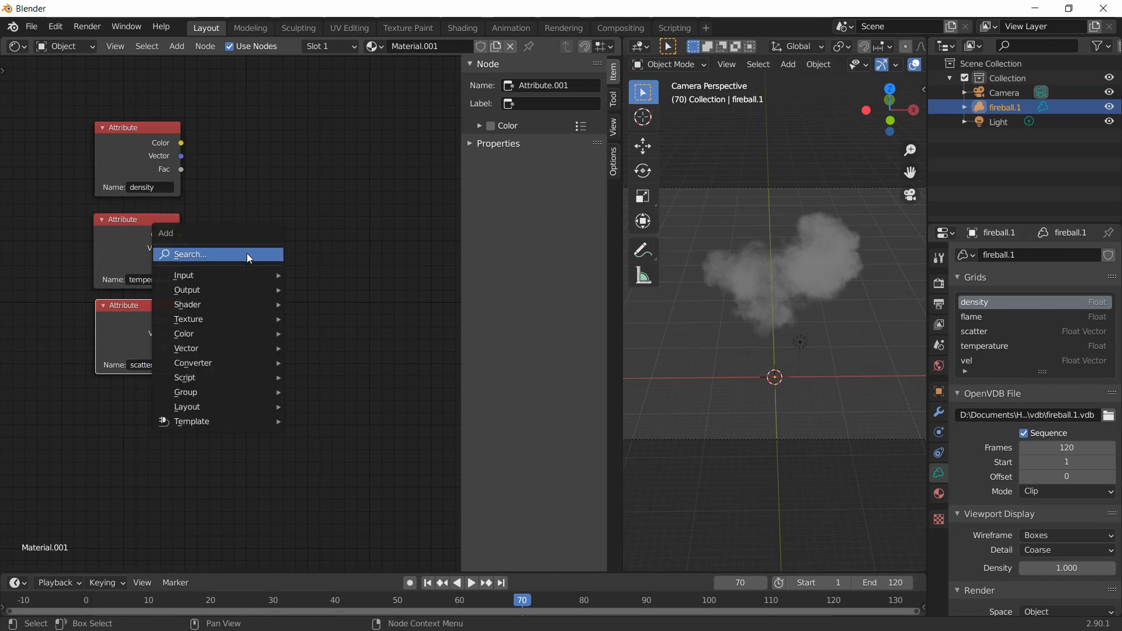
left_click(248, 253)
type("math")
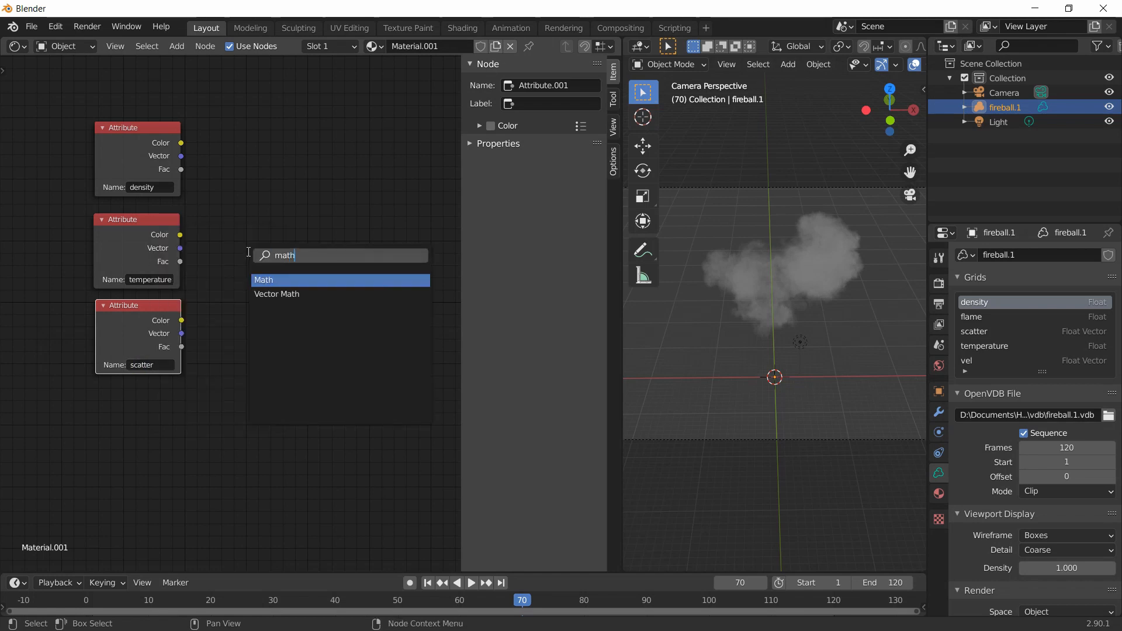
key("Return")
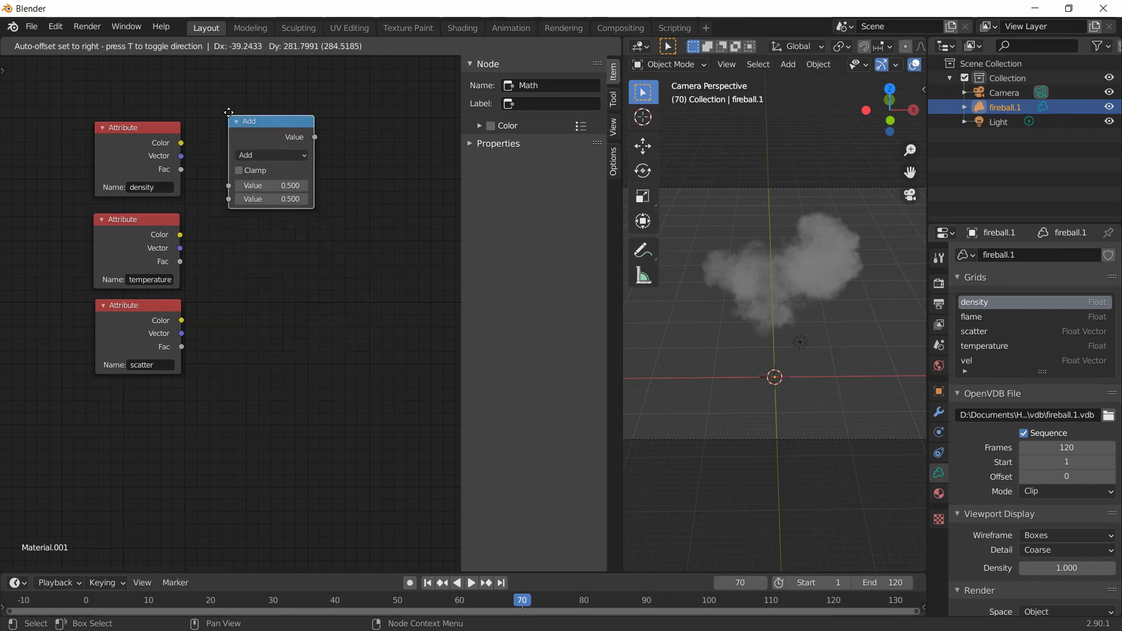
left_click(228, 113)
left_click(260, 155)
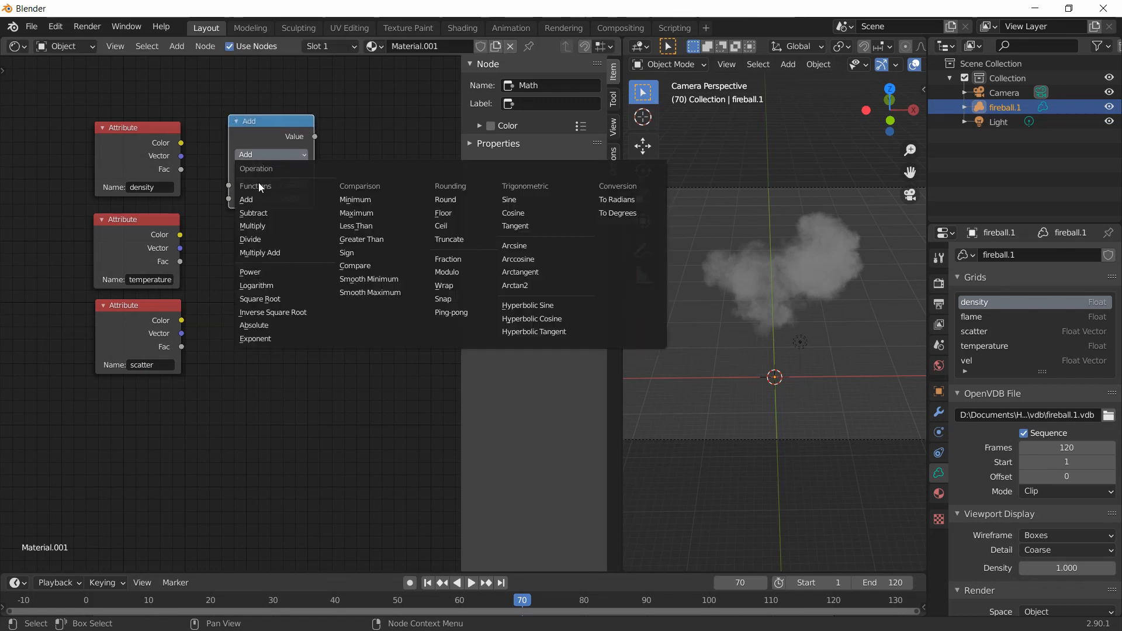
left_click(262, 227)
left_click(179, 169)
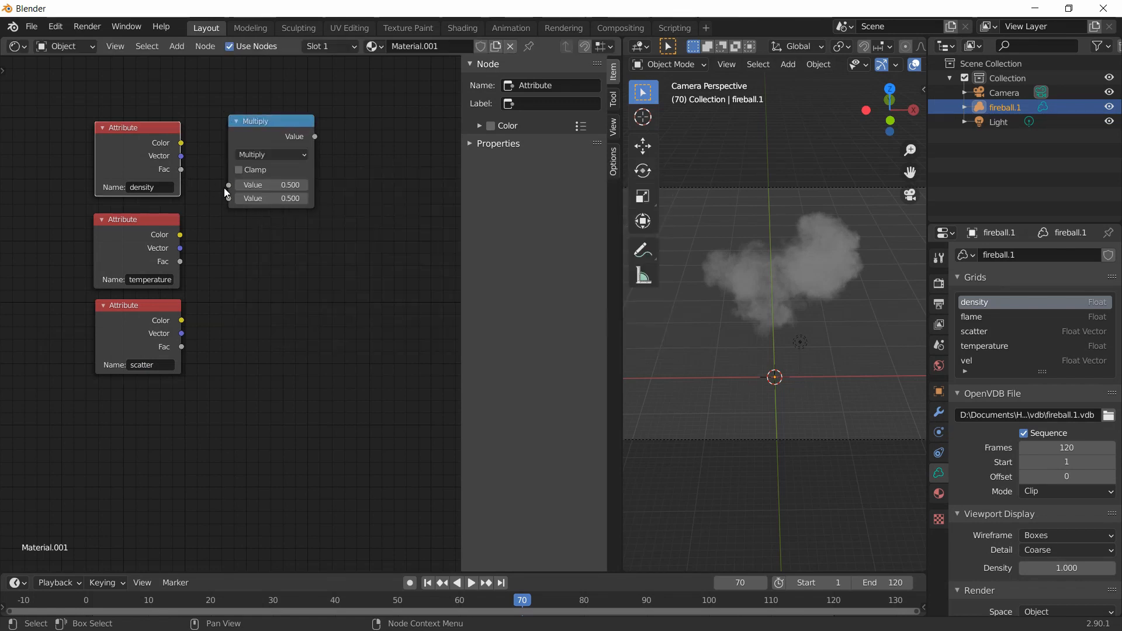
left_click_drag(179, 170, 229, 184)
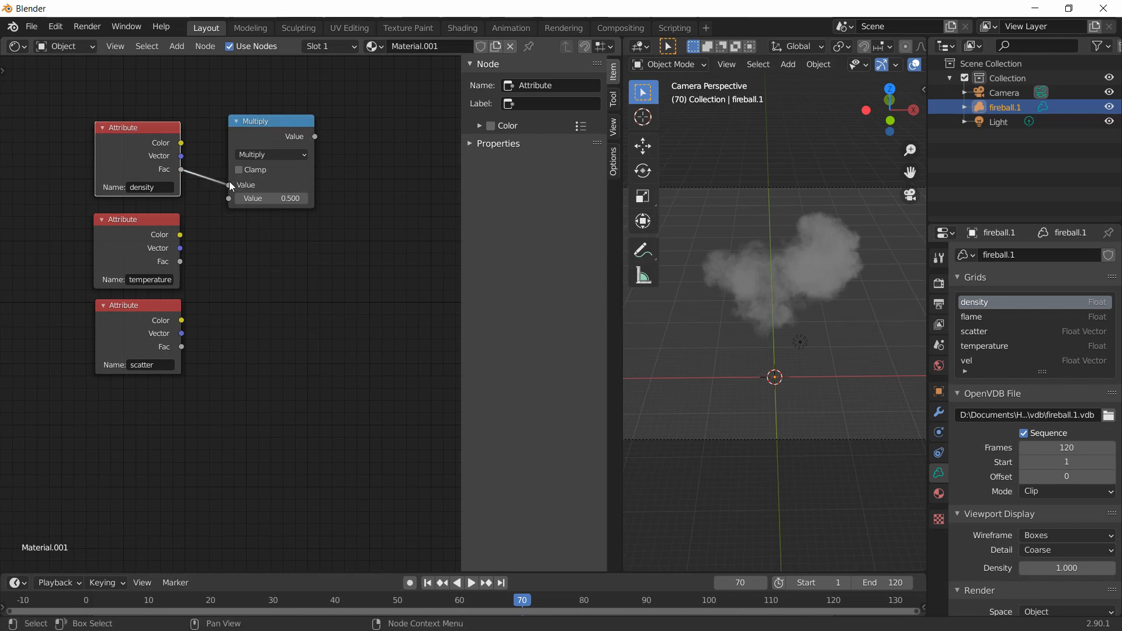
- Copy the Multiply node below the first one and connect the temperature attribute's Fac output to its first value
left_click(268, 134)
key("ctrl+c")
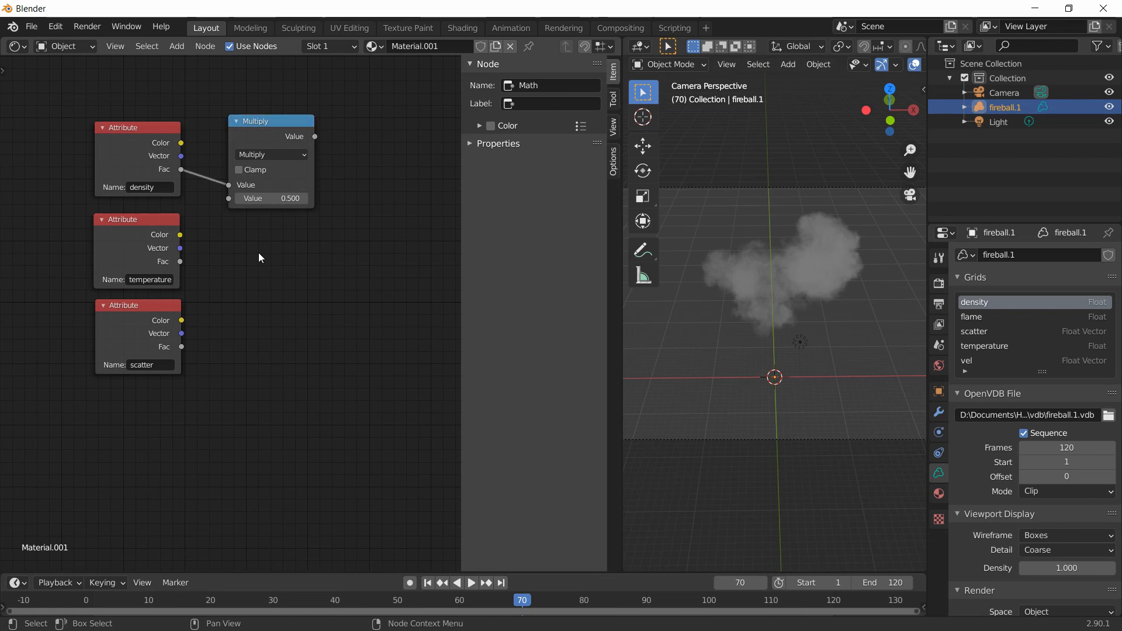
key("ctrl+v")
left_click_drag(271, 131, 271, 239)
left_click_drag(182, 262, 228, 293)
- Add a third copy of the Multiply node below the others and feed it the scatter attribute's Fac output
left_click(245, 231)
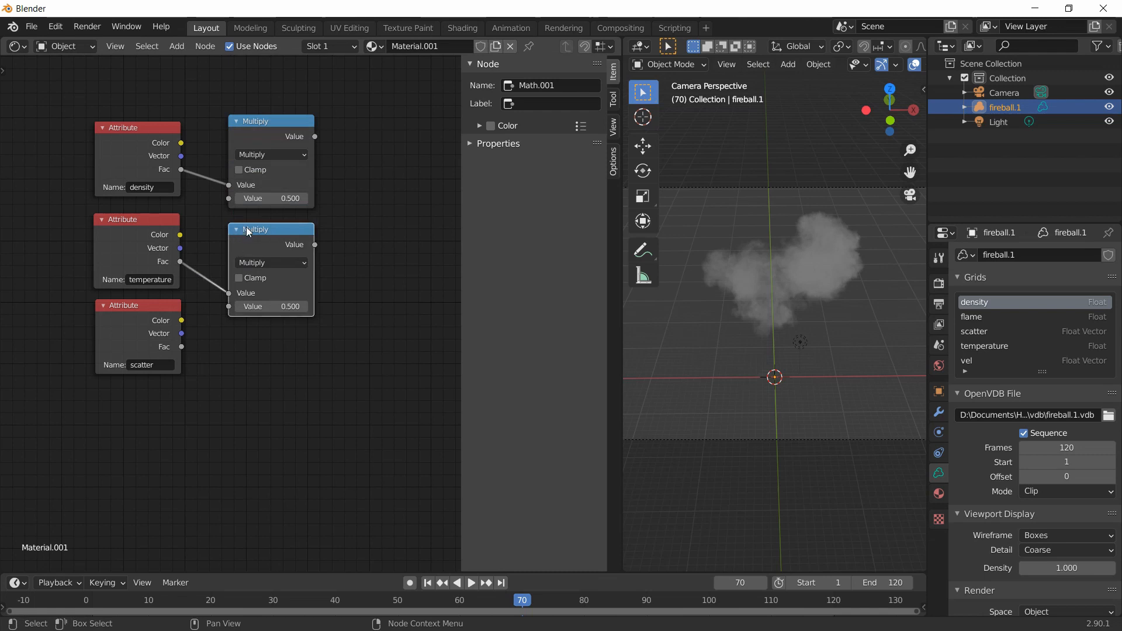
key("ctrl+c")
key("ctrl+v")
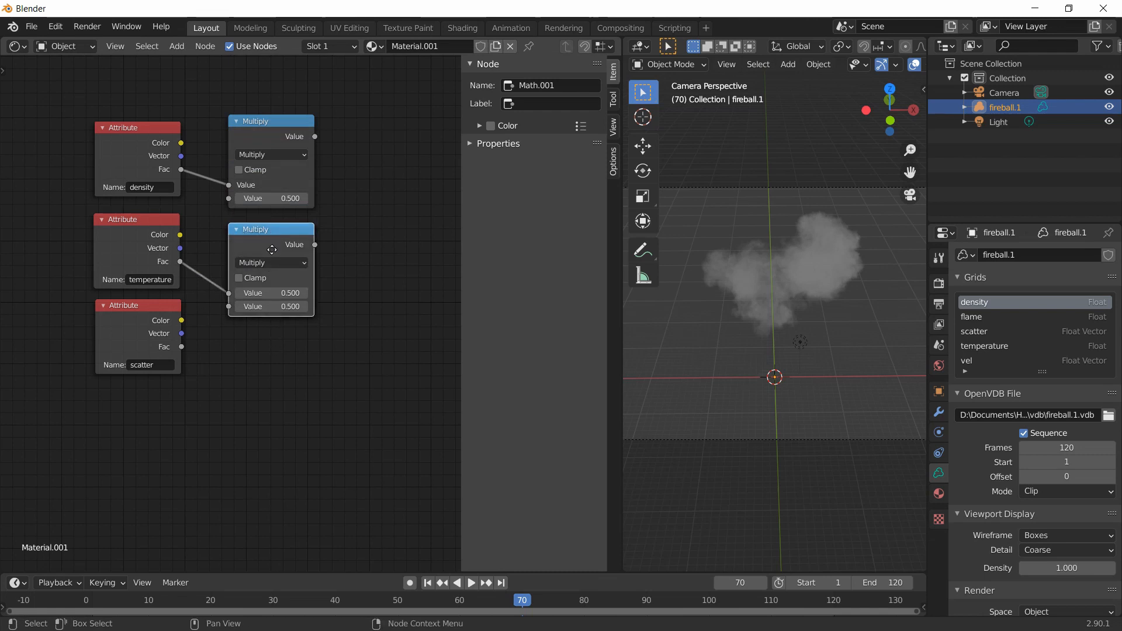
left_click_drag(225, 234, 226, 396)
scroll(316, 328, "down", 2)
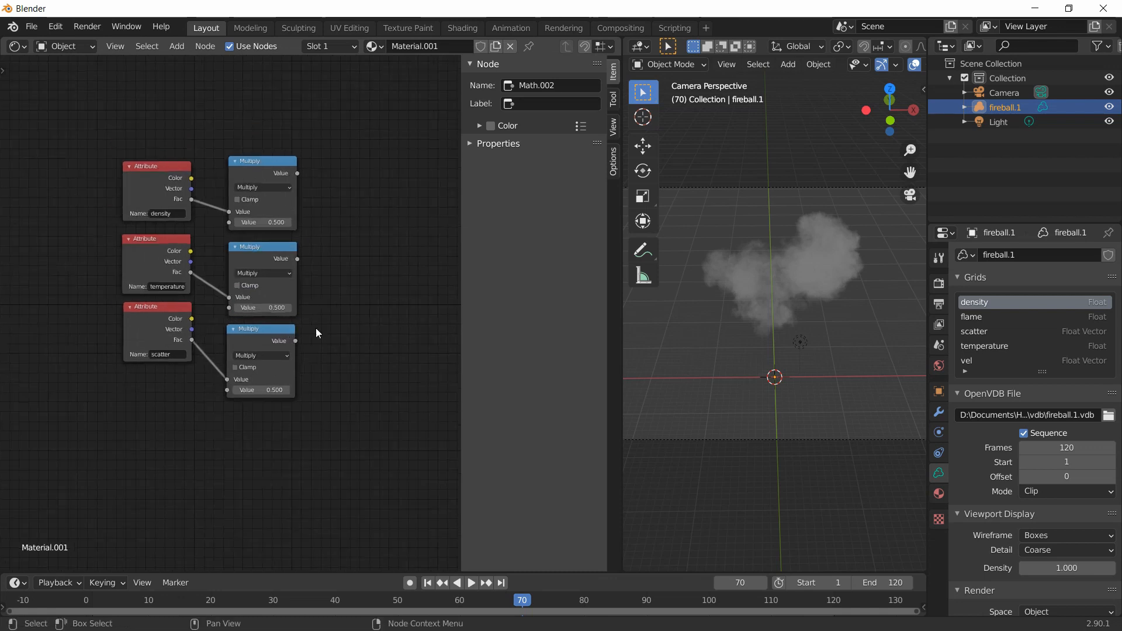
- Connect the output of the density Multiply node to the Density input of the Principled Volume node
middle_click_drag(316, 328, 263, 351)
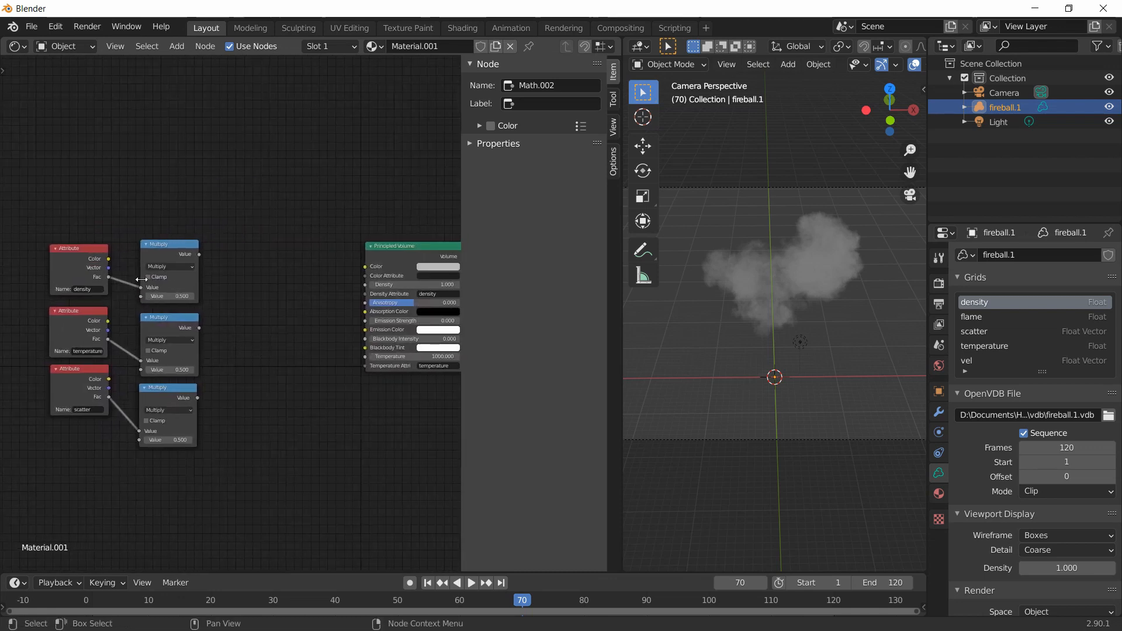
scroll(175, 304, "up", 1)
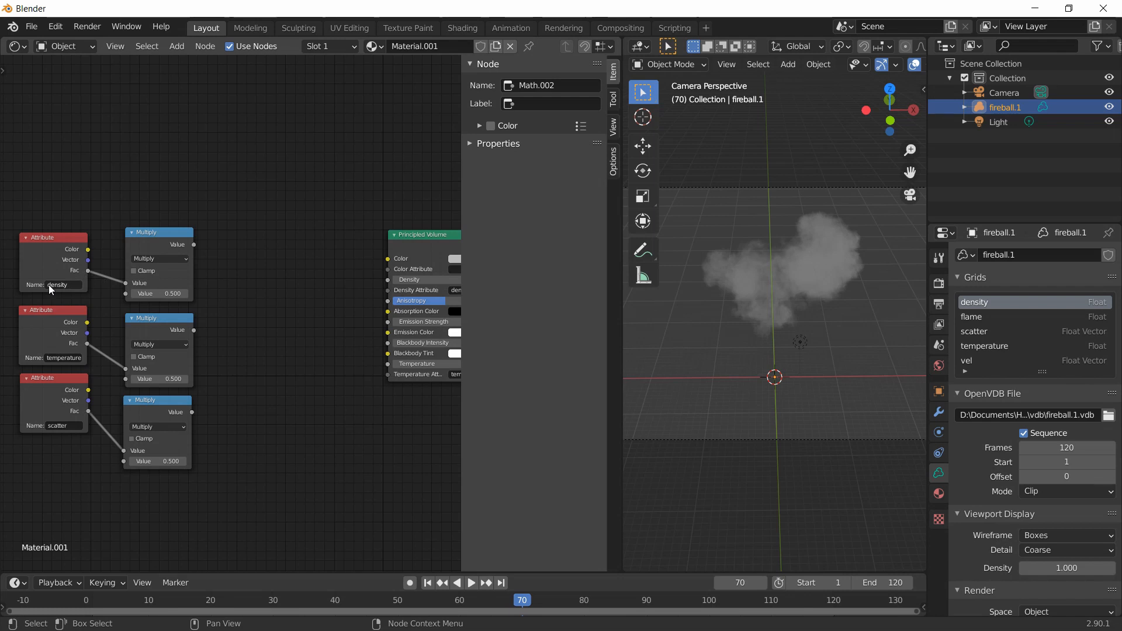
middle_click_drag(279, 330, 261, 326)
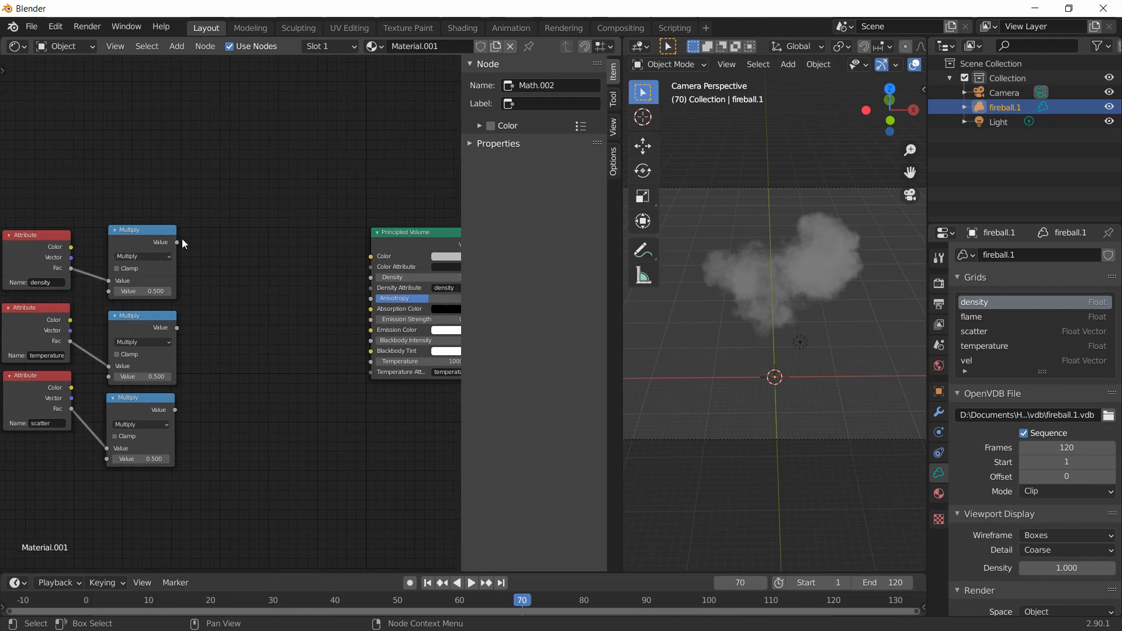
left_click_drag(176, 243, 369, 282)
middle_click_drag(341, 312, 284, 302)
left_click_drag(309, 268, 206, 251)
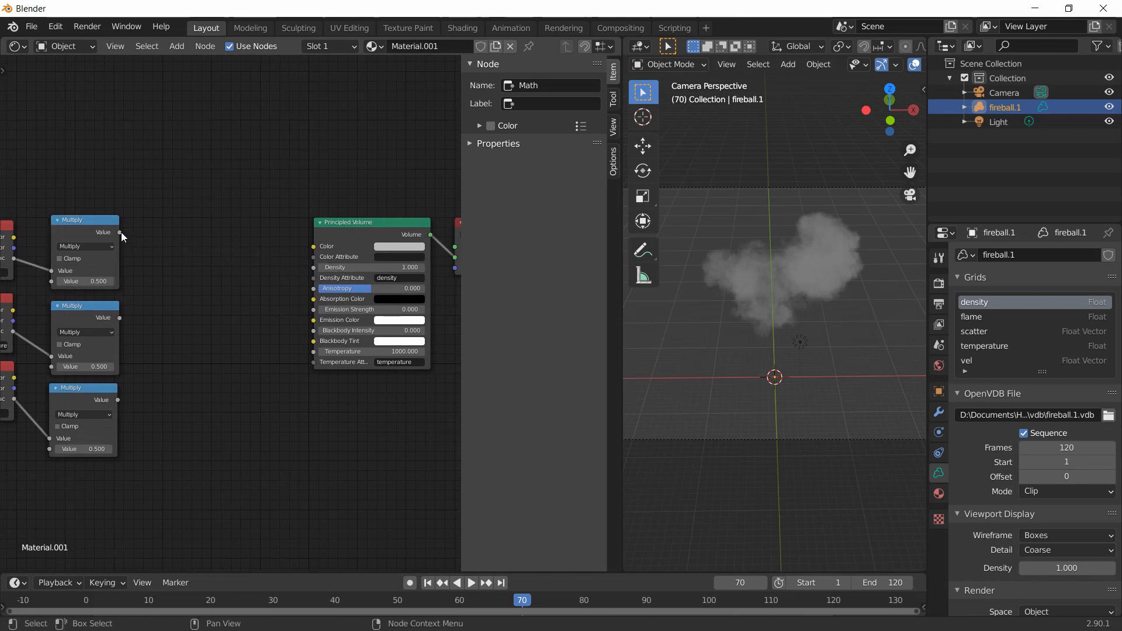
left_click_drag(120, 232, 311, 266)
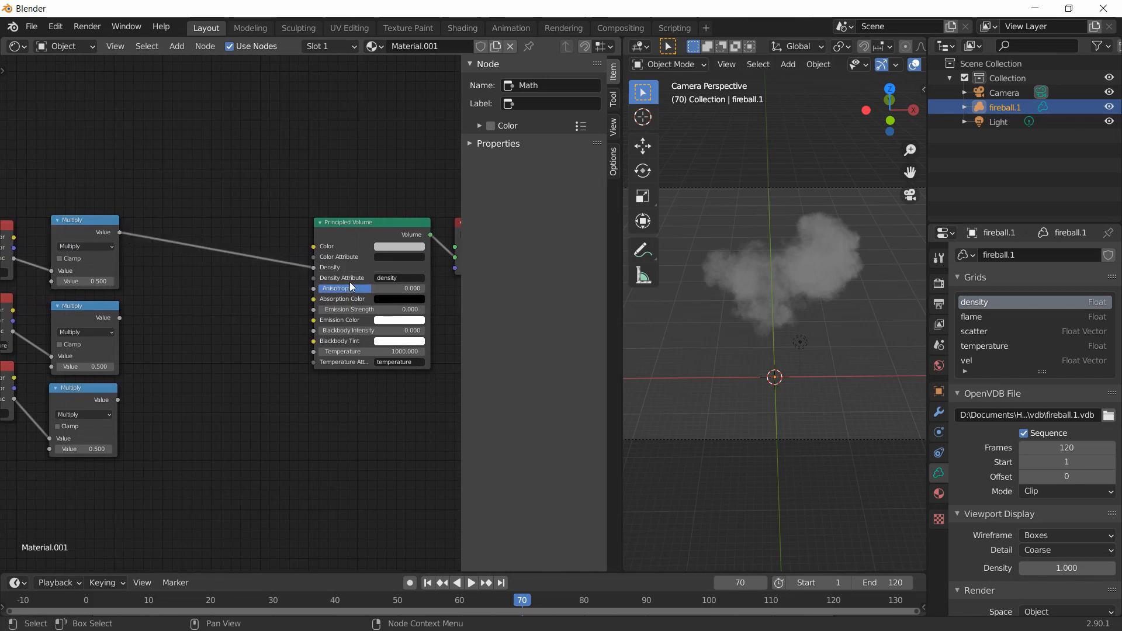
- Preview the fireball in rendered viewport shading and return the viewport to solid shading
middle_click_drag(165, 277, 230, 279)
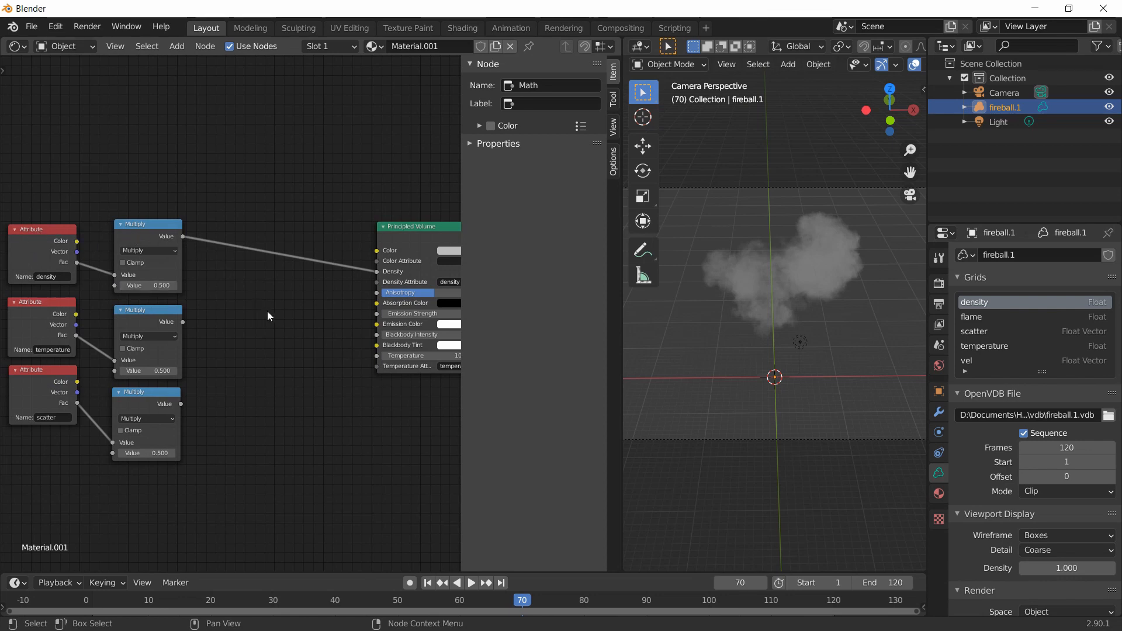
middle_click_drag(303, 319, 297, 319)
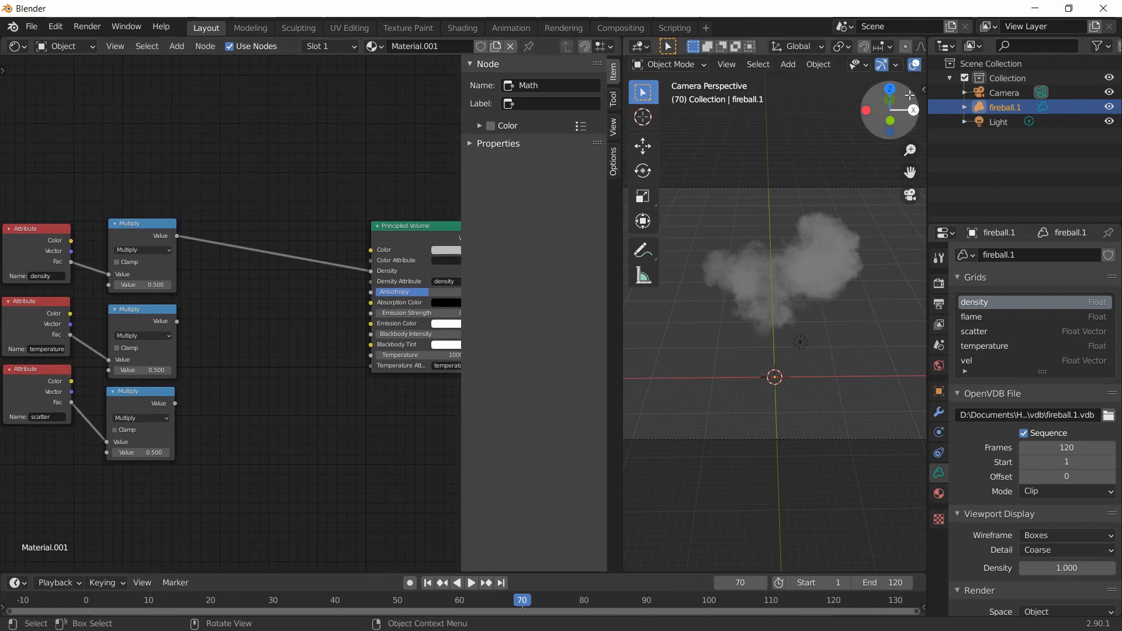
scroll(914, 67, "down", 5)
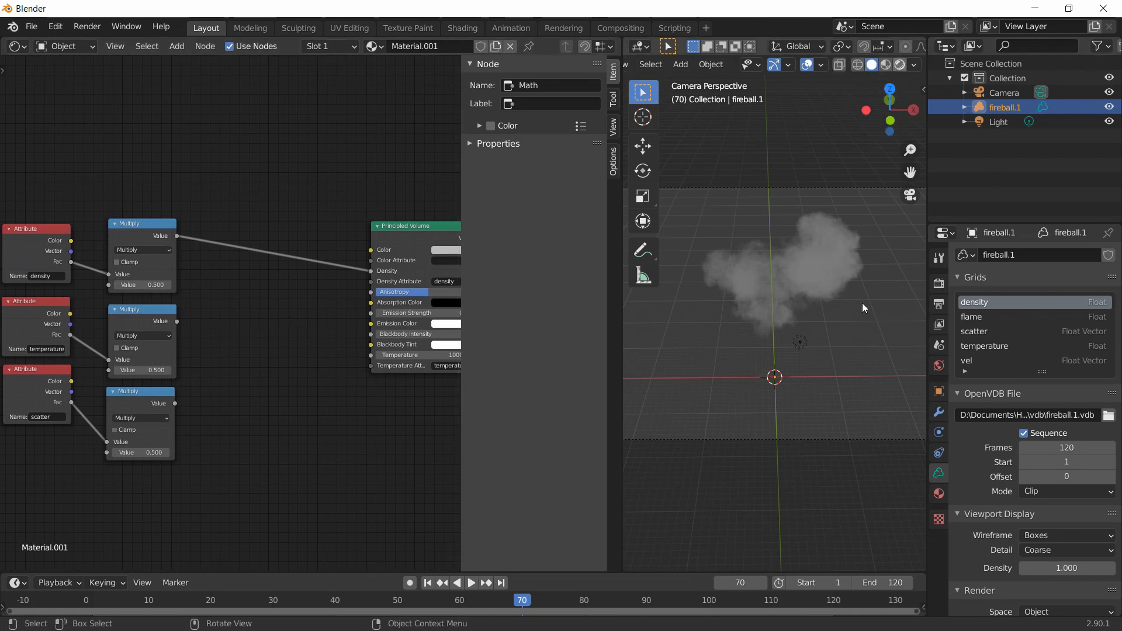
key("z")
key("8")
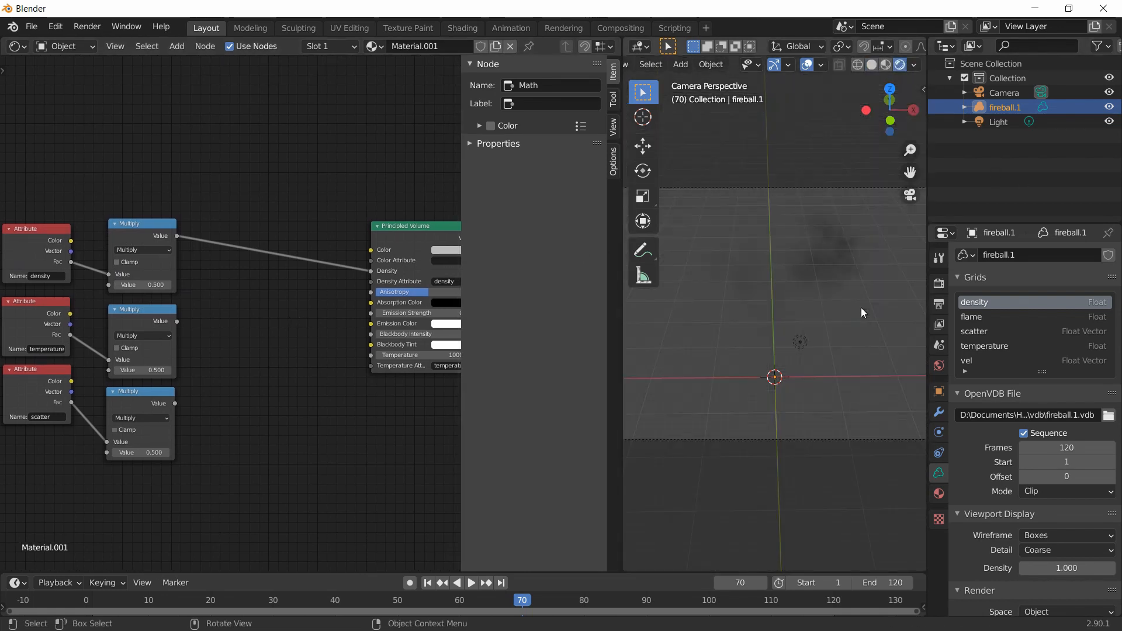
left_click(871, 66)
- Set the render engine to Cycles using GPU Compute with 64 render samples
left_click(939, 284)
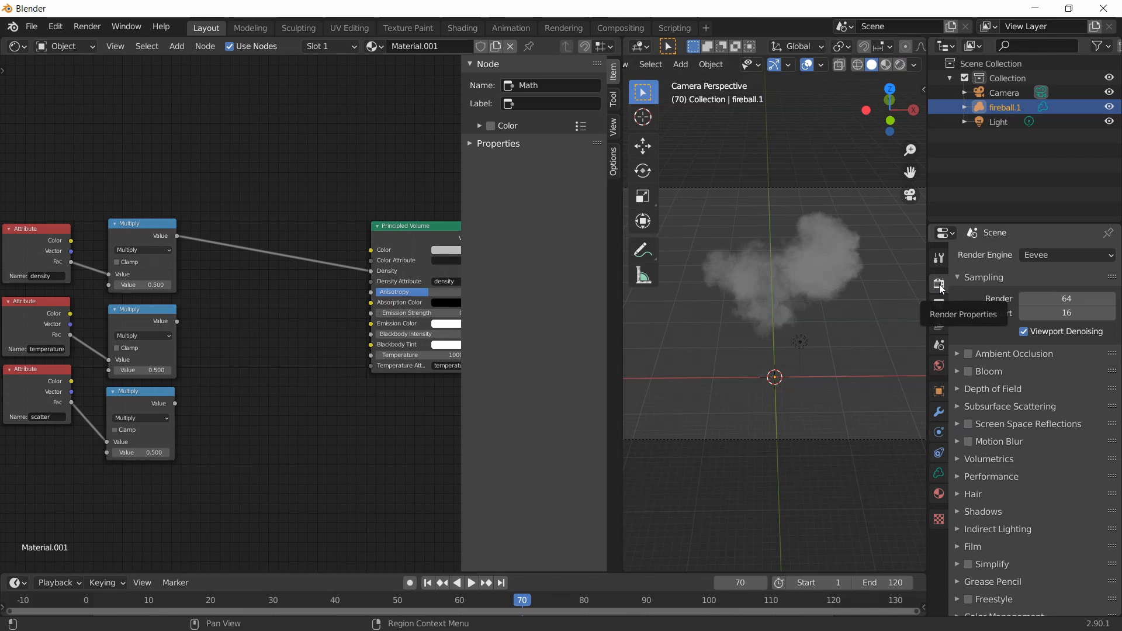
left_click(1034, 255)
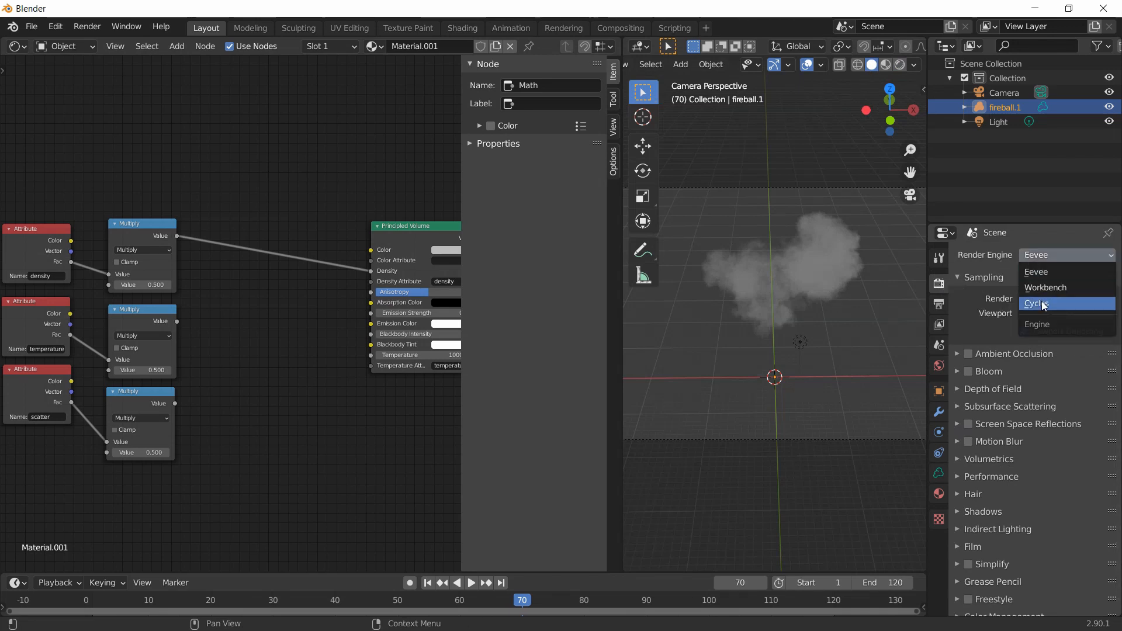
left_click(1042, 300)
left_click(1043, 291)
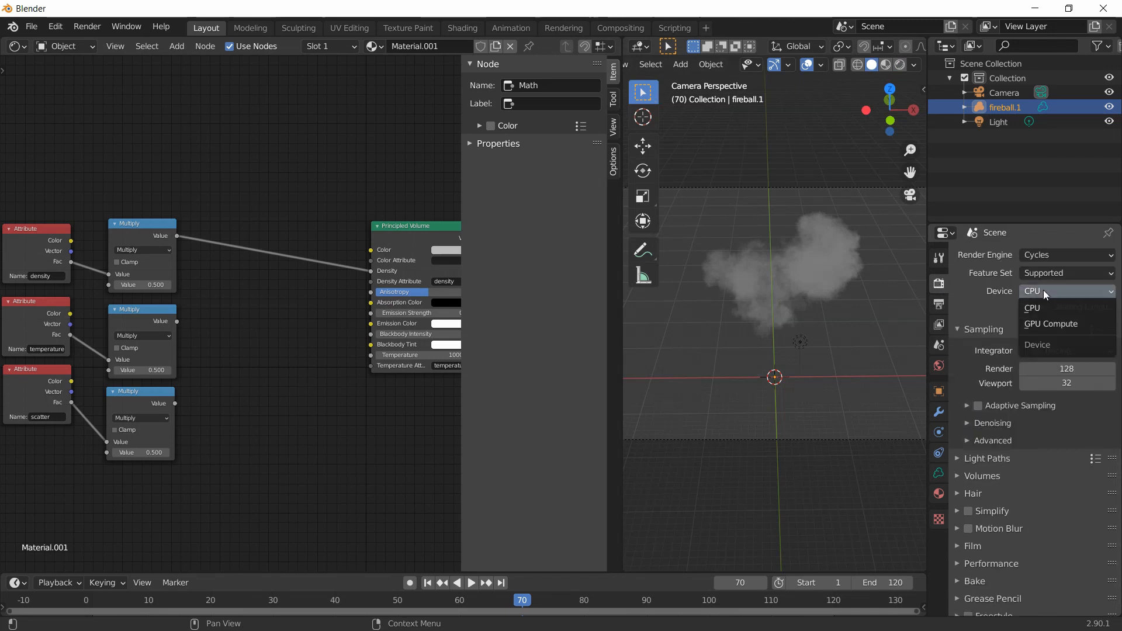
left_click(1040, 321)
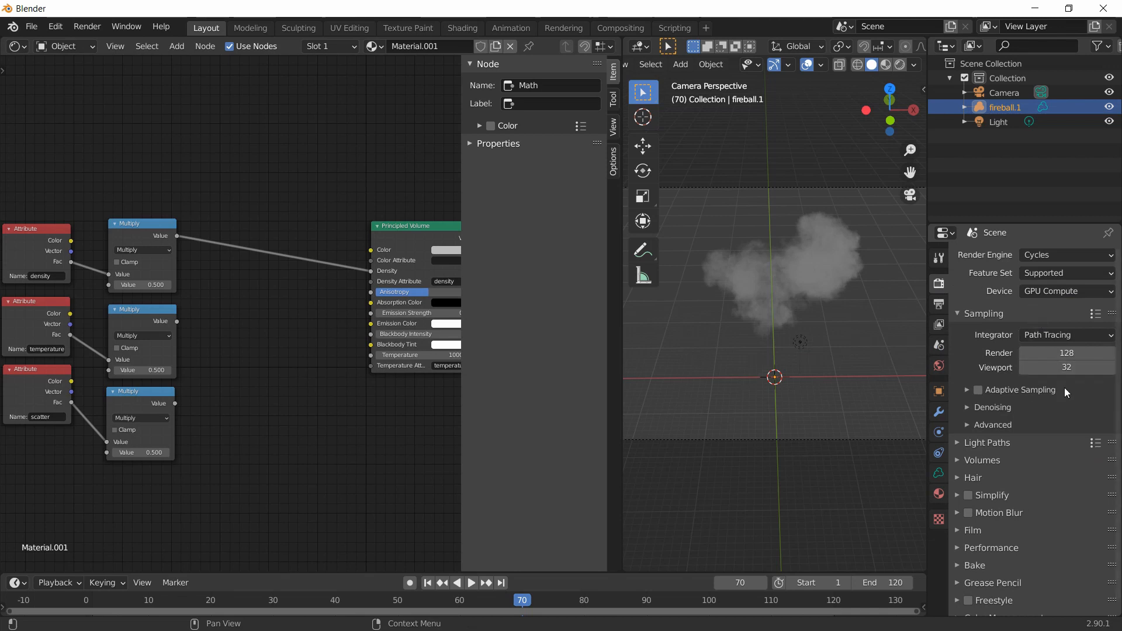
left_click(1049, 354)
type("64")
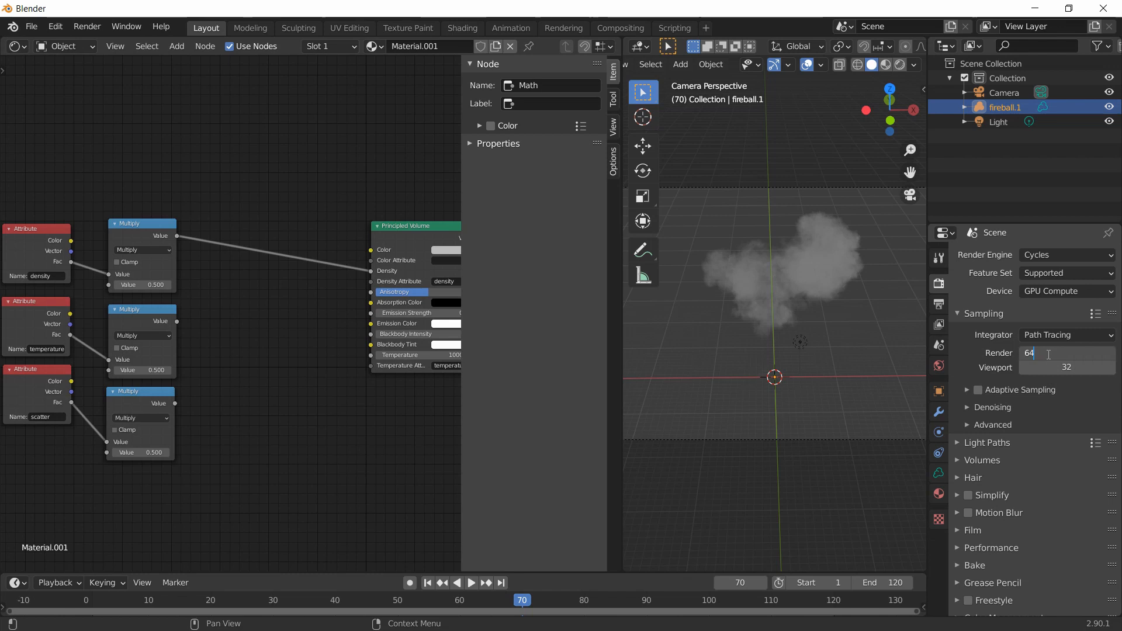
key("Return")
- Hide the Shader Editor's sidebar and widen the 3D viewport, enlarging its camera view slightly
key("n")
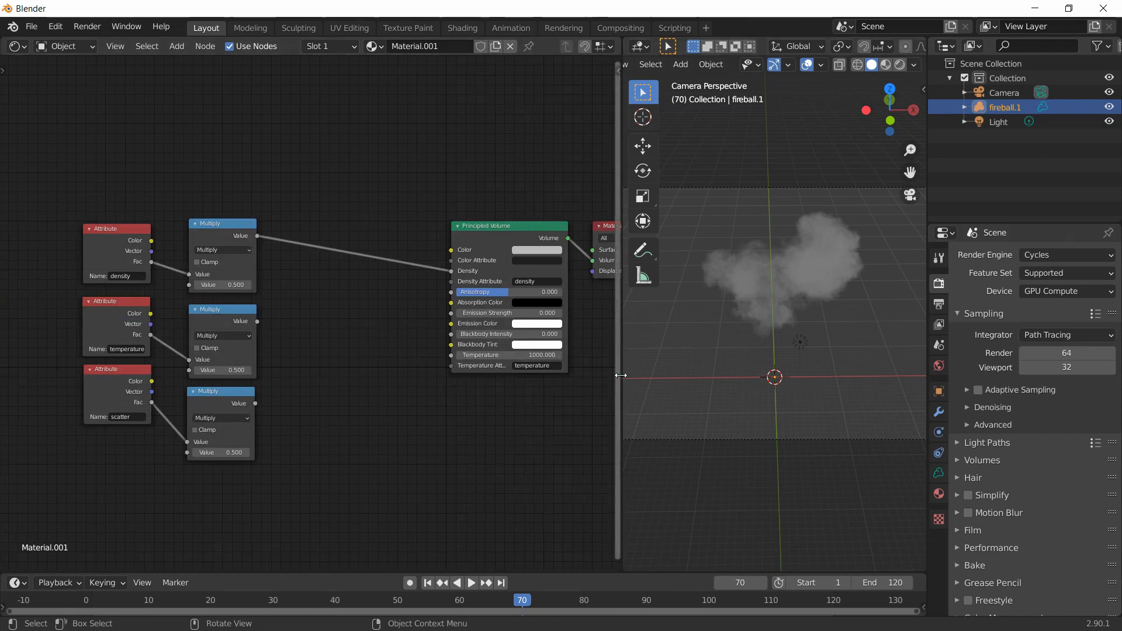
left_click_drag(623, 375, 567, 375)
scroll(751, 257, "up", 1)
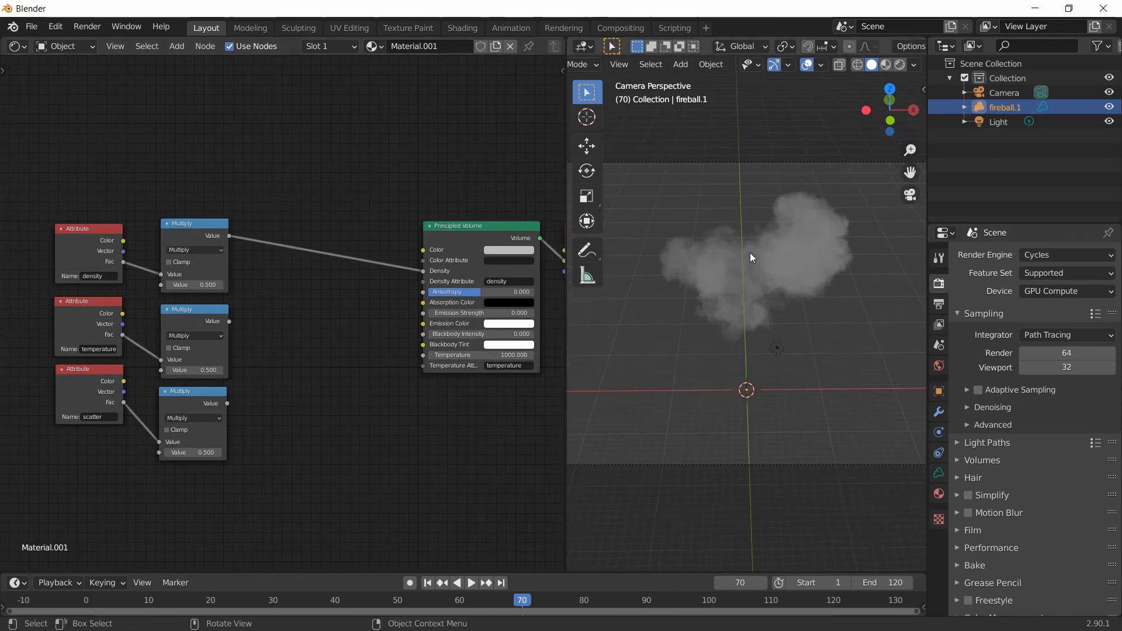
- Preview the fireball in rendered shading at frame 70, go to frame 50 and show it in rendered shading there
left_click(903, 69)
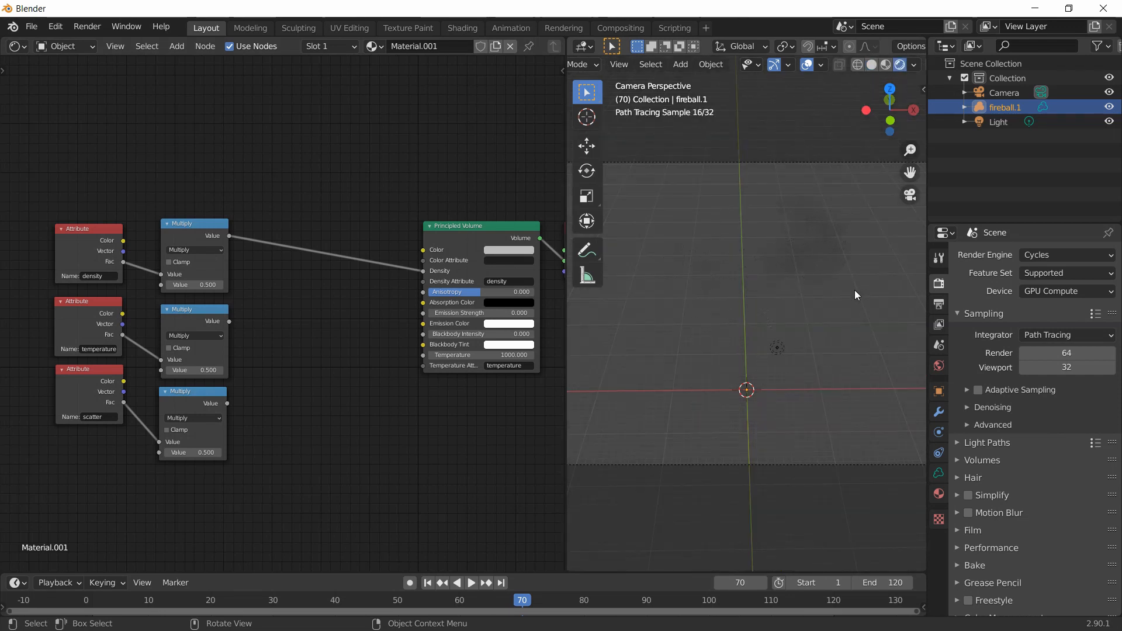
left_click(872, 64)
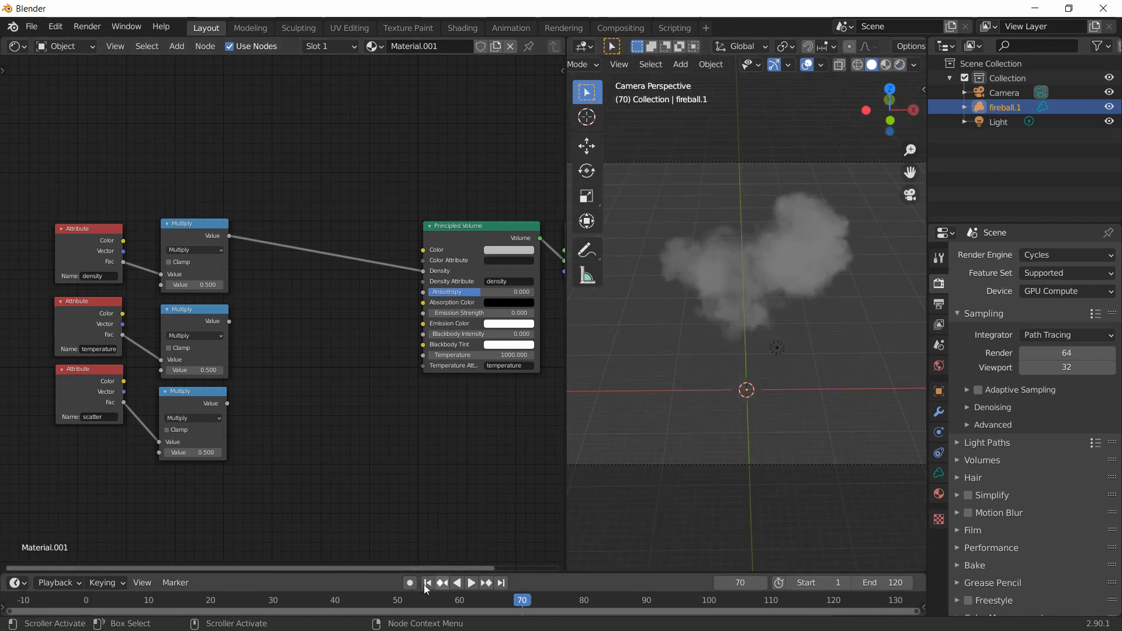
left_click(397, 602)
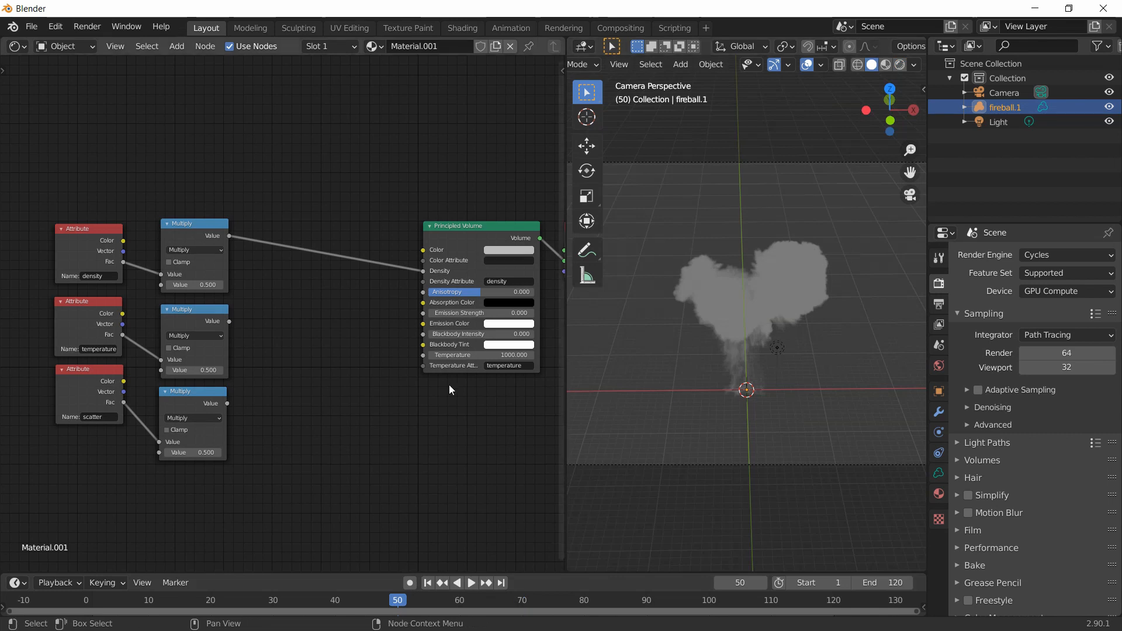
left_click(899, 65)
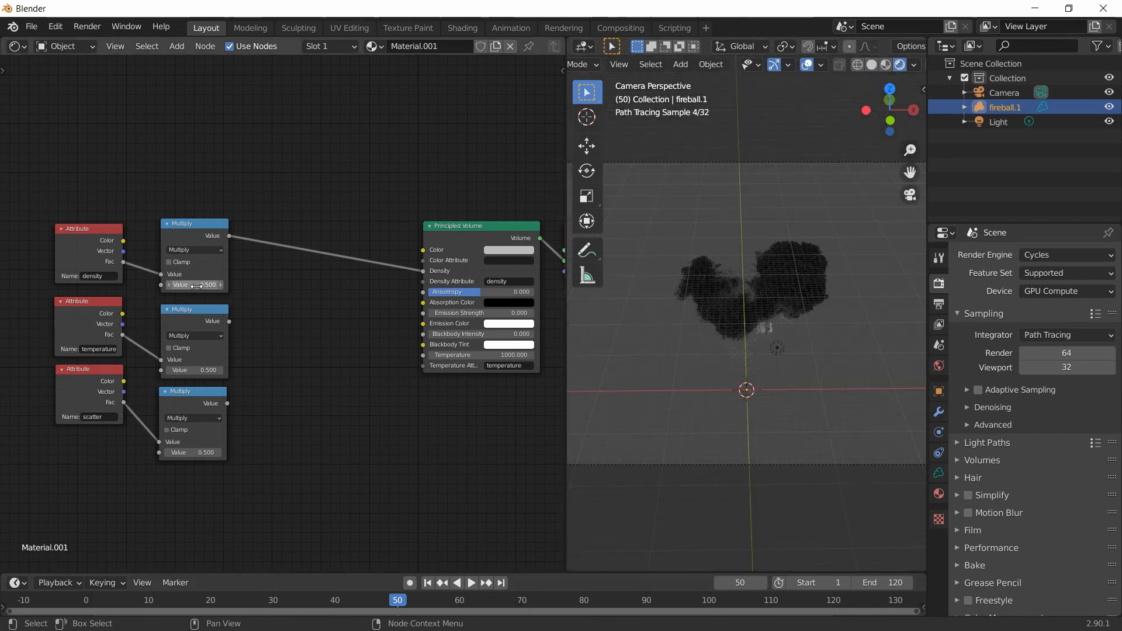
- Select the point light and move it vertically to sit high above the fireball
left_click(777, 350)
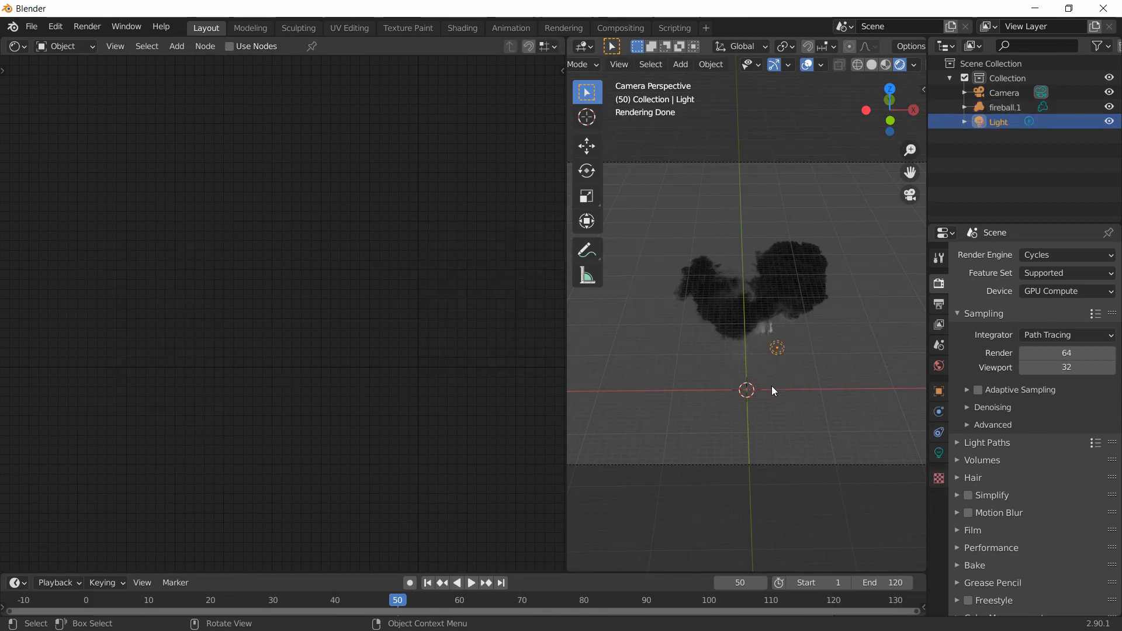
mouse_move(771, 387)
middle_mouse_down()
mouse_move(770, 345)
mouse_move(767, 377)
middle_mouse_up()
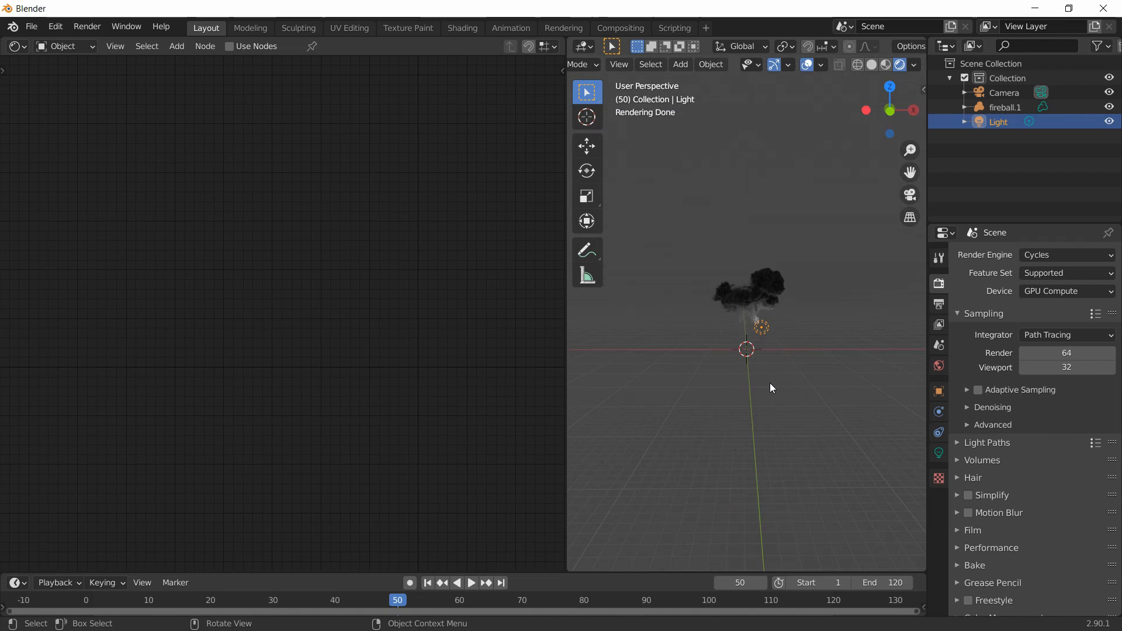
key("g")
key("z")
left_click(792, 342)
middle_click_drag(793, 343, 847, 447)
- Change the light to a Sun and set its strength to 10
left_click(939, 454)
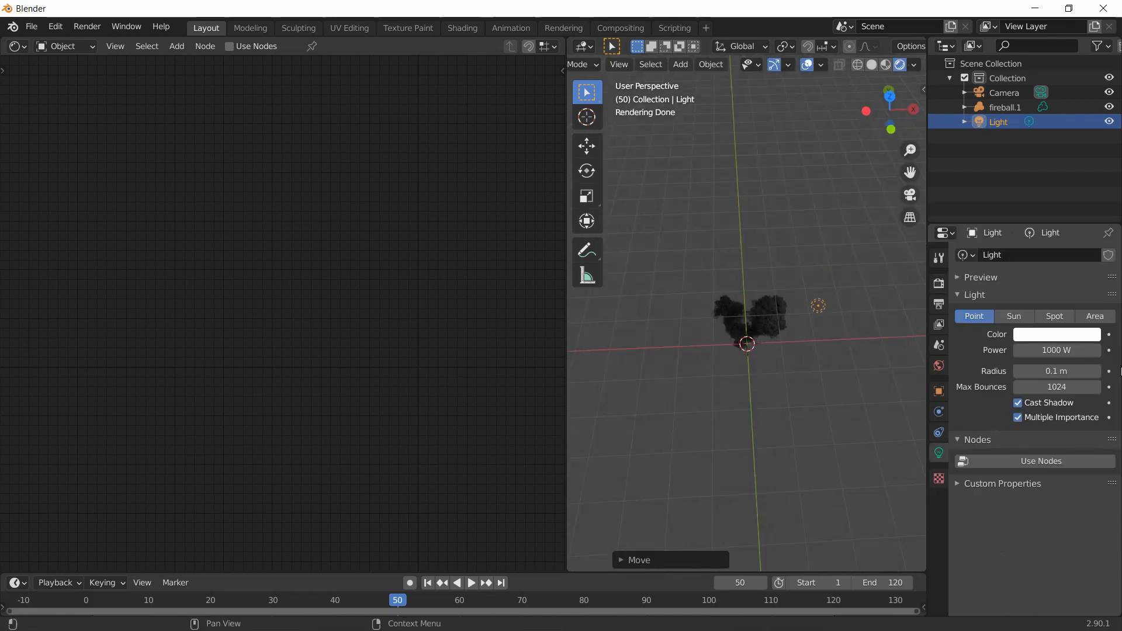
left_click(1014, 317)
left_click(1044, 350)
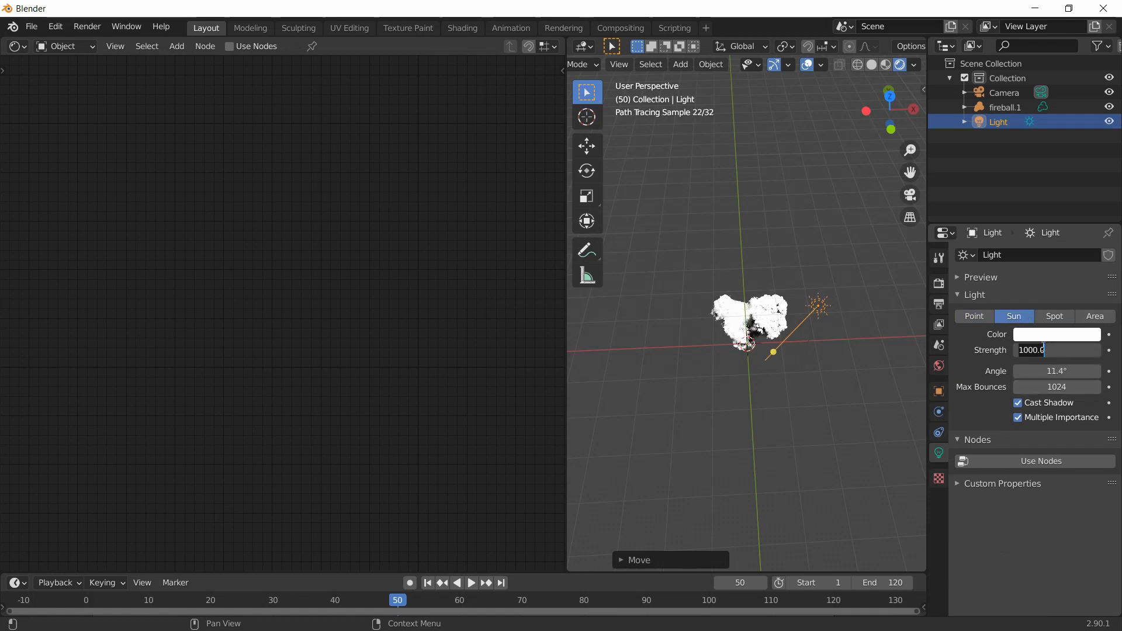
key("ctrl+a")
type("10")
key("Return")
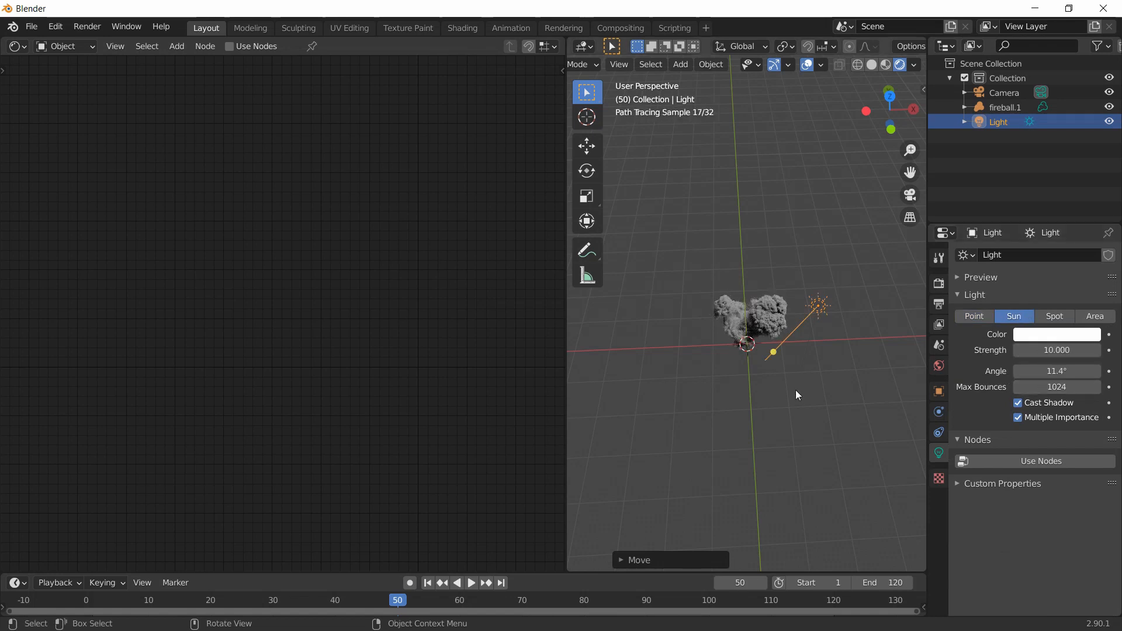
- Rotate the sun light in a near-top view to redirect it at the fireball, and return to the camera view
key("KP_0")
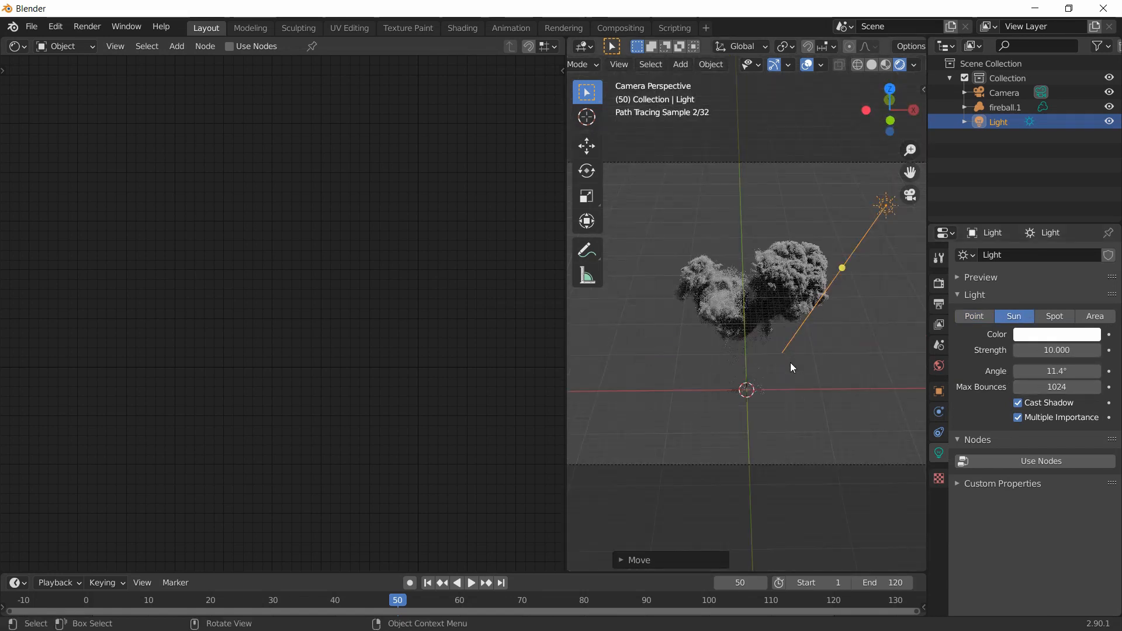
middle_click_drag(737, 329, 741, 434)
key("r")
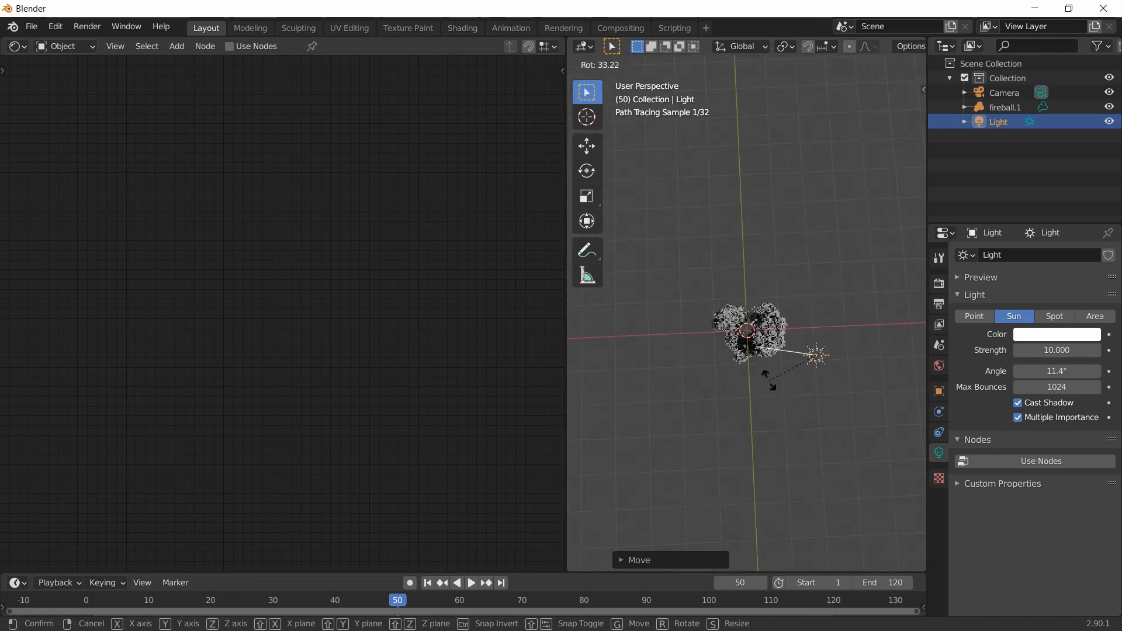
left_click(767, 372)
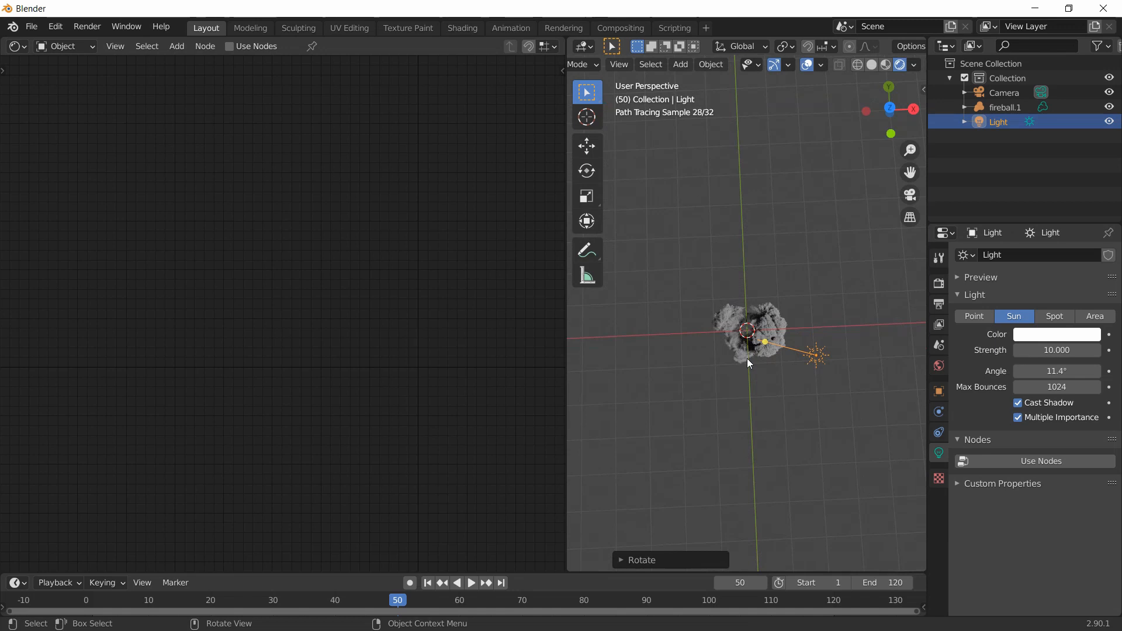
key("KP_0")
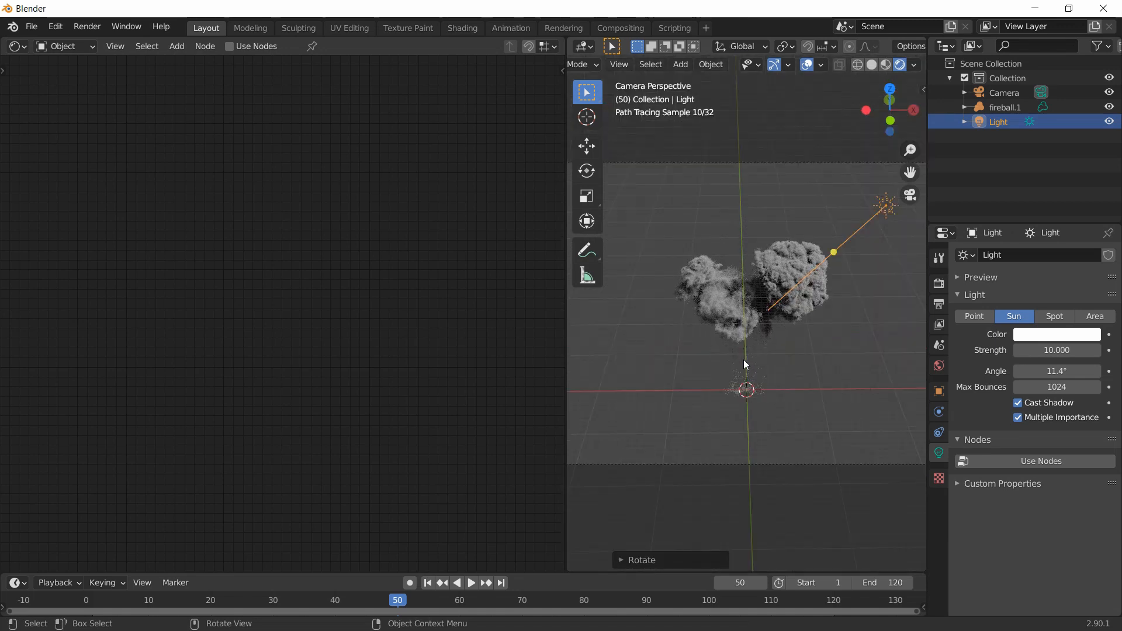
- Select the fireball volume and connect the temperature Multiply output to the Principled Volume's Emission Strength
left_click(987, 201)
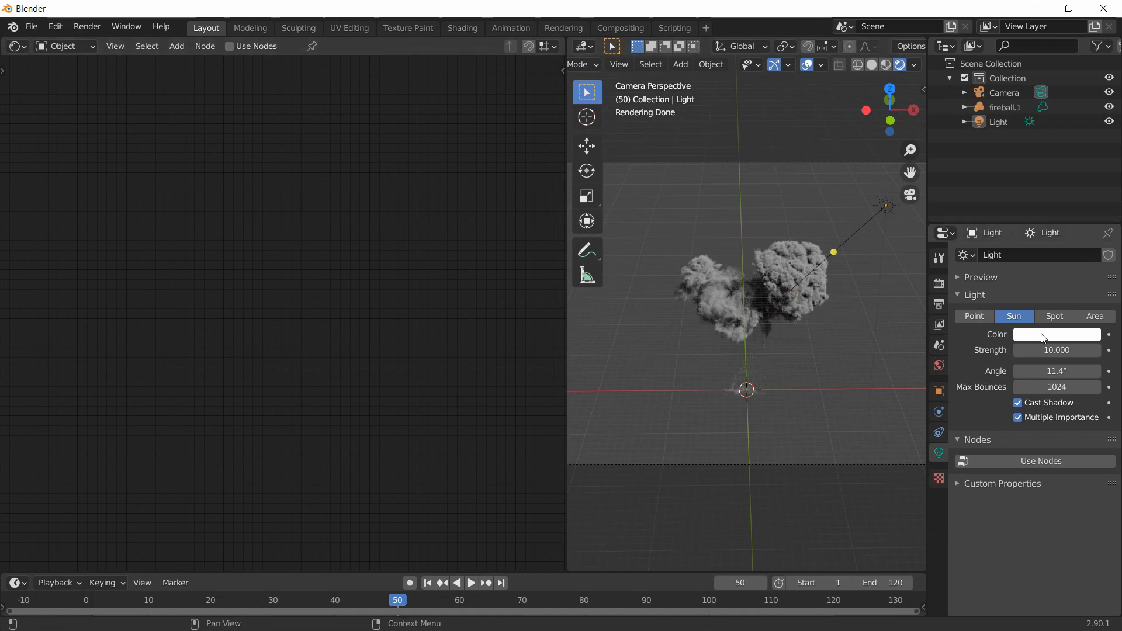
left_click(1012, 107)
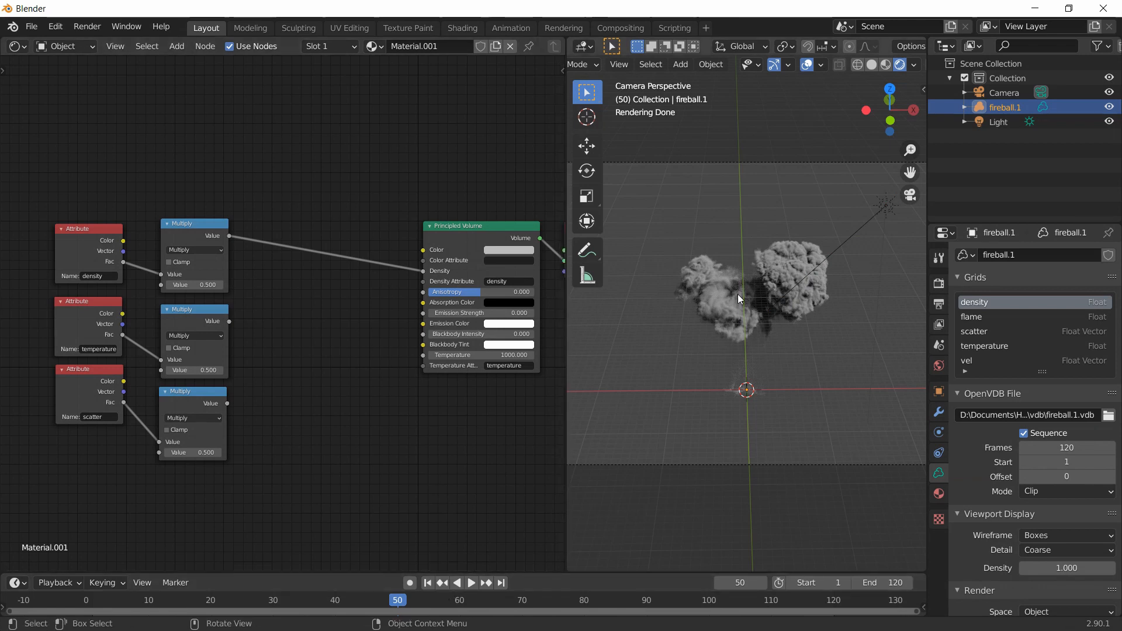
scroll(737, 293, "up", 2)
scroll(789, 307, "up", 2)
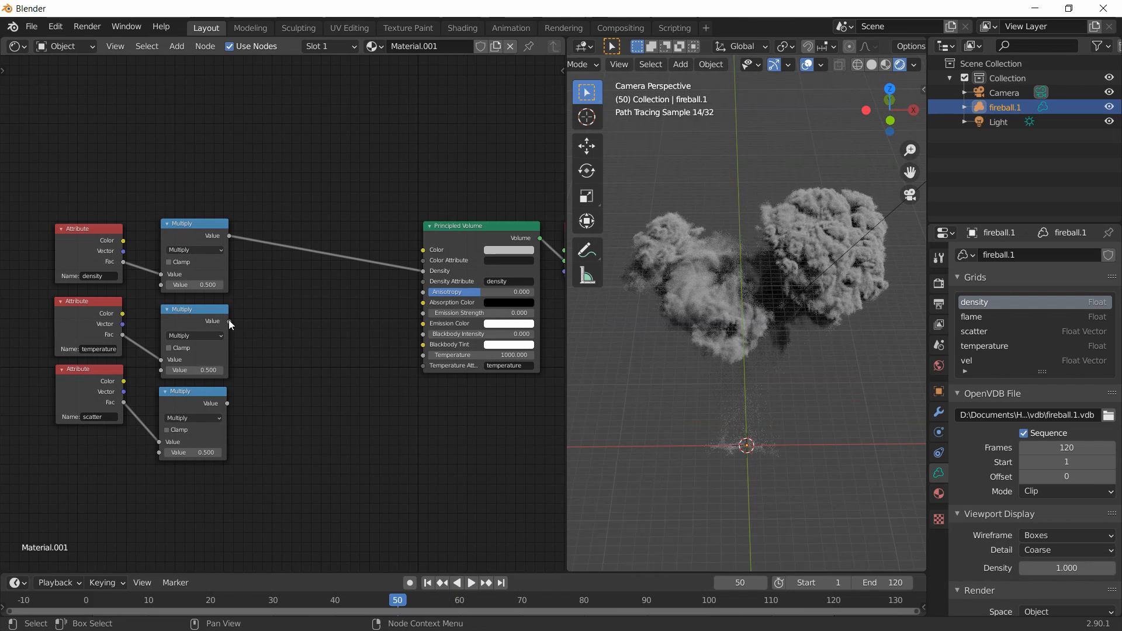
left_click_drag(229, 320, 439, 349)
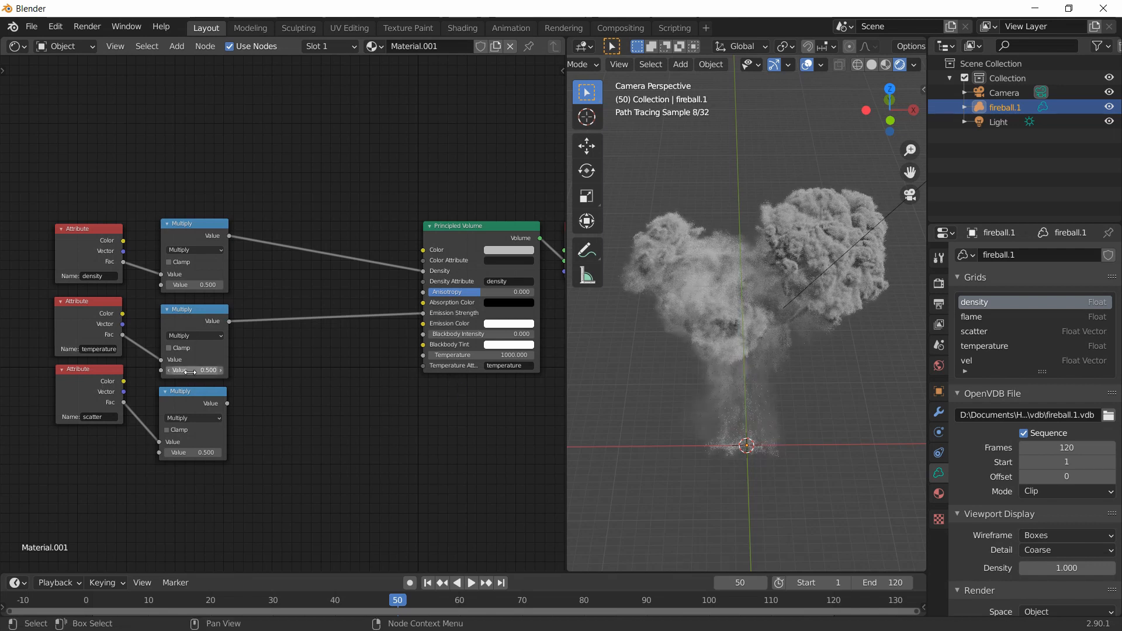
- Set the density Multiply node's value to 1000
double_click(197, 285)
type("1000")
key("Return")
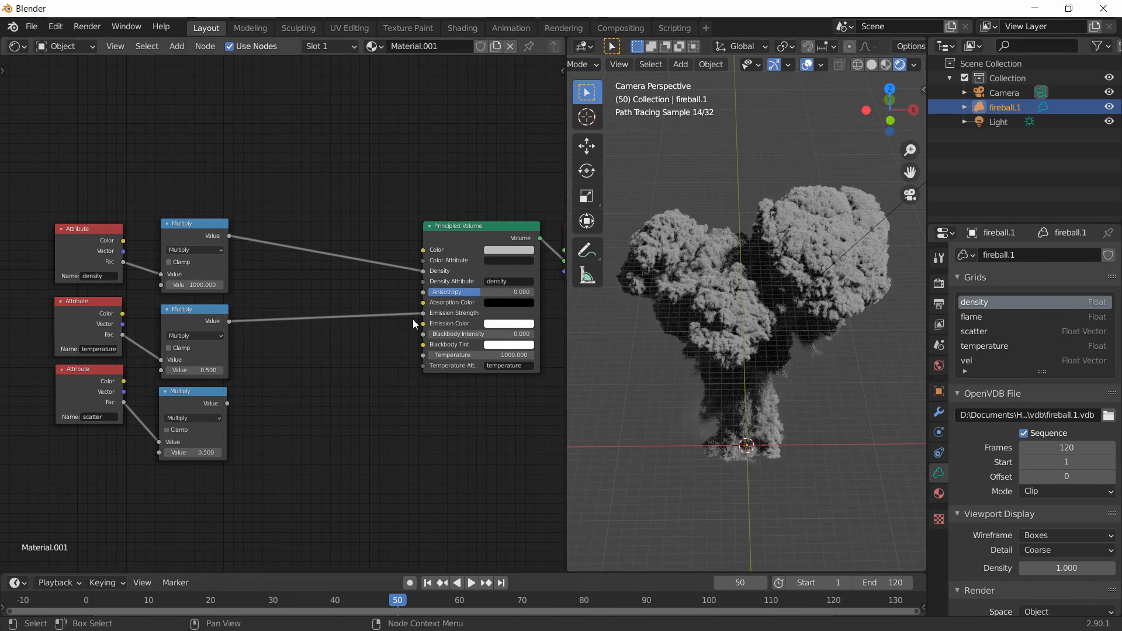
- Darken the Principled Volume's color to a slightly deeper grey and set the temperature Multiply value to 1000
left_click(504, 253)
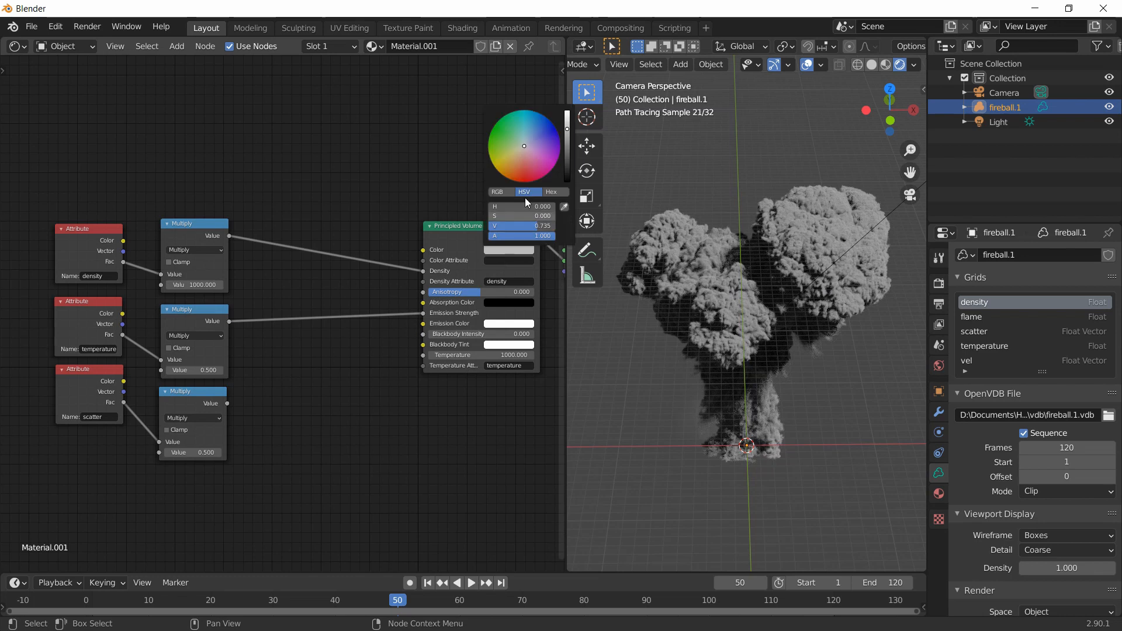
left_click(566, 144)
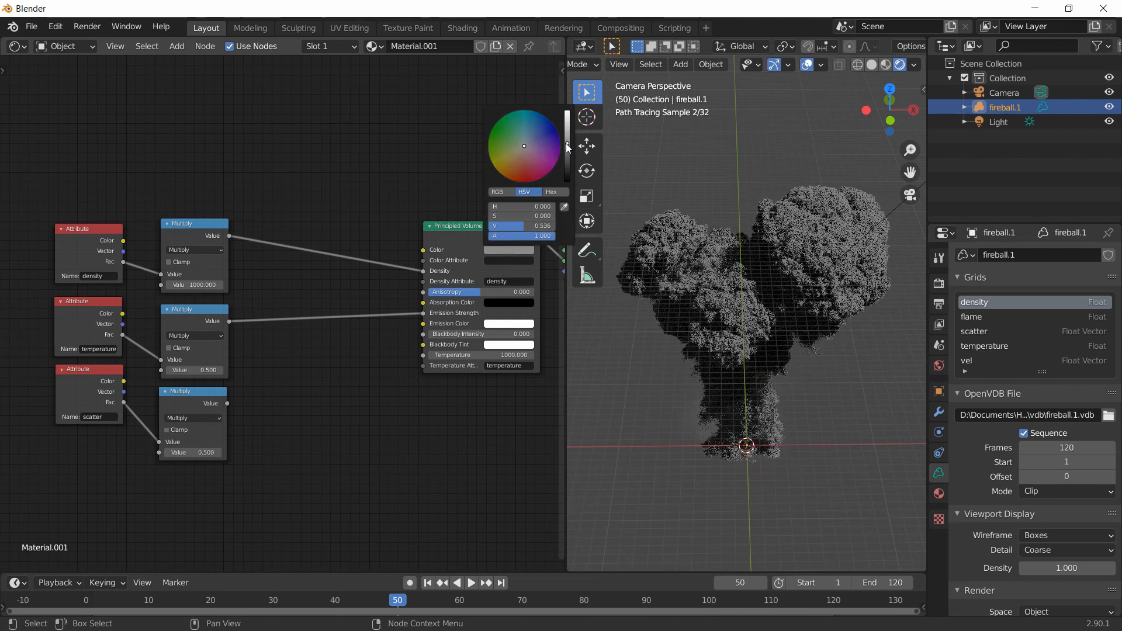
left_click_drag(566, 143, 567, 139)
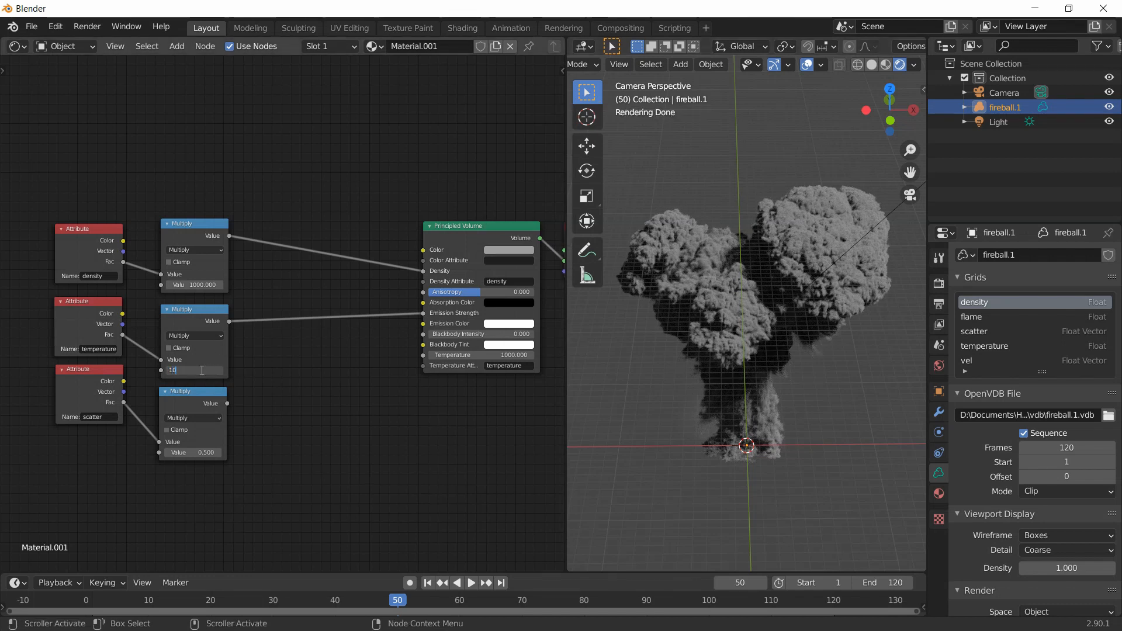
key("Return")
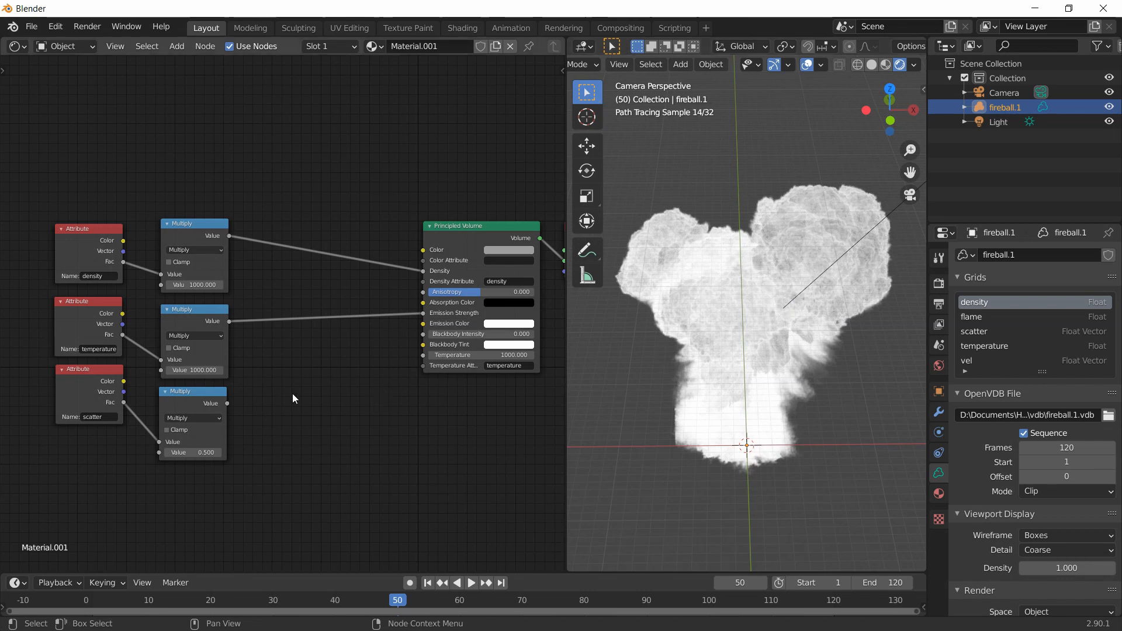
- Space out the node rows by moving the temperature and scatter node pairs further down, with the scatter Attribute aligned beside its Multiply node
middle_click_drag(314, 398, 263, 383)
scroll(272, 383, "down", 1)
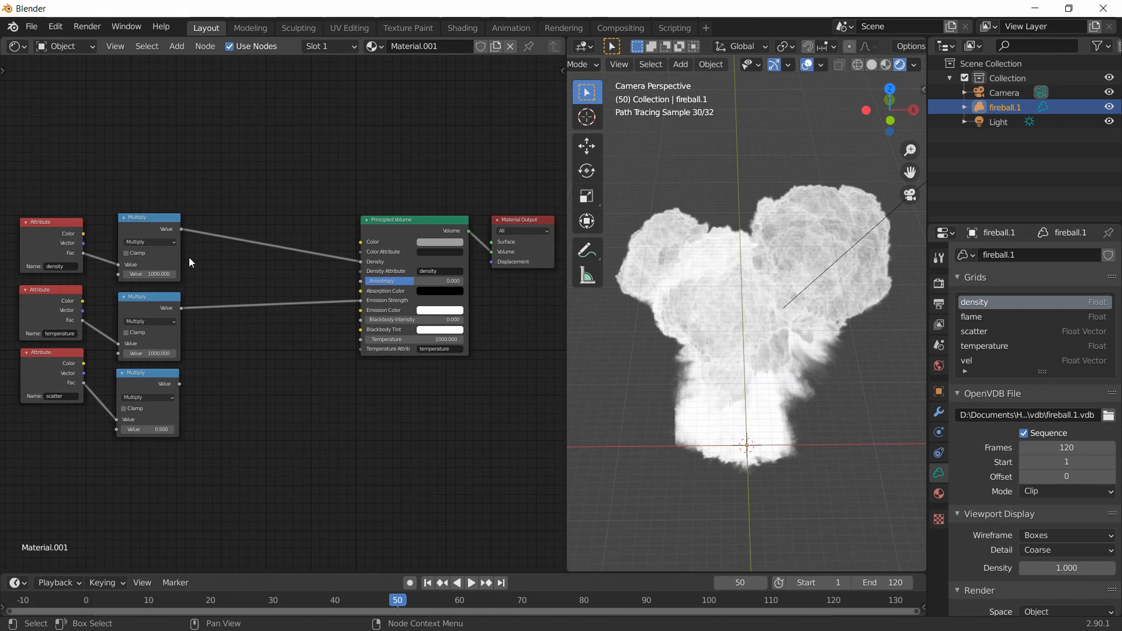
left_click_drag(243, 419, 41, 292)
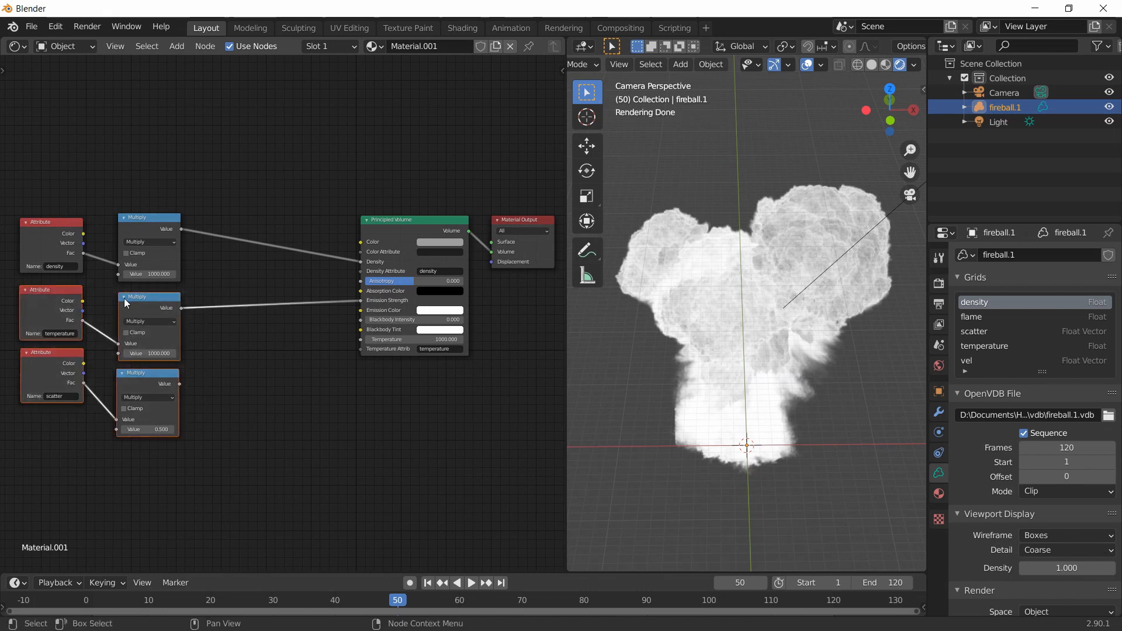
left_click_drag(124, 299, 125, 342)
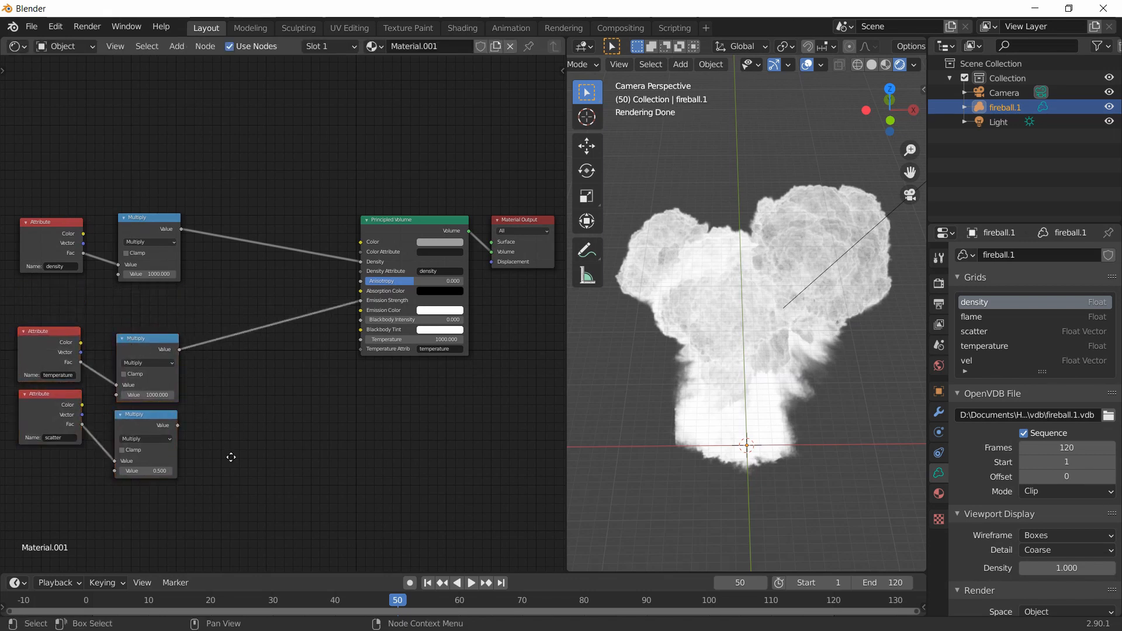
middle_click_drag(226, 538, 256, 408)
left_click_drag(256, 413, 43, 285)
left_click_drag(151, 285, 159, 363)
left_click(272, 362)
scroll(185, 339, "up", 1)
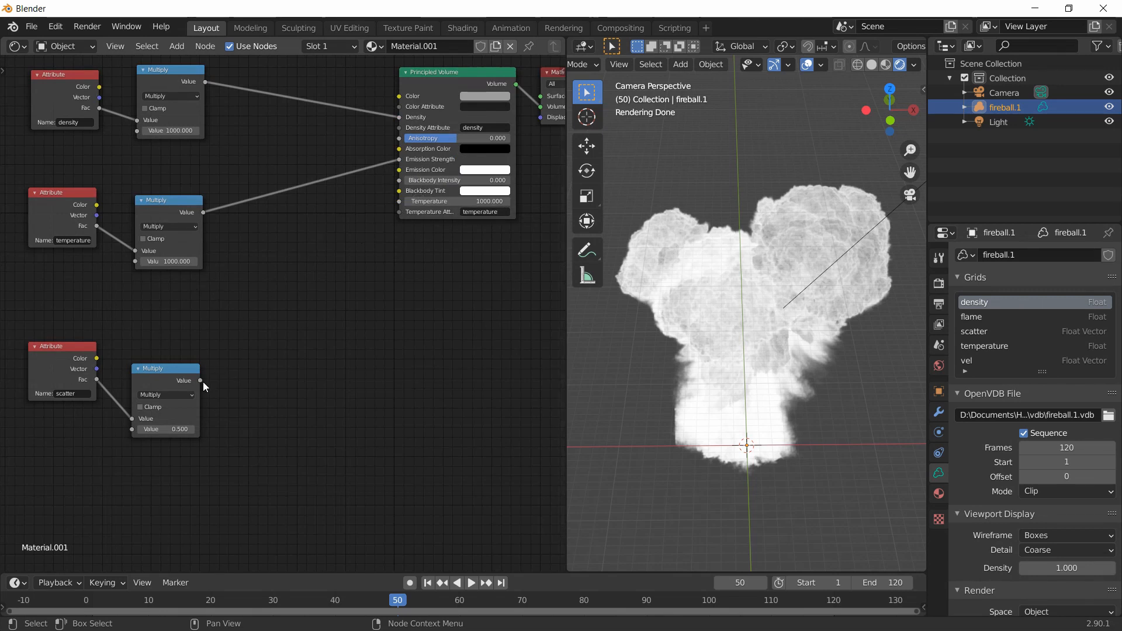
left_click_drag(64, 350, 68, 375)
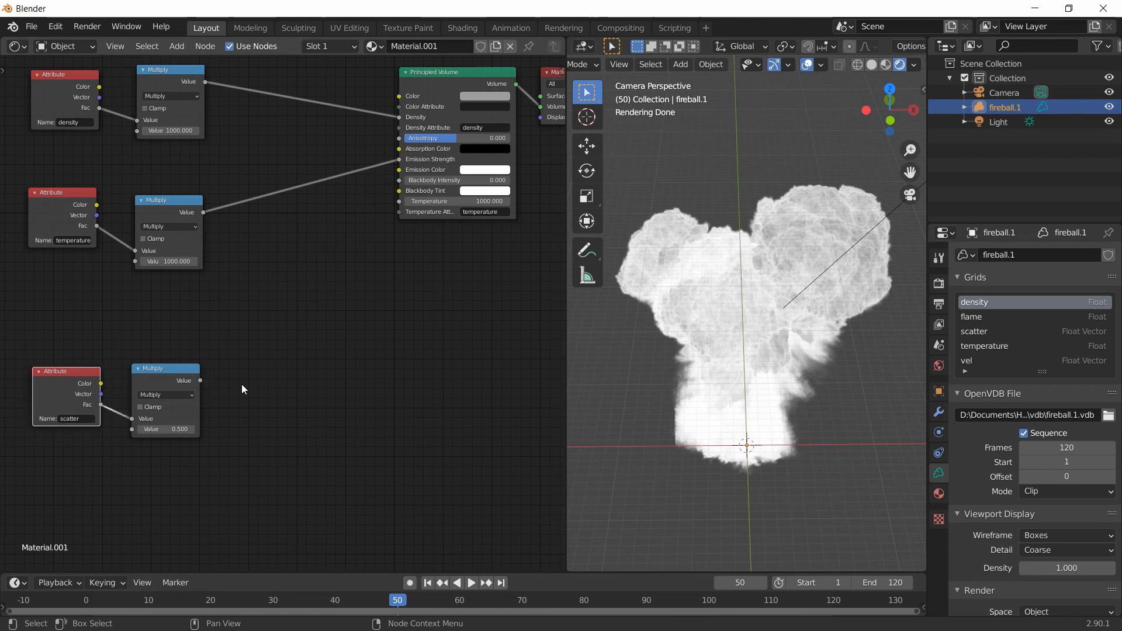
- Add a ColorRamp node and wire it between the scatter Multiply output and the Principled Volume's Emission Color
key("shift+a")
left_click(287, 373)
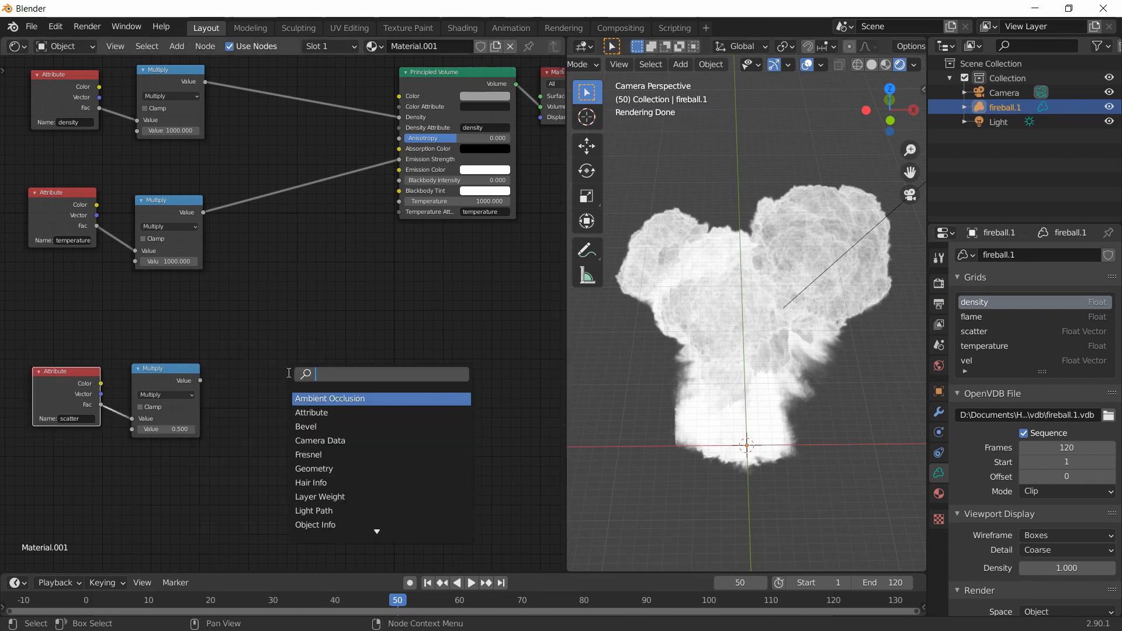
type("color")
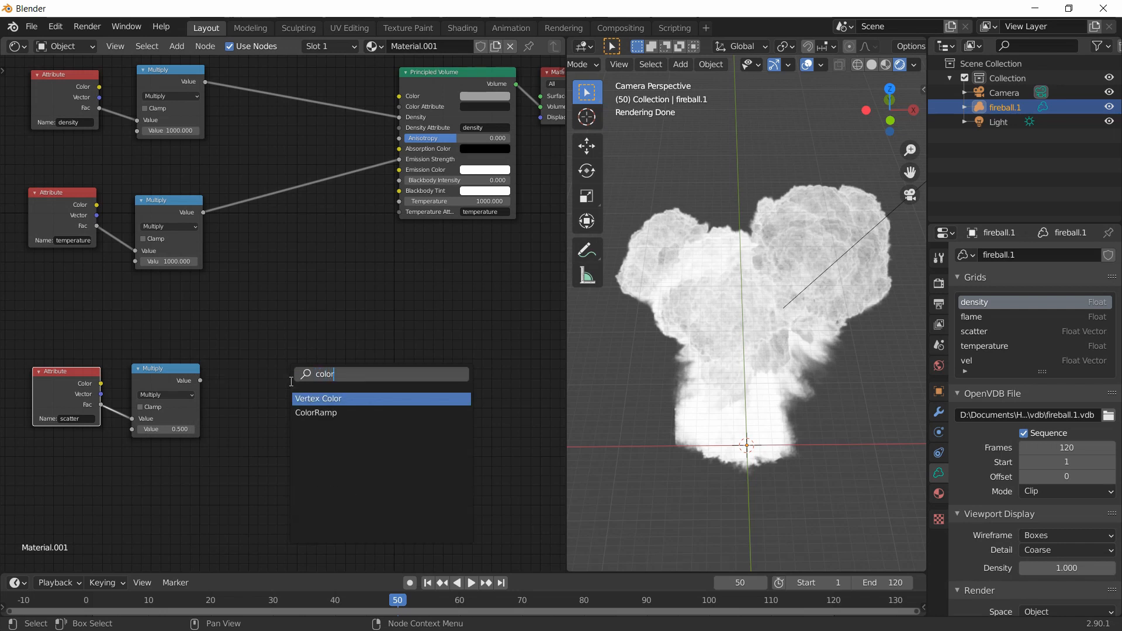
left_click(314, 413)
left_click(294, 397)
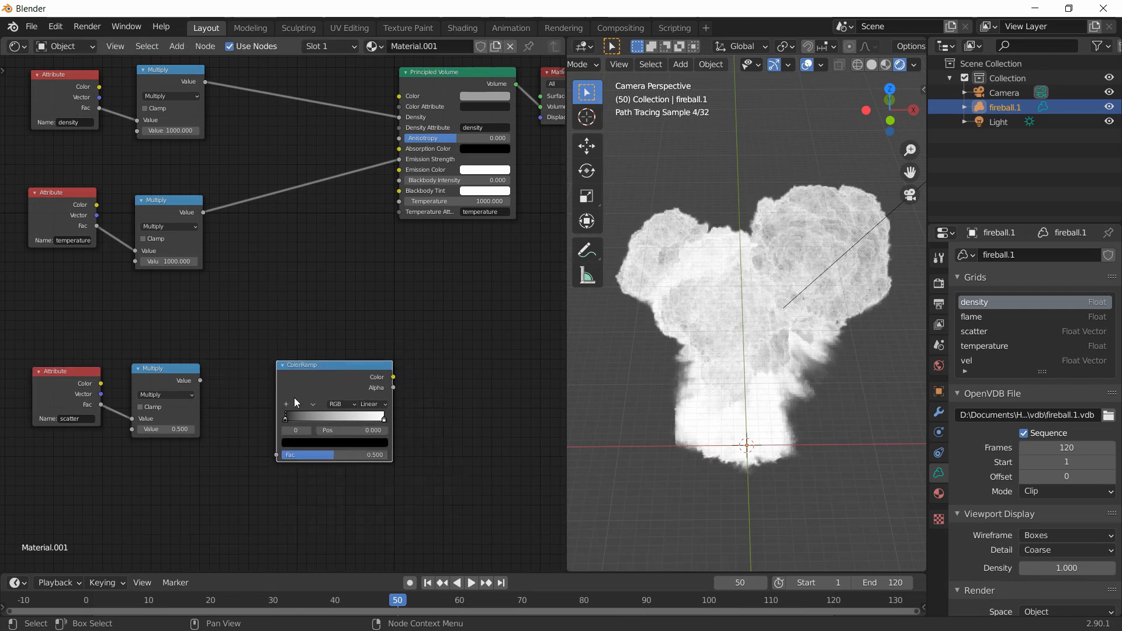
left_click_drag(200, 381, 275, 453)
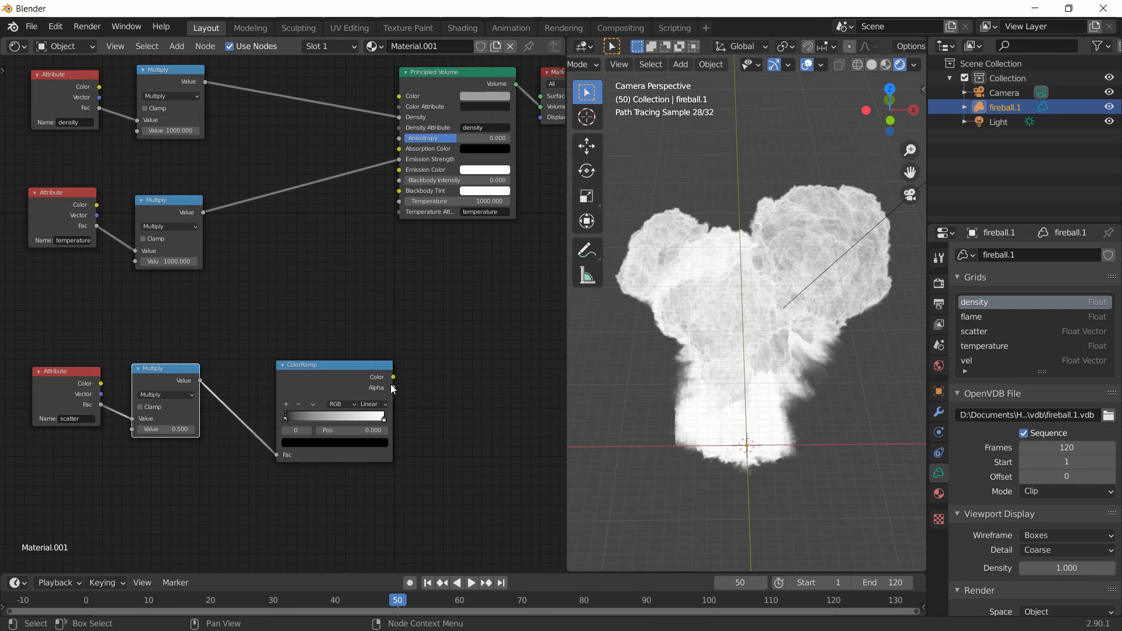
left_click_drag(393, 377, 398, 170)
left_click_drag(348, 364, 327, 360)
- Set the scatter Multiply node's value to 100
scroll(317, 457, "up", 3)
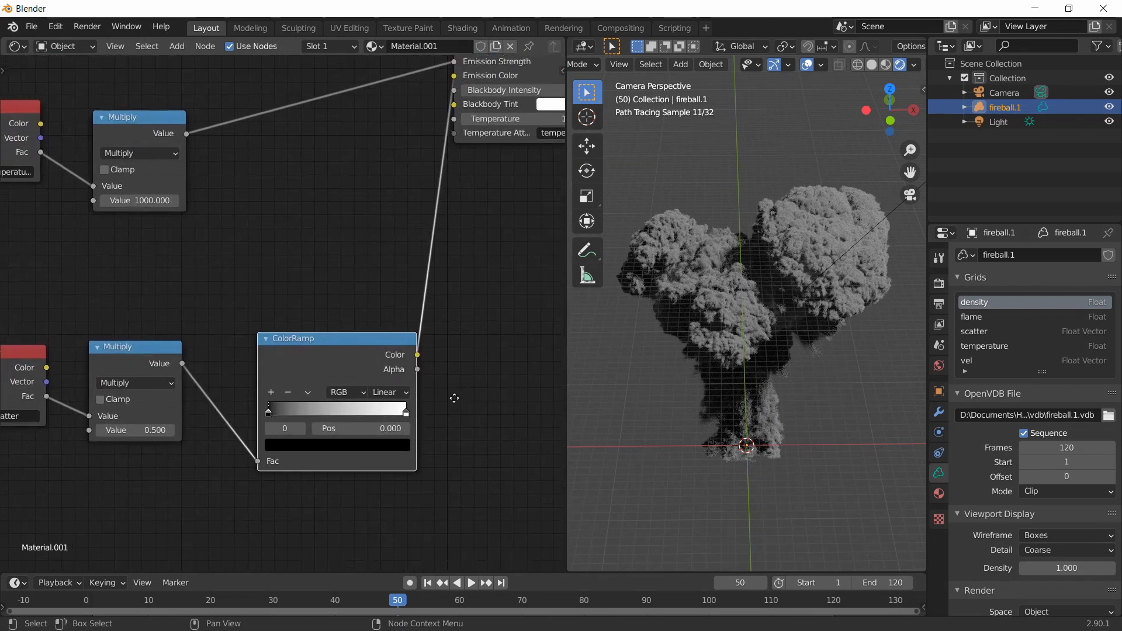
left_click(160, 424)
type("10")
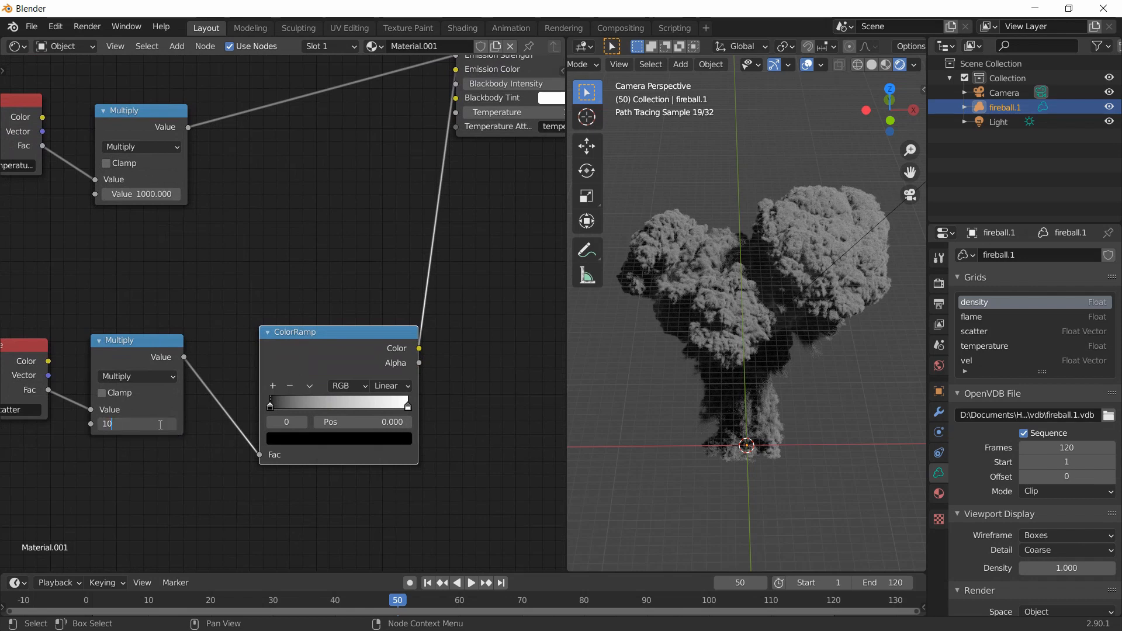
type("0")
key("Return")
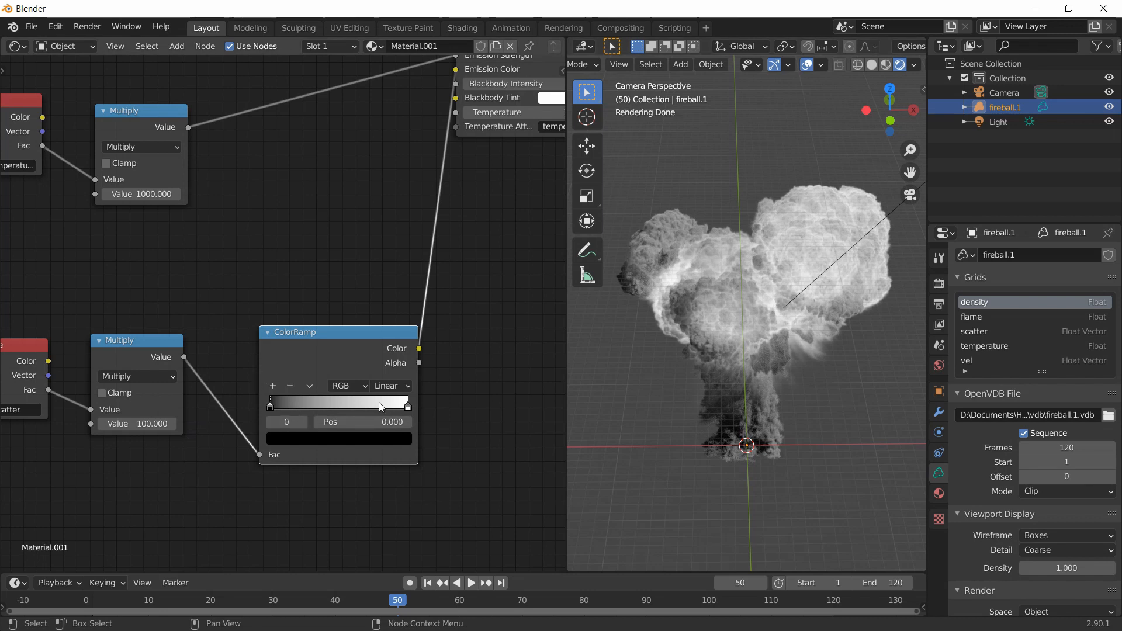
- Add two stops to the ColorRamp and shift the one at mid-ramp close to the white end
left_click(272, 386)
left_click(273, 387)
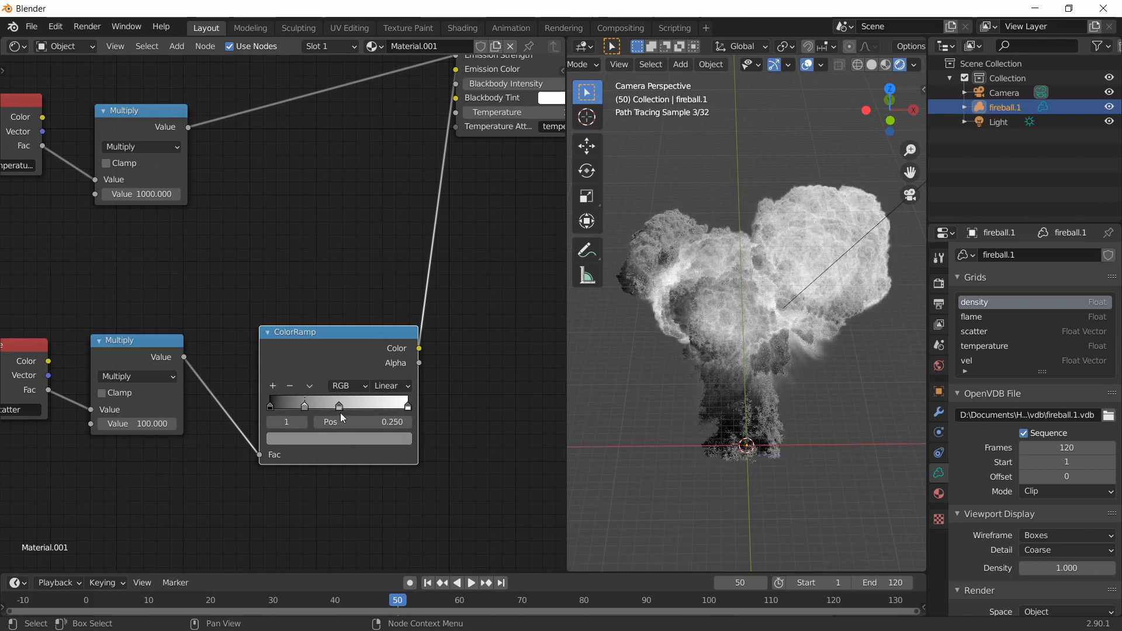
mouse_move(339, 408)
left_mouse_down()
mouse_move(408, 410)
mouse_move(357, 407)
left_mouse_up()
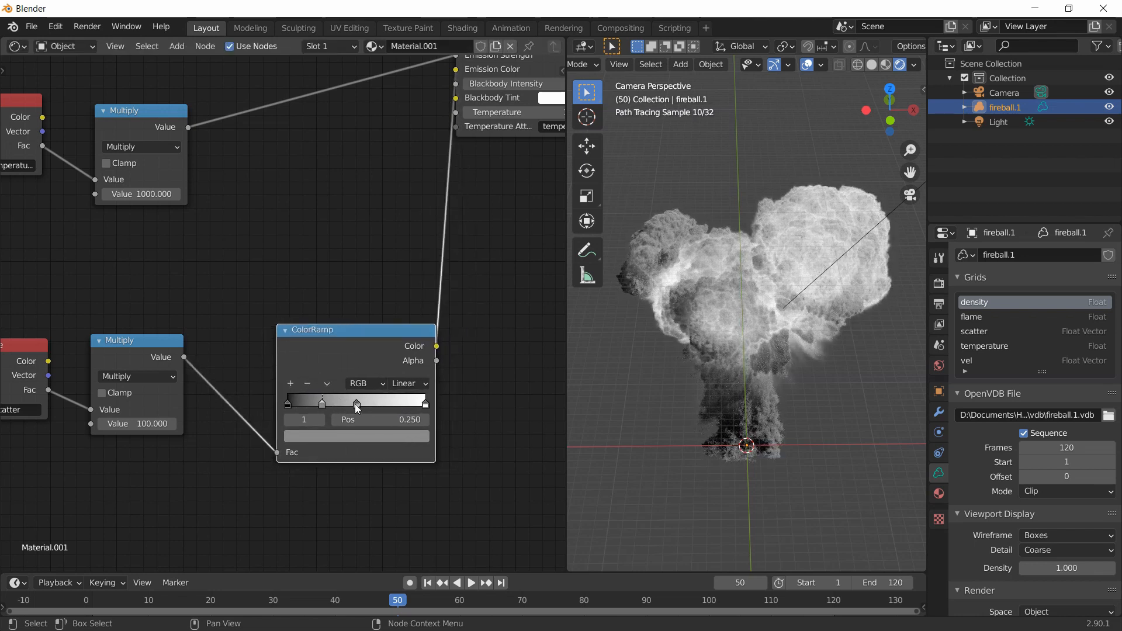
scroll(360, 411, "up", 5)
middle_click_drag(391, 292, 350, 221)
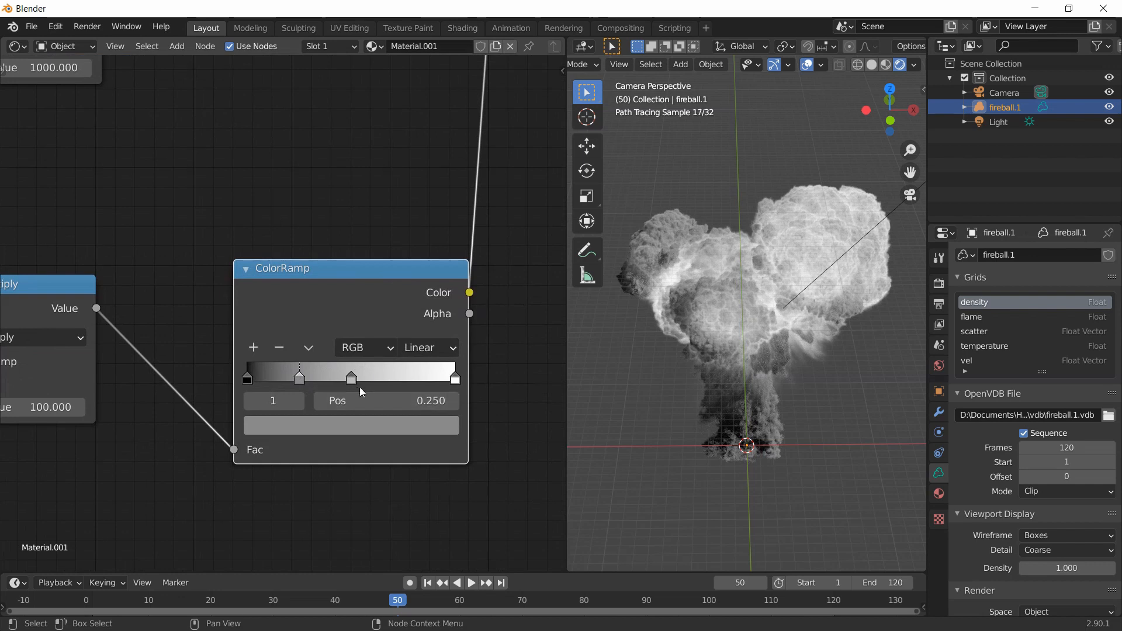
left_click_drag(353, 383, 422, 374)
- Colour the ColorRamp stop near the white end a bright yellow with an HSV value of 0.915
left_click(368, 419)
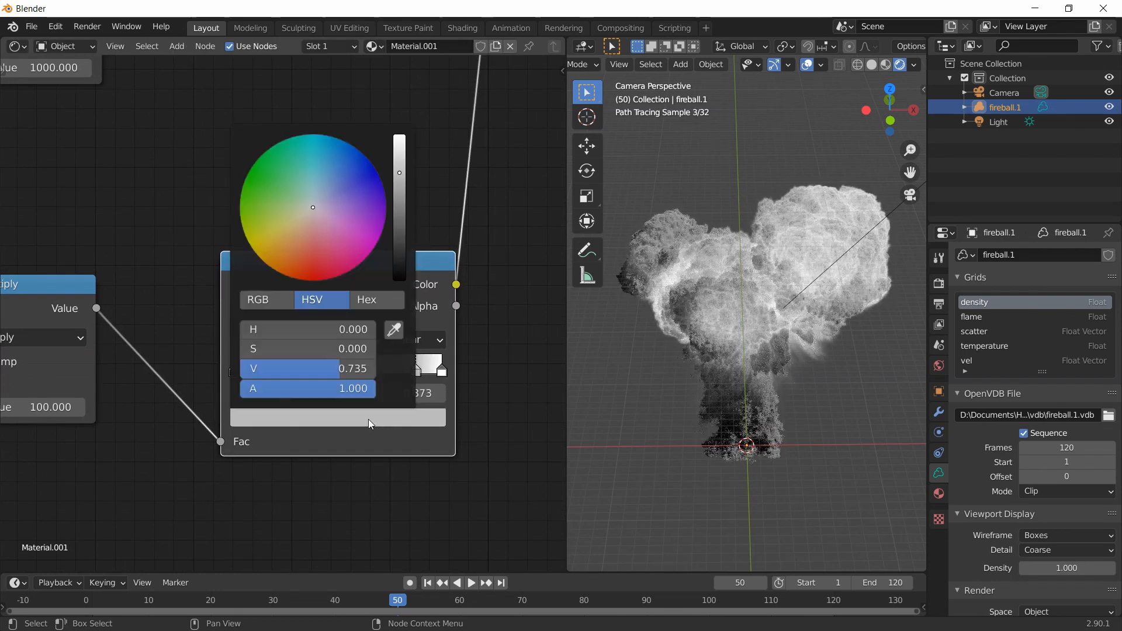
left_click(303, 215)
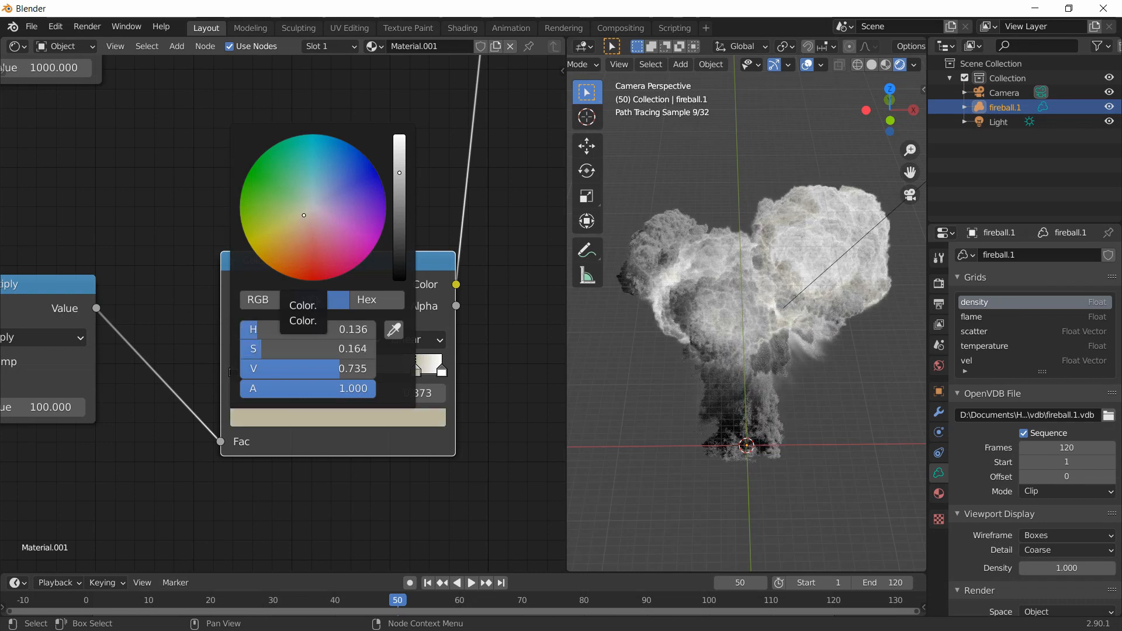
left_click(294, 222)
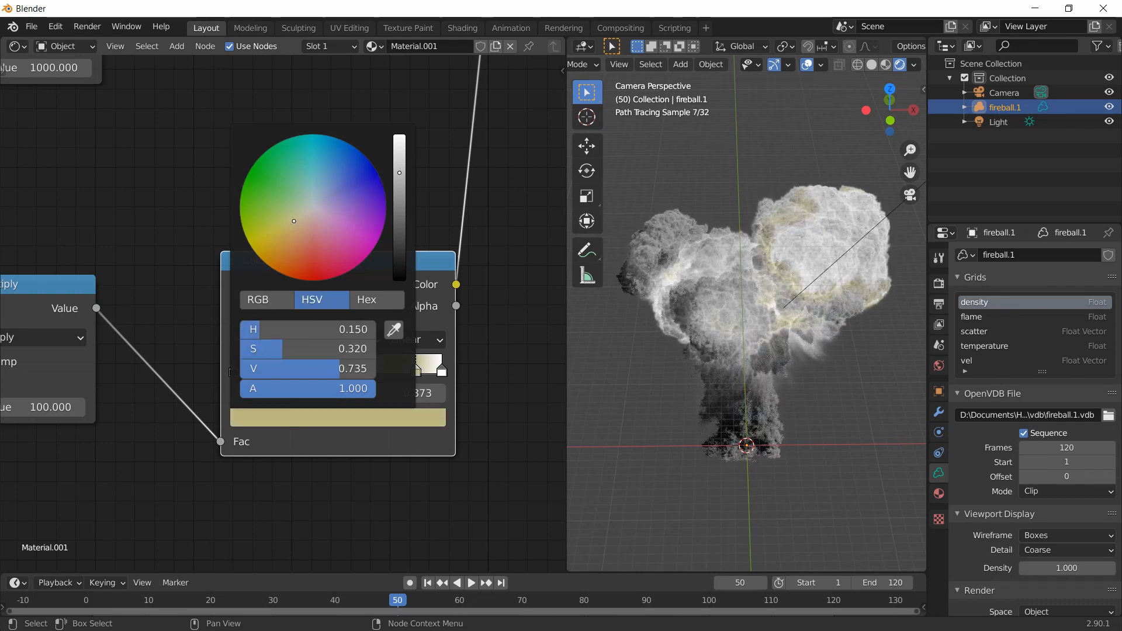
left_click_drag(399, 173, 399, 146)
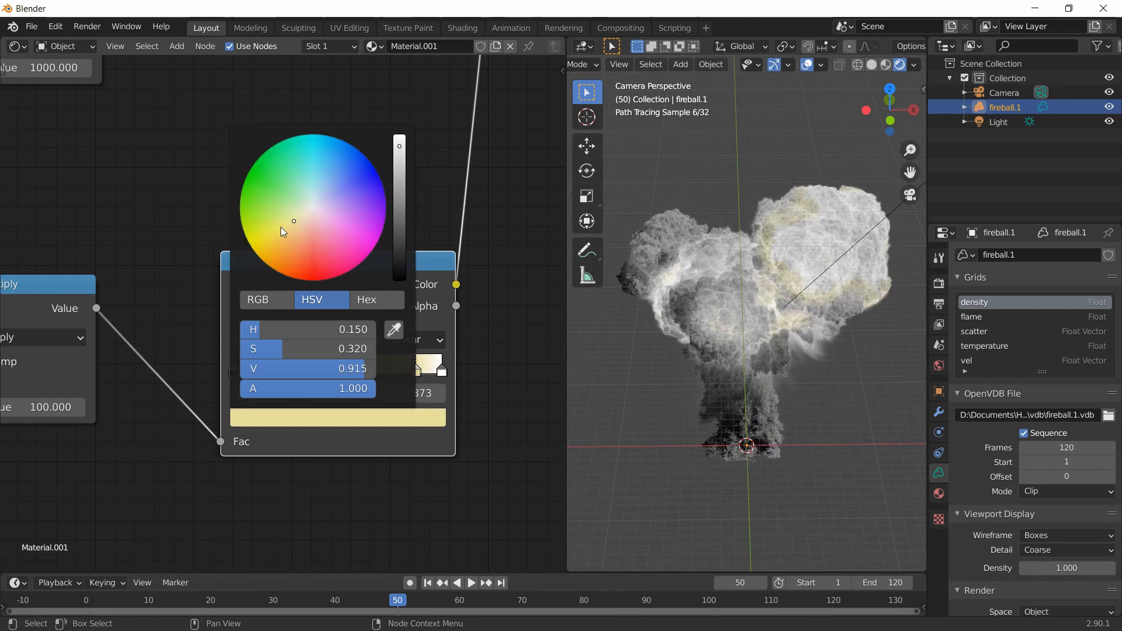
left_click(286, 227)
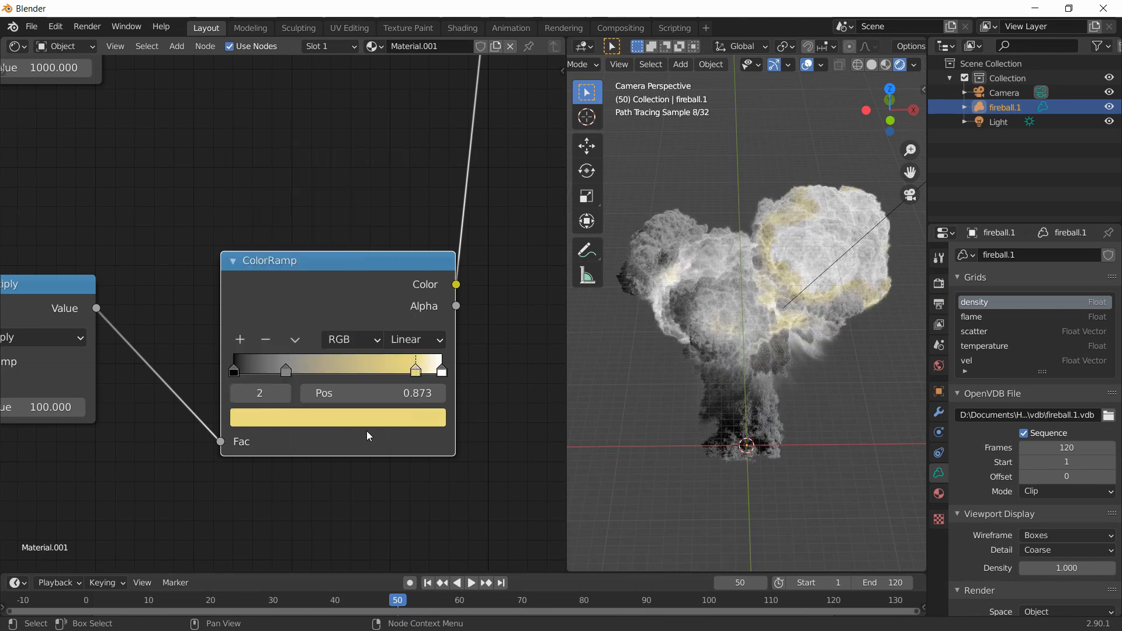
- Brighten the grey ColorRamp stop nearest the black end and colour it orange
left_click(286, 369)
left_click(314, 411)
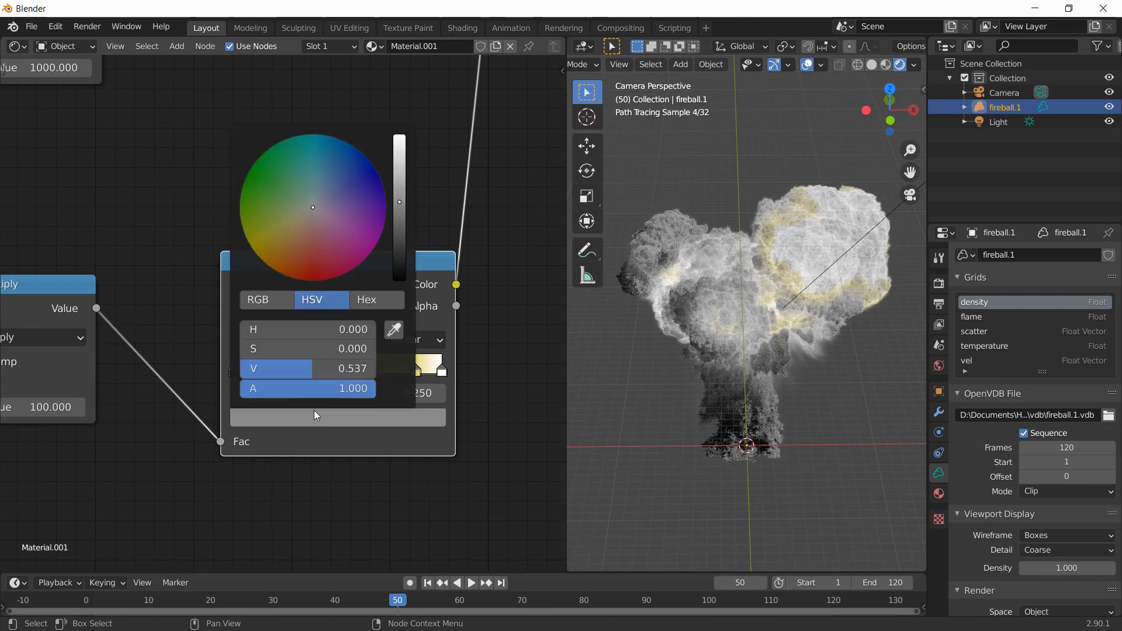
scroll(409, 206, "up", 7)
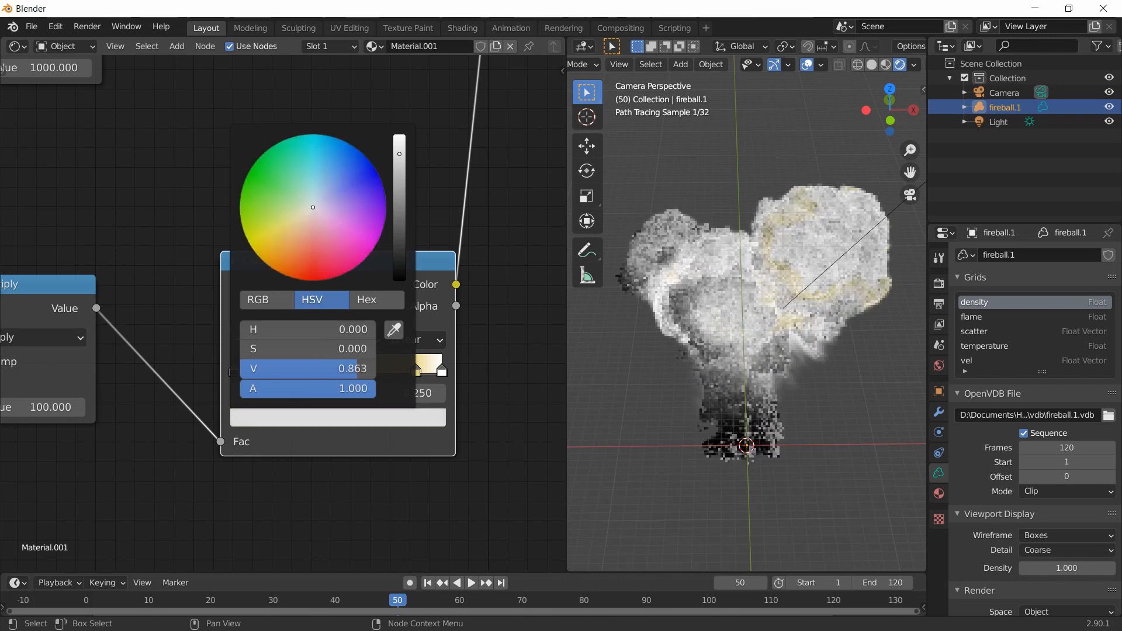
left_click(290, 248)
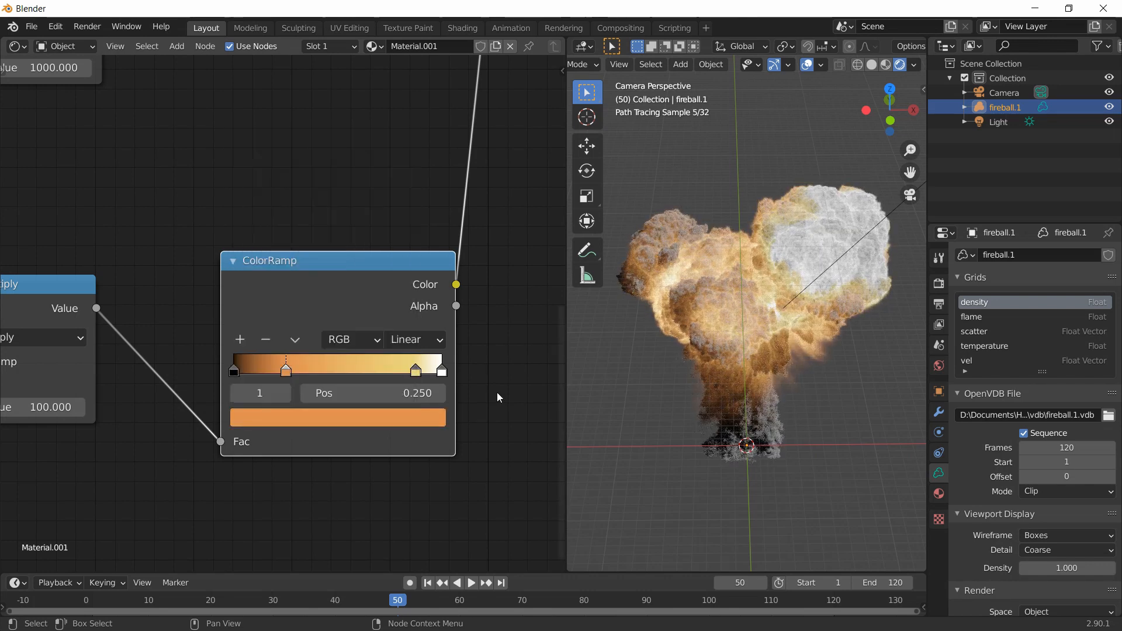
- Add a stop between the black and orange stops and colour it orange-red with HSV 0.043, 0.906, 0.911
left_click(239, 340)
left_click(272, 426)
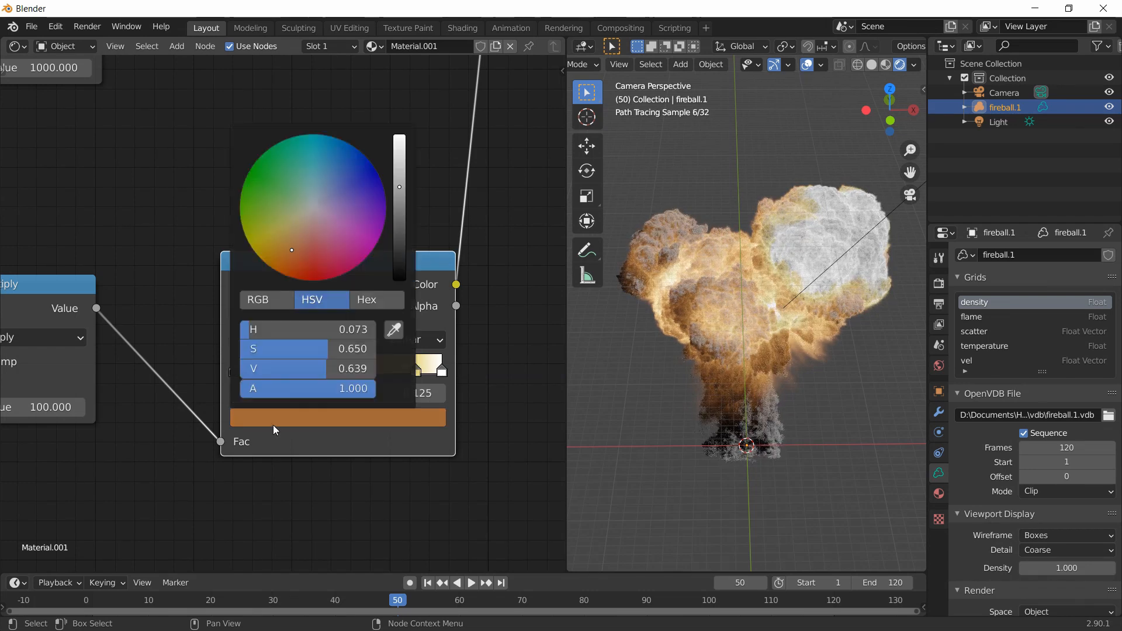
left_click_drag(401, 185, 400, 146)
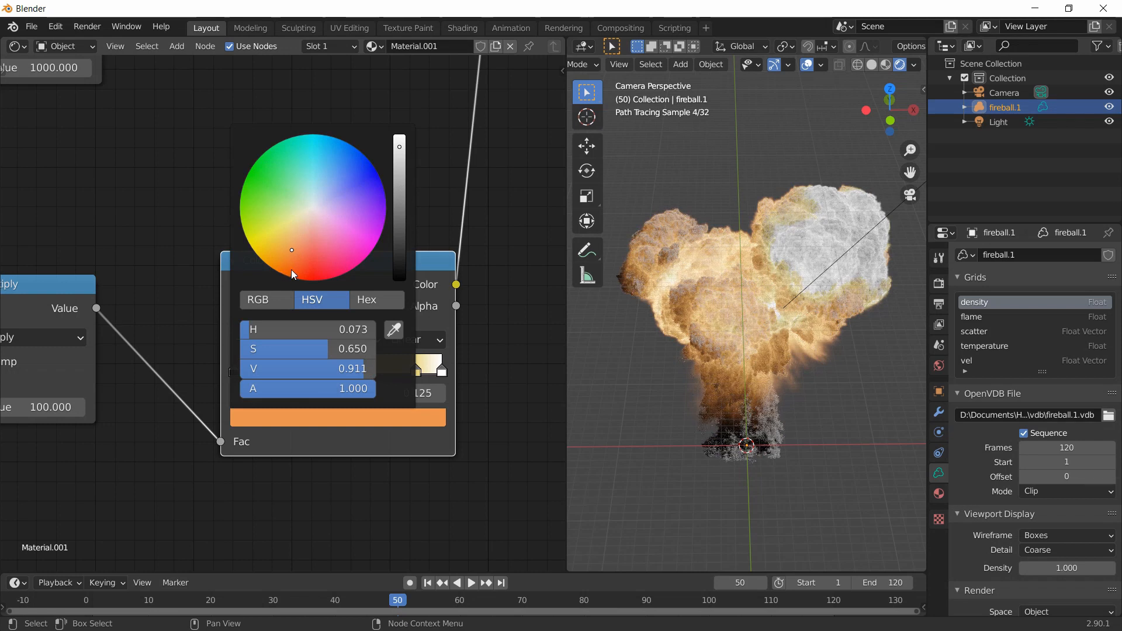
left_click(291, 268)
left_click_drag(291, 269, 300, 266)
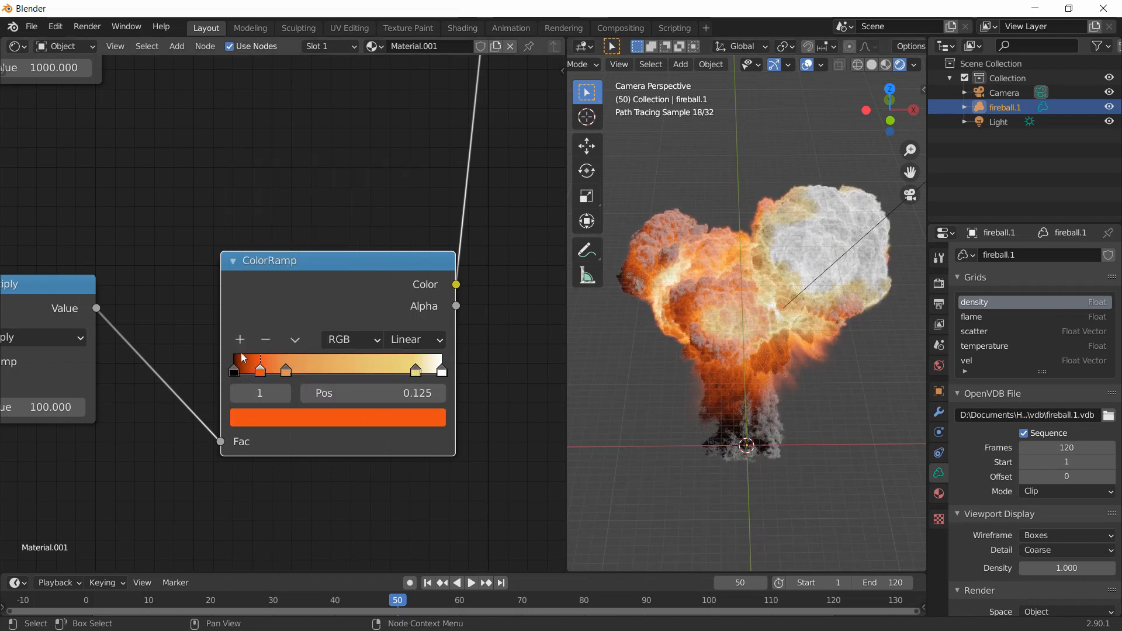
- Shift the orange-red ColorRamp stop to position 0.067 and darken its colour to a deep rust red
key("g")
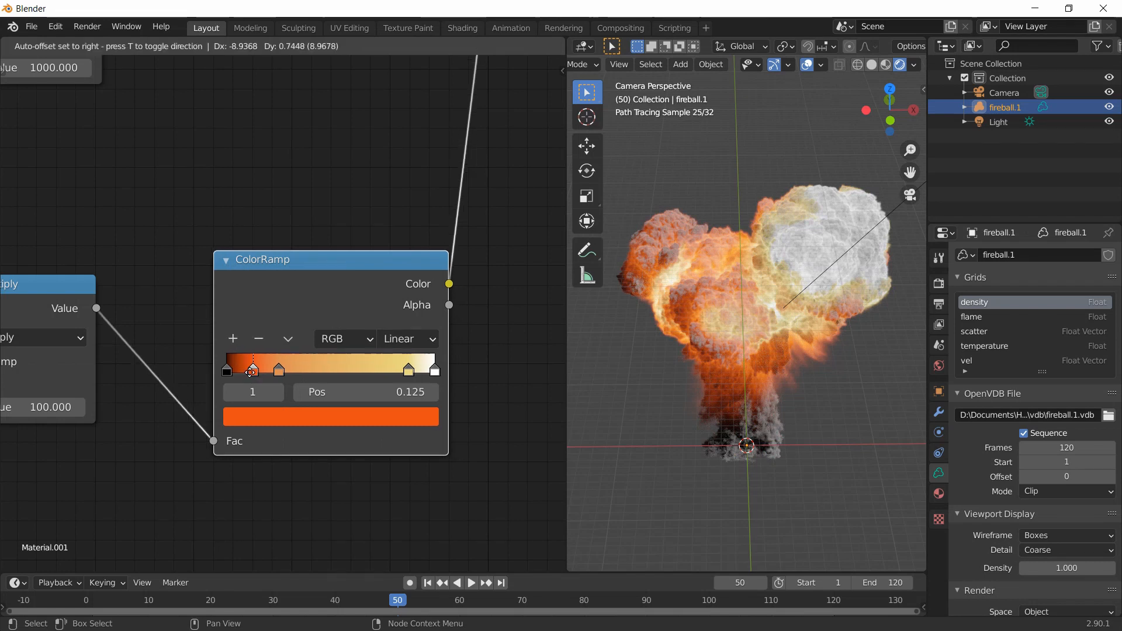
left_click(269, 373)
left_click_drag(269, 373, 259, 373)
left_click(297, 416)
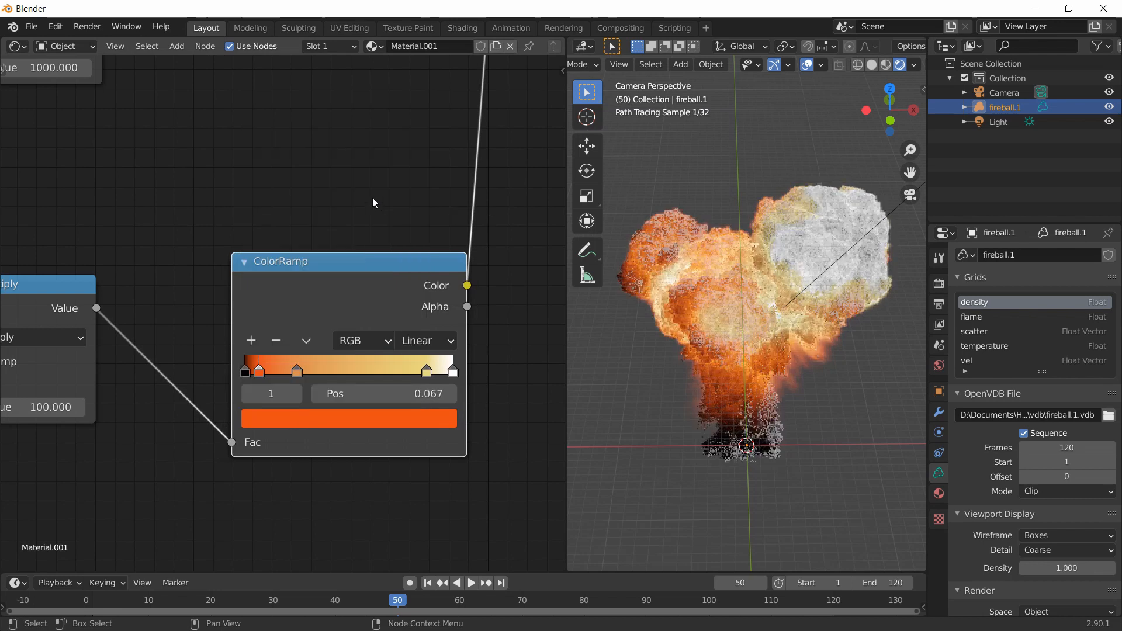
left_click(338, 418)
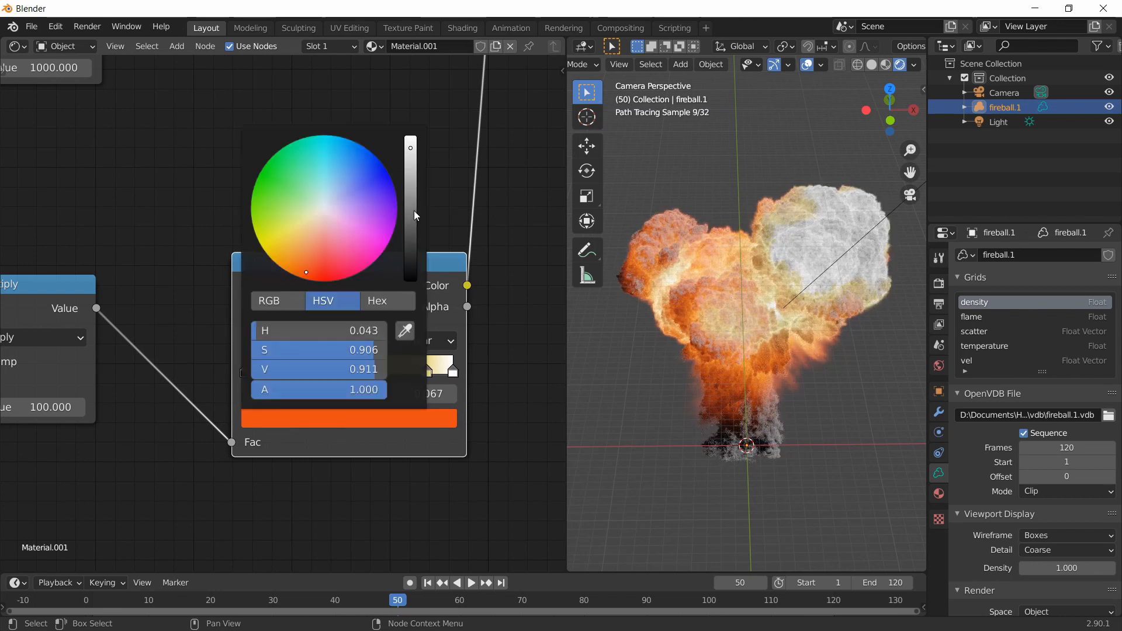
left_click(414, 210)
left_click_drag(413, 210, 411, 194)
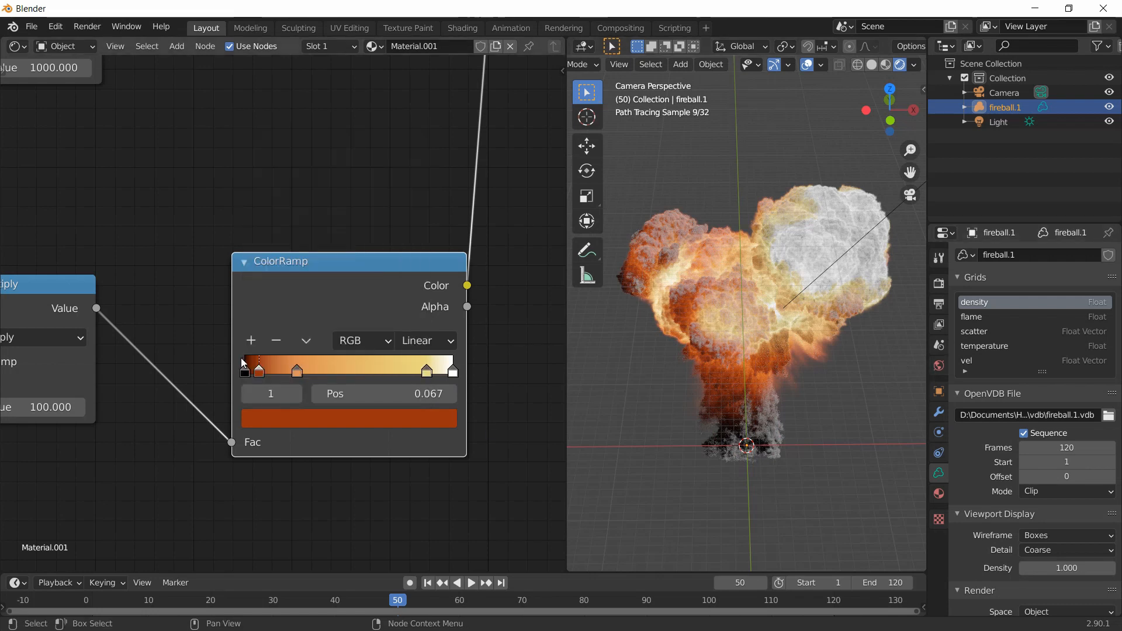
- Slide the orange stop to position 0.163 and move the ColorRamp node closer to the scatter Multiply node
left_click(298, 374)
left_click_drag(298, 374, 279, 376)
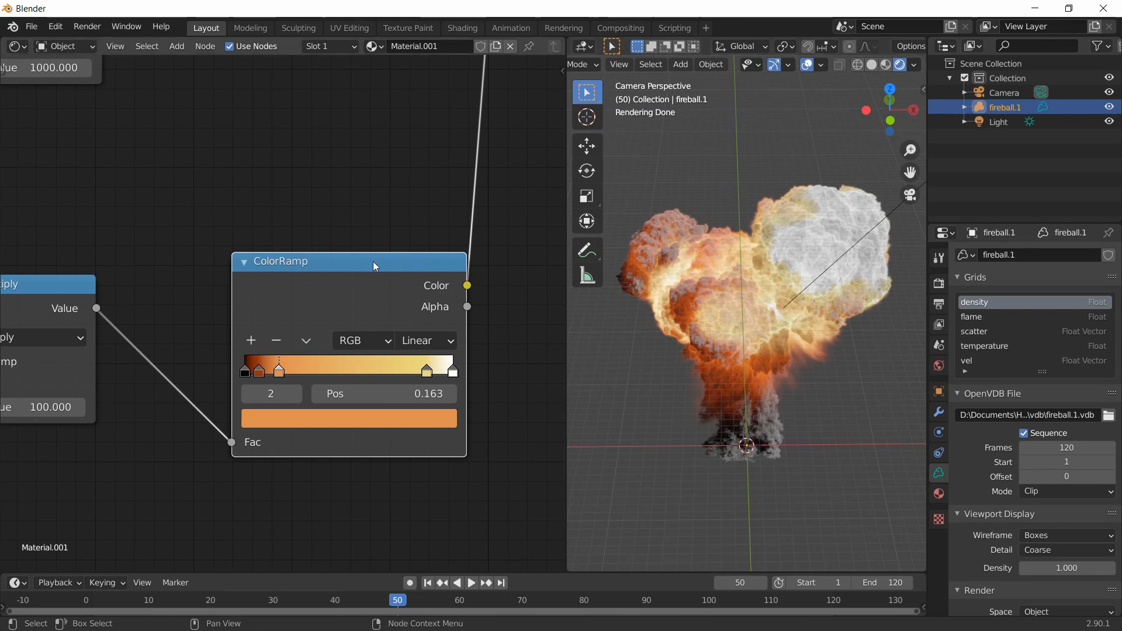
left_click_drag(373, 261, 317, 270)
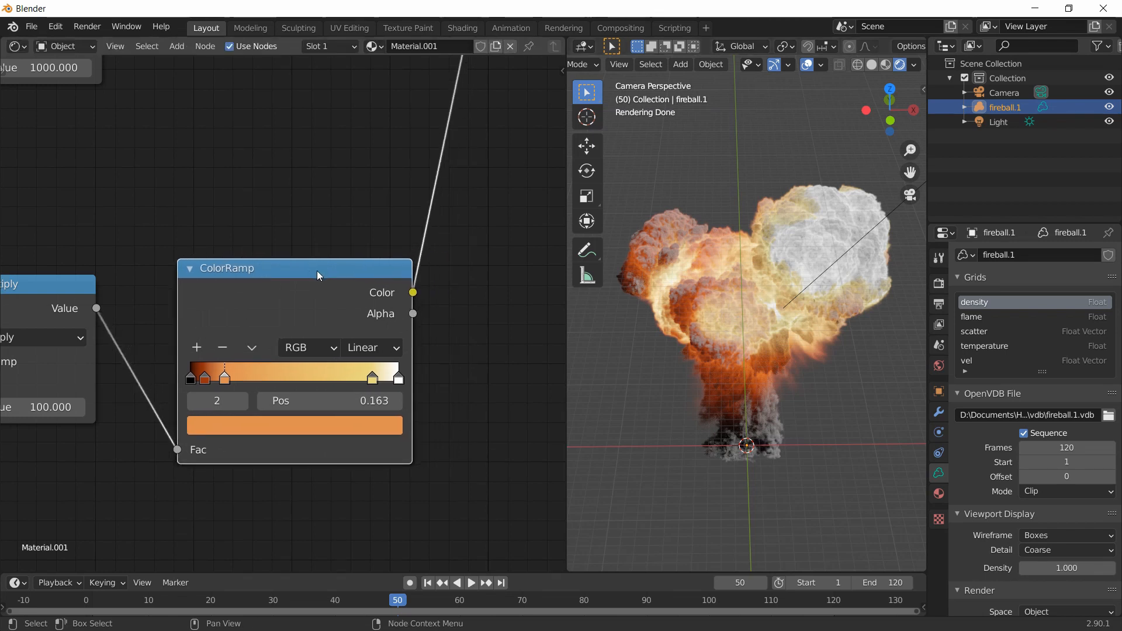
scroll(340, 312, "down", 3)
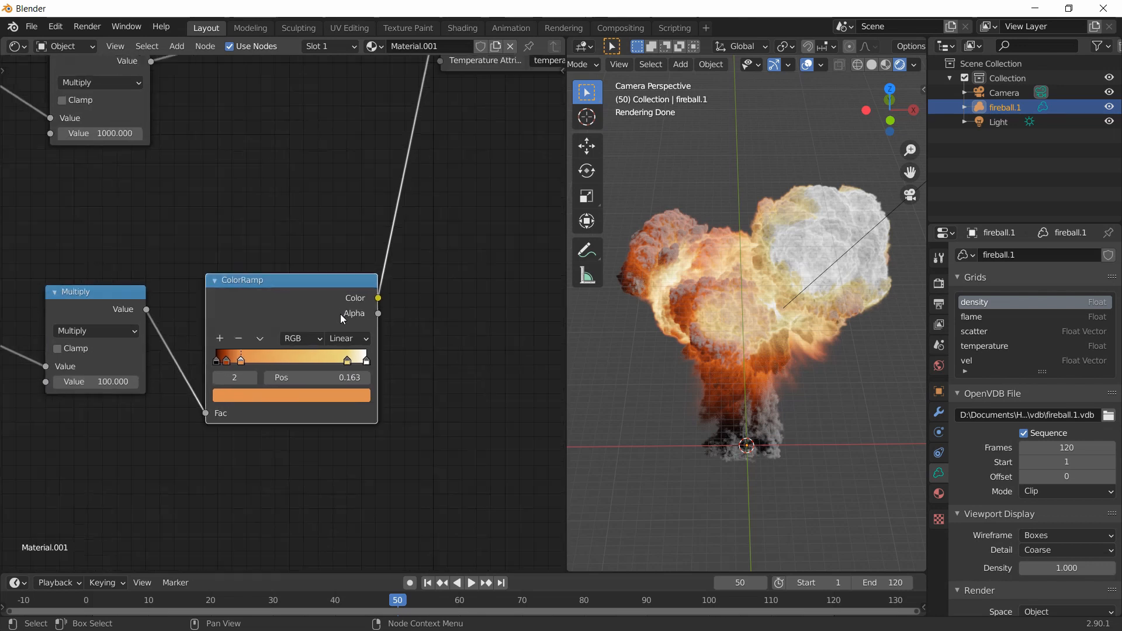
middle_click_drag(171, 217, 250, 223)
scroll(250, 223, "down", 1)
middle_click_drag(358, 158, 341, 267)
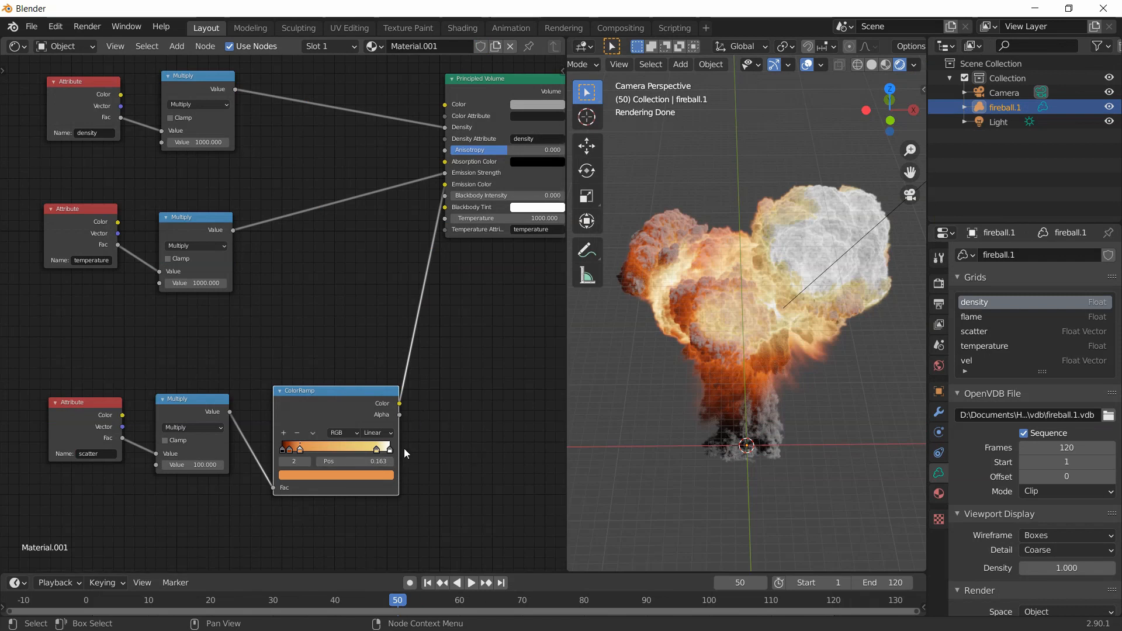
- Switch to the Notepad notes, place their window beside the ColorRamp node, and read the stop positions and RGB values
key("alt+Tab")
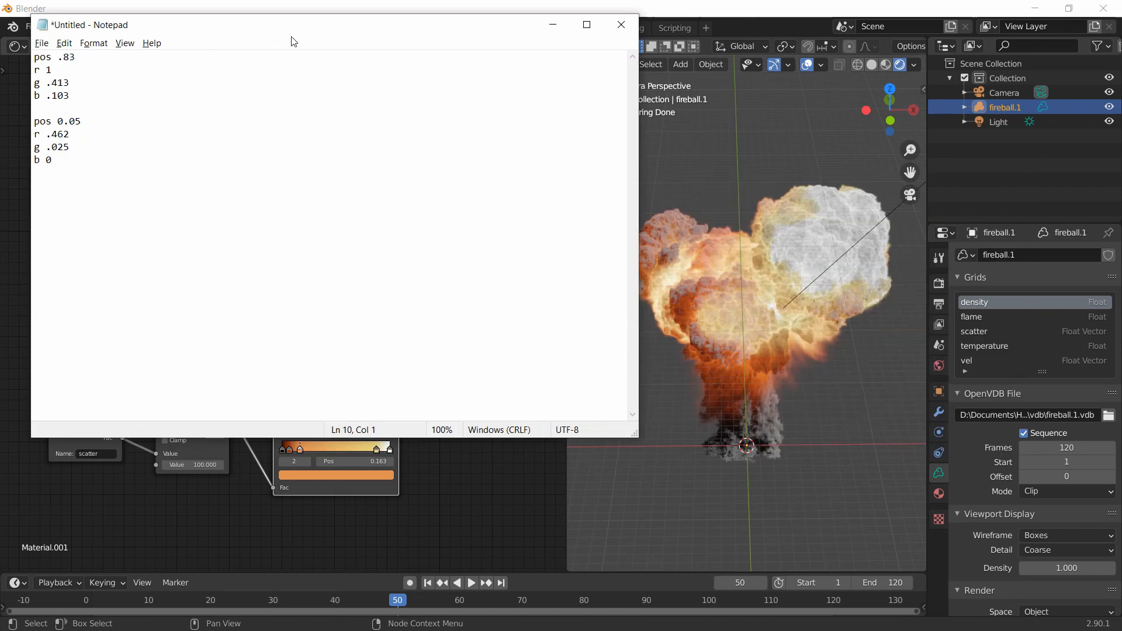
left_click_drag(279, 28, 731, 68)
scroll(313, 479, "up", 6)
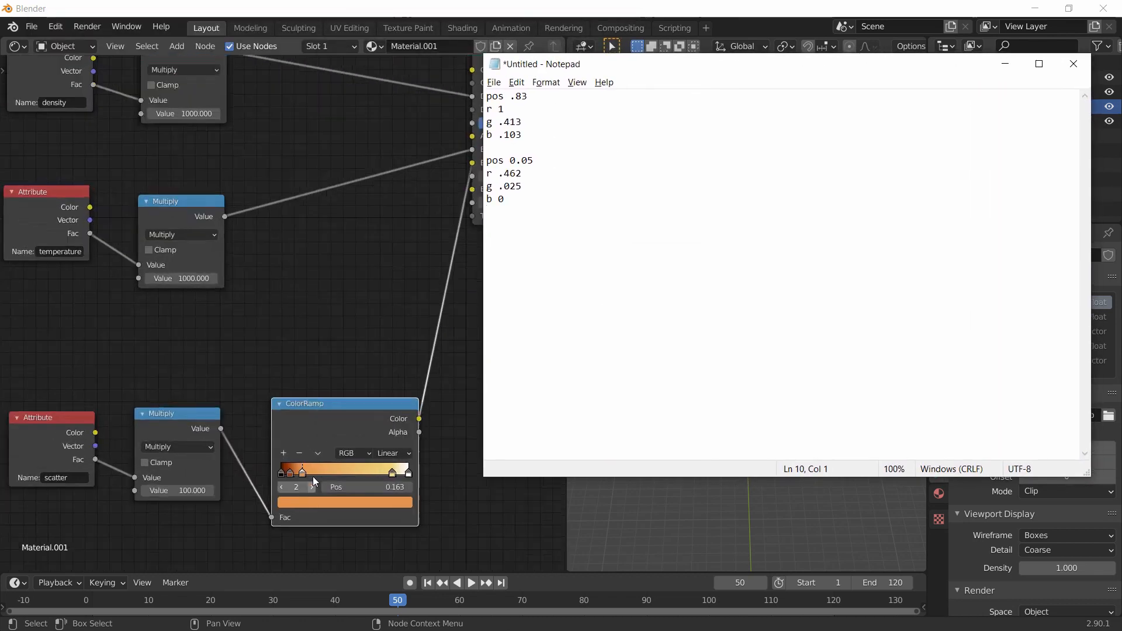
middle_click_drag(343, 332, 264, 228)
scroll(231, 462, "up", 2)
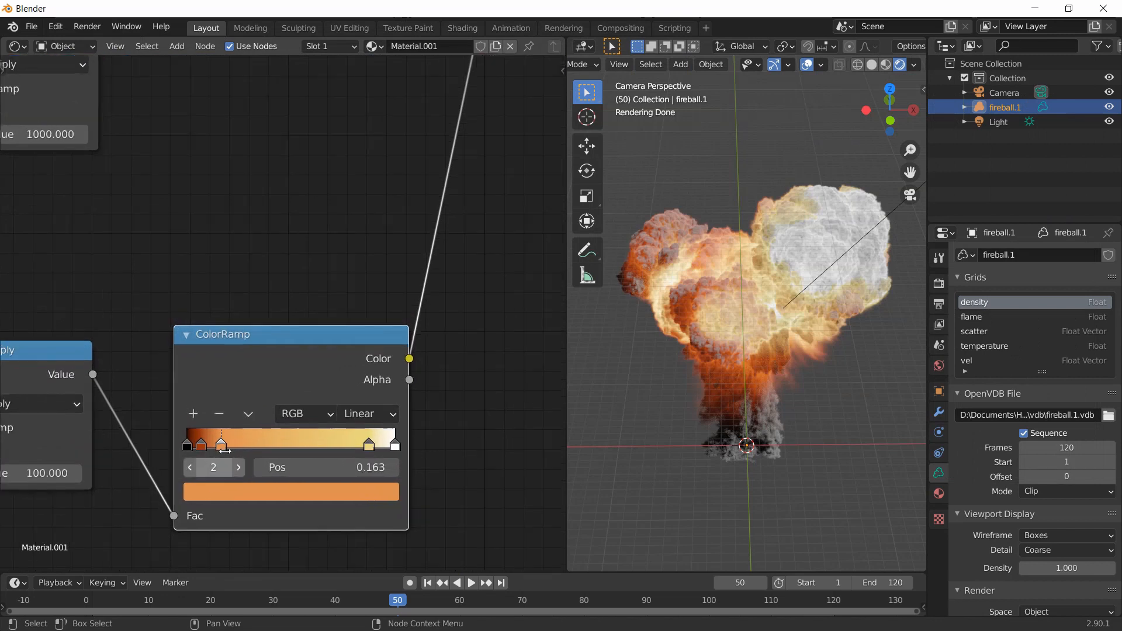
key("alt+Tab")
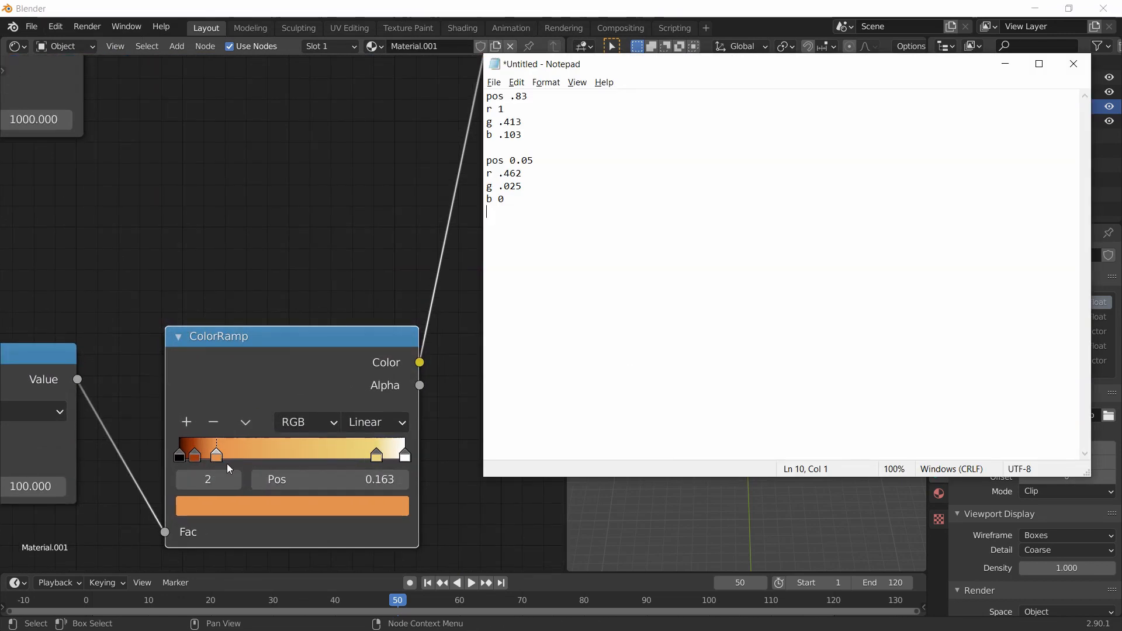
key("alt+Tab")
- Delete the orange and yellow stops from the ColorRamp, keeping the black, rust red and white ones
left_click(212, 422)
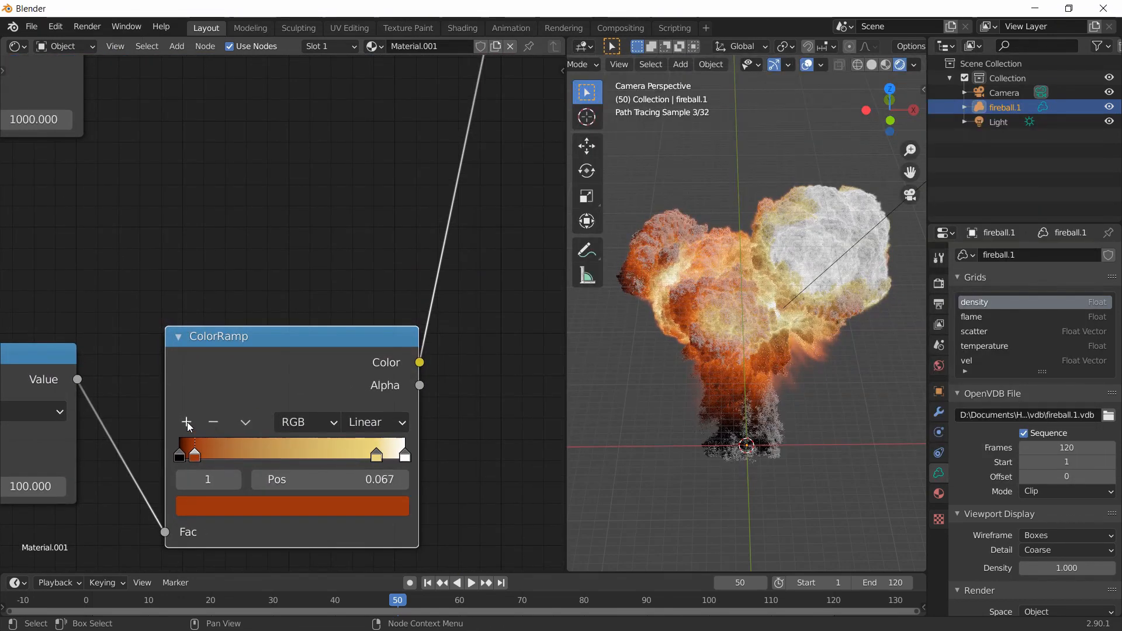
left_click(376, 455)
left_click(212, 421)
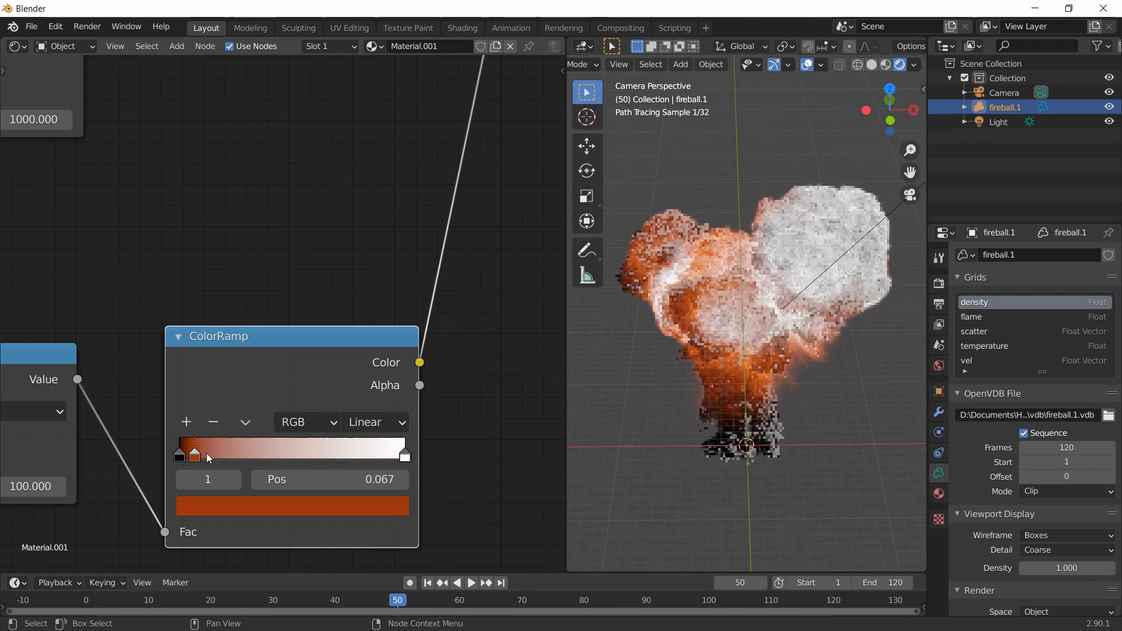
- Add a new ColorRamp stop, move it toward the white end, and set its position to 0.83
left_click(186, 422)
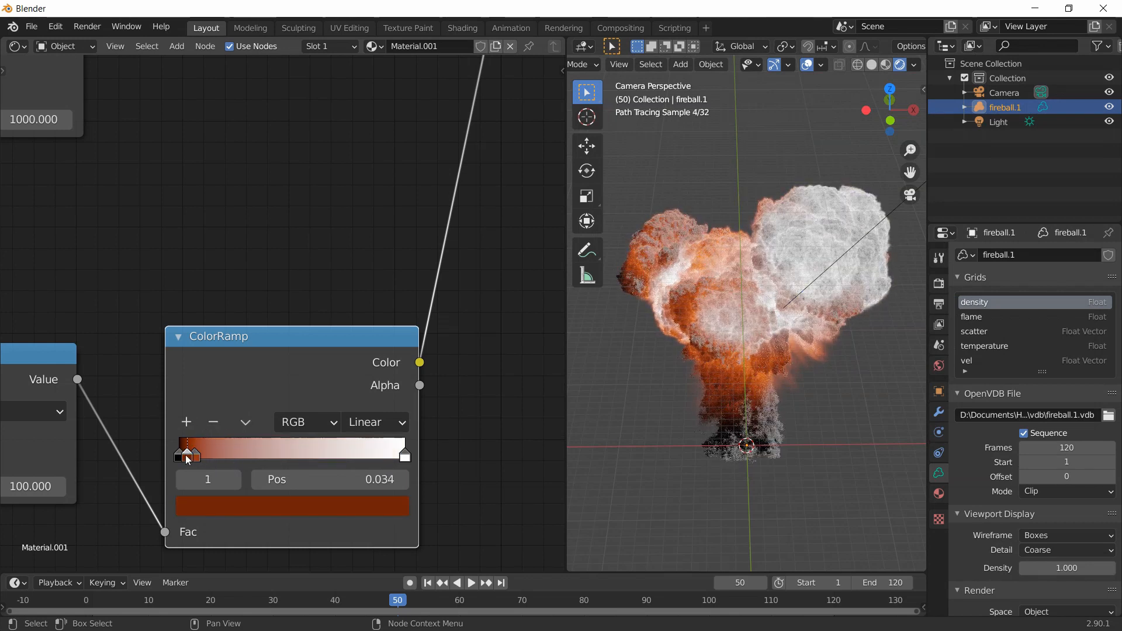
left_click_drag(189, 456, 380, 457)
key("alt+Tab")
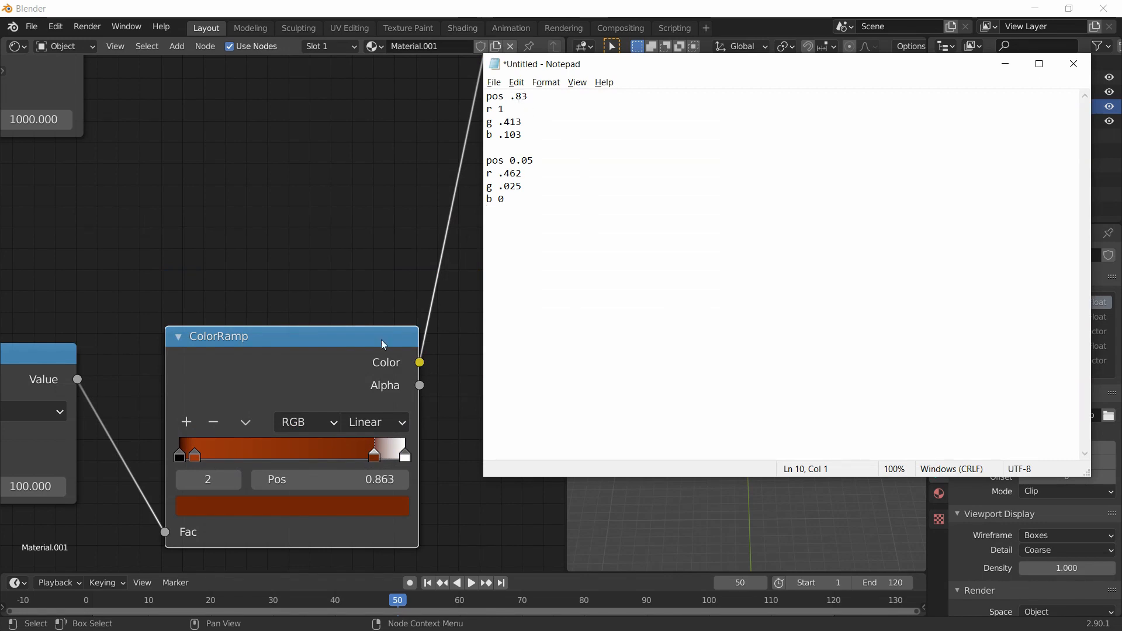
left_click(376, 451)
left_click(377, 479)
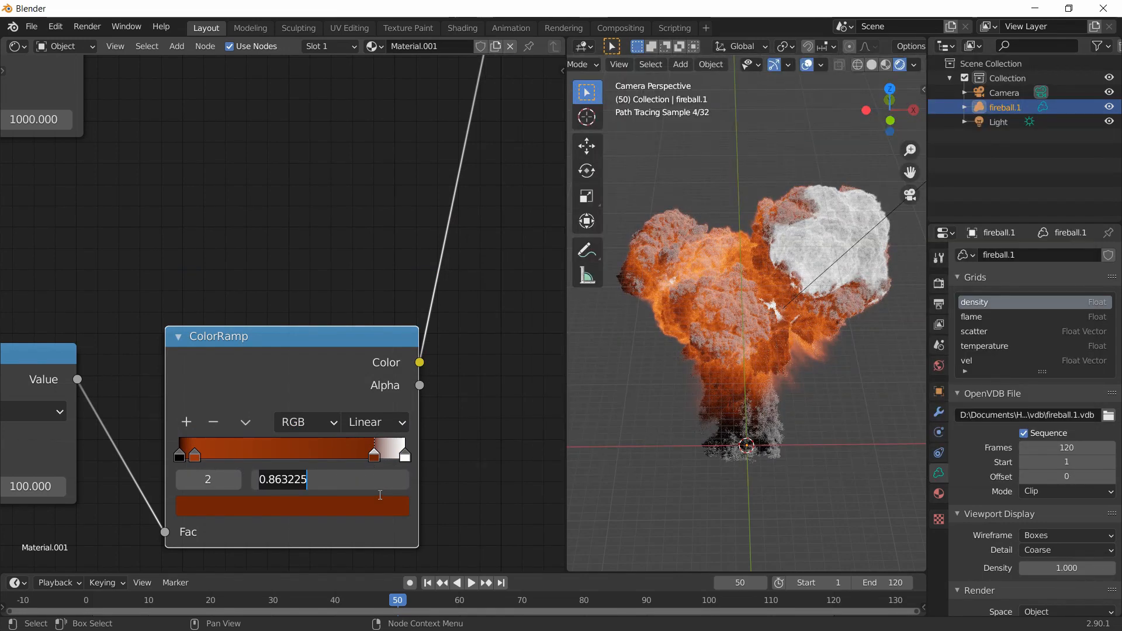
type("0.83")
key("Return")
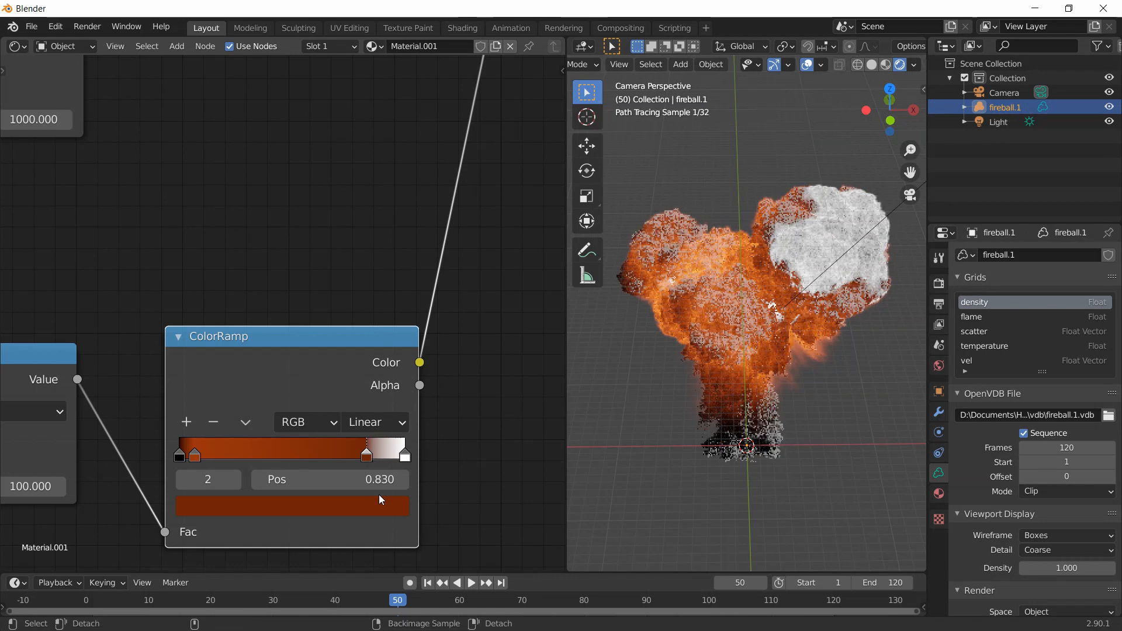
- Set the colour of the ColorRamp stop at 0.83 to the noted RGB values: R 1, G 0.413, B 0.103
key("alt+Tab")
left_click(331, 542)
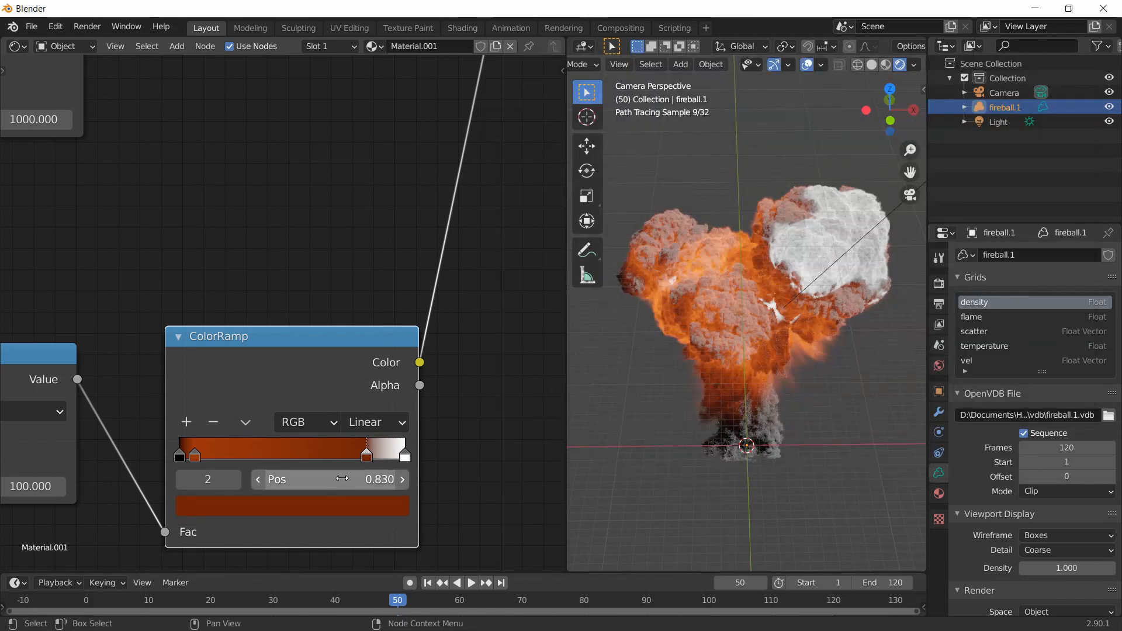
left_click(321, 503)
left_click(226, 377)
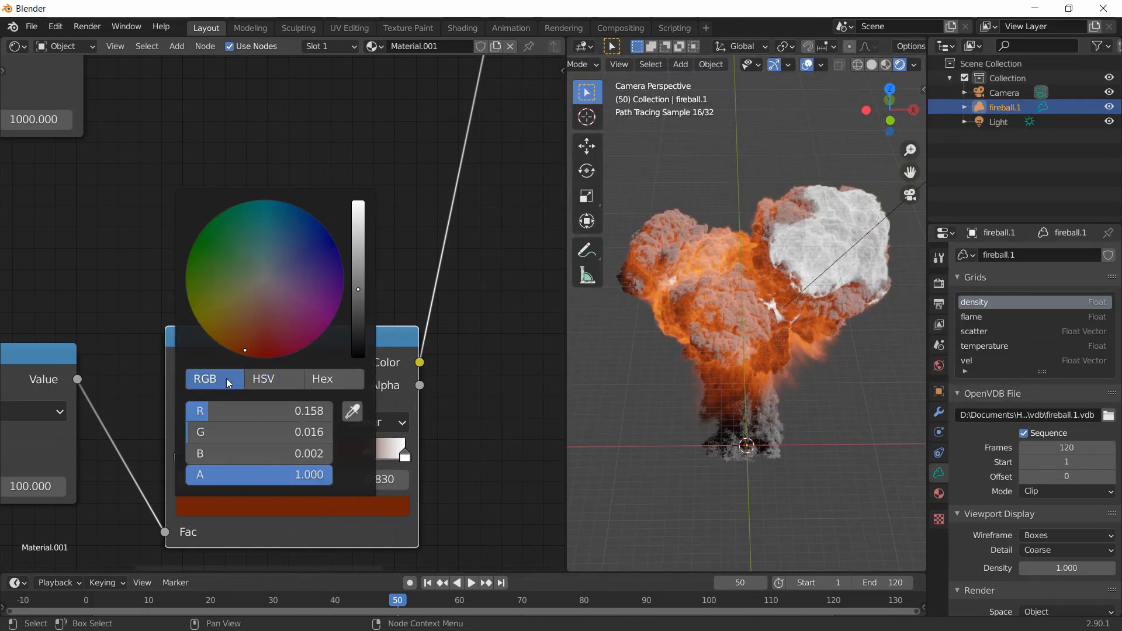
left_click(249, 409)
type("1")
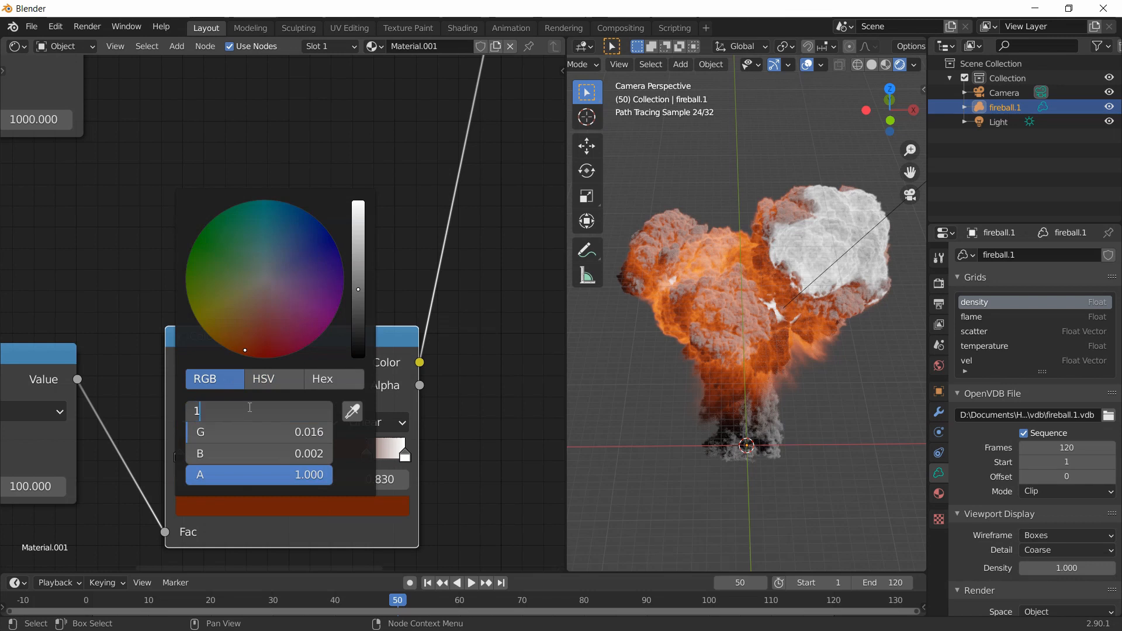
key("Tab")
key("alt+Tab")
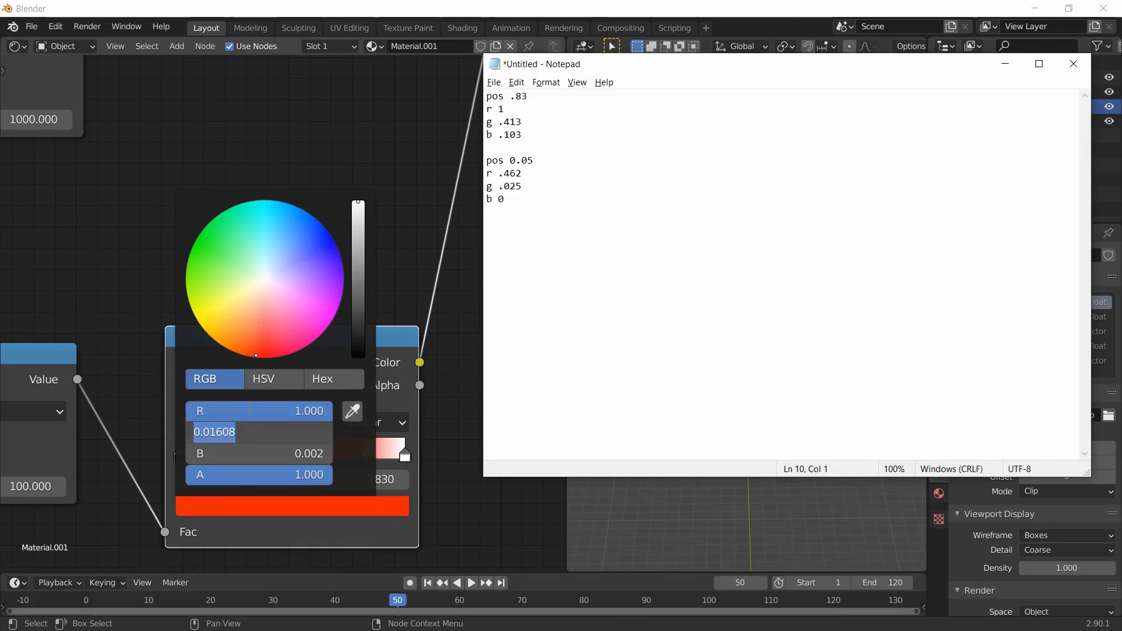
key("alt+Tab")
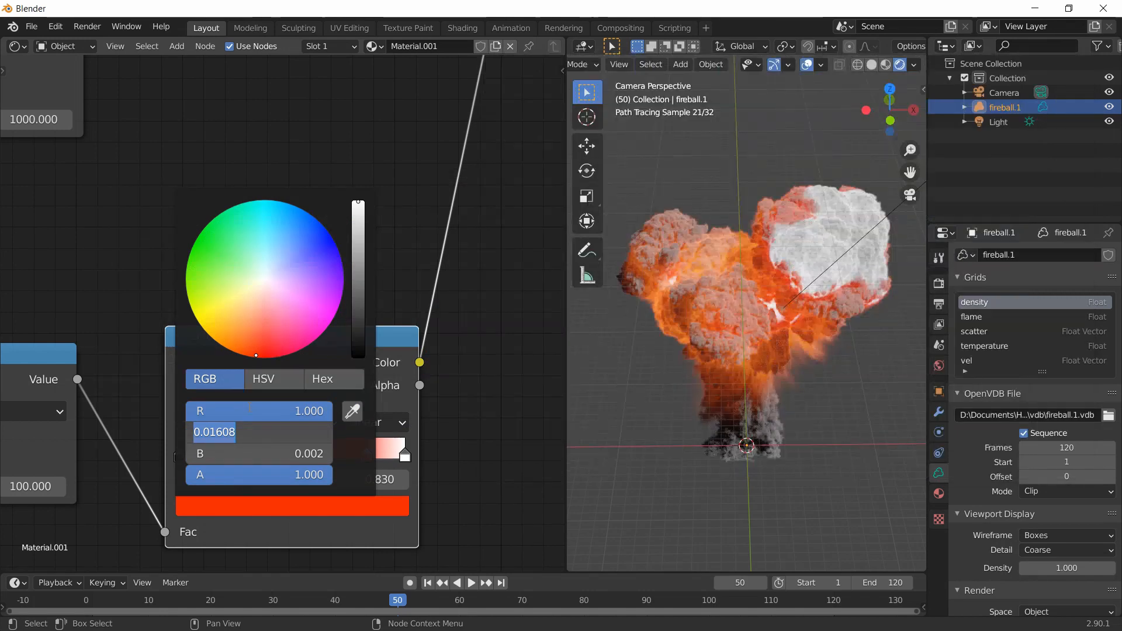
type(".413")
key("Tab")
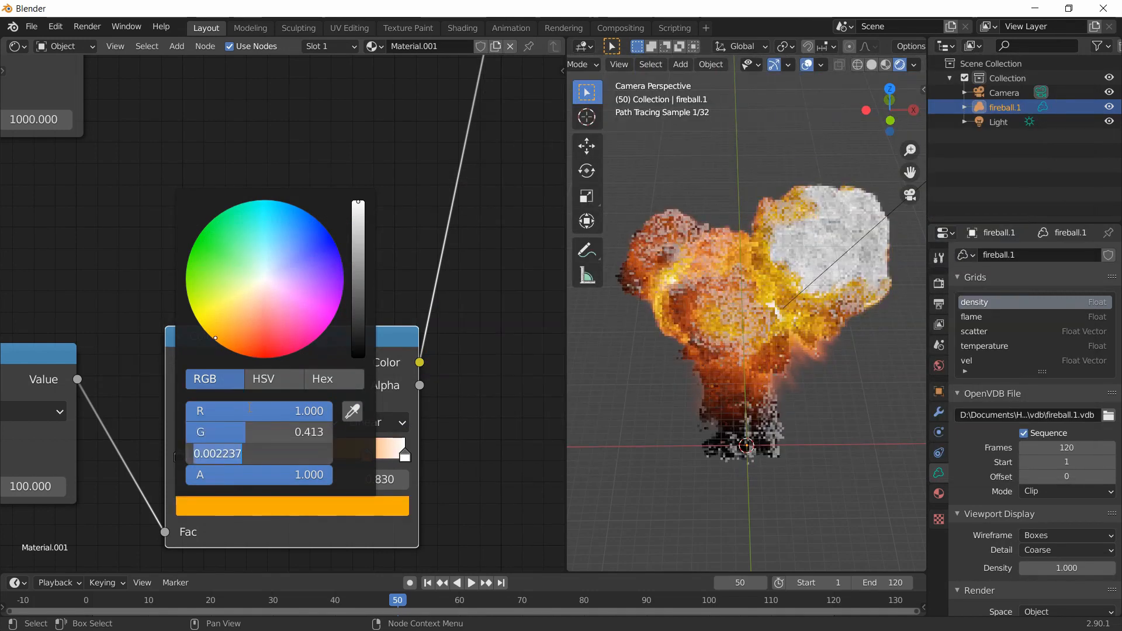
type("03")
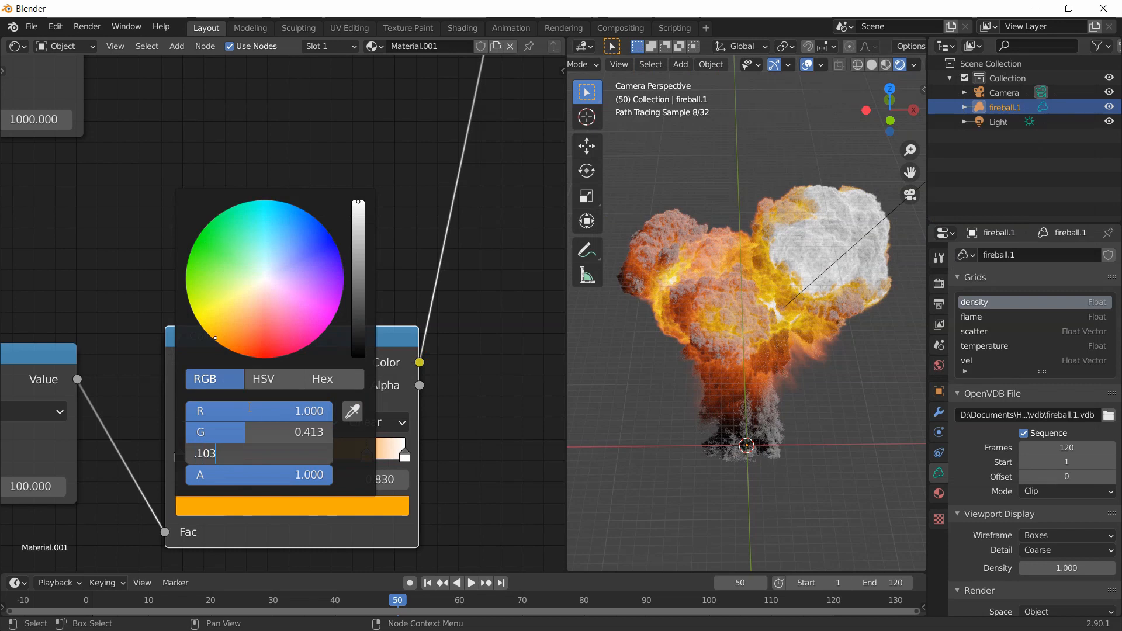
key("Return")
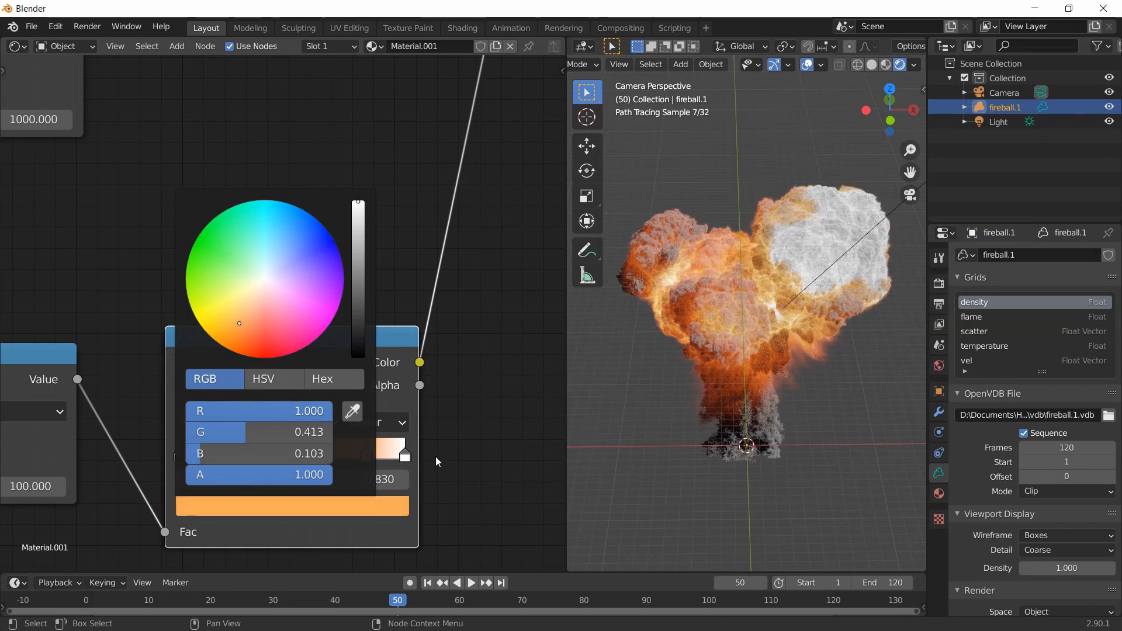
- Check the notes for the second stop and set the ColorRamp's rust red stop to position 0.05
key("alt+Tab")
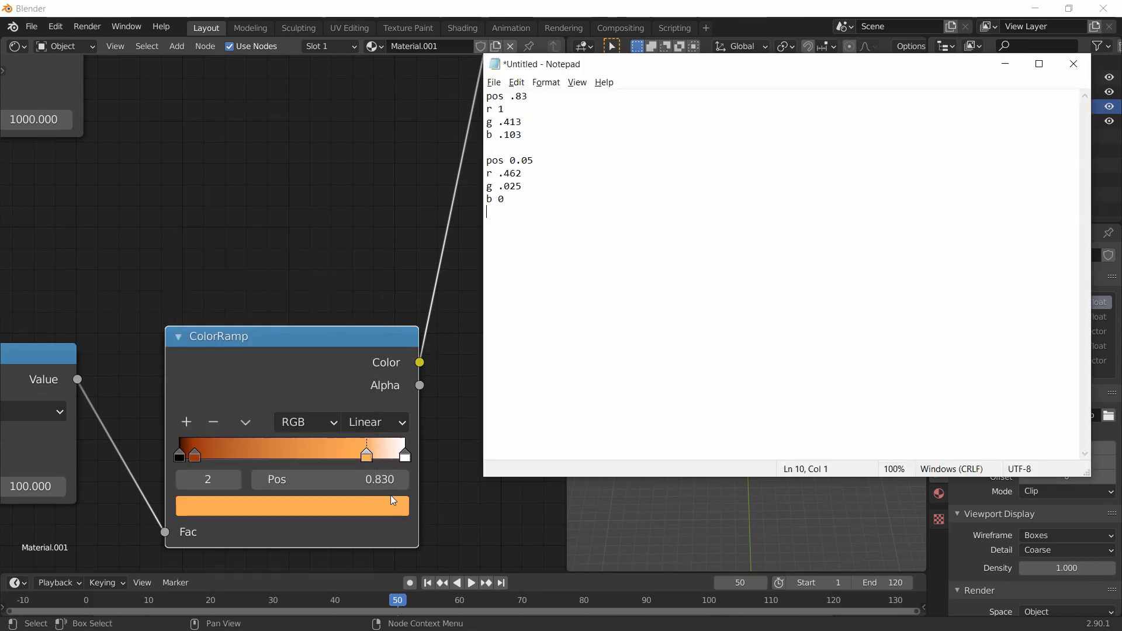
key("alt+Tab")
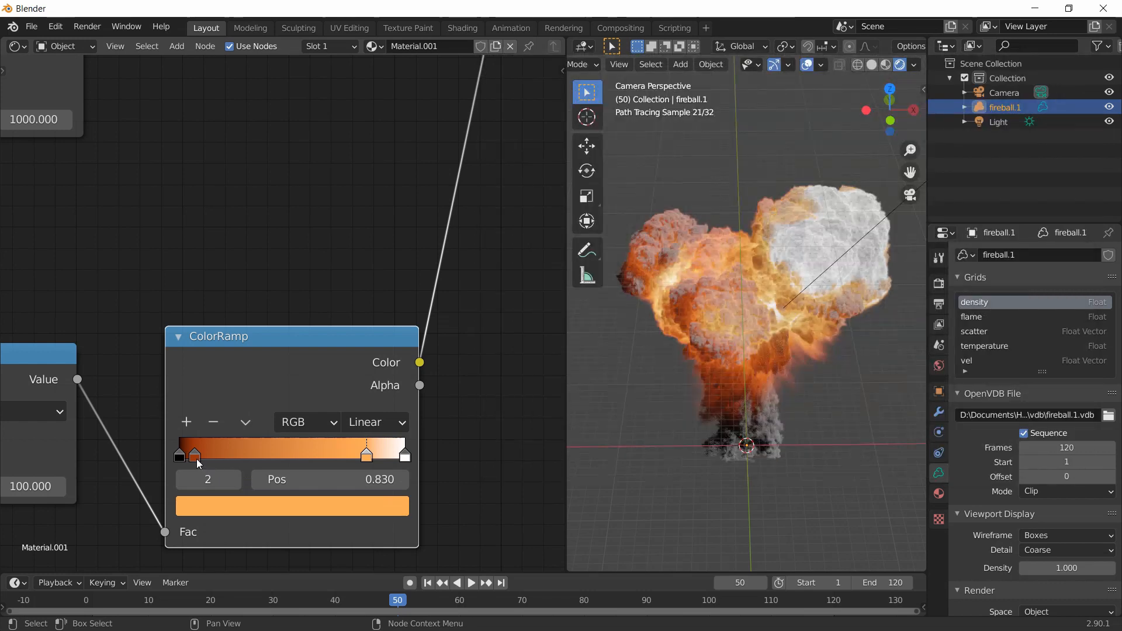
key("alt+Tab")
key("alt+Tab")
left_click(196, 457)
key("alt+Tab")
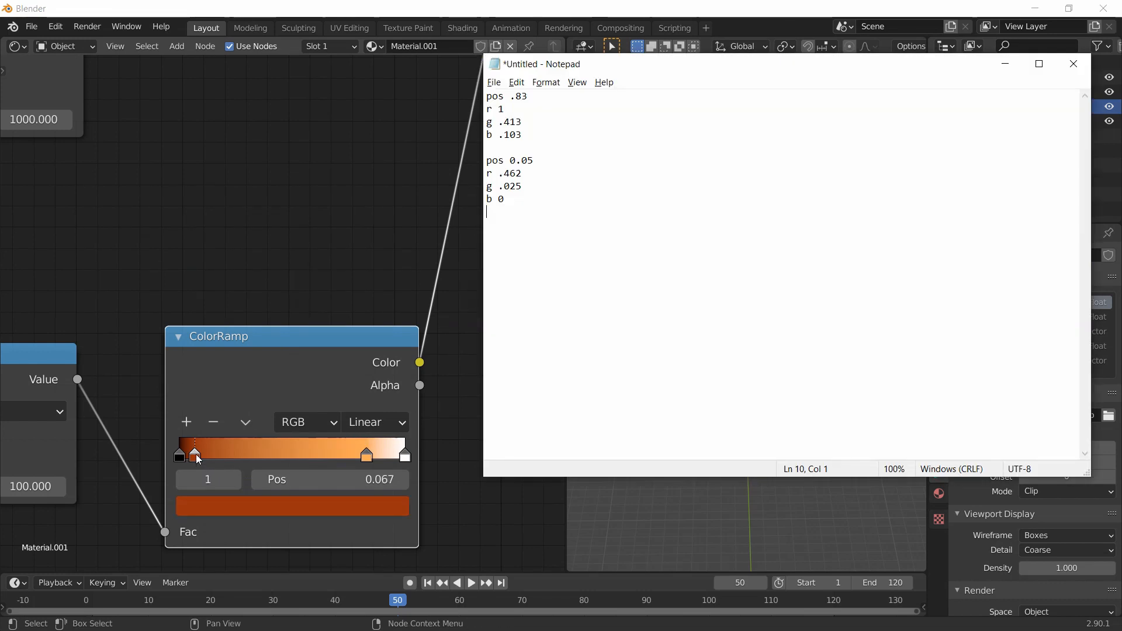
key("alt+Tab")
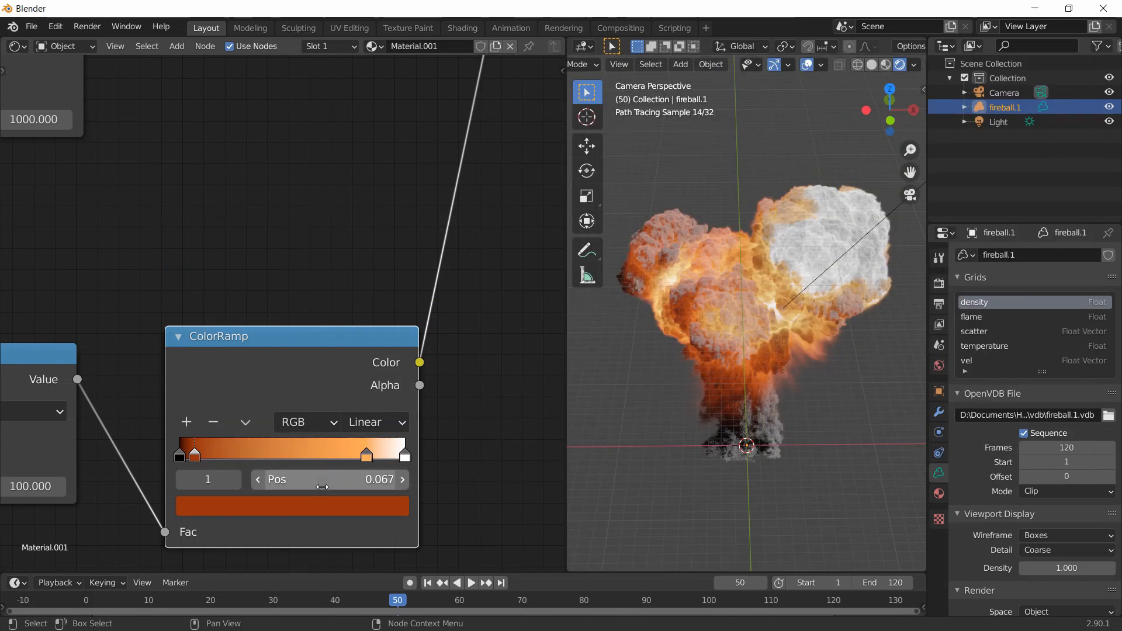
left_click(318, 480)
type("0.05")
key("Return")
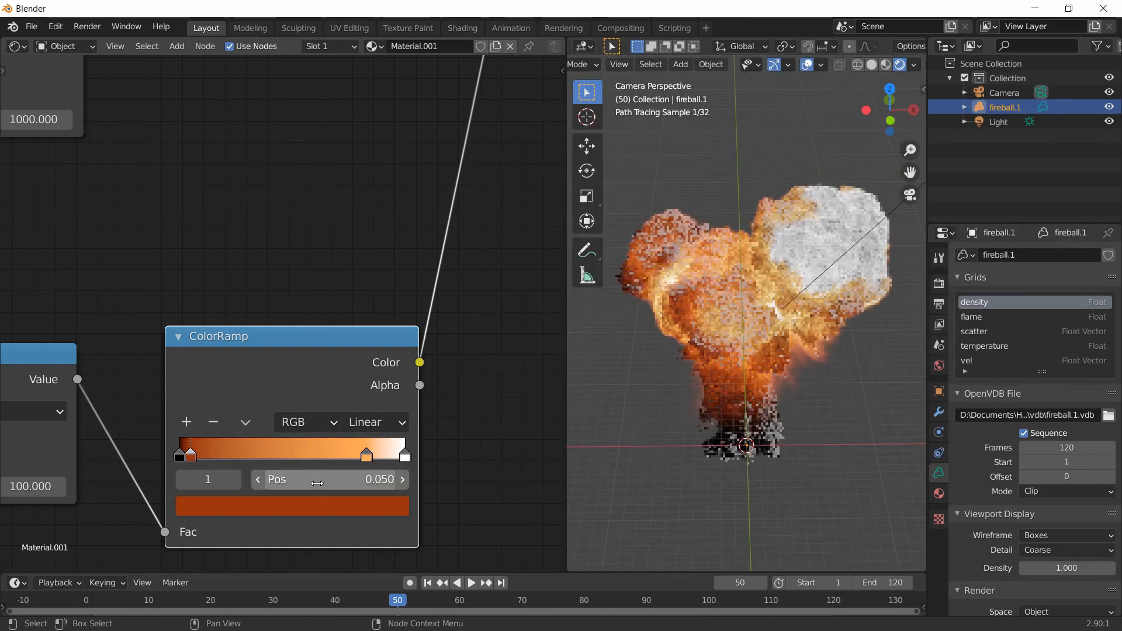
- Set the rust red stop's colour to the noted RGB values: R 0.462, G 0.025, B 0
key("alt+Tab")
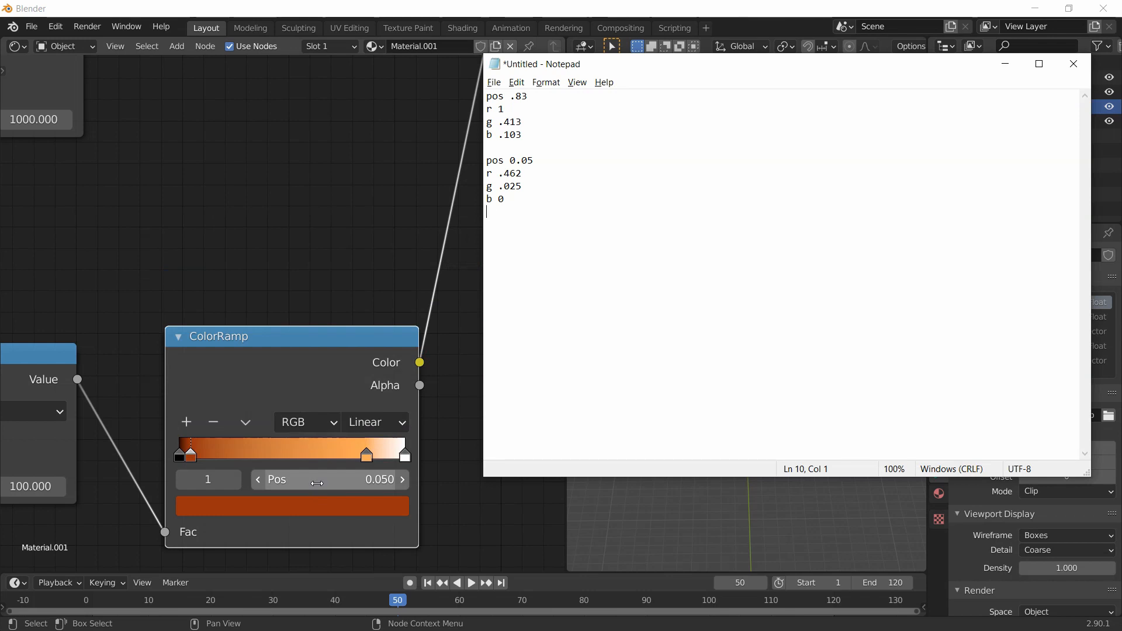
key("alt+Tab")
left_click(305, 510)
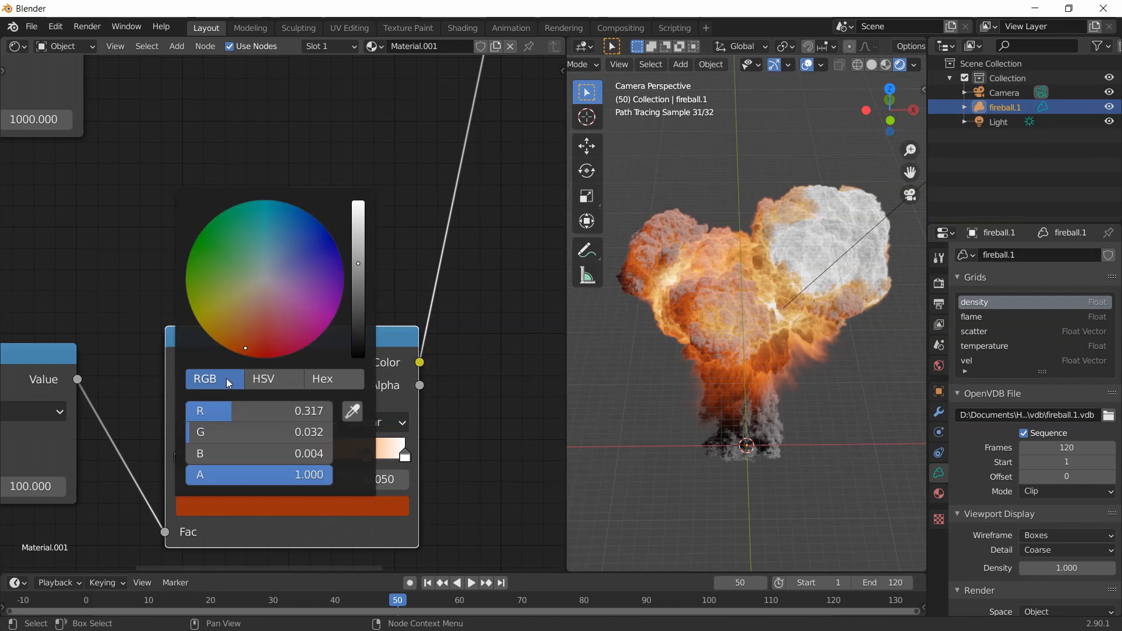
double_click(272, 412)
type(".462")
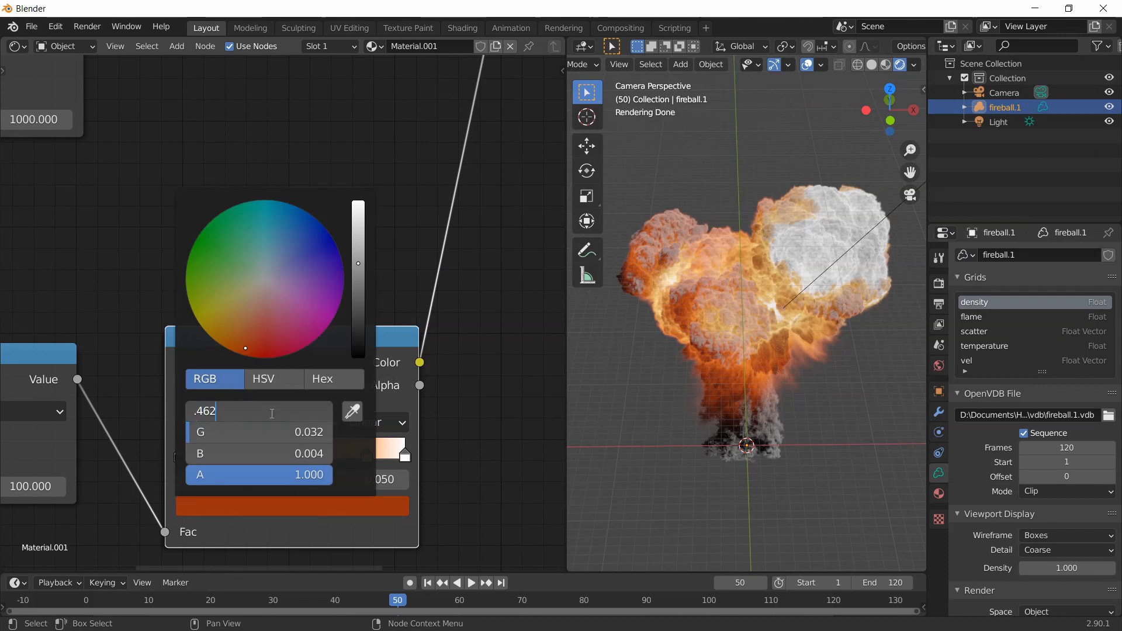
key("Tab")
key("BackSpace")
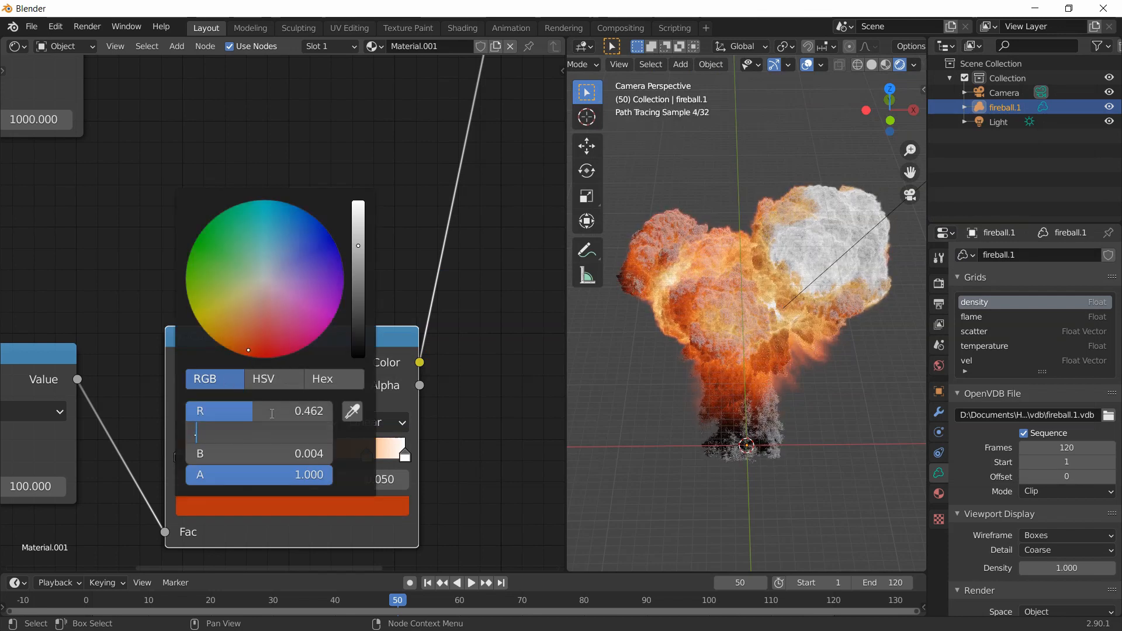
type(".025")
key("Tab")
type("0")
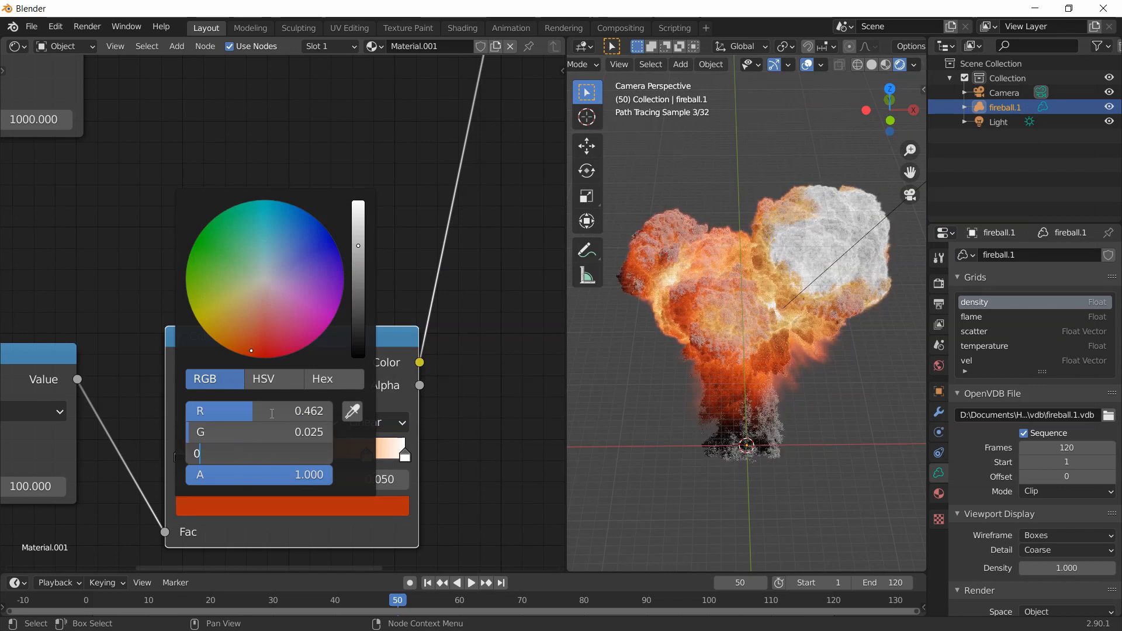
key("Return")
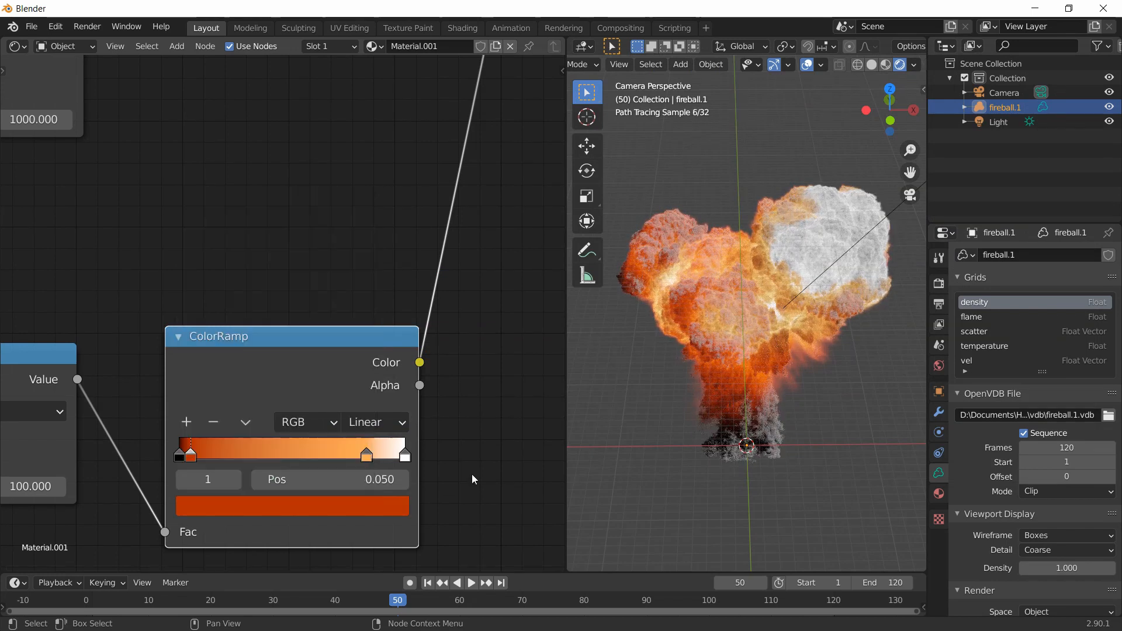
- Move the density Attribute node and its Multiply node together upward, away from the temperature nodes
scroll(280, 370, "down", 4)
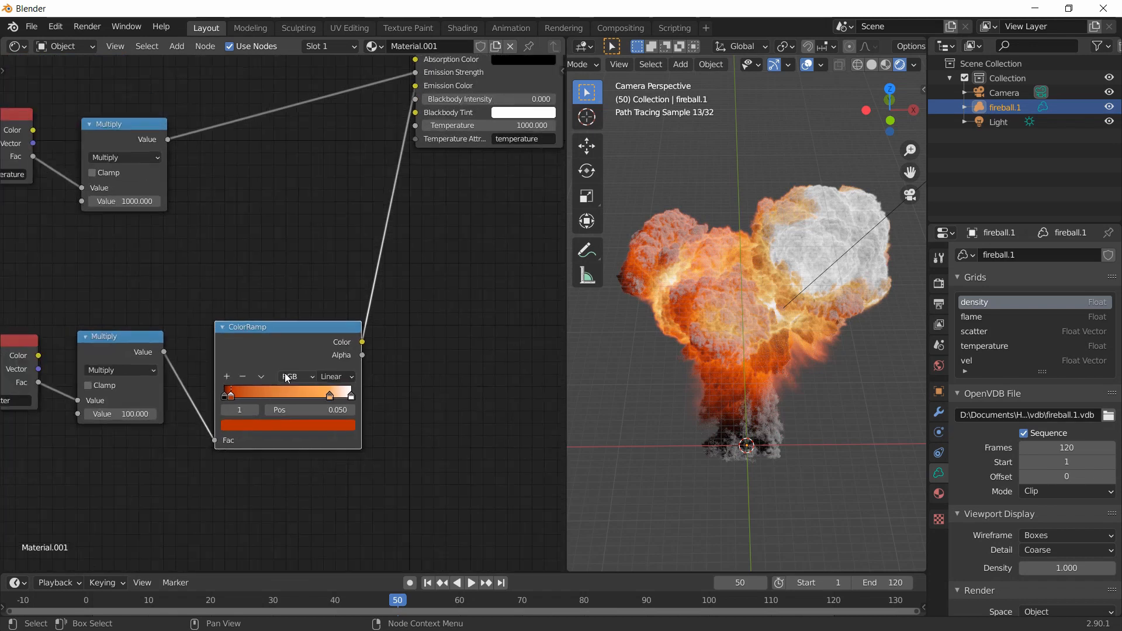
middle_click_drag(266, 287, 279, 342)
scroll(299, 297, "down", 3)
scroll(278, 364, "up", 1)
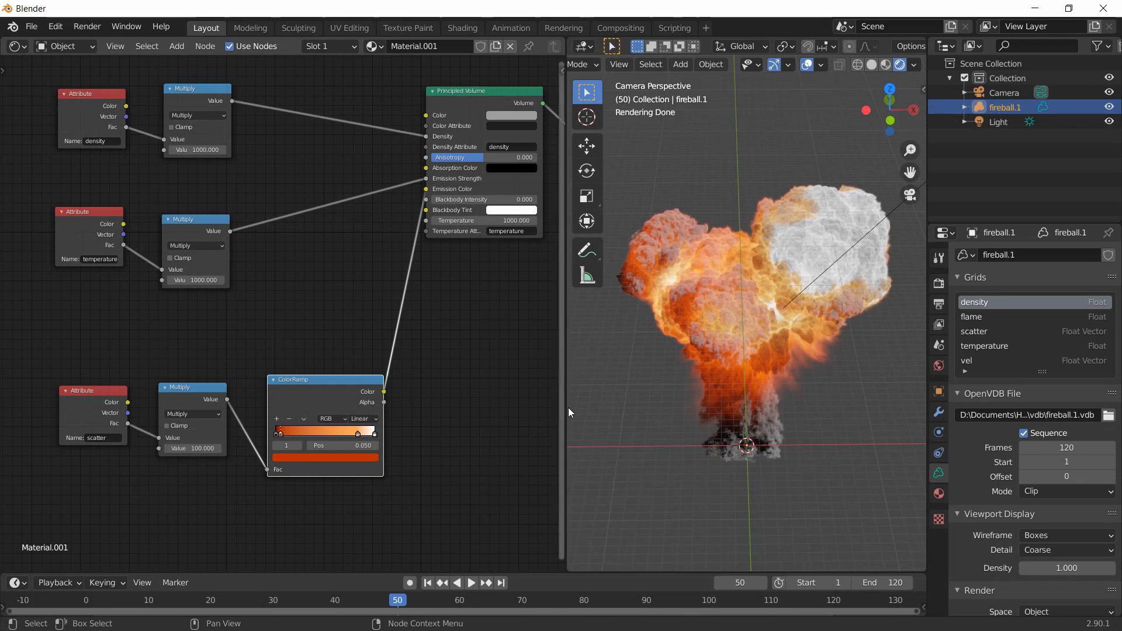
middle_click_drag(309, 272, 297, 386)
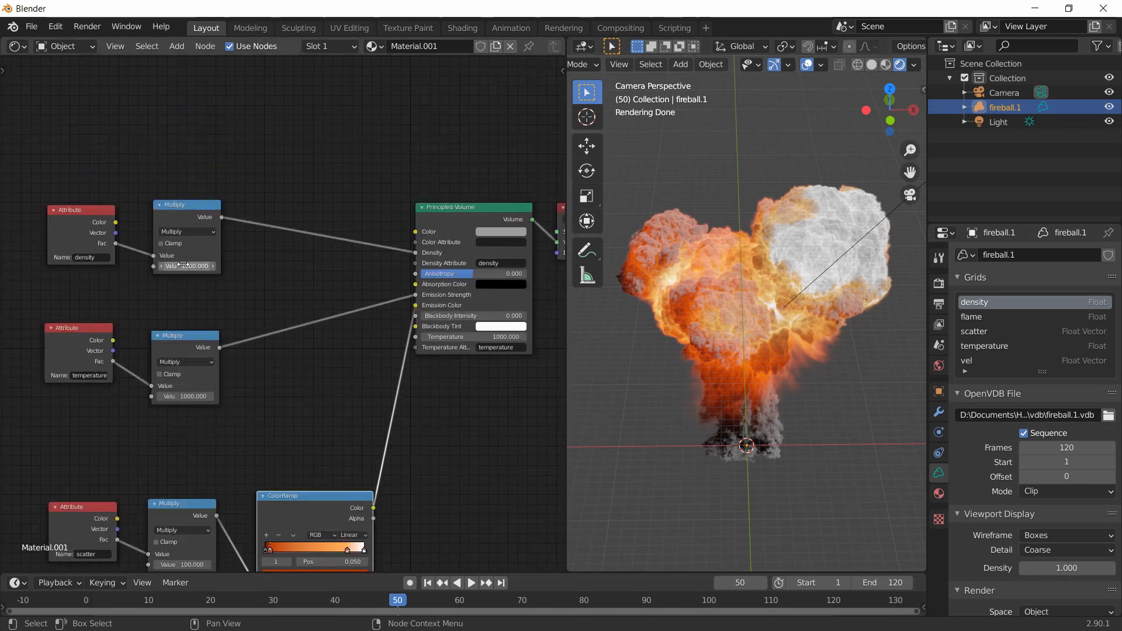
scroll(264, 272, "up", 1)
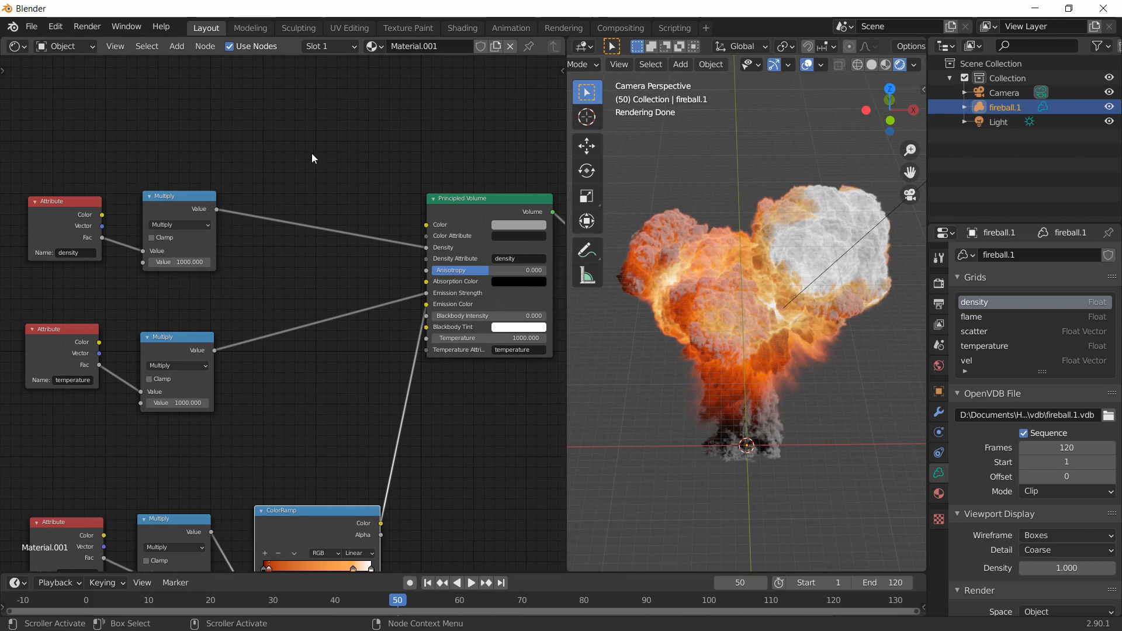
left_click_drag(312, 153, 34, 279)
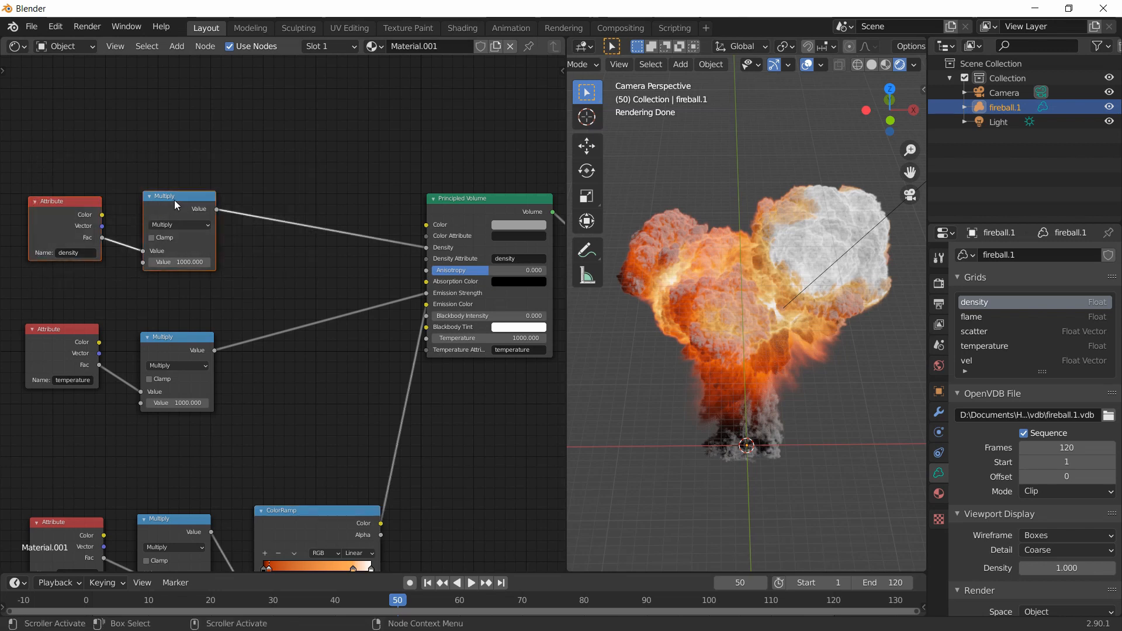
left_click_drag(175, 200, 182, 124)
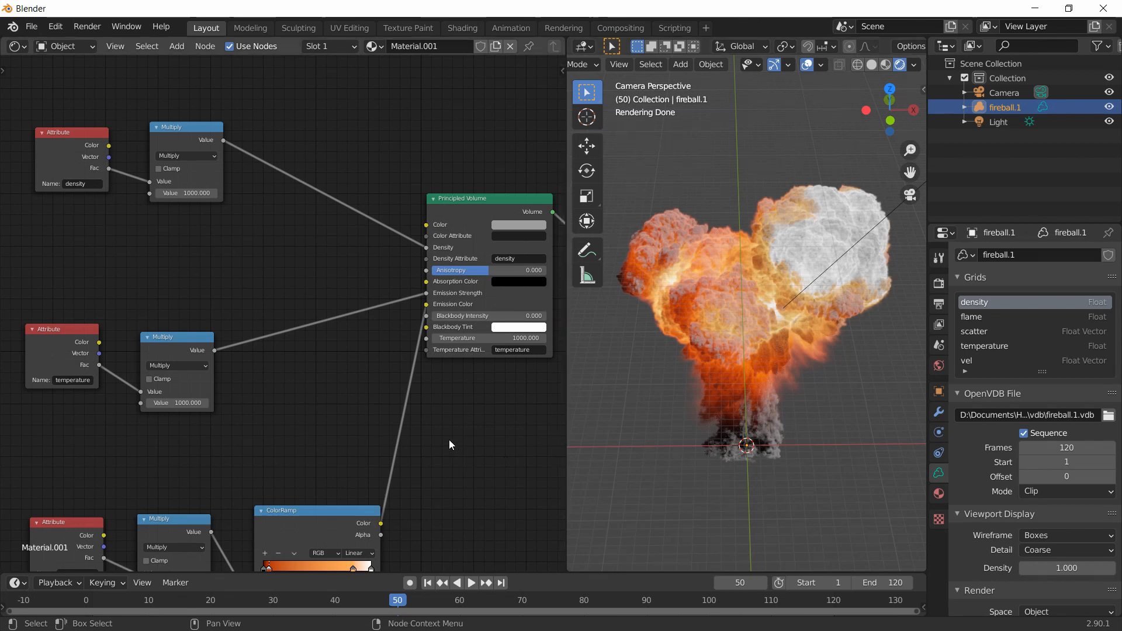
- Tint the ColorRamp's white end stop to a slightly darker bluish grey, about R 0.626, G 0.653, B 0.734
scroll(449, 444, "down", 1)
middle_click_drag(458, 465, 459, 412)
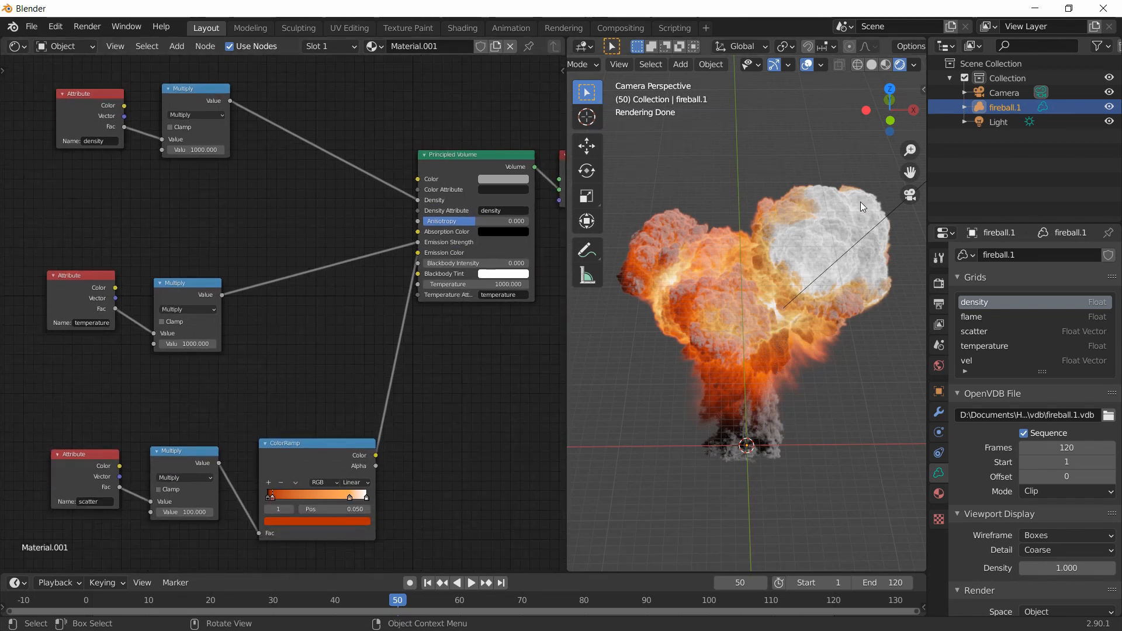
scroll(857, 222, "up", 1)
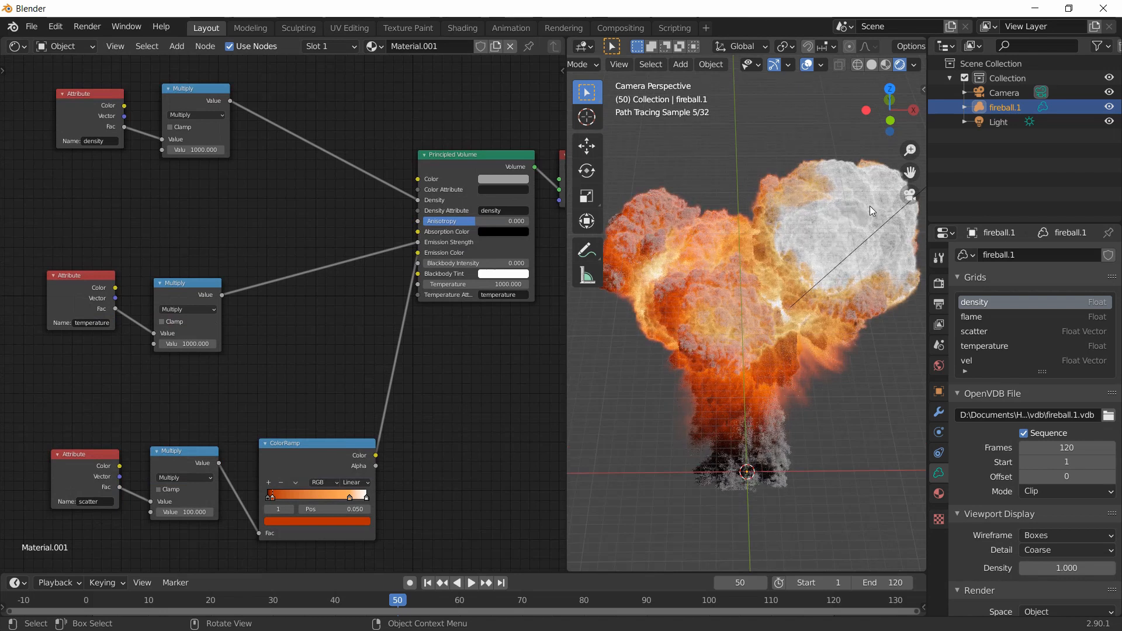
left_click(366, 502)
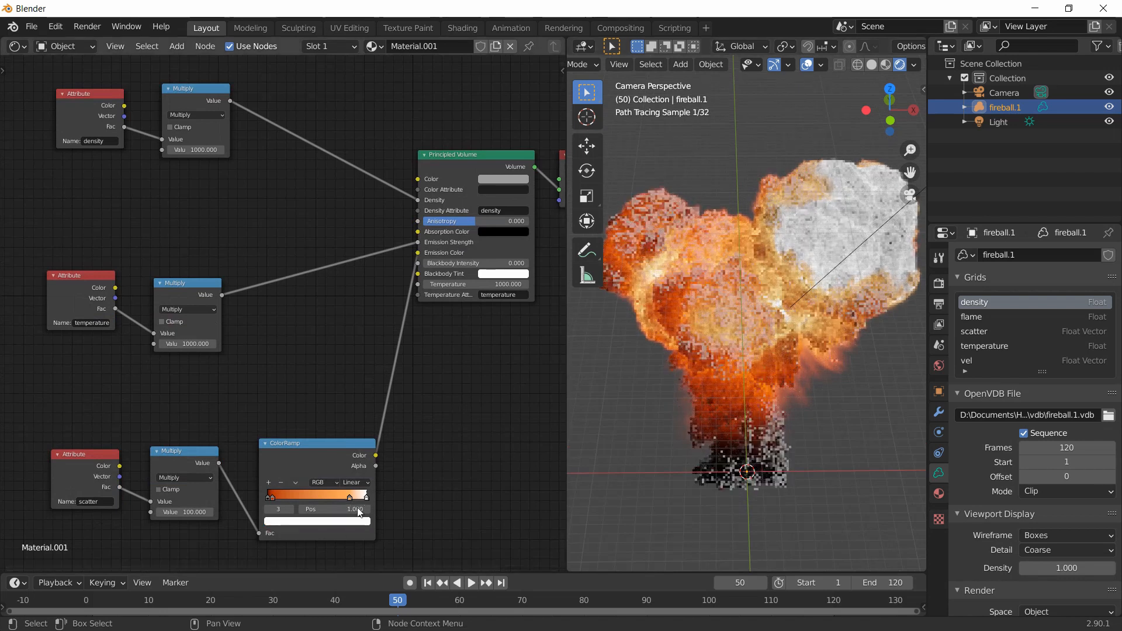
left_click(337, 522)
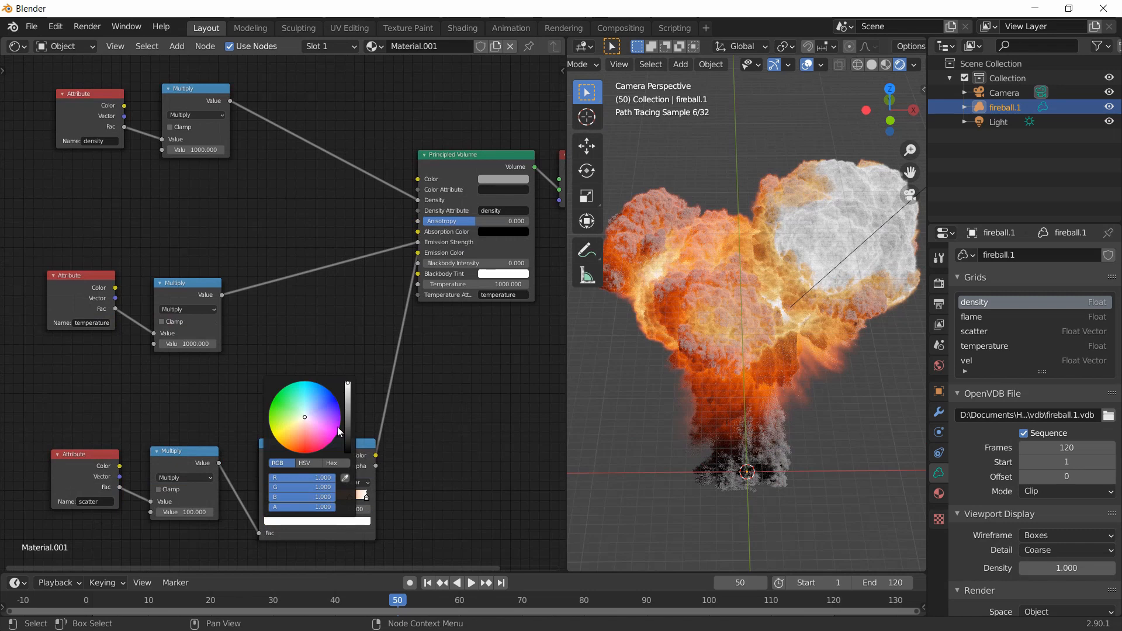
left_click_drag(335, 478, 313, 490)
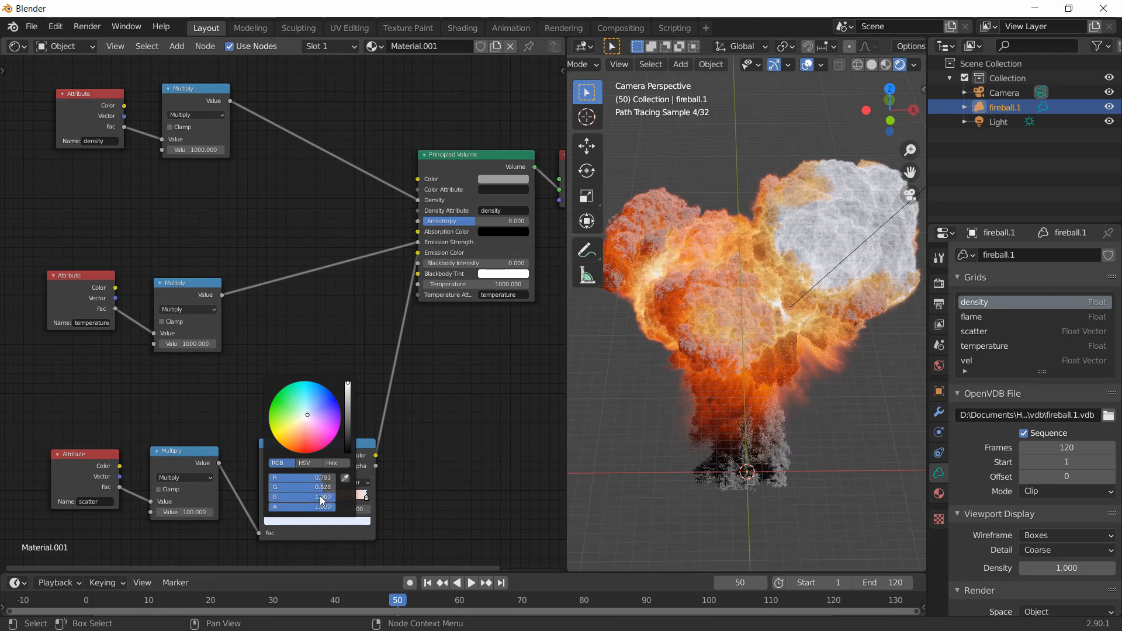
left_click_drag(320, 496, 317, 497)
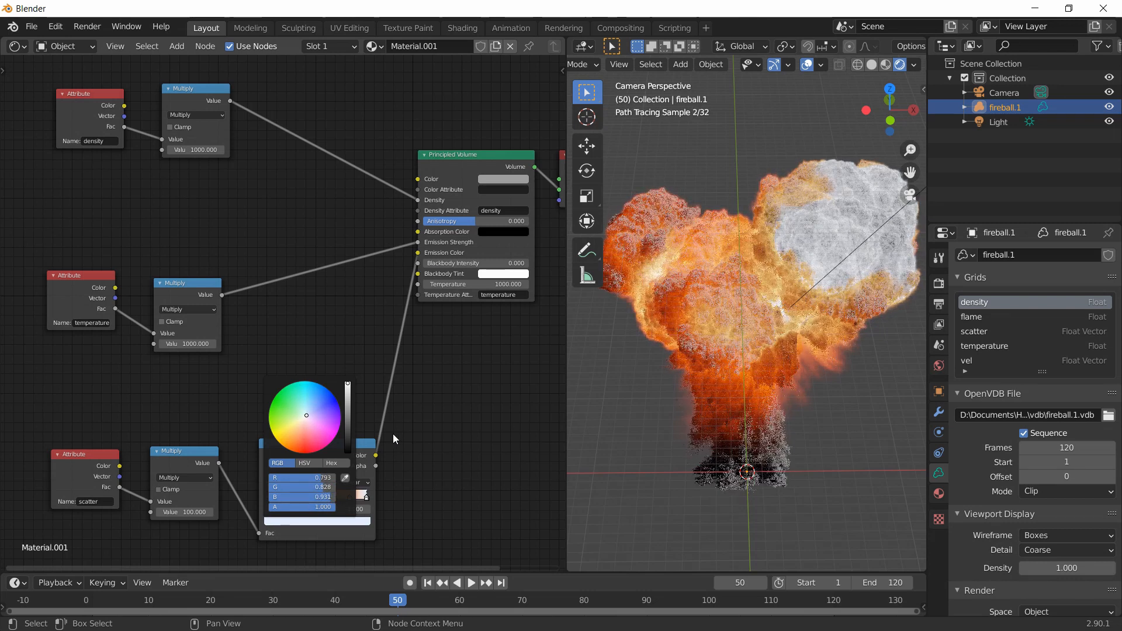
left_click(349, 401)
left_click_drag(349, 401, 349, 389)
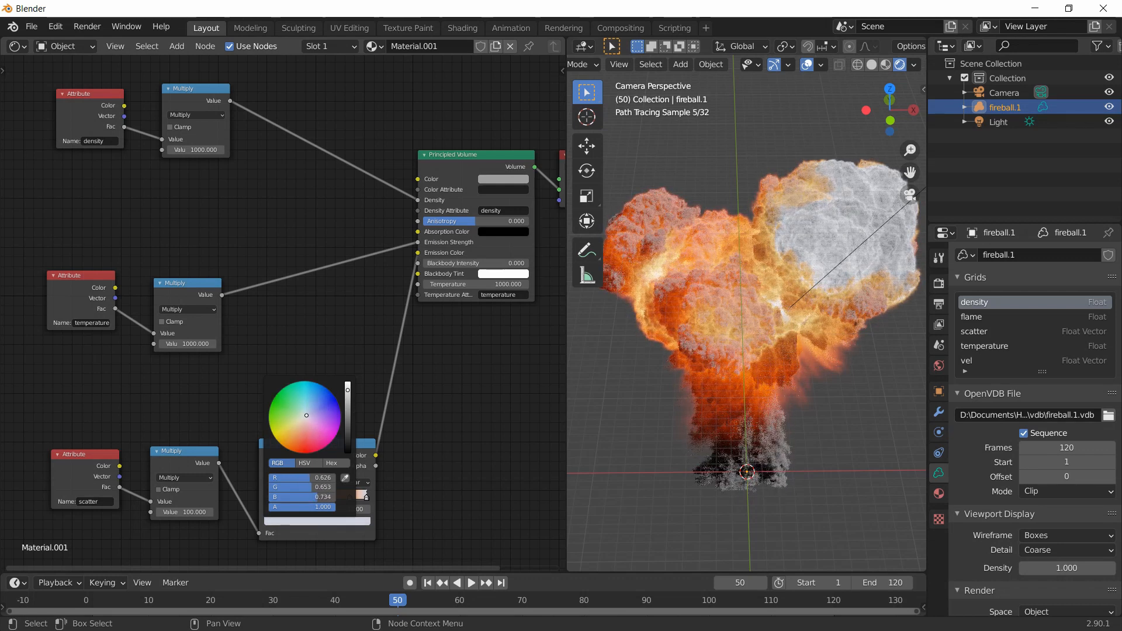
- Add a second ColorRamp node and place it unconnected between the density and temperature Multiply nodes
scroll(329, 411, "down", 1)
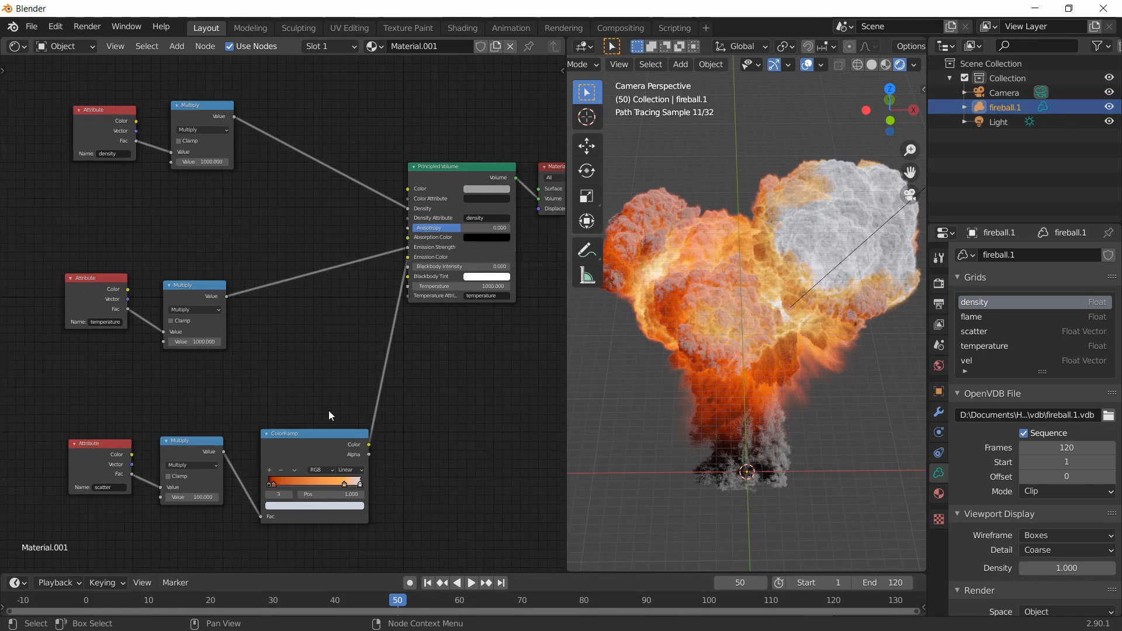
middle_click_drag(254, 241, 296, 243)
key("shift+a")
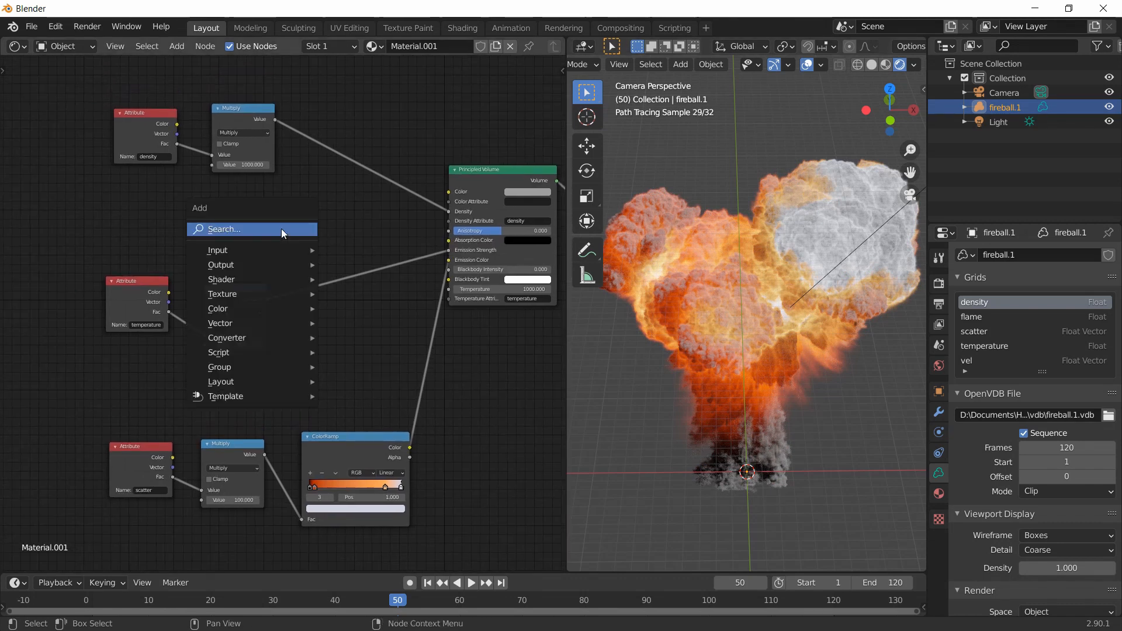
left_click(281, 229)
type("colorr")
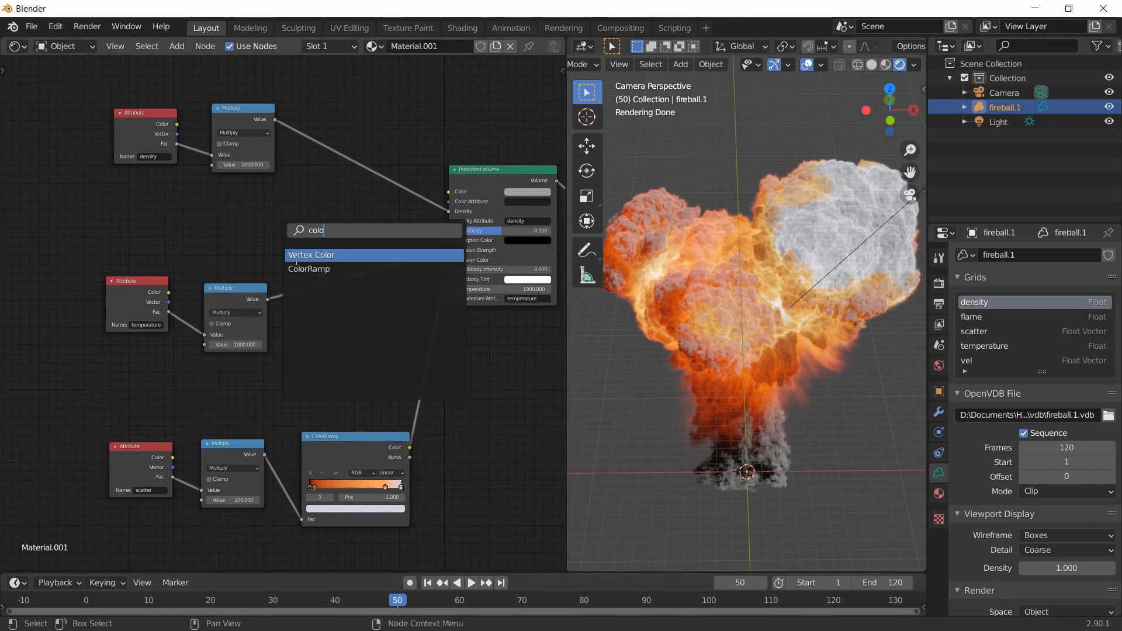
key("Return")
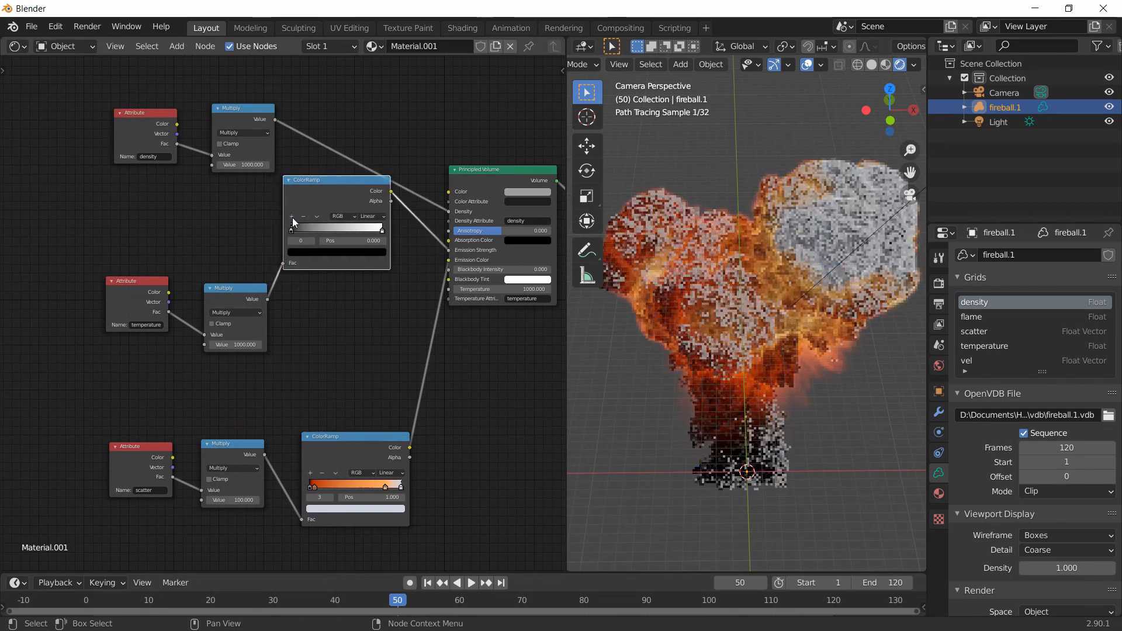
left_click(301, 316)
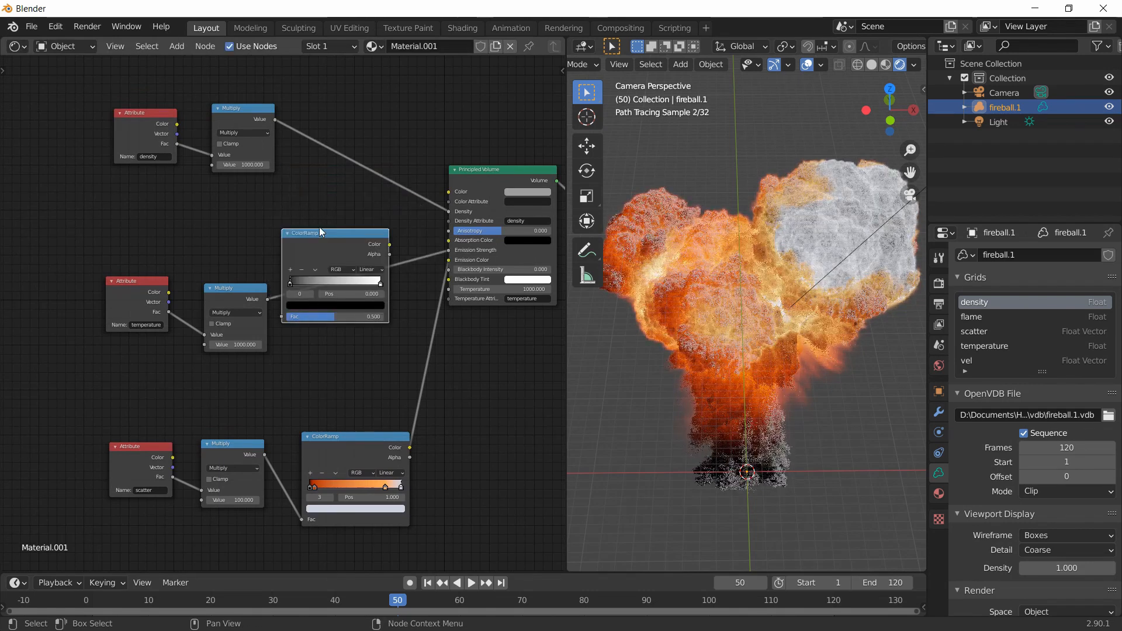
left_click_drag(318, 230, 233, 192)
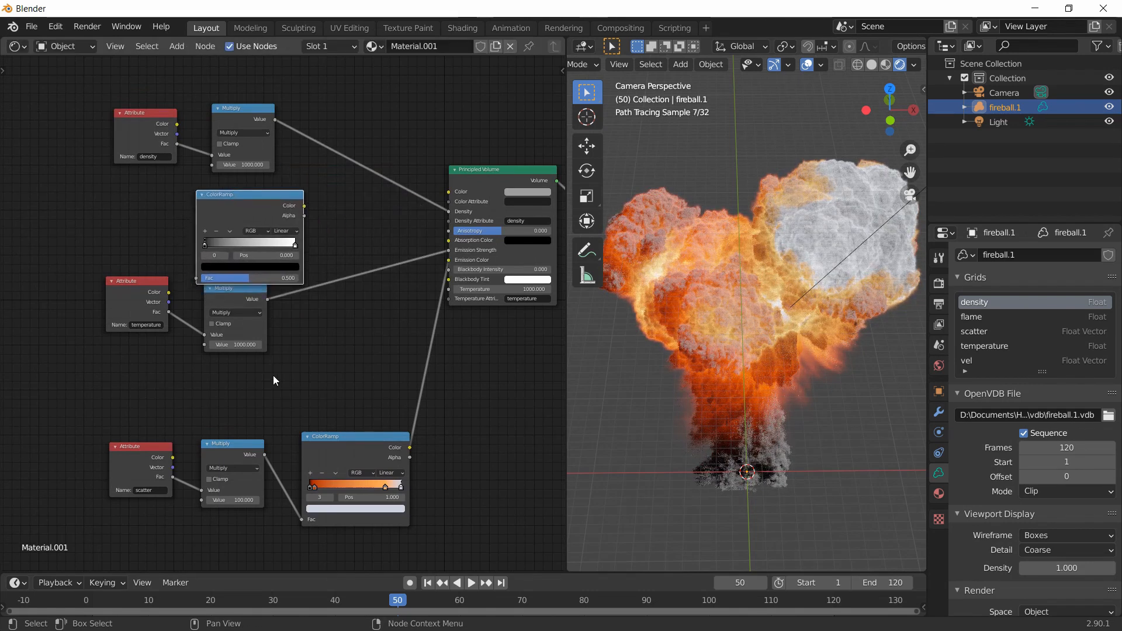
- Move the temperature Attribute and Multiply nodes down, and connect the Attribute's Fac output to the new ColorRamp's Fac input
left_click_drag(273, 376, 106, 275)
left_click_drag(229, 300, 229, 366)
left_click_drag(243, 268, 268, 212)
left_click_drag(167, 378, 218, 290)
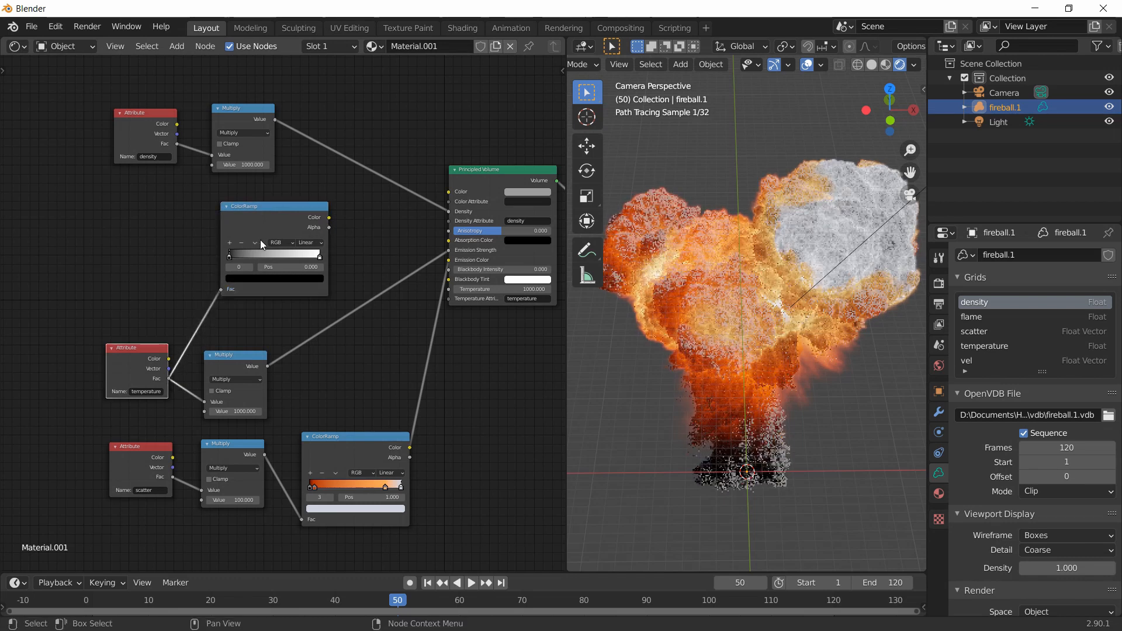
- Reset the colour of the new ColorRamp's black stop to its default value
scroll(272, 229, "up", 3)
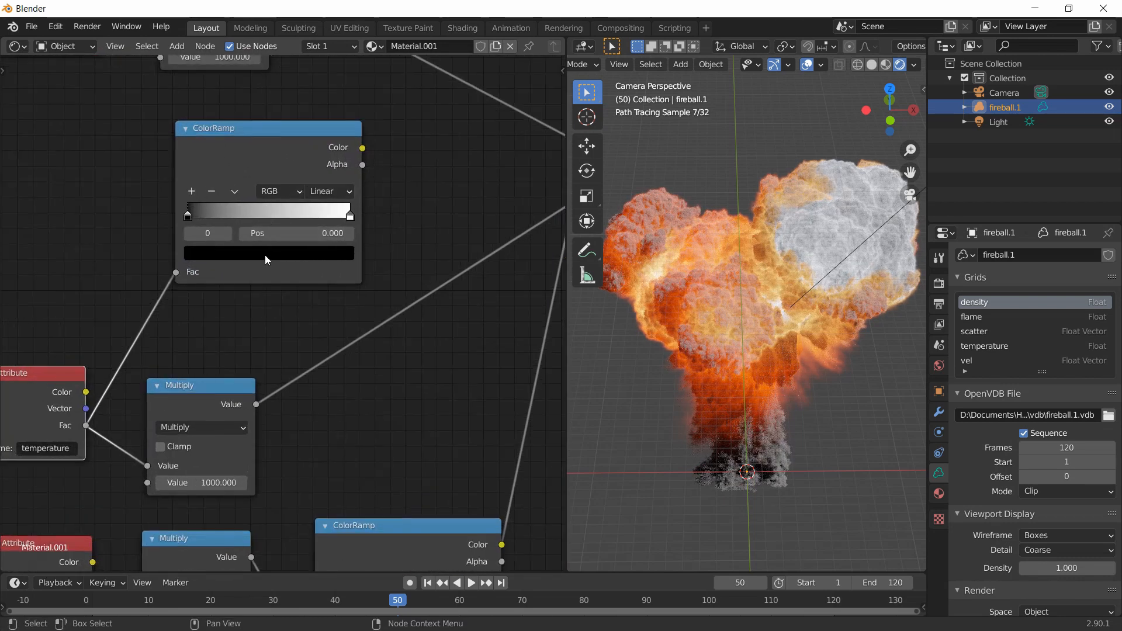
right_click(265, 255)
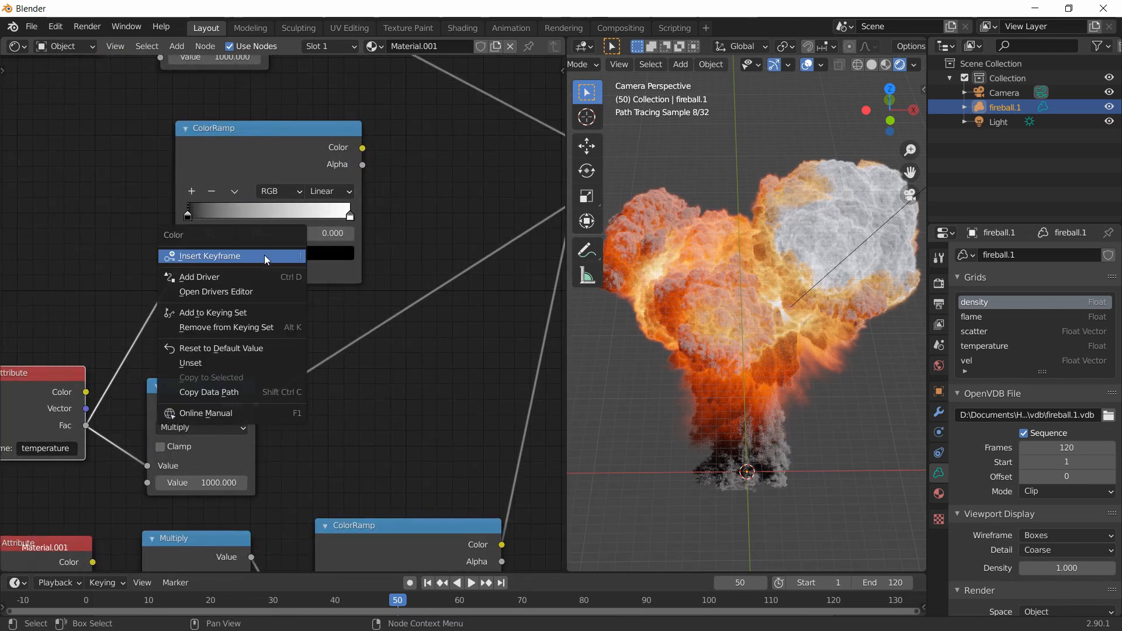
left_click(264, 349)
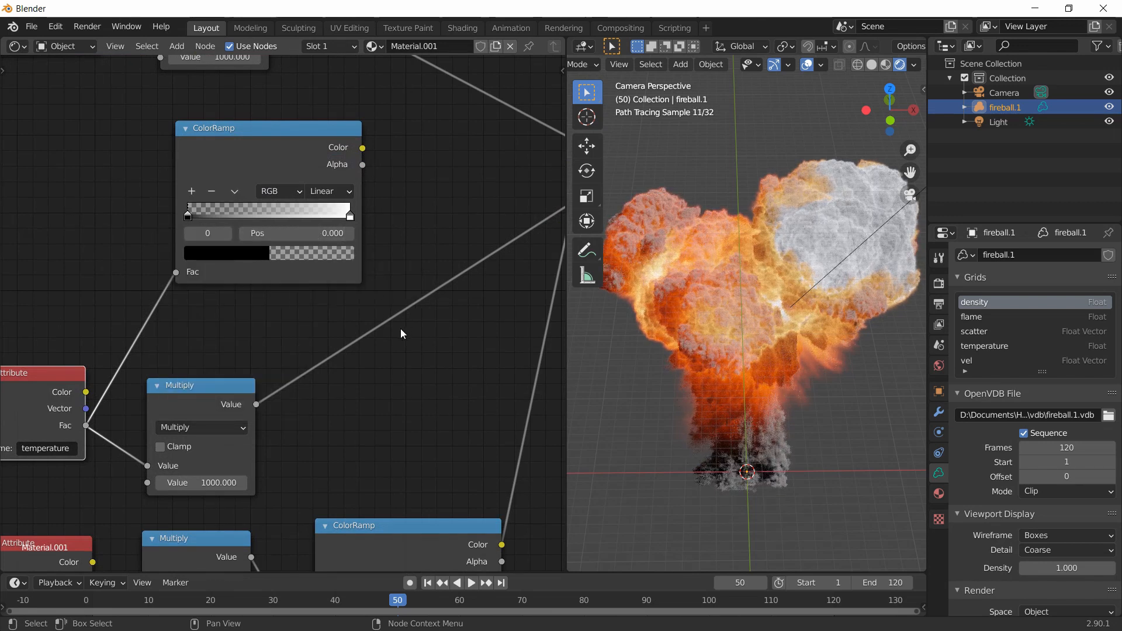
- Insert a Math node set to Multiply before the Principled Volume's Density input, and feed the new ColorRamp's Alpha into its second value
mouse_move(363, 170)
middle_mouse_down()
mouse_move(339, 205)
mouse_move(318, 285)
middle_mouse_up()
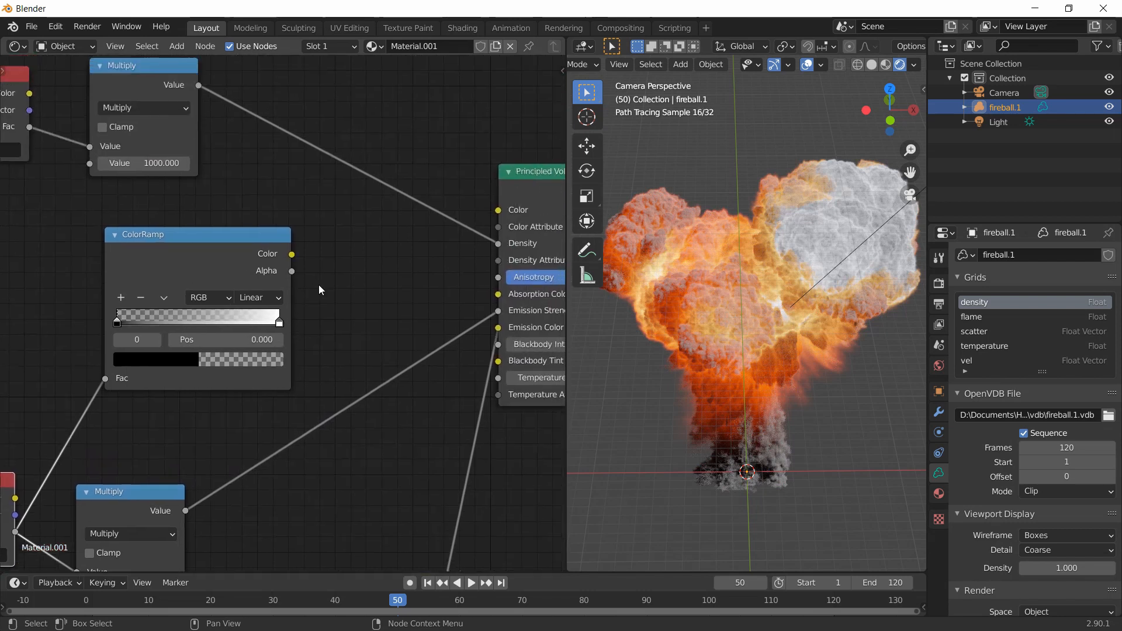
key("shift+a")
left_click(334, 237)
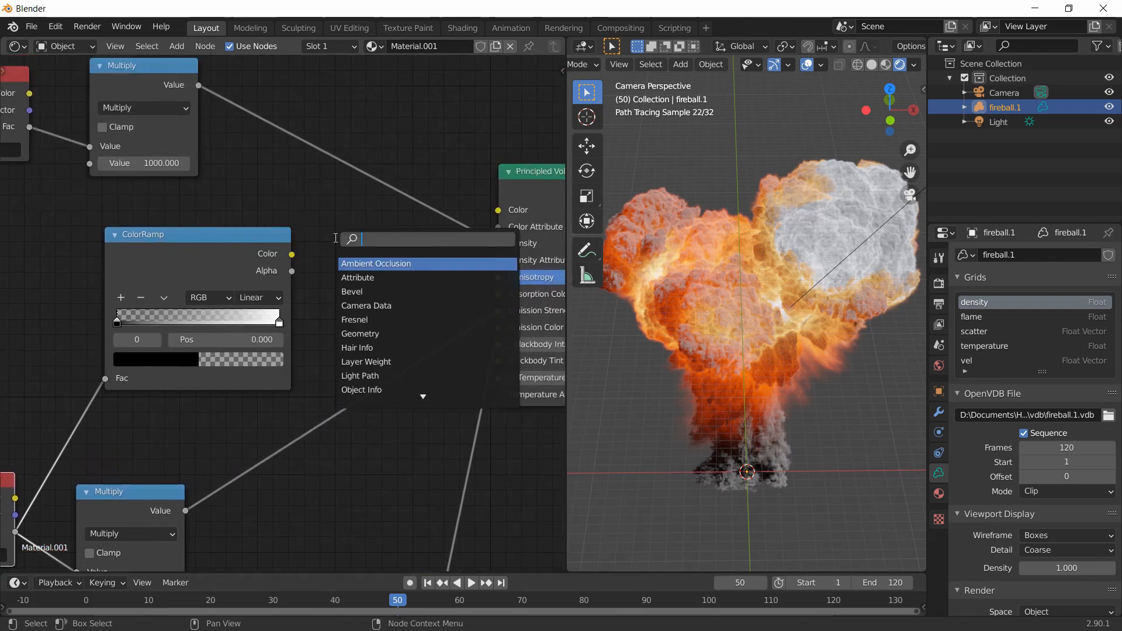
type("math")
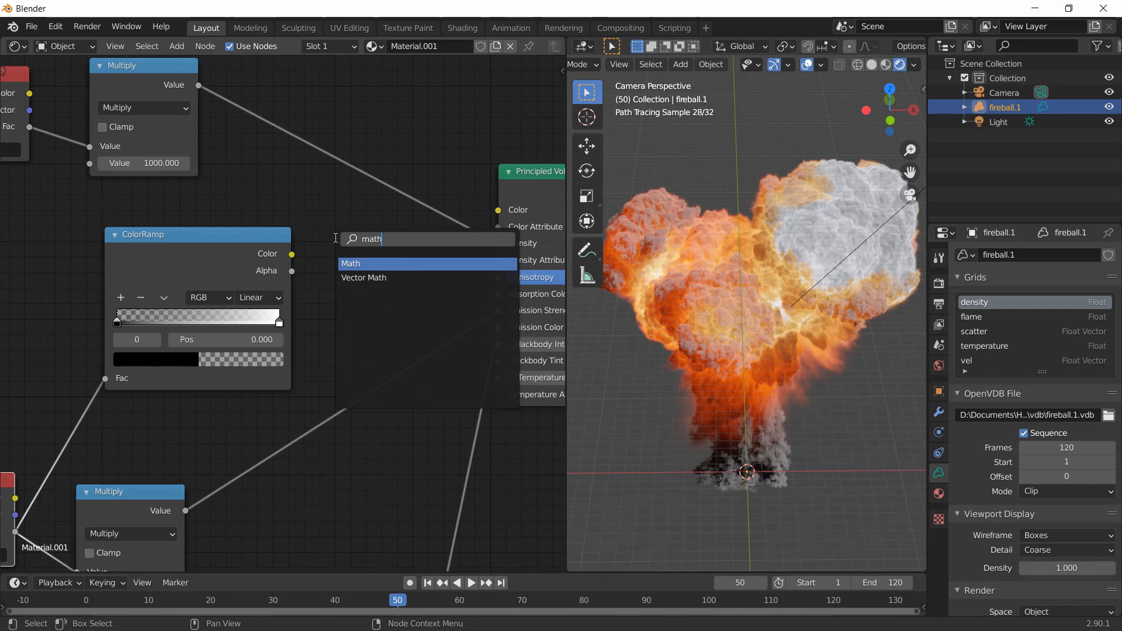
key("Return")
left_click(325, 208)
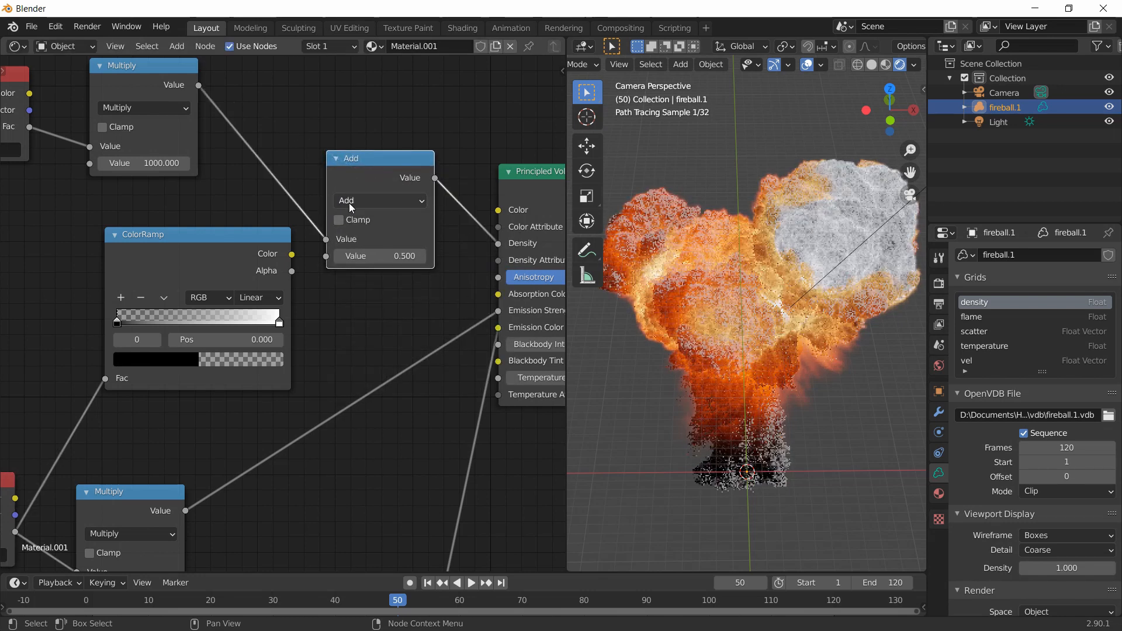
left_click(349, 202)
left_click(361, 291)
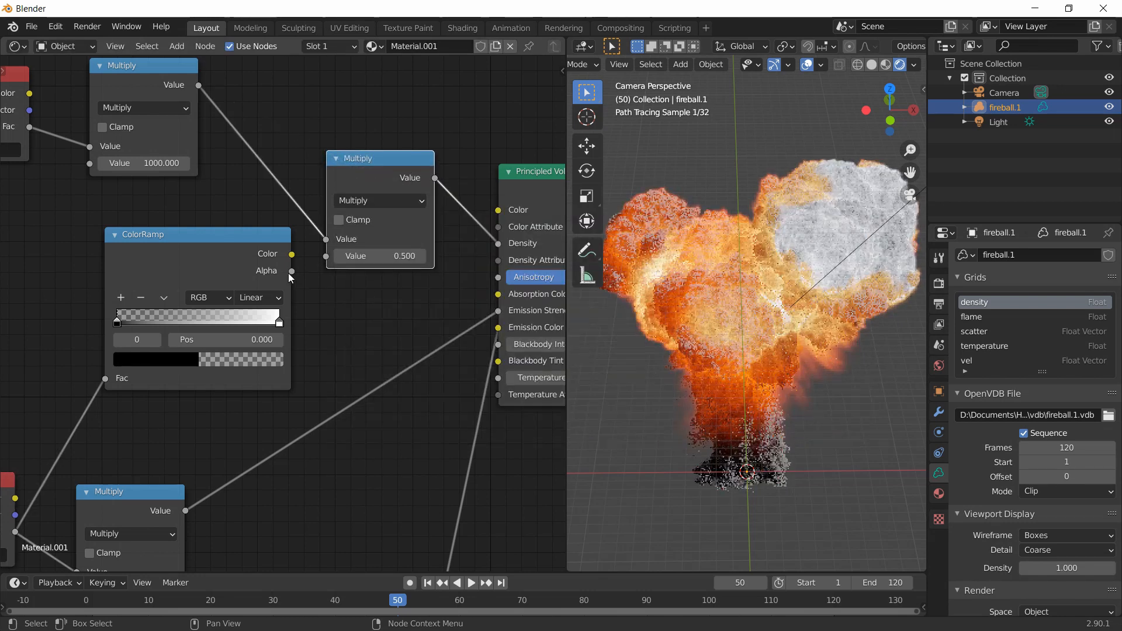
left_click_drag(292, 271, 326, 256)
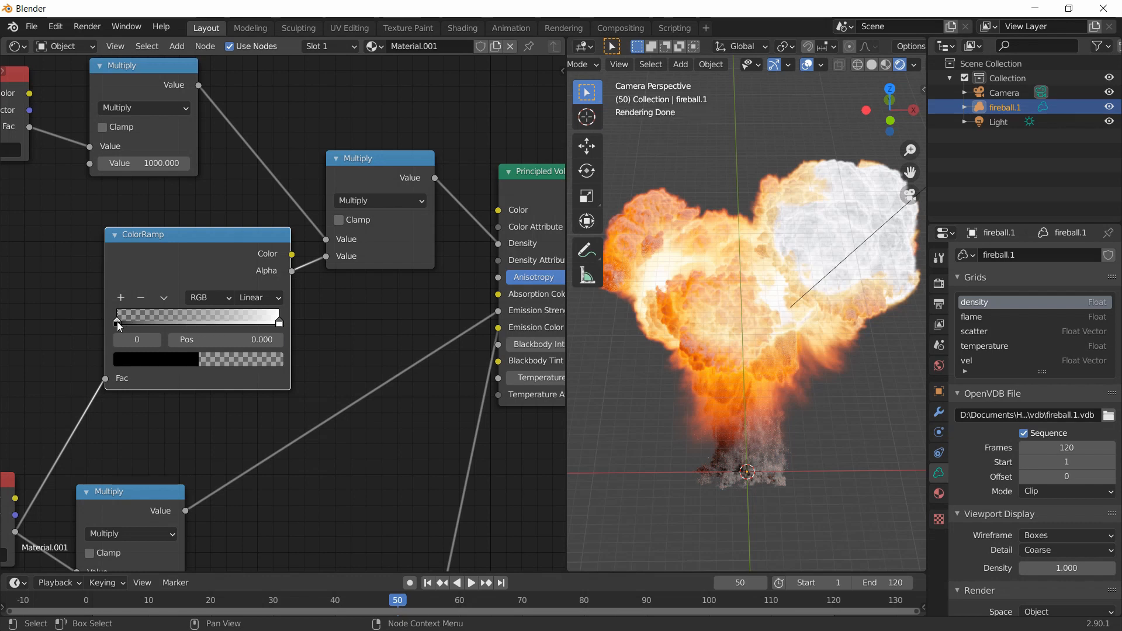
left_click_drag(117, 323, 74, 332)
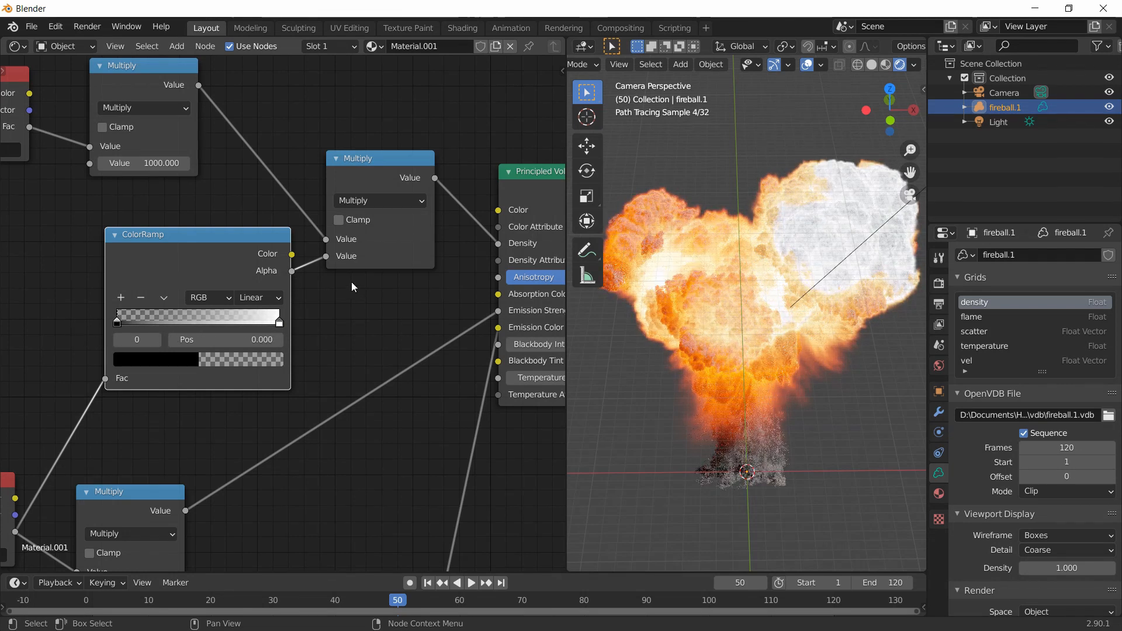
- Try a value of 10 in the density Attribute's Multiply node, and restore it to 1000
scroll(334, 271, "down", 1)
middle_click_drag(413, 328, 317, 328)
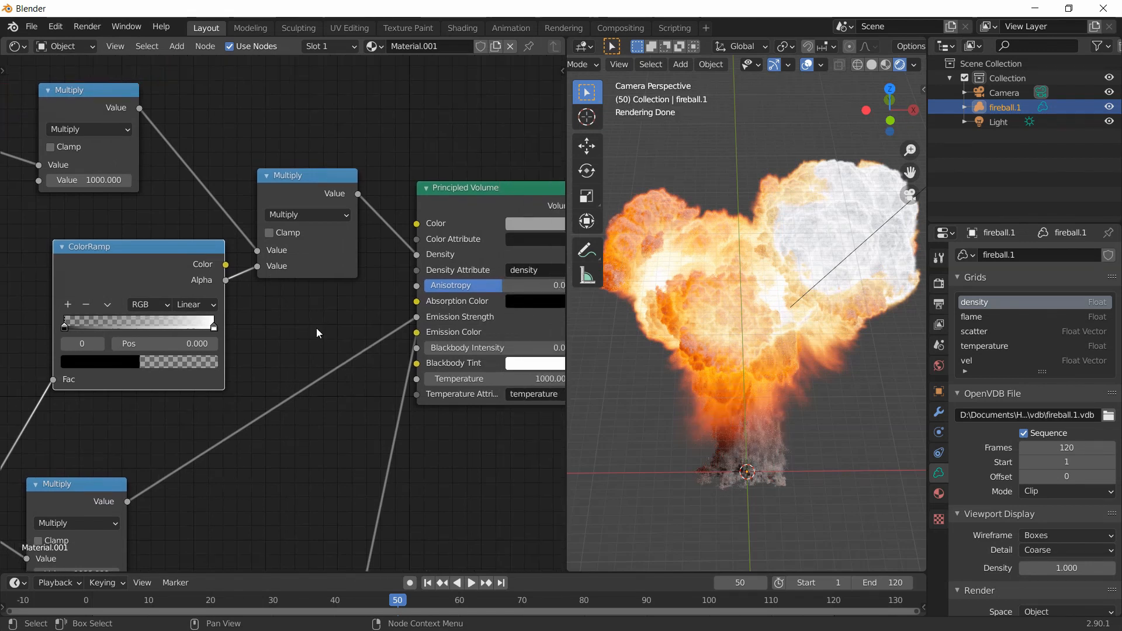
double_click(99, 181)
type("10")
key("Return")
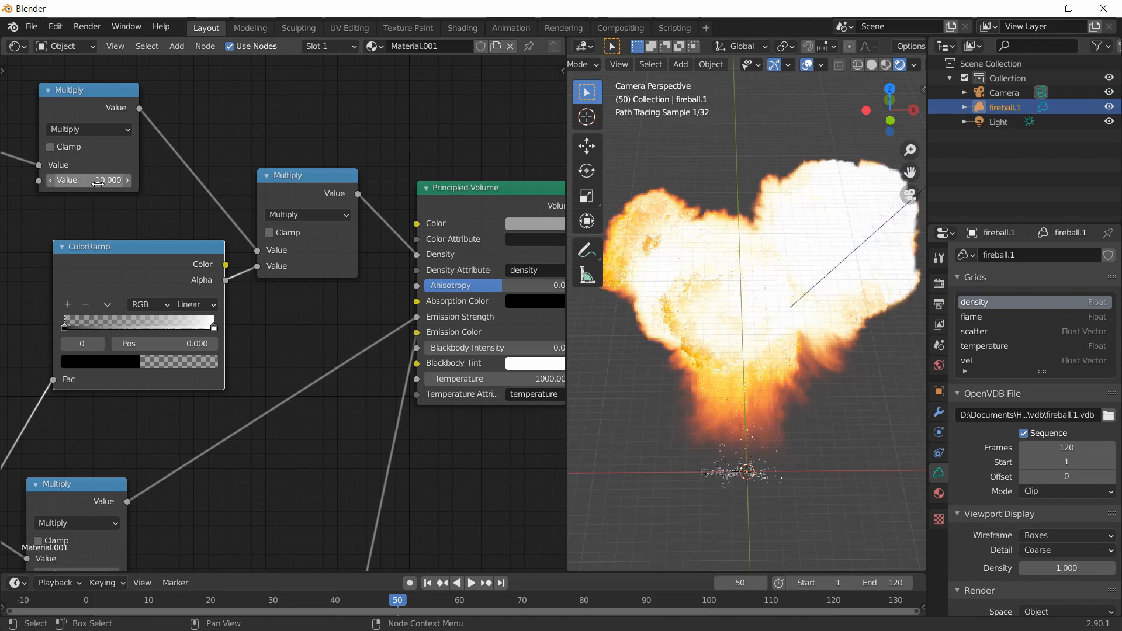
double_click(98, 181)
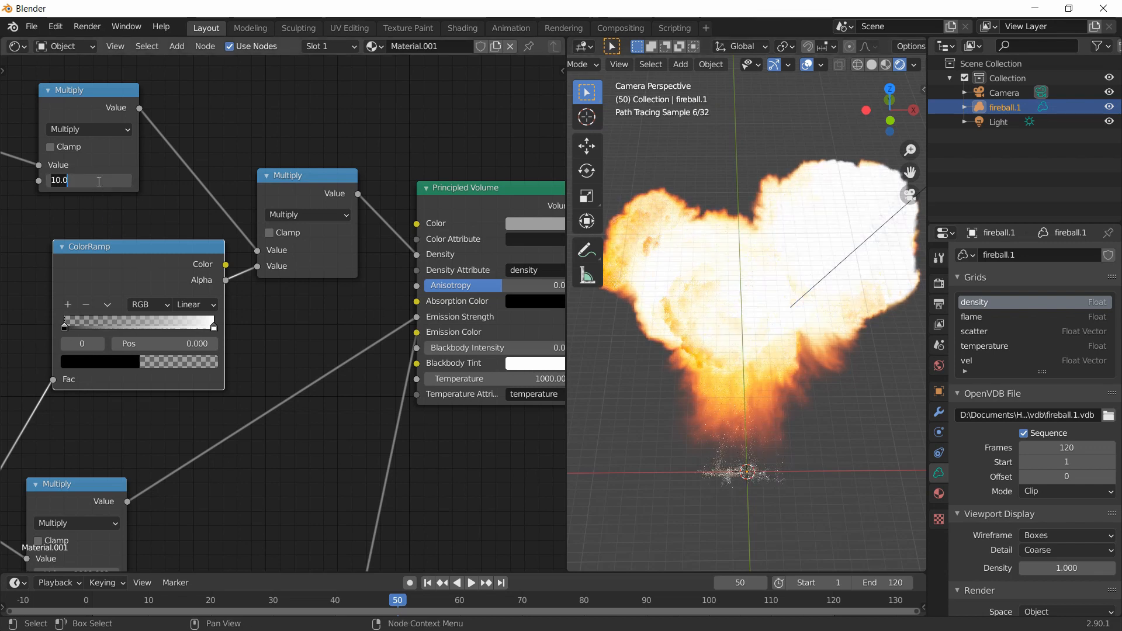
type("0")
key("Return")
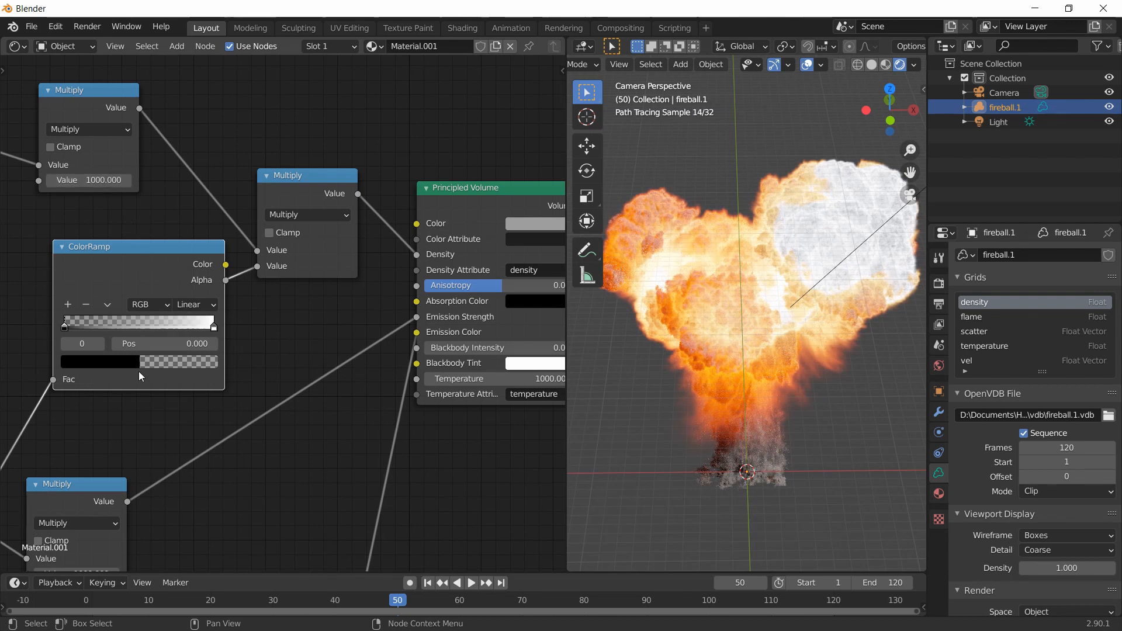
- Move the scatter Attribute, its Multiply node and the orange ColorRamp together downward, away from the temperature nodes
scroll(240, 335, "down", 3)
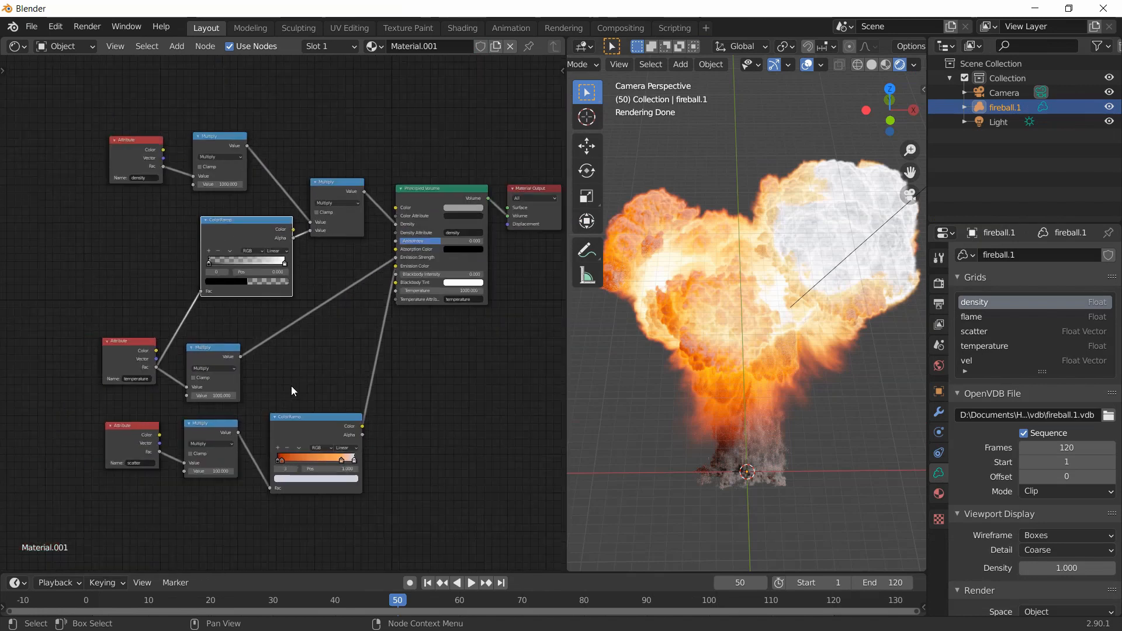
middle_click_drag(291, 386, 288, 342)
left_click_drag(391, 493, 91, 366)
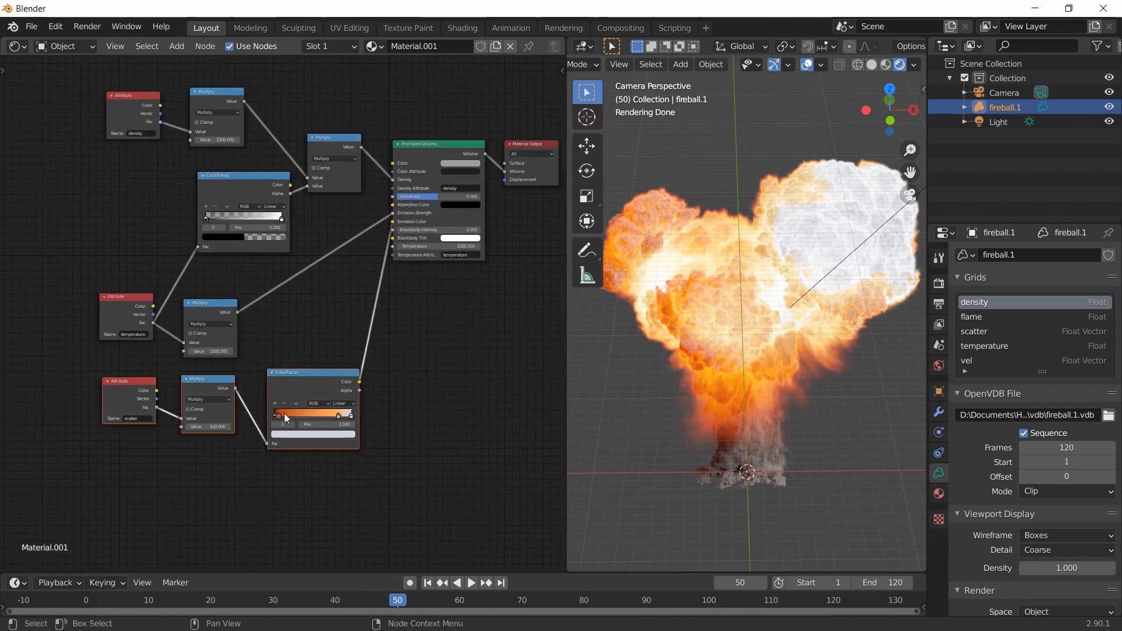
left_click_drag(295, 378, 301, 465)
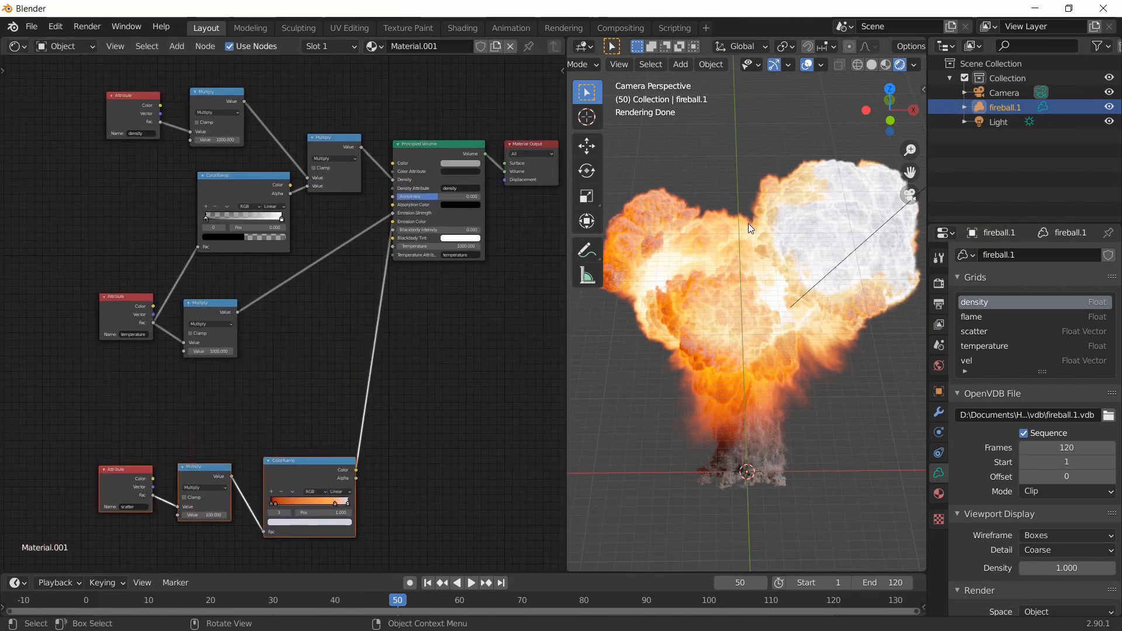
left_click(244, 387)
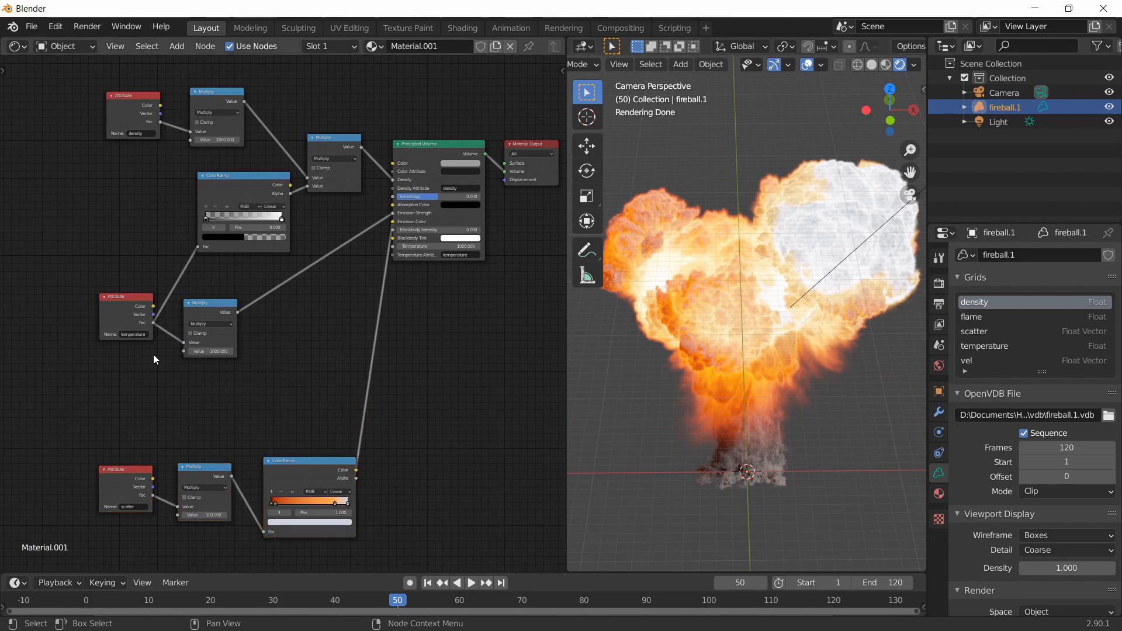
- Shift the temperature Multiply node slightly away from its Attribute and duplicate it, placing the copy just below
scroll(146, 345, "up", 1)
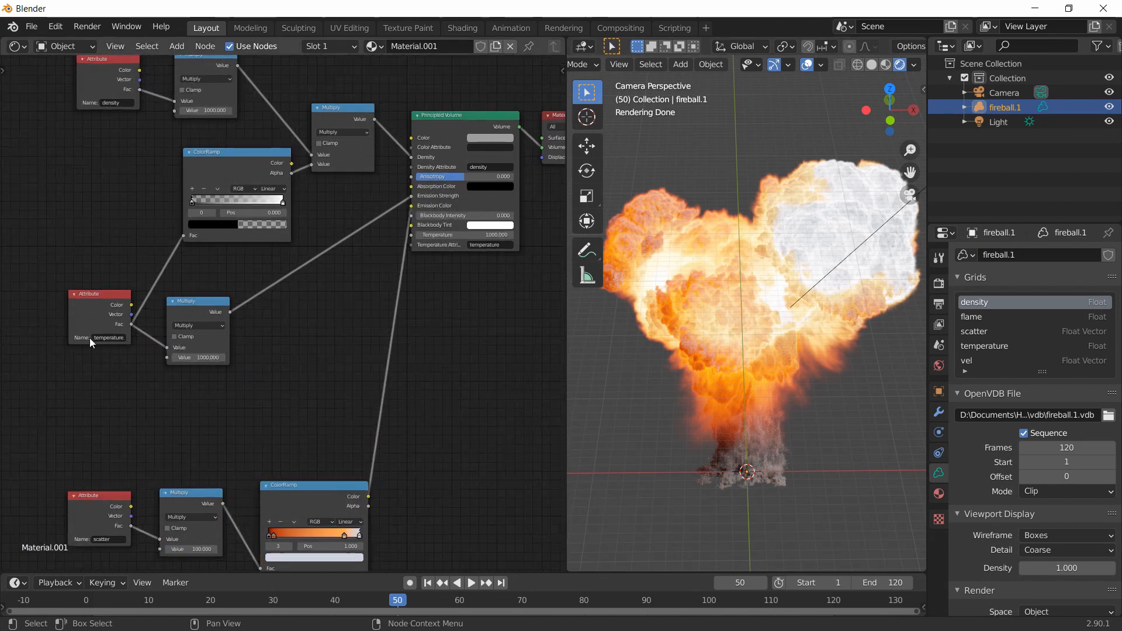
left_click_drag(184, 304, 197, 311)
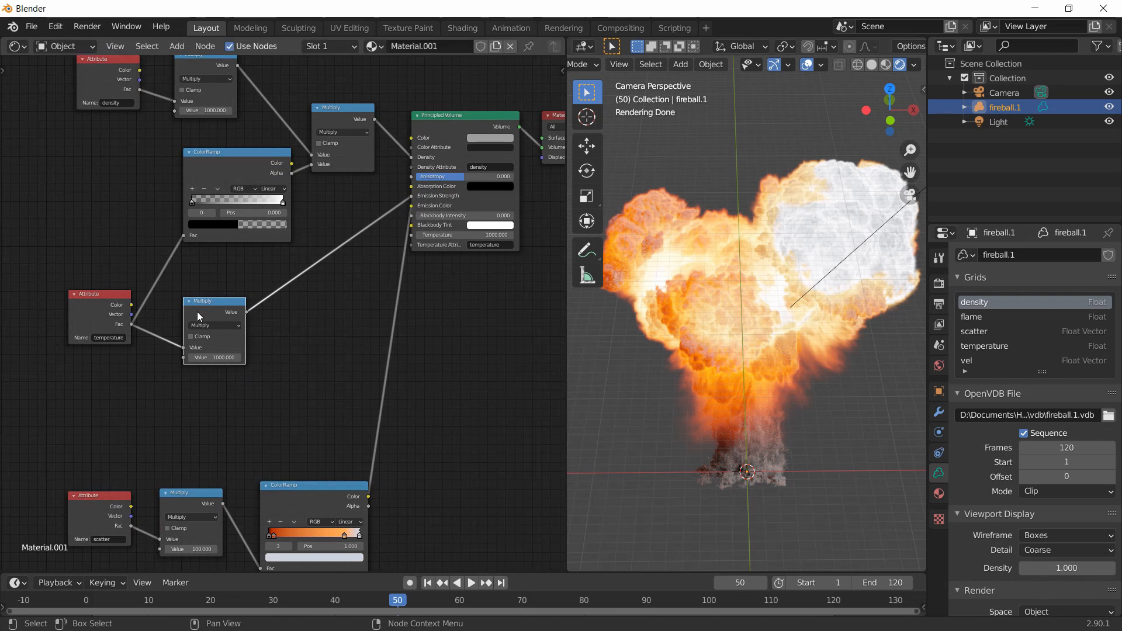
middle_click_drag(172, 450, 177, 399)
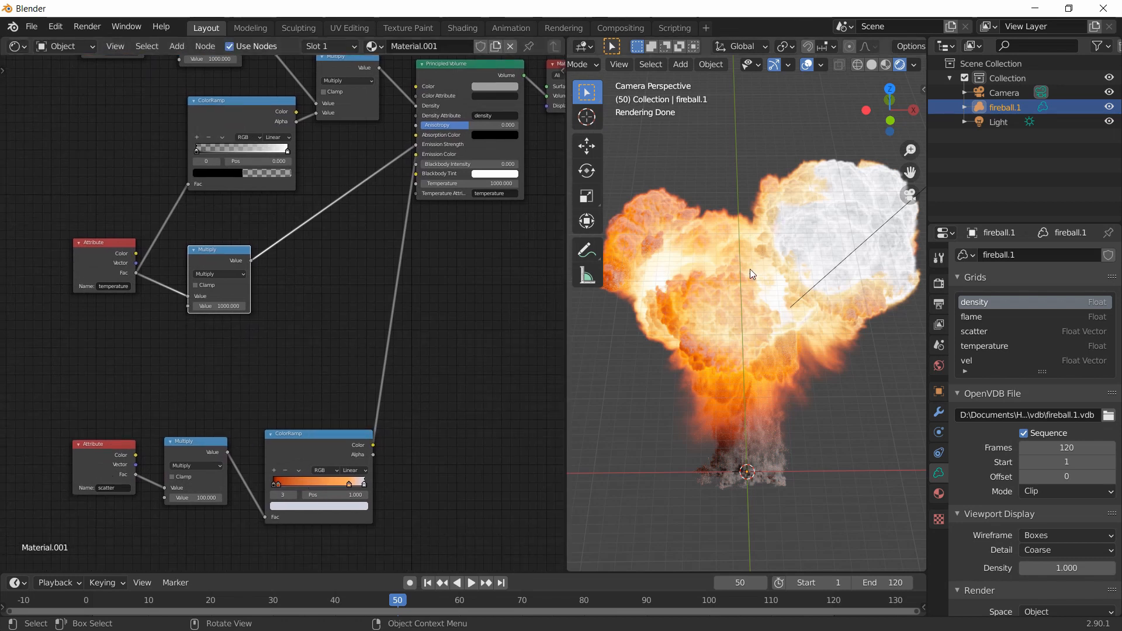
middle_click_drag(313, 343, 316, 361)
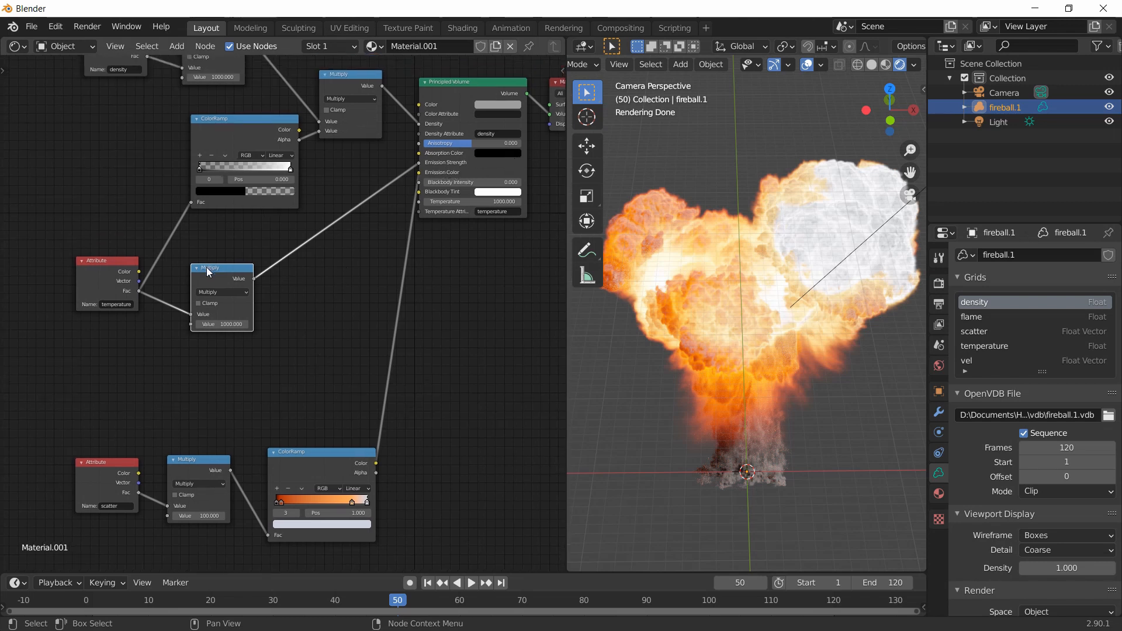
key("ctrl+c")
key("ctrl+v")
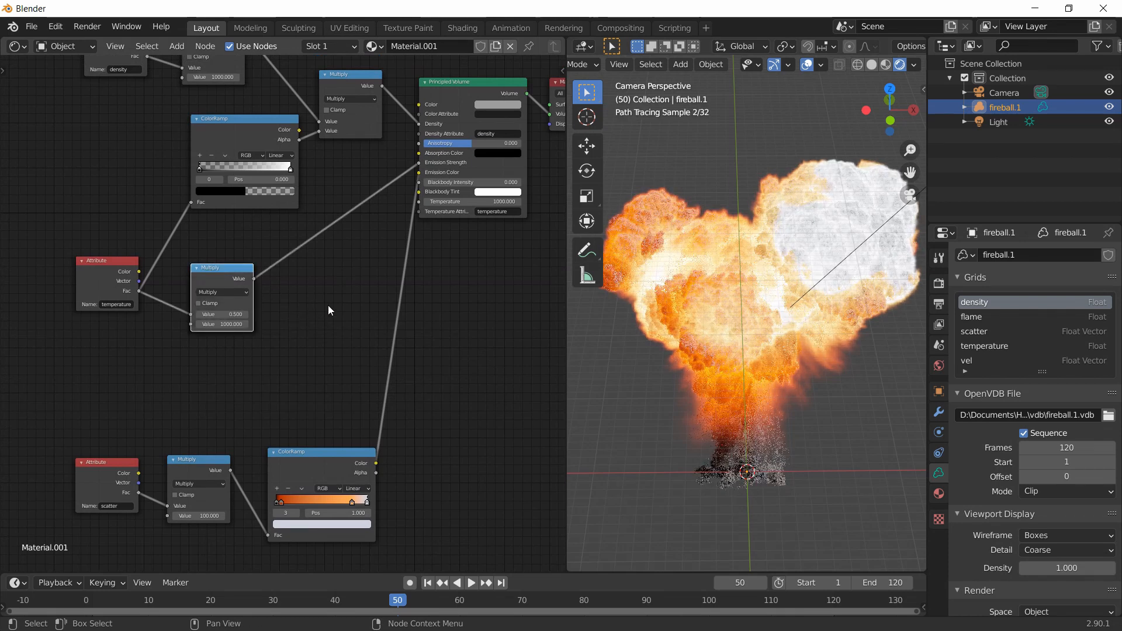
key("x")
scroll(310, 332, "down", 5)
scroll(310, 332, "up", 4)
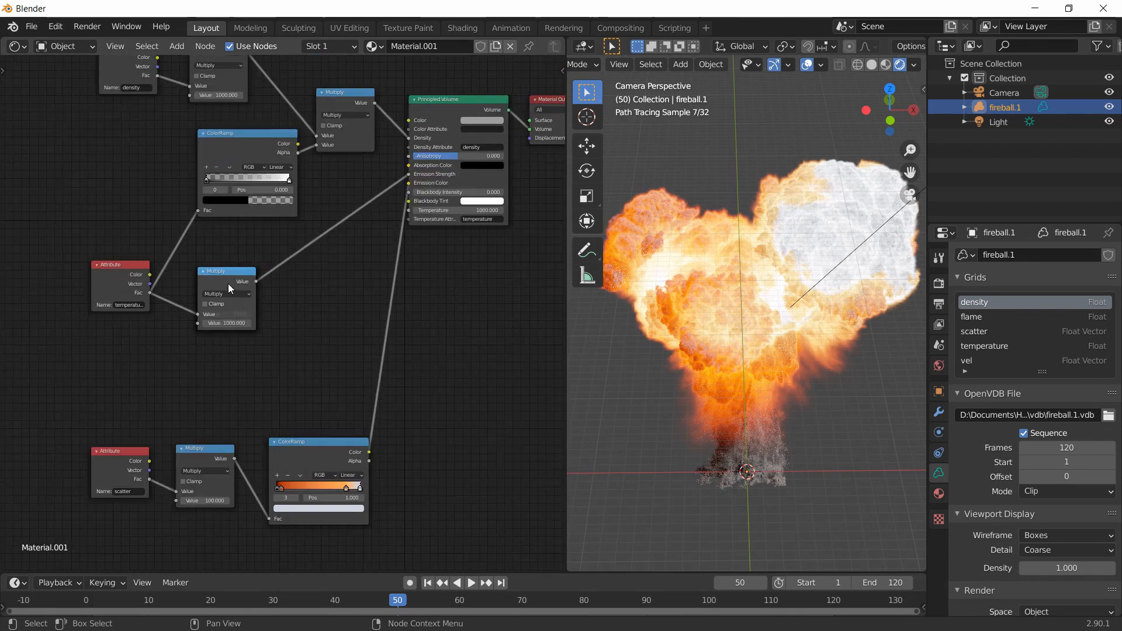
left_click_drag(228, 282, 225, 351)
- Insert the copied Multiply node between the temperature Multiply and Emission Strength, and connect the scatter Attribute's Fac to its second value
left_click_drag(296, 279, 239, 266)
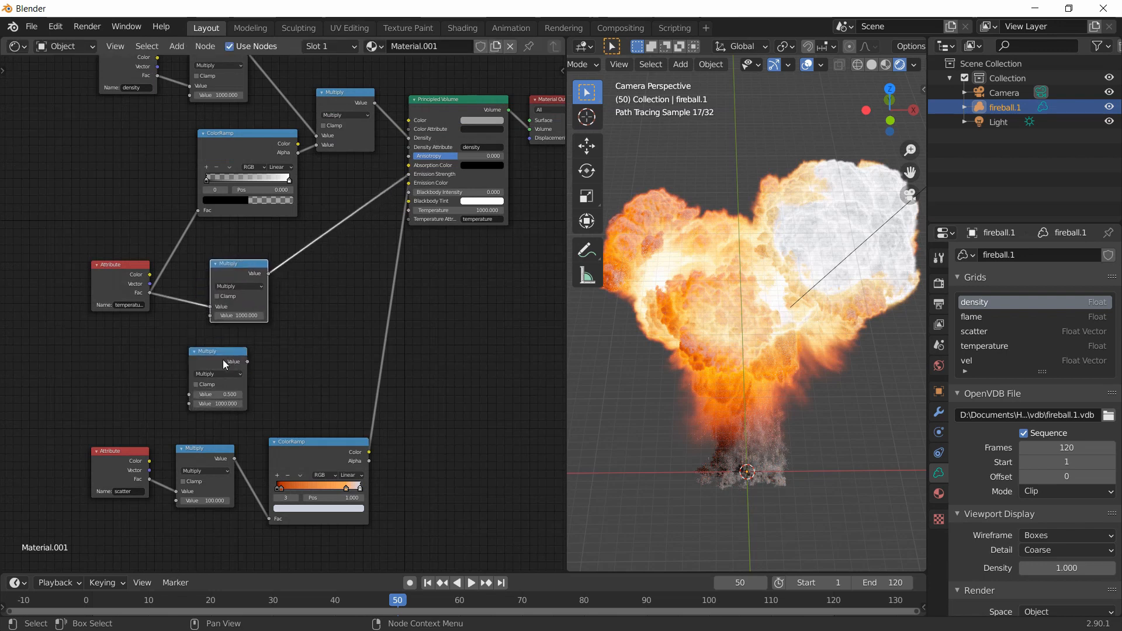
left_click_drag(222, 360, 334, 248)
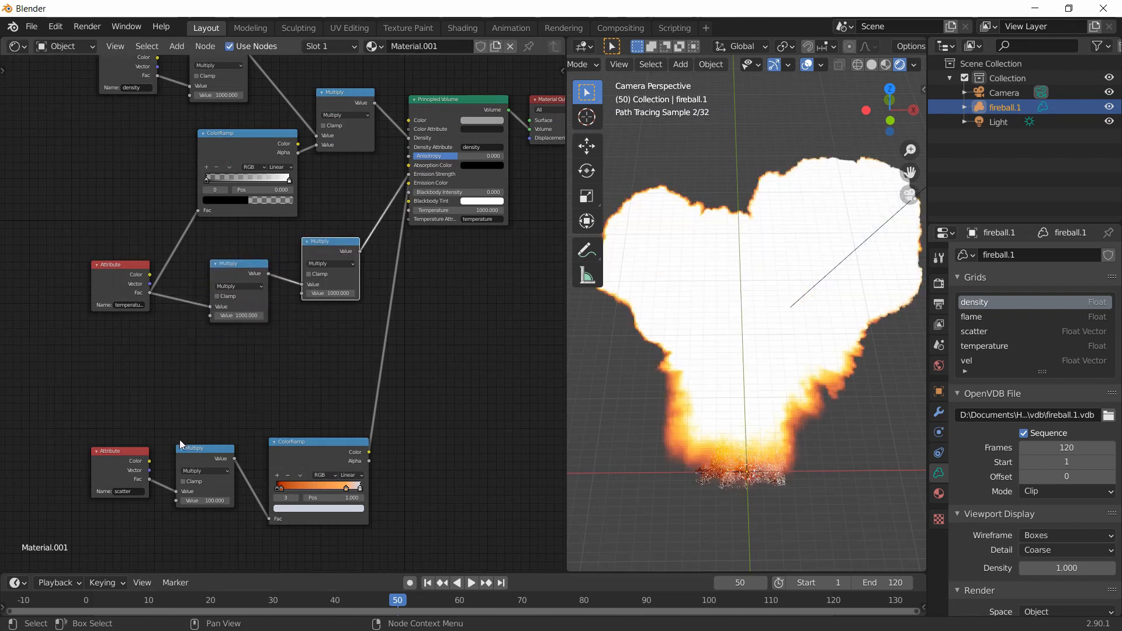
left_click_drag(149, 477, 302, 294)
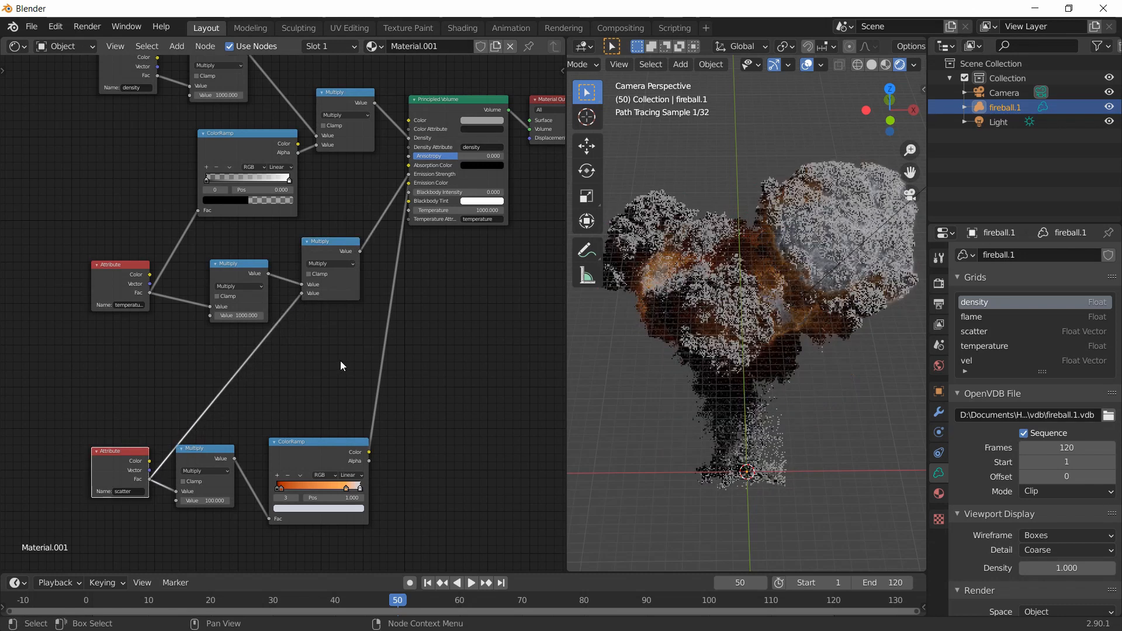
left_click_drag(233, 266, 215, 263)
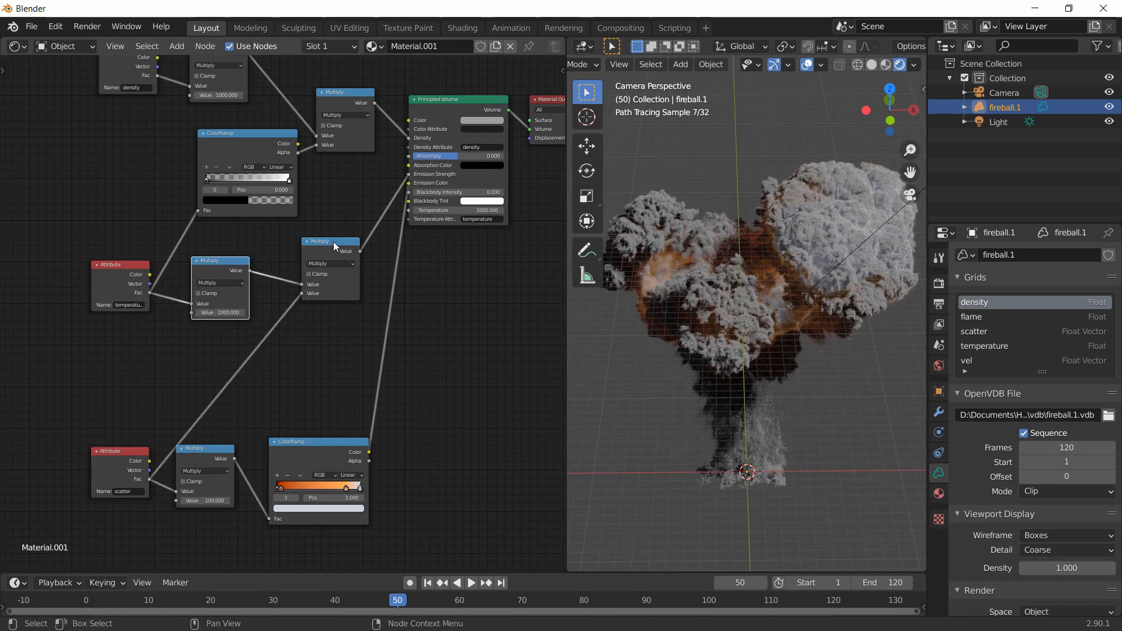
- Bring the combining Multiply node closer to the temperature Multiply, and insert a Math node set to Multiply on its link from the scatter Attribute
left_click_drag(333, 241, 308, 259)
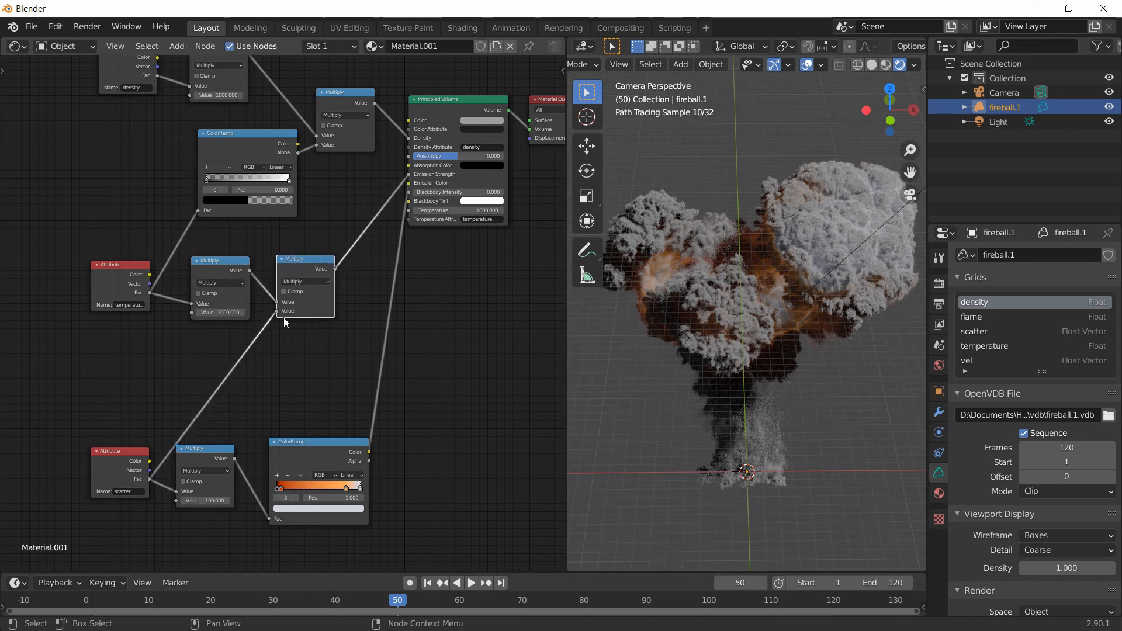
key("shift+a")
left_click(264, 378)
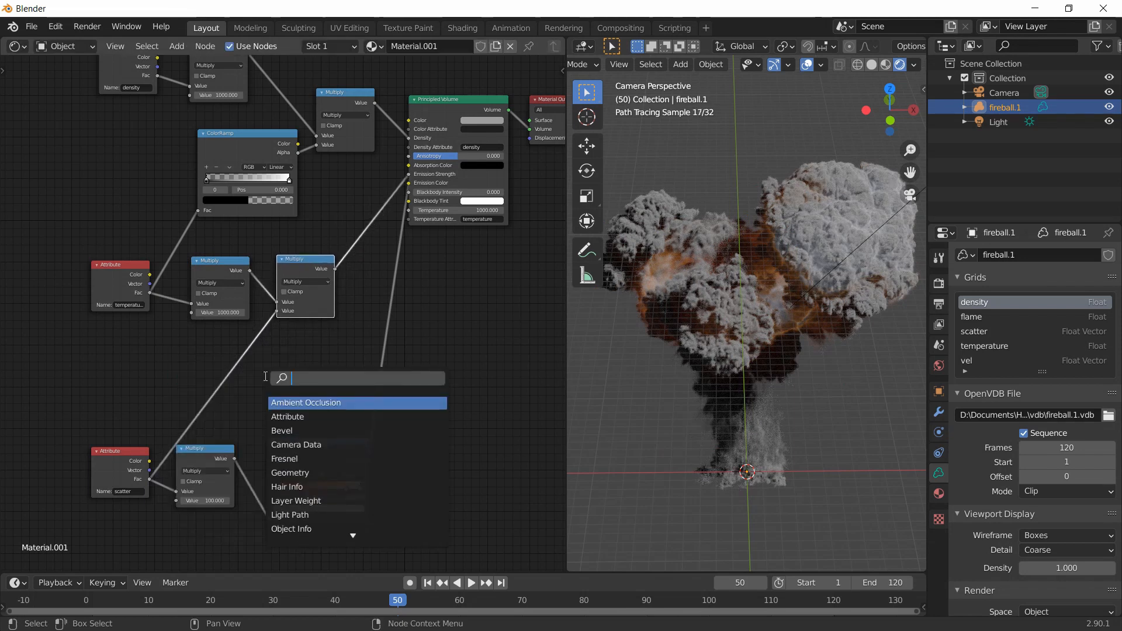
type("math")
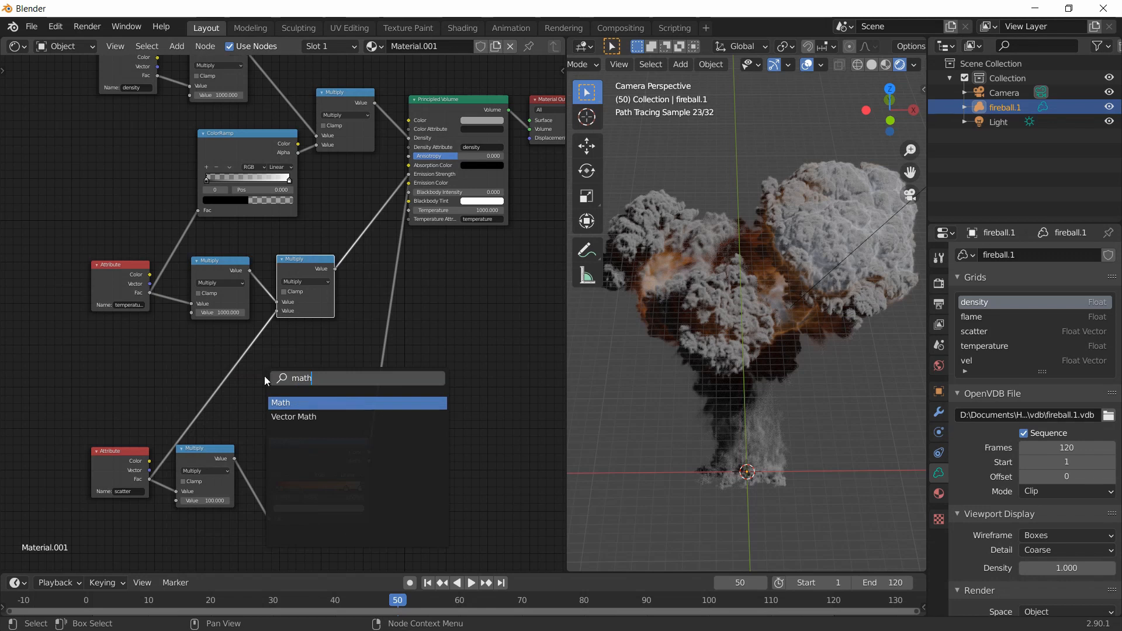
key("Return")
left_click(186, 355)
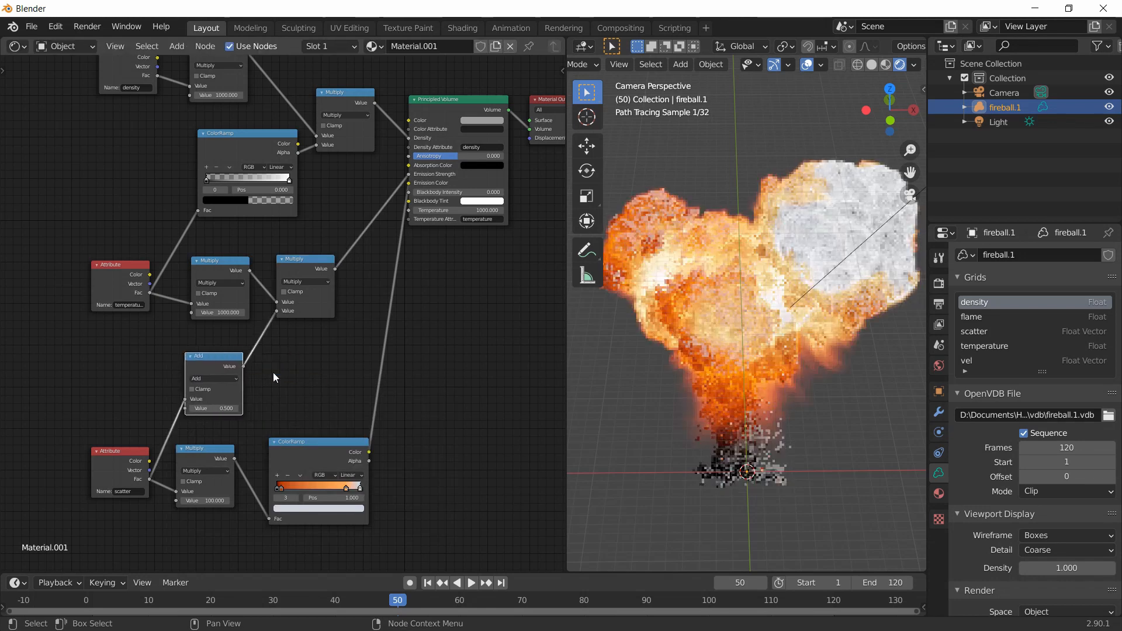
left_click(219, 380)
left_click(215, 428)
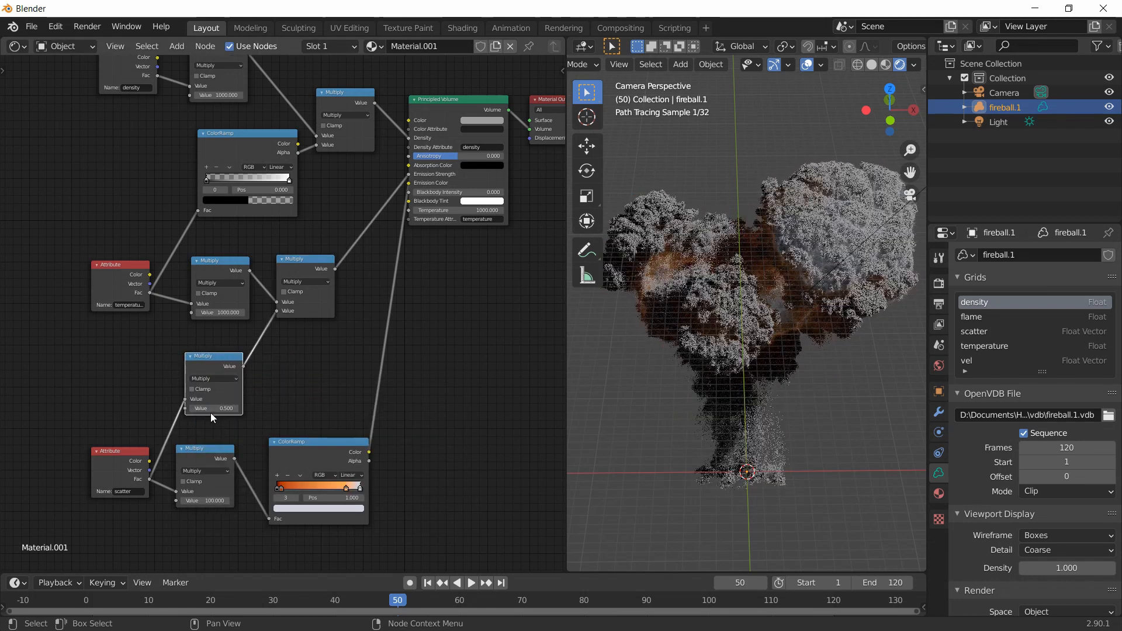
- Try values of 100, 1 and 10 in the new scatter Multiply node, and return it to 100
left_click(211, 411)
type("100")
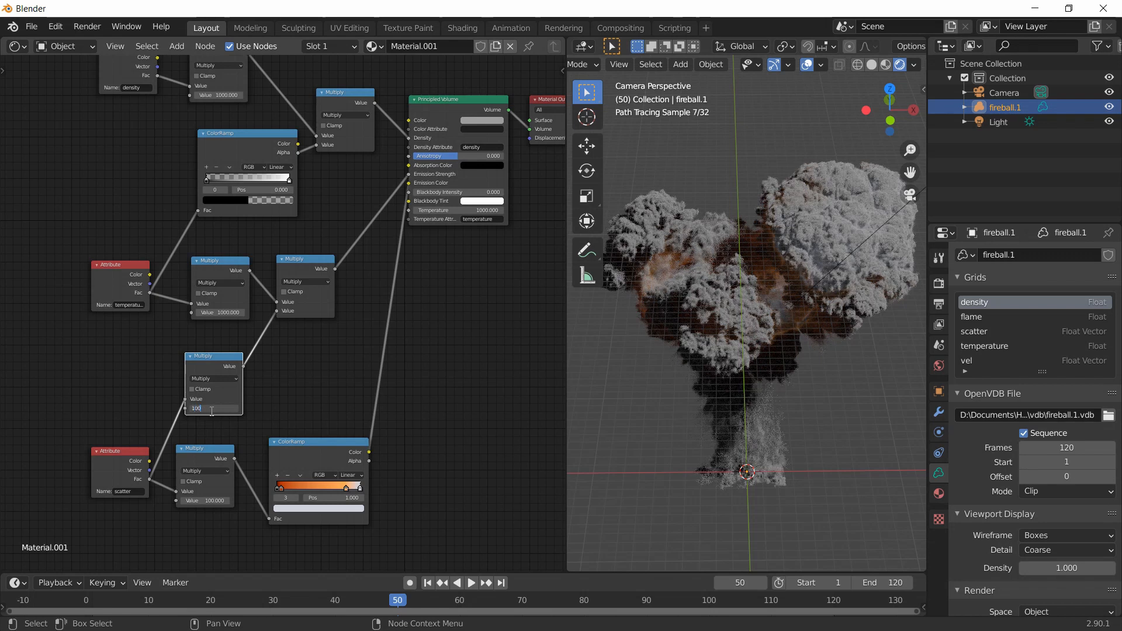
key("Return")
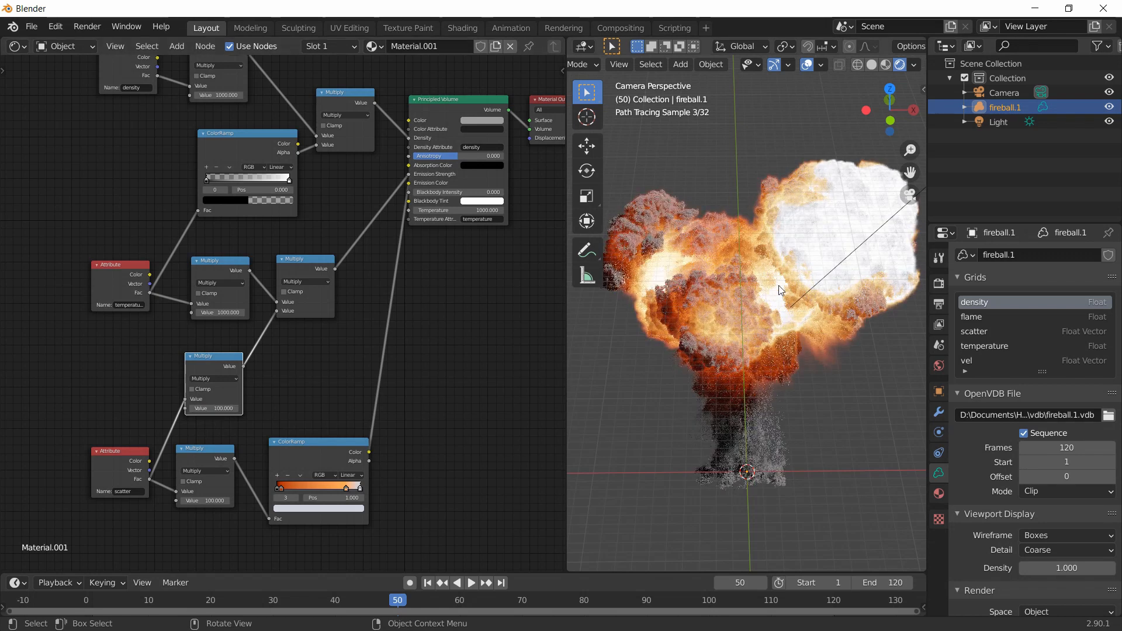
double_click(222, 407)
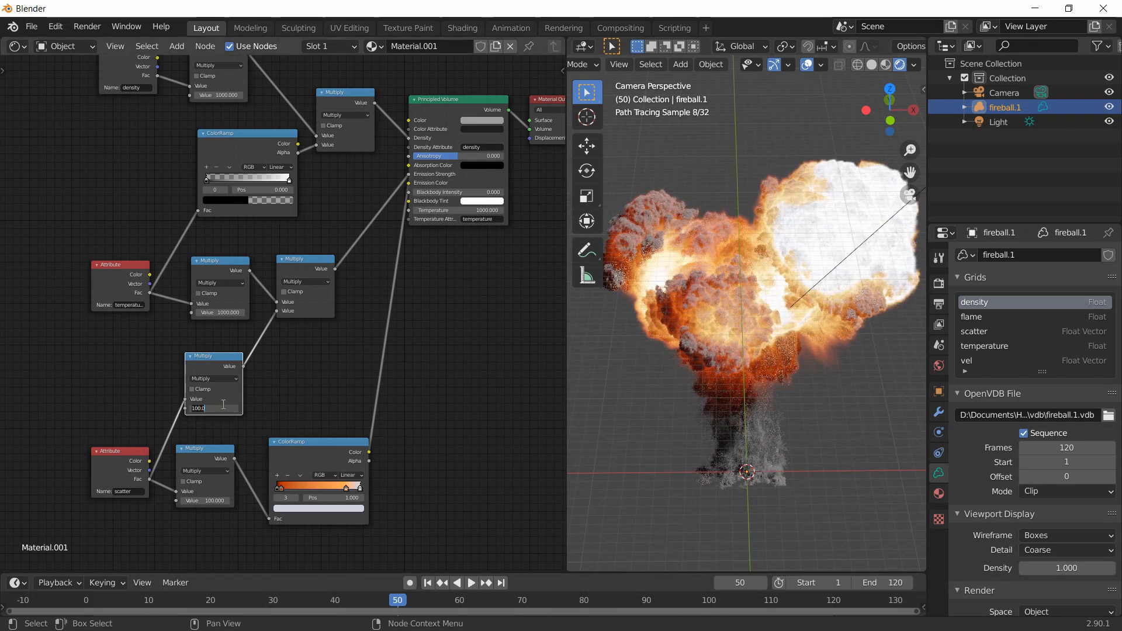
type("2")
key("Return")
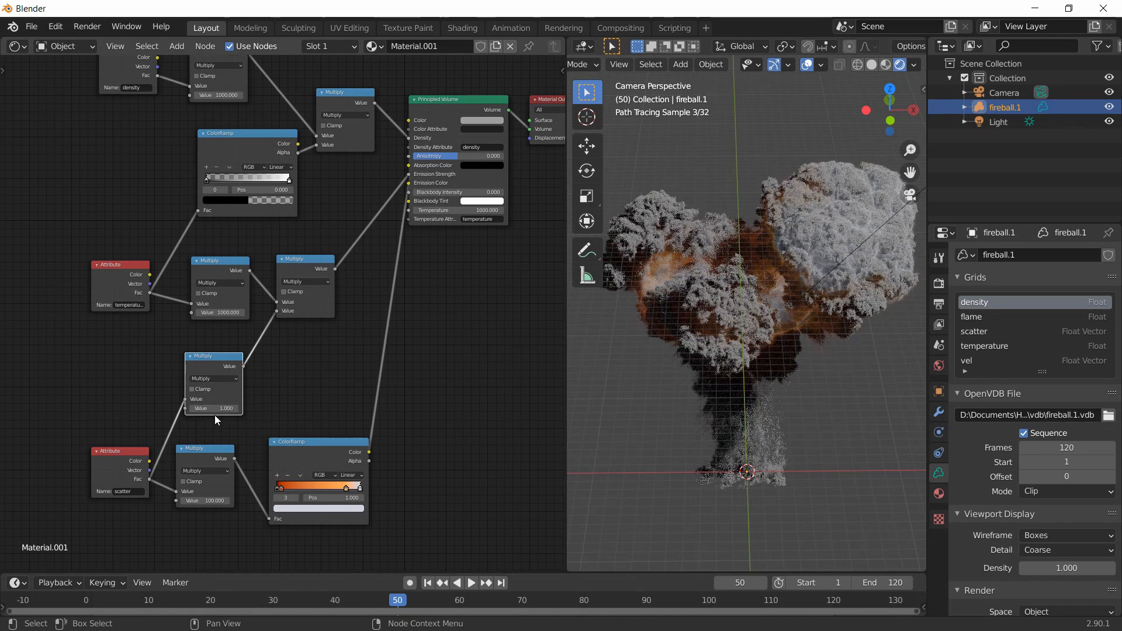
double_click(215, 413)
type("100")
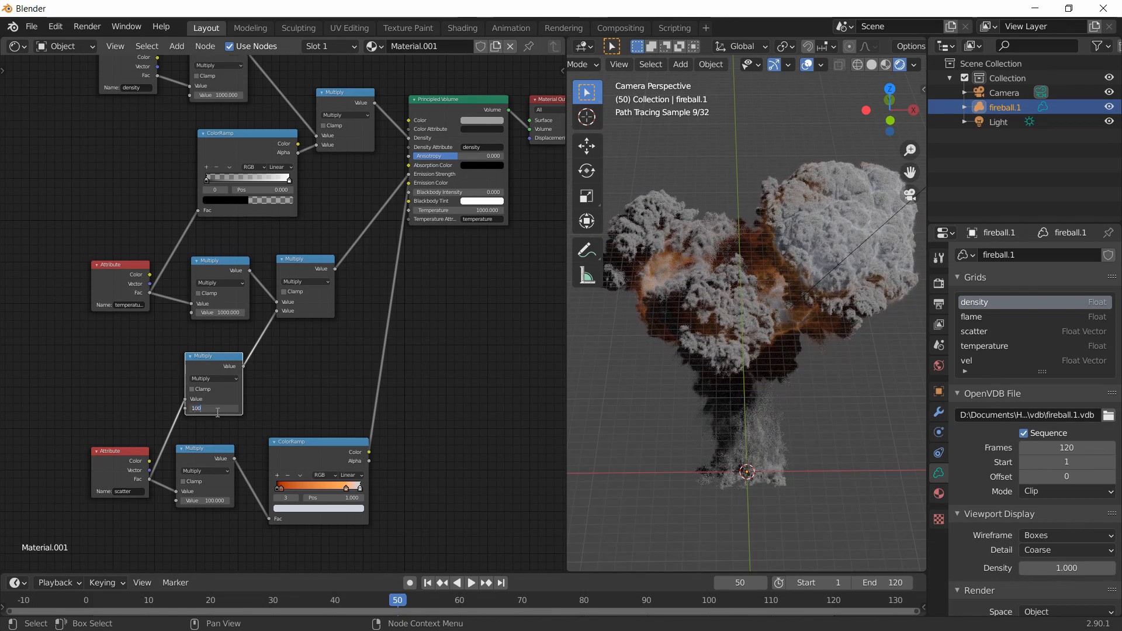
key("Return")
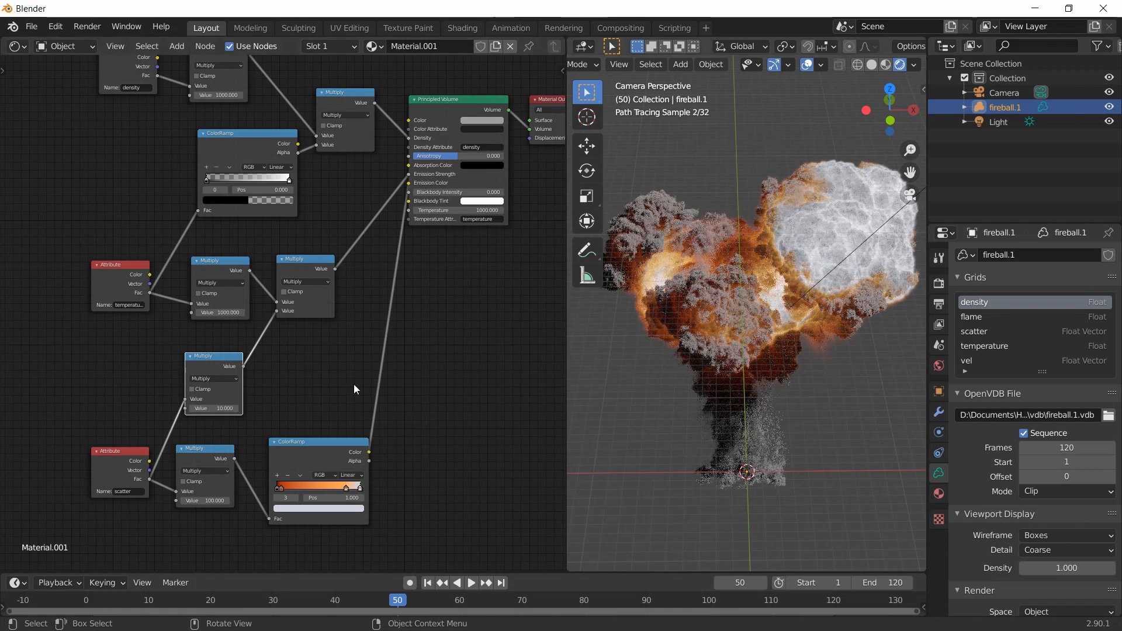
double_click(215, 407)
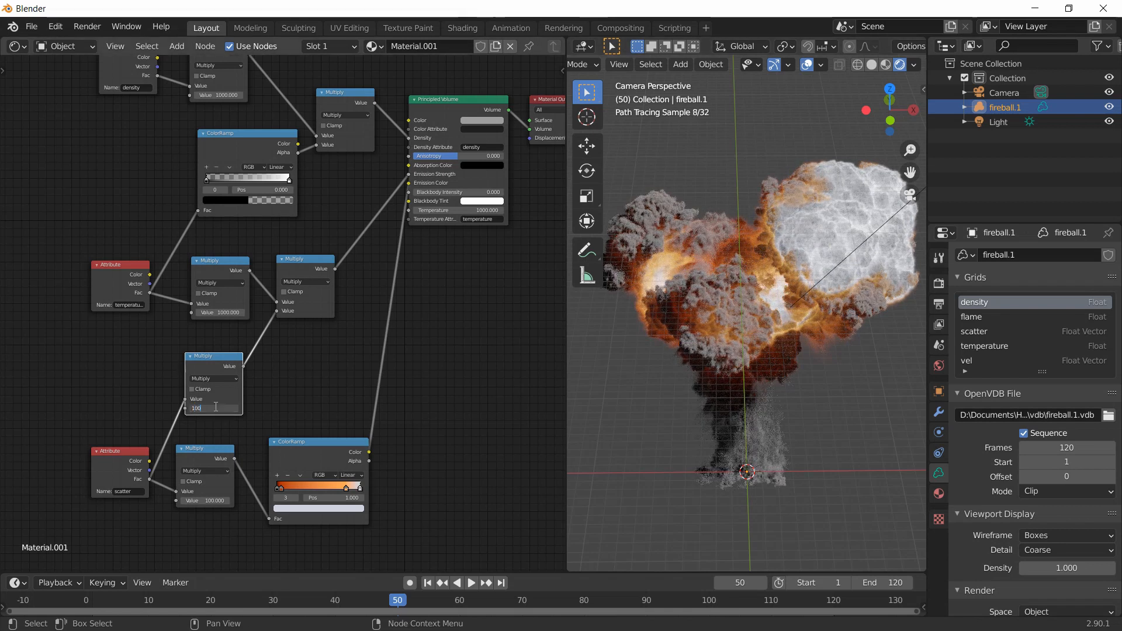
key("Return")
- Set the value of the Multiply node between the scatter Attribute and the combining Multiply to 1000
double_click(216, 407)
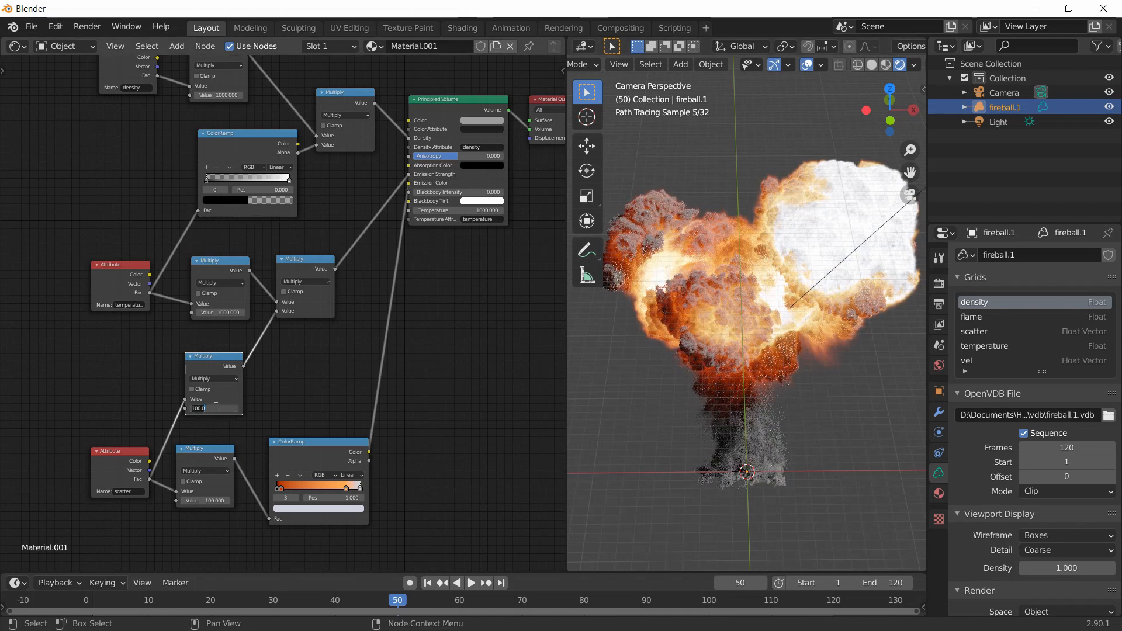
type("1000")
key("Return")
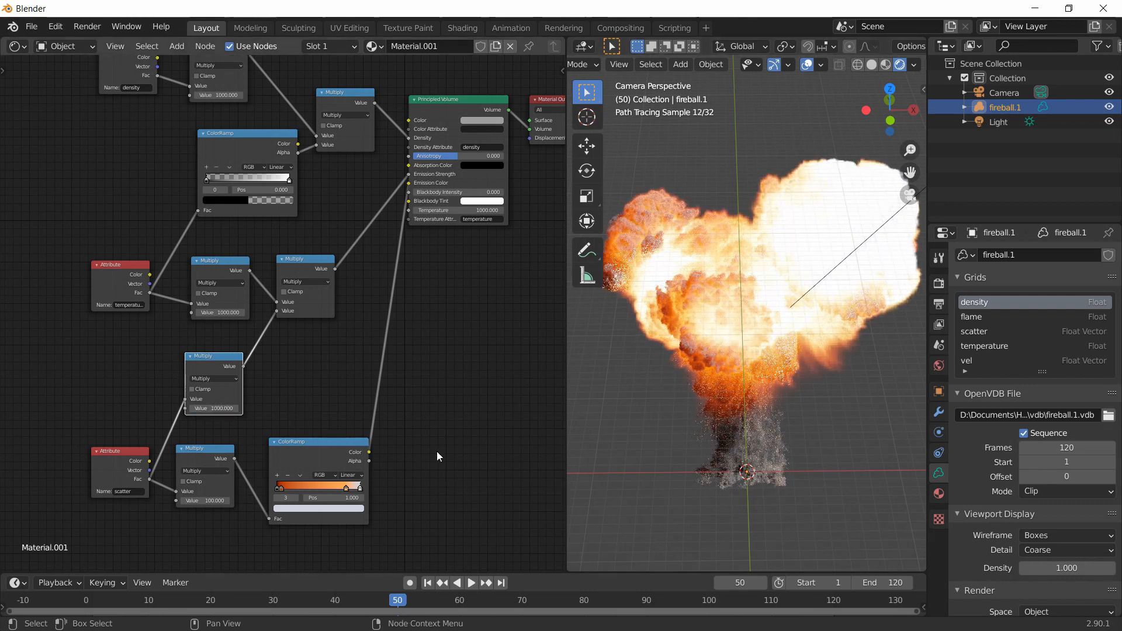
- Shift the orange ColorRamp slightly away from the scatter Multiply, and enable Clamp on the temperature Attribute's Multiply node
middle_click_drag(436, 451, 436, 412)
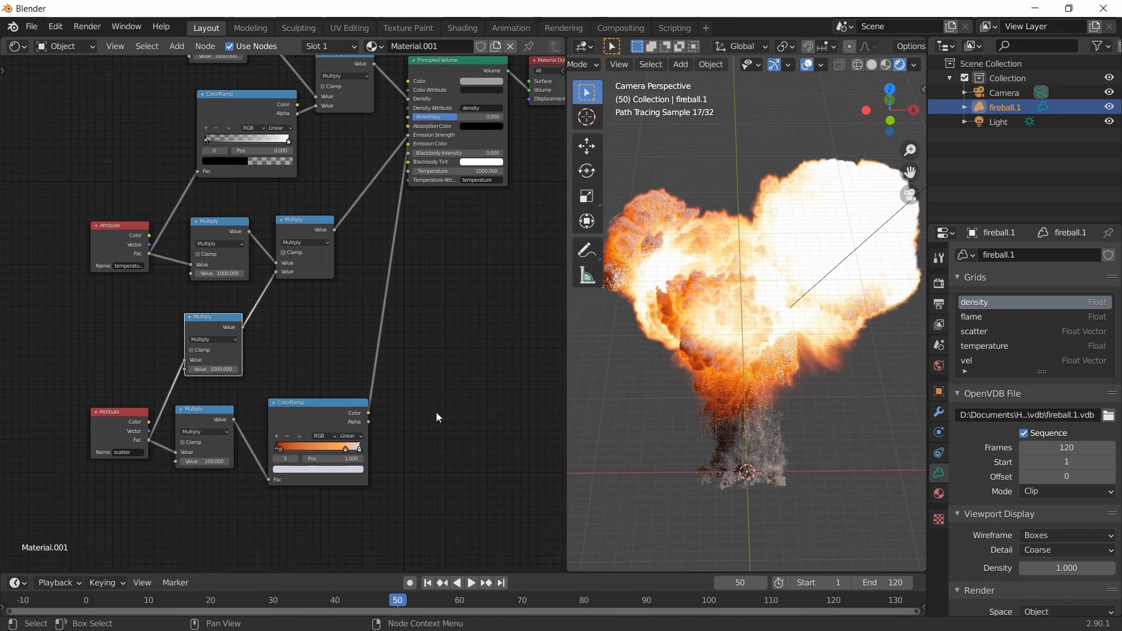
left_click_drag(326, 403, 348, 403)
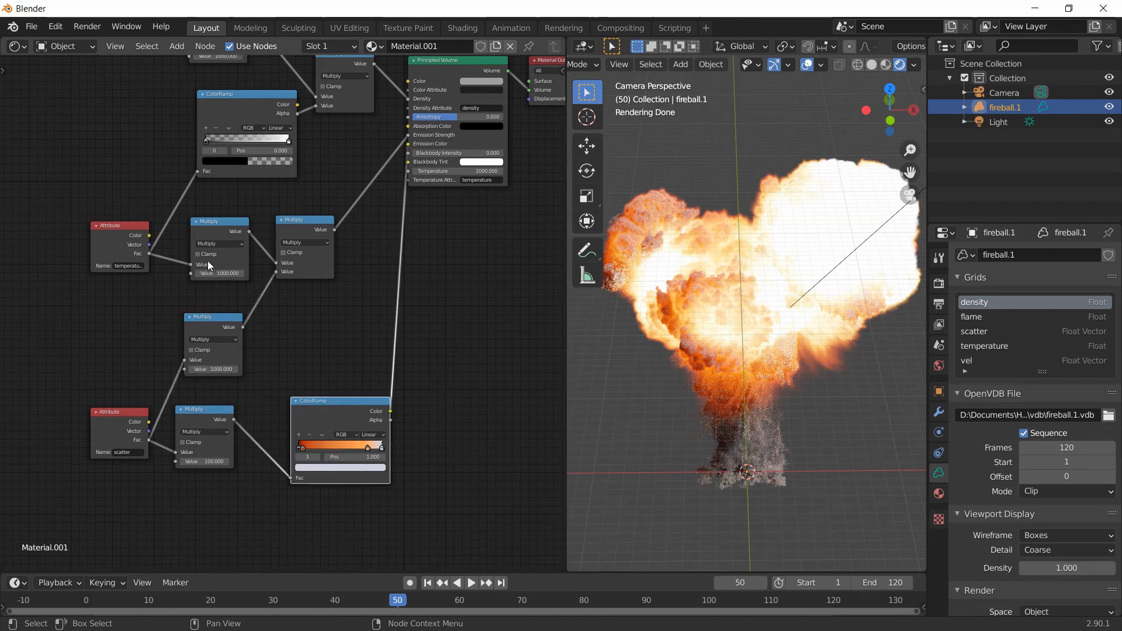
scroll(208, 261, "up", 2)
left_click(157, 227)
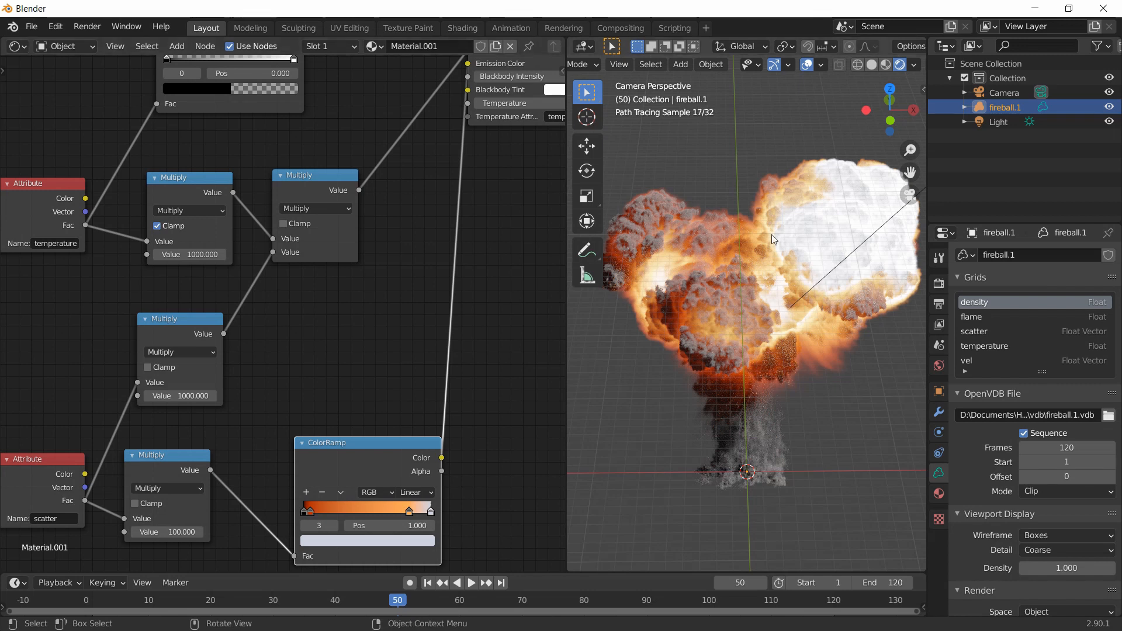
- Try a value of 1 in the clamped temperature Multiply node, and restore it to 1000
left_click(177, 254)
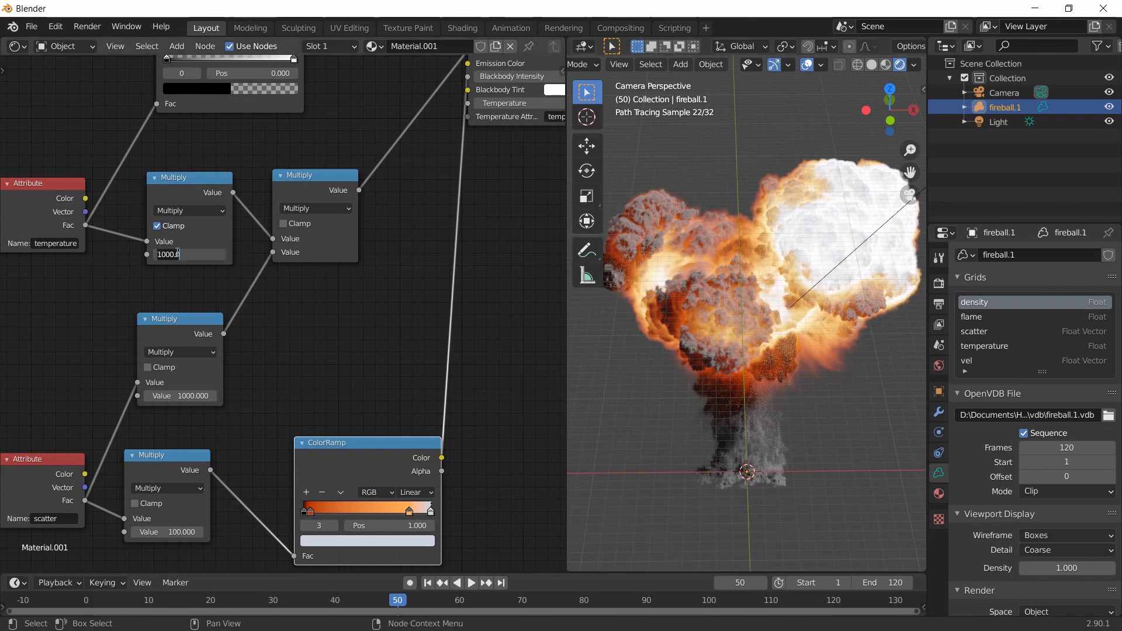
type("1")
key("Return")
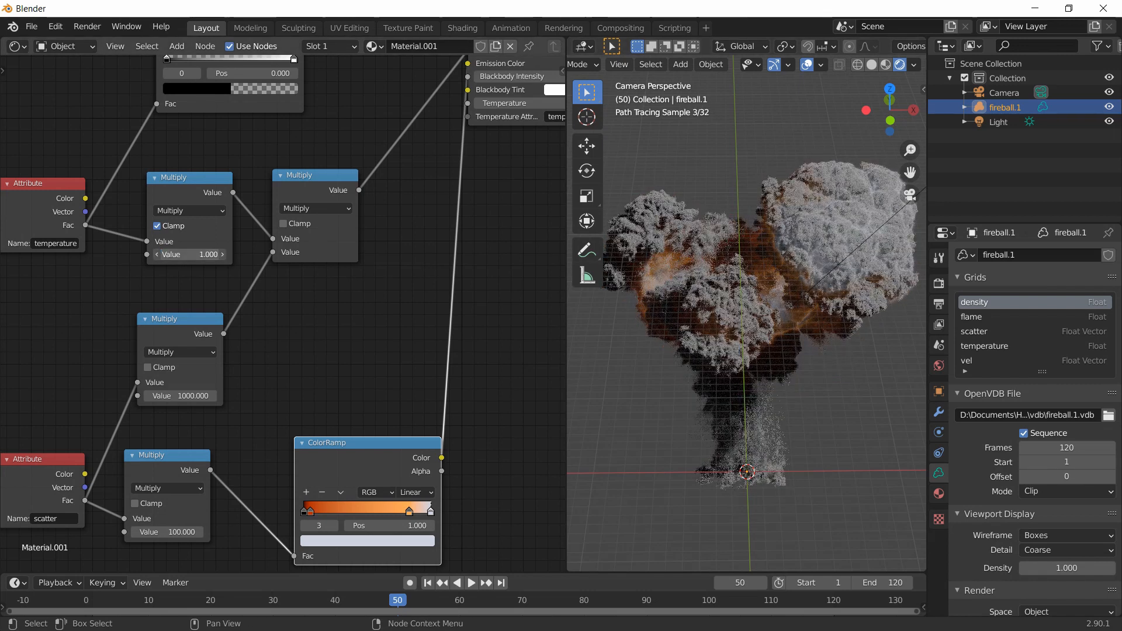
left_click(180, 253)
key("Return")
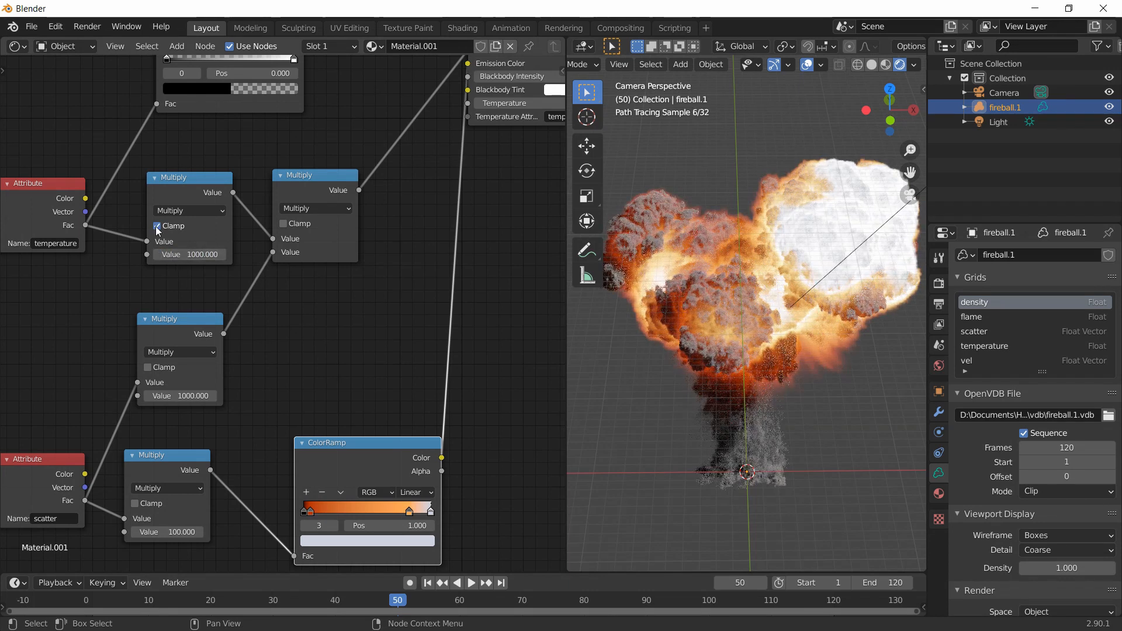
- Move the Principled Volume and Material Output nodes together, and the orange ColorRamp, farther from the Multiply nodes to make room
scroll(260, 272, "down", 1)
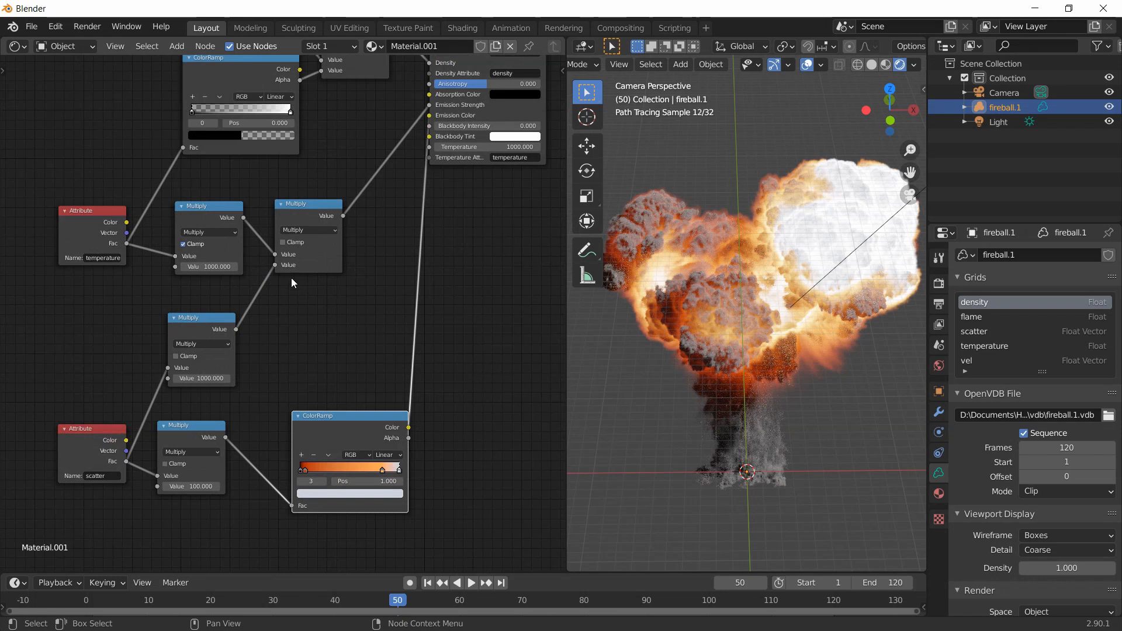
scroll(289, 293, "down", 1)
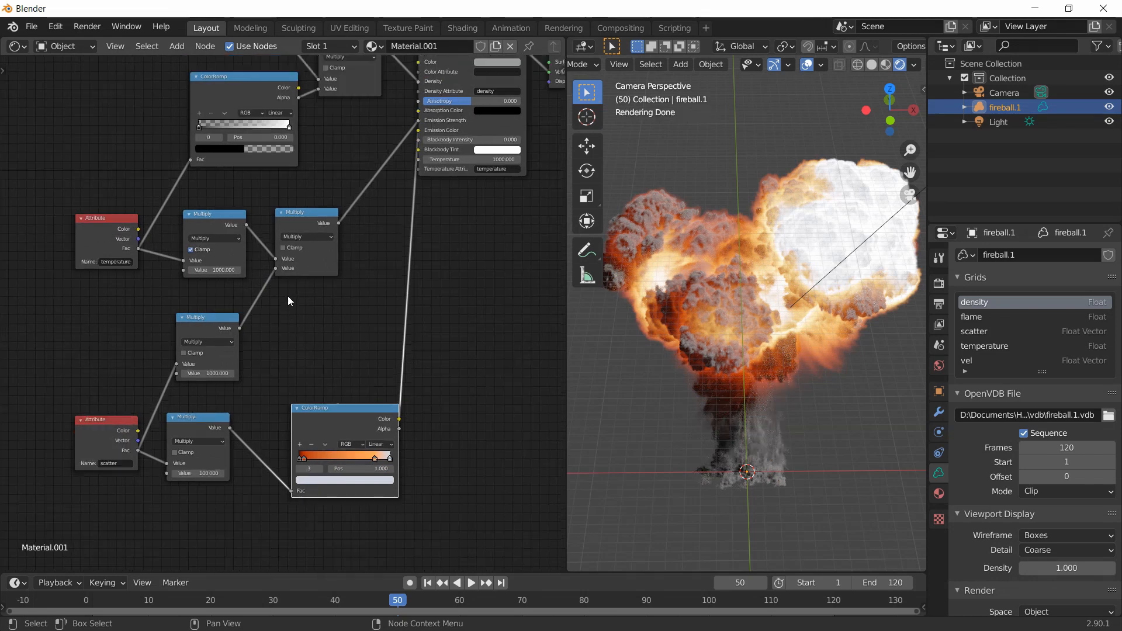
middle_click_drag(302, 329, 294, 355)
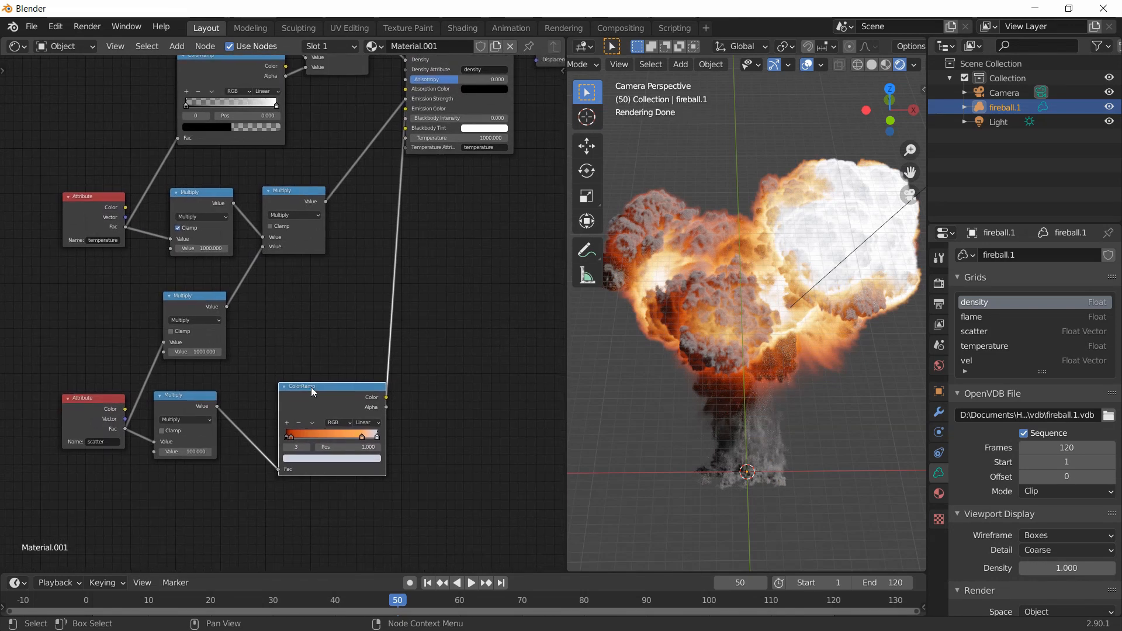
left_click_drag(311, 386, 327, 387)
scroll(422, 298, "down", 1)
middle_click_drag(422, 298, 423, 381)
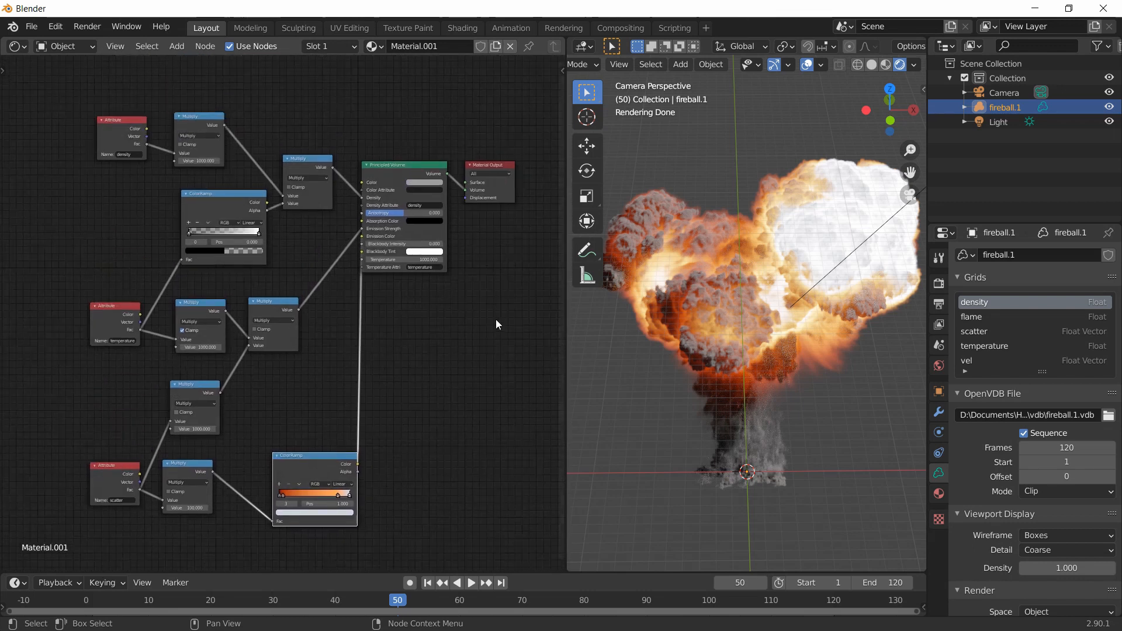
left_click_drag(526, 325, 360, 129)
left_click_drag(378, 170, 445, 158)
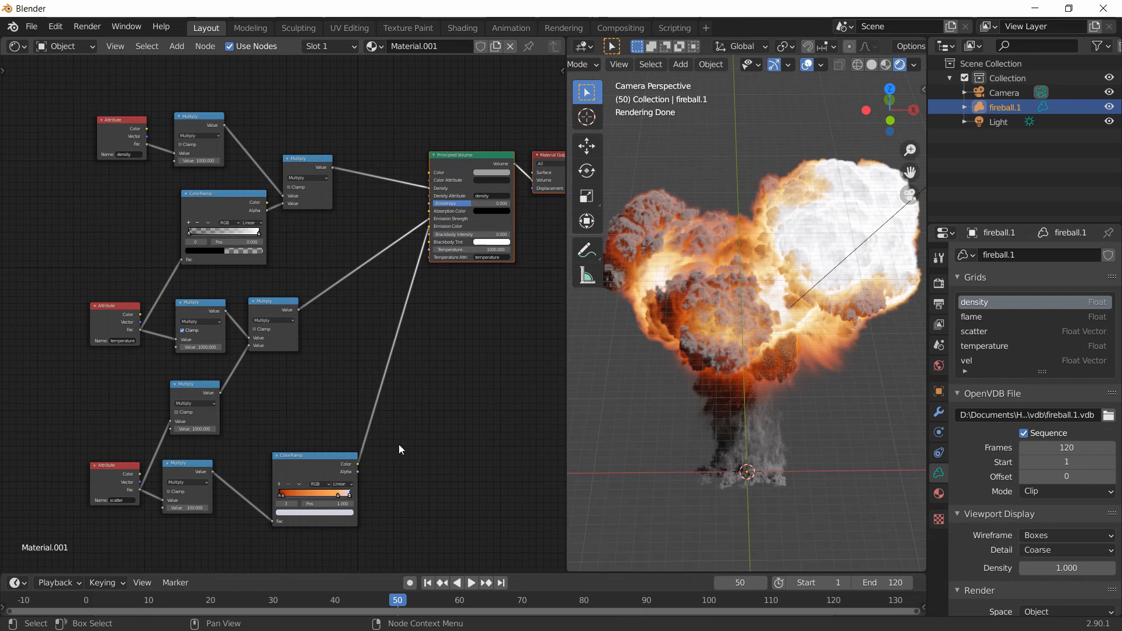
middle_click_drag(419, 458, 419, 415)
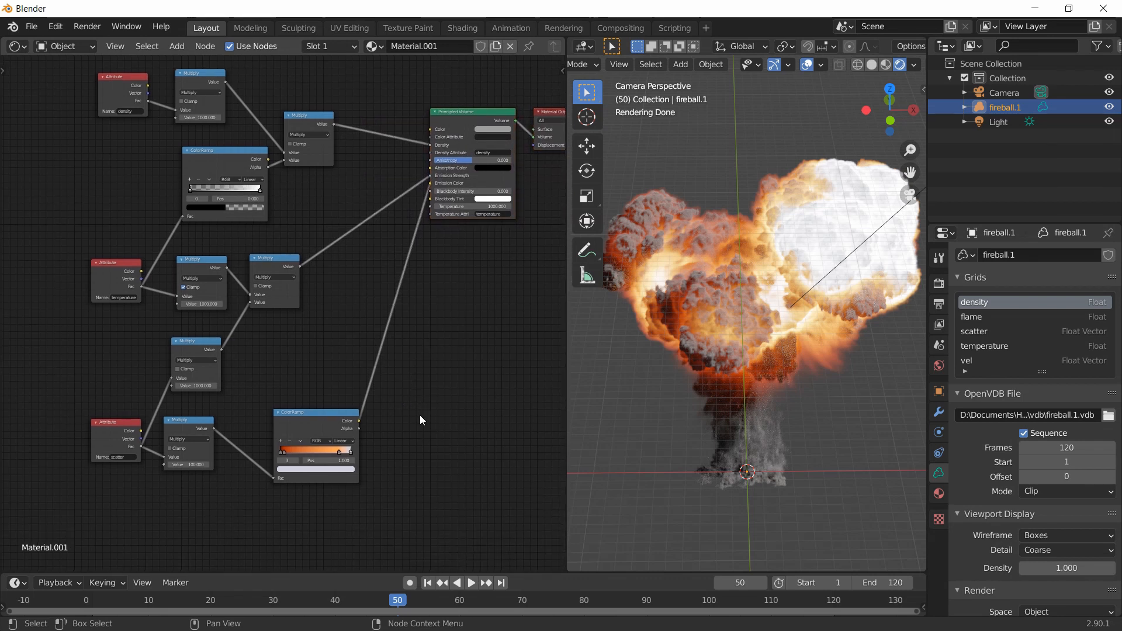
left_click_drag(303, 419, 348, 416)
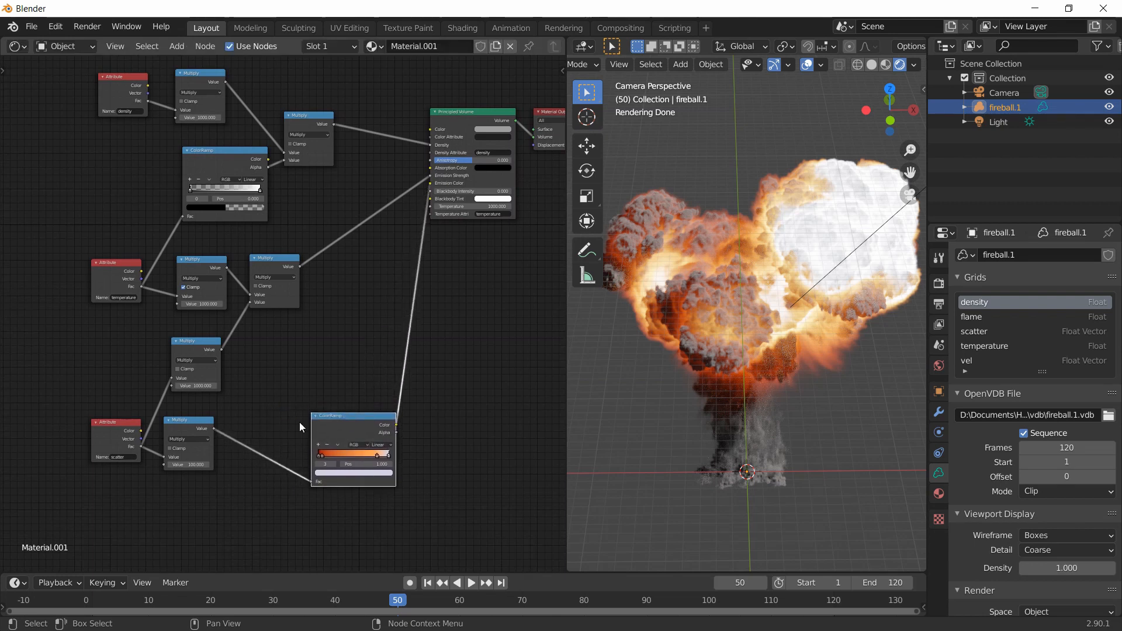
- Insert a Math node between the scatter Attribute's 100-value Multiply and the orange ColorRamp, and set it to Multiply
middle_click_drag(278, 423, 283, 387)
scroll(276, 422, "up", 1)
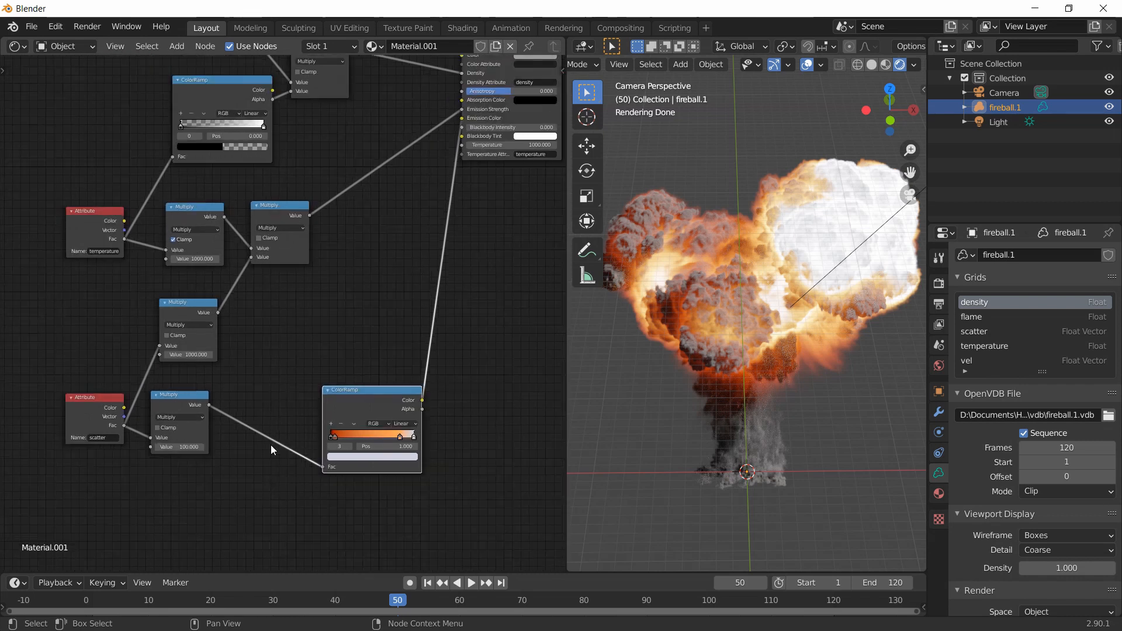
scroll(271, 464, "up", 2)
middle_click_drag(265, 478, 279, 402)
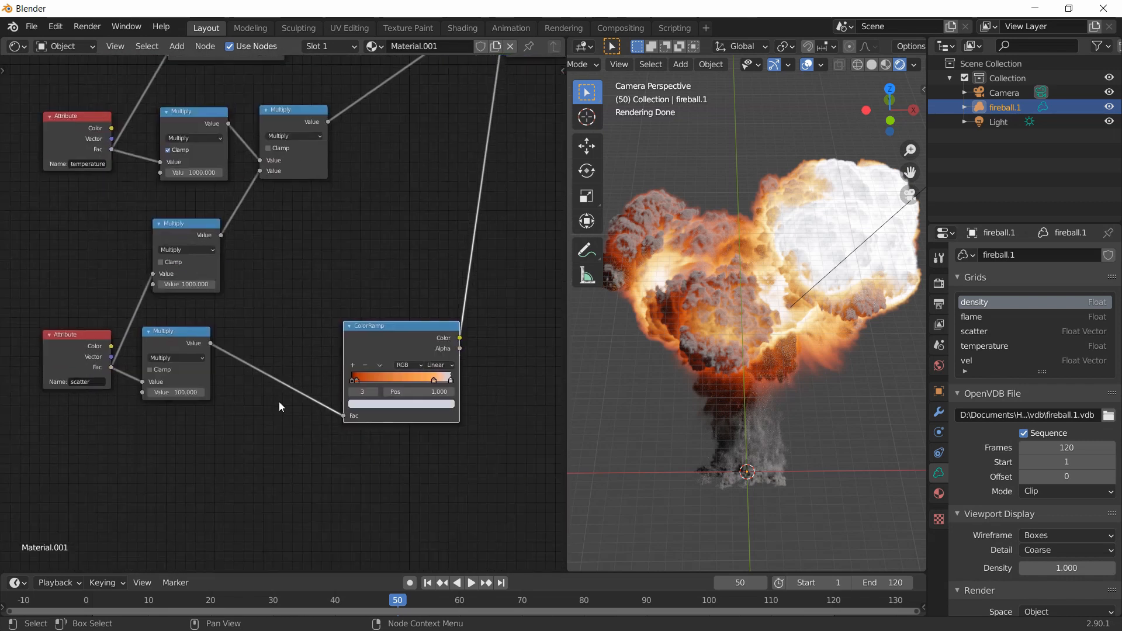
key("shift+a")
left_click(258, 426)
type("m")
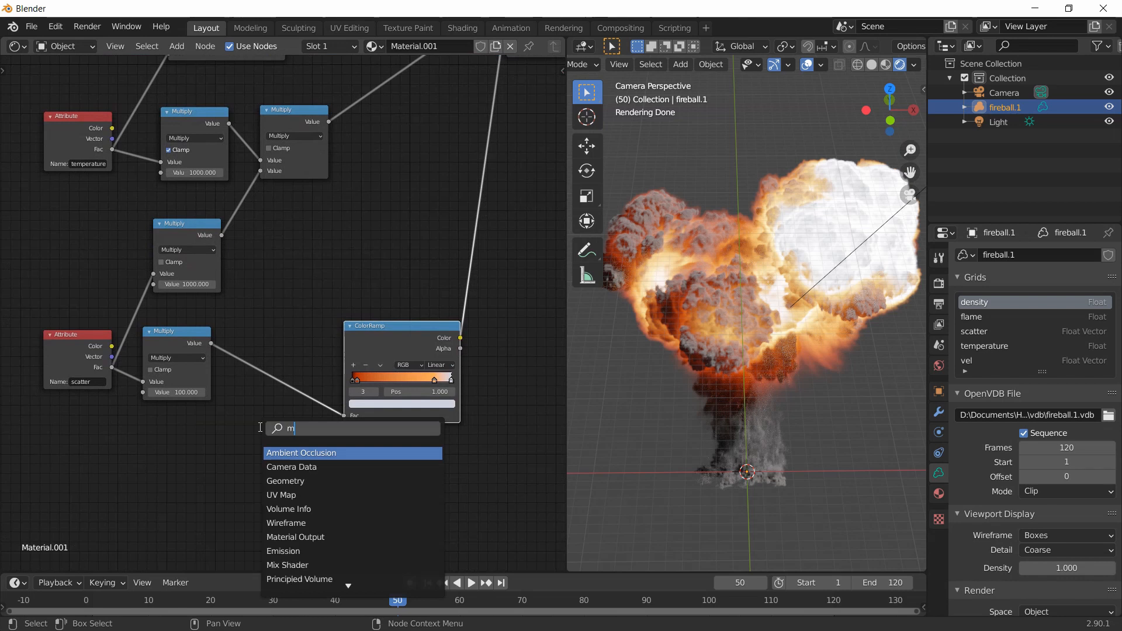
type("ath")
key("Return")
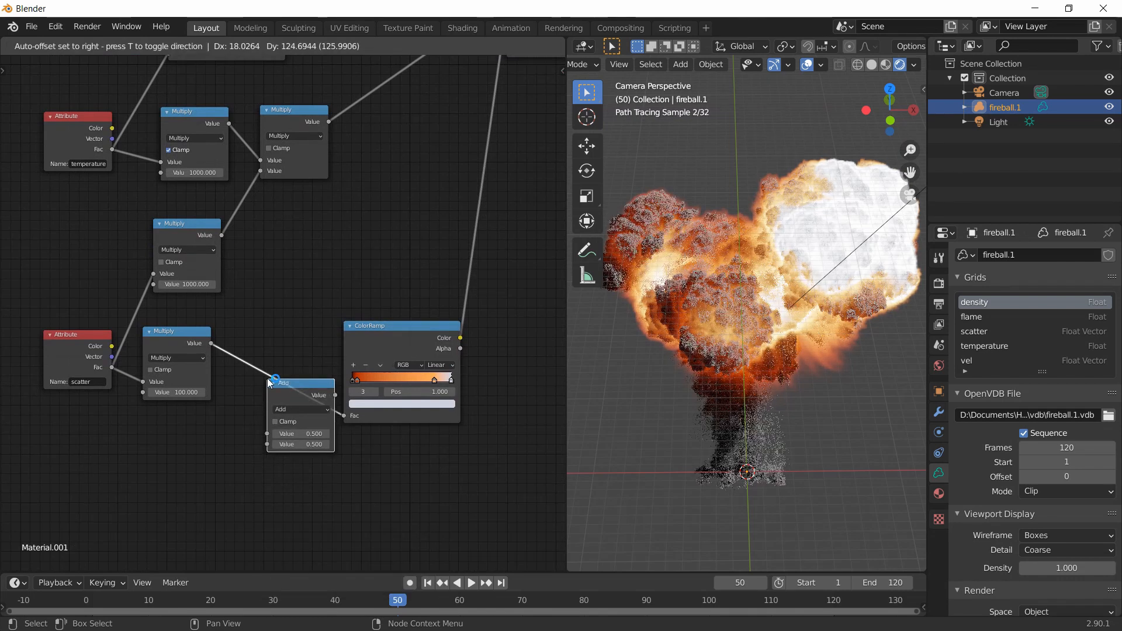
left_click(272, 451)
left_click(302, 411)
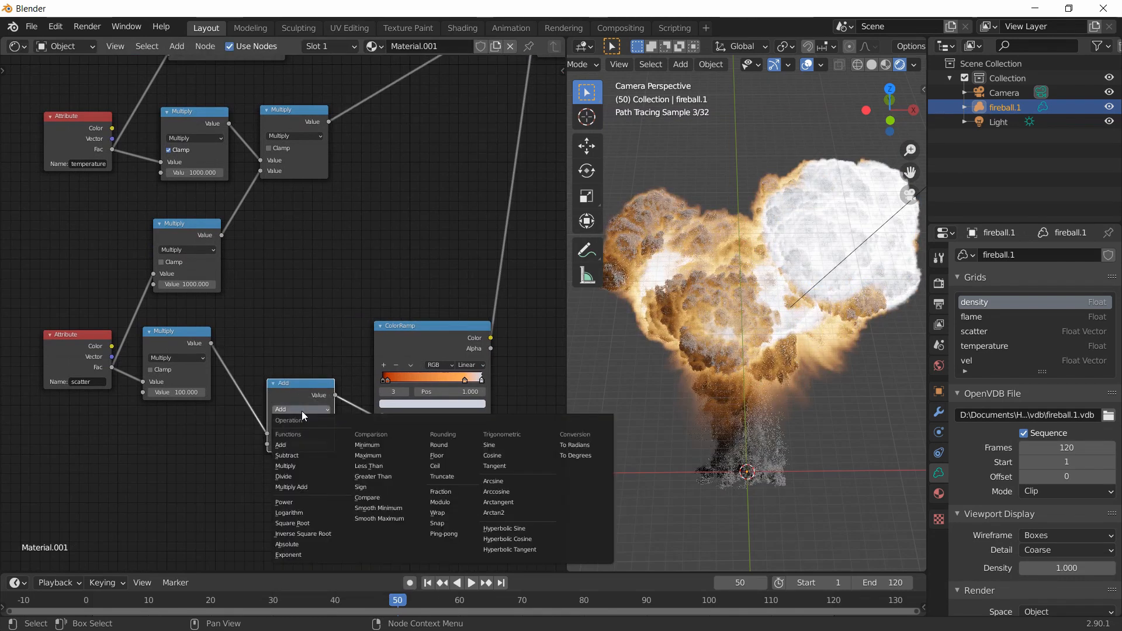
left_click(299, 468)
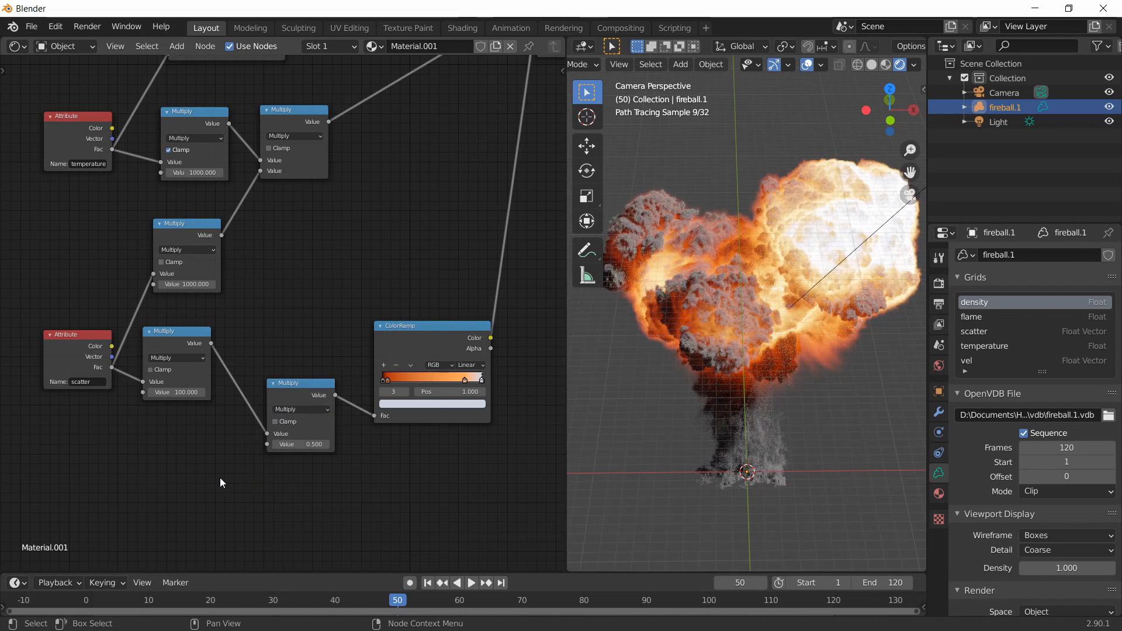
- Add a Fresnel node below the scatter nodes and connect its Fac to the second Value input of the Multiply feeding the orange ColorRamp
key("shift+a")
left_click(219, 448)
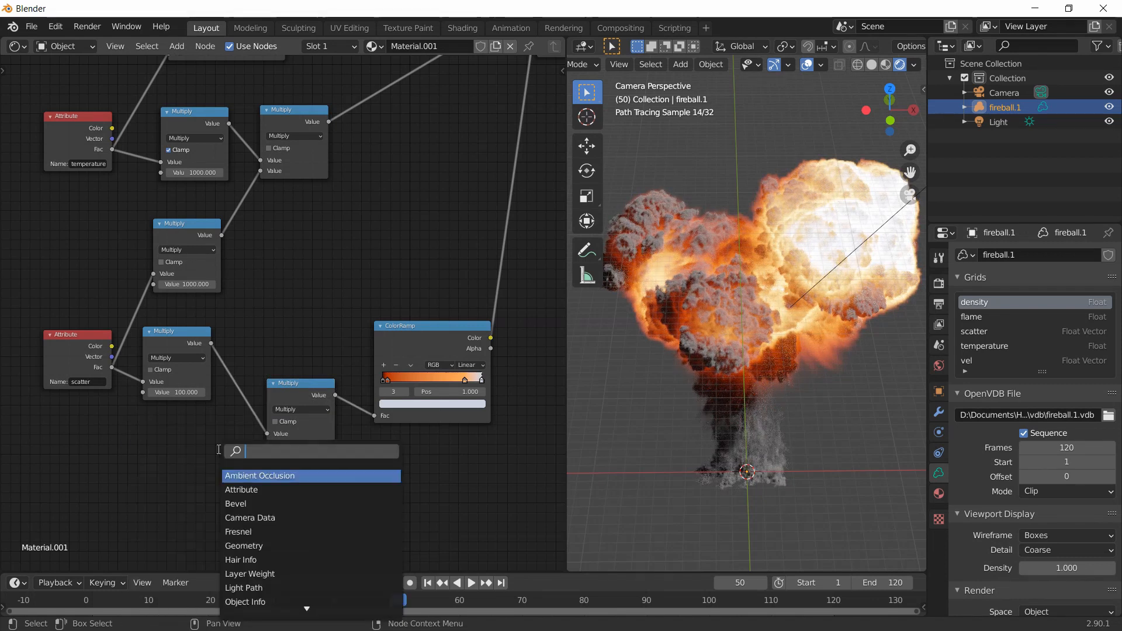
type("fres")
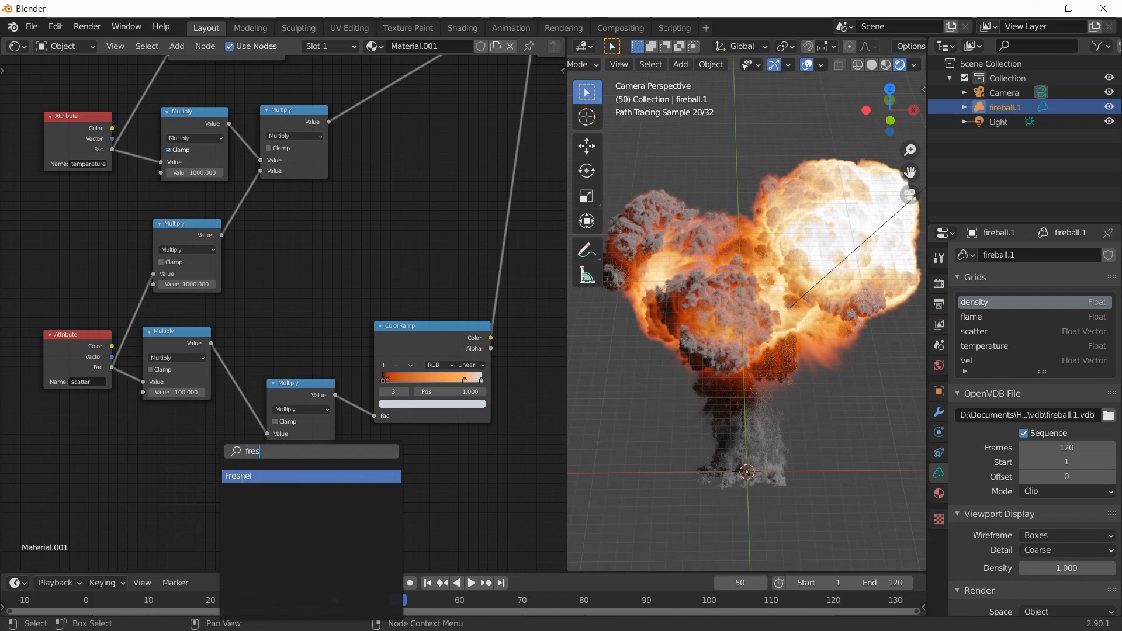
left_click(241, 477)
left_click(168, 470)
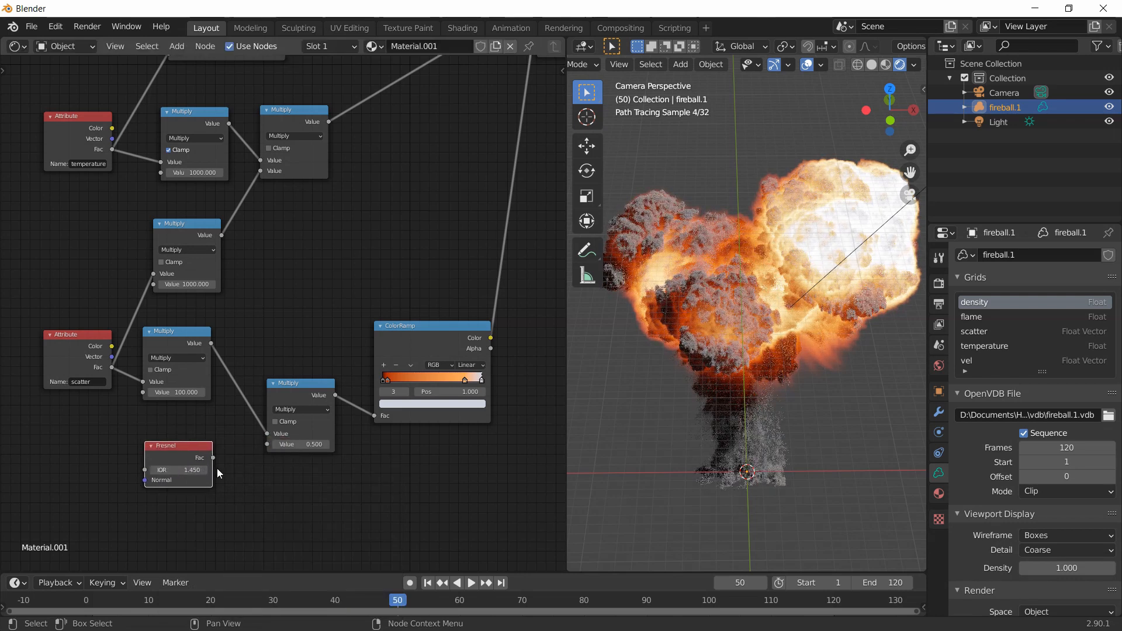
left_click_drag(214, 457, 267, 445)
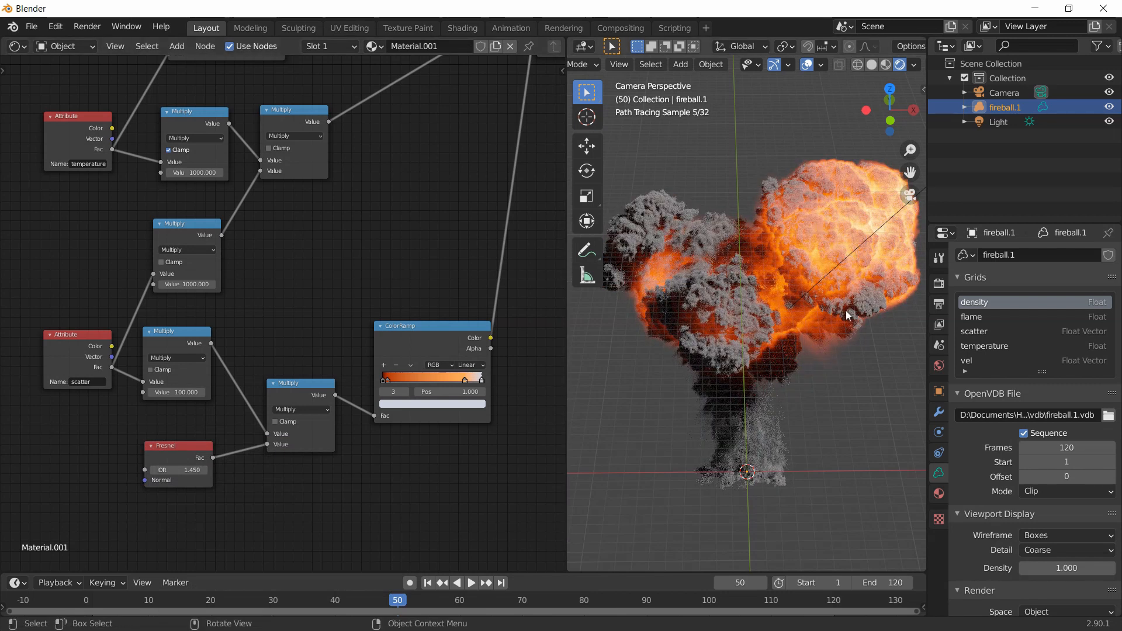
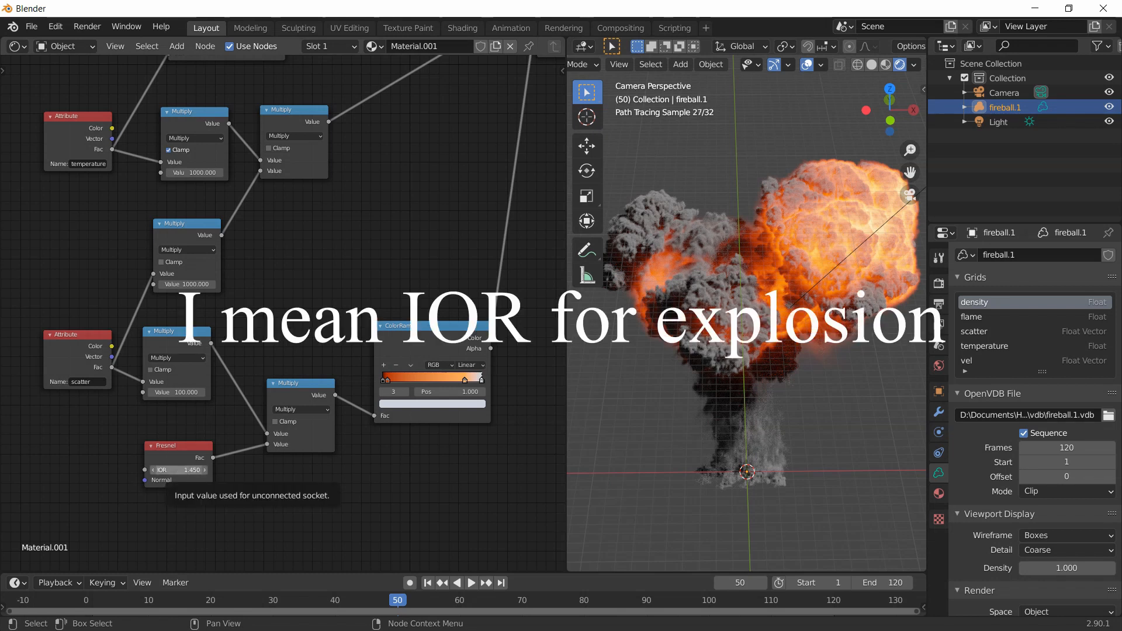
- Set the Fresnel node's IOR to 1.44
left_click(185, 471)
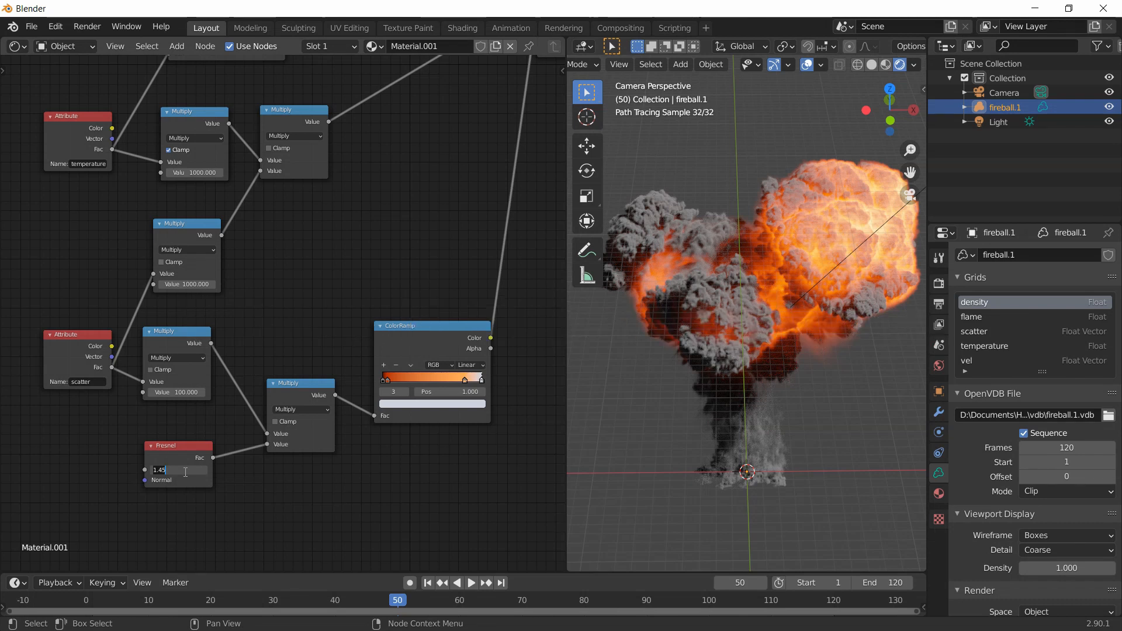
type("1")
key("Return")
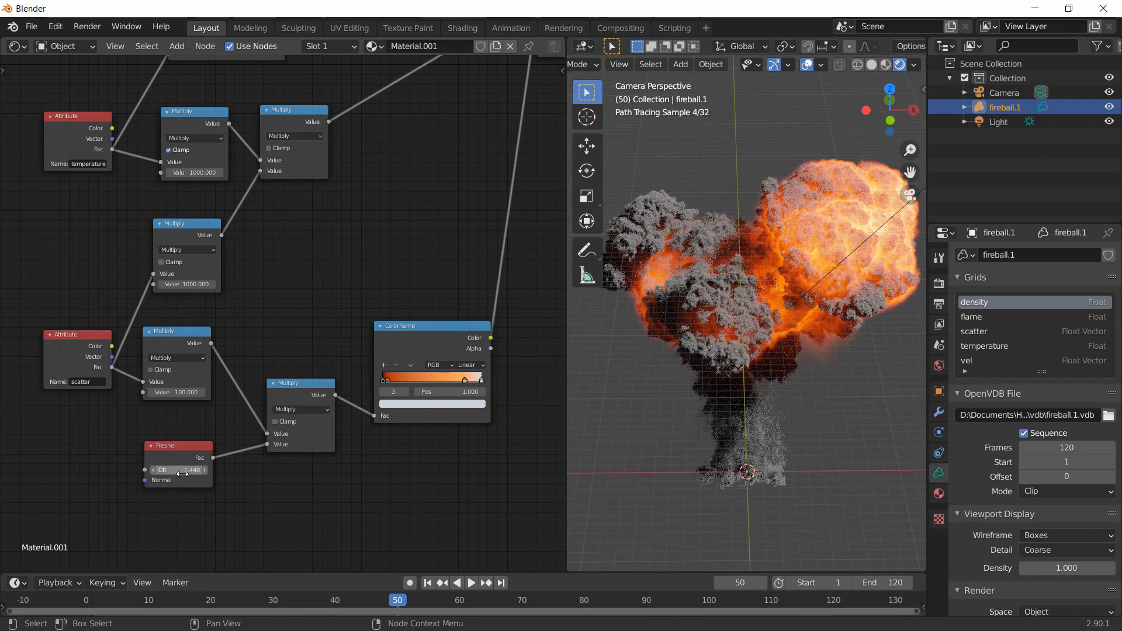
- Try an IOR of 0 on the Fresnel node, and restore it to 1.44
mouse_move(184, 471)
left_mouse_down()
mouse_move(169, 471)
mouse_move(182, 474)
left_mouse_up()
left_click(182, 472)
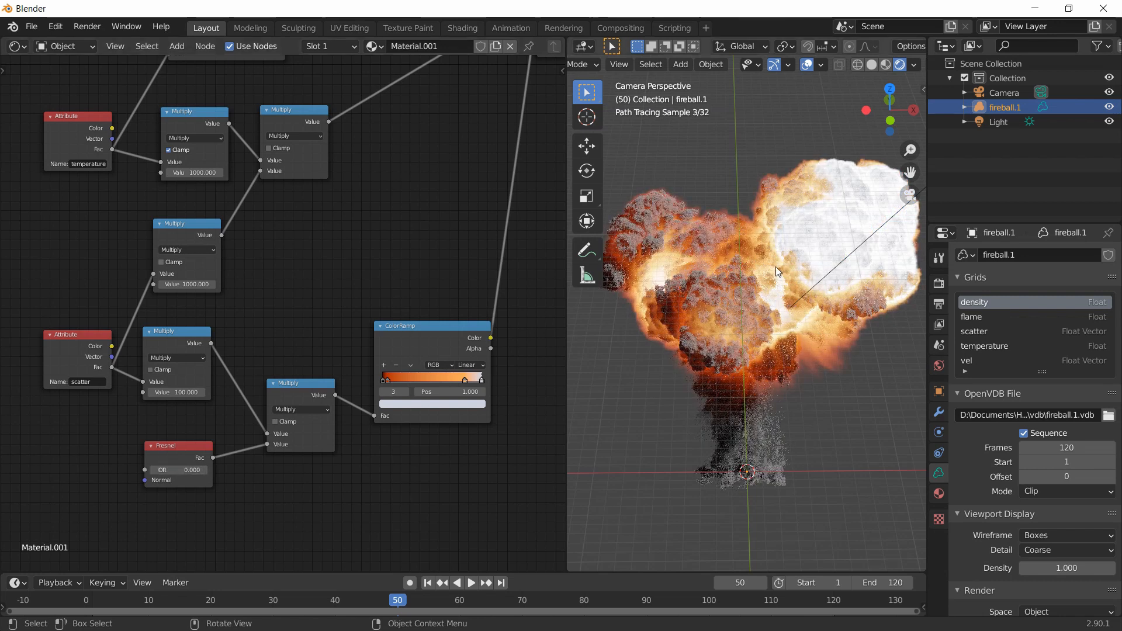
type("1")
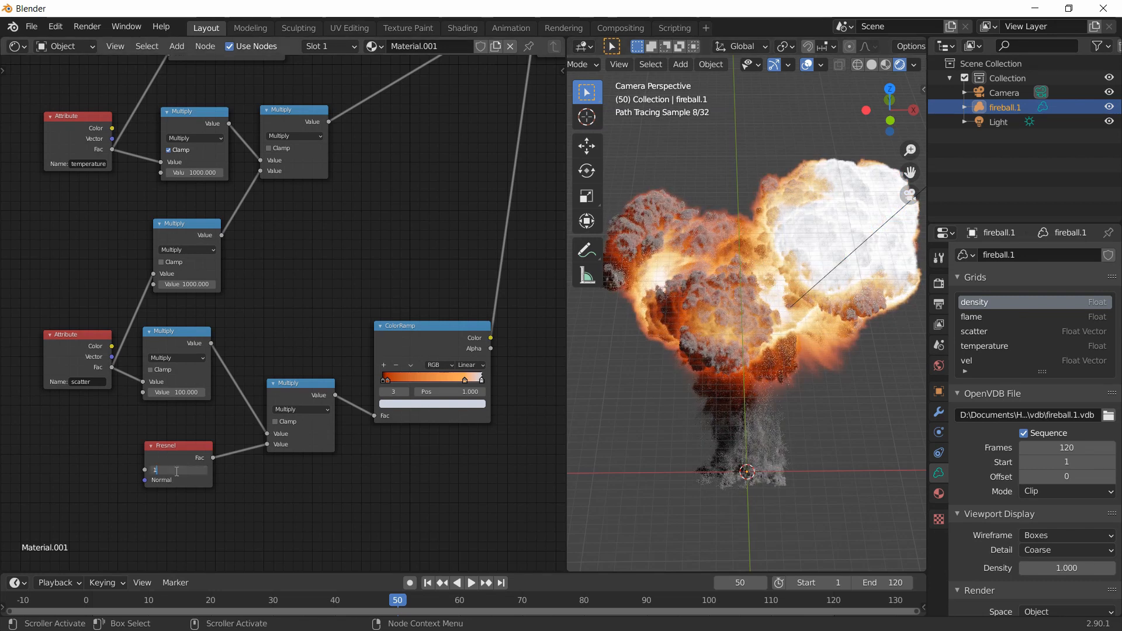
type(".44")
key("Return")
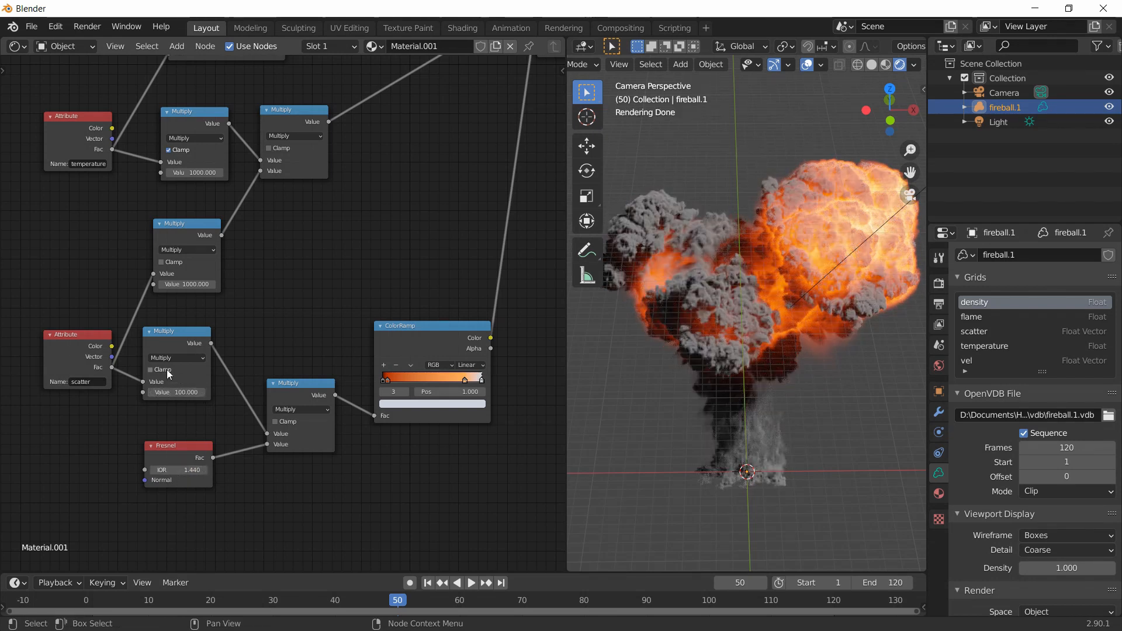
- Try a value of 1000 in the lower Multiply node fed by the scatter Attribute
scroll(163, 377, "up", 4)
middle_click_drag(238, 365, 411, 330)
scroll(337, 357, "up", 2)
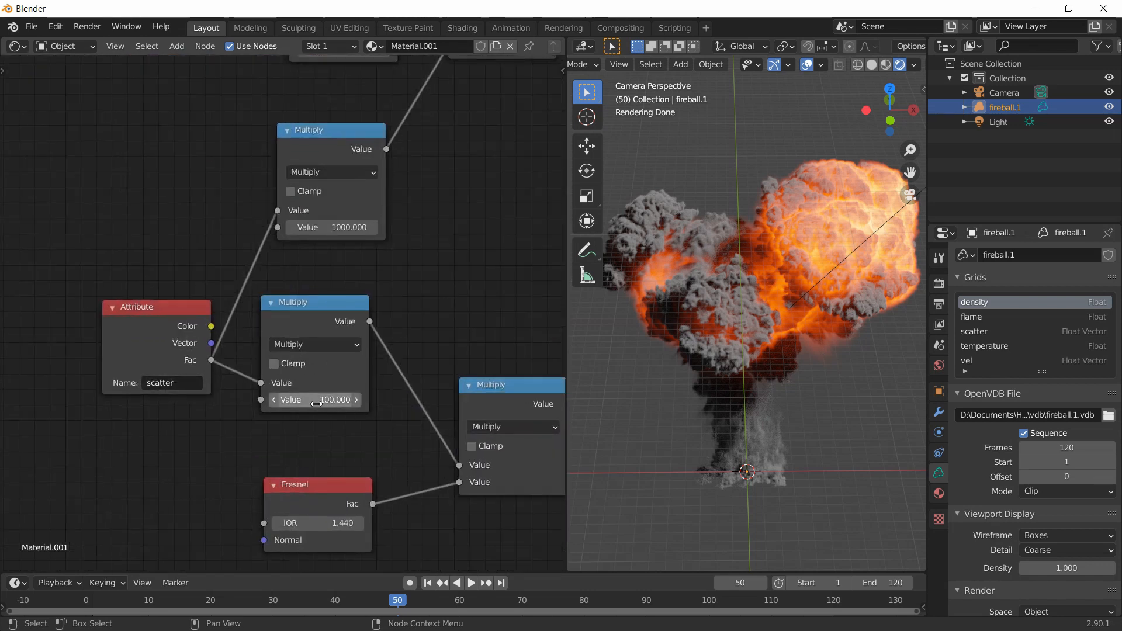
scroll(321, 400, "down", 2)
middle_click_drag(409, 342, 300, 343)
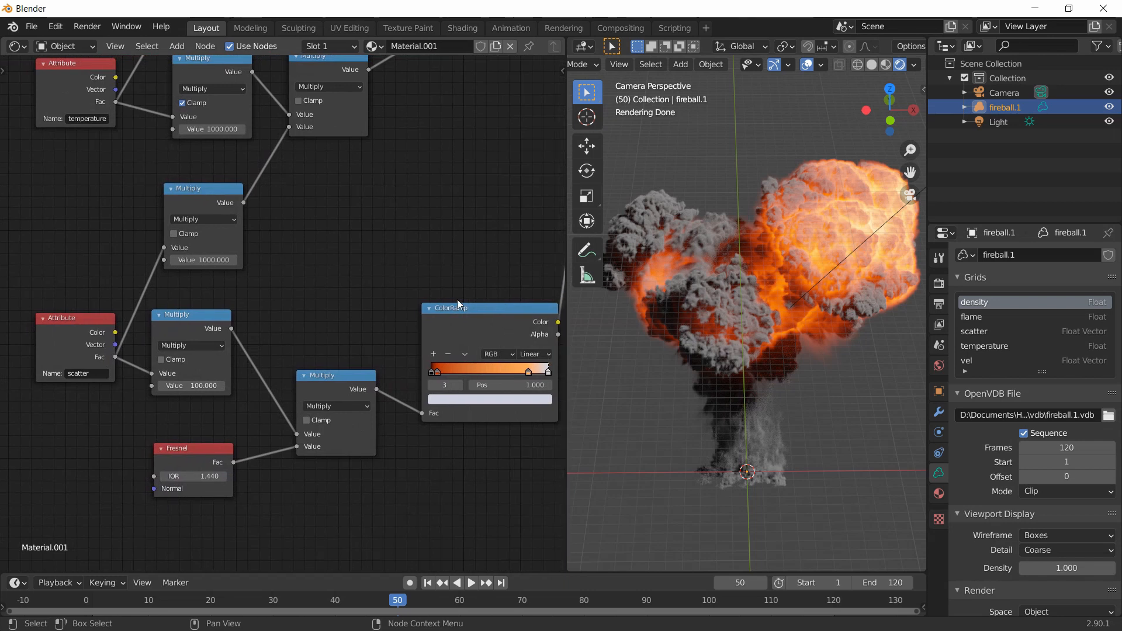
left_click(190, 384)
type("1000")
key("Return")
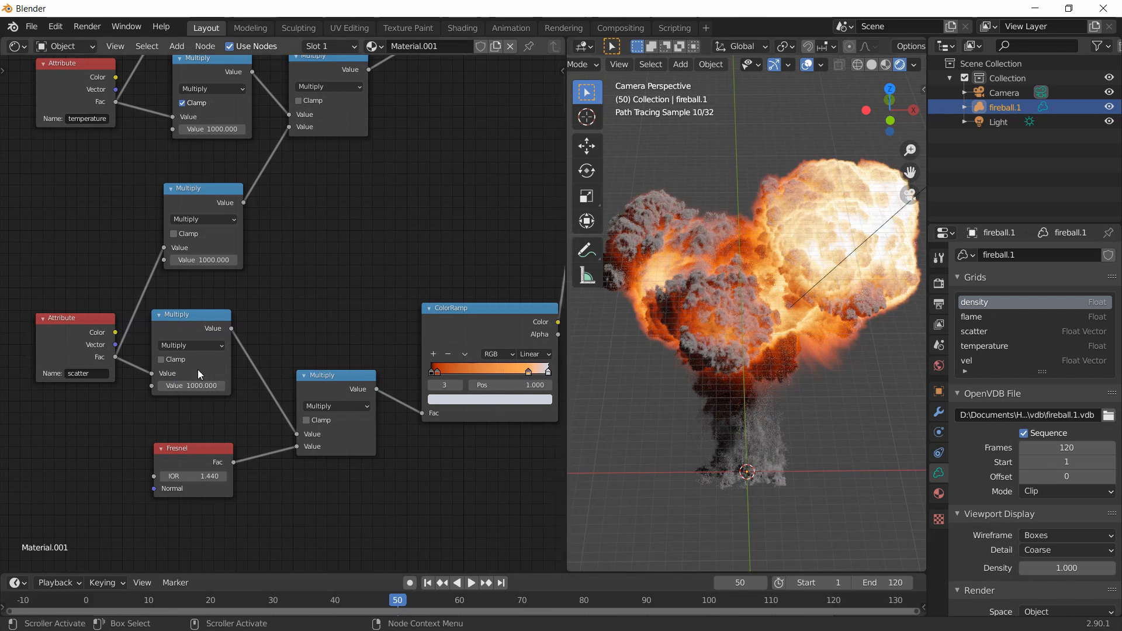
- Try a value of 10 in the lower scatter Multiply node, and restore it to 100
left_click(192, 385)
type("10")
key("Return")
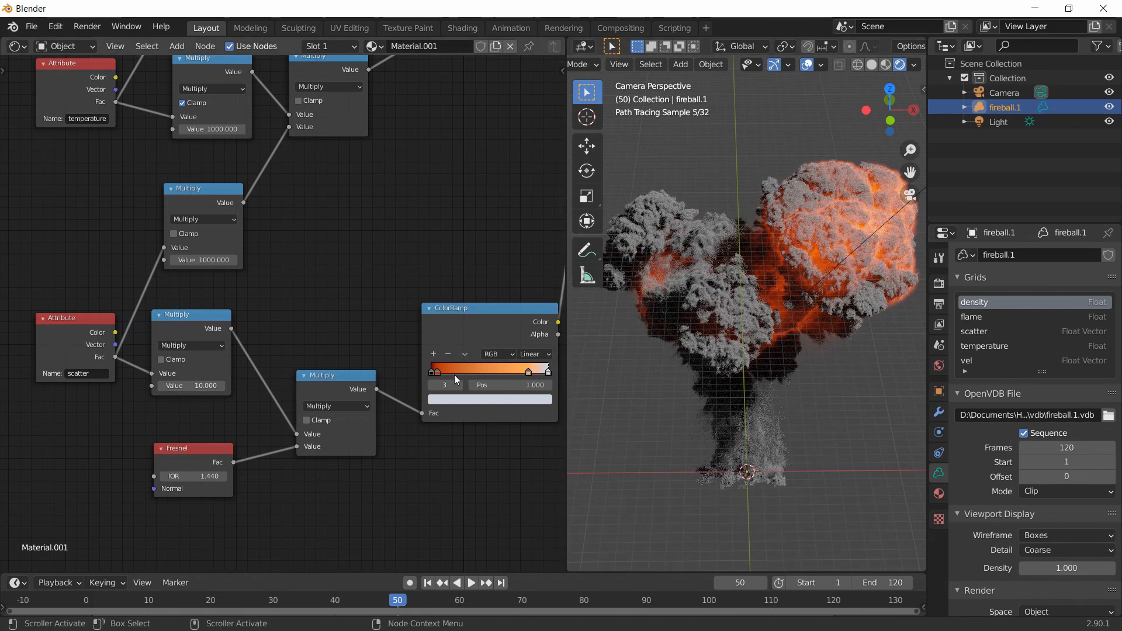
left_click(187, 386)
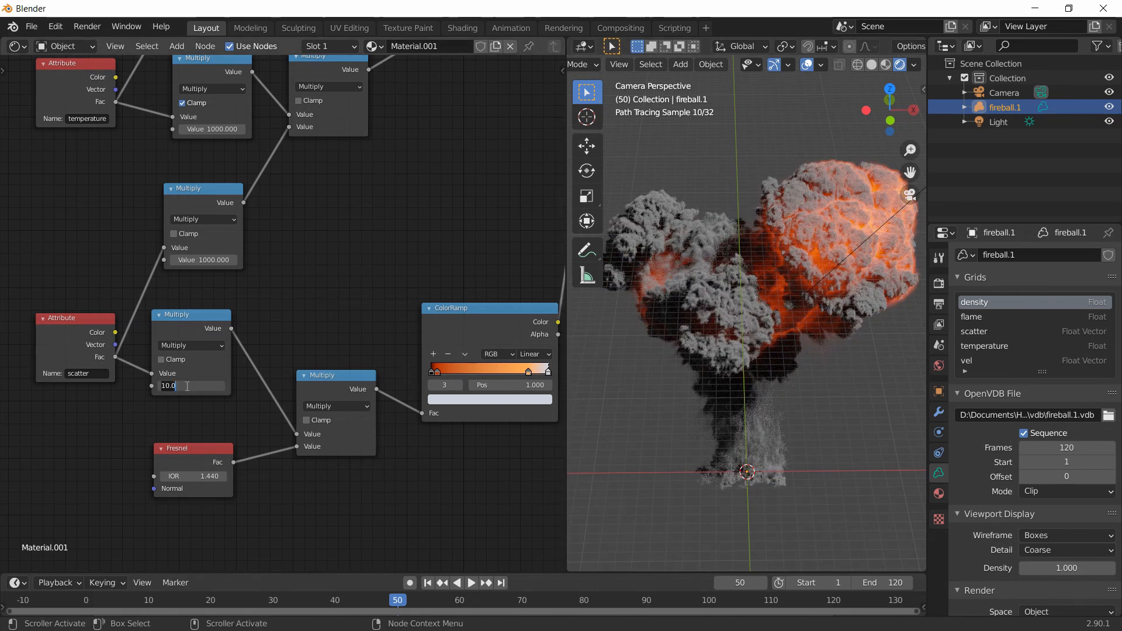
type("100")
key("Return")
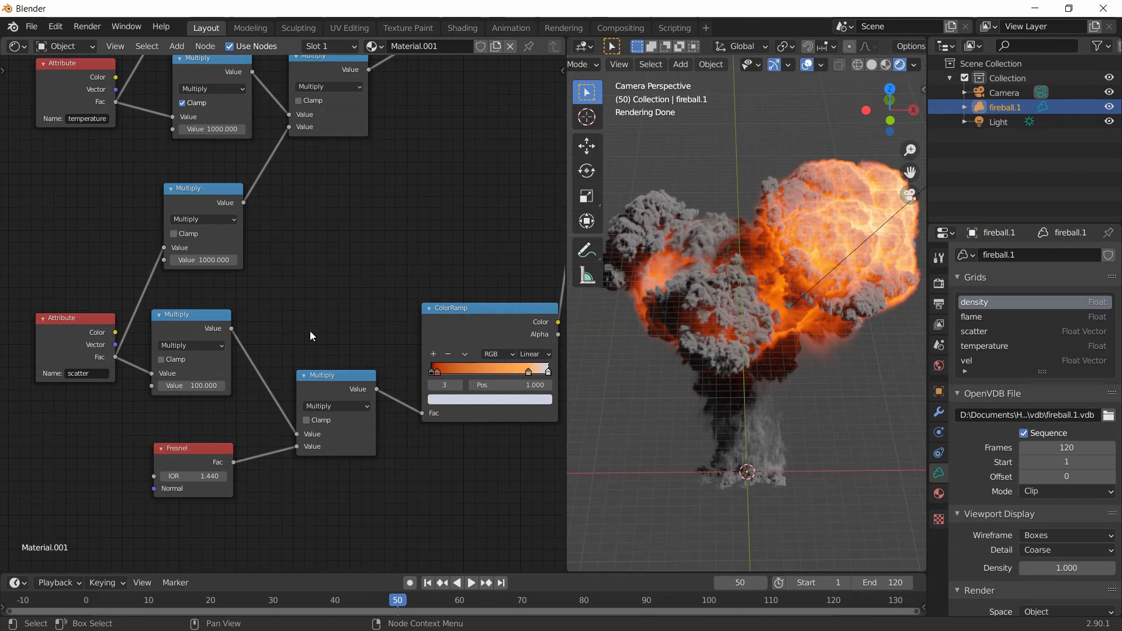
- Enable Clamp on the Multiply fed by the Fresnel node, and try an IOR of 0 before restoring 1.44
left_click(308, 423)
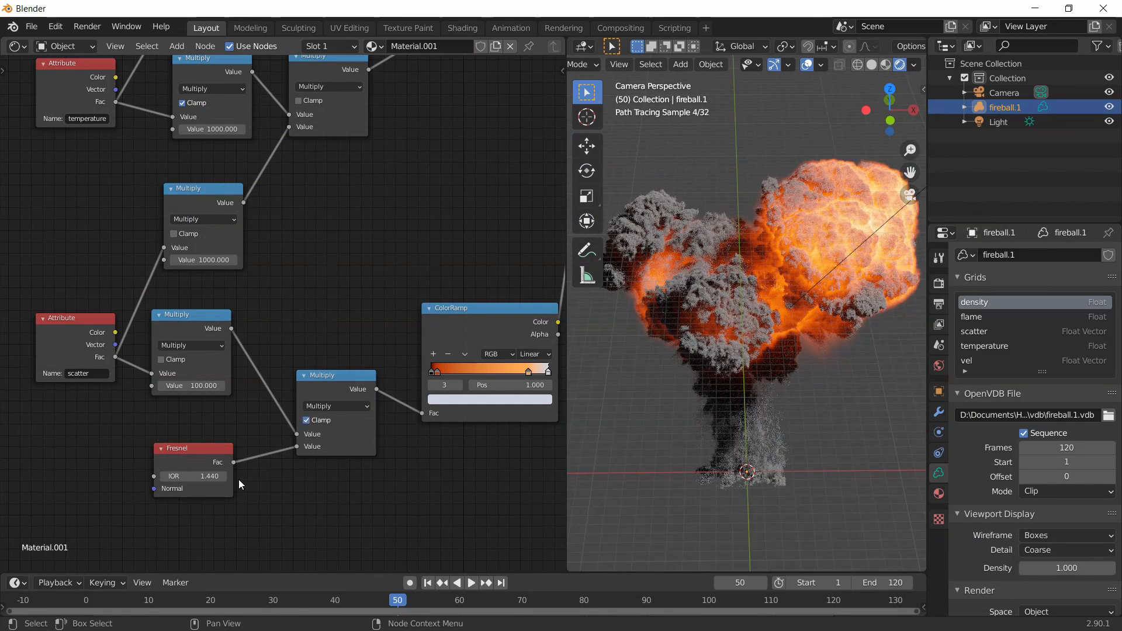
left_click(216, 477)
type("0.0")
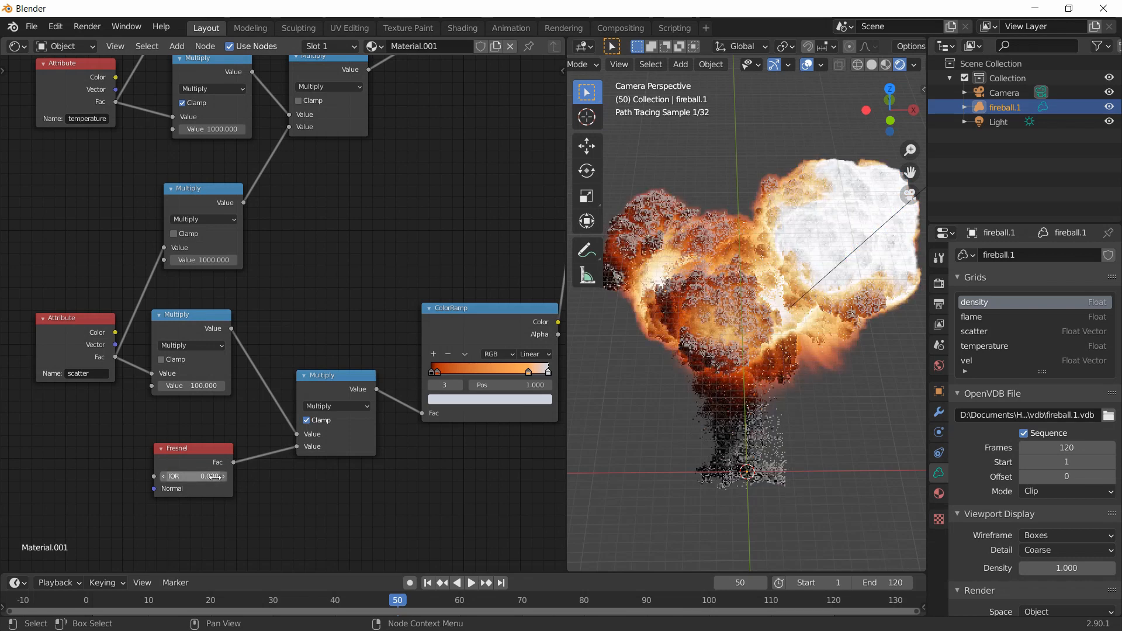
type("1.44")
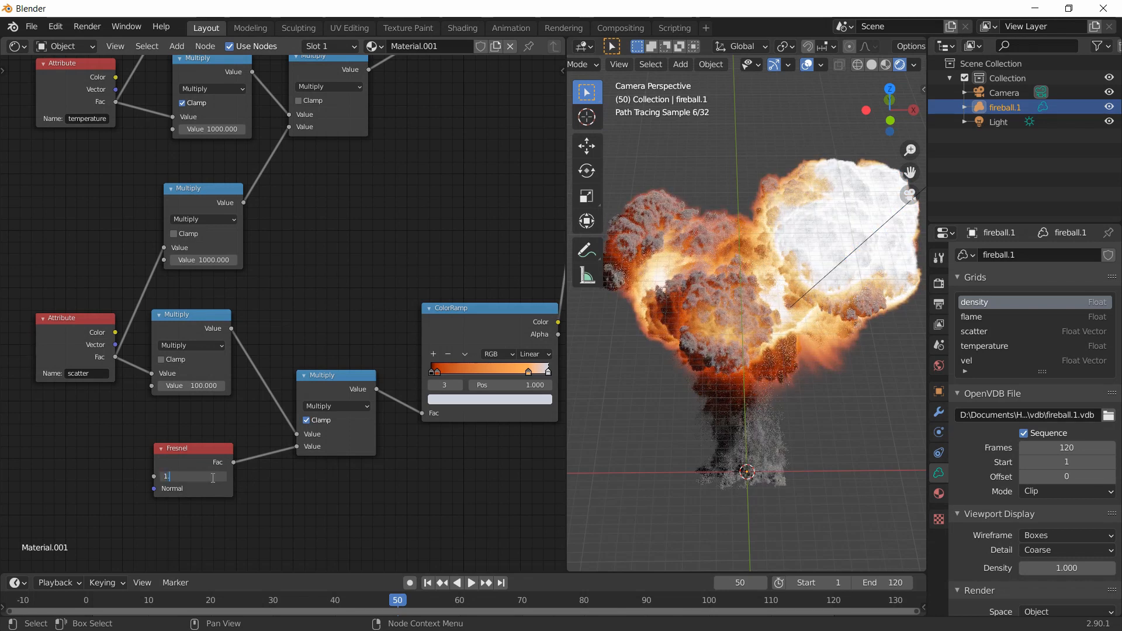
key("Return")
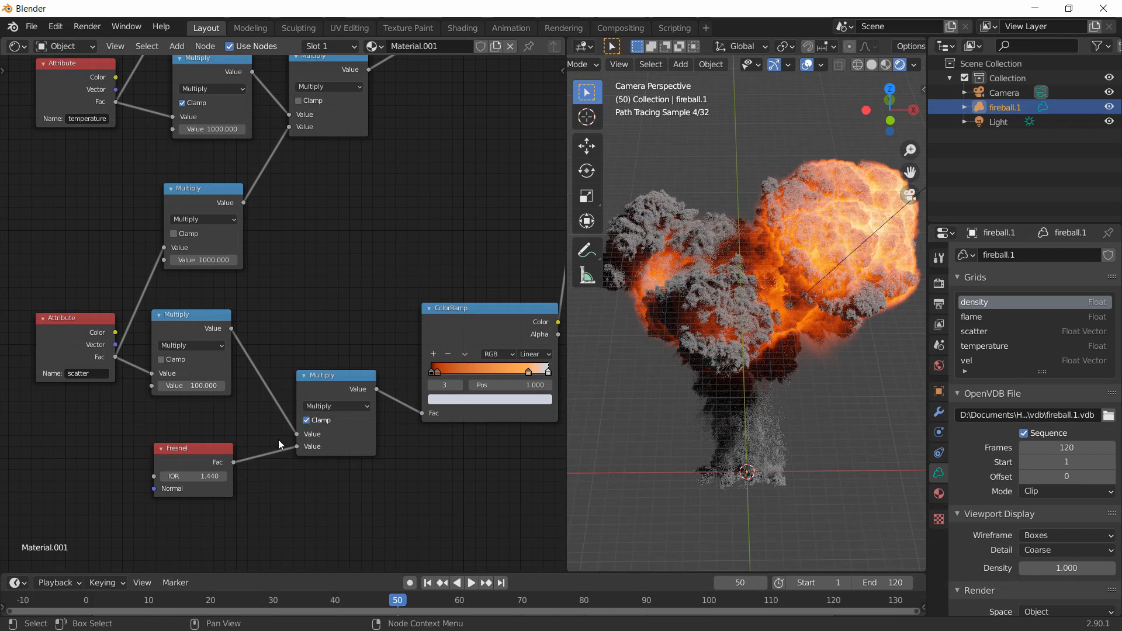
- Try an IOR of 25 on the Fresnel node, and restore it to 1.44
left_click(196, 477)
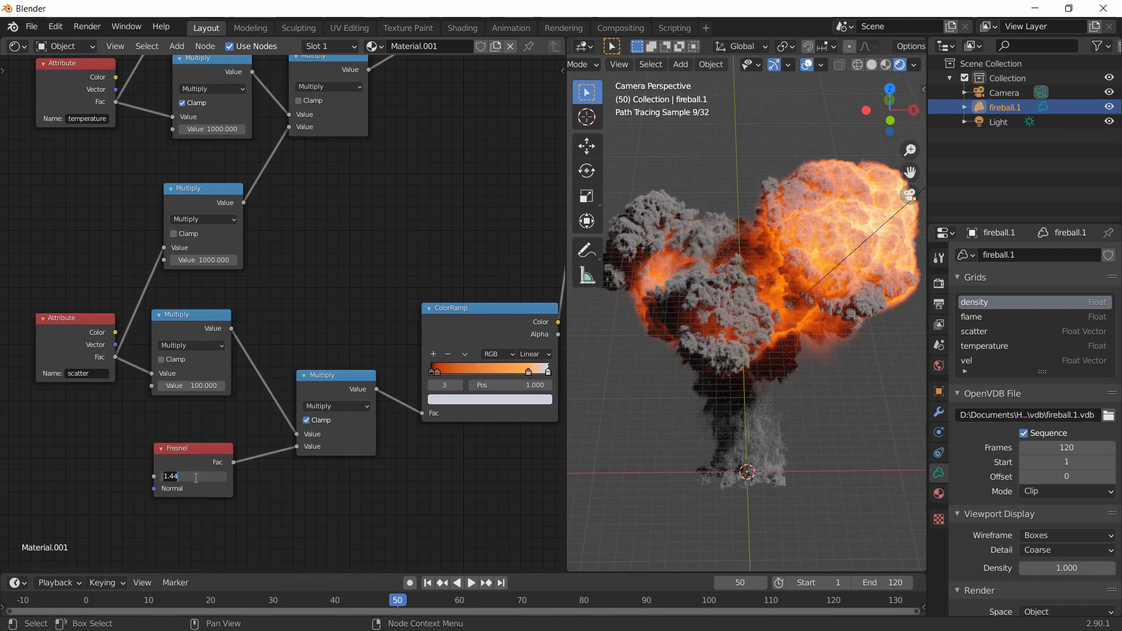
key("Return")
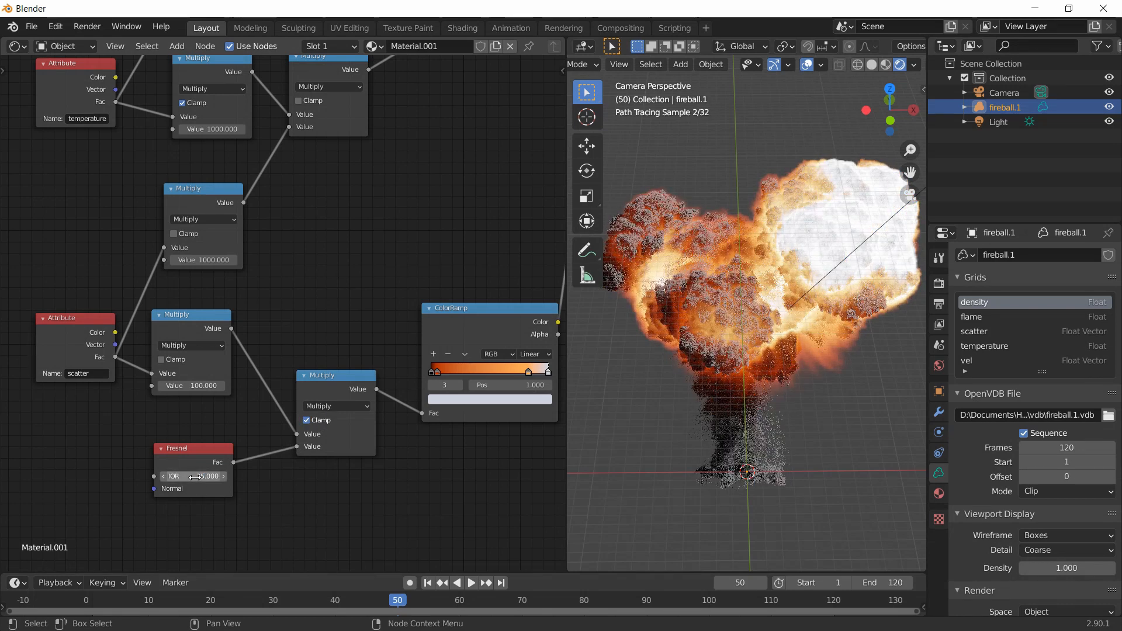
left_click(199, 477)
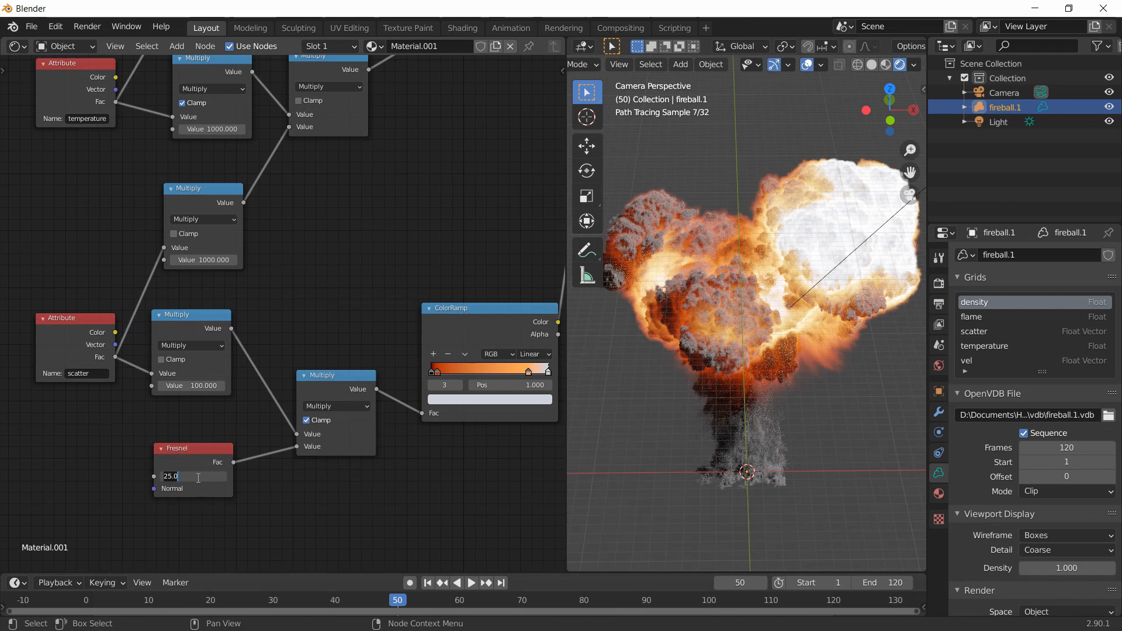
type("1.44")
key("Return")
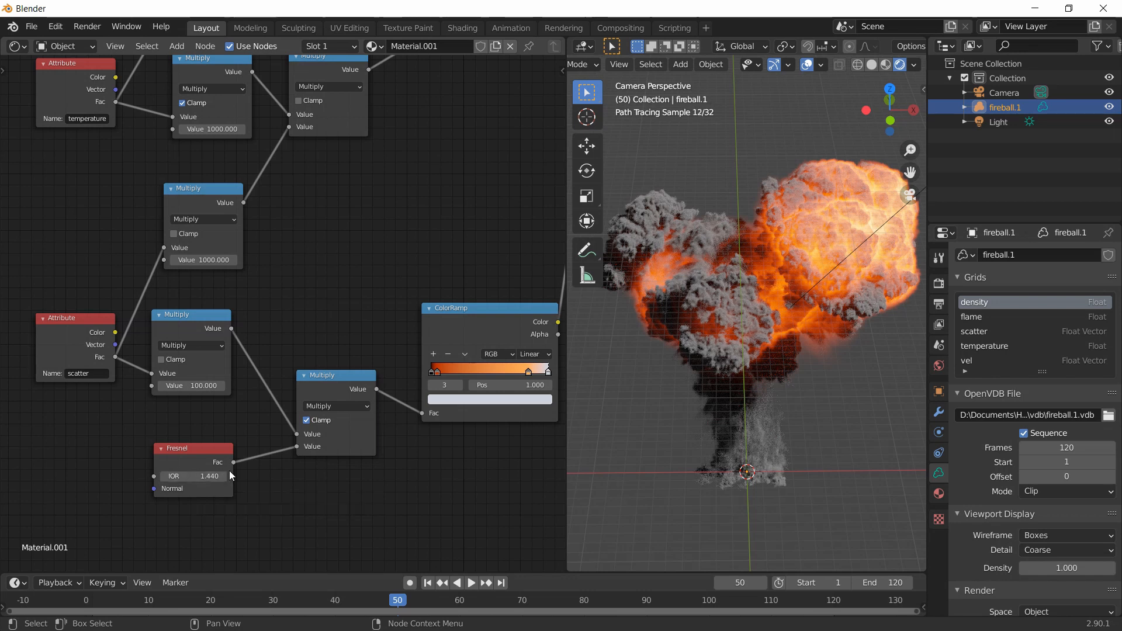
- Save the scene as Tut.blend in the TUT folder
key("ctrl+s")
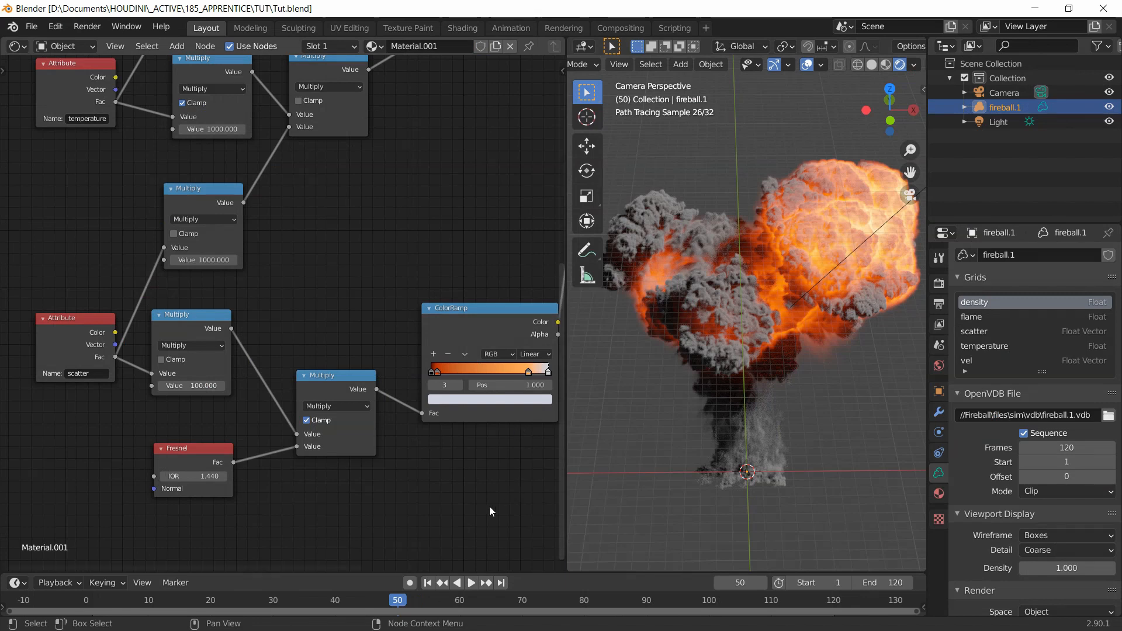
- Preview the fireball in Rendered shading at frames 20, 10 and 40, from outside the camera view
left_click(871, 64)
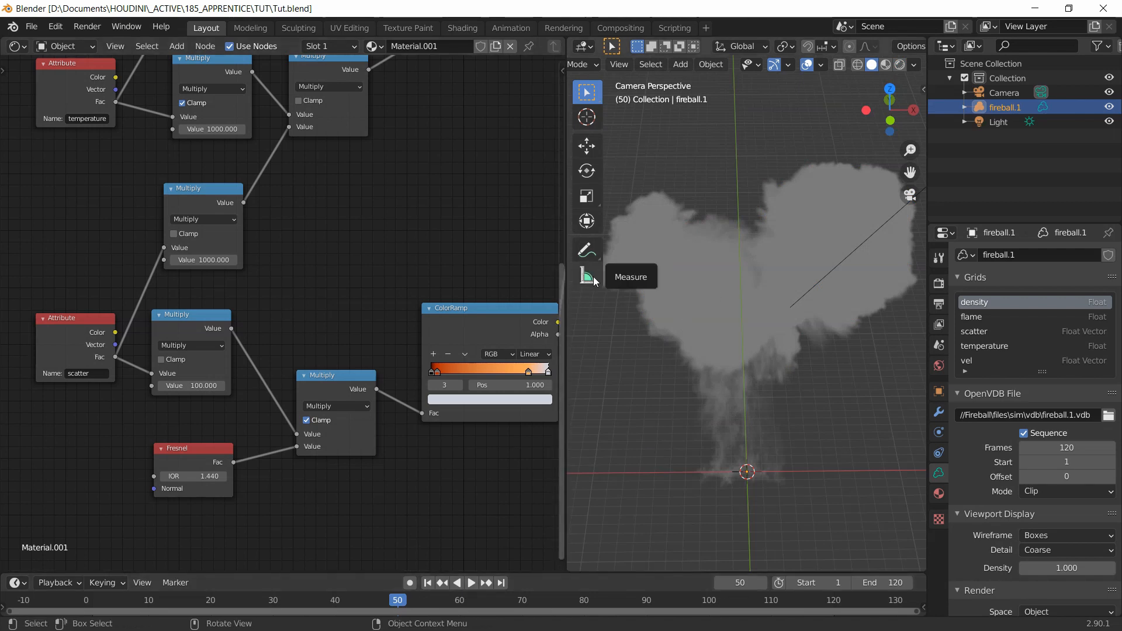
left_click(211, 601)
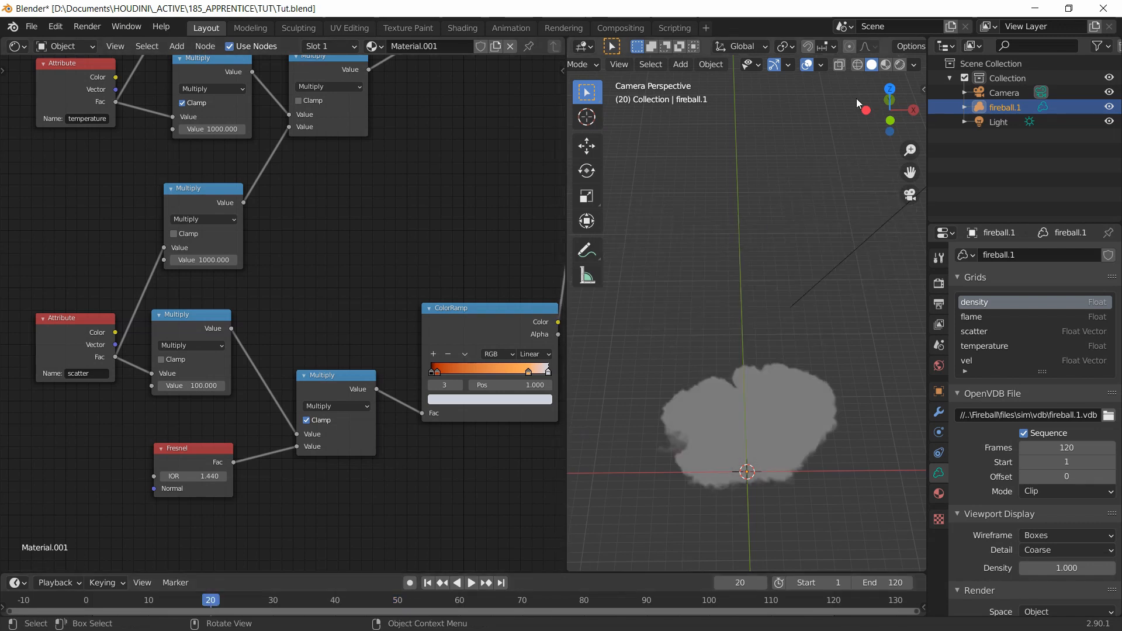
left_click(897, 66)
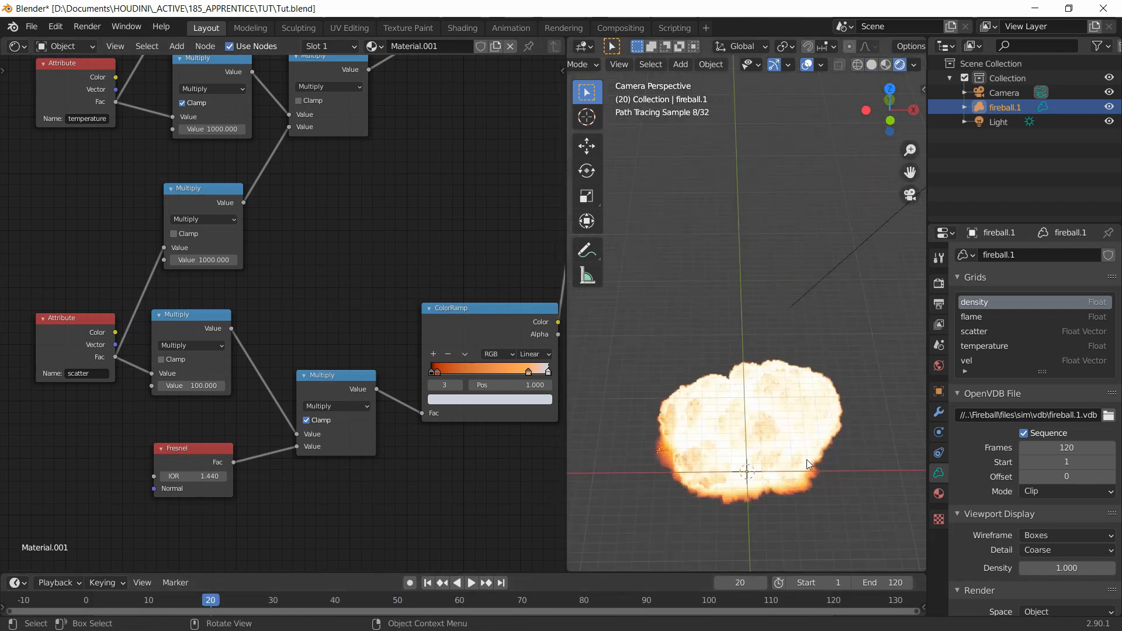
mouse_move(744, 458)
middle_mouse_down()
mouse_move(738, 427)
mouse_move(752, 391)
middle_mouse_up()
scroll(743, 370, "up", 6)
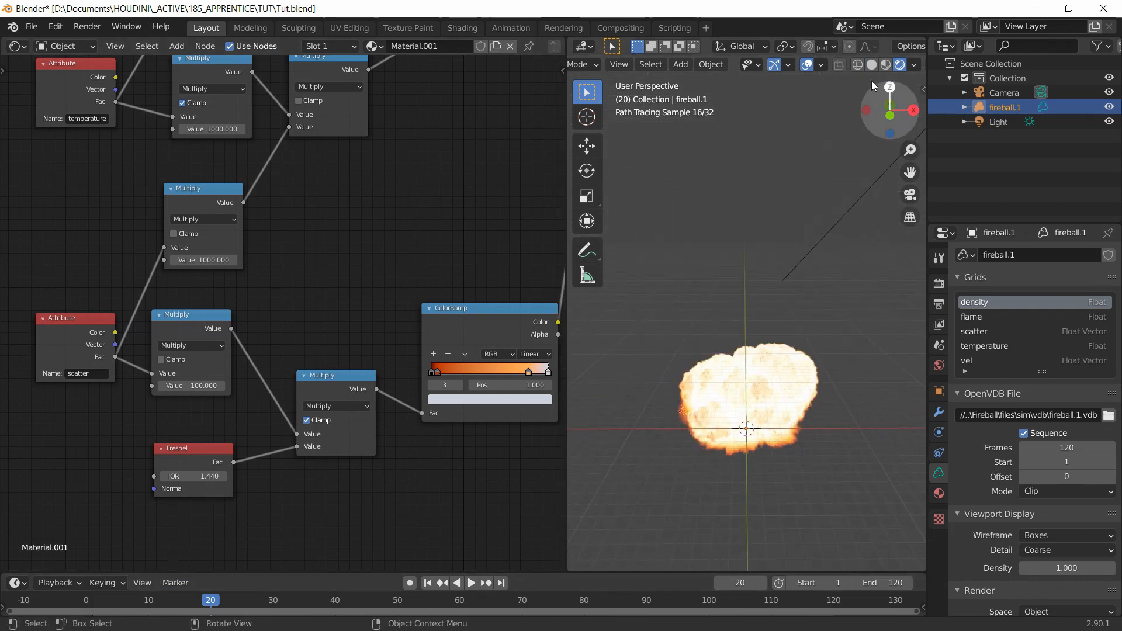
left_click(150, 598)
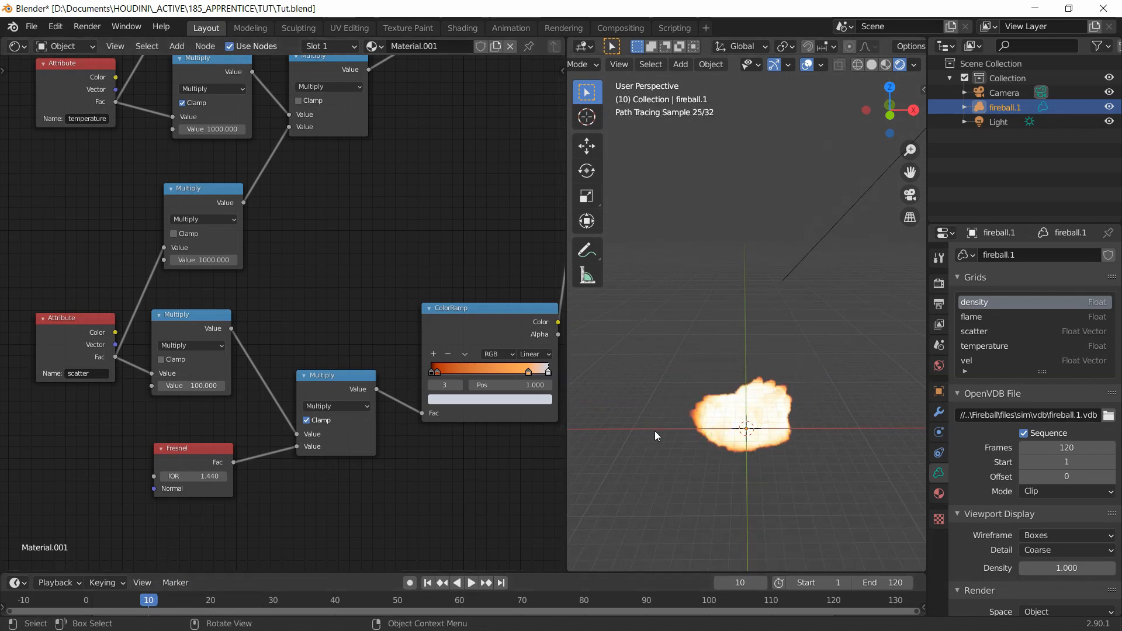
left_click(335, 598)
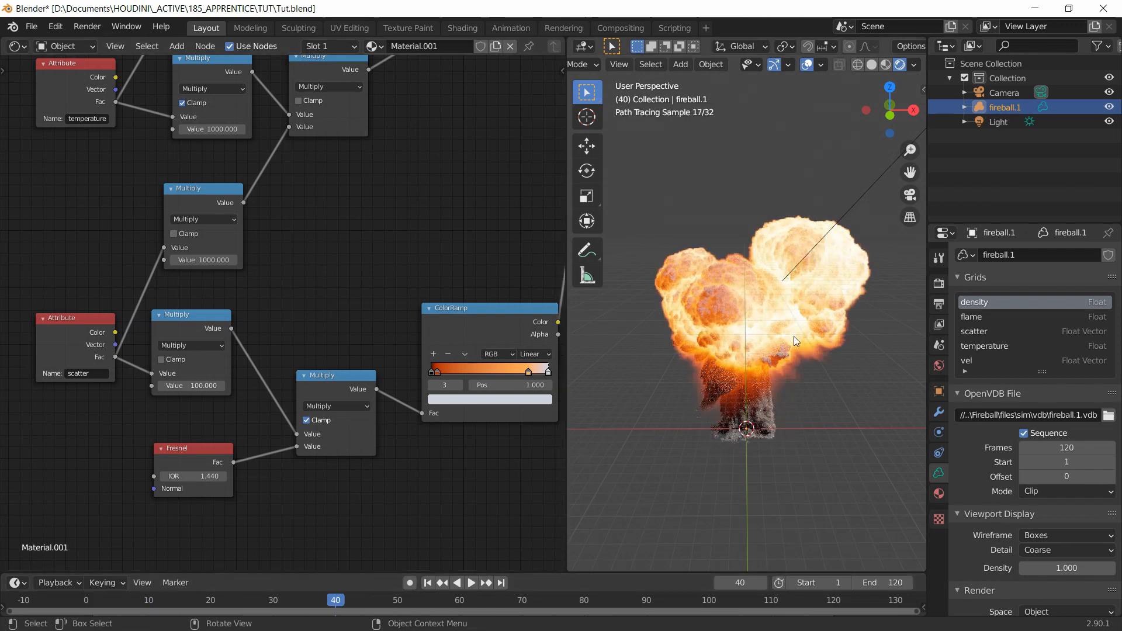
- Review the volume material's full node tree, and preview the rendered fireball at frame 30
scroll(266, 261, "down", 1)
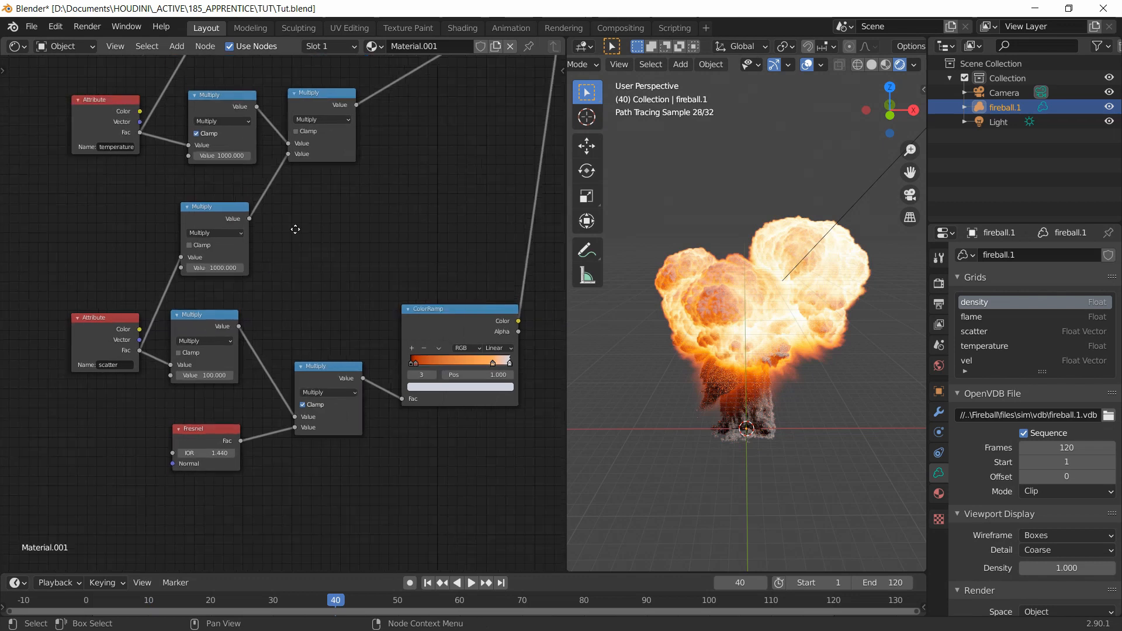
middle_click_drag(295, 226, 245, 329)
scroll(246, 327, "down", 1)
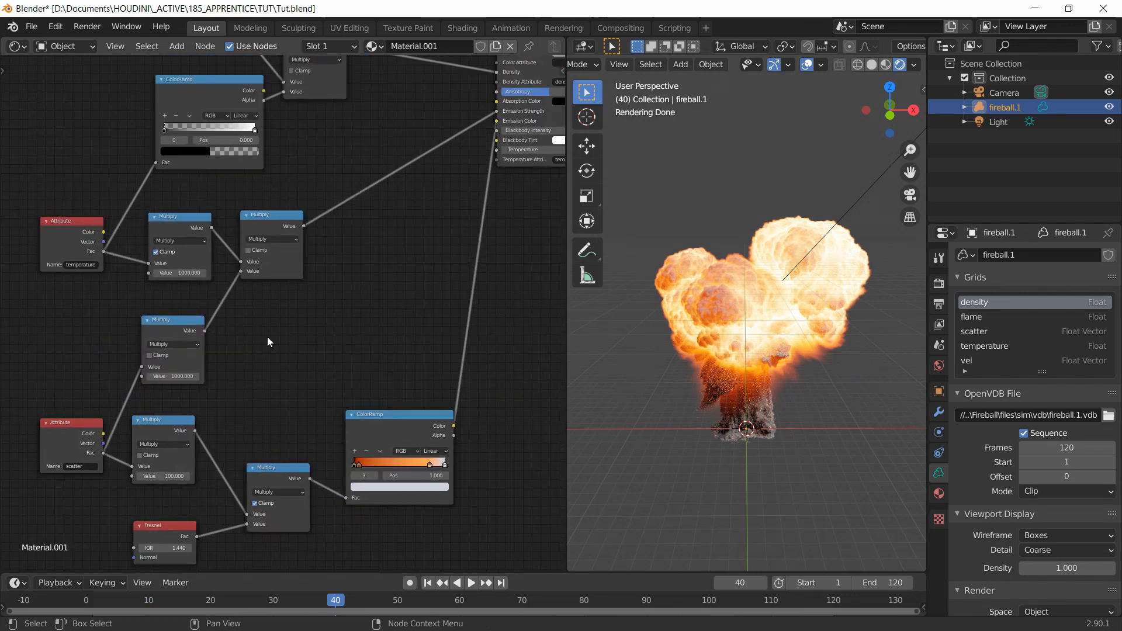
scroll(268, 336, "down", 1)
middle_click_drag(290, 329, 286, 363)
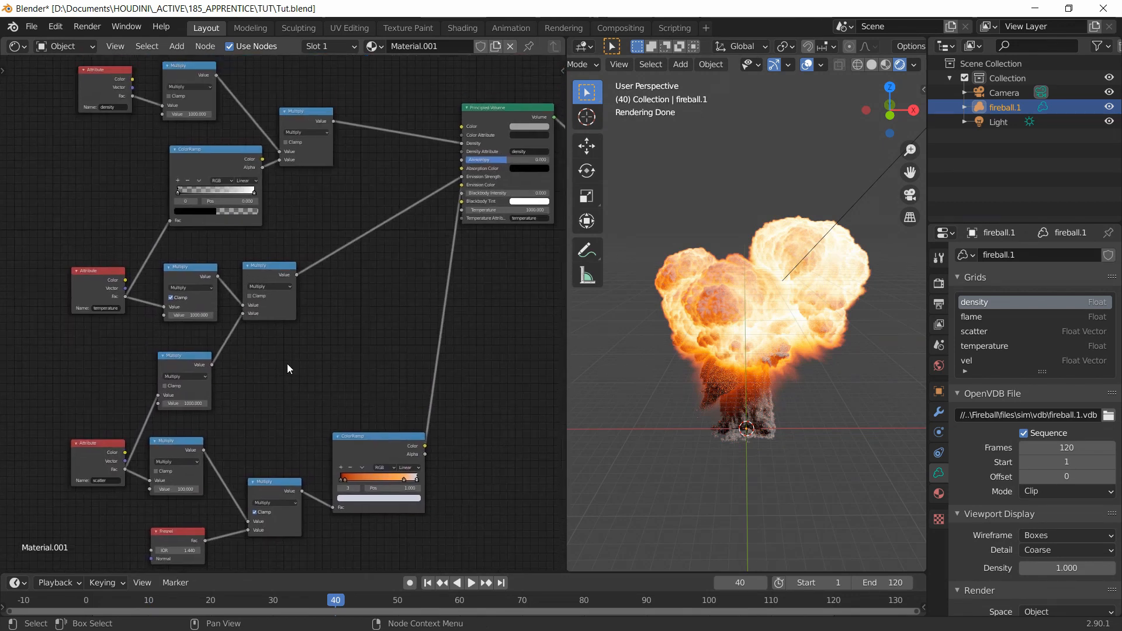
left_click(271, 602)
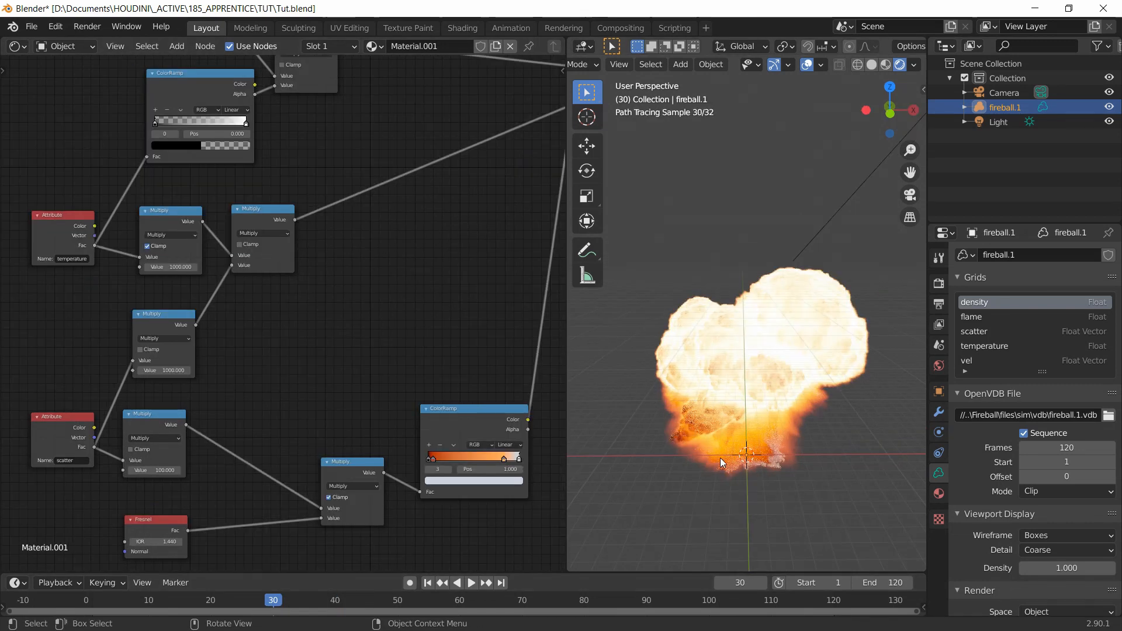
- Inspect the rendered fireball up close at frame 30, and shift the temperature ColorRamp node slightly away from the density Multiply node
scroll(720, 457, "up", 1)
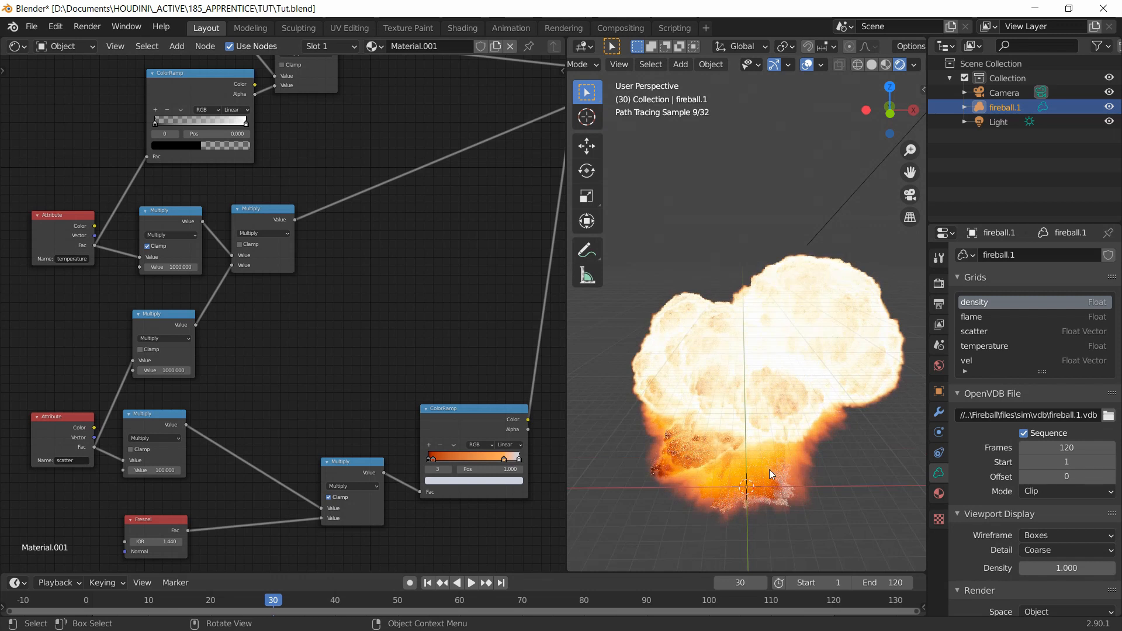
middle_click_drag(737, 469, 731, 447)
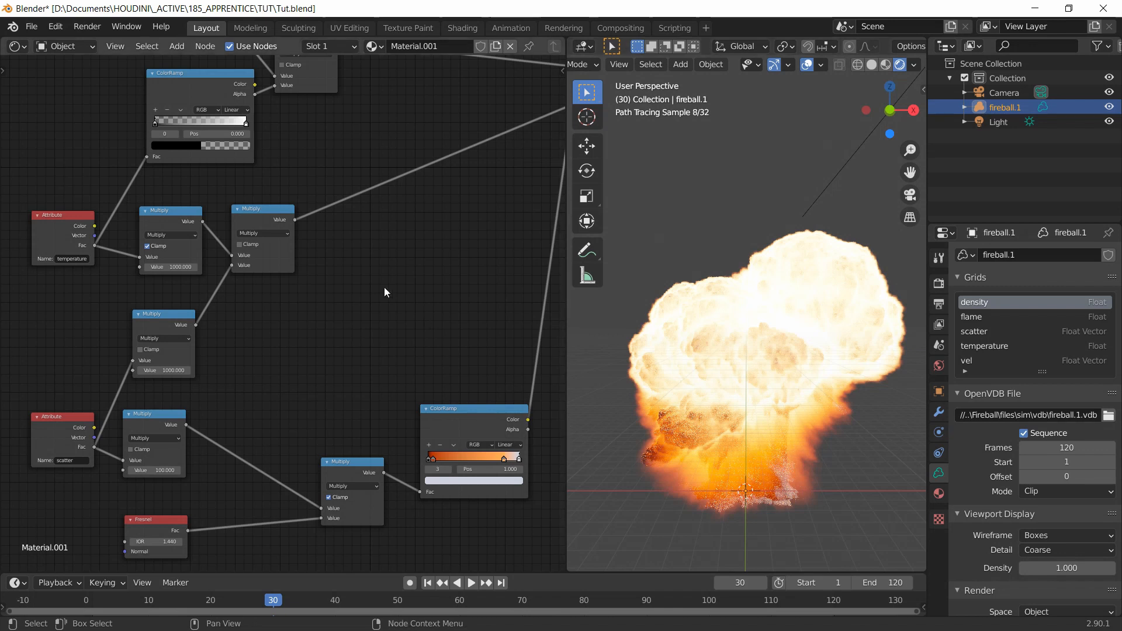
middle_click_drag(301, 323, 277, 359)
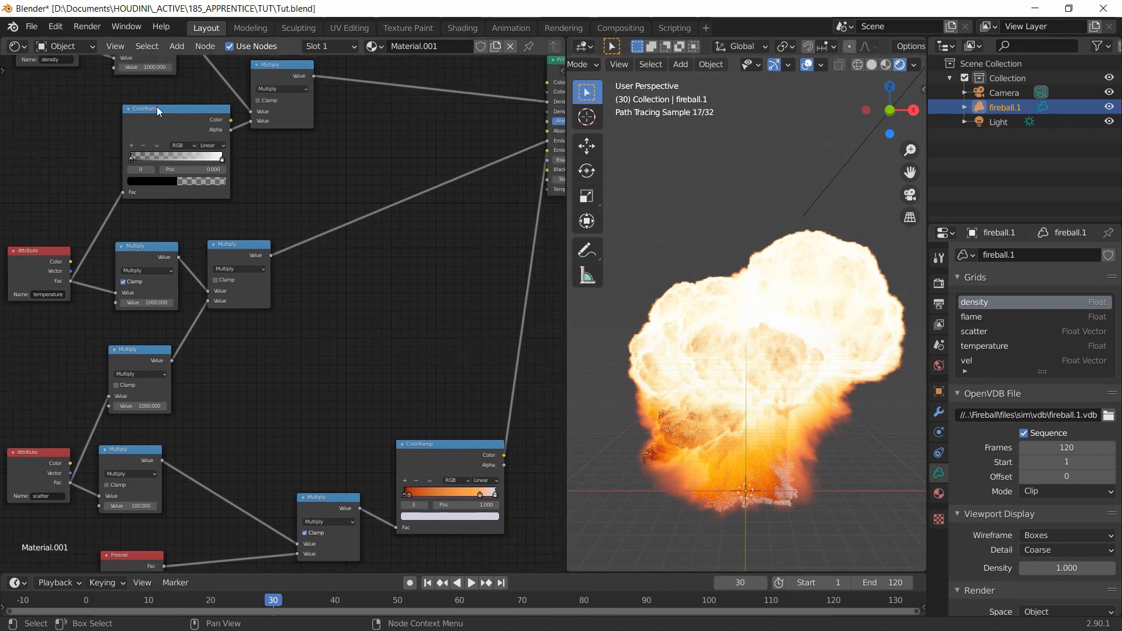
left_click_drag(157, 107, 148, 107)
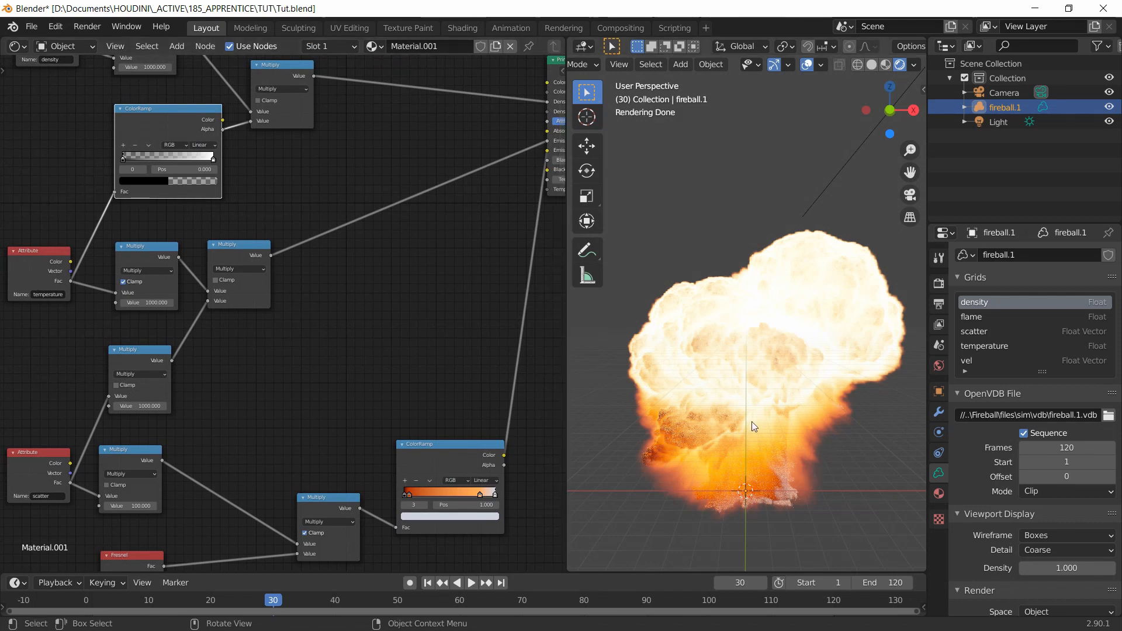
left_click_drag(191, 112, 186, 110)
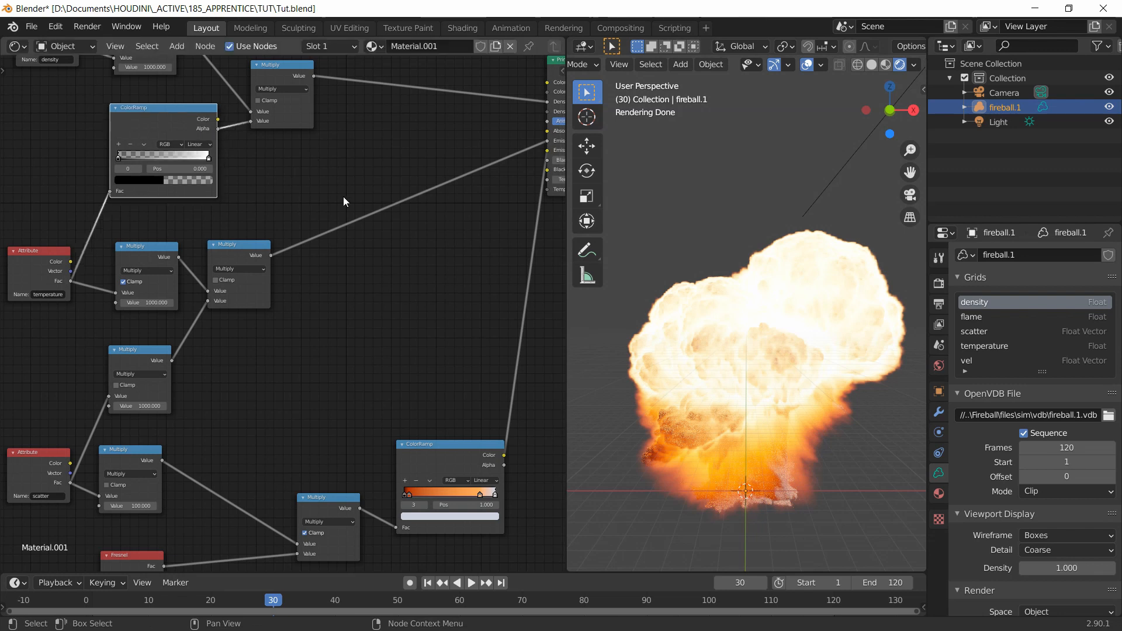
middle_click_drag(342, 196, 347, 259)
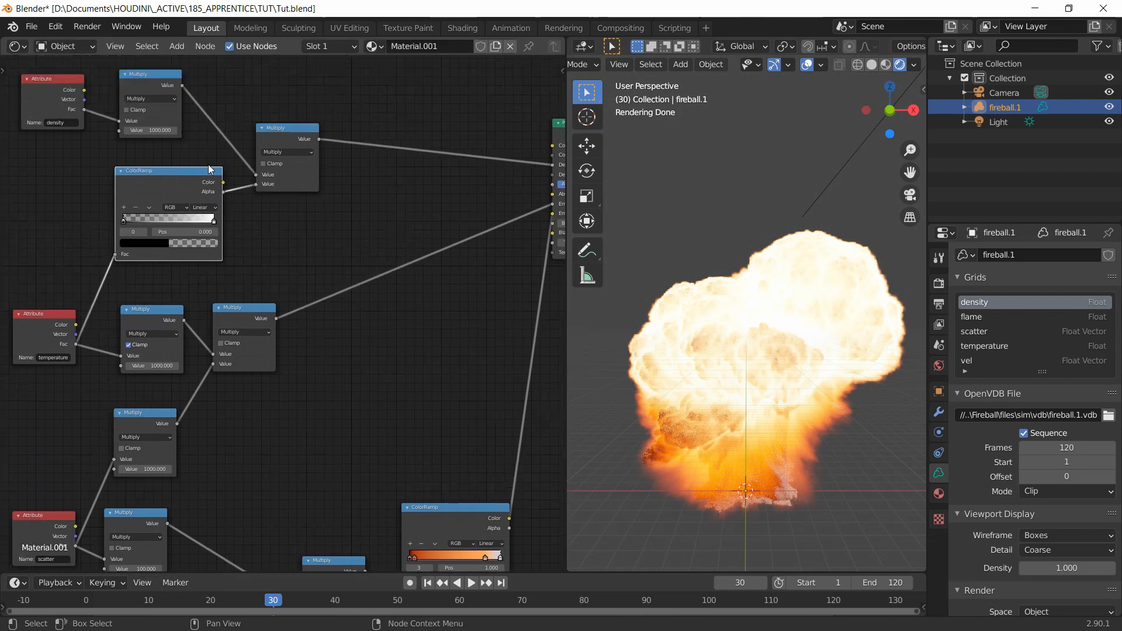
- Add a Math node and insert it on the link between the scatter attribute's 100 Multiply and the clamped Fresnel Multiply
middle_click_drag(334, 401, 336, 370)
key("shift+a")
left_click(343, 405)
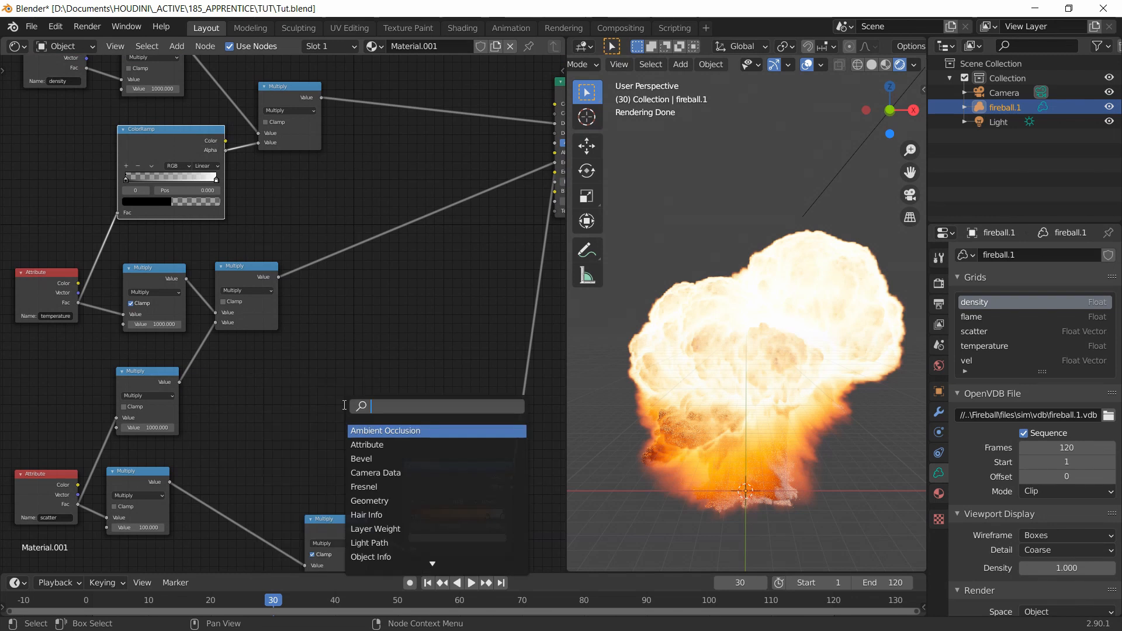
type("add")
key("Return")
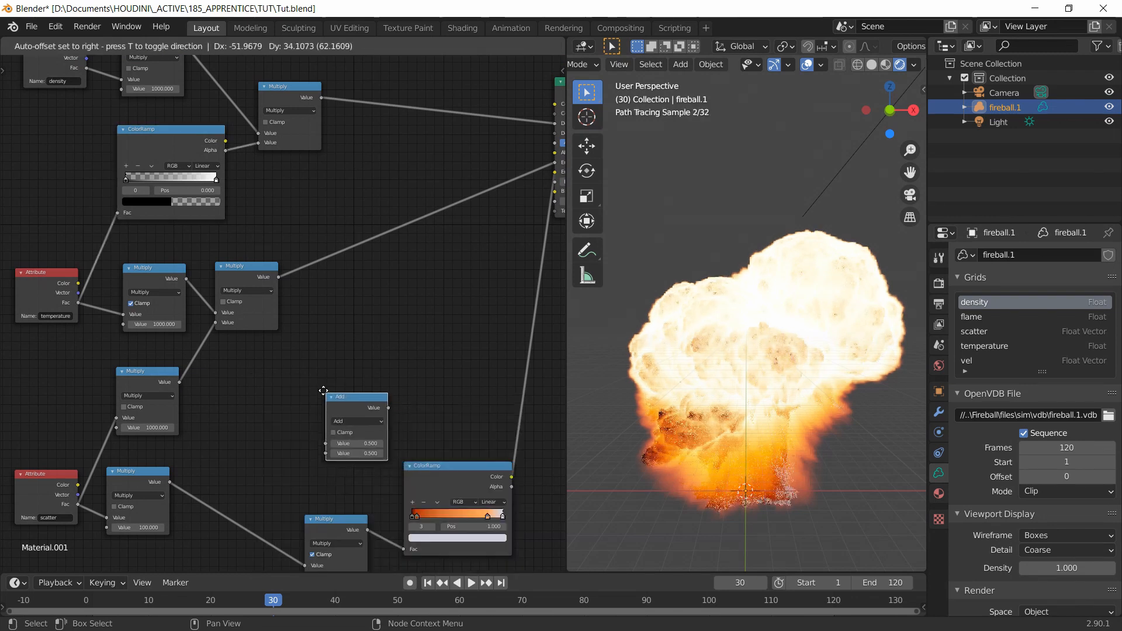
left_click(311, 385)
middle_click_drag(416, 336, 416, 313)
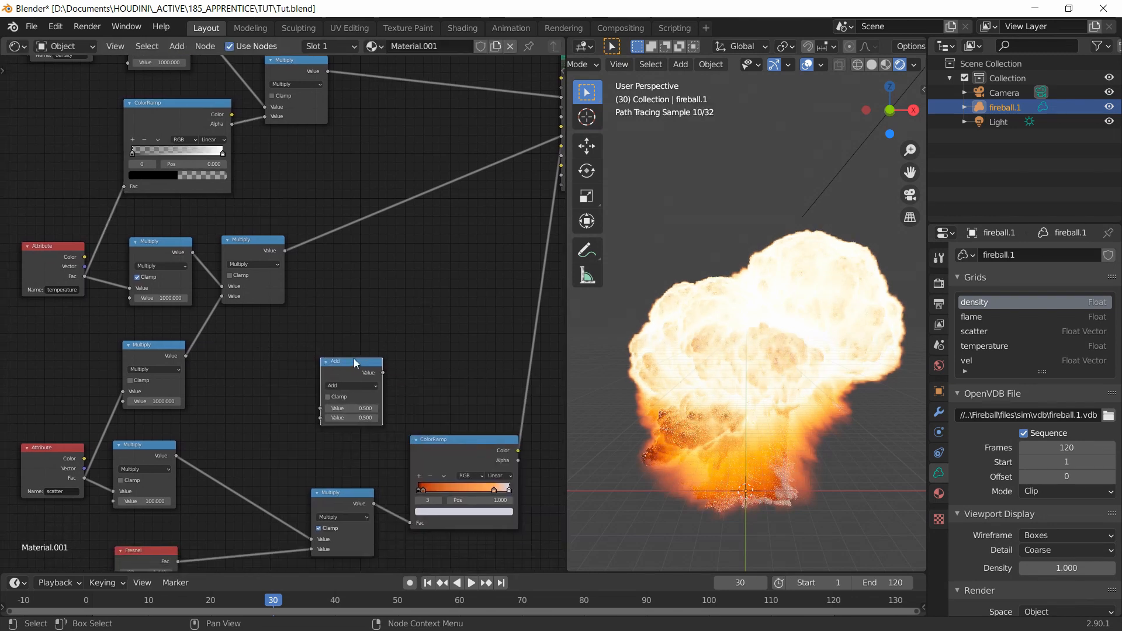
left_click_drag(352, 360, 244, 431)
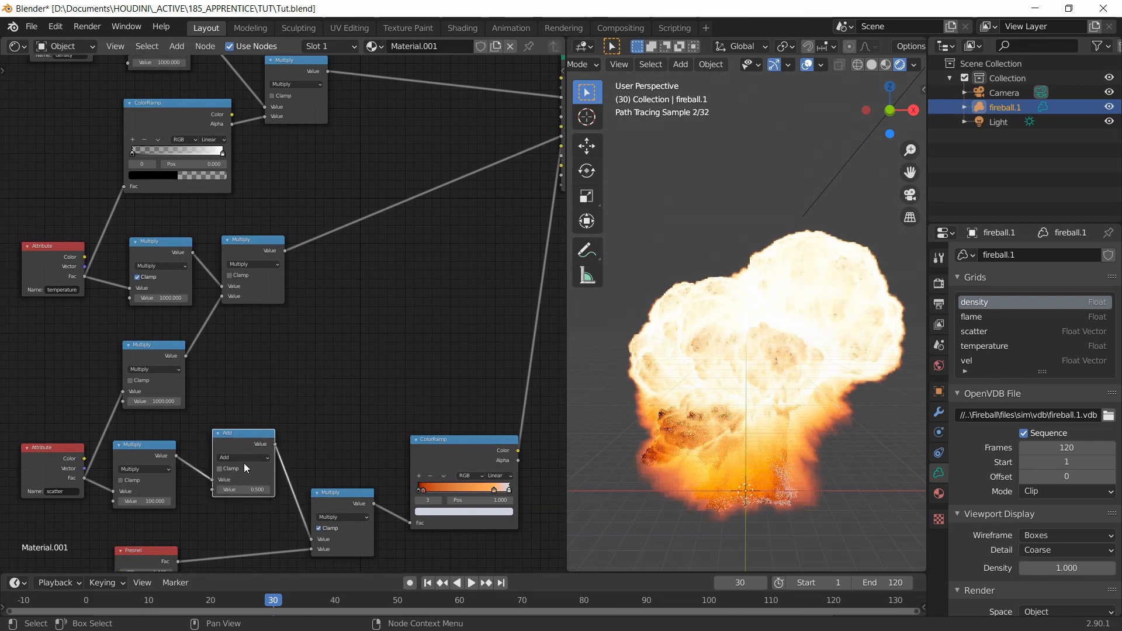
- Set the inserted Math node to Multiply, feed its second value from the temperature ColorRamp's Alpha, and space the nodes out
left_click(243, 457)
left_click(238, 512)
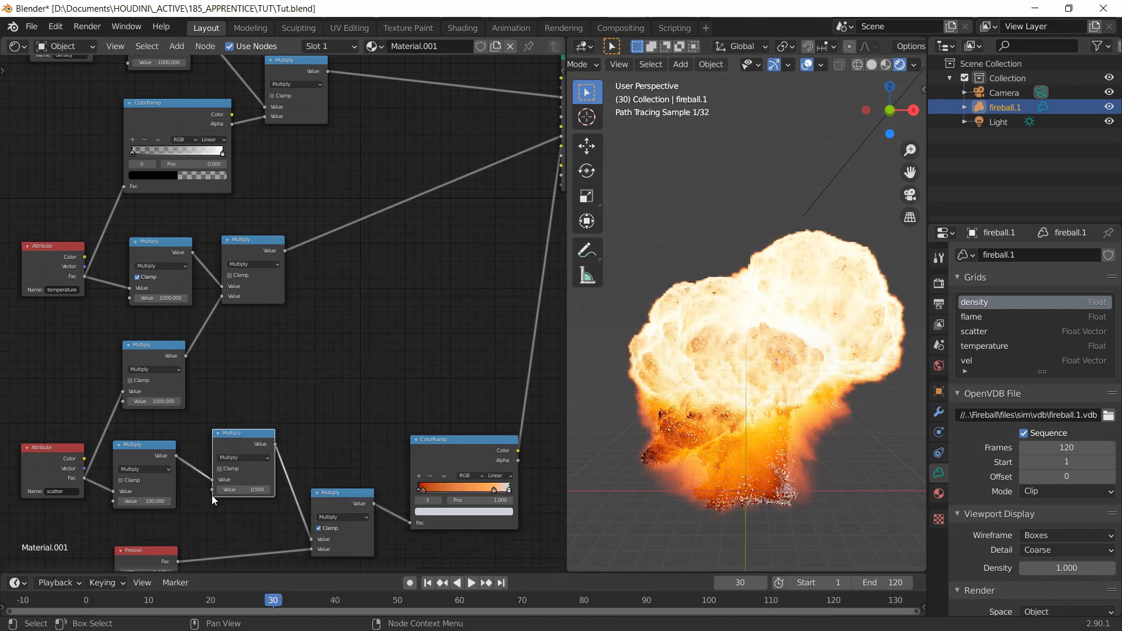
left_click_drag(211, 490, 150, 101)
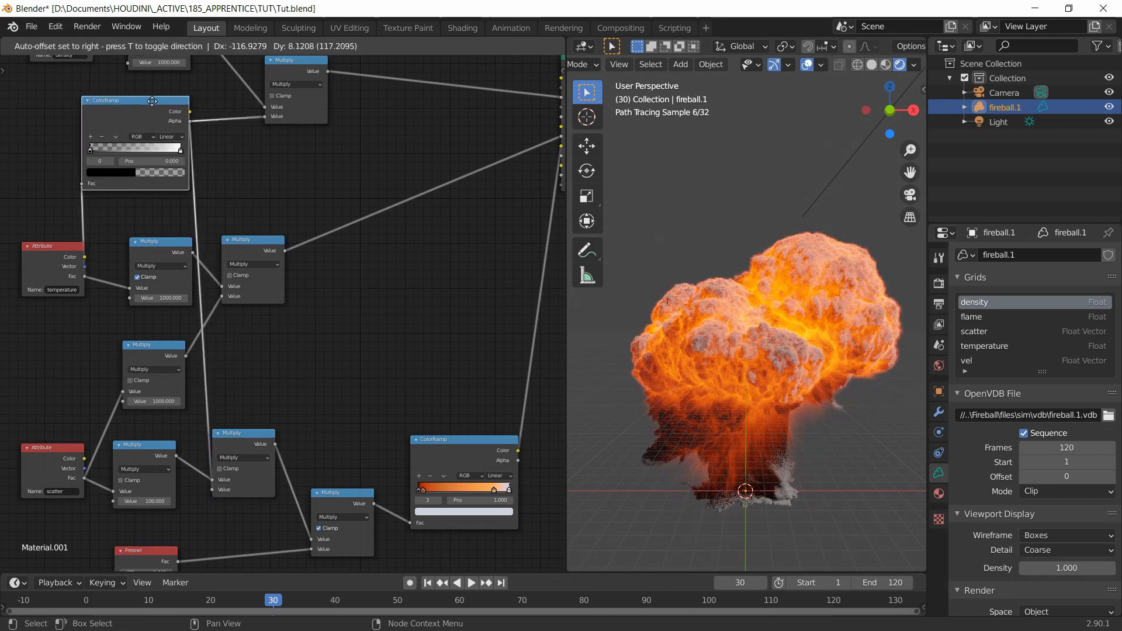
left_click_drag(249, 439, 273, 433)
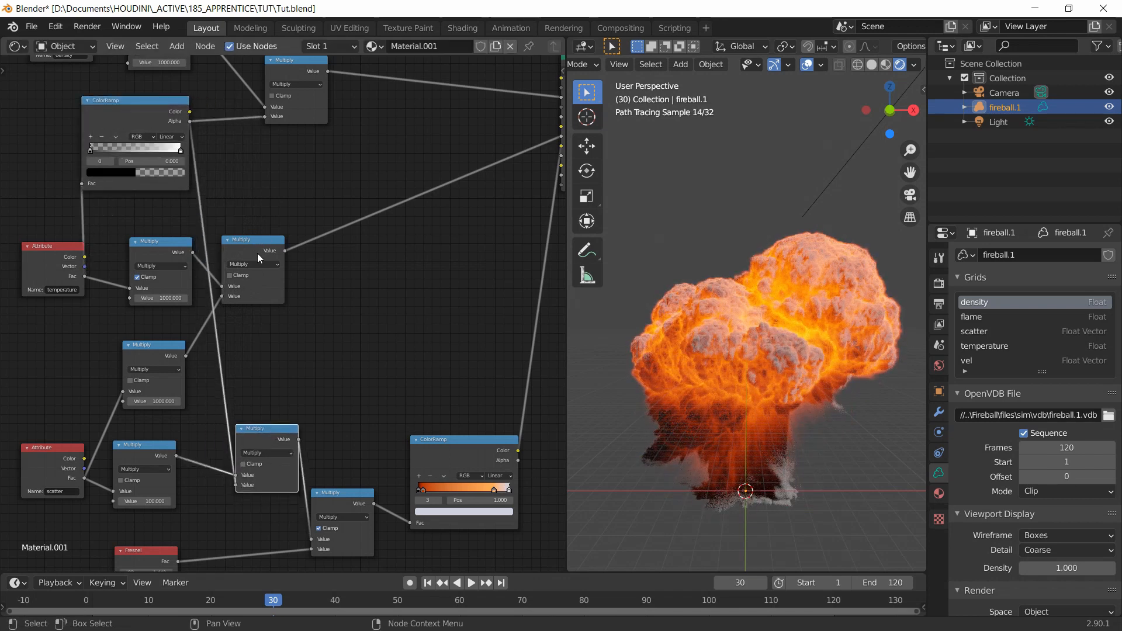
- Add another Math node and insert it on the link from the temperature ColorRamp's Alpha to the scatter branch's middle Multiply node
key("shift+a")
left_click(233, 185)
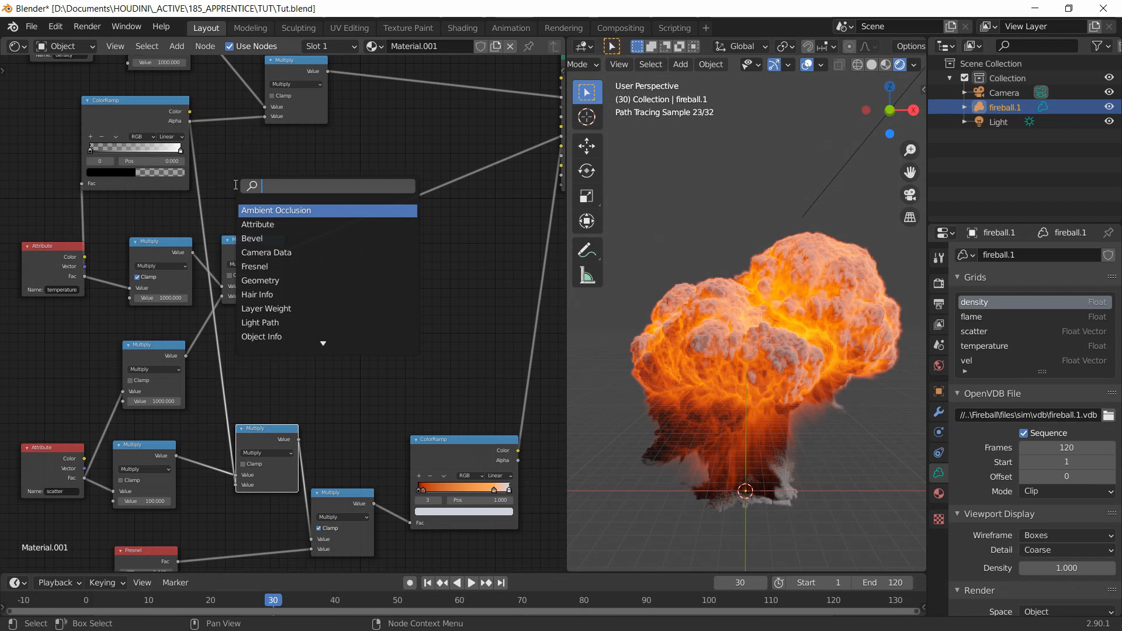
type("math")
key("Return")
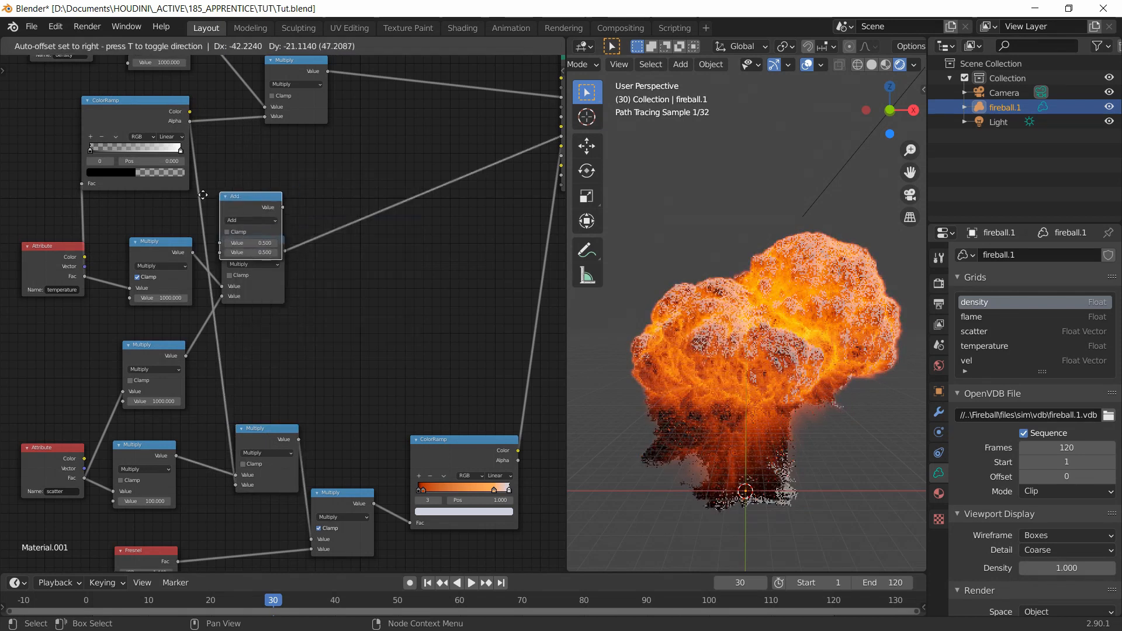
left_click(192, 185)
left_click_drag(237, 191, 231, 165)
- Set the Math node after the temperature ColorRamp to Multiply with a value of 50
left_click(235, 188)
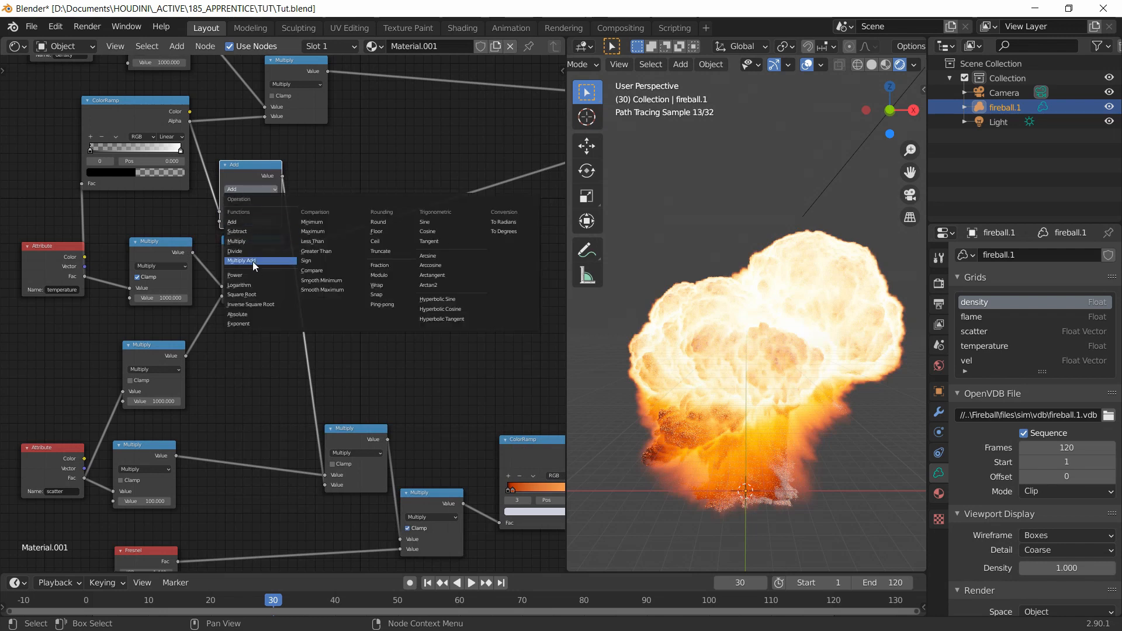
left_click(252, 241)
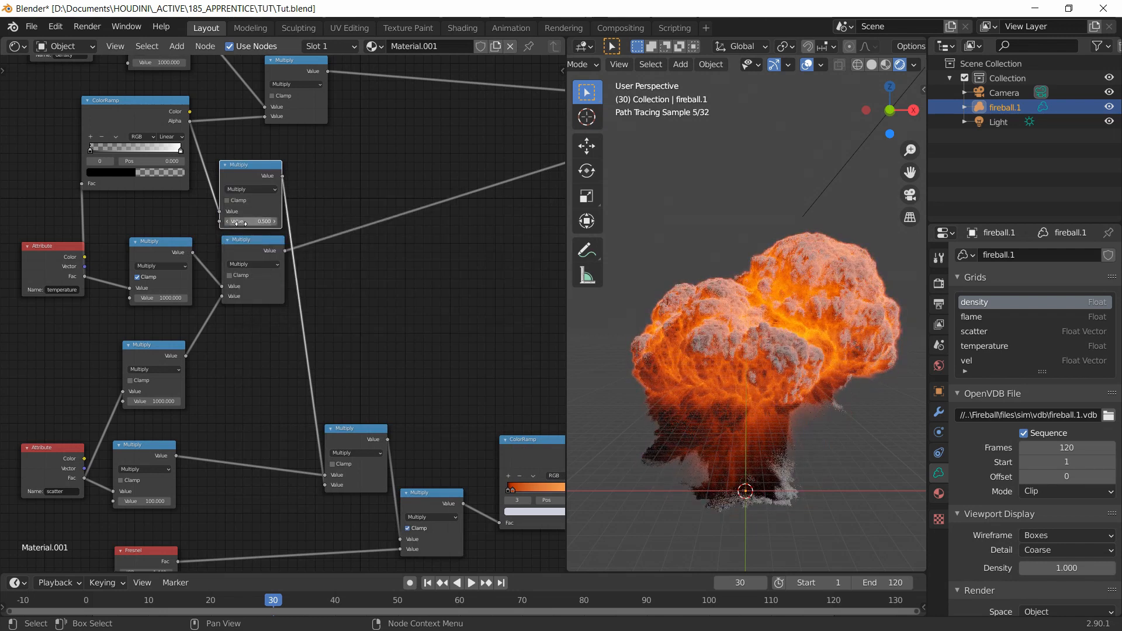
left_click(245, 221)
type("50")
key("Return")
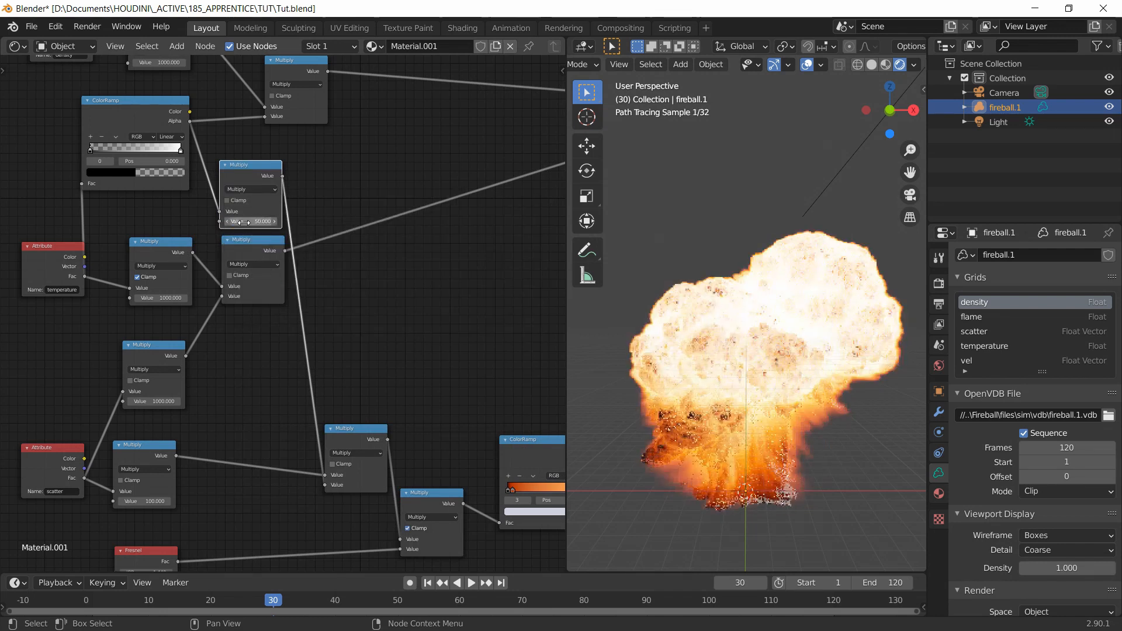
- Mute and unmute the two Multiply nodes linking the ColorRamp alpha to the scatter branch to compare the fireball's look
left_click(352, 429)
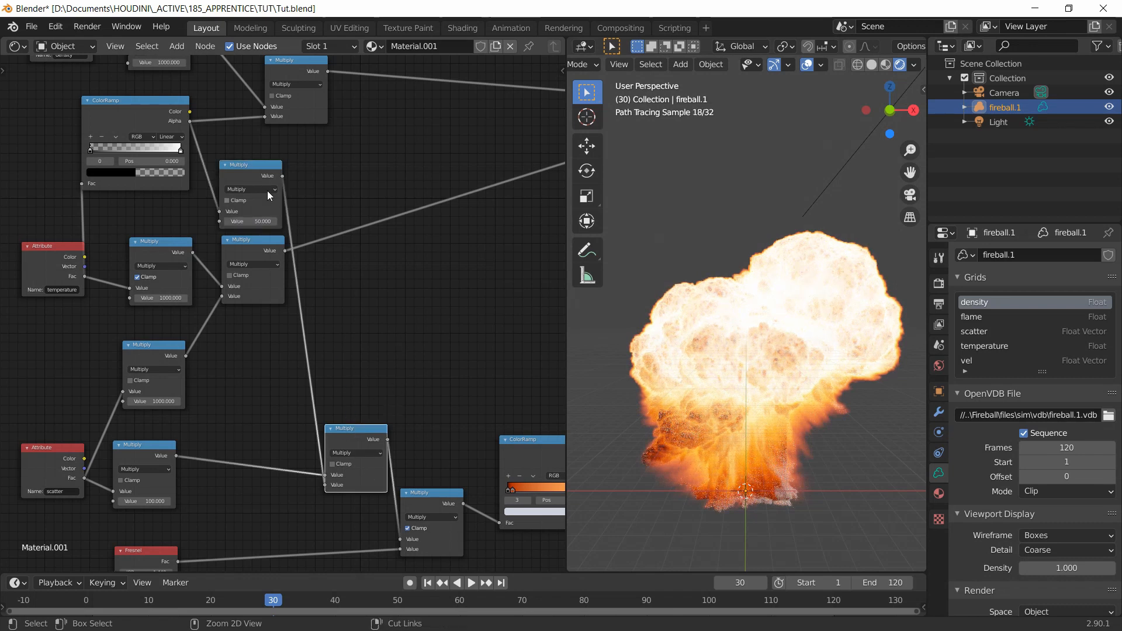
left_click(261, 167)
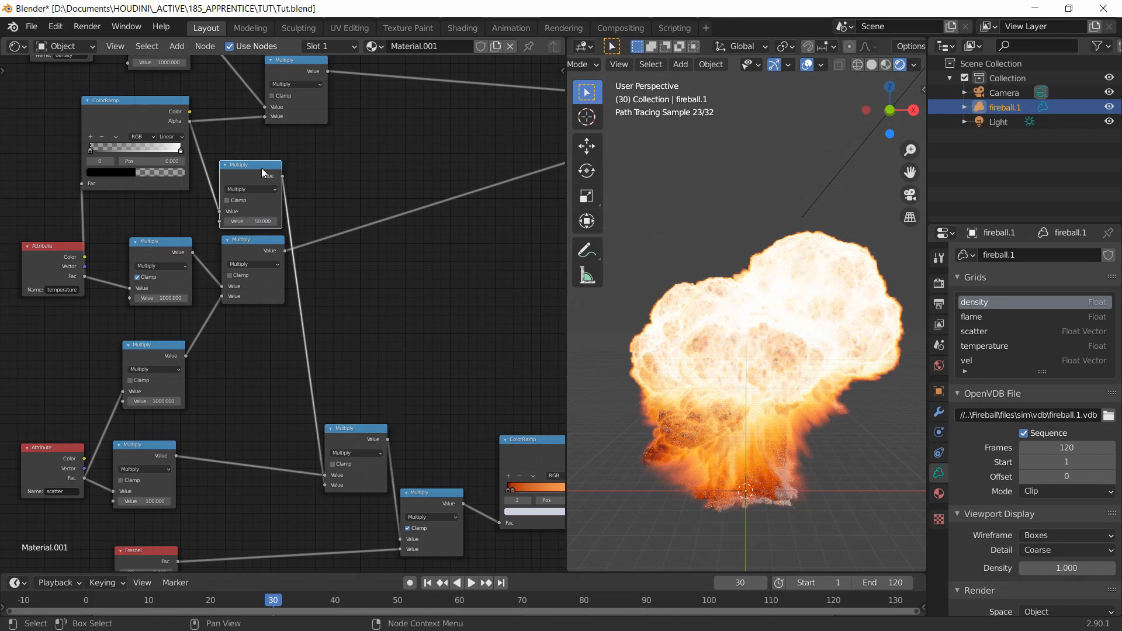
left_click(358, 436)
key("m")
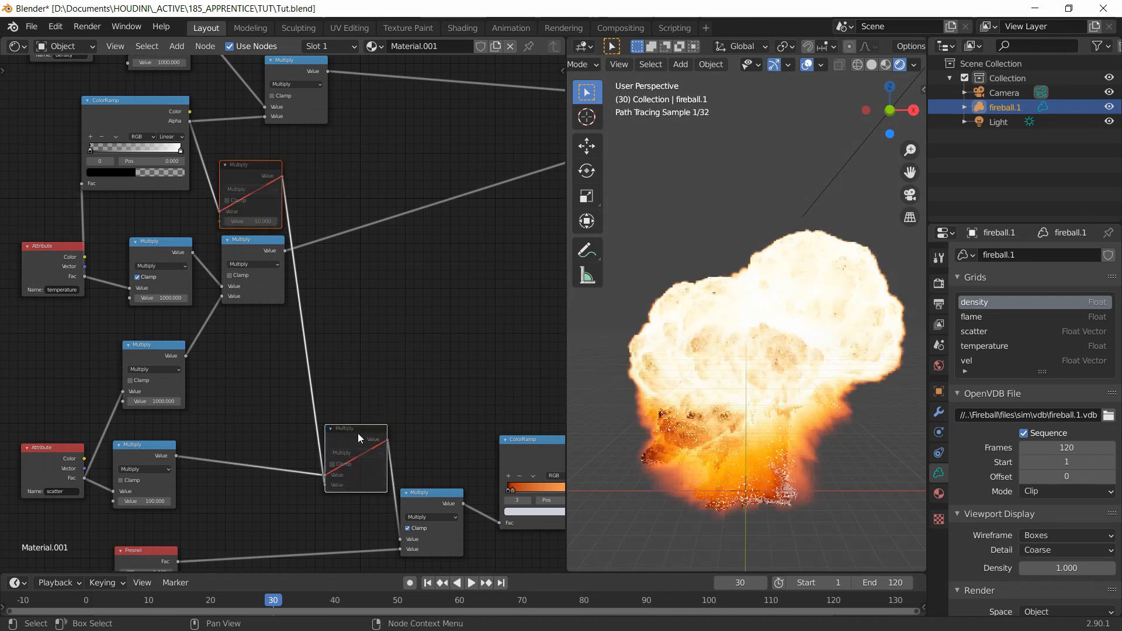
key("m")
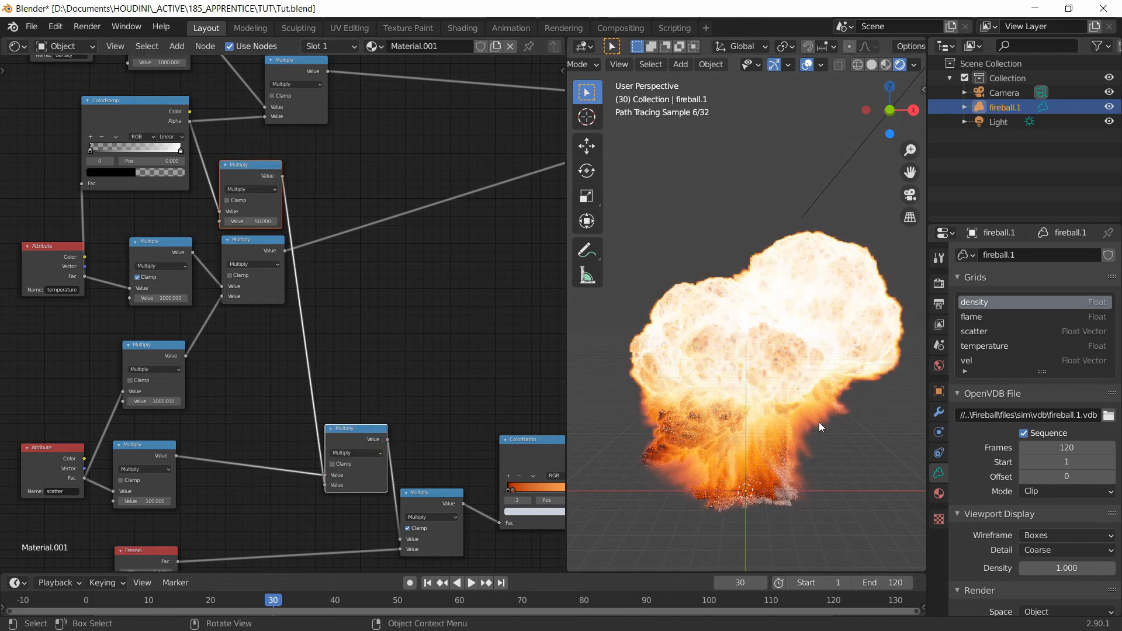
scroll(799, 451, "up", 3)
scroll(799, 454, "down", 3)
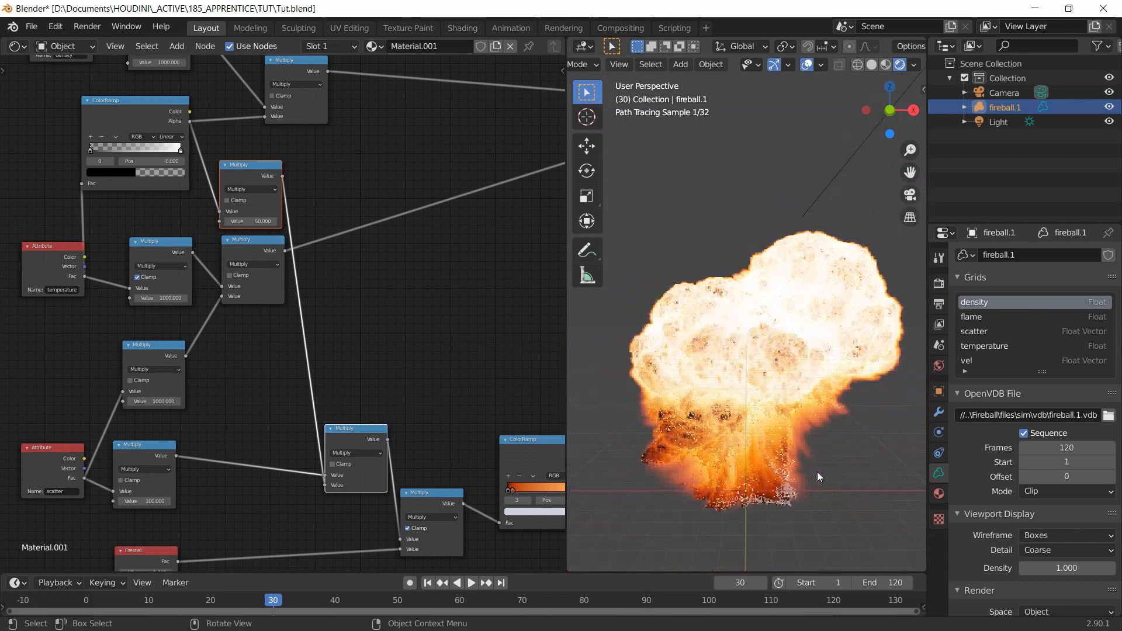
key("m")
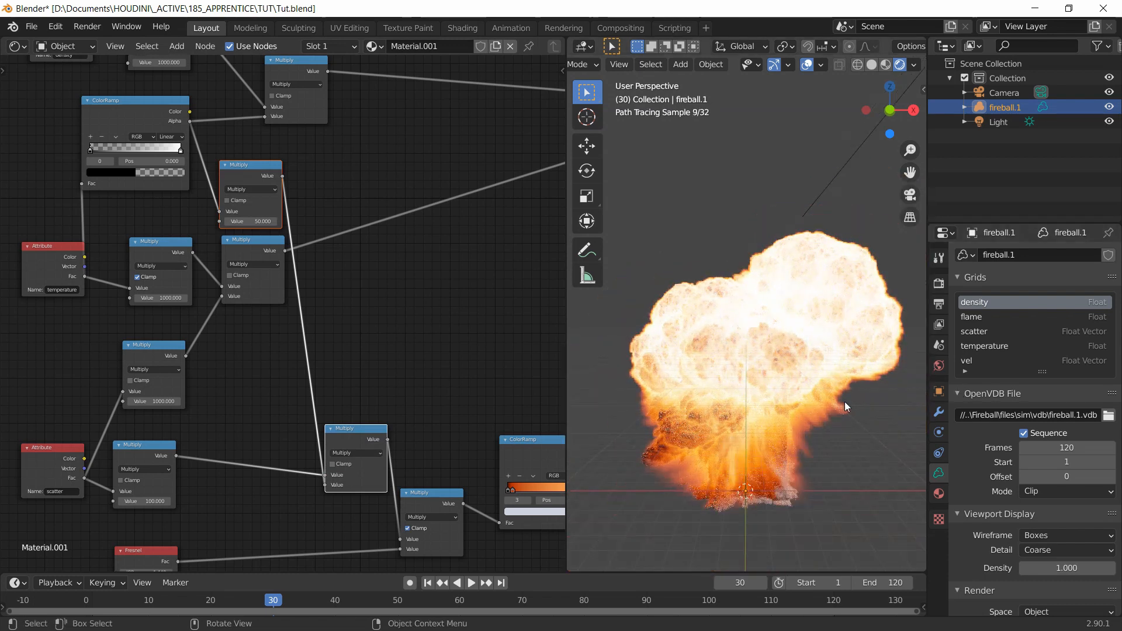
key("m")
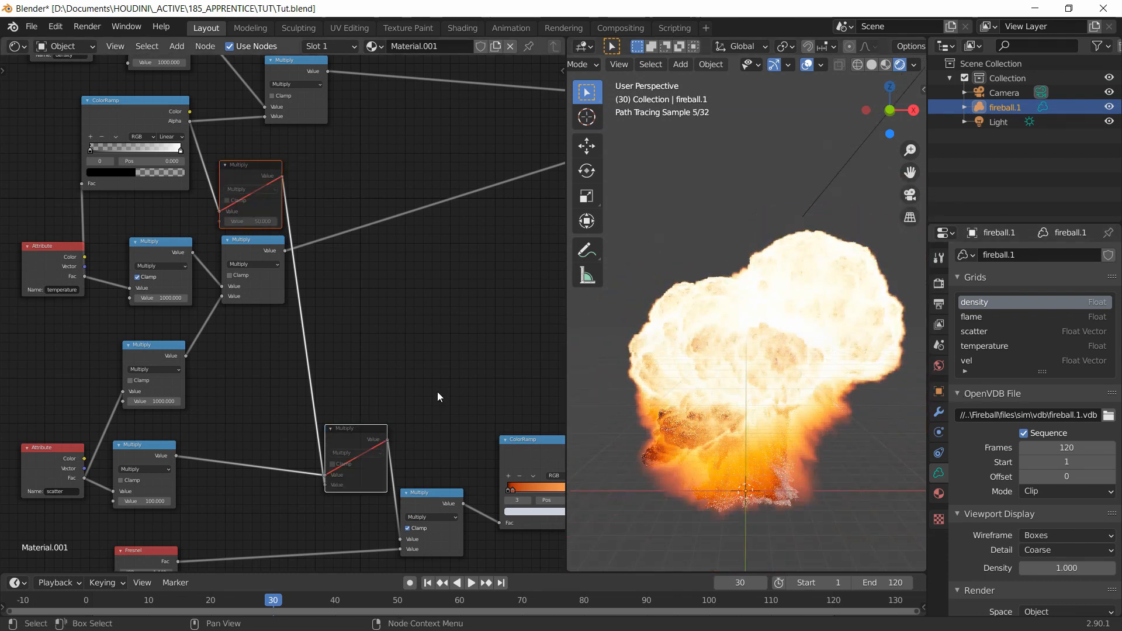
key("m")
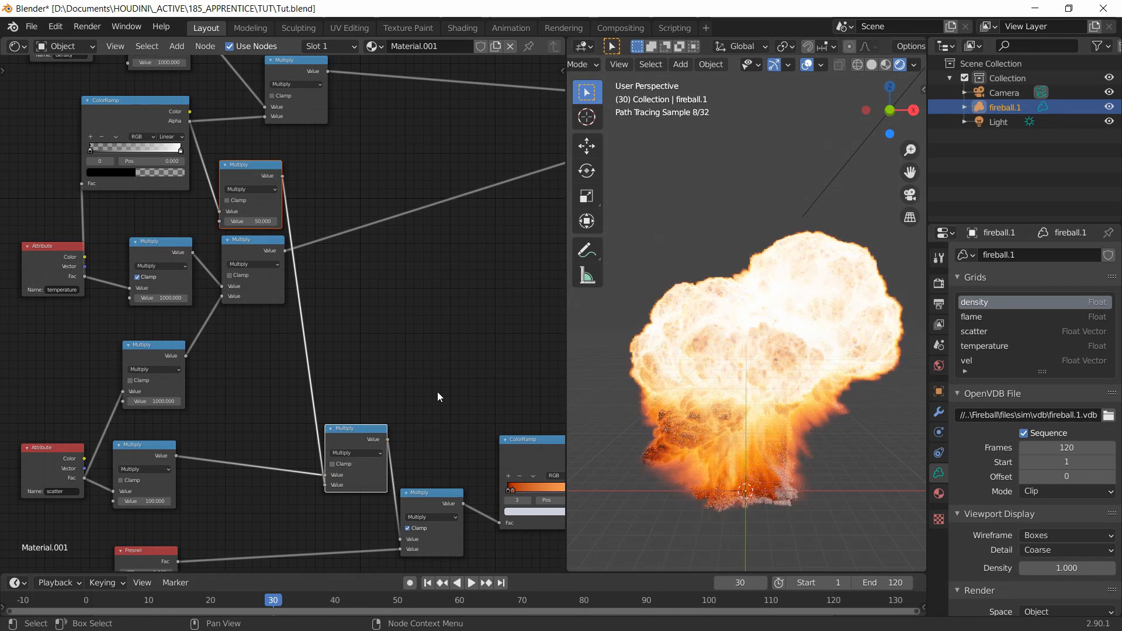
key("m")
key("m")
- Delete those two Multiply nodes and link the scatter Multiply node's output directly to the clamped Multiply node before the orange ColorRamp
left_click(356, 425)
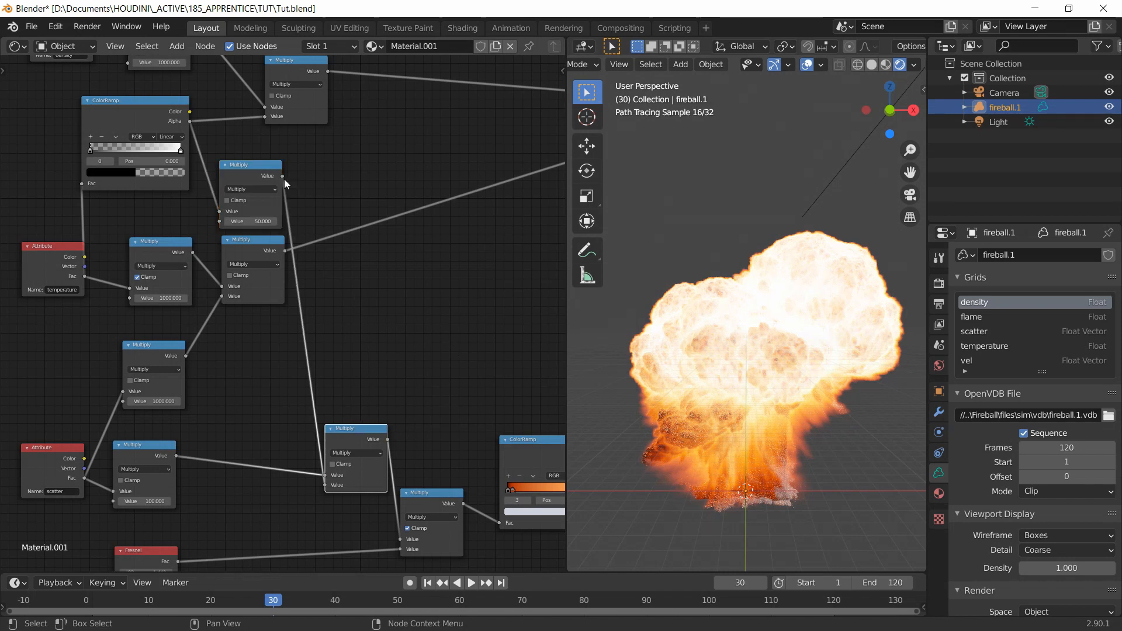
left_click(252, 166, "shift")
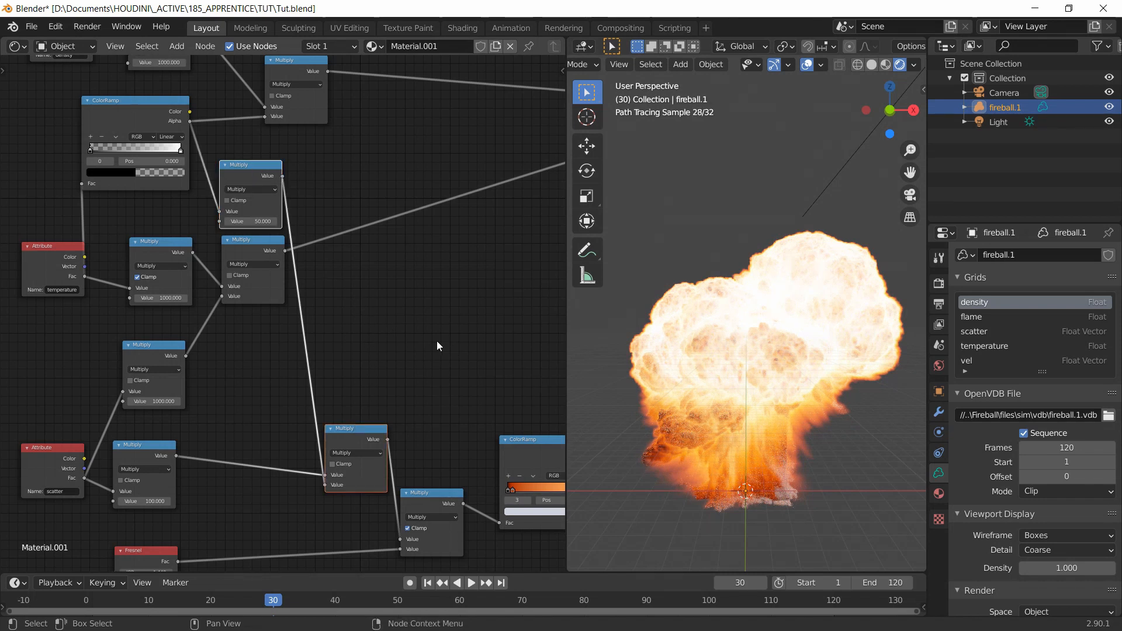
key("x")
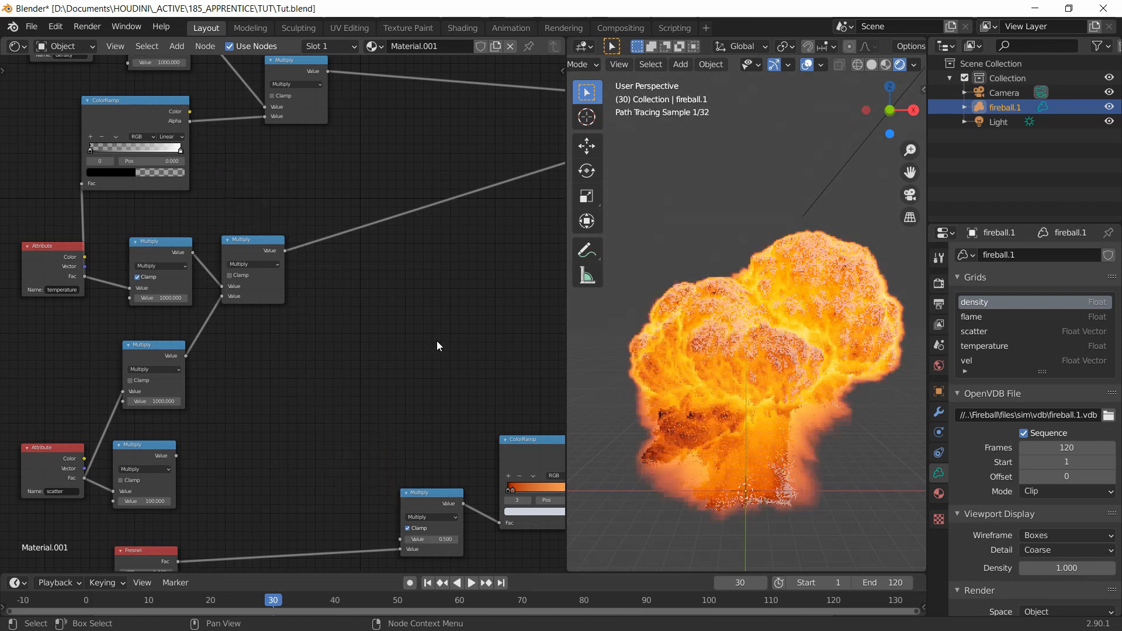
left_click_drag(175, 456, 400, 538)
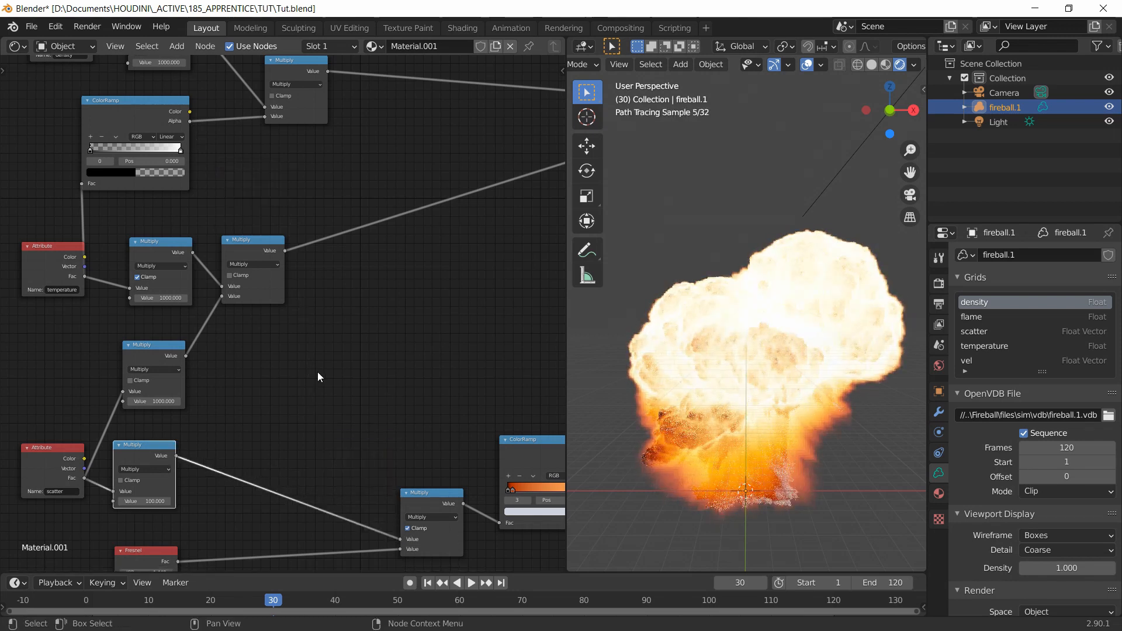
- Save the project and switch the 3D viewport to solid shading
scroll(314, 372, "down", 3)
scroll(273, 359, "up", 1)
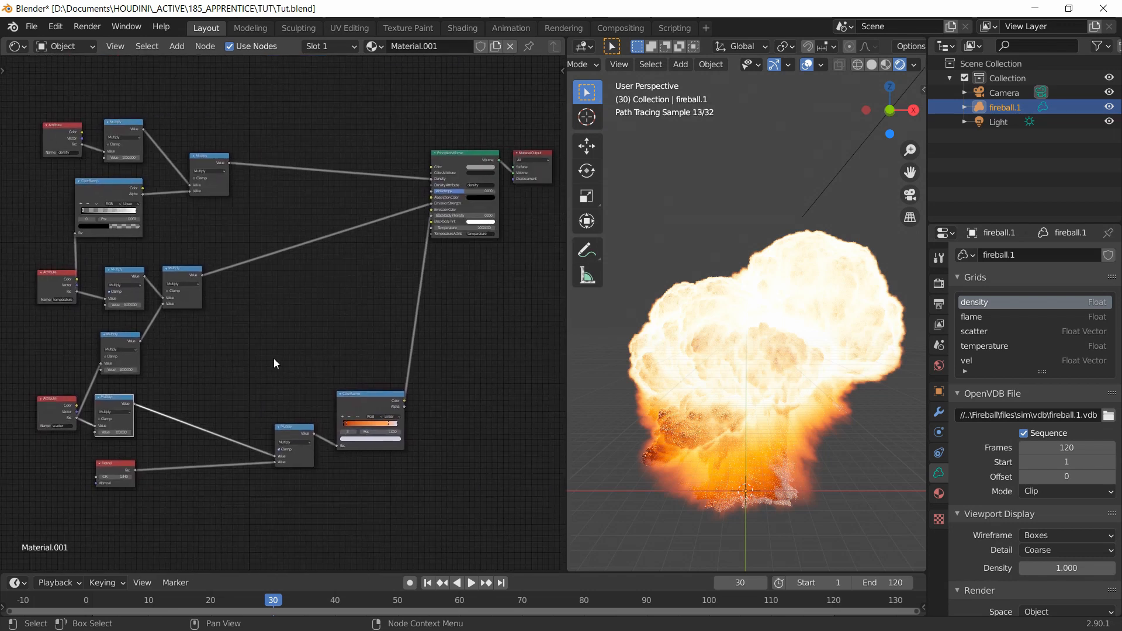
scroll(273, 357, "up", 1)
scroll(316, 355, "up", 1)
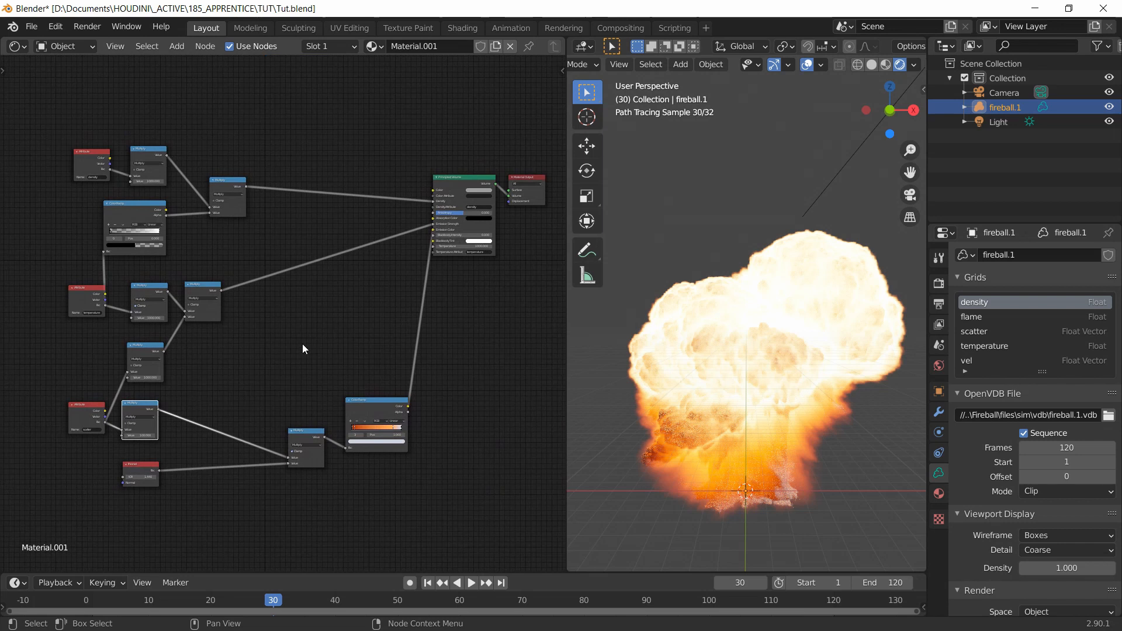
key("ctrl+s")
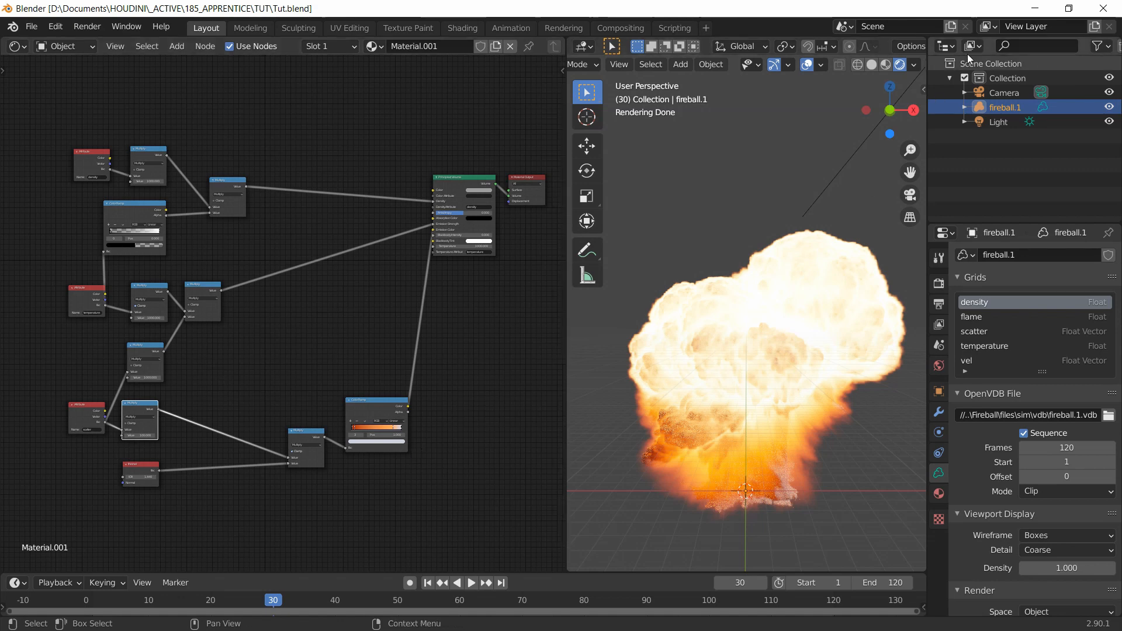
left_click(872, 65)
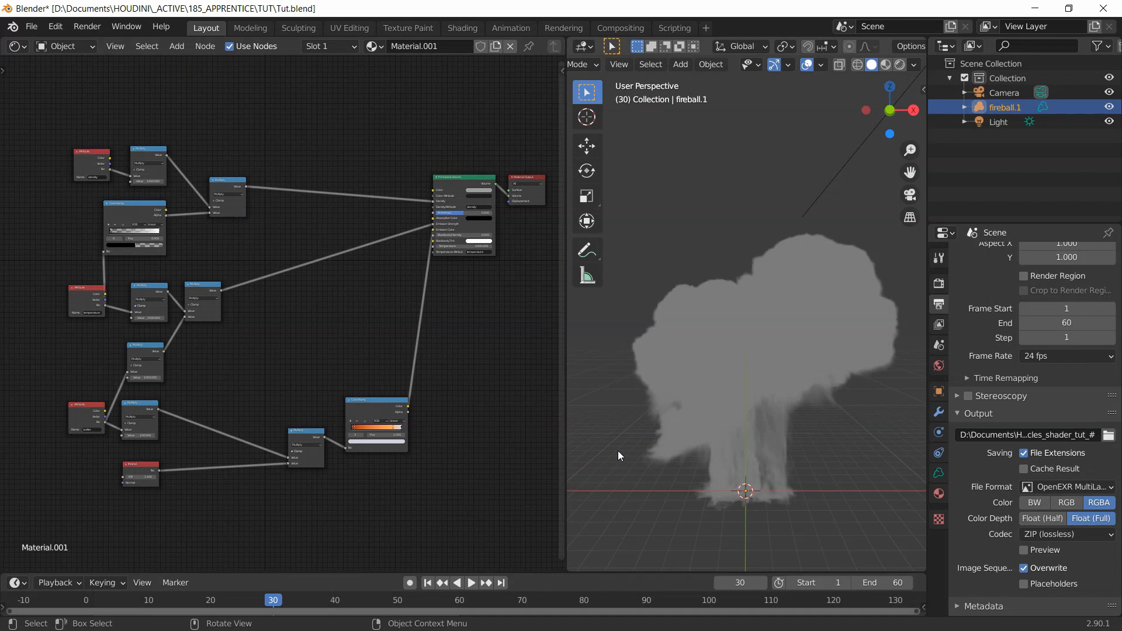
- Switch to VLC media player, play the rendered clip cycles_shader_tut0001-0060.mp4, and close the player
key("alt+Tab")
key("alt+Tab")
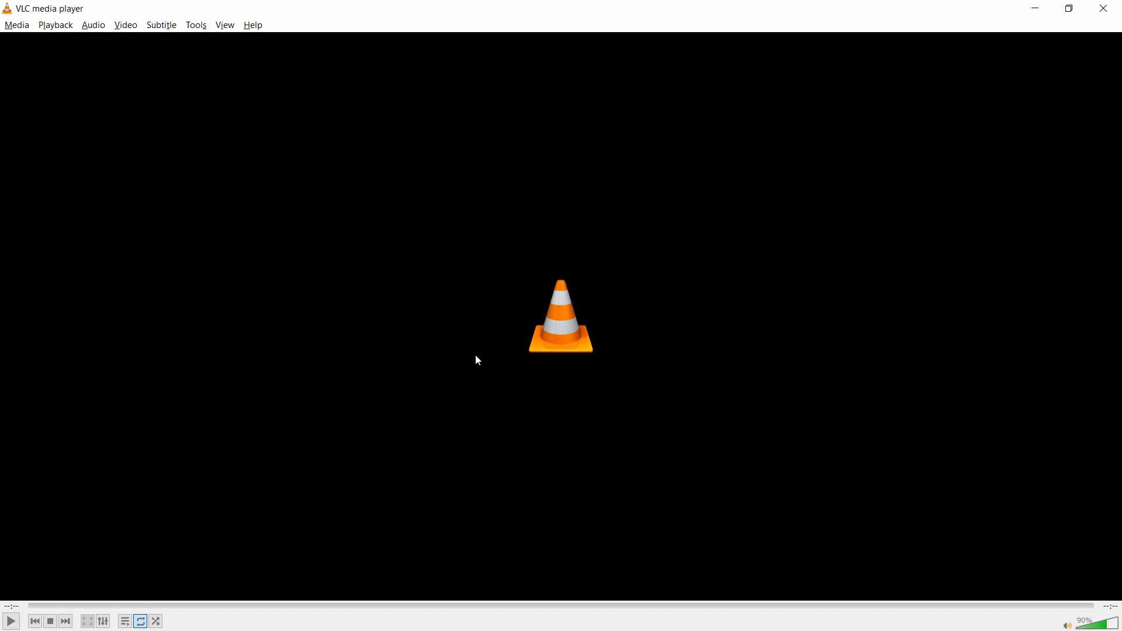
left_click(11, 622)
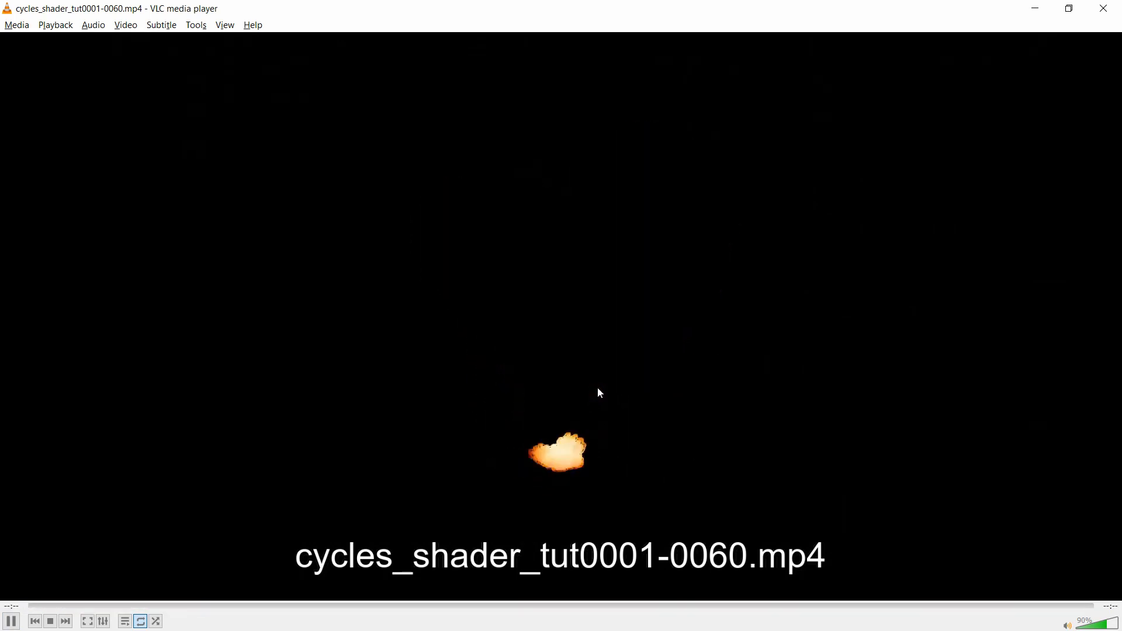
left_click(1104, 8)
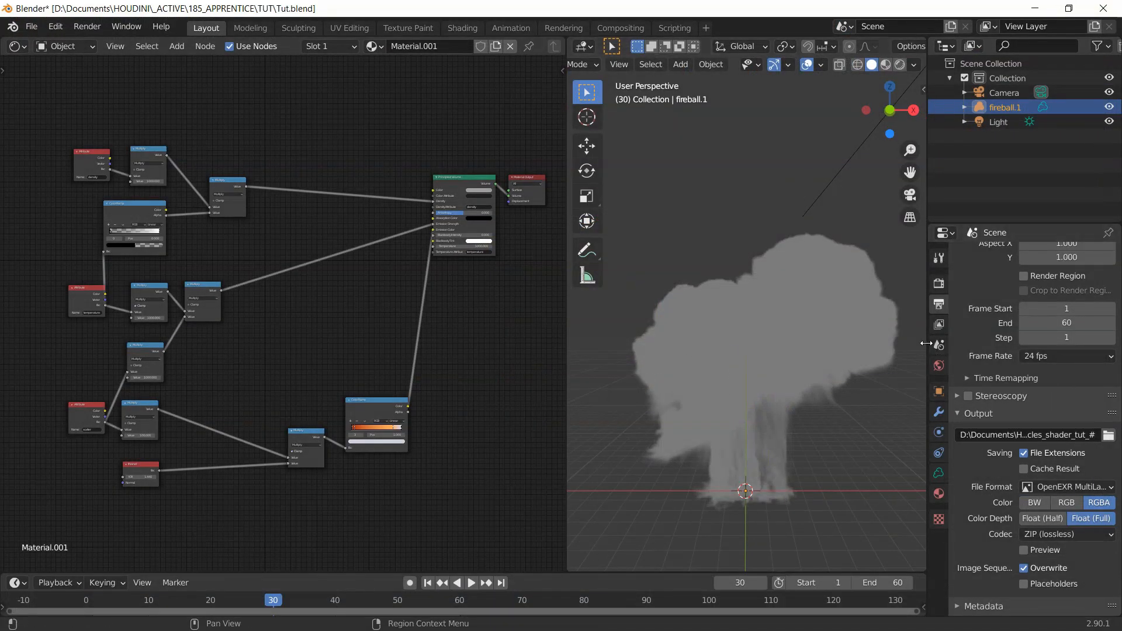
- Widen the properties editor and review the Cycles sampling, denoising and film settings of the scene
left_click_drag(928, 345, 885, 344)
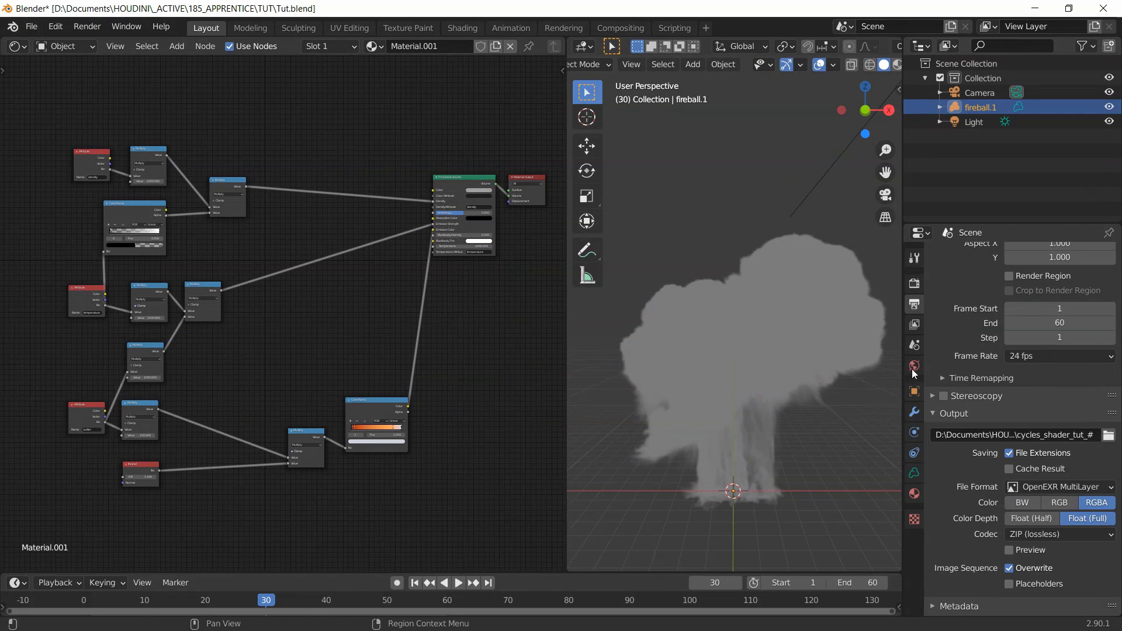
left_click(915, 291)
scroll(974, 398, "up", 4)
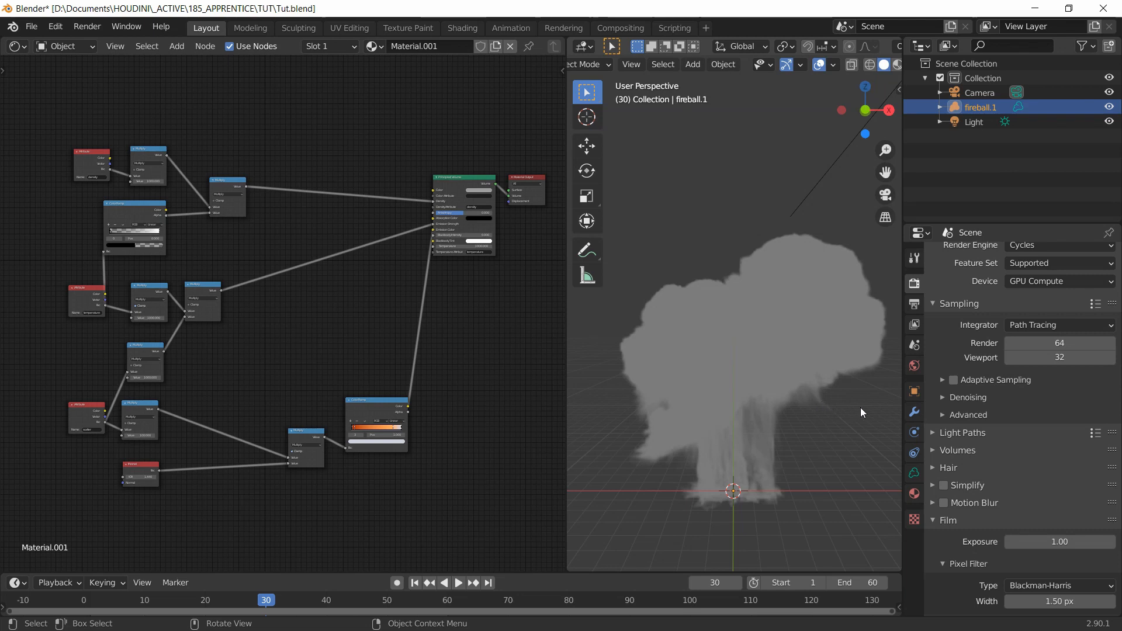
left_click(941, 398)
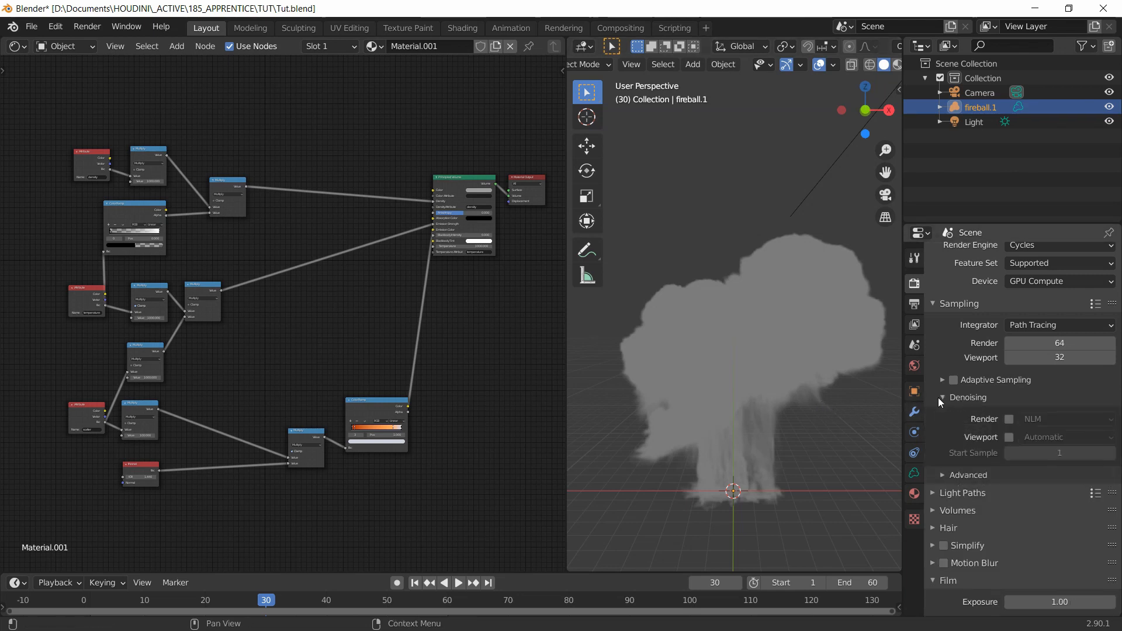
left_click(940, 397)
scroll(941, 430, "down", 5)
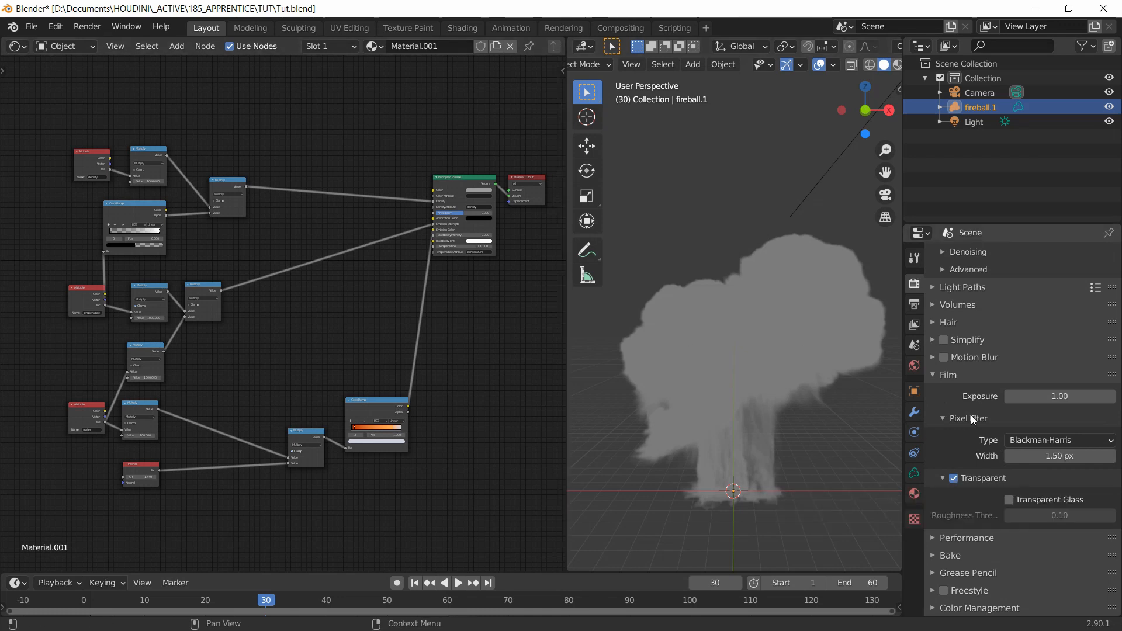
- Review the scene's output settings and the view layer's enabled data and light passes
left_click(913, 305)
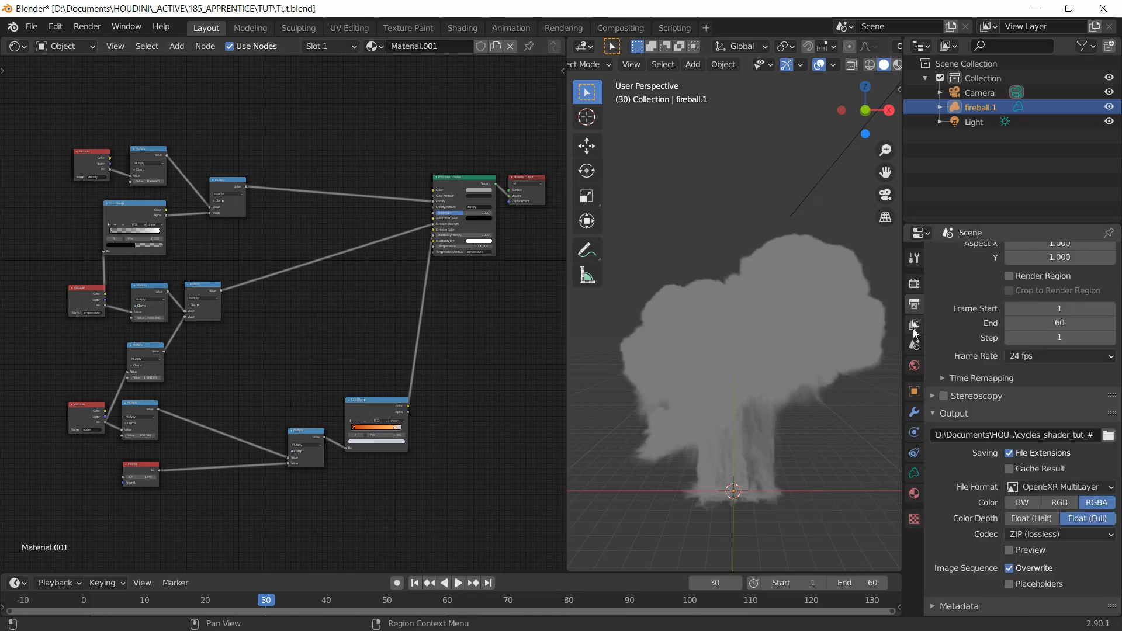
left_click(914, 327)
scroll(985, 345, "up", 8)
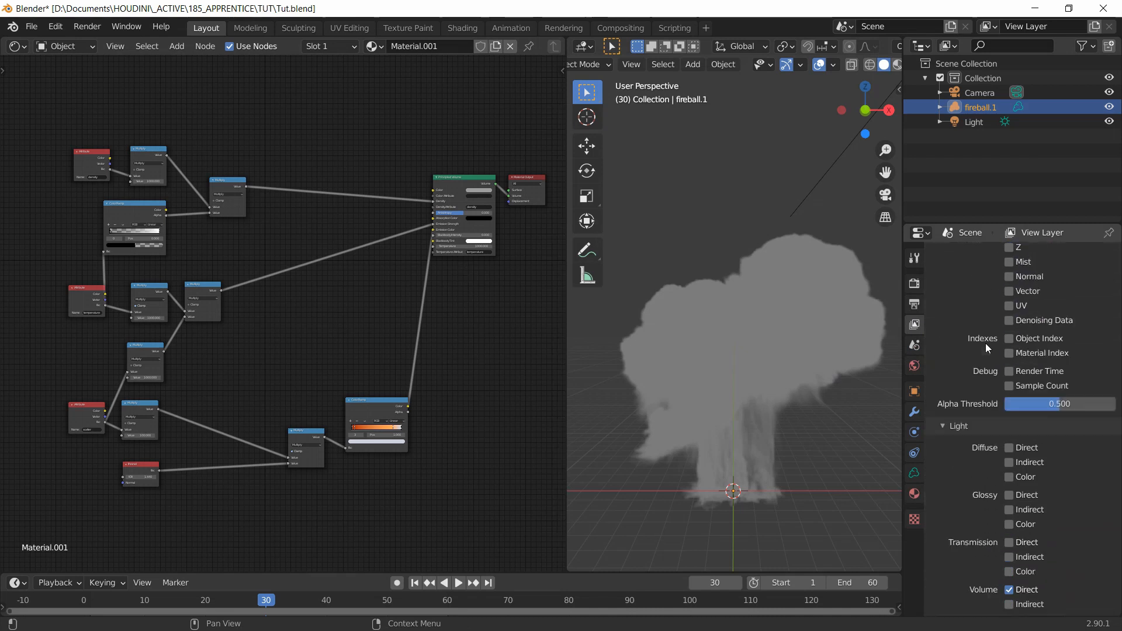
scroll(986, 340, "up", 4)
scroll(957, 384, "down", 10)
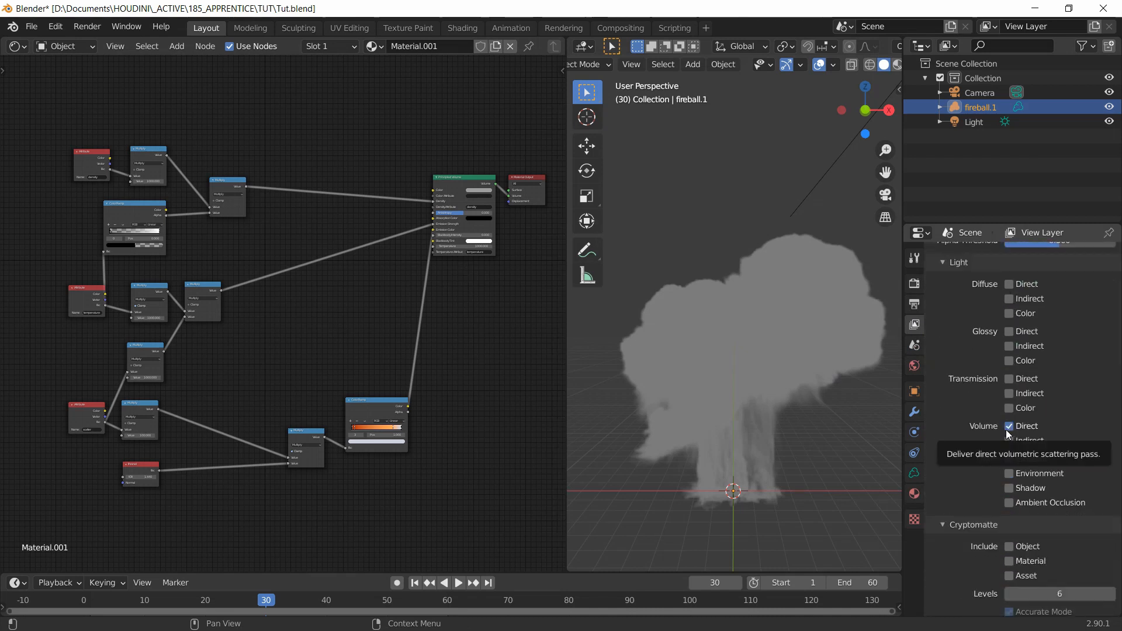
scroll(965, 430, "up", 10)
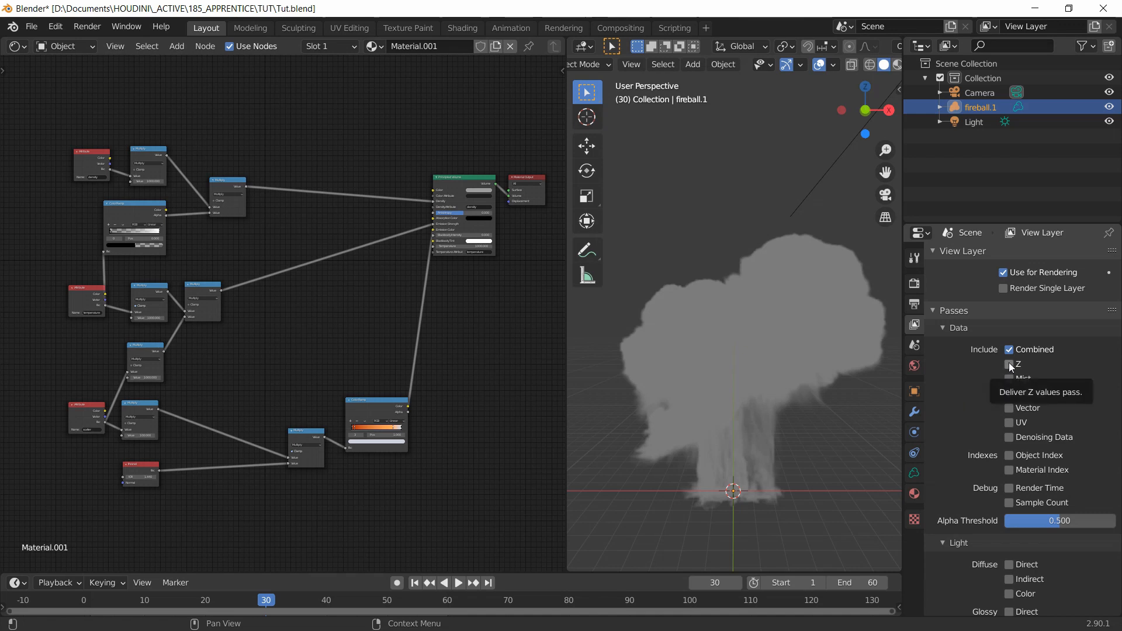
- Go back over the scene's render settings, from sample counts to film transparency
left_click(914, 285)
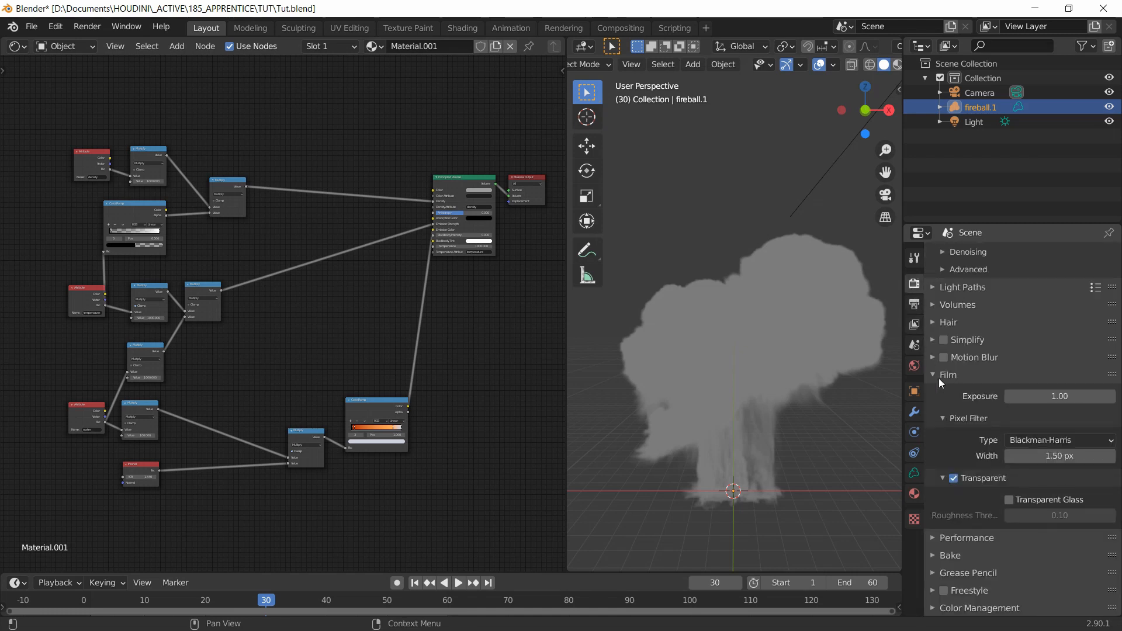
scroll(935, 325, "up", 1)
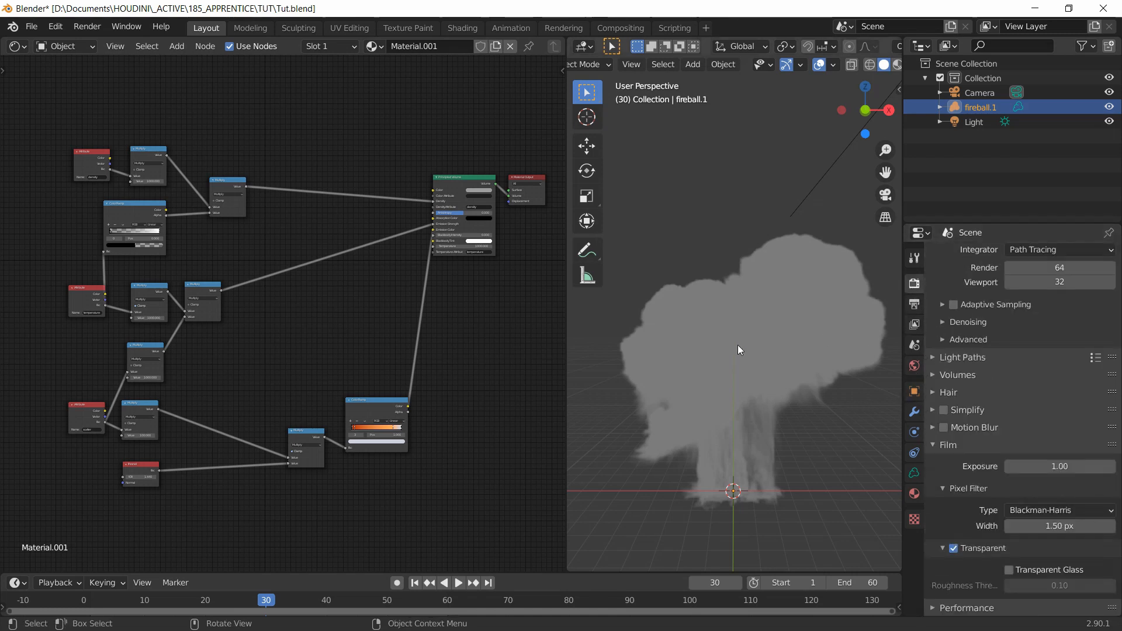
scroll(729, 342, "up", 5)
scroll(801, 335, "down", 5)
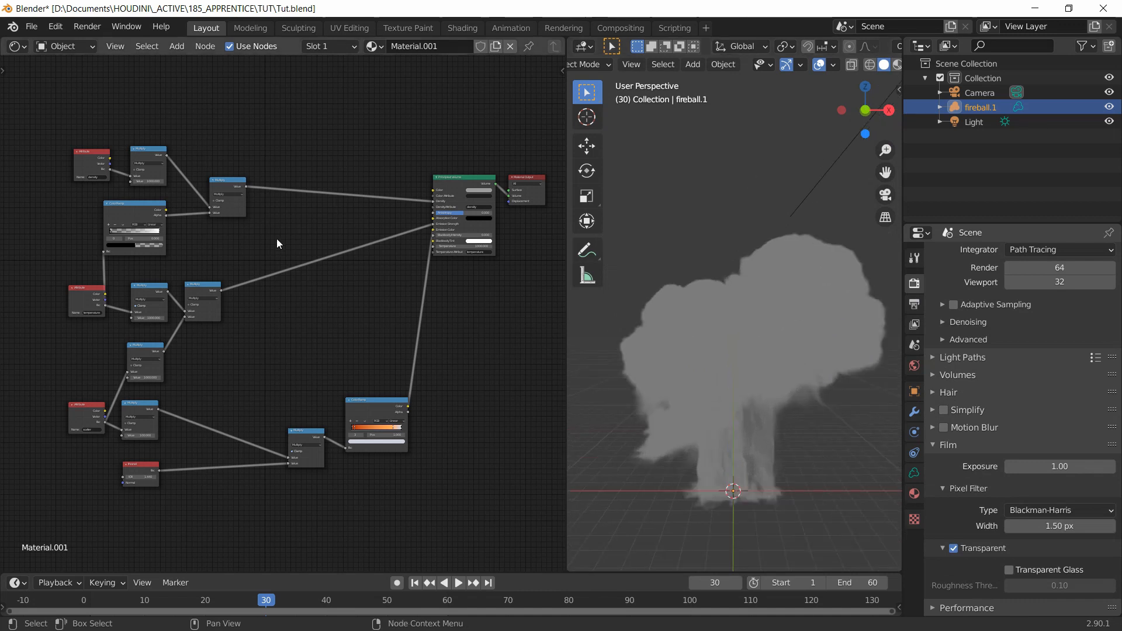
- Save the current project, and save it again as a new file named Tut2.blend in the TUT folder
middle_click_drag(275, 239, 266, 238)
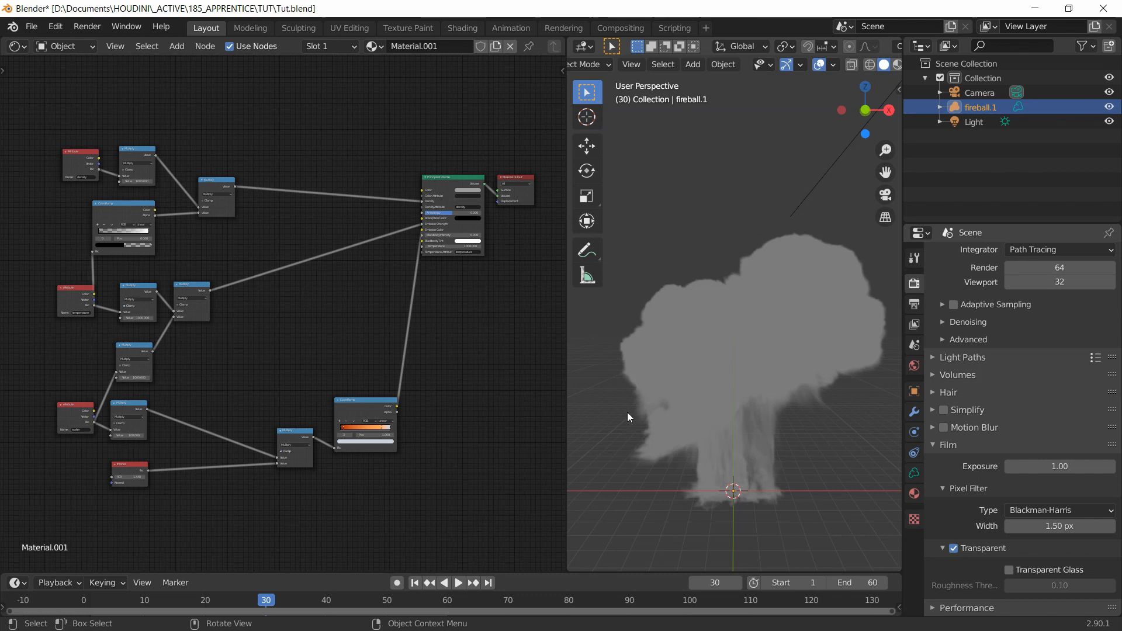
key("ctrl+s")
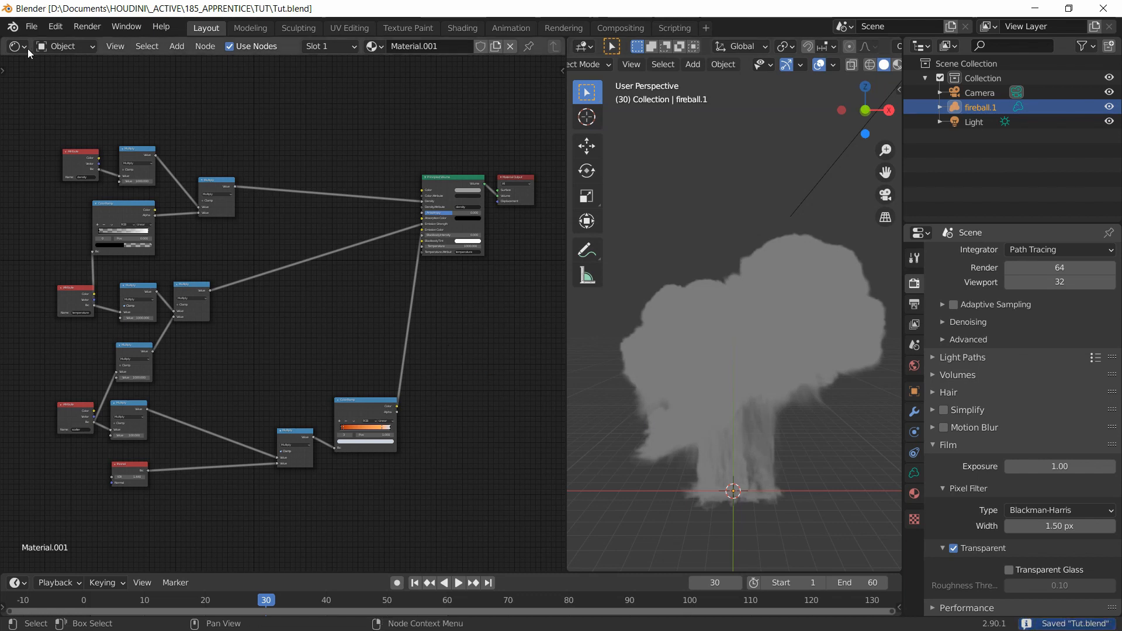
left_click(31, 28)
left_click(79, 138)
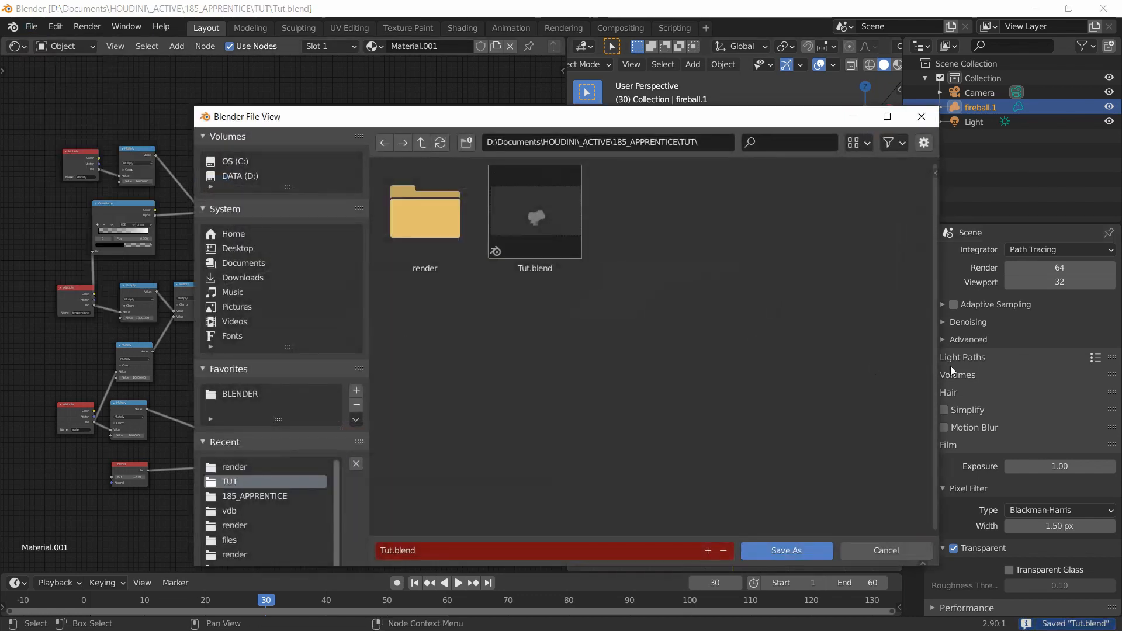
left_click(391, 554)
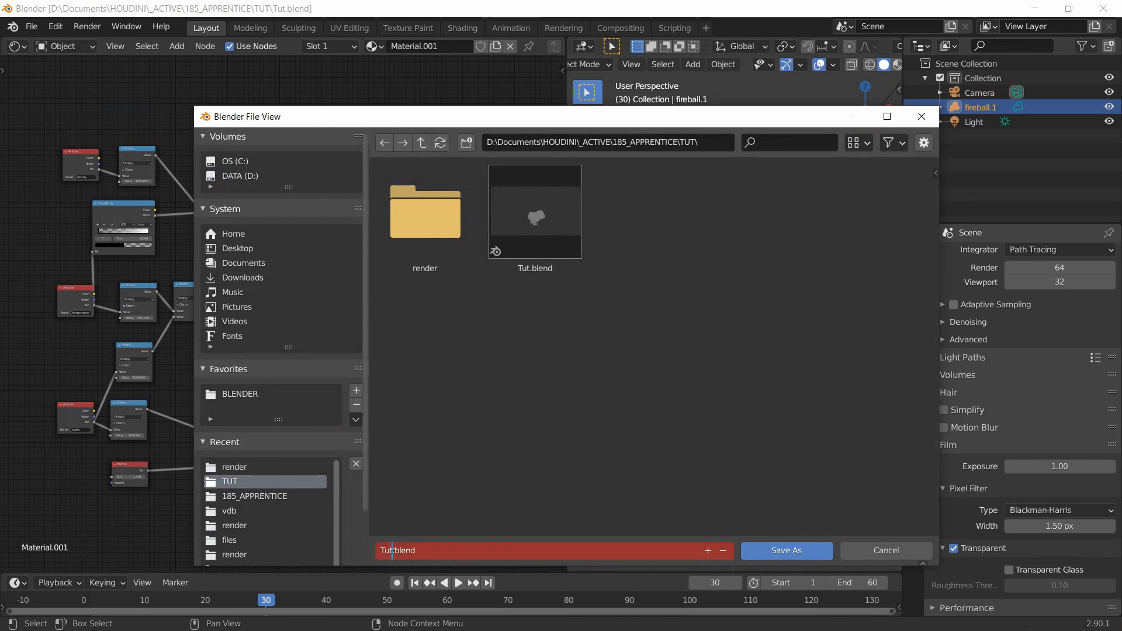
type("2")
left_click(765, 554)
left_click(778, 553)
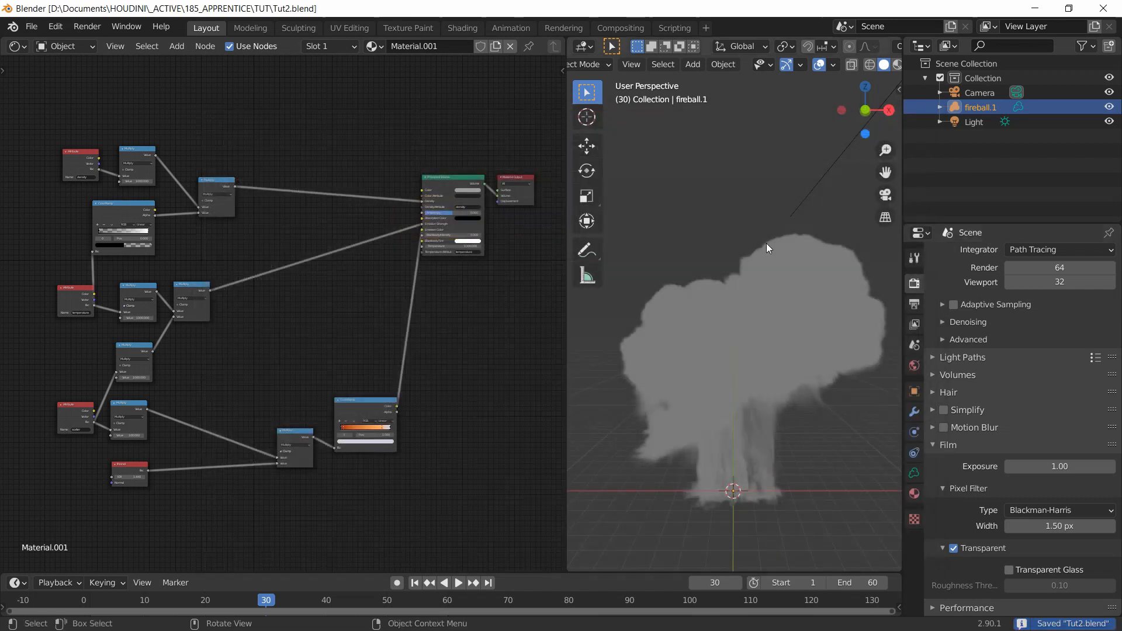
- Turn on Fake User for the fireball volume's material and rename the material vol
left_click(990, 103)
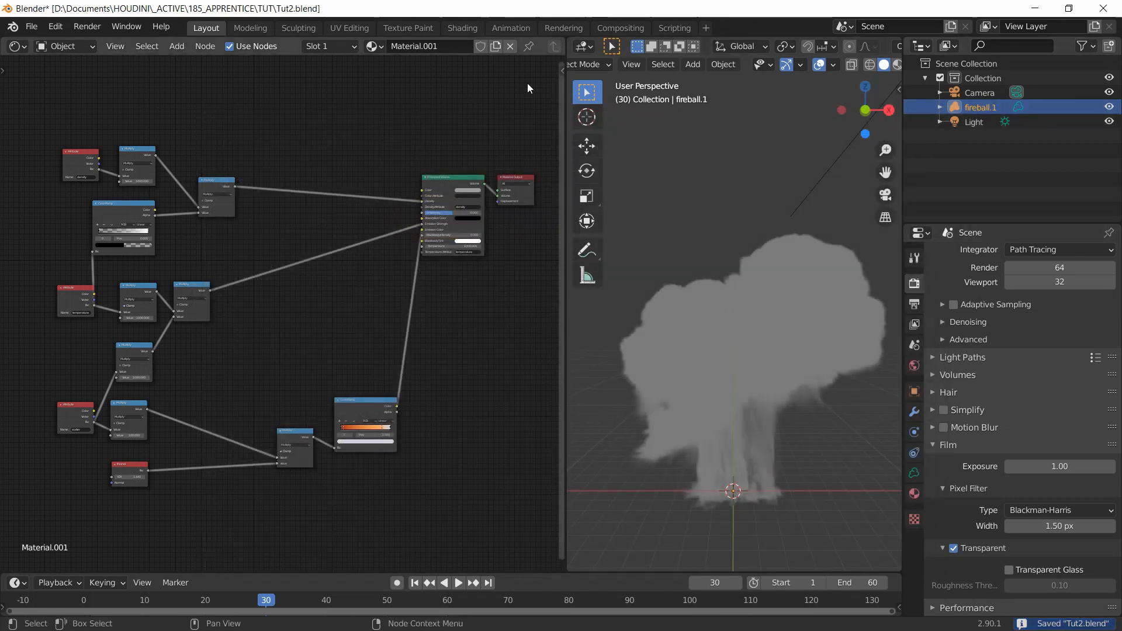
left_click(481, 49)
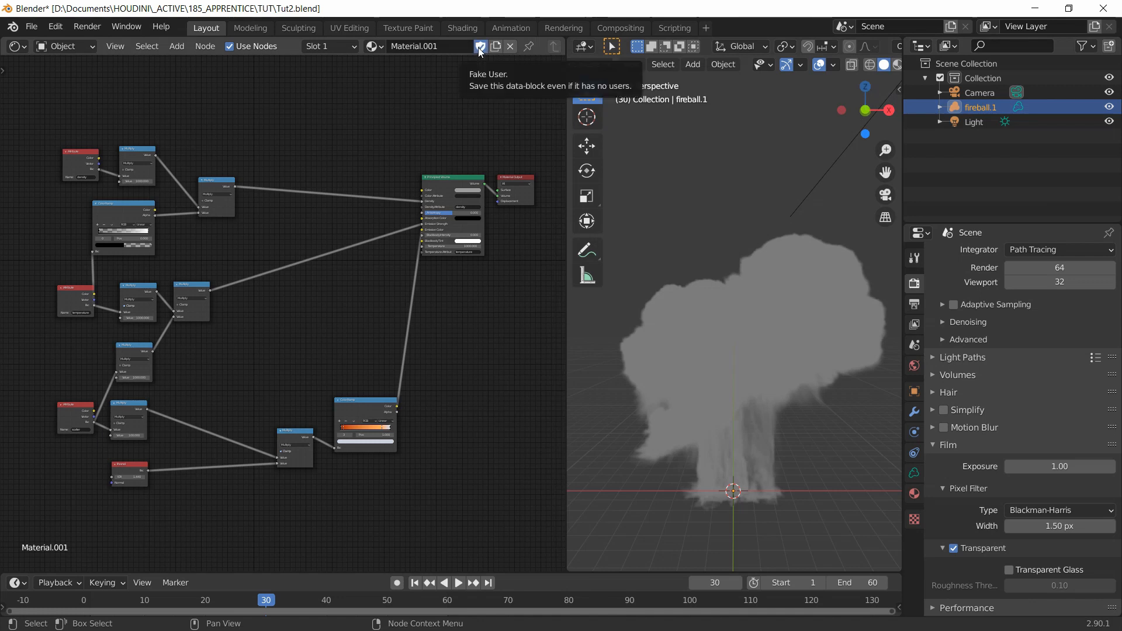
left_click(423, 49)
type("v")
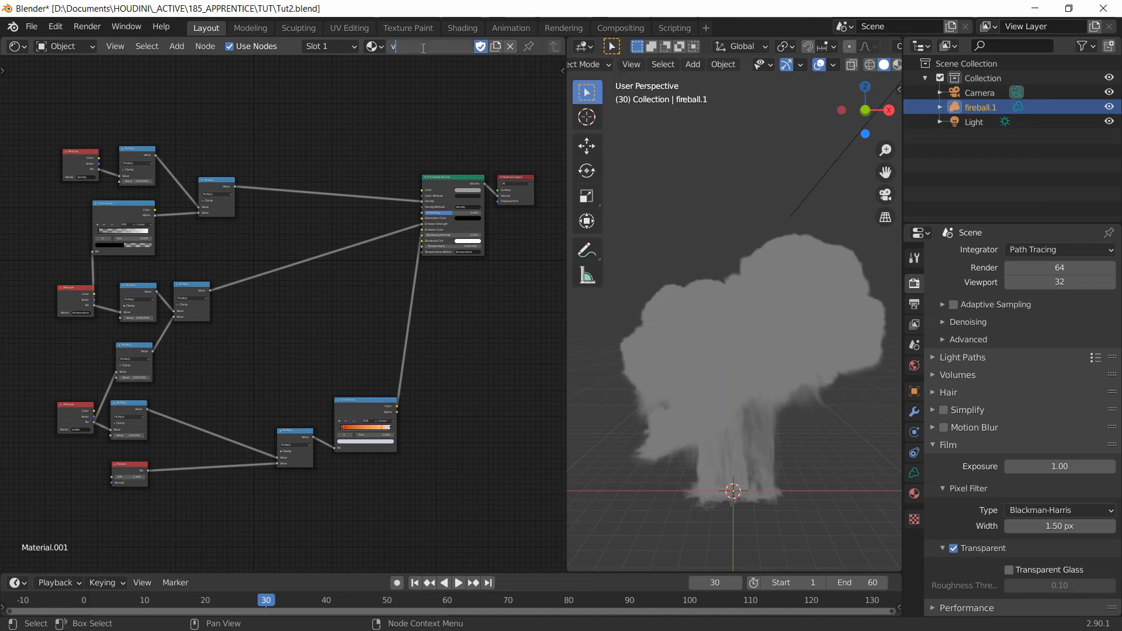
type("ol")
key("Return")
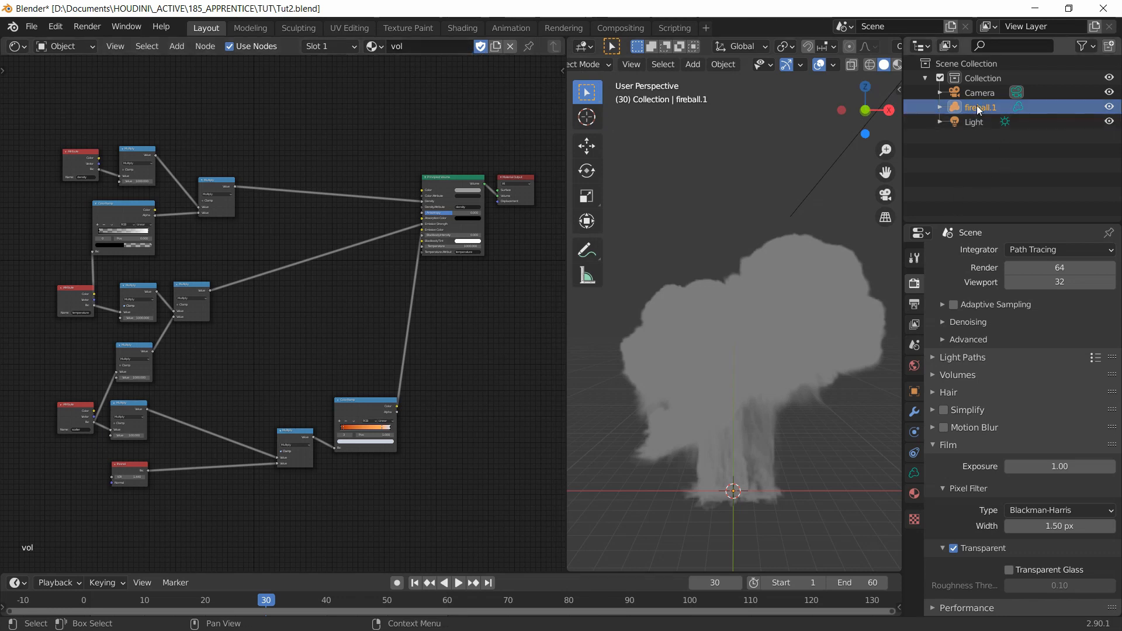
- Delete the fireball volume and open the ground_exp_with_trails\sim\vdb folder for an OpenVDB import
key("Delete")
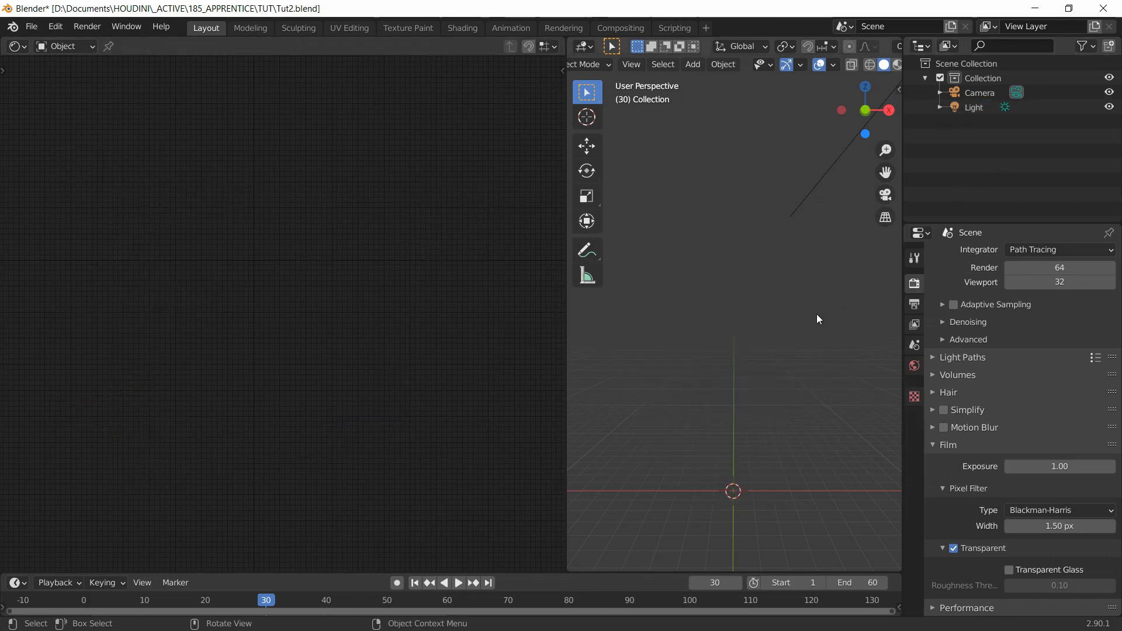
key("shift+a")
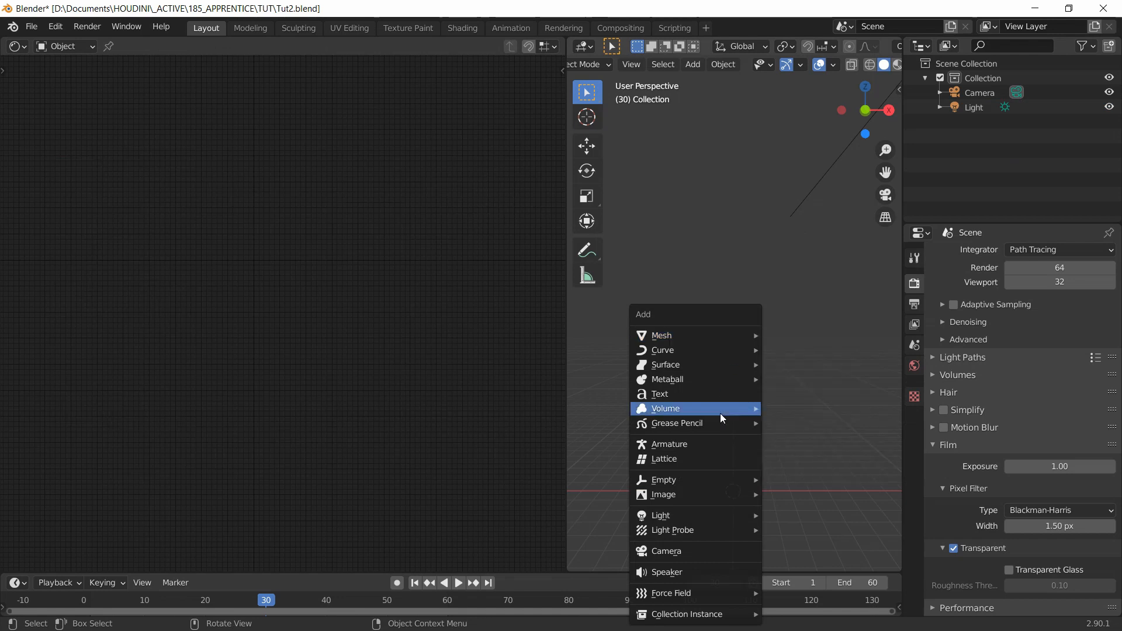
mouse_move(741, 408)
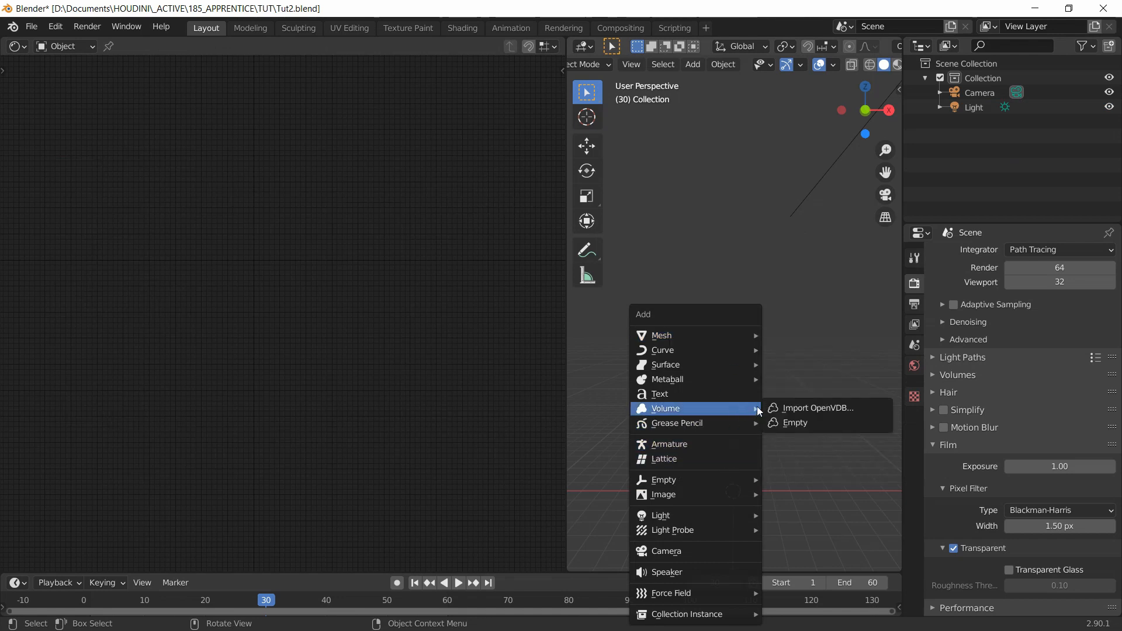
left_click(798, 407)
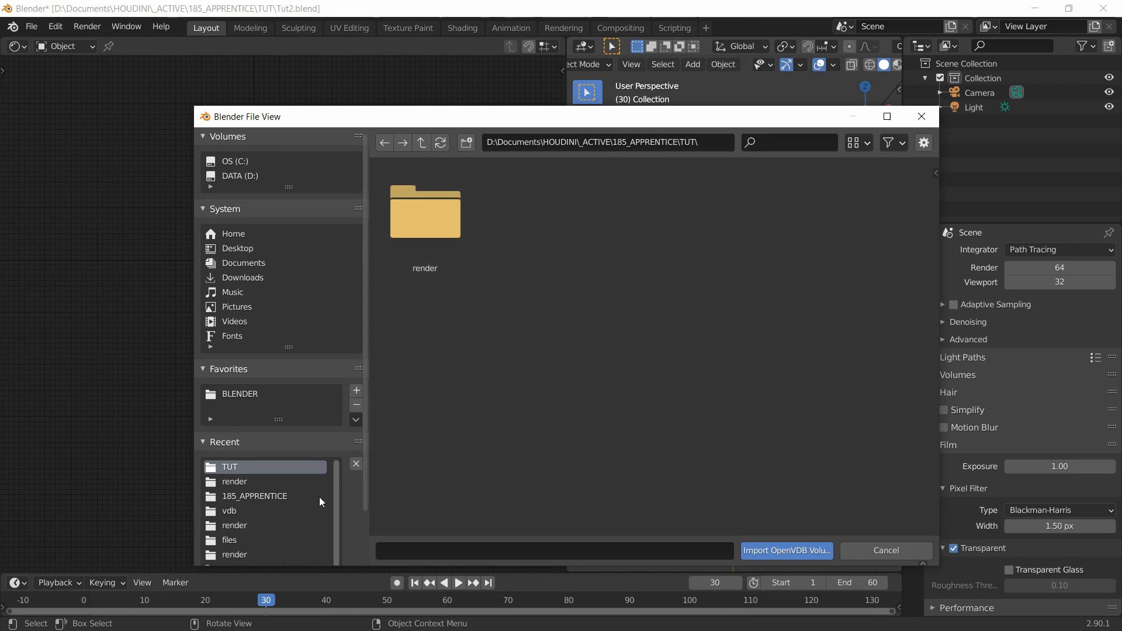
left_click(293, 496)
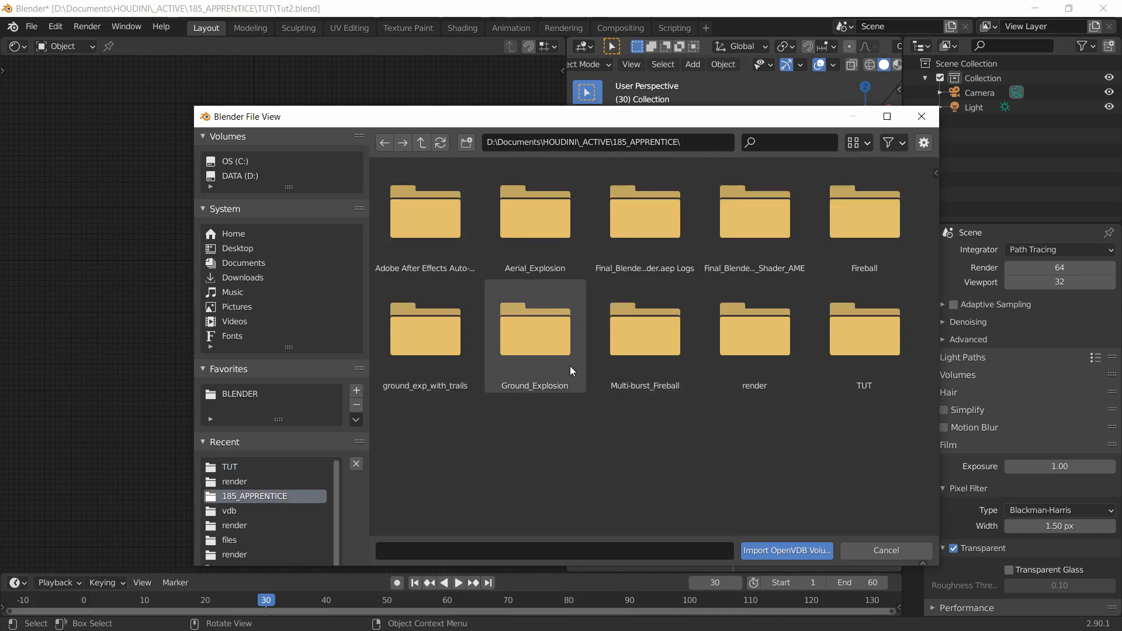
double_click(430, 358)
double_click(641, 243)
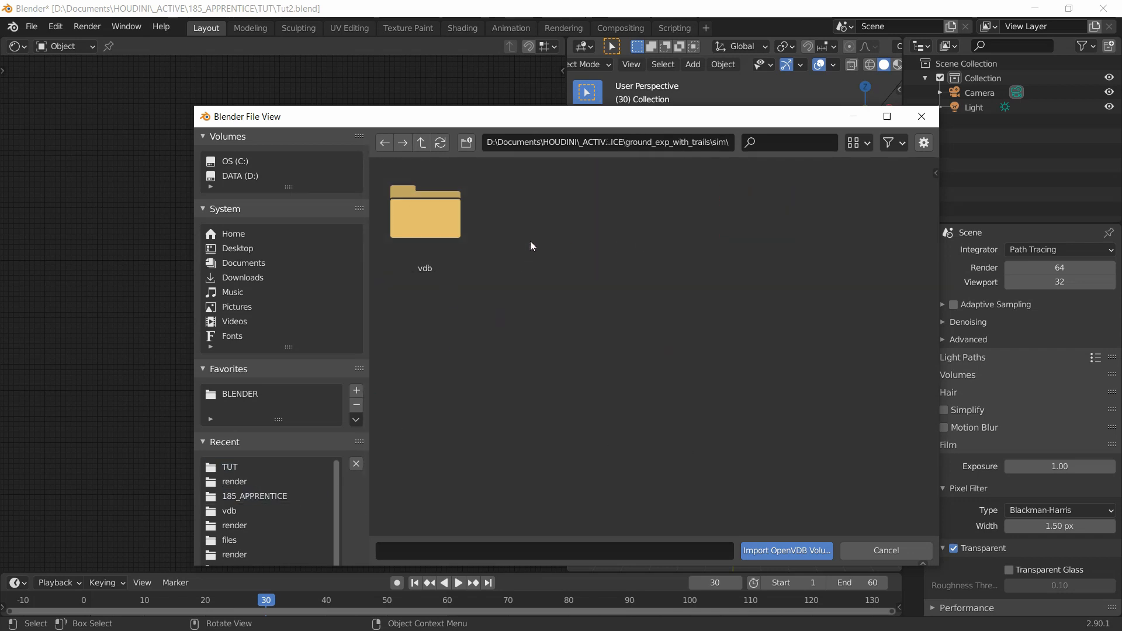
double_click(430, 232)
- Import the explosion sequence from exp_with_trails.1.vdb to exp_with_trails.75.vdb as one volume
left_click(430, 229)
scroll(668, 388, "down", 10)
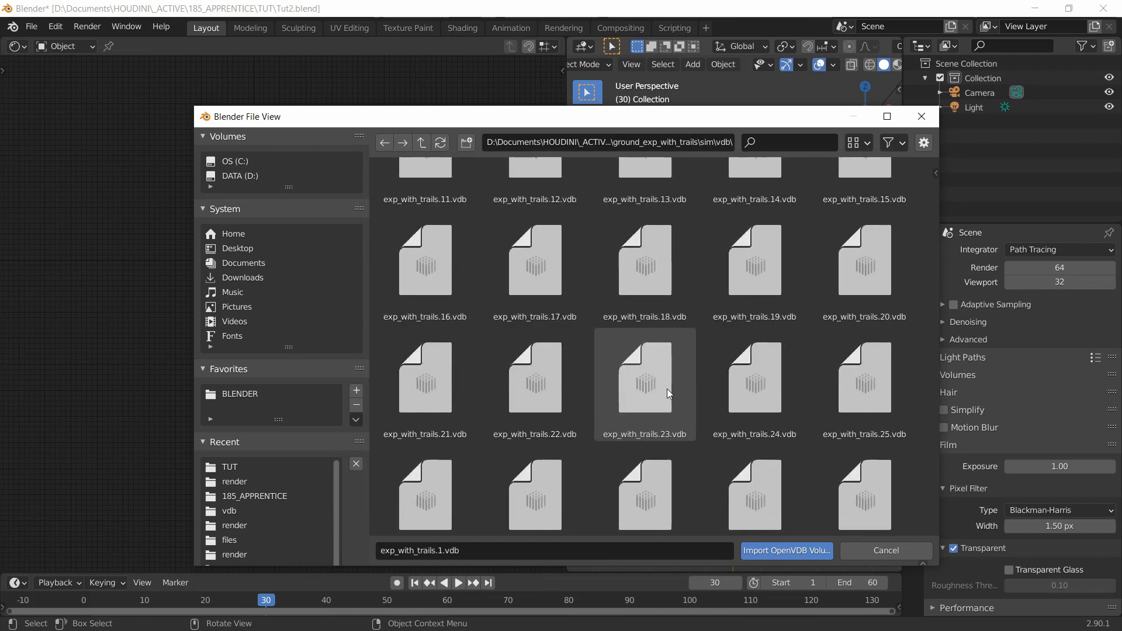
scroll(719, 385, "down", 10)
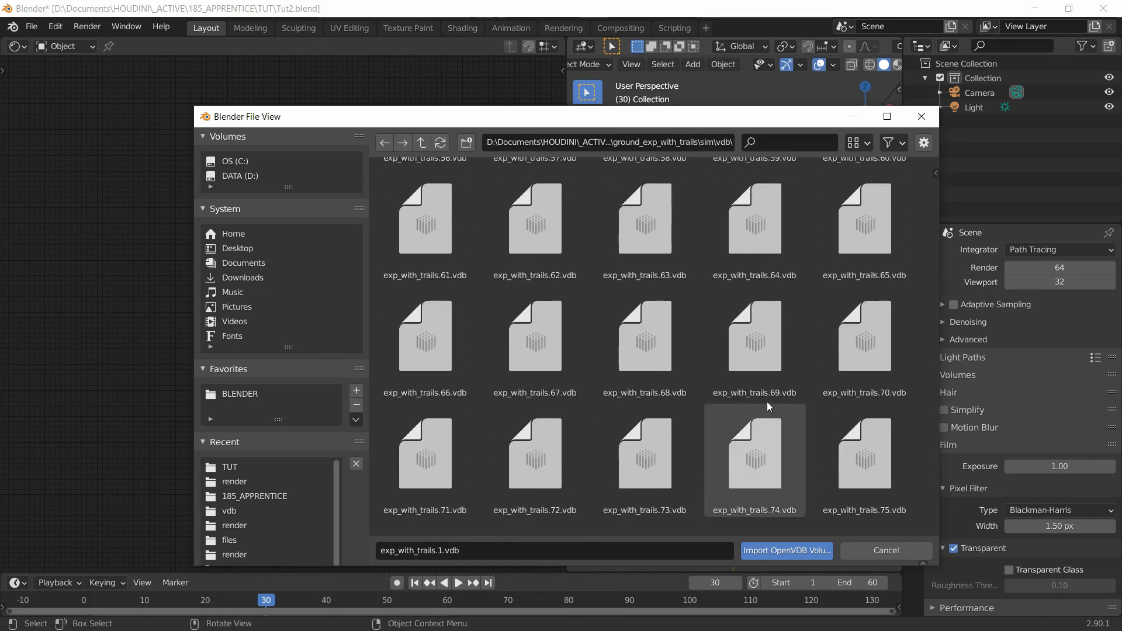
left_click(876, 447, "shift")
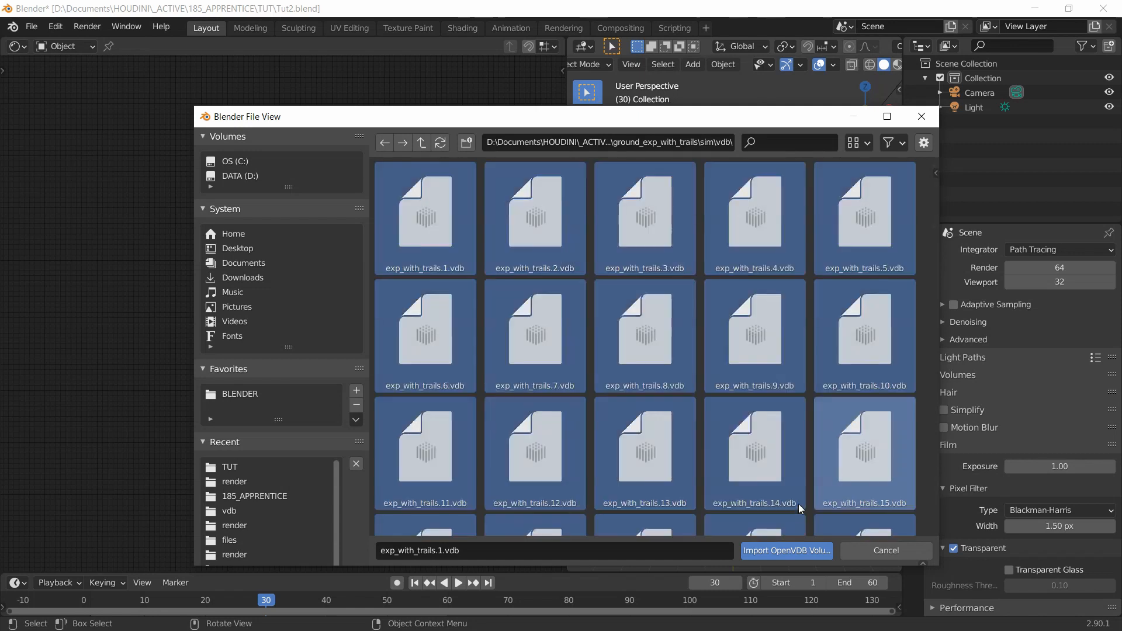
left_click(786, 551)
- Examine the imported explosion from farther away while scrubbing the timeline to frame 41 and back to frame 32
scroll(741, 316, "down", 9)
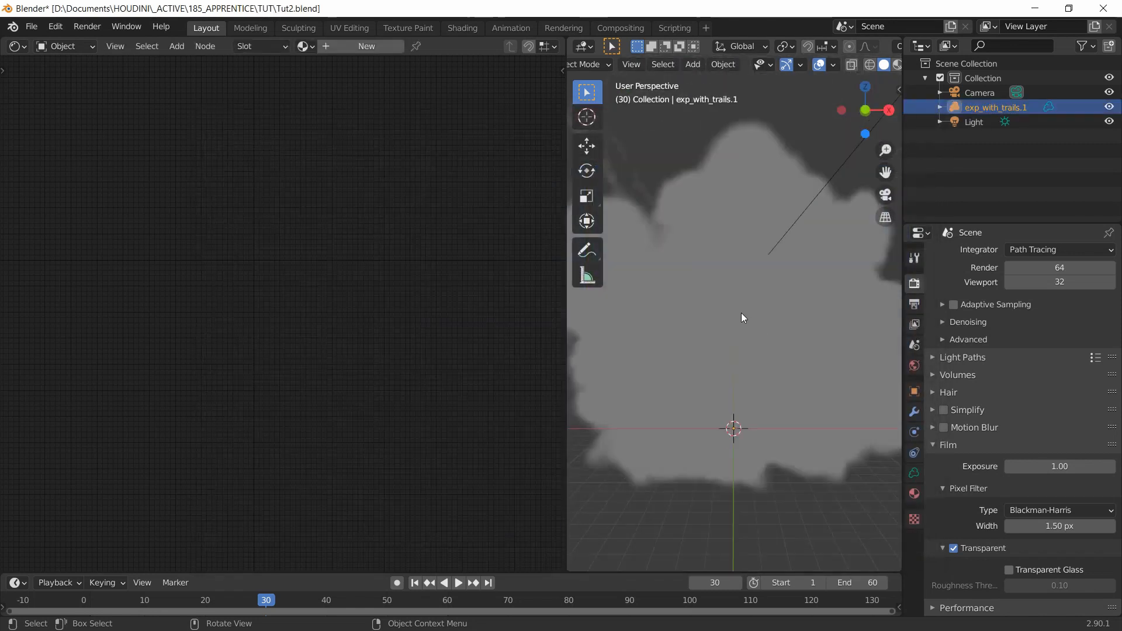
middle_click_drag(739, 321, 741, 326)
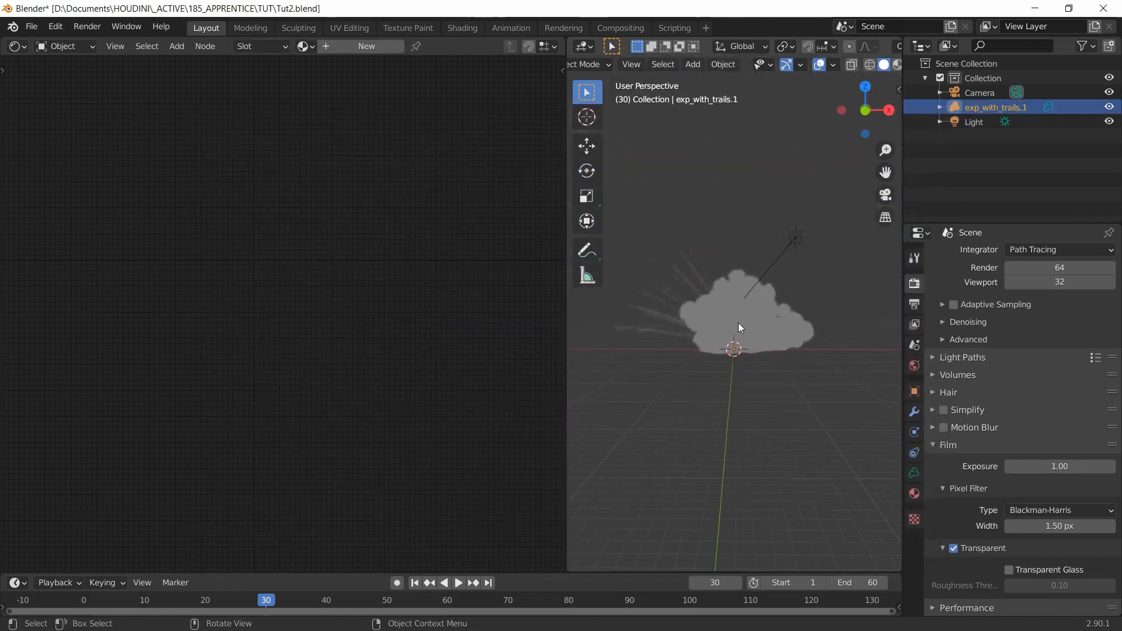
scroll(755, 288, "up", 2)
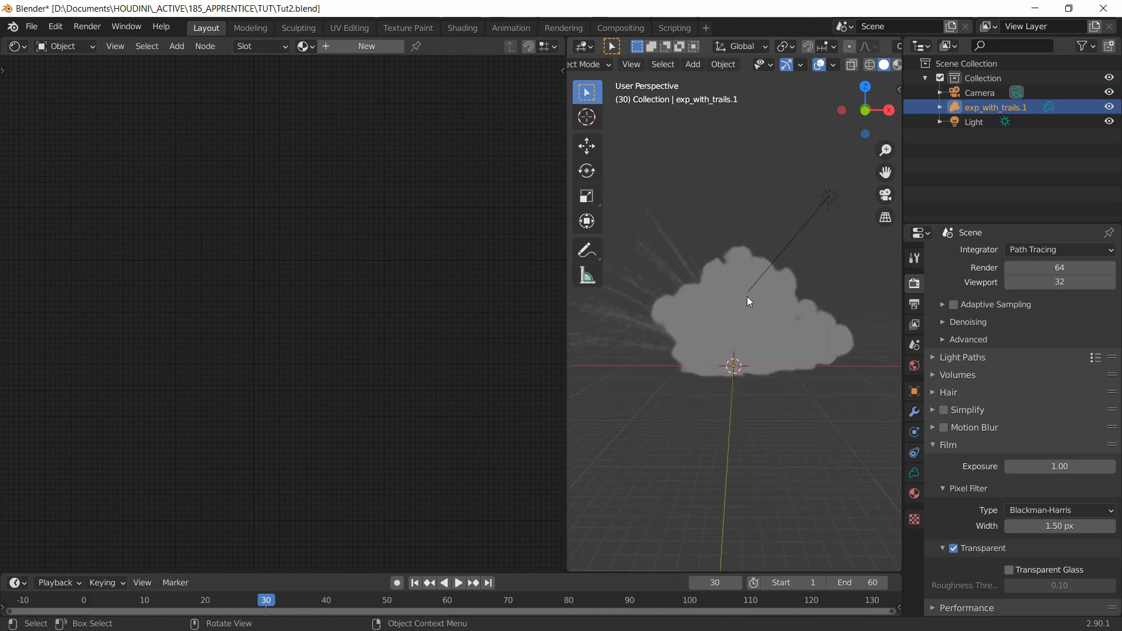
left_click_drag(285, 597, 326, 601)
mouse_move(709, 374)
middle_mouse_down()
mouse_move(721, 373)
mouse_move(714, 380)
middle_mouse_up()
left_click_drag(250, 598, 330, 599)
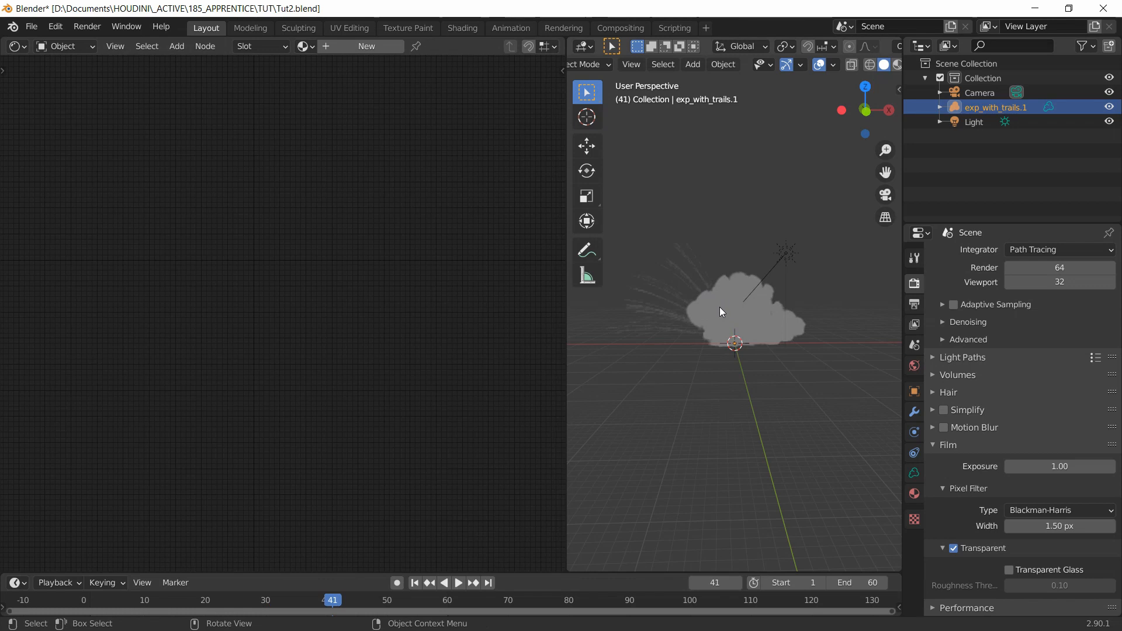
left_click_drag(197, 600, 278, 602)
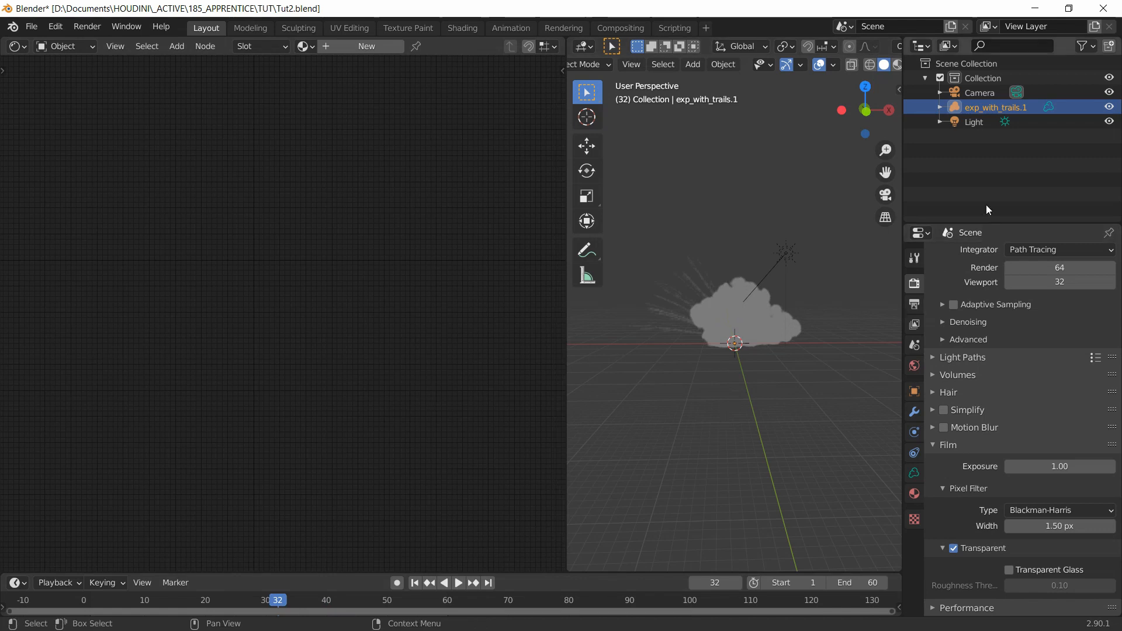
- Assign the vol material to the exp_with_trails.1 volume and show the viewport in rendered shading
left_click(973, 120)
left_click(977, 108)
left_click(305, 46)
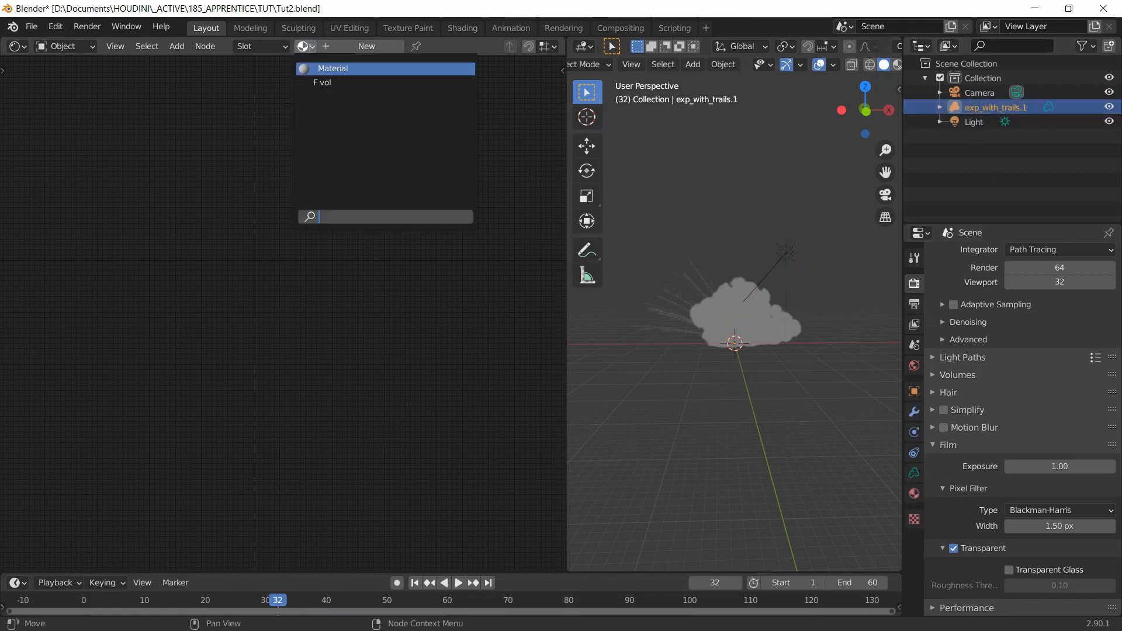
left_click(321, 83)
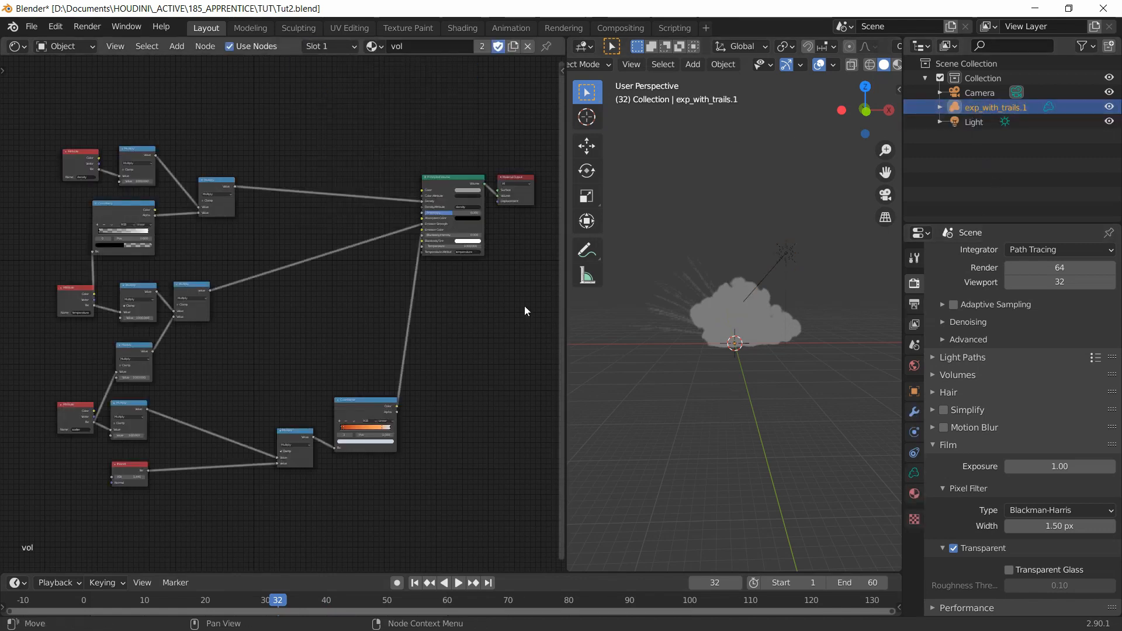
scroll(889, 66, "down", 2)
left_click(875, 64)
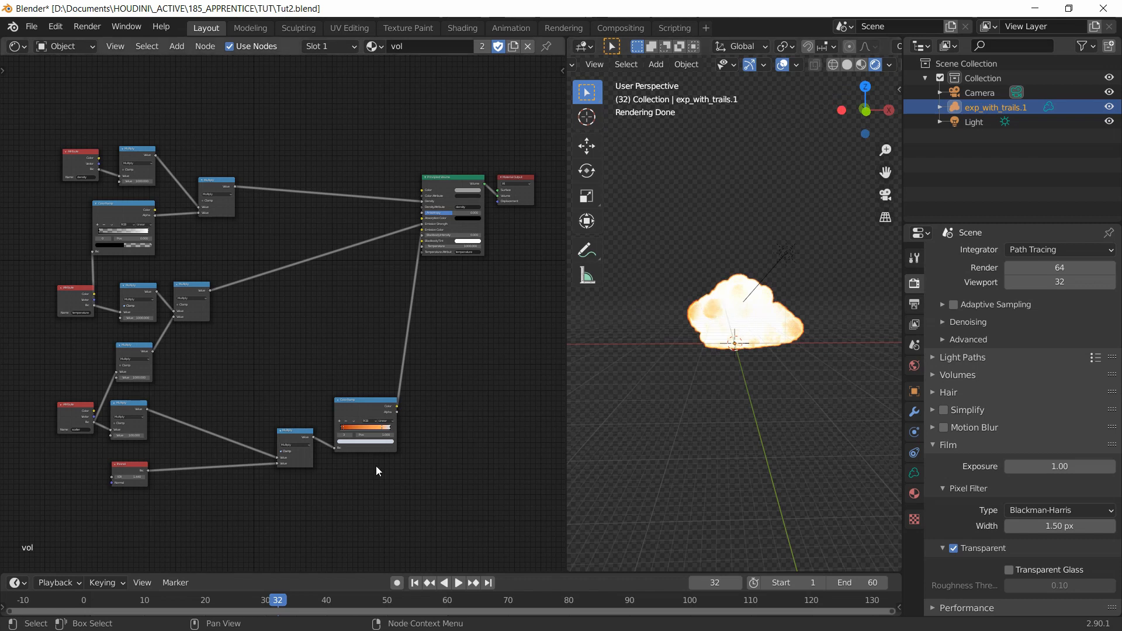
- Try inserting an Add math node between the density Attribute node and its Multiply node
scroll(165, 203, "up", 3)
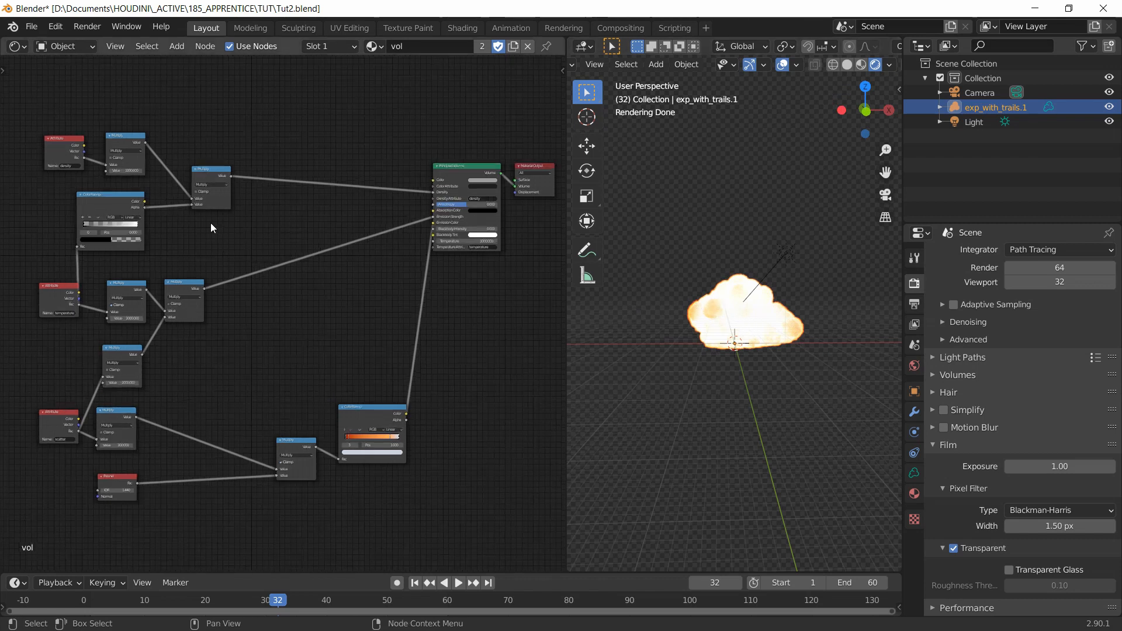
middle_click_drag(202, 181, 314, 188)
scroll(225, 174, "up", 2)
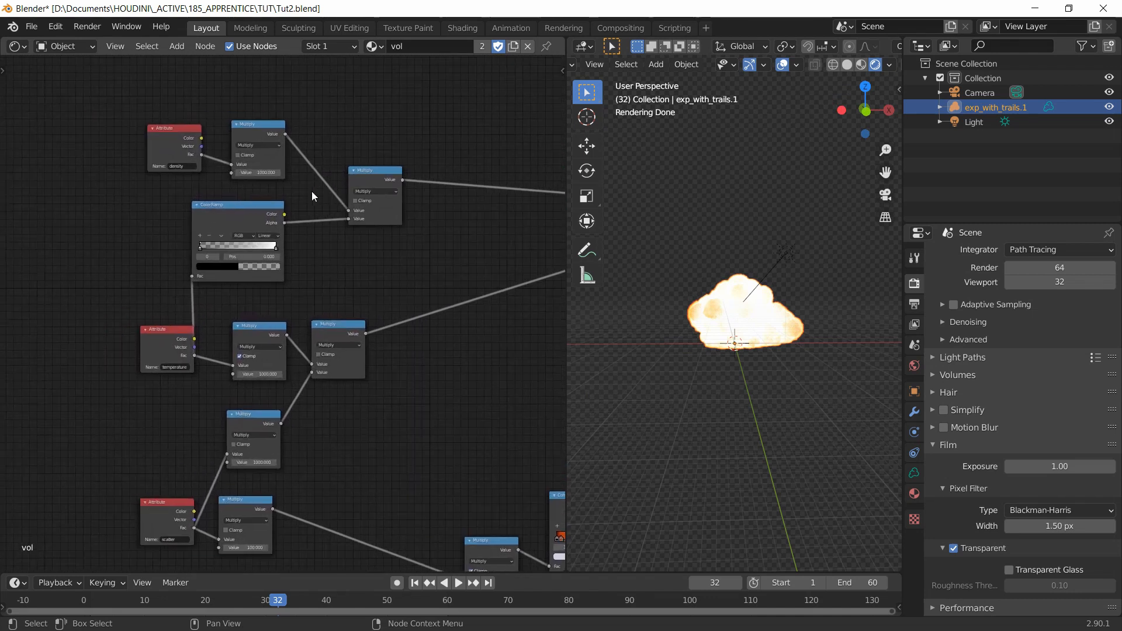
left_click_drag(158, 127, 97, 127)
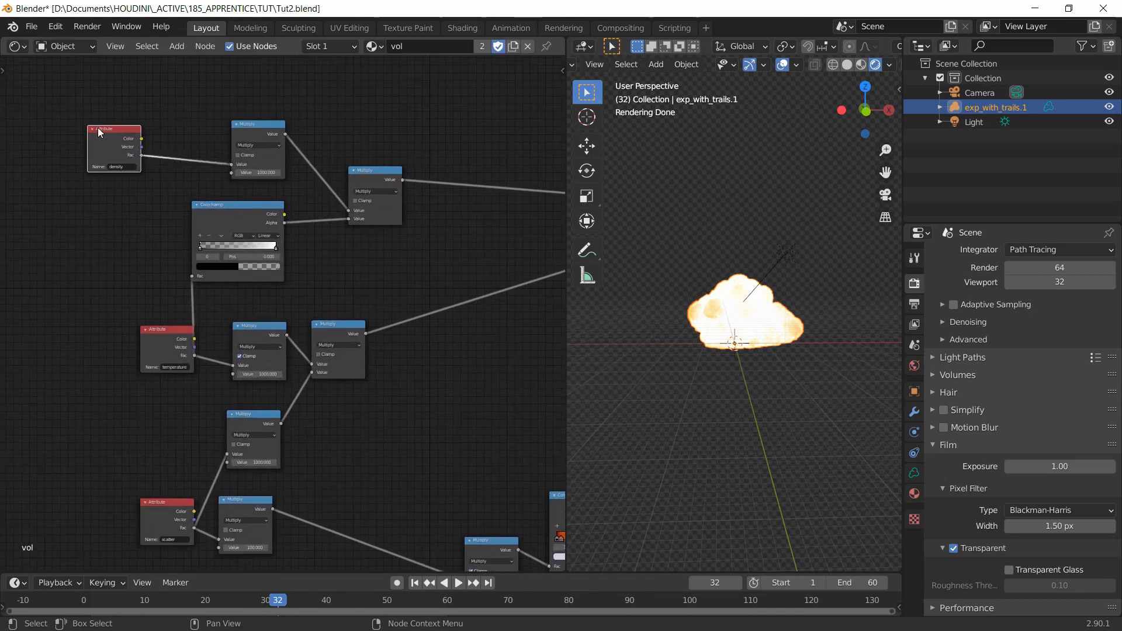
key("shift+a")
left_click(171, 135)
type("add")
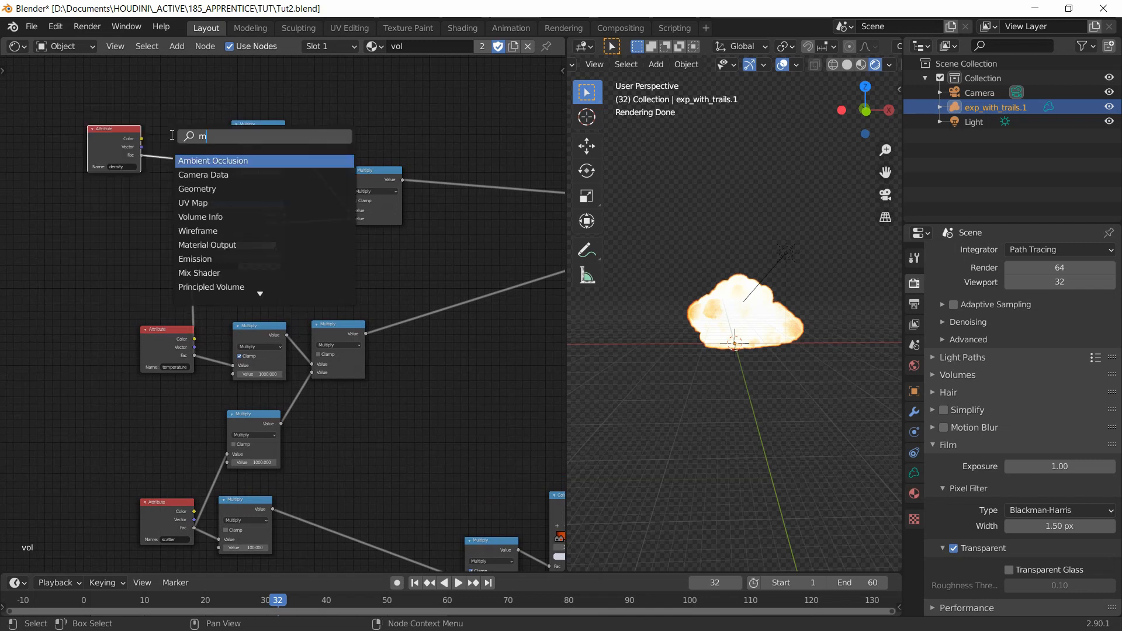
key("Return")
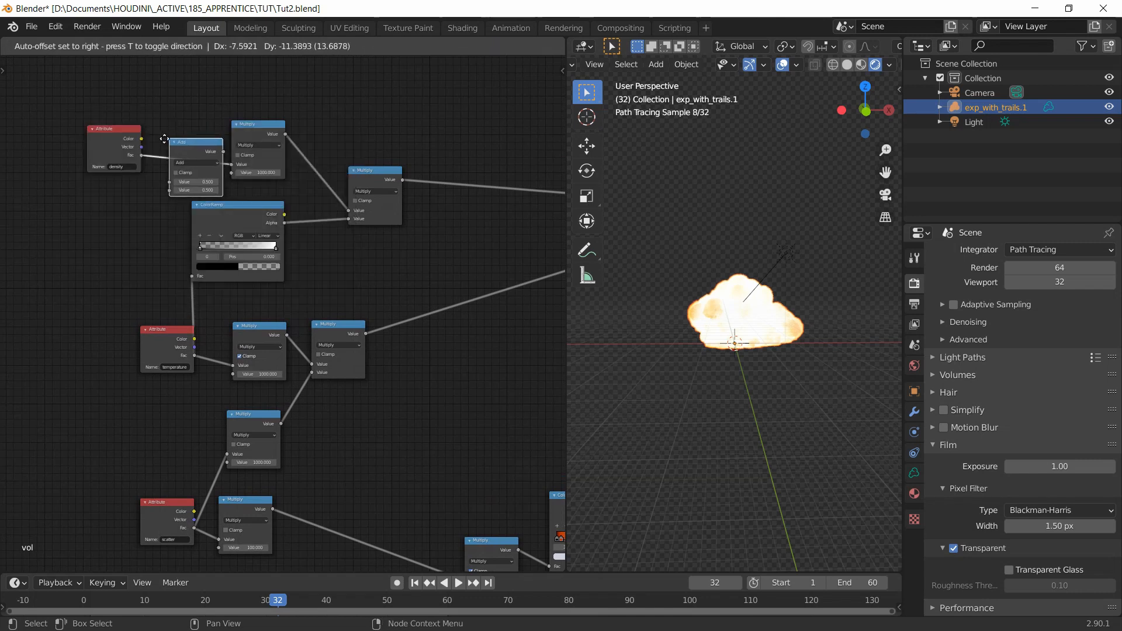
left_click(171, 138)
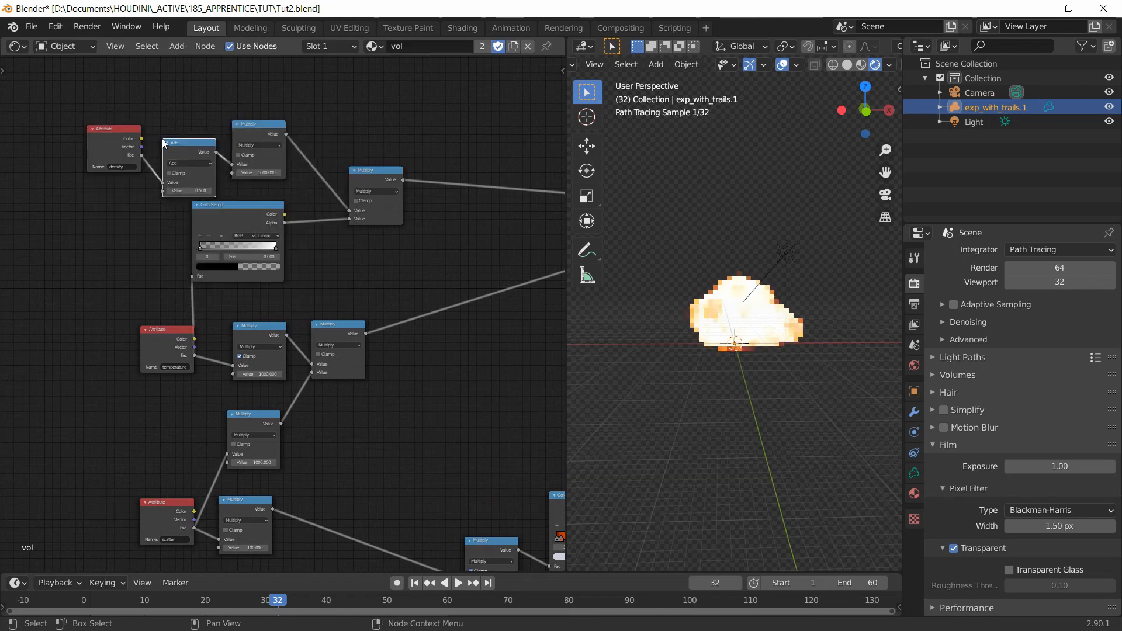
- Set the Add node's second value to 10 and move the node slightly higher above the ColorRamp
left_click(201, 192)
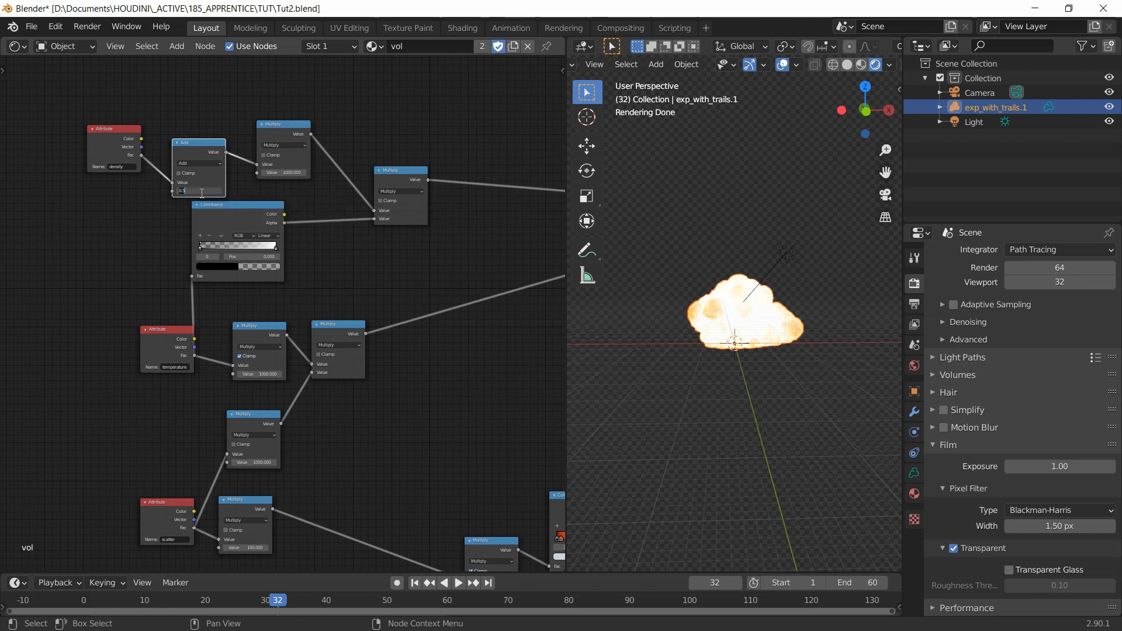
key("Return")
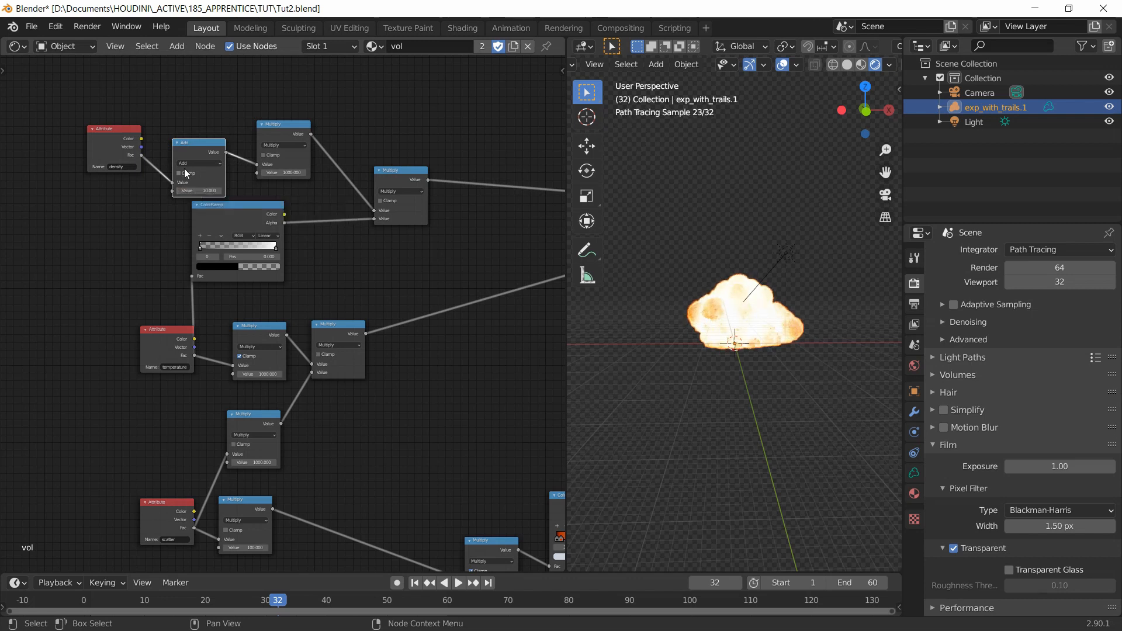
scroll(203, 177, "up", 2)
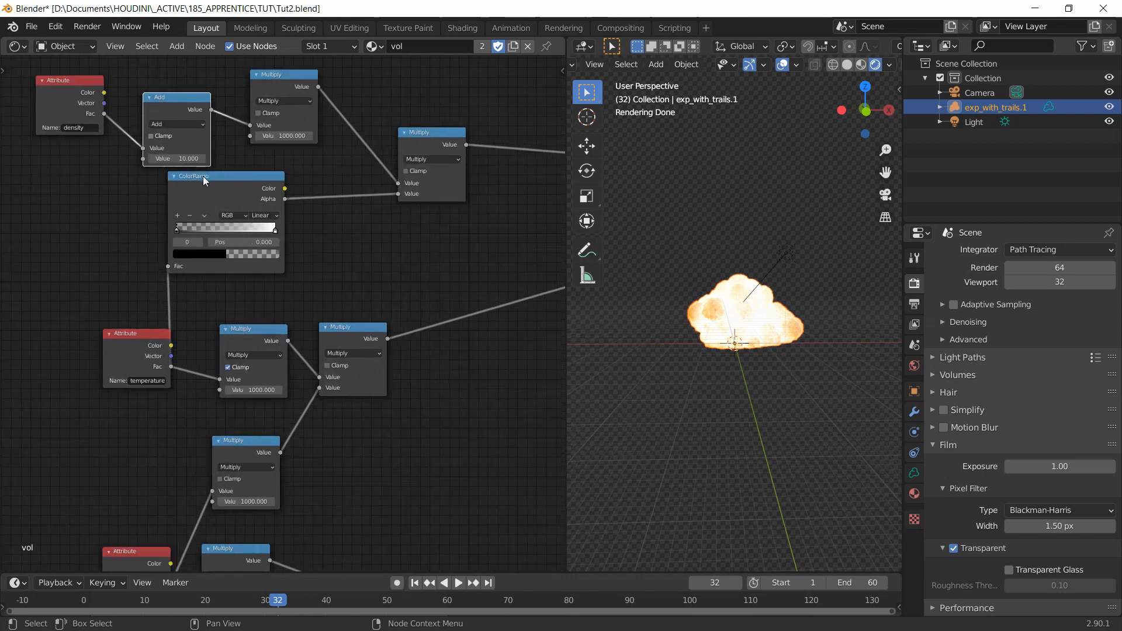
left_click_drag(175, 100, 174, 93)
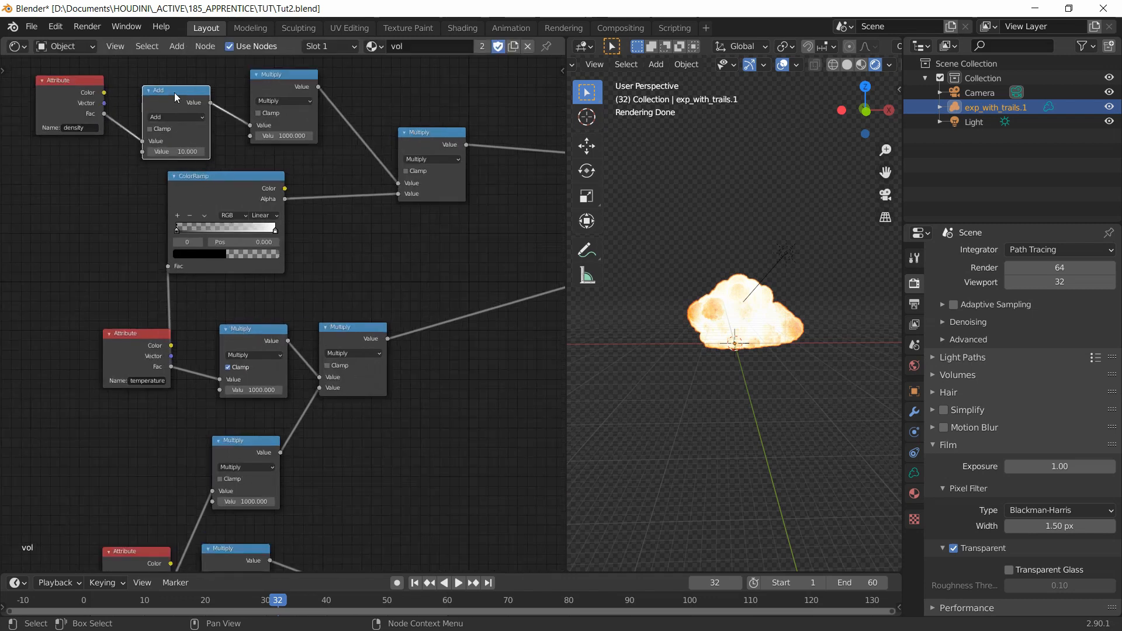
- Delete the Add node, reconnect the density Fac output to the Multiply node, and move that Multiply node closer
key("Delete")
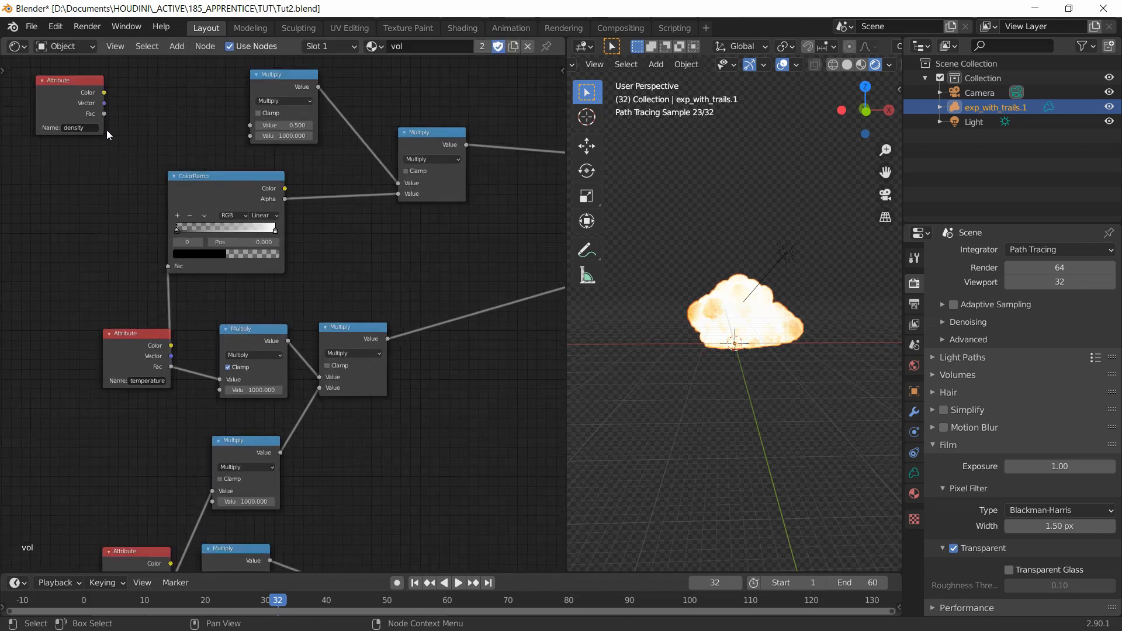
left_click_drag(104, 114, 251, 125)
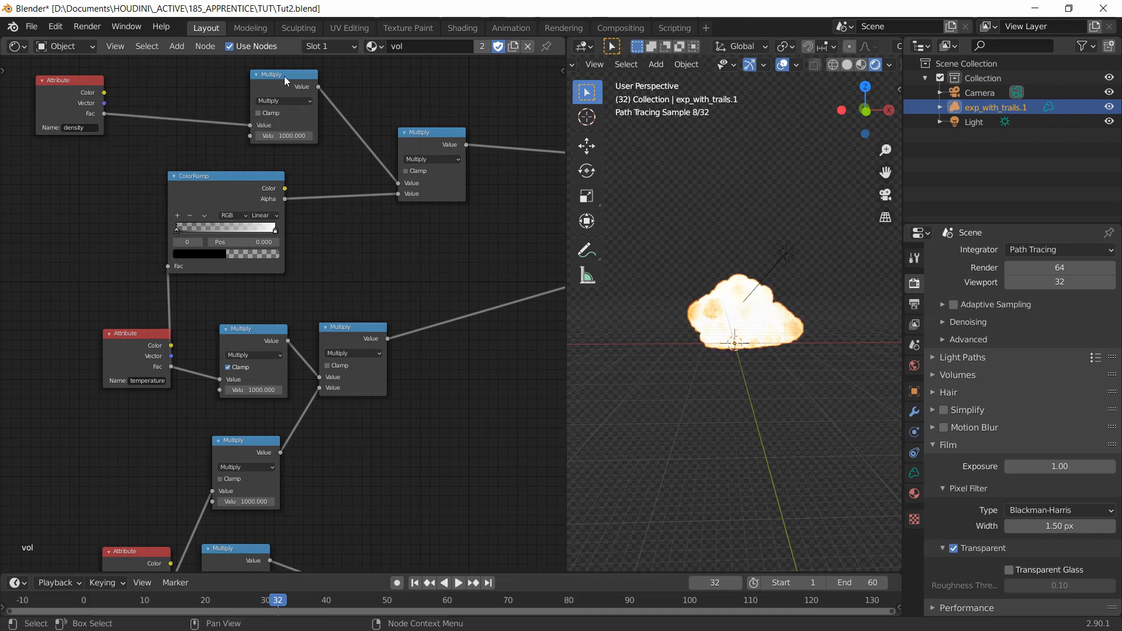
left_click_drag(284, 76, 228, 78)
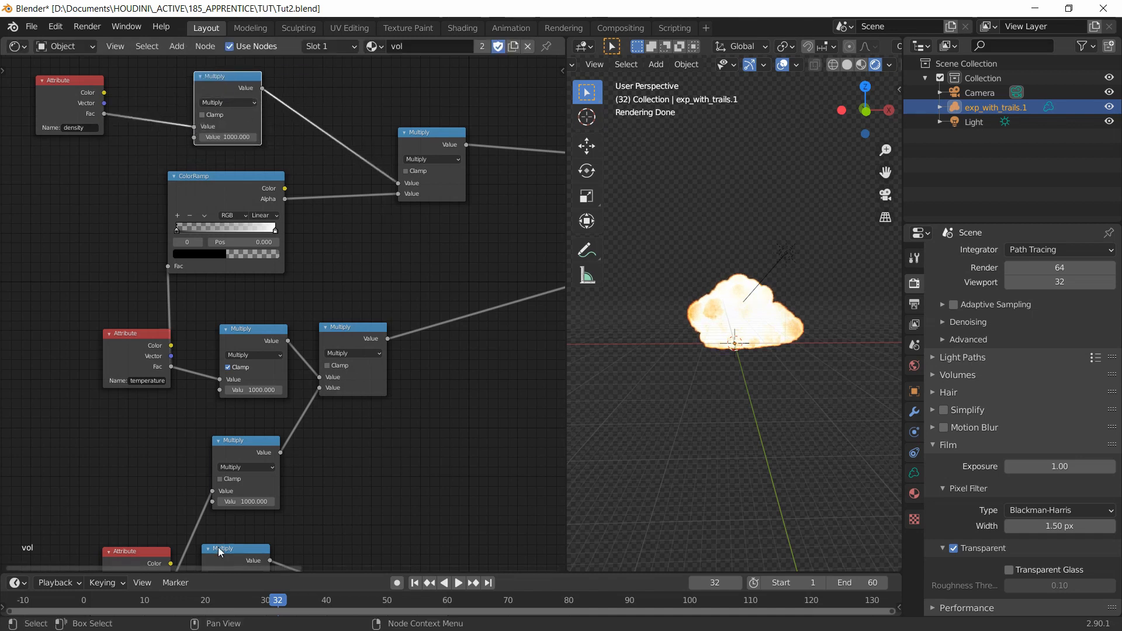
- Insert an Add math node between the second density Multiply node and the Principled Volume's Density input
scroll(405, 254, "down", 1)
key("shift+a")
left_click(405, 255)
type("m")
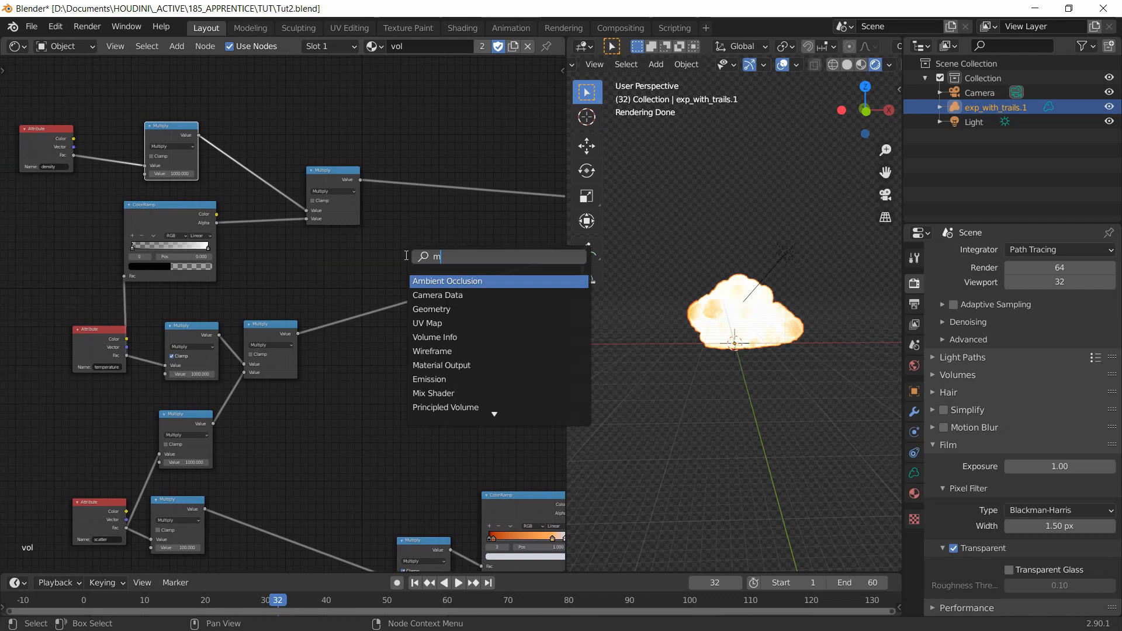
type("ath")
key("Return")
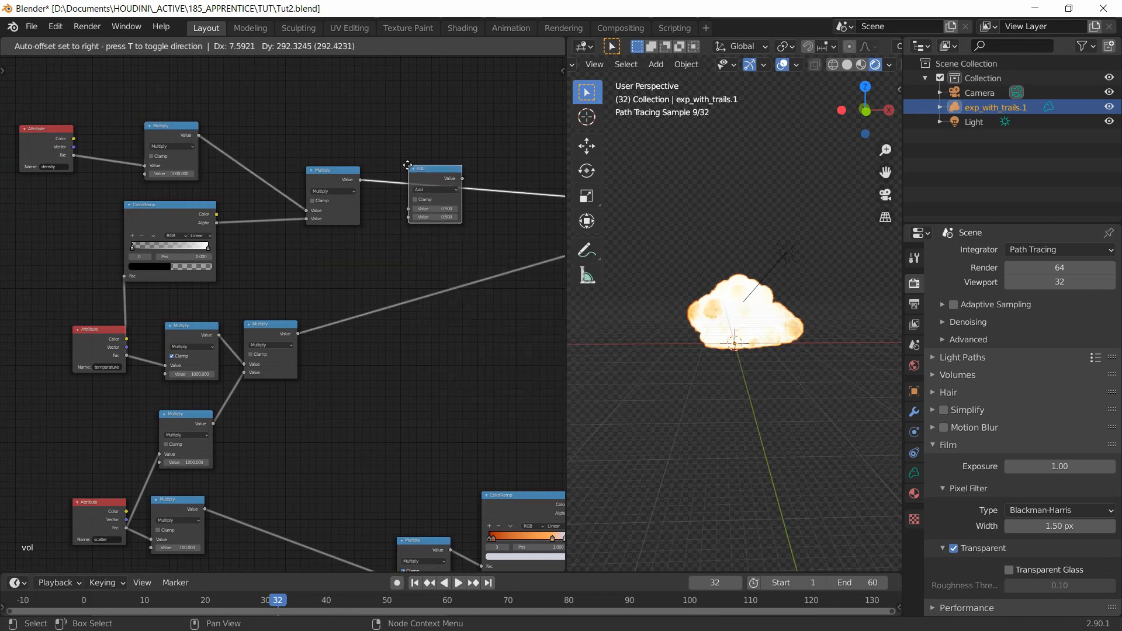
left_click(408, 166)
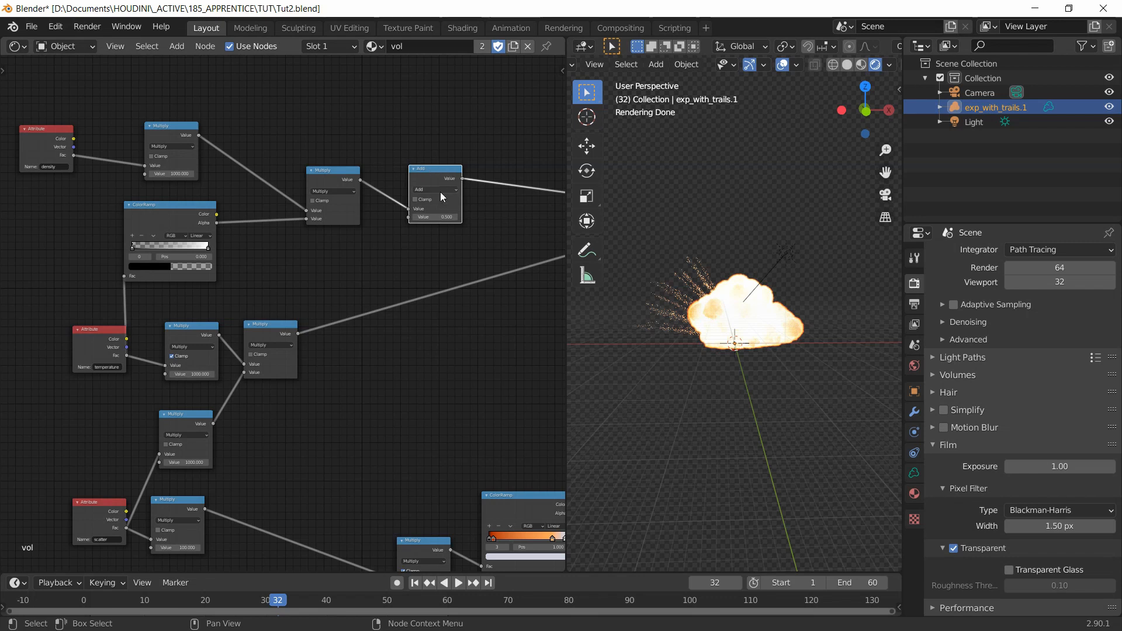
- Inspect the trails in the viewport and set the Add node's second value to 1
scroll(440, 192, "up", 2)
middle_click_drag(454, 232, 342, 223)
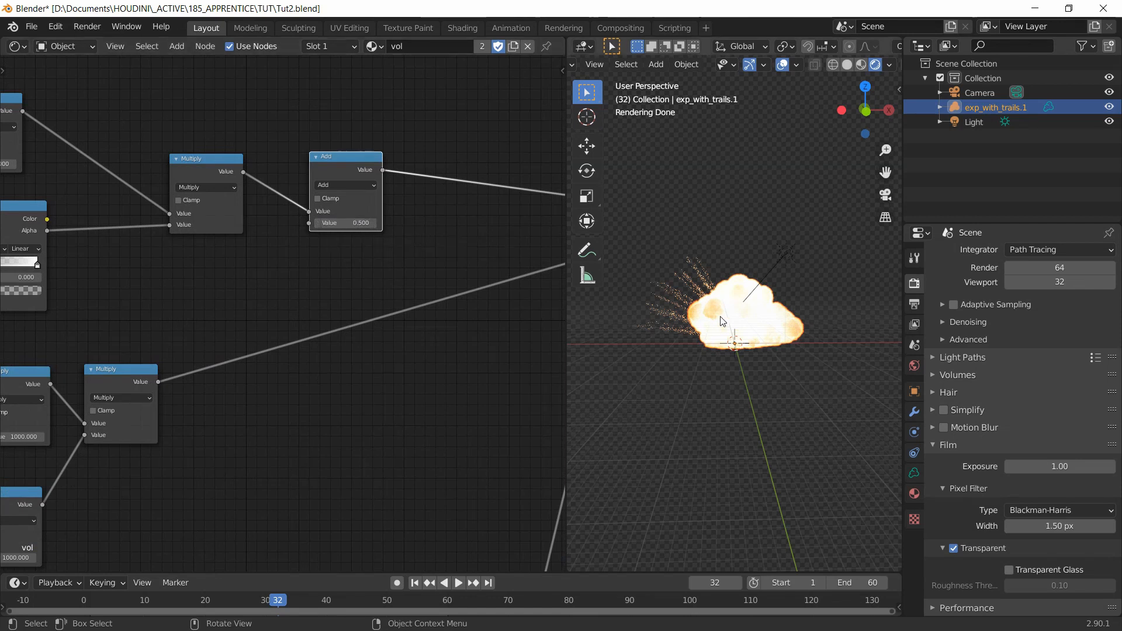
scroll(688, 314, "up", 4)
scroll(687, 314, "down", 4)
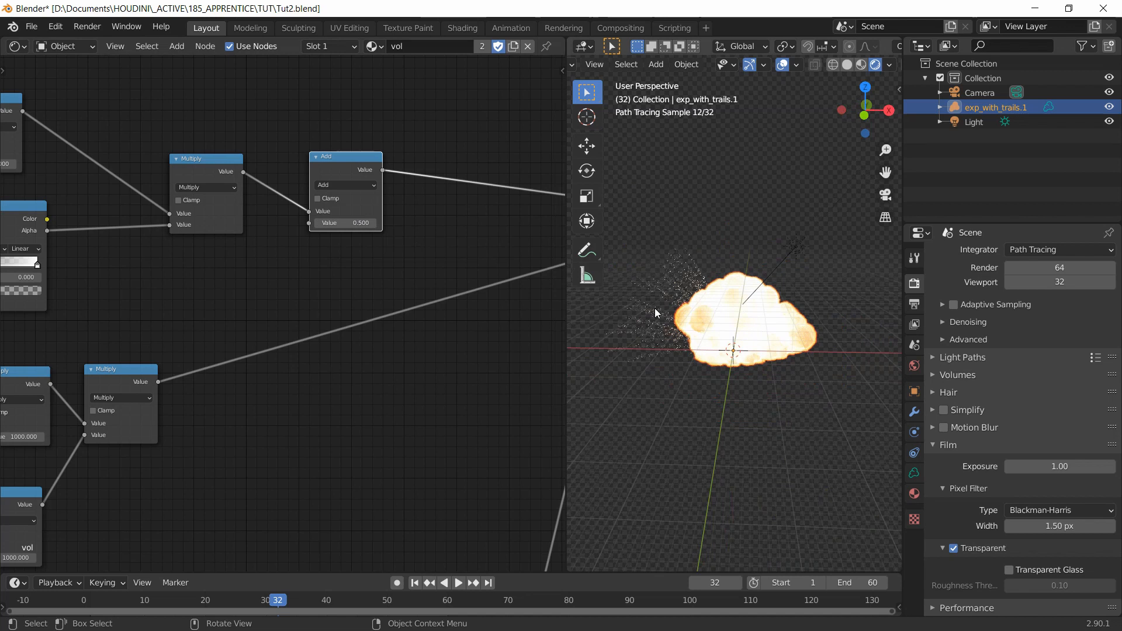
double_click(326, 223)
type("1")
key("Return")
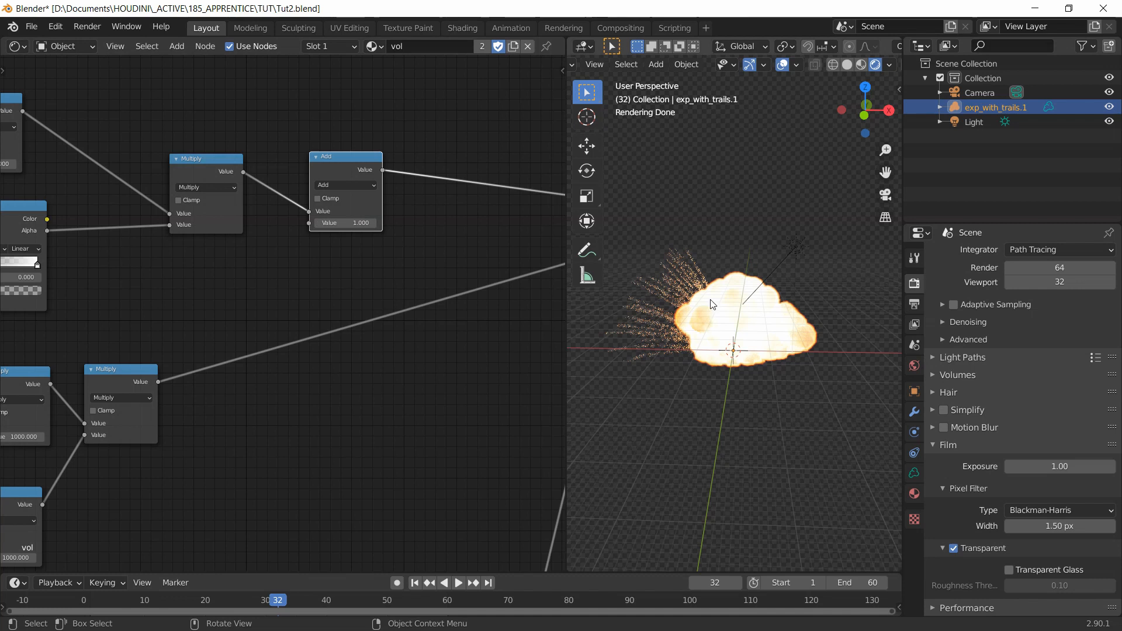
- Try clamping the Add node with its second value at 1000, and turn Clamp back off
scroll(286, 268, "down", 1)
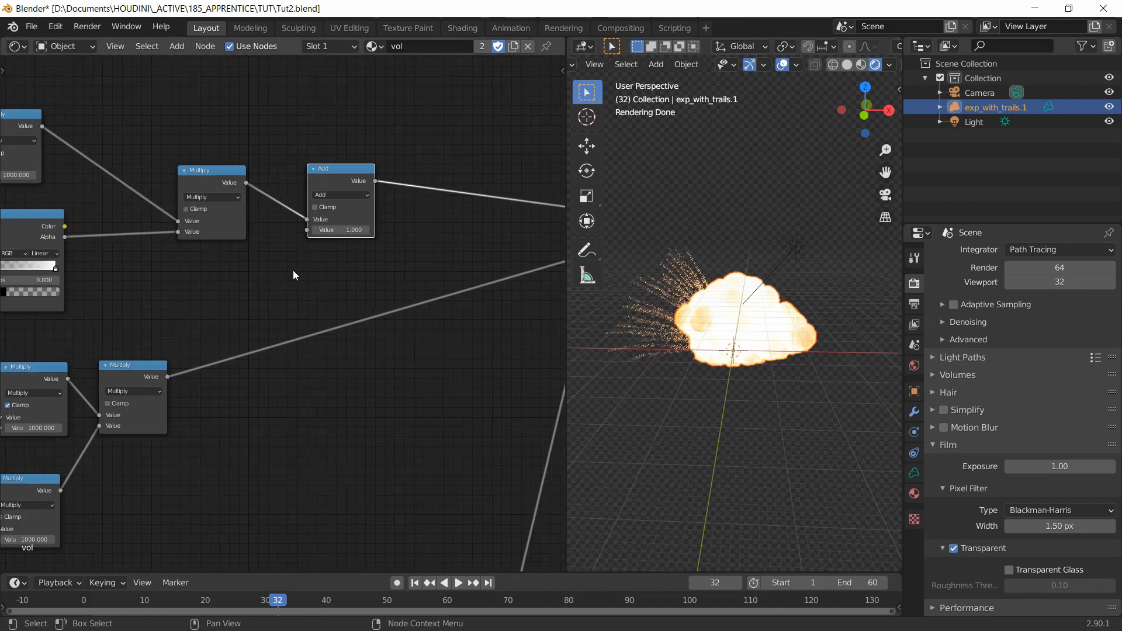
left_click(314, 209)
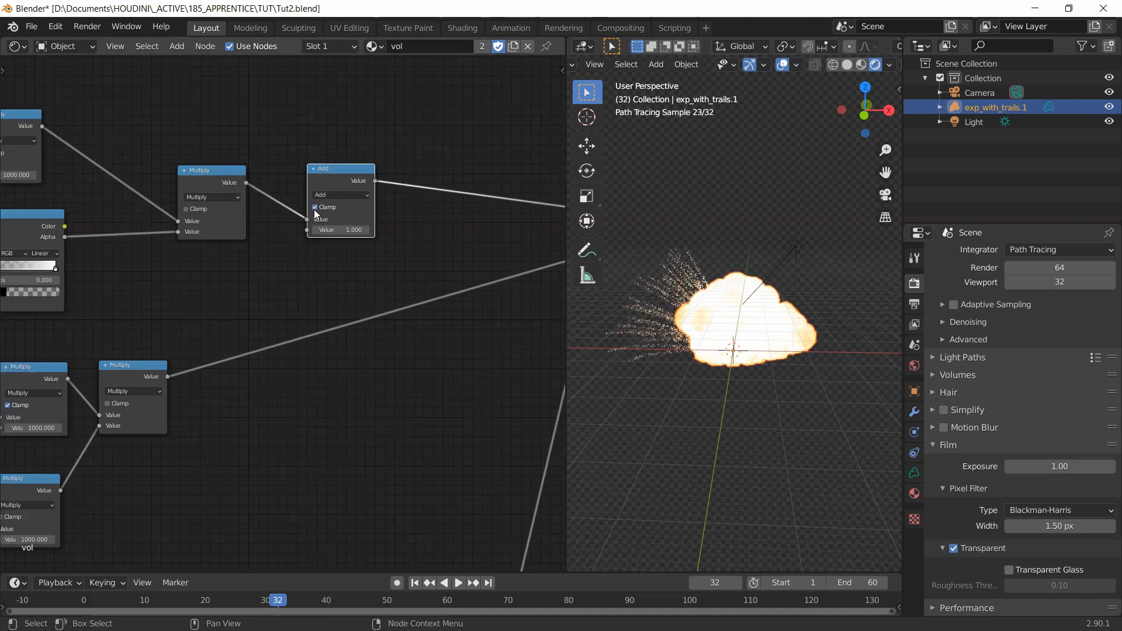
left_click(349, 230)
type("100")
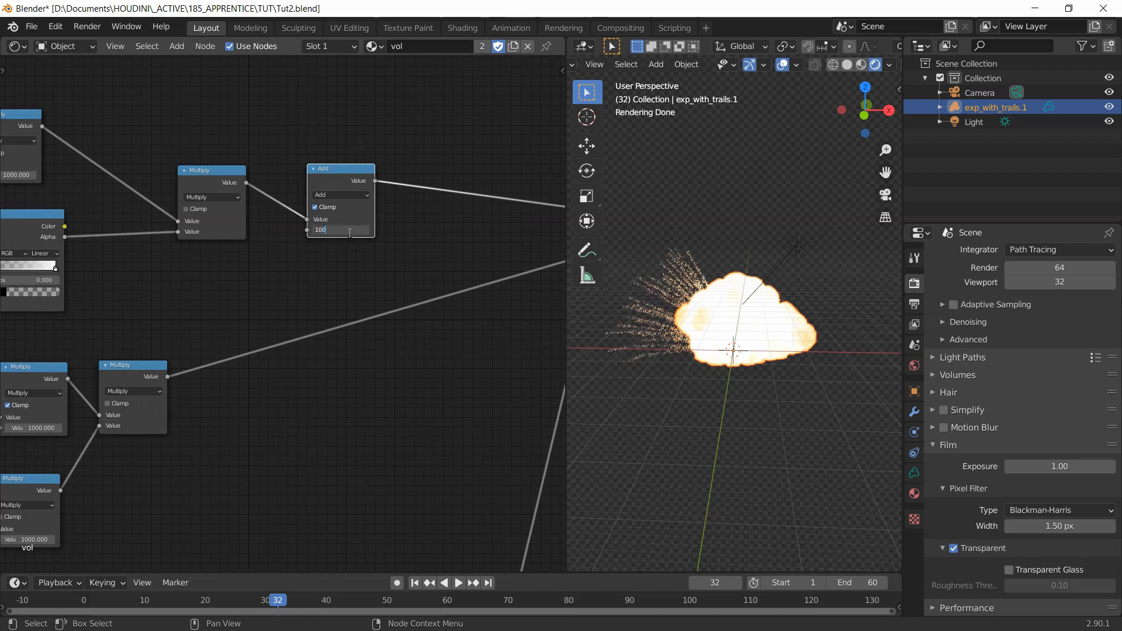
type("0")
key("Return")
left_click(325, 205)
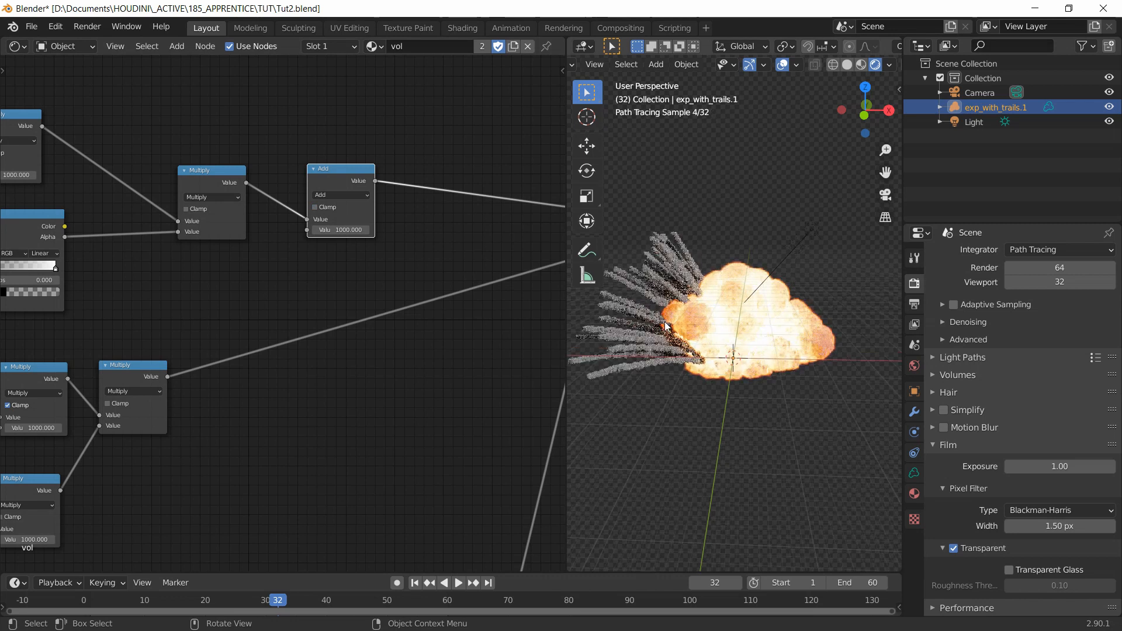
- Go to frame 21 and try 1 and 10 as the Add node's second value
left_click(212, 603)
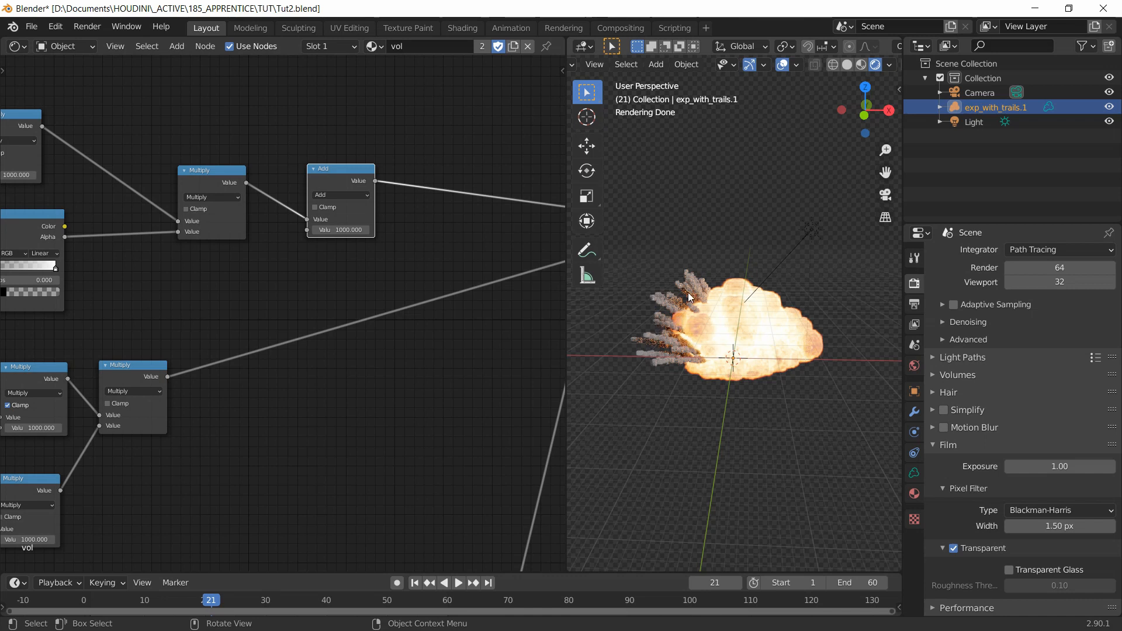
left_click(334, 231)
type("1")
key("Return")
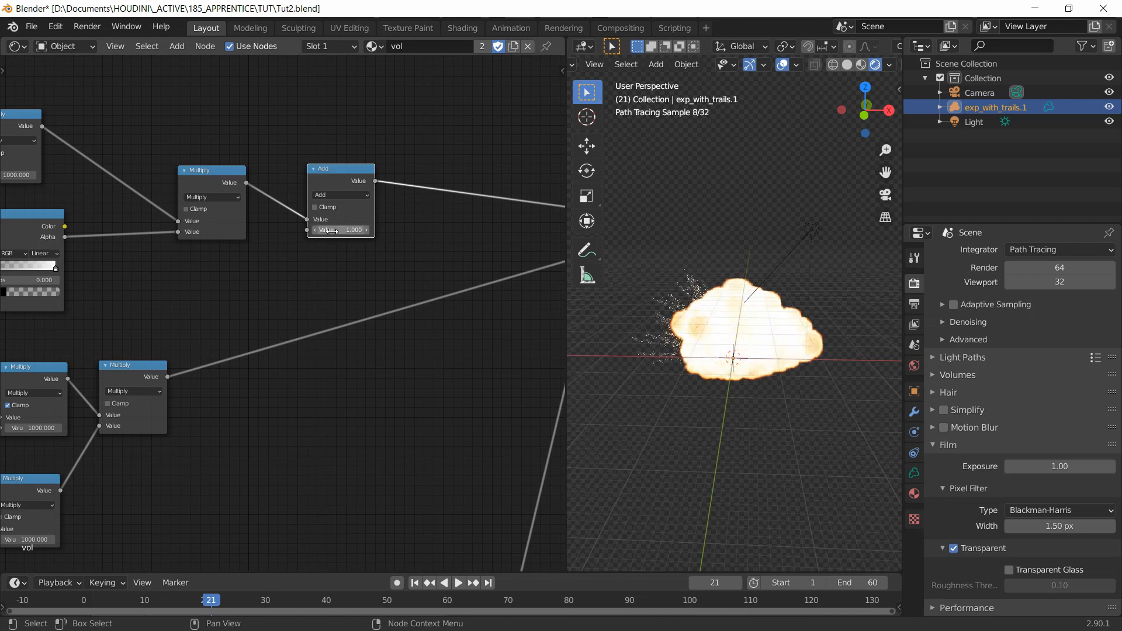
left_click(336, 230)
type("10")
key("Return")
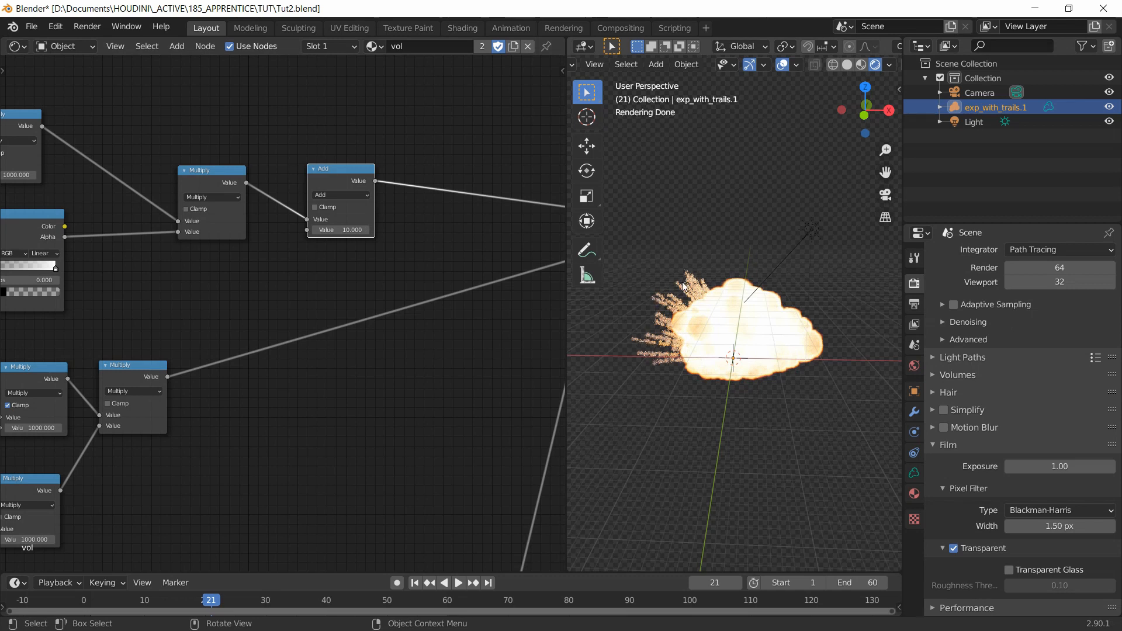
- Look up the volume's grid names and set the Principled Volume's Temperature Attribute to trail_temperature
scroll(391, 338, "down", 3)
middle_click_drag(436, 392, 330, 394)
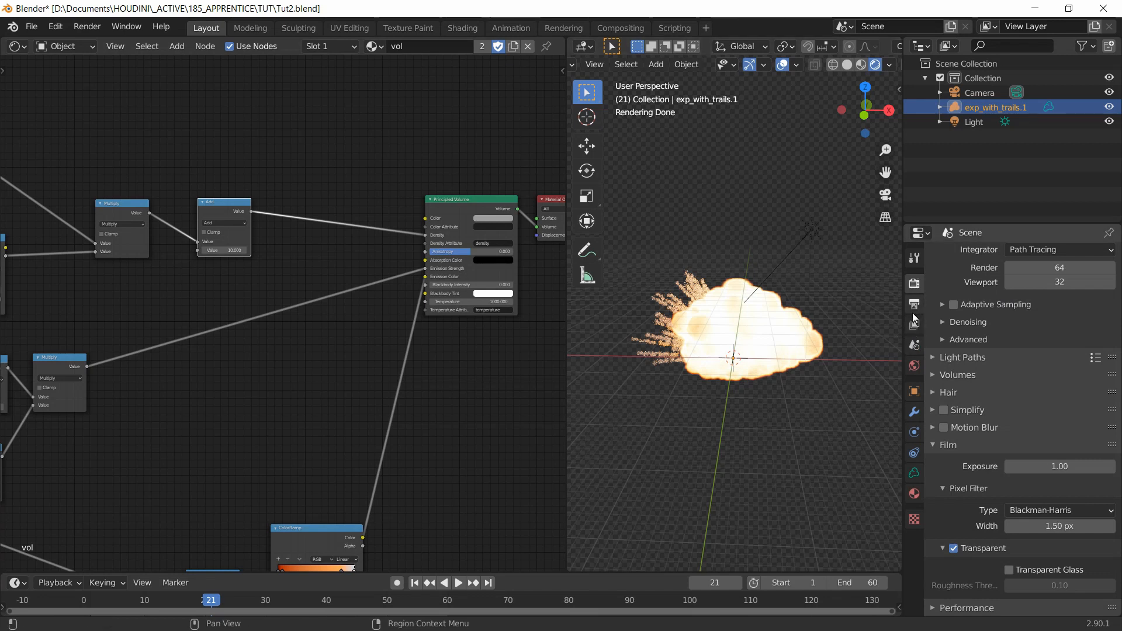
left_click(914, 472)
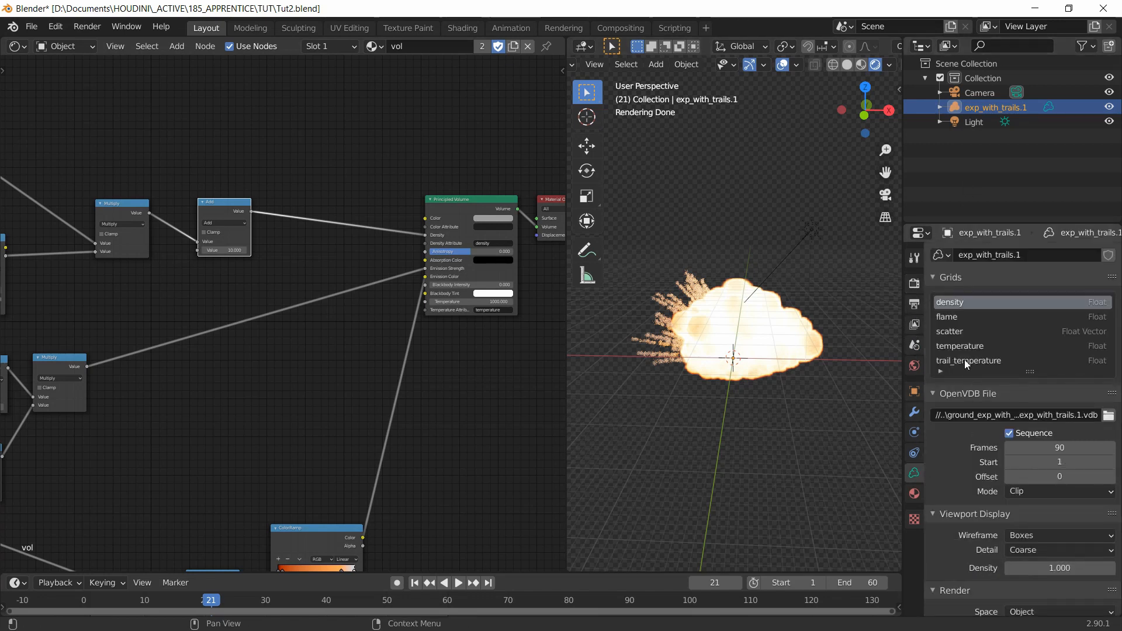
scroll(973, 360, "down", 1)
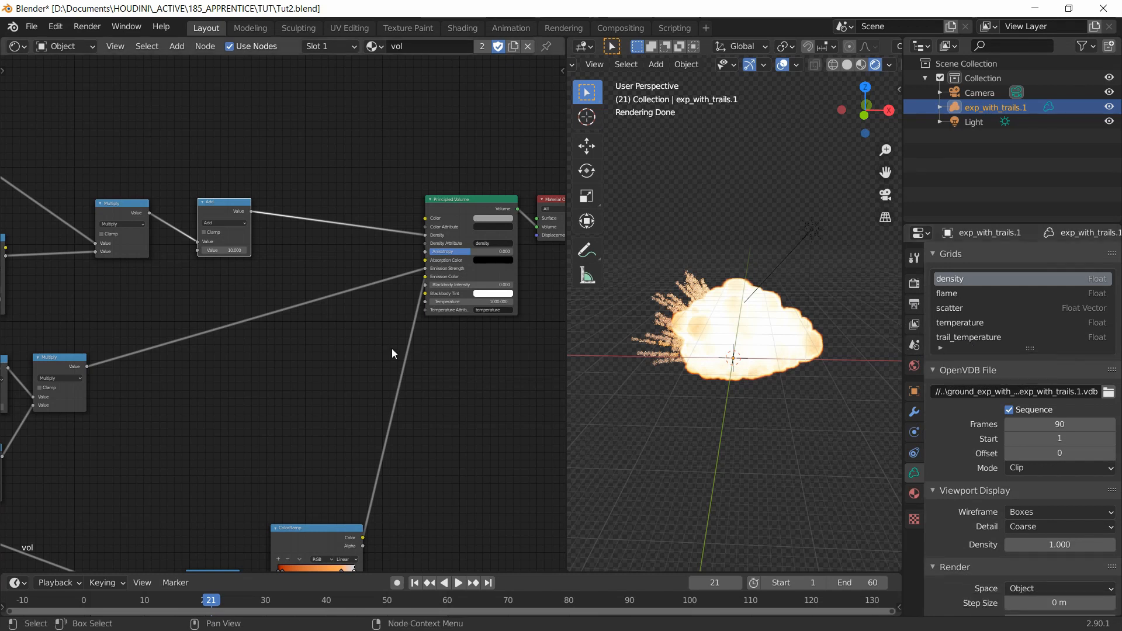
scroll(450, 291, "up", 4)
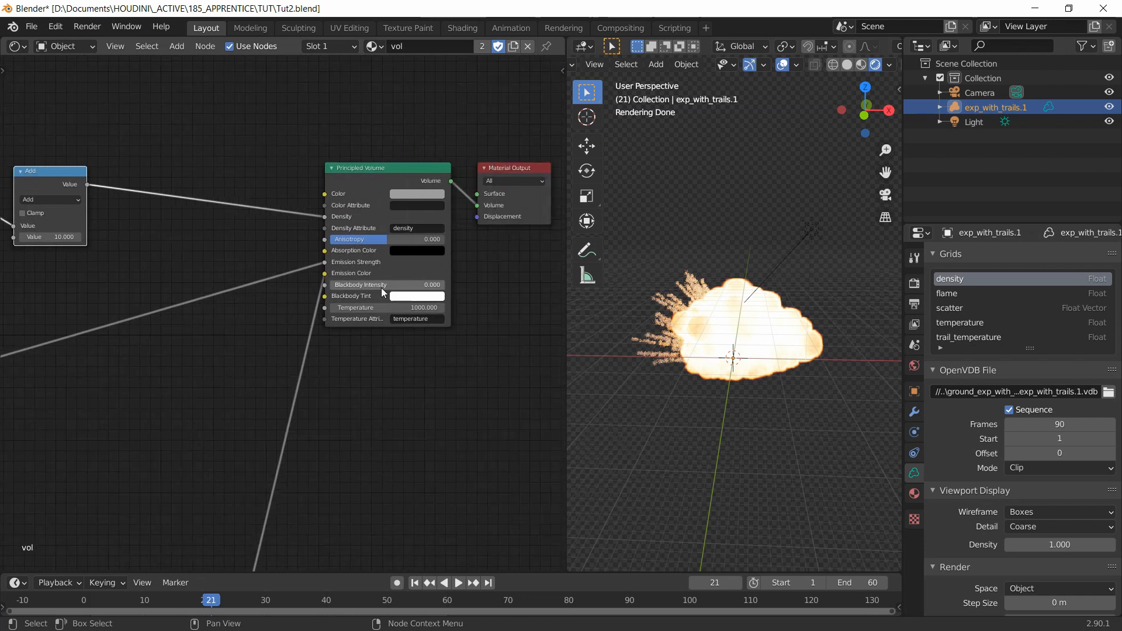
middle_click_drag(417, 365, 384, 372)
left_click(401, 329)
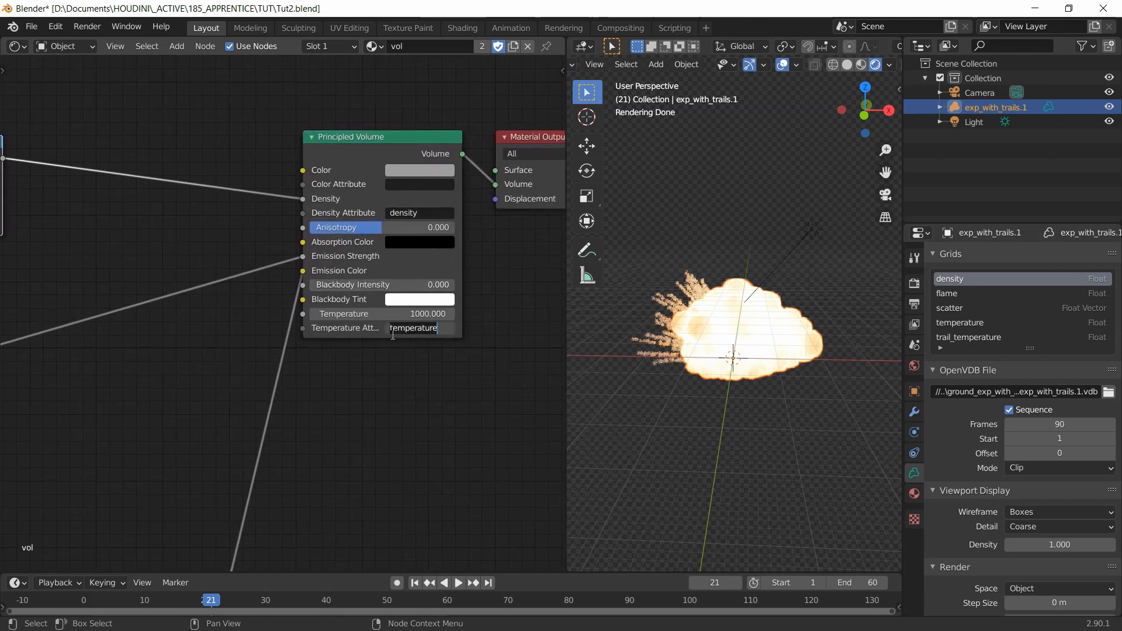
left_click(390, 332)
type("trail")
type("_")
key("Return")
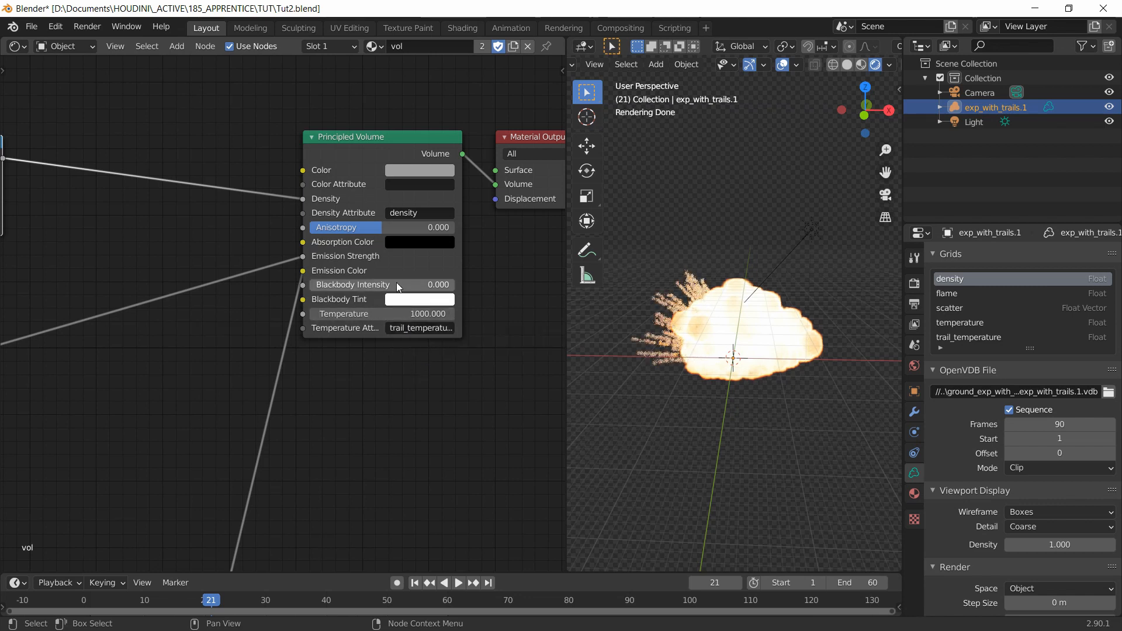
- Try a Blackbody Intensity of 1 on the Principled Volume and raise it to 1000
left_click_drag(396, 283, 454, 286)
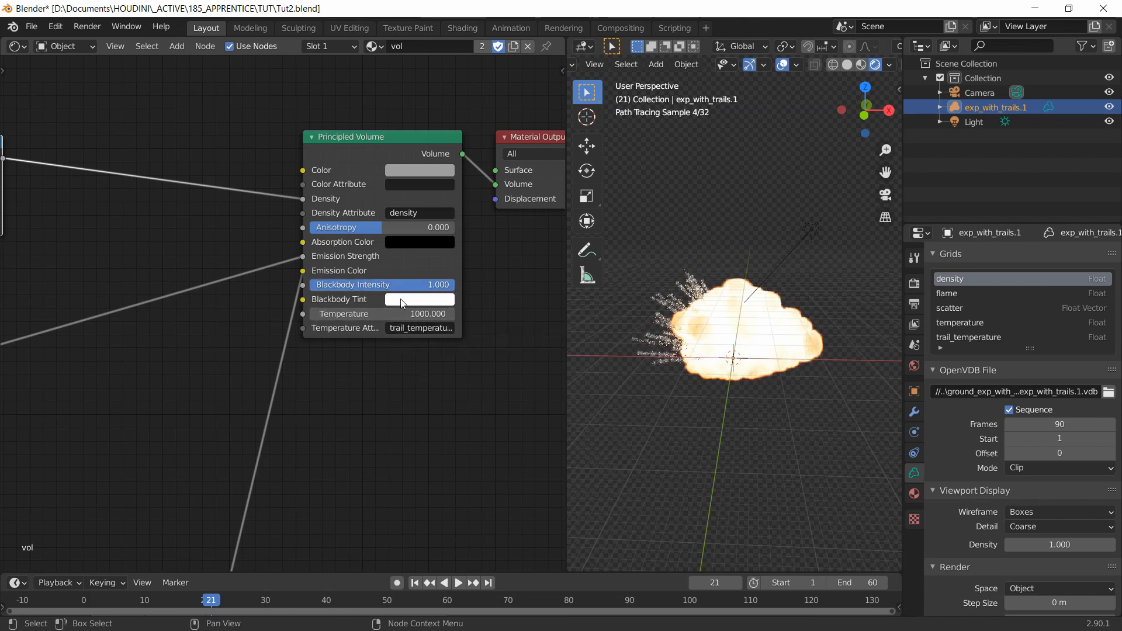
left_click(399, 290)
type("1000")
key("Return")
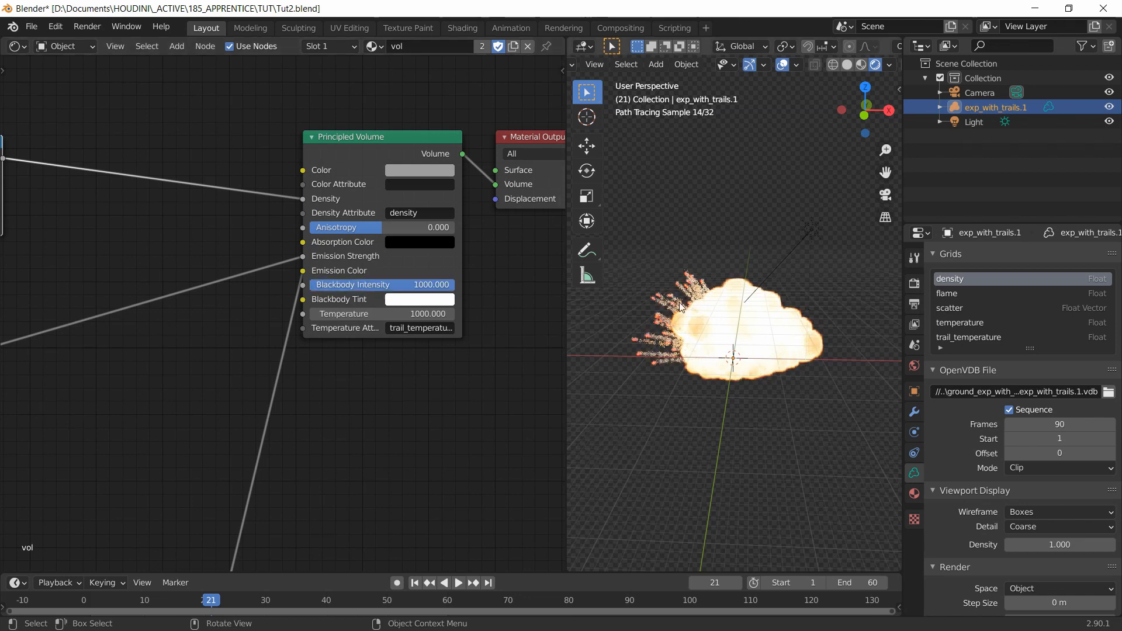
- Go to frame 50, inspect the trails from other angles, and set the Add node's second value to 1
left_click(387, 601)
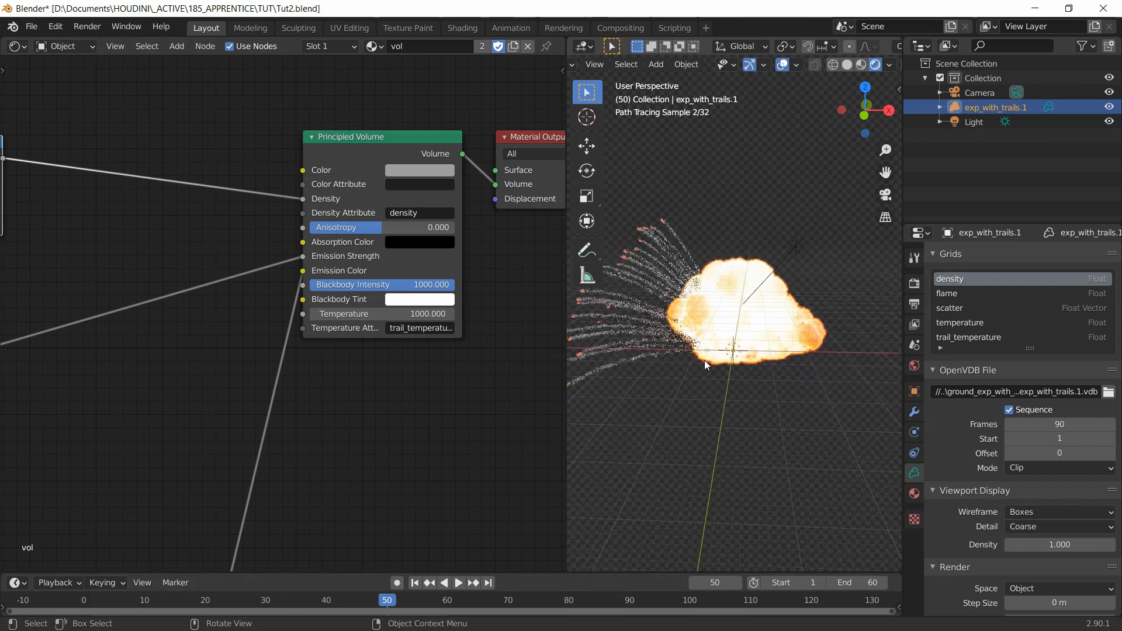
middle_click_drag(704, 362, 724, 364)
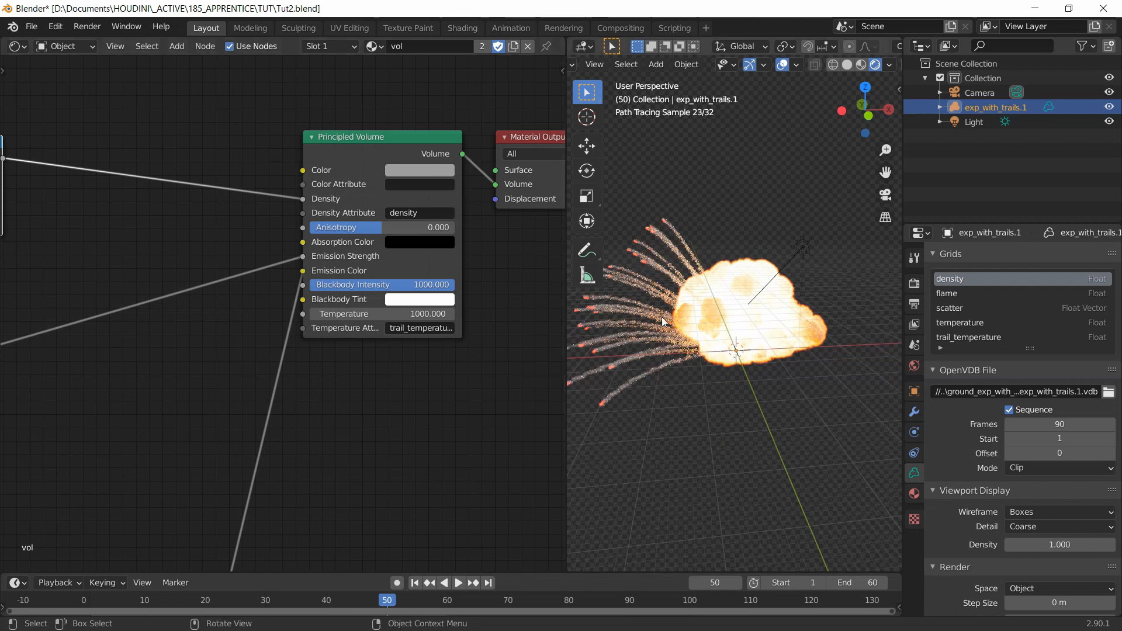
middle_click_drag(687, 392, 708, 358)
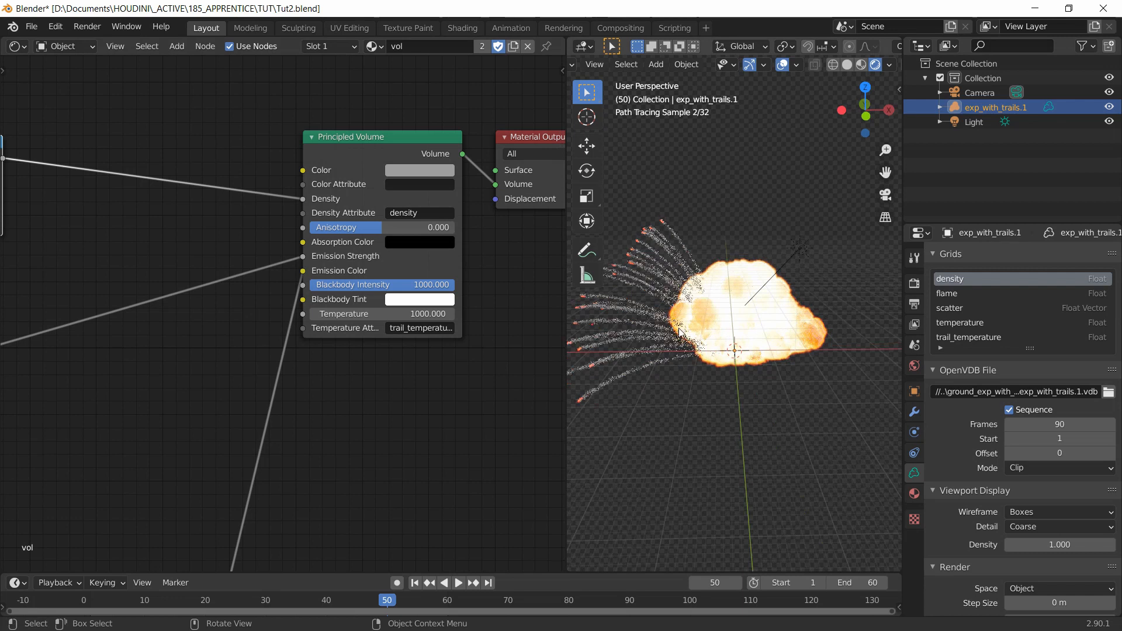
scroll(135, 314, "down", 1)
middle_click_drag(142, 357, 237, 368)
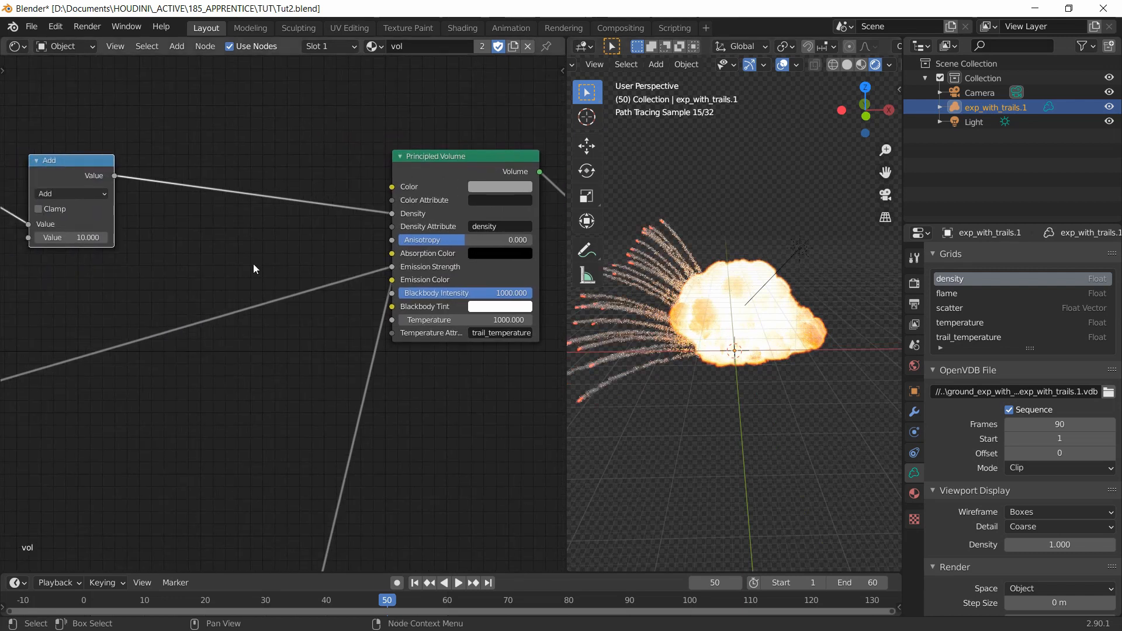
double_click(79, 237)
type("1")
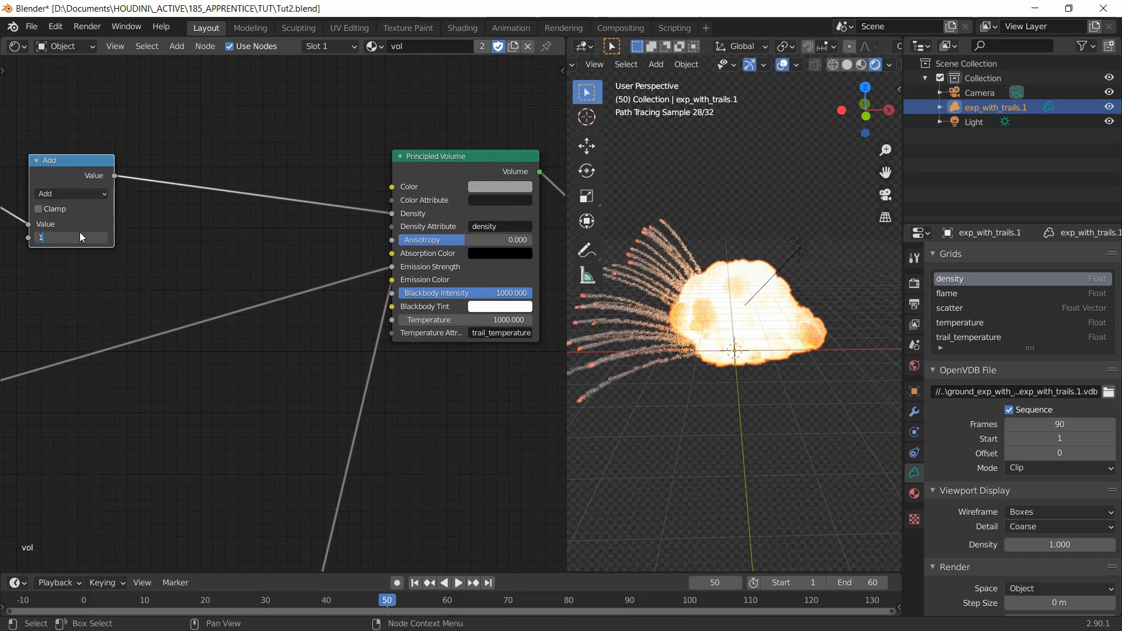
key("Return")
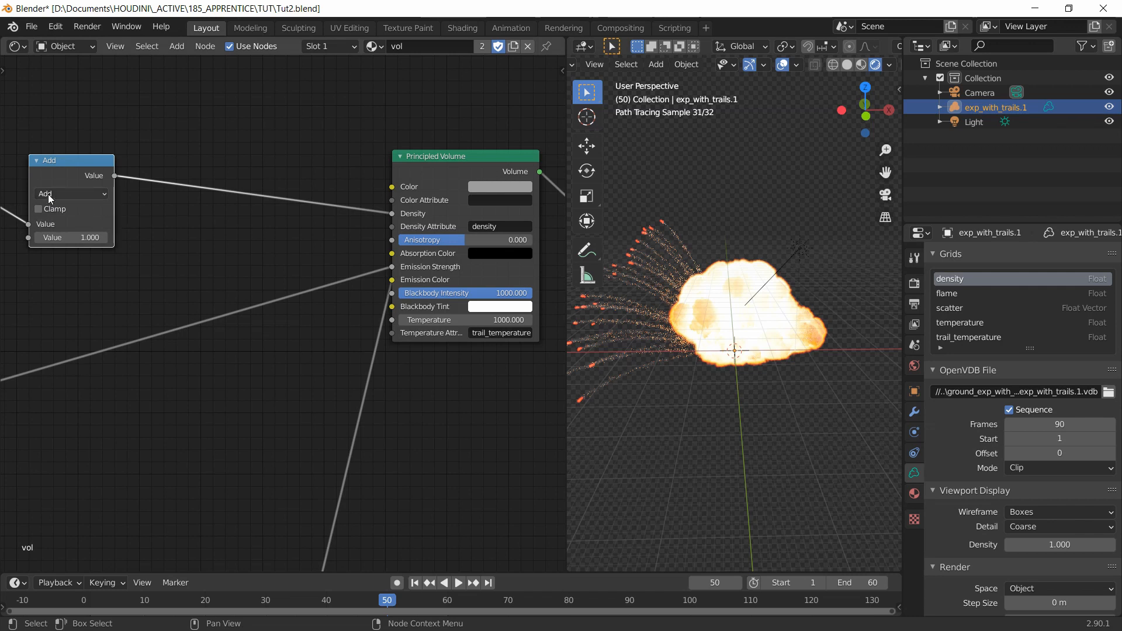
- Return the 3D viewport to solid shading and save the file
middle_click_drag(121, 293, 209, 290)
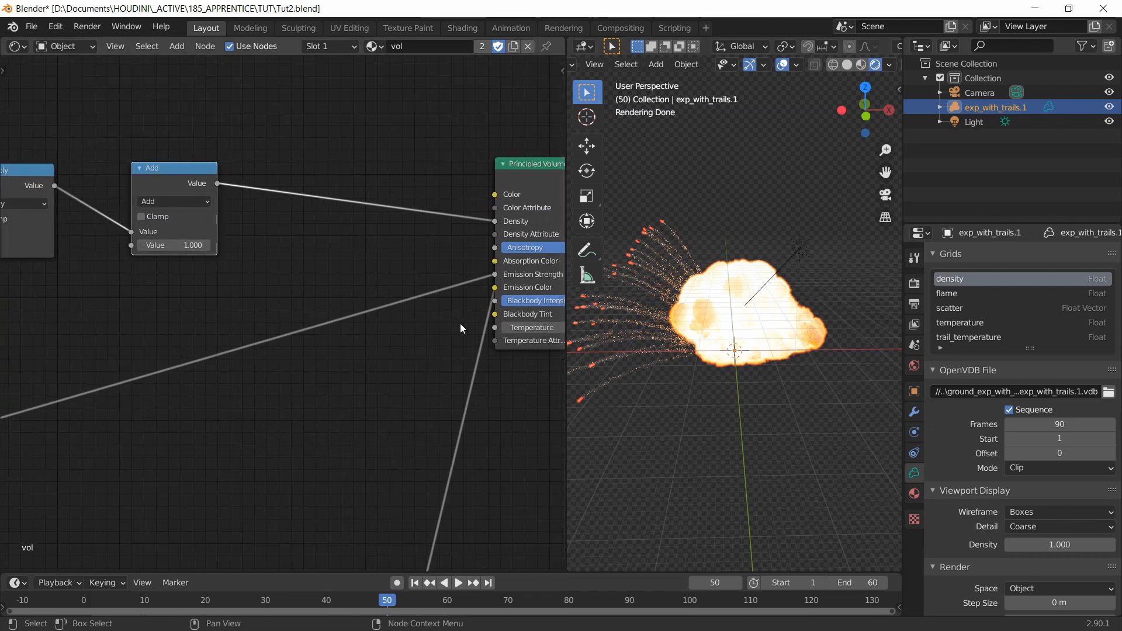
left_click(846, 68)
key("ctrl+s")
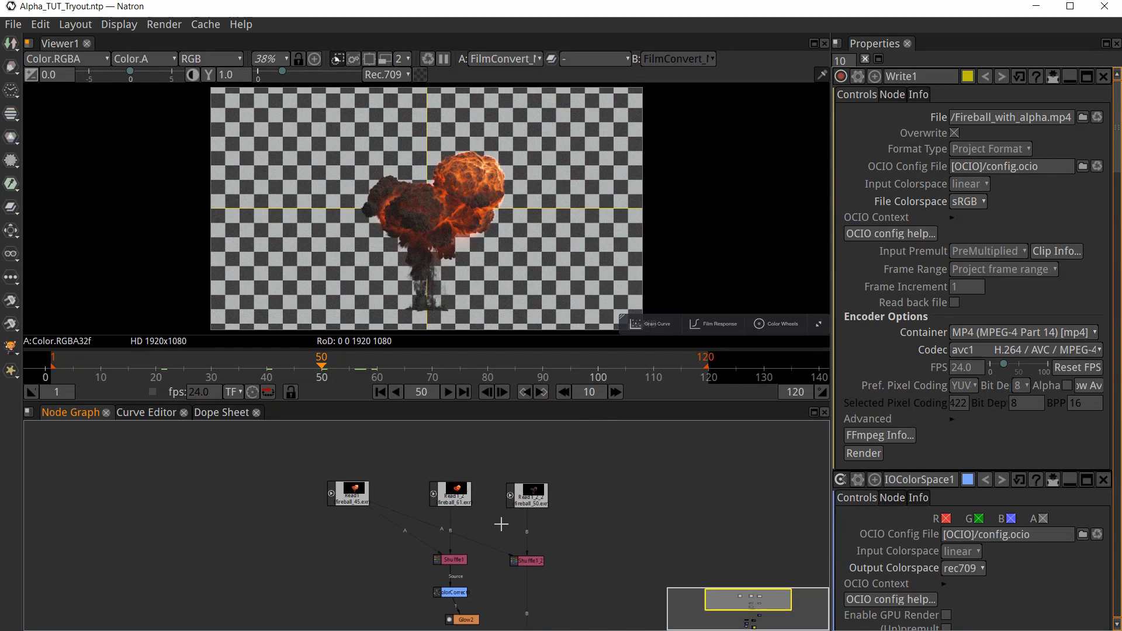
- Switch to Natron and examine the properties of the Read1 node that loads the fireball EXR sequence
scroll(461, 518, "up", 3)
double_click(292, 497)
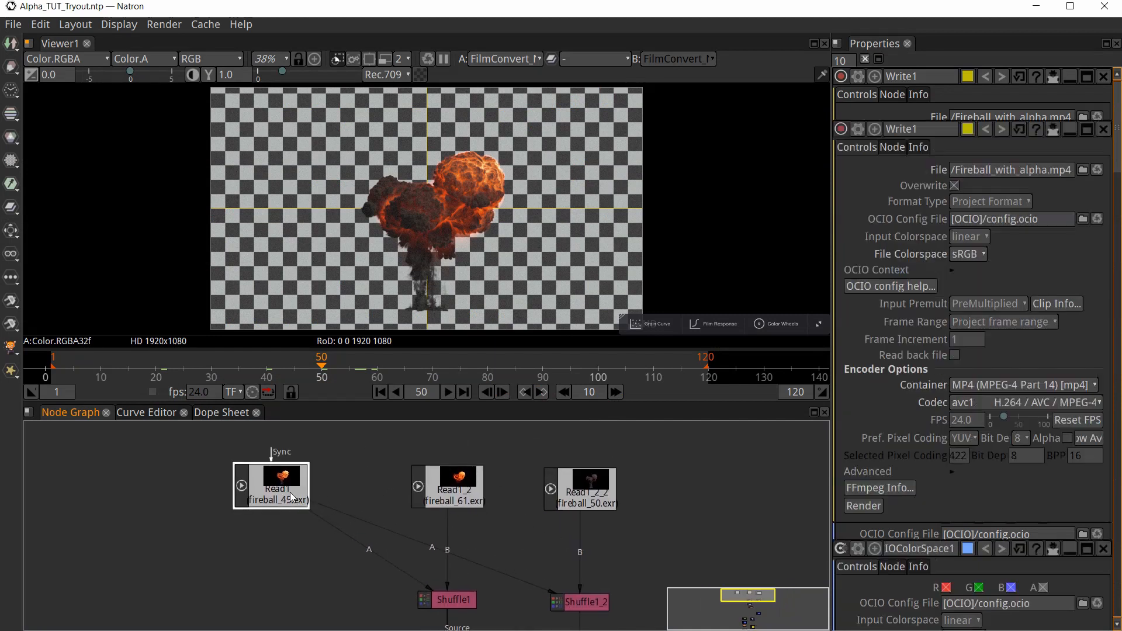
scroll(344, 495, "down", 2)
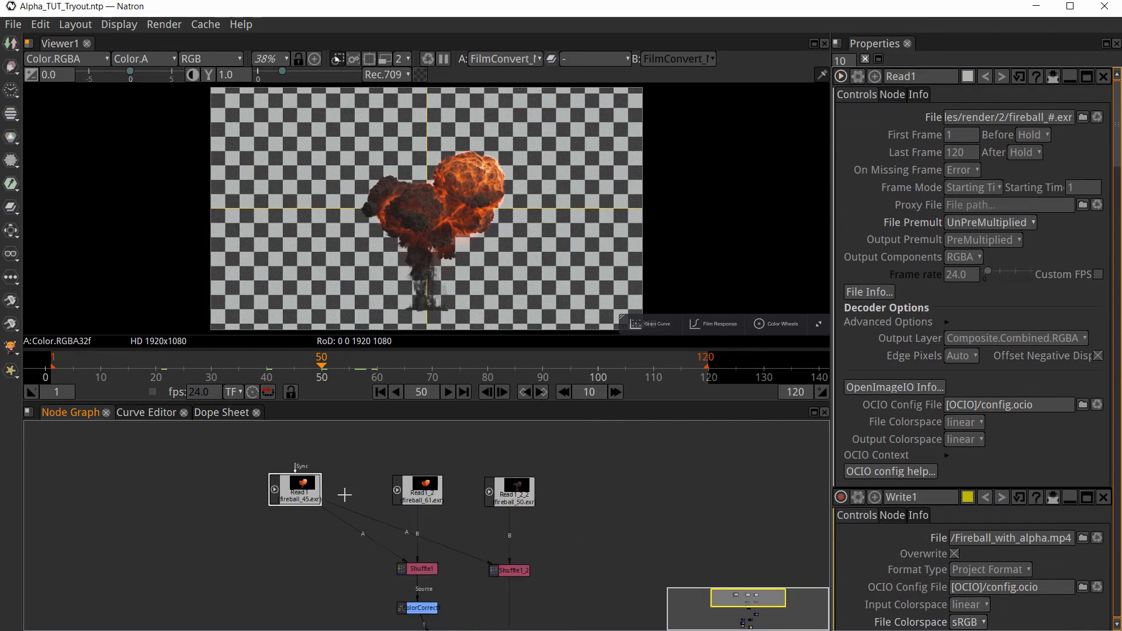
middle_click_drag(343, 529, 343, 522)
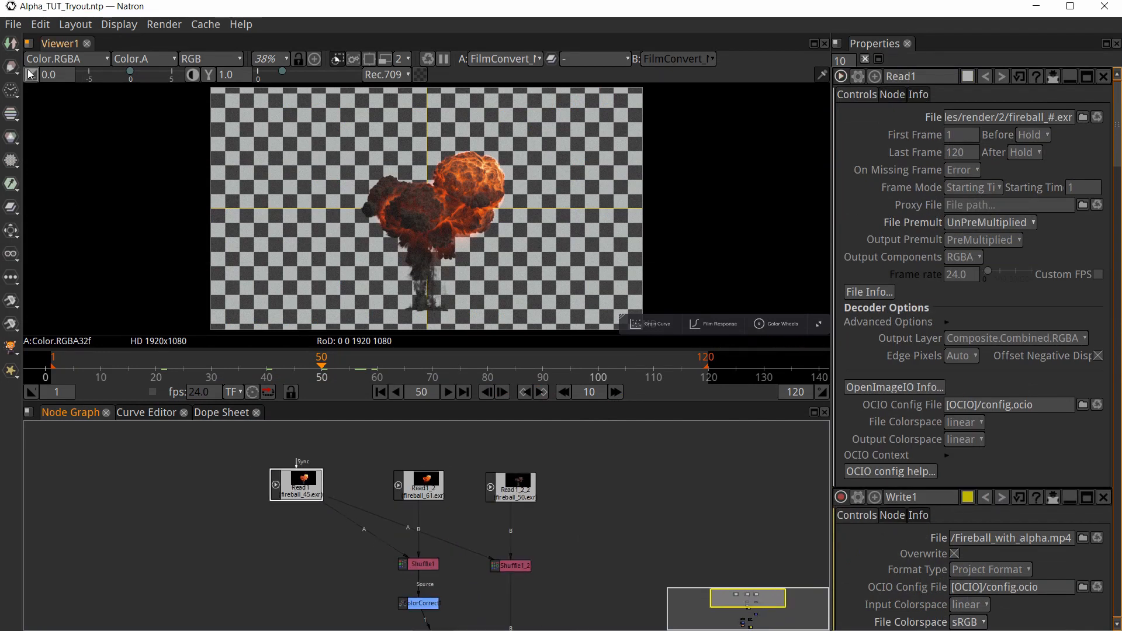
- Start a new empty project and add a Read node to the node graph
left_click(13, 24)
key("Escape")
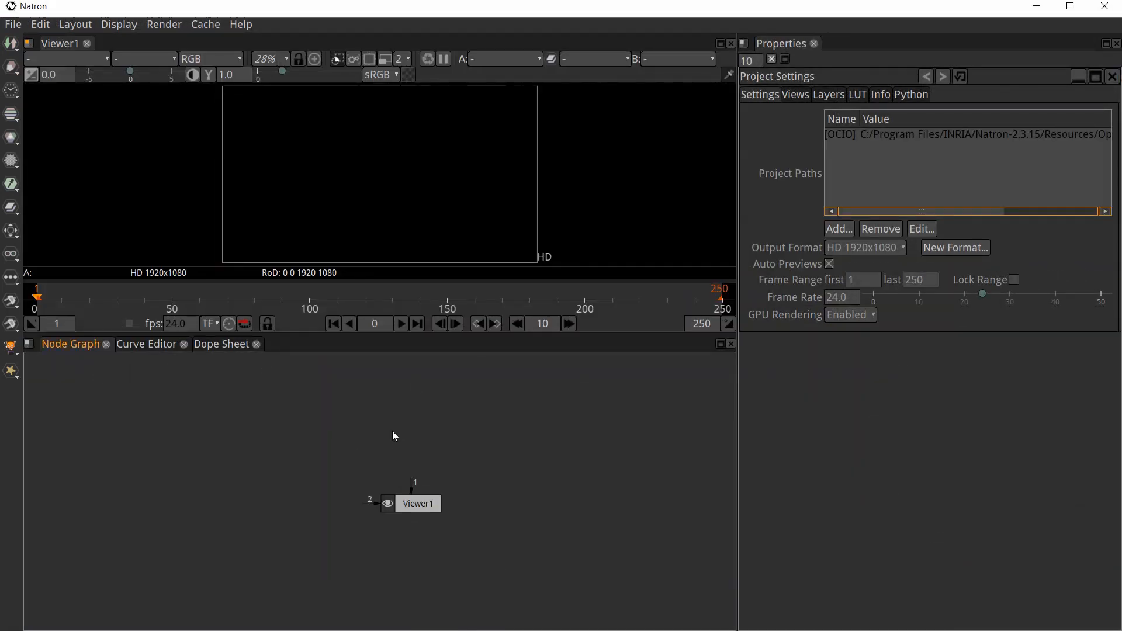
key("Tab")
type("red")
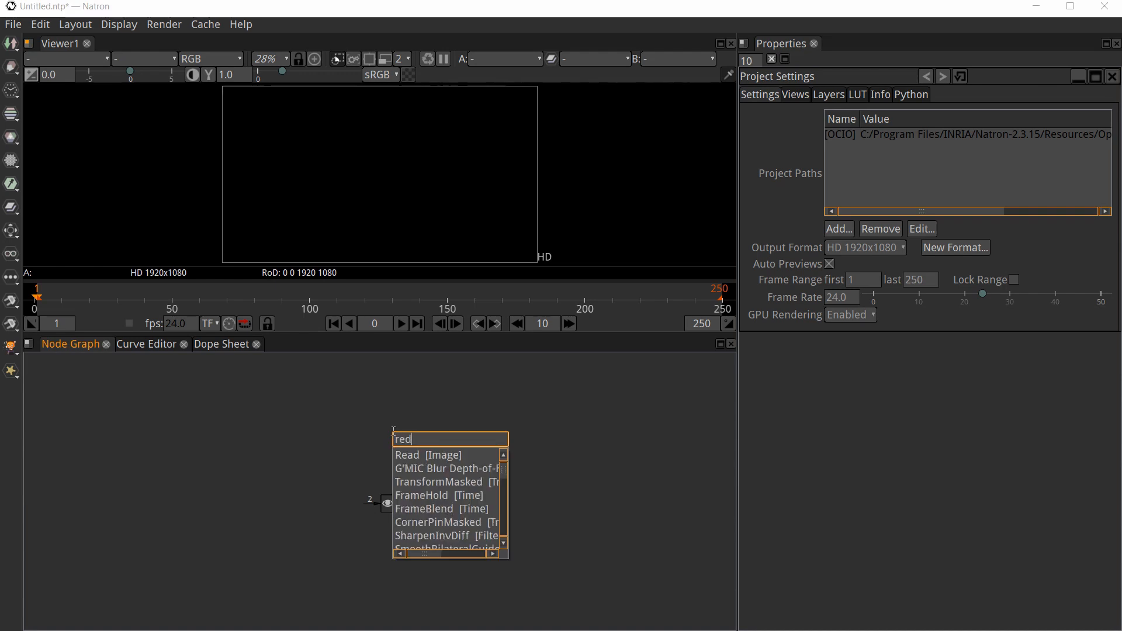
key("Return")
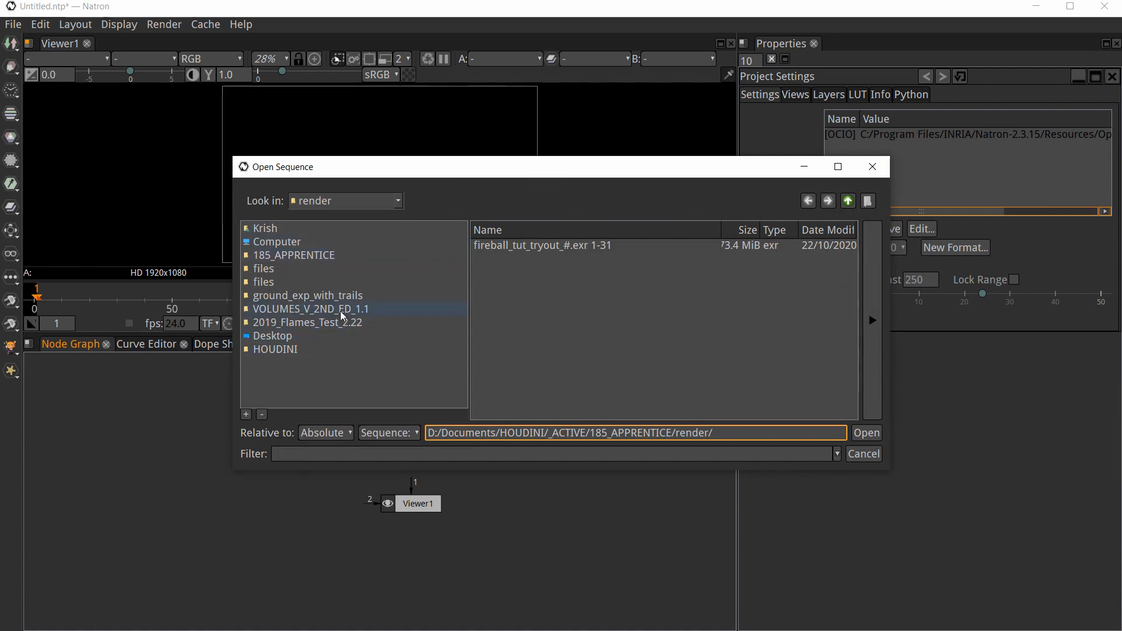
- Load the cycles_shader_tut_#.exr 1-60 sequence from the 185_APPRENTICE/TUT/render folder into the Read node
left_click(307, 254)
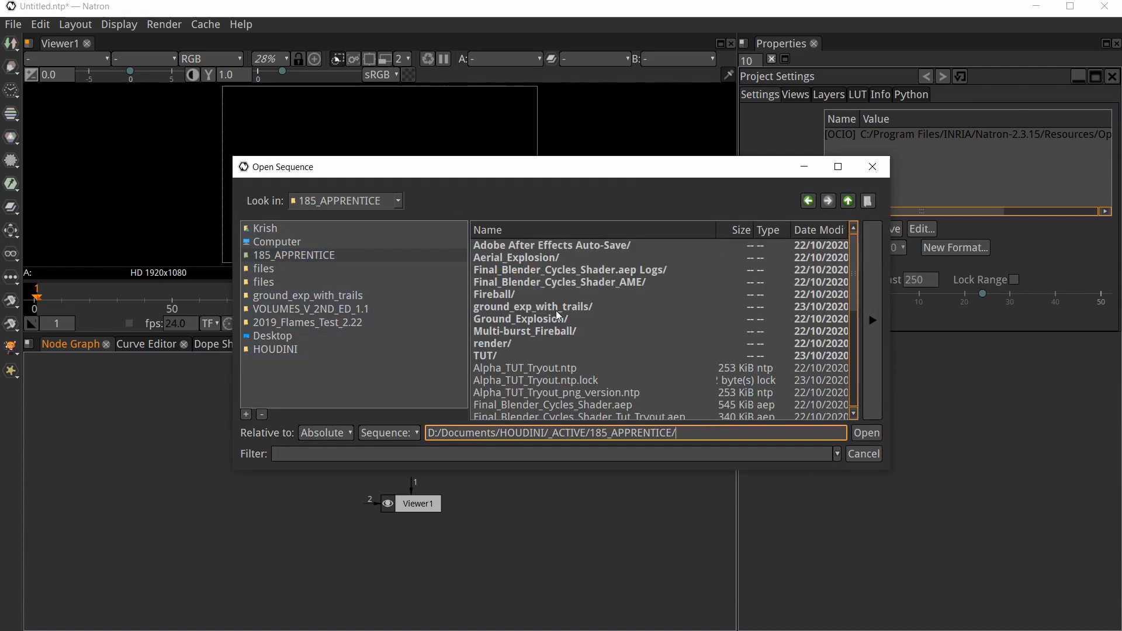
double_click(518, 354)
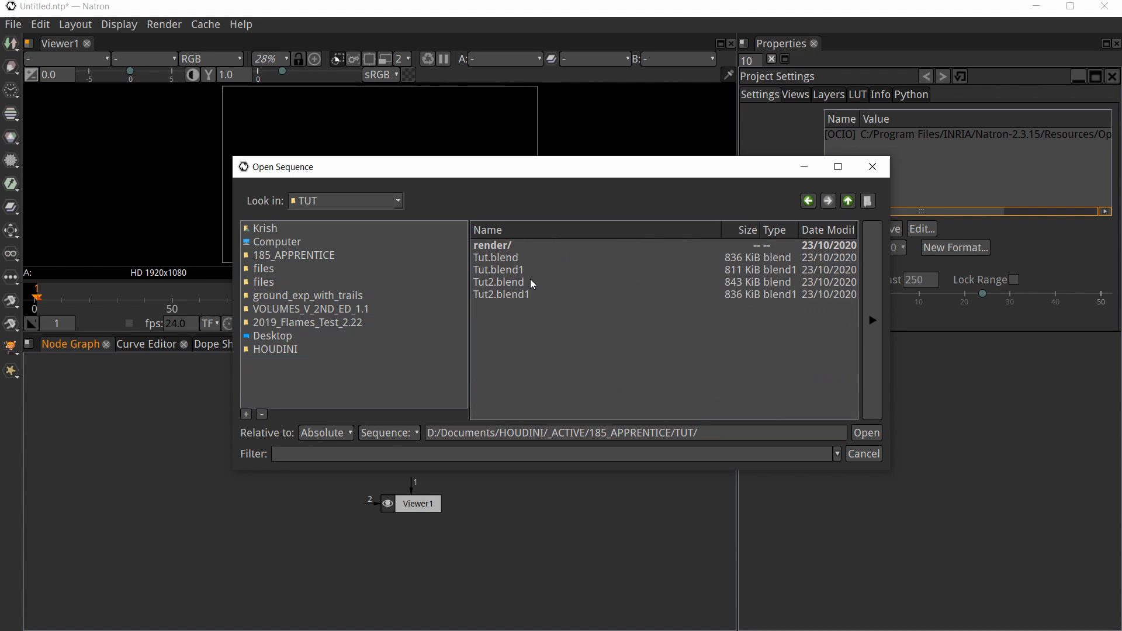
left_click(517, 245)
double_click(538, 244)
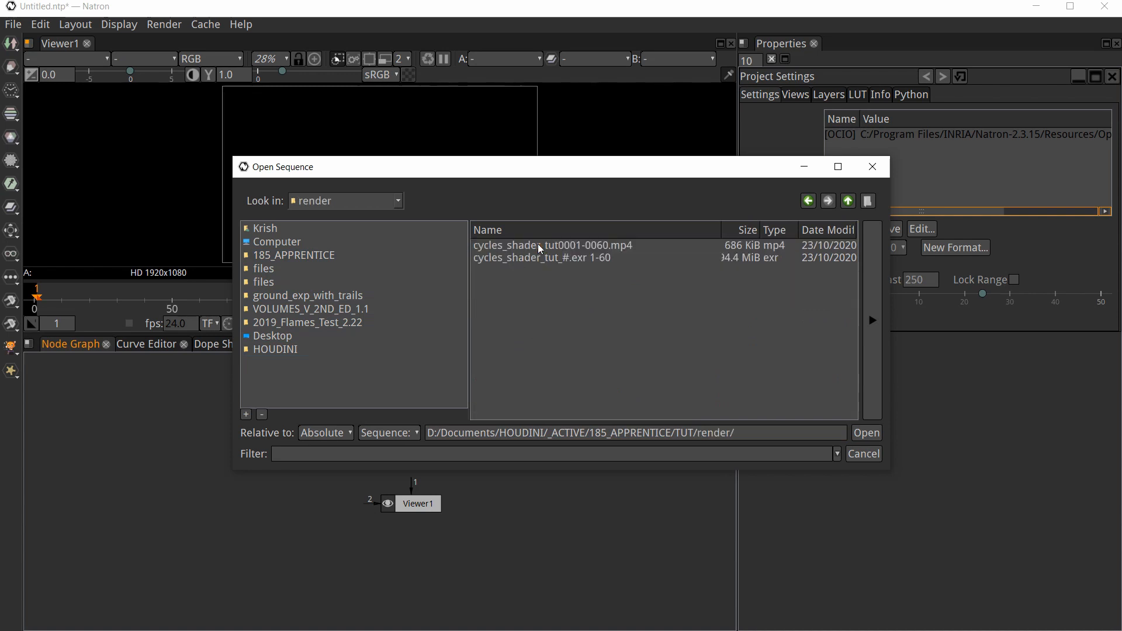
left_click(592, 258)
left_click(858, 432)
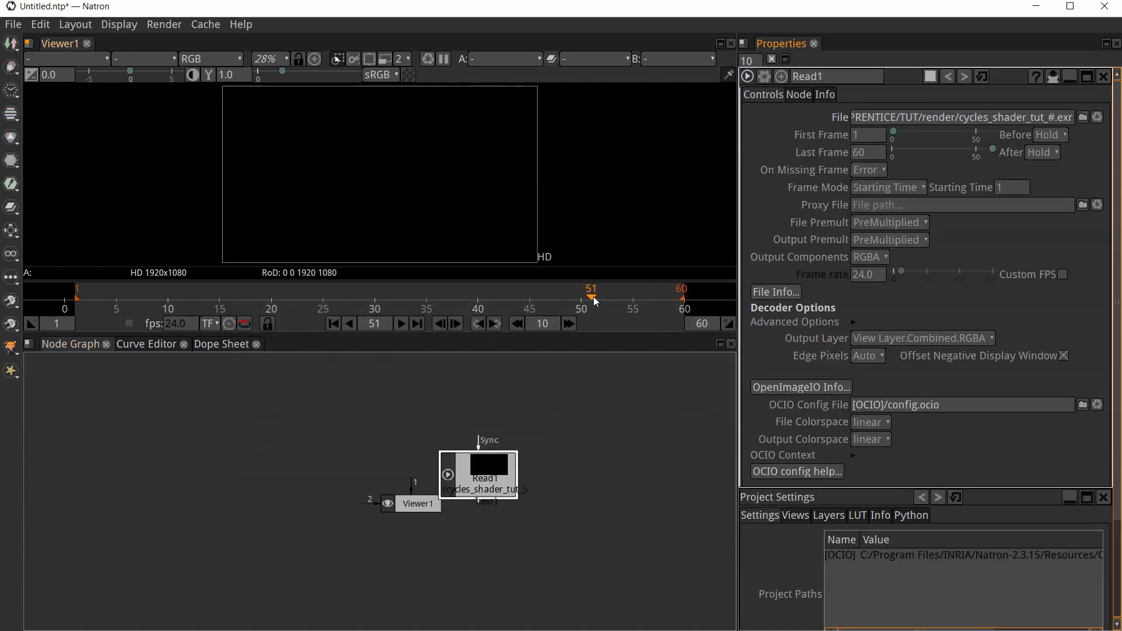
- Connect the Read node to Viewer1 and scrub the timeline to frame 37
left_click(406, 298)
left_click_drag(377, 332, 377, 342)
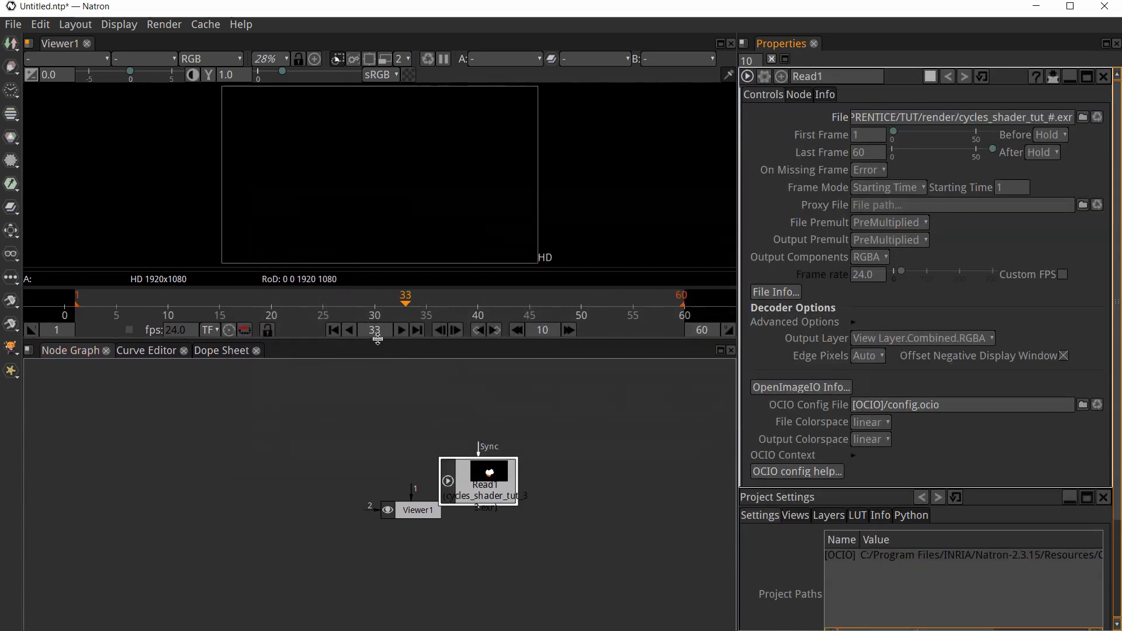
left_click_drag(484, 496, 414, 440)
key("1")
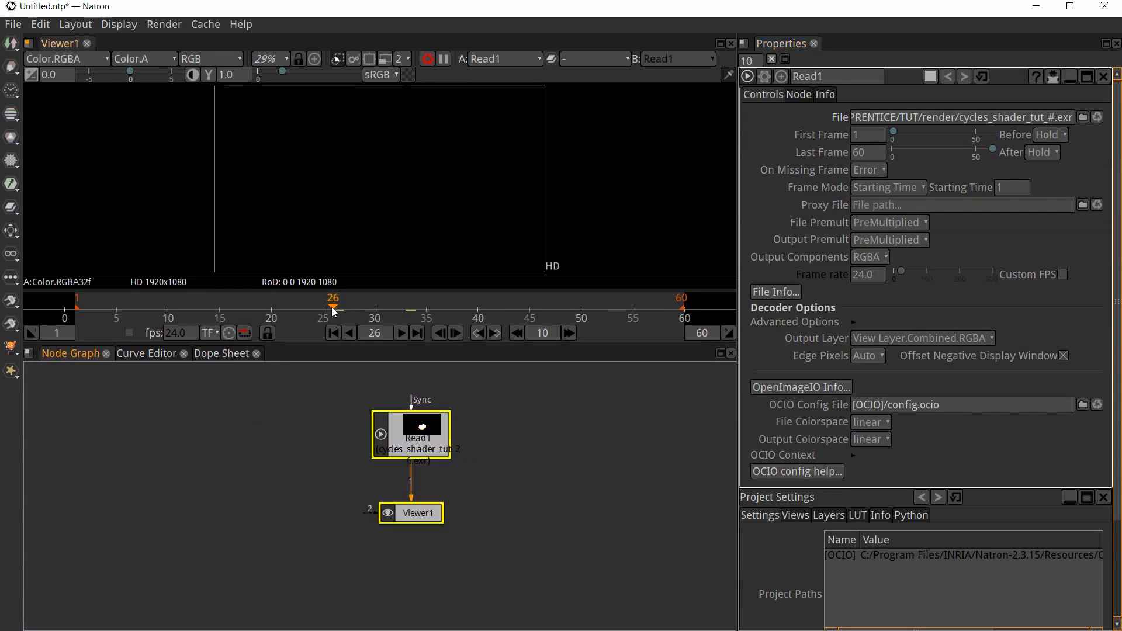
left_click_drag(339, 321, 447, 314)
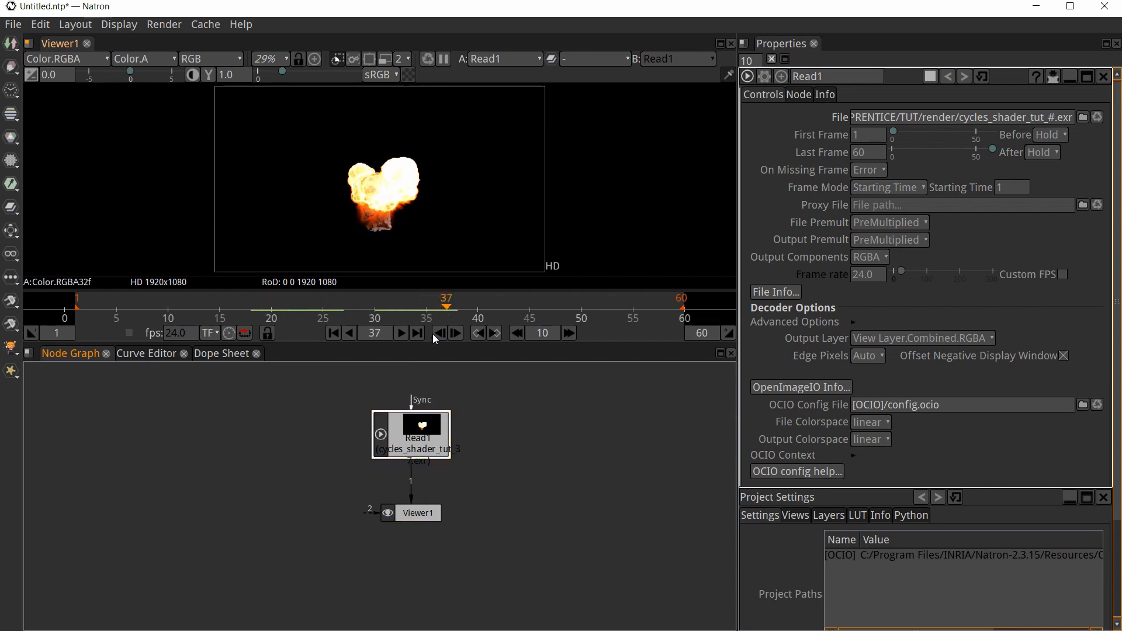
- Spread out the Read1 and Viewer1 nodes and set Read1's output layer to View Layer.Emit.RGB
left_click_drag(418, 441, 375, 442)
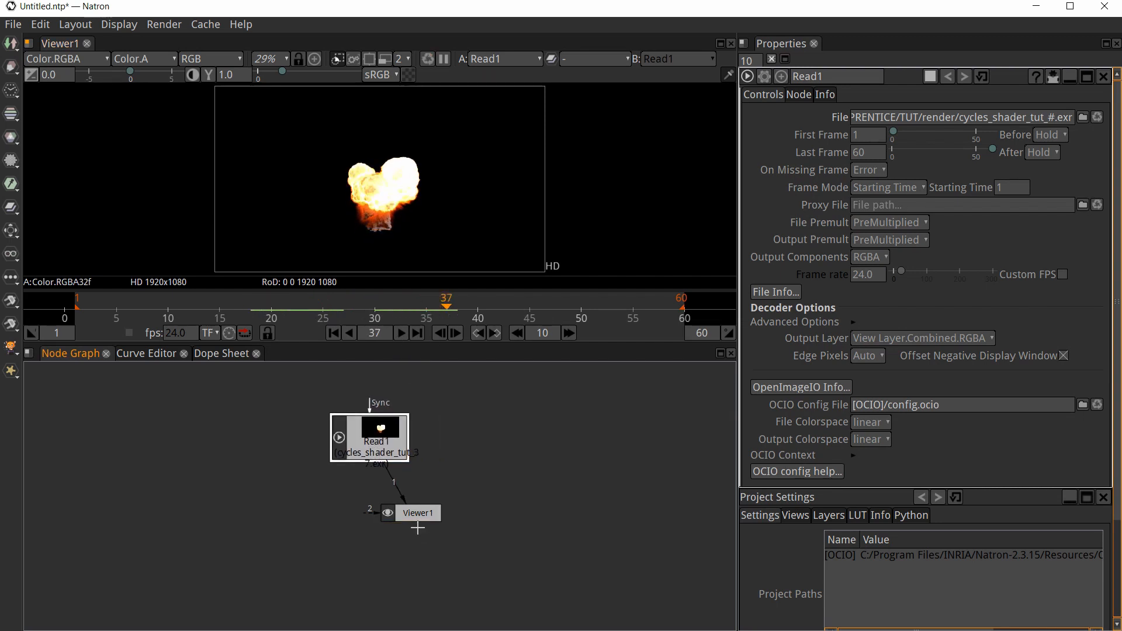
left_click_drag(424, 520, 382, 568)
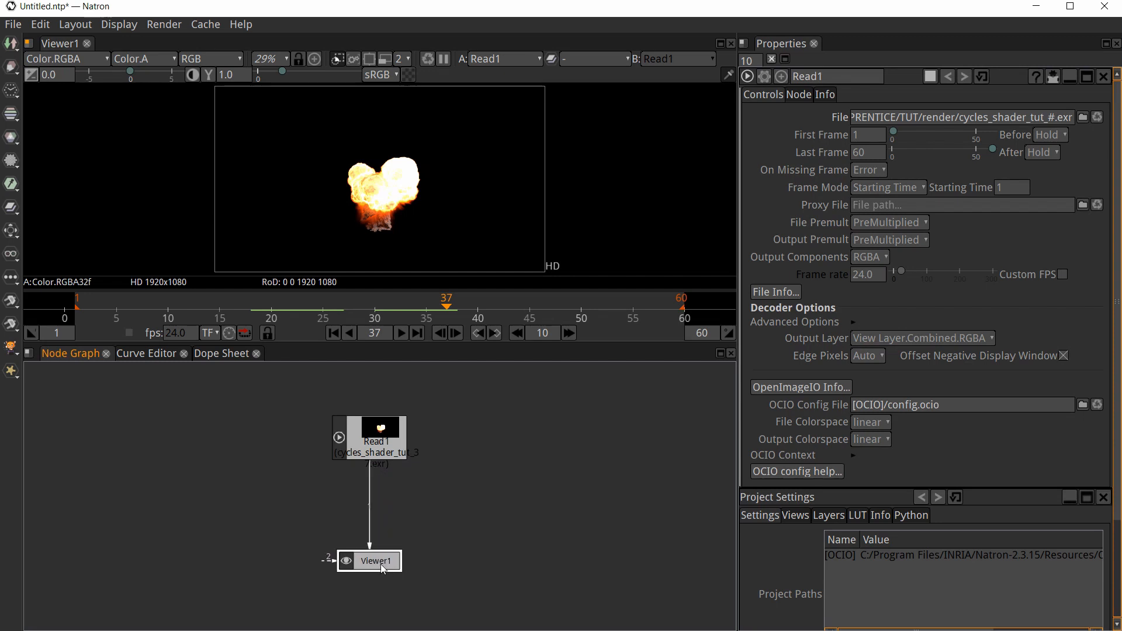
left_click(373, 441)
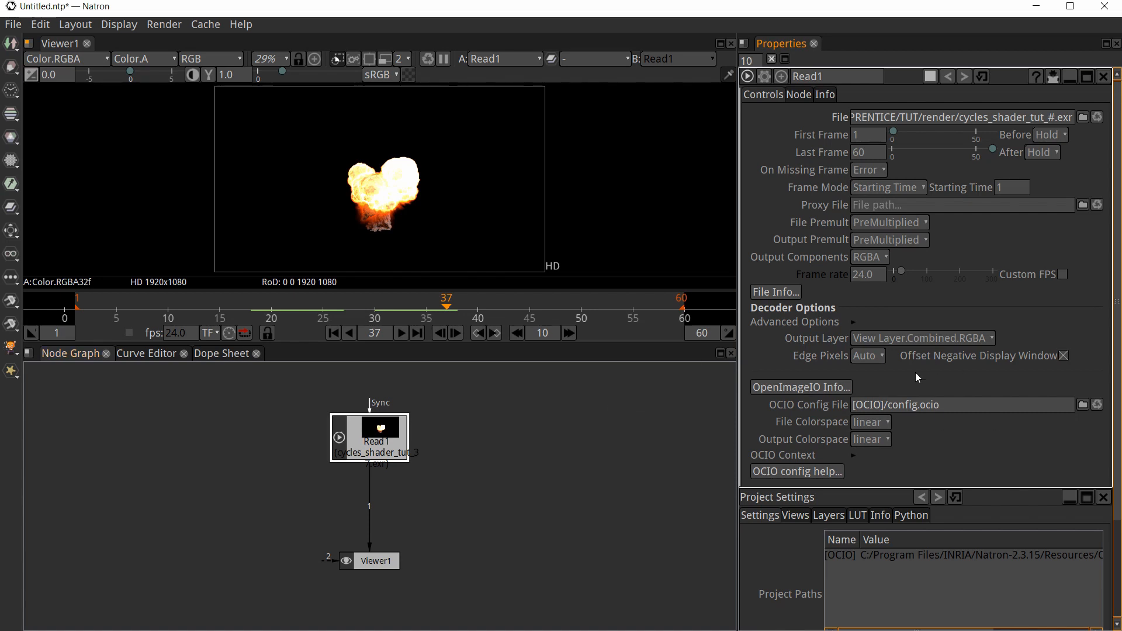
left_click_drag(373, 444, 300, 457)
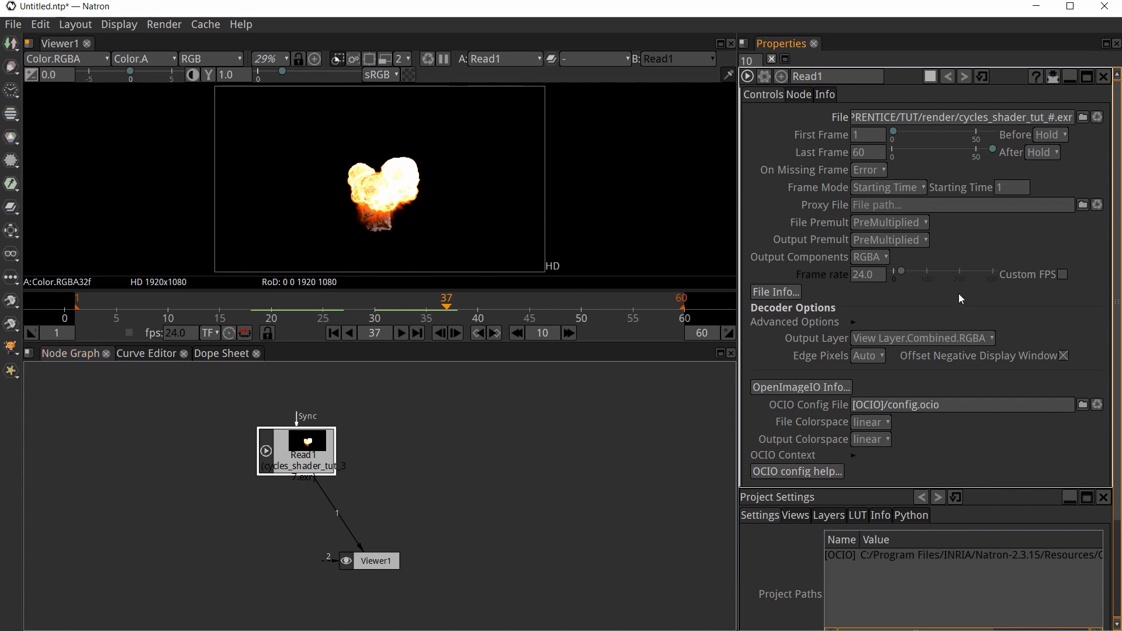
left_click(945, 340)
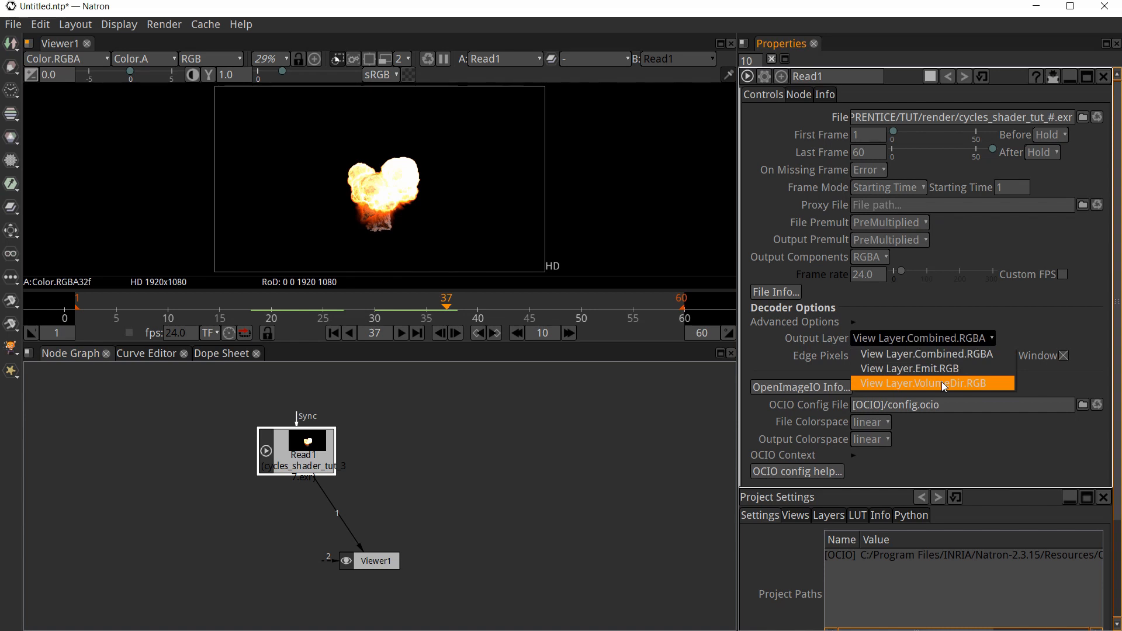
left_click(942, 370)
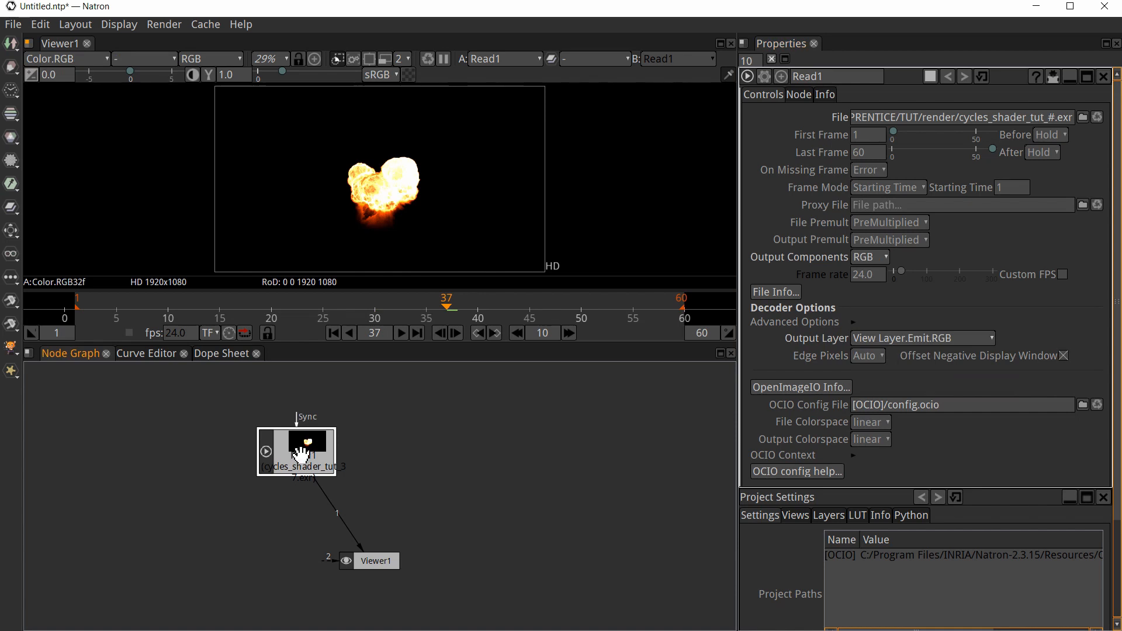
- Duplicate the Read1 node beside the original and set the copy's output layer to View Layer.VolumeDir.RGB
left_click(411, 446)
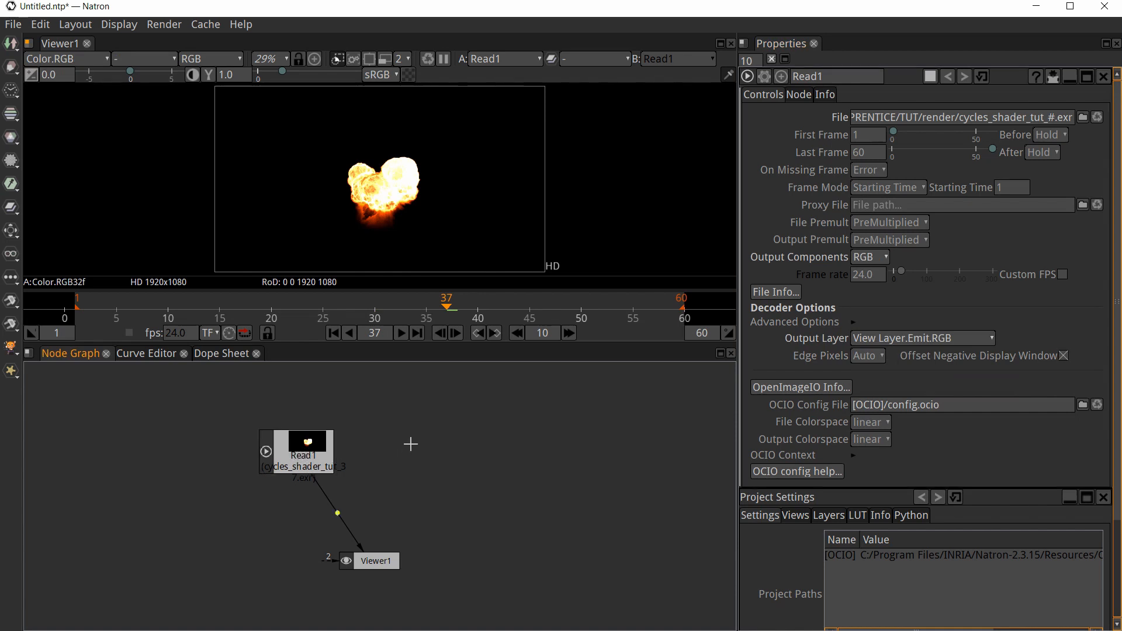
key("ctrl+v")
left_click_drag(428, 453, 427, 438)
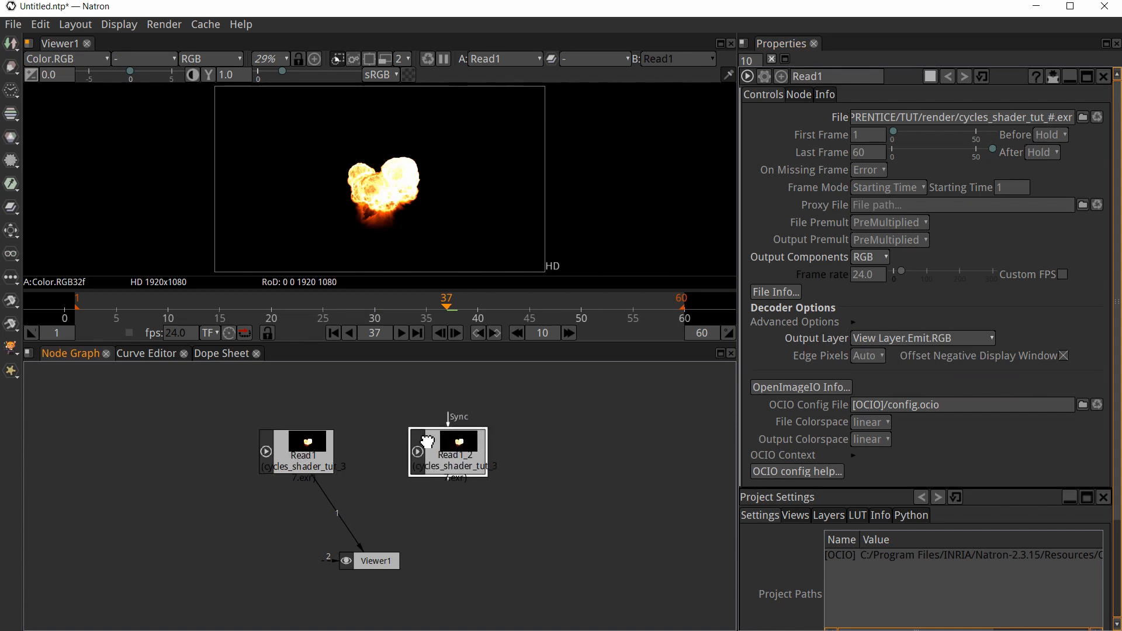
left_click(899, 338)
double_click(470, 447)
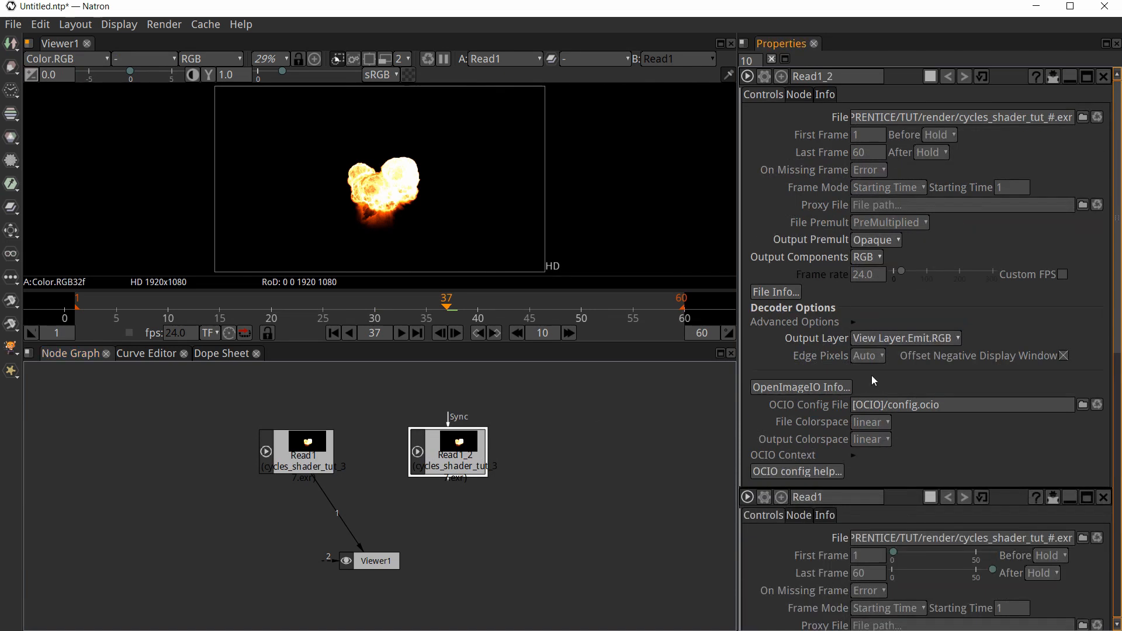
left_click(907, 338)
left_click(911, 384)
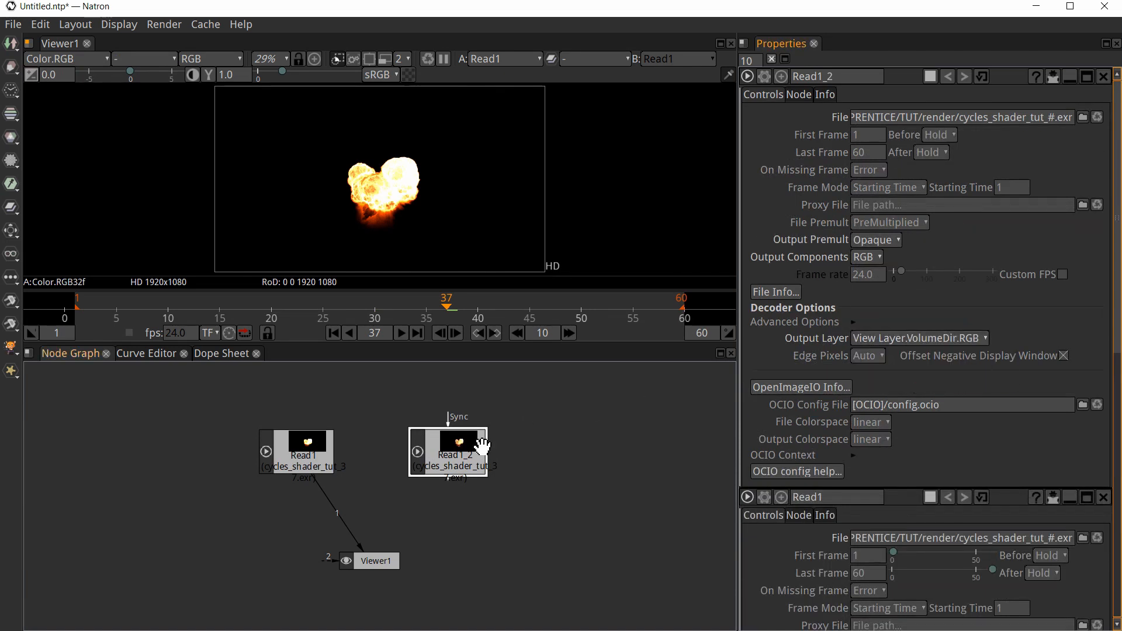
- Compare the VolumeDir and Emit passes by viewing Read1_2 and Read1 alternately up close
left_click(439, 457)
key("1")
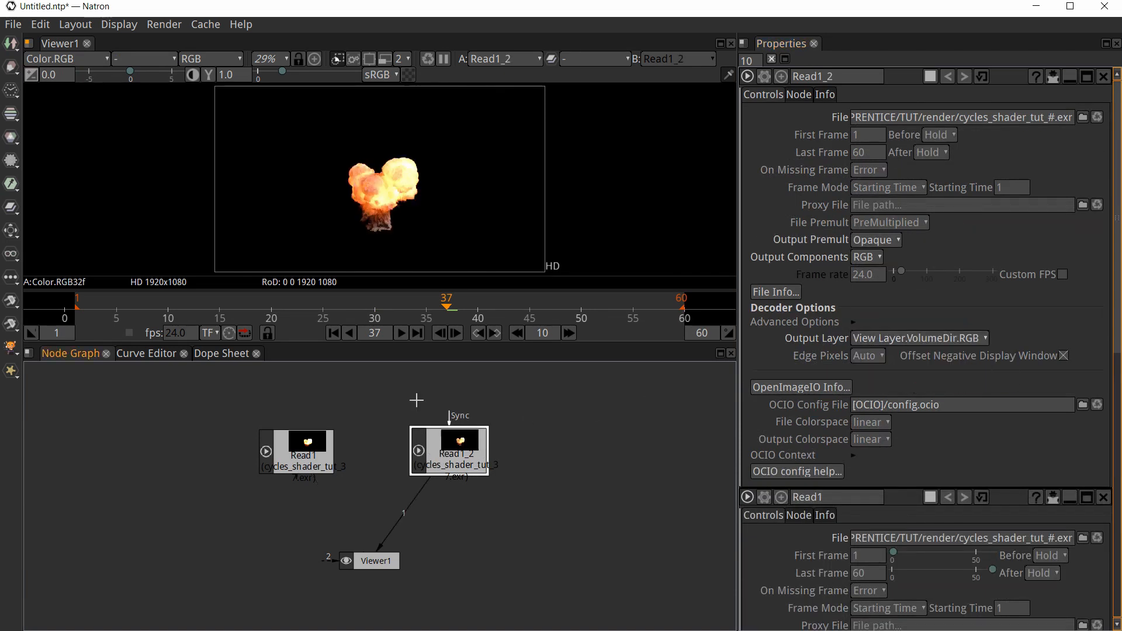
scroll(380, 181, "up", 3)
left_click(314, 468)
key("1")
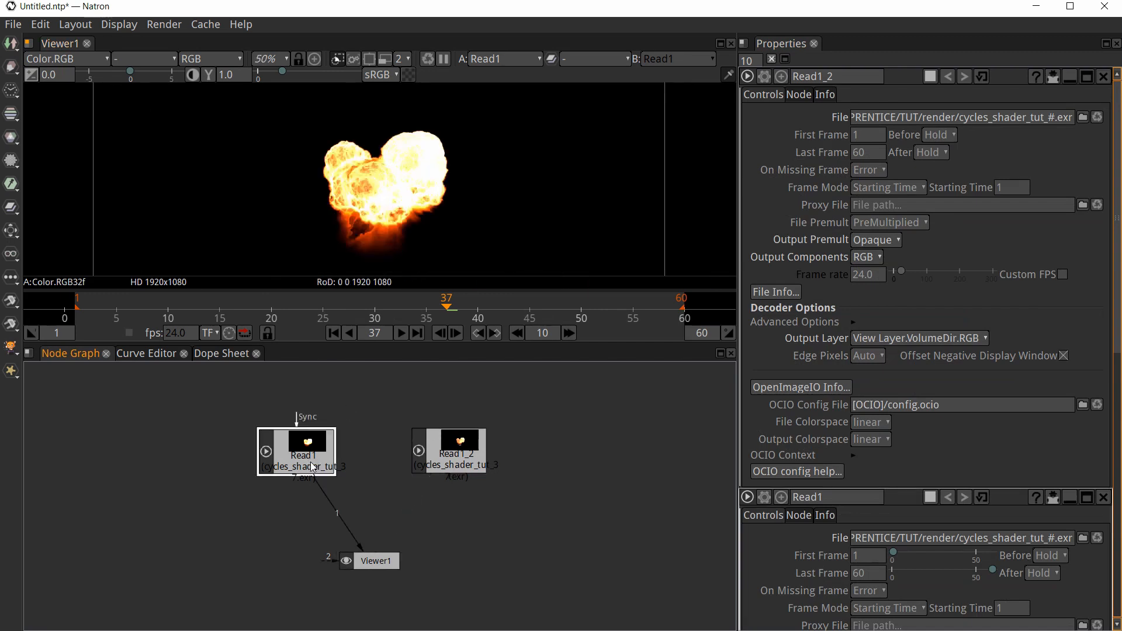
left_click(441, 456)
key("1")
- Duplicate Read1 again, place the copy beside it, and set its output layer to View Layer.Combined.RGBA
left_click(318, 459)
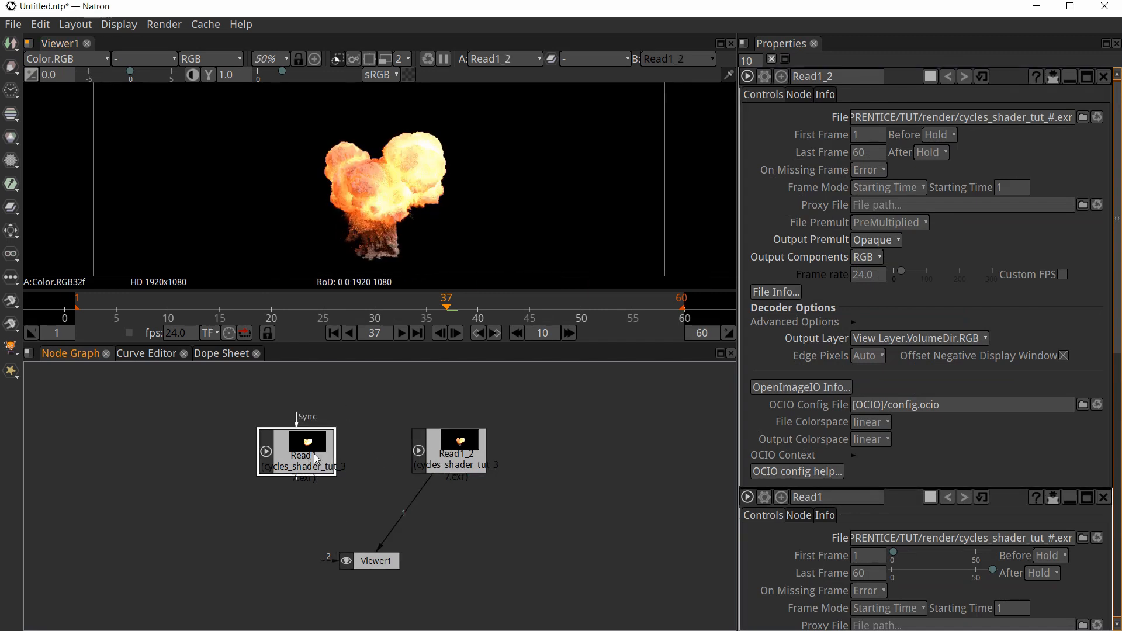
key("ctrl+c")
key("ctrl+v")
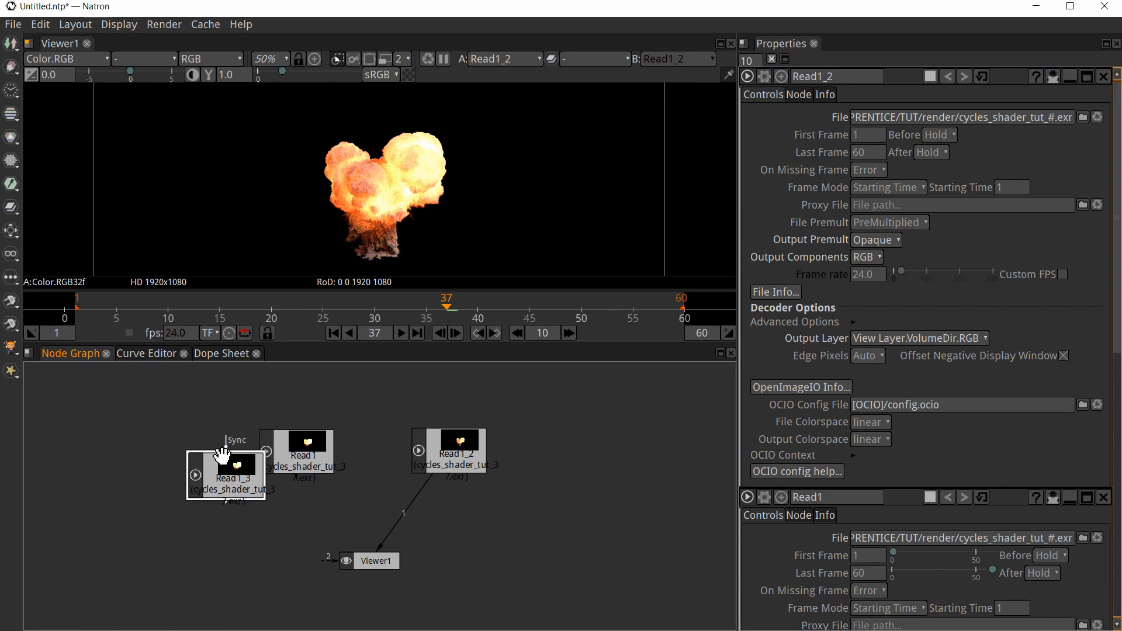
left_click_drag(225, 456, 168, 450)
double_click(167, 451)
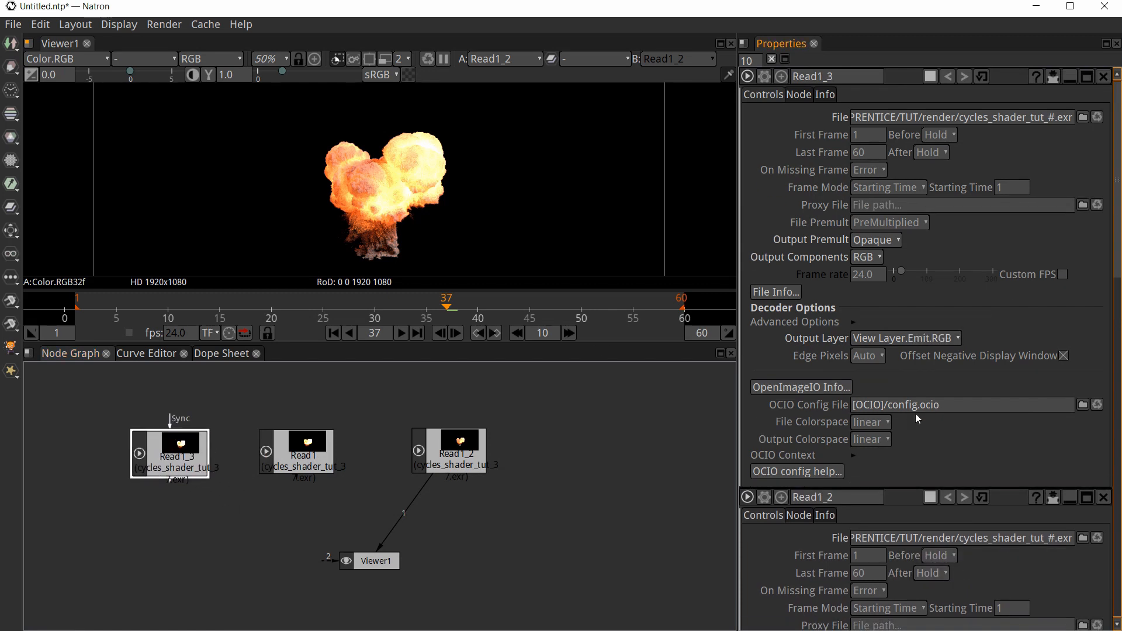
left_click(907, 339)
left_click(915, 357)
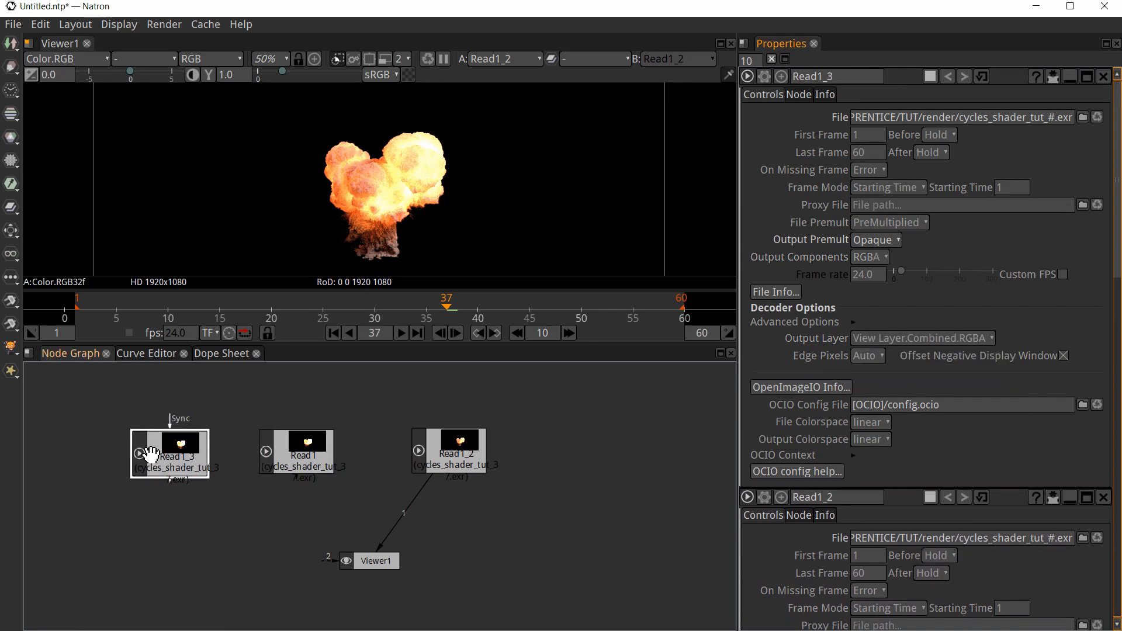
- View the Combined pass with the transparency checkerboard enabled and set Read1_3's Output Premult to PreMultiplied
key("1")
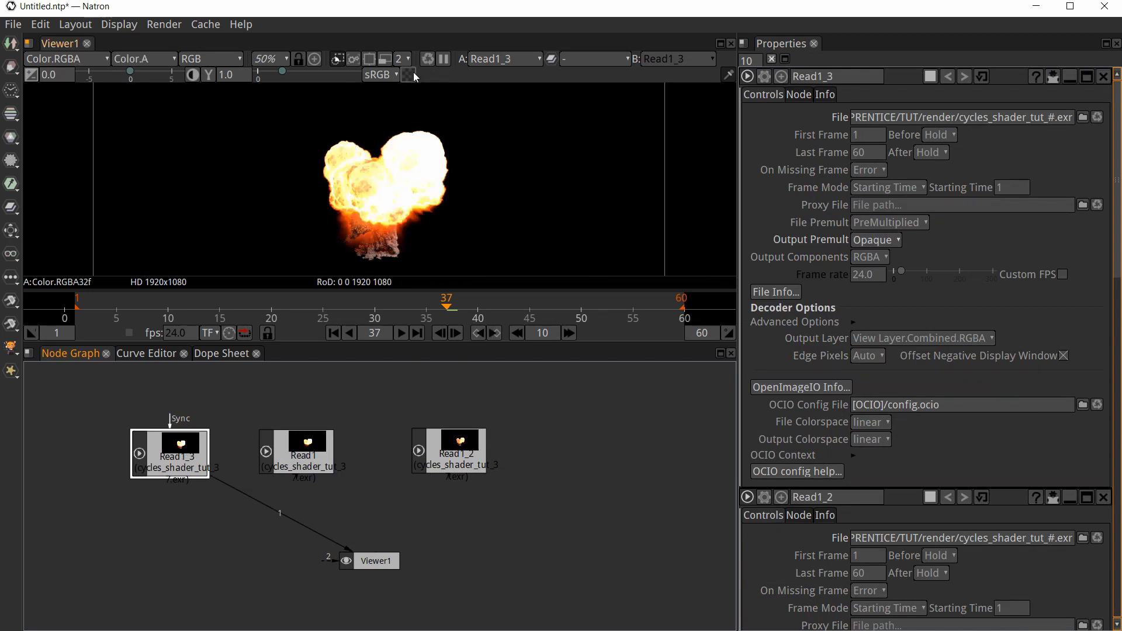
left_click(369, 561)
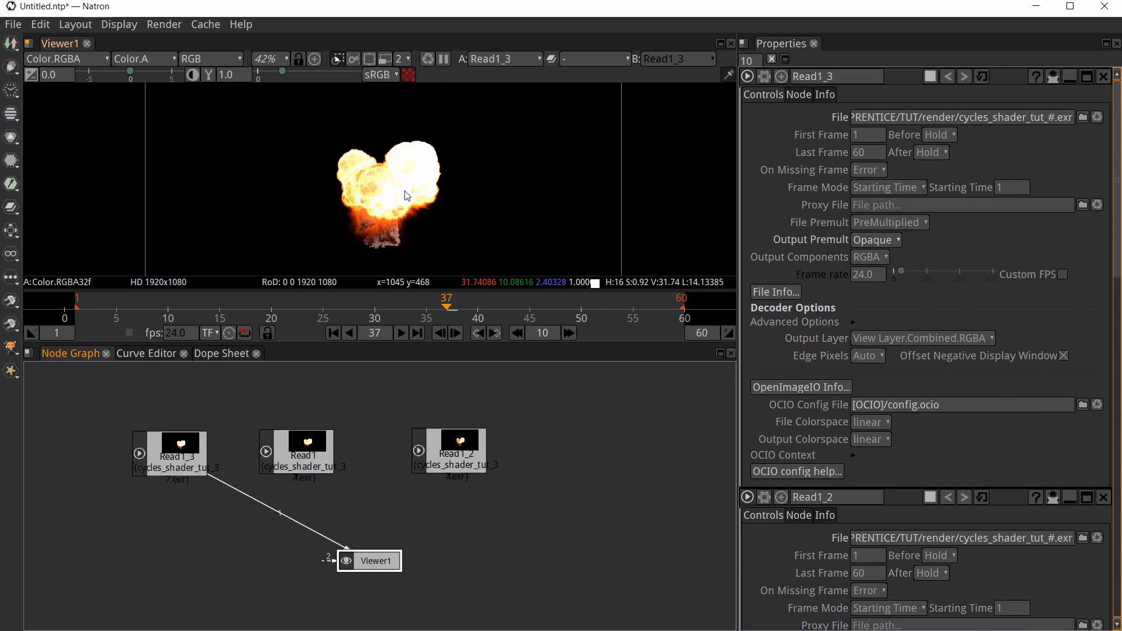
left_click_drag(182, 450, 181, 438)
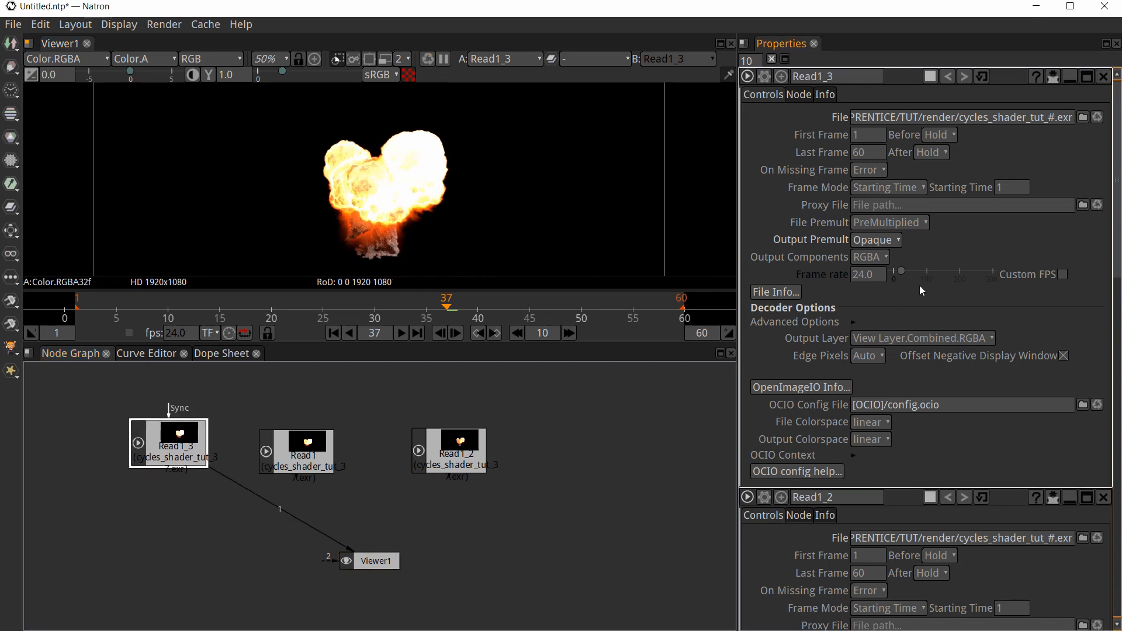
left_click(884, 241)
left_click(885, 271)
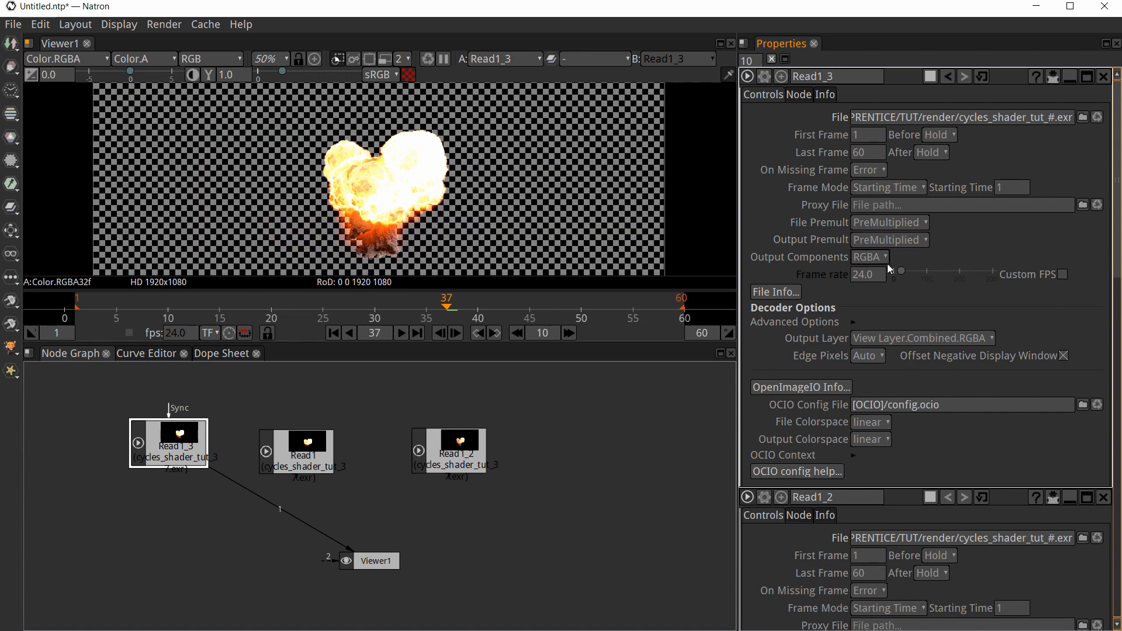
scroll(363, 153, "down", 2)
middle_click_drag(380, 181, 383, 190)
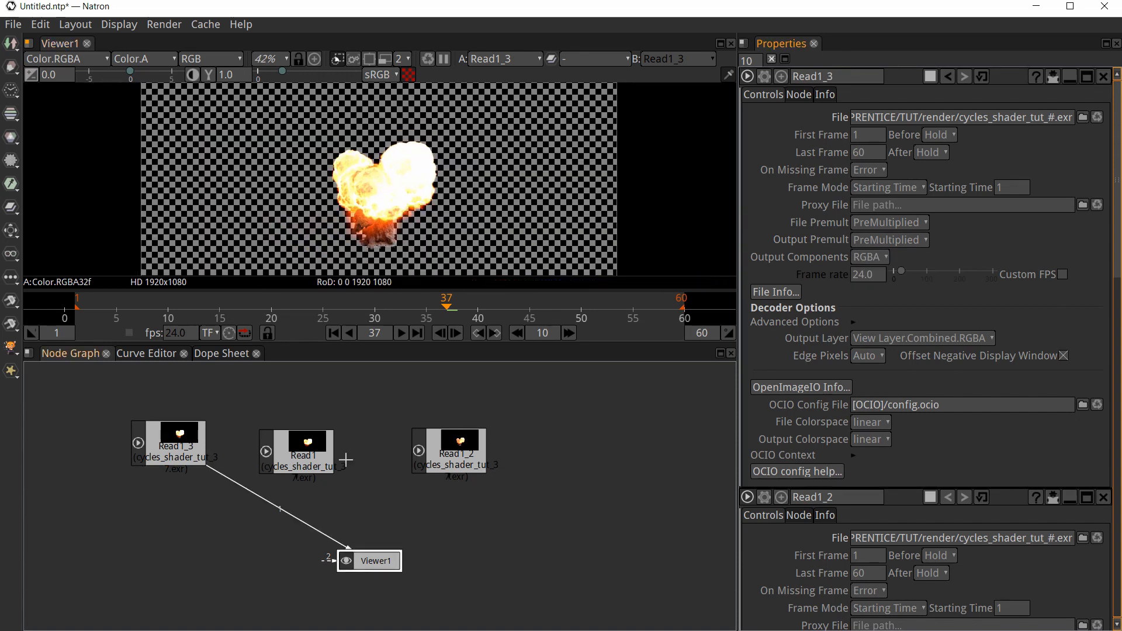
- Check the Emit and VolumeDir passes for transparency by viewing Read1 and Read1_2 in turn
left_click(308, 465)
key("1")
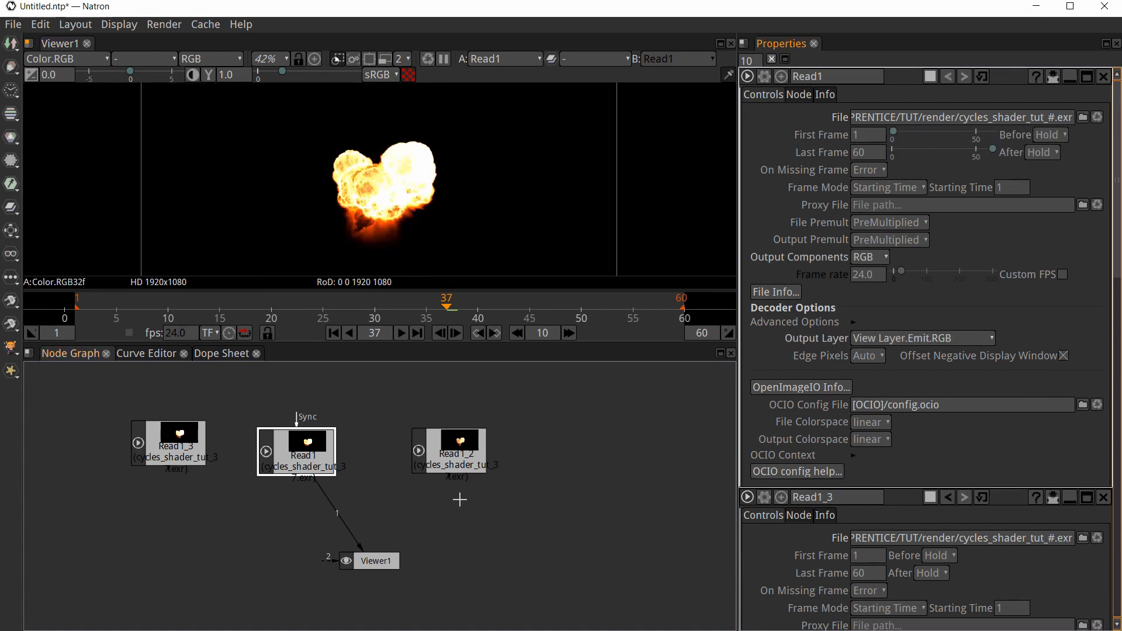
left_click(451, 464)
key("1")
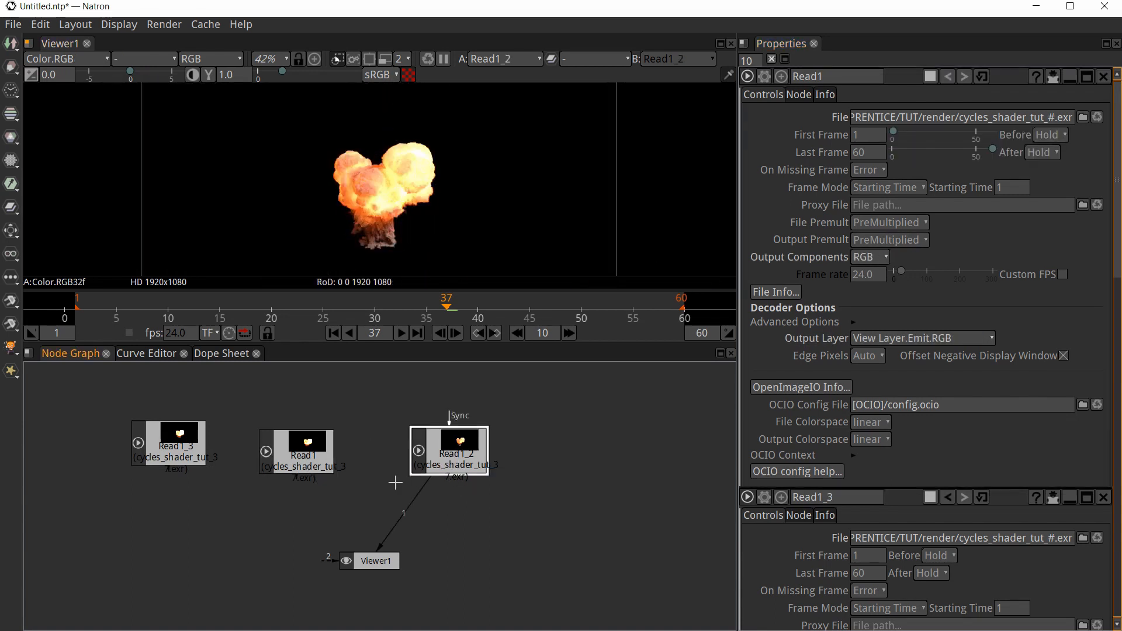
- Lower the viewer node to make room and level Read1 with the Combined pass node Read1_3
left_click_drag(378, 562, 371, 588)
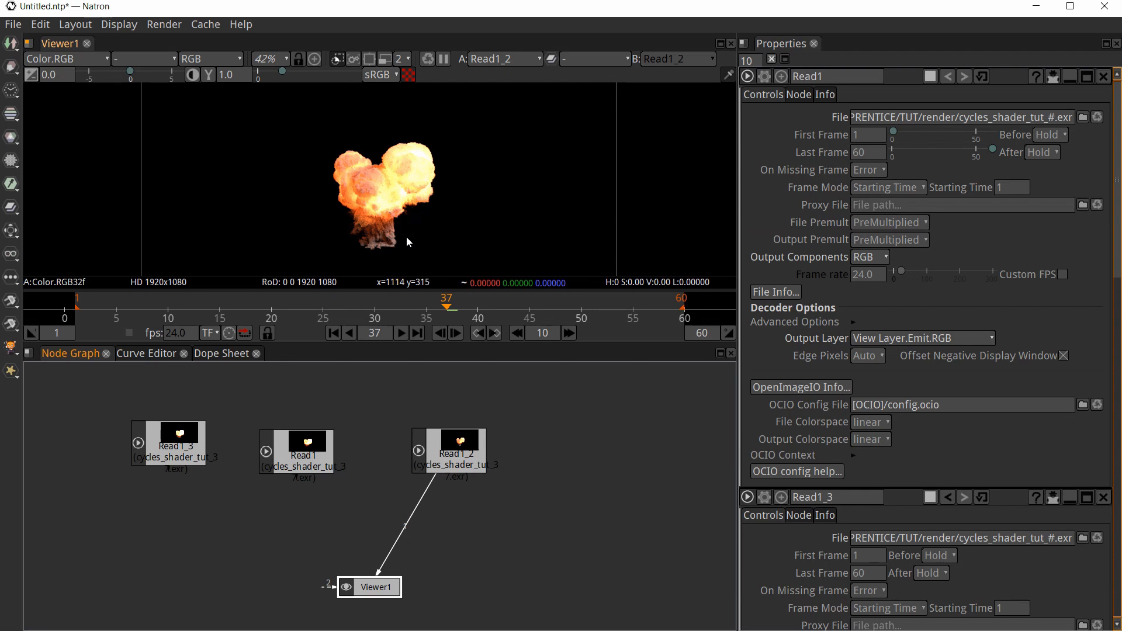
left_click(190, 453)
left_click_drag(322, 464, 327, 454)
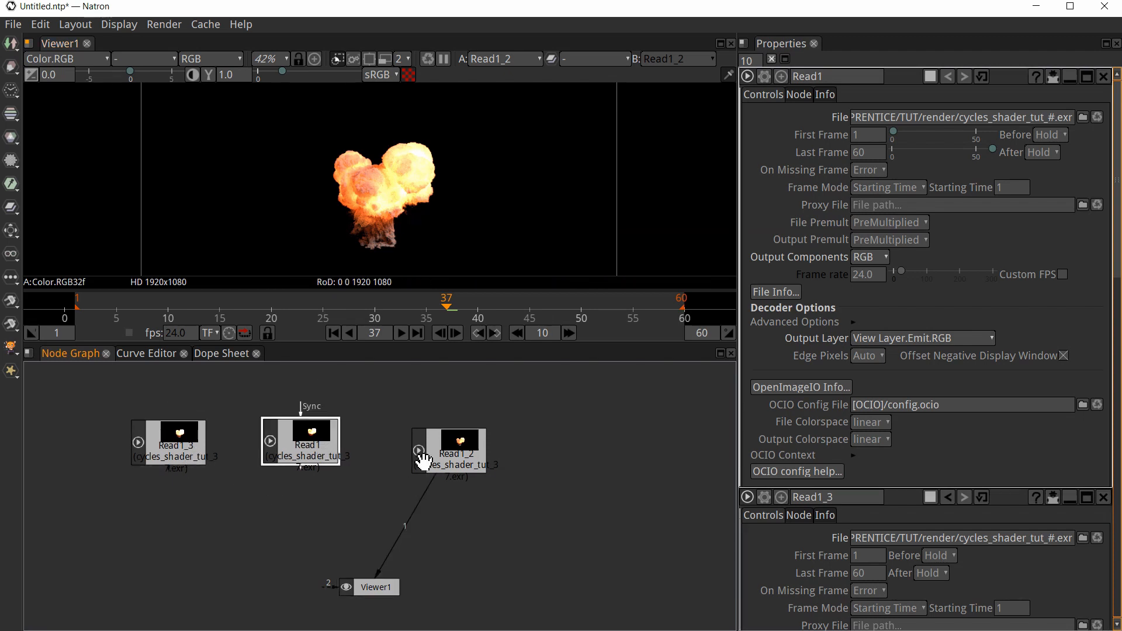
- Level Read1_2 with the other read nodes and add a Shuffle node beneath Read1
left_click_drag(421, 458, 441, 449)
left_click(371, 514)
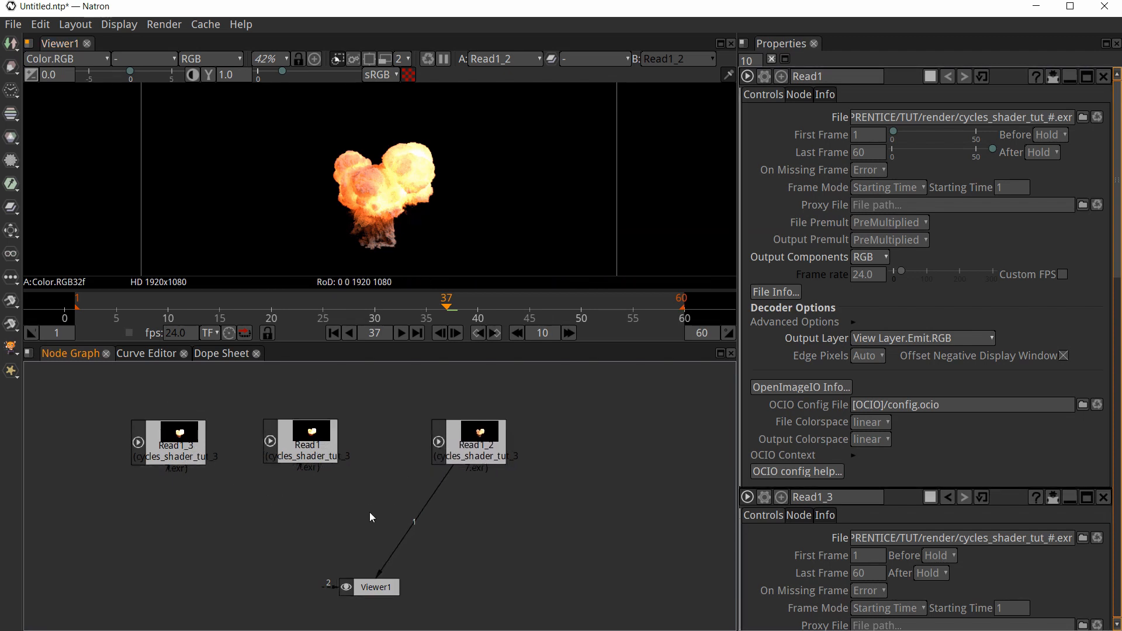
key("Tab")
type("shu")
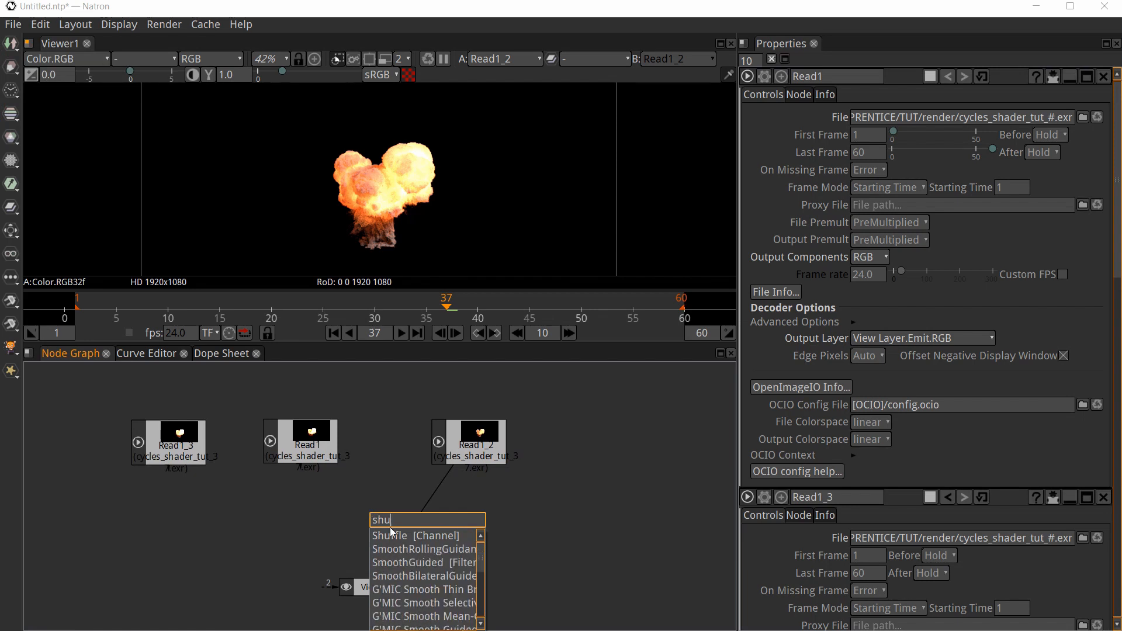
left_click(392, 534)
left_click_drag(413, 537, 294, 522)
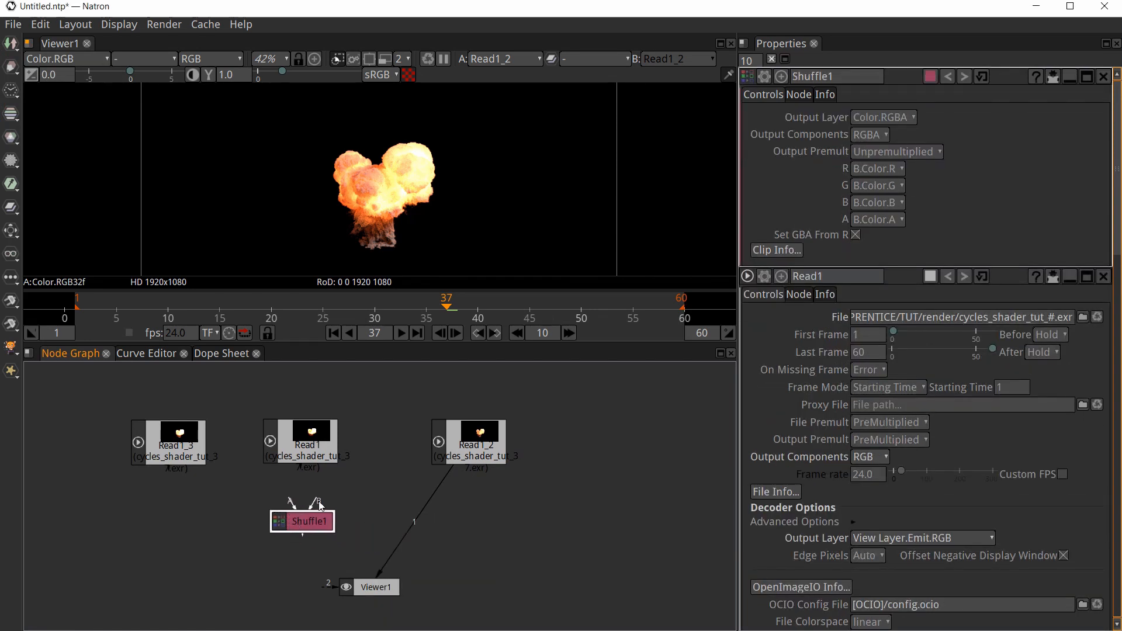
- Connect Shuffle1's A input to Read1_3 and B input to Read1, and set its alpha channel to A.View Layer.Combined.A
left_click_drag(291, 504, 178, 456)
left_click_drag(318, 503, 310, 447)
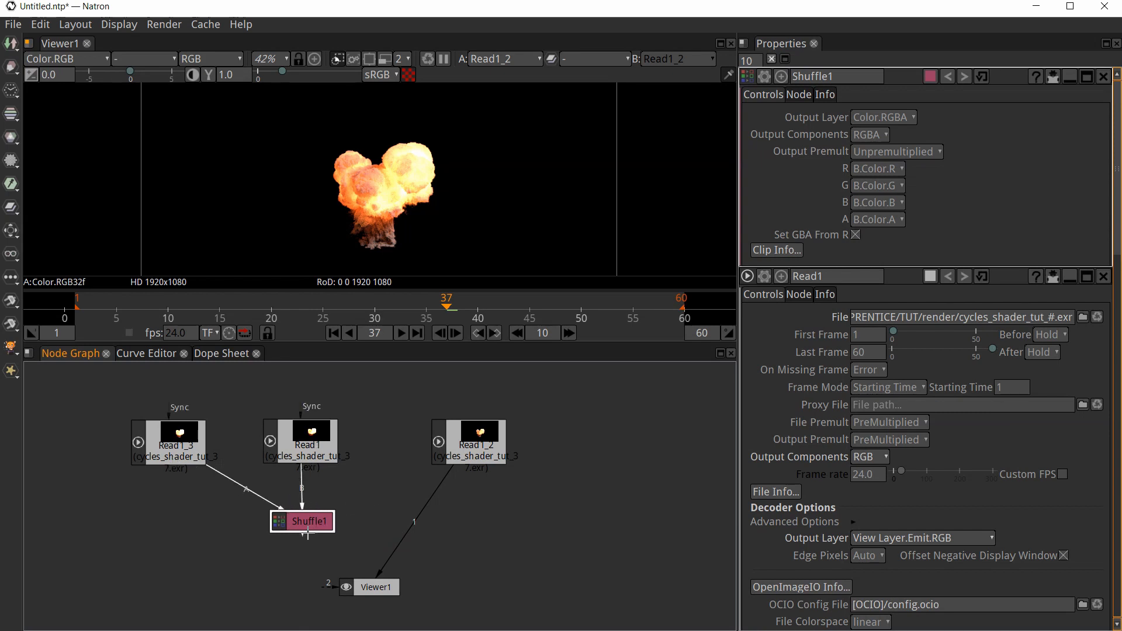
left_click(875, 221)
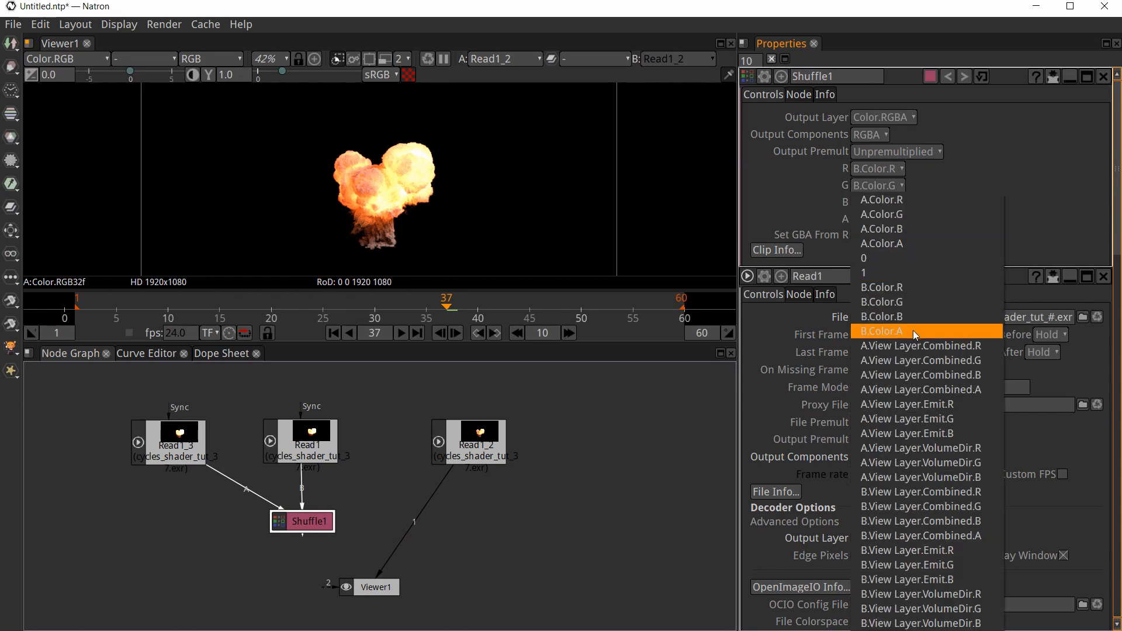
left_click(949, 389)
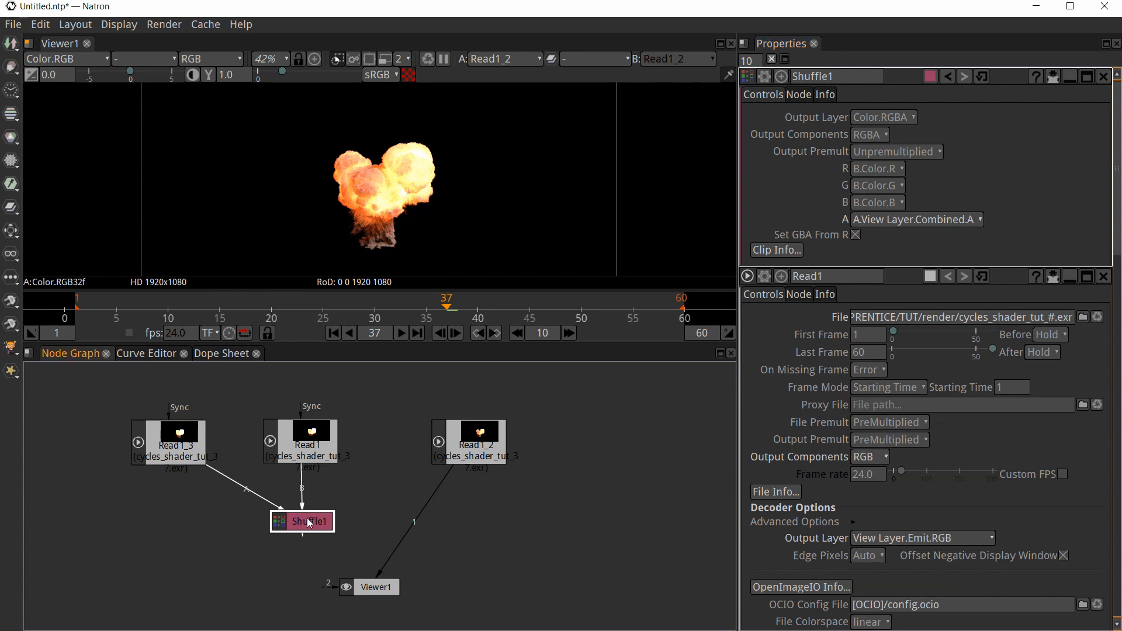
- Compare the Emit pass with and without the Combined alpha by viewing Shuffle1 and Read1 in turn
key("1")
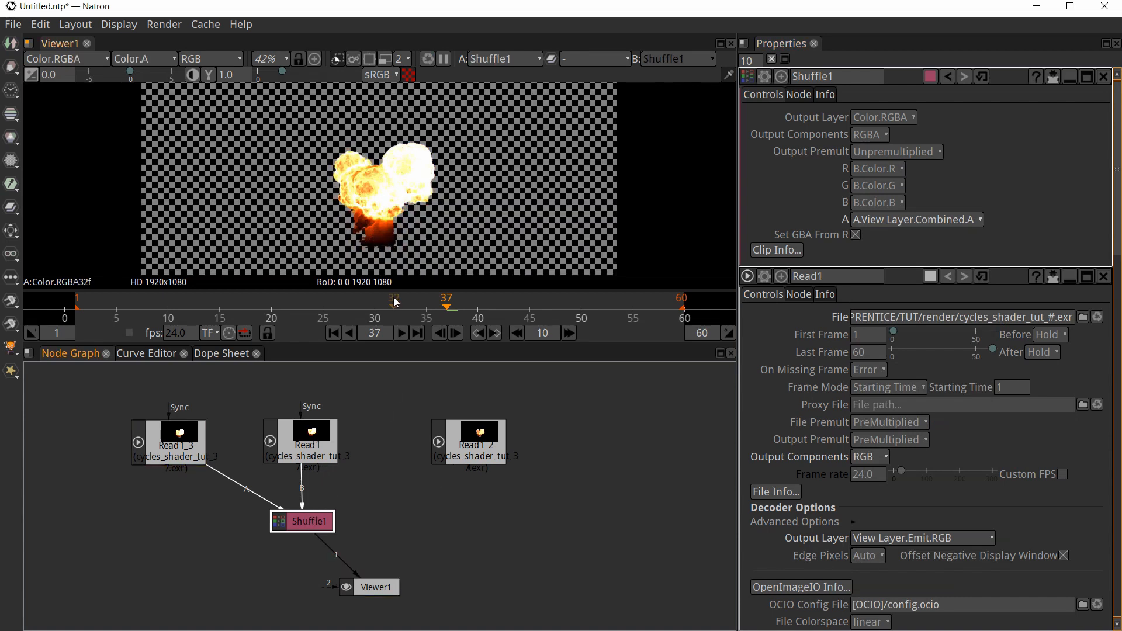
left_click(323, 455)
key("1")
left_click(310, 524)
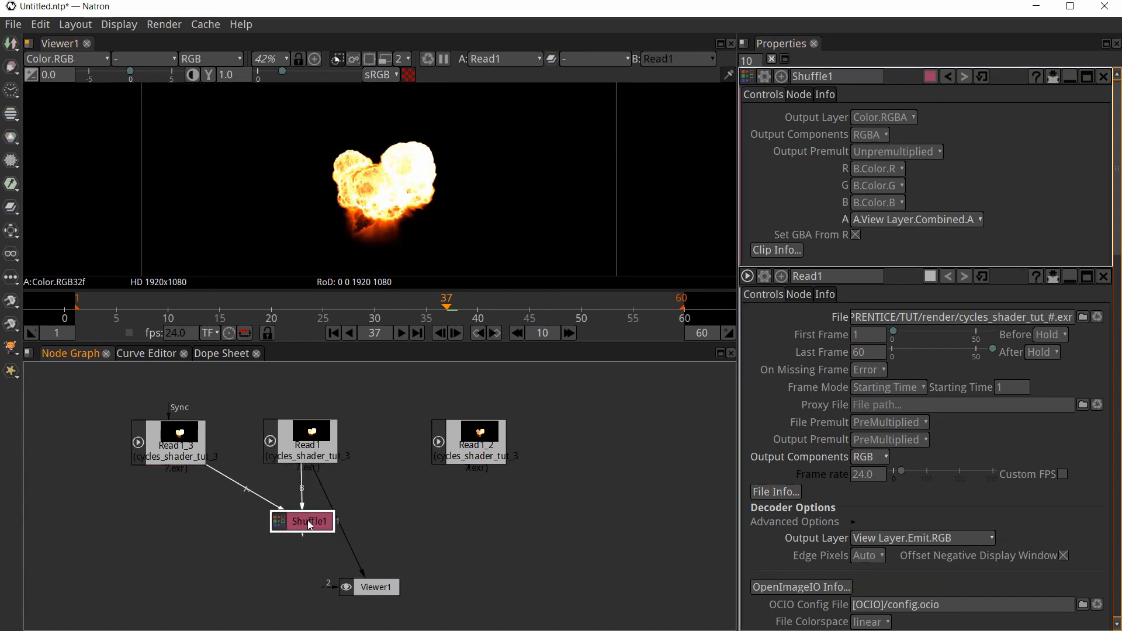
key("1")
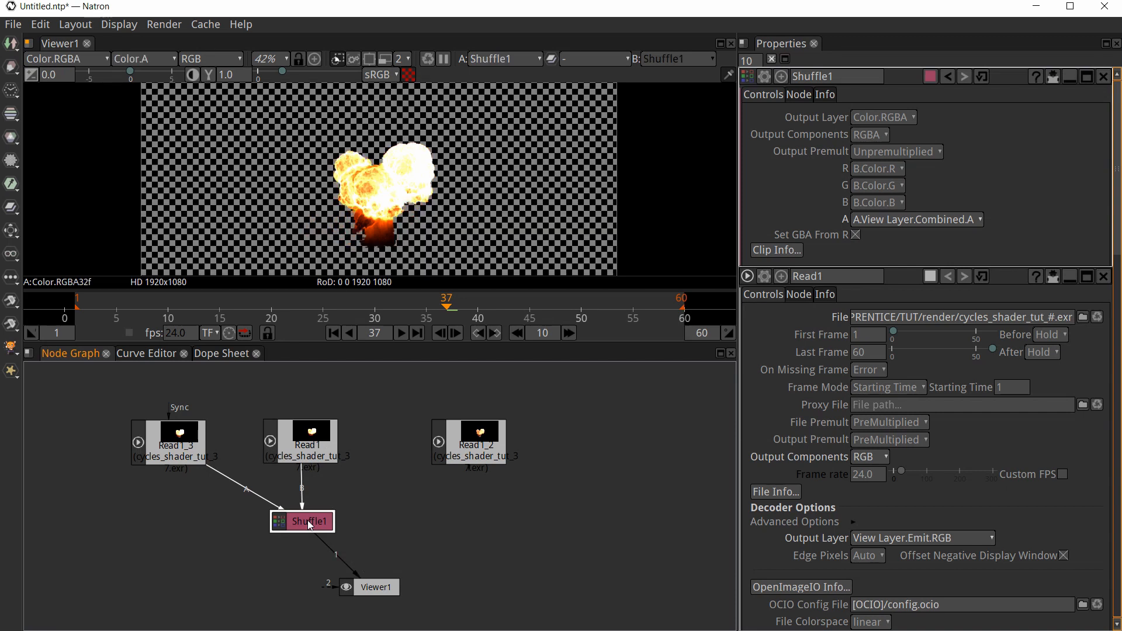
- Duplicate Shuffle1 beneath Read1_2 and connect the copy's A input to Read1_3 and its B input to Read1_2
left_click_drag(380, 592, 381, 624)
left_click(318, 530)
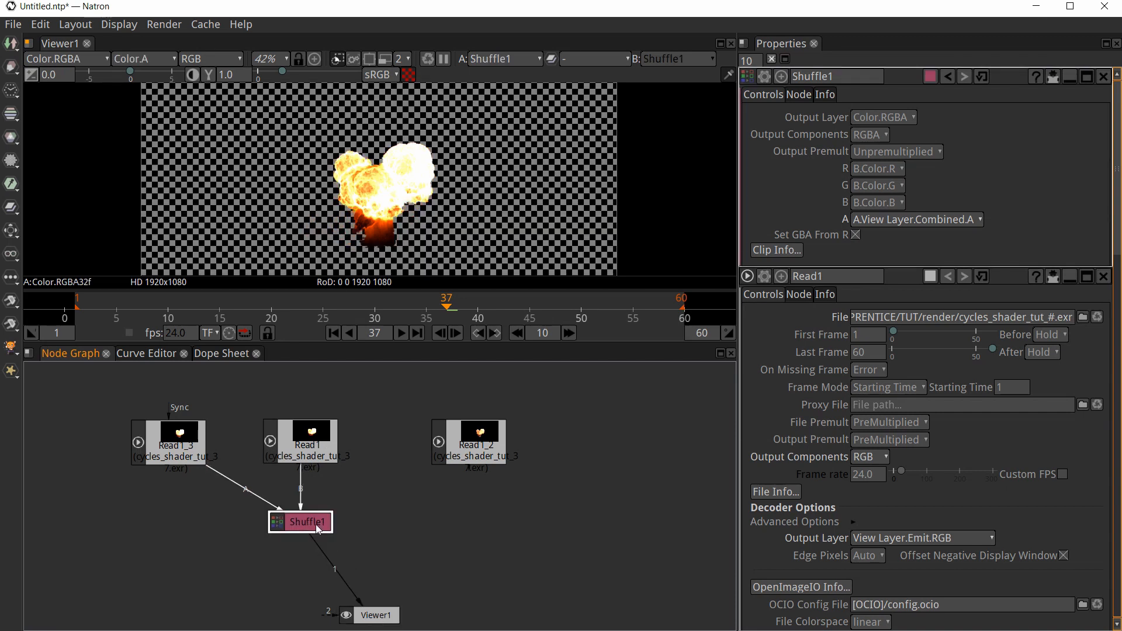
key("ctrl+c")
key("ctrl+v")
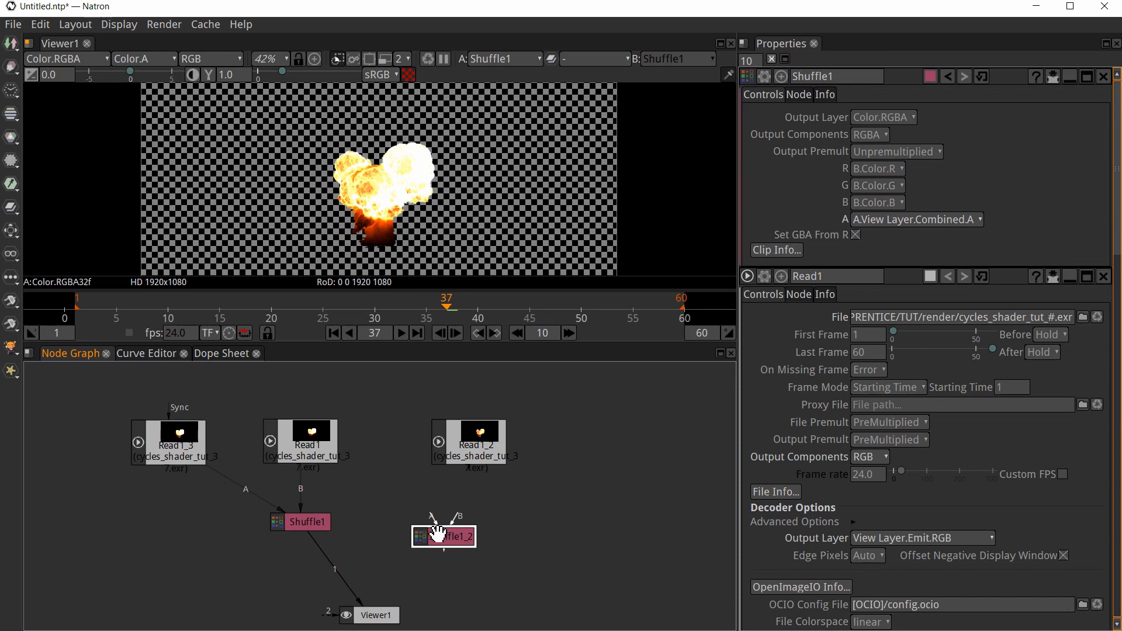
left_click_drag(437, 532, 175, 450)
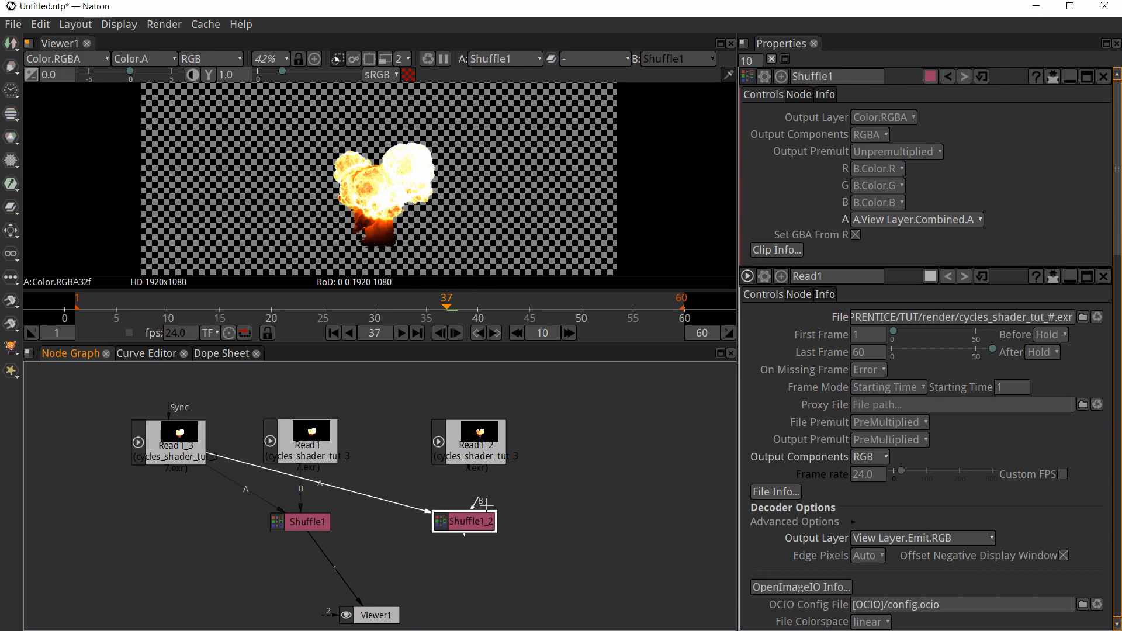
left_click_drag(479, 504, 476, 447)
left_click_drag(468, 521, 472, 521)
- Set the alpha channel of Shuffle1_2 to A.View Layer.Combined.A
double_click(471, 522)
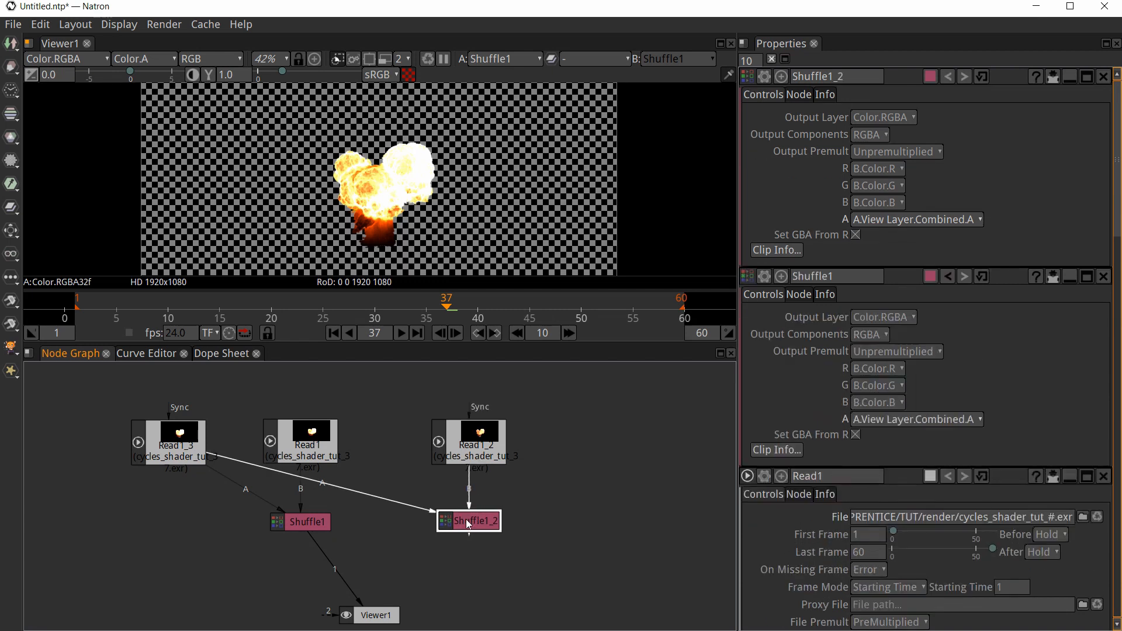
left_click(930, 221)
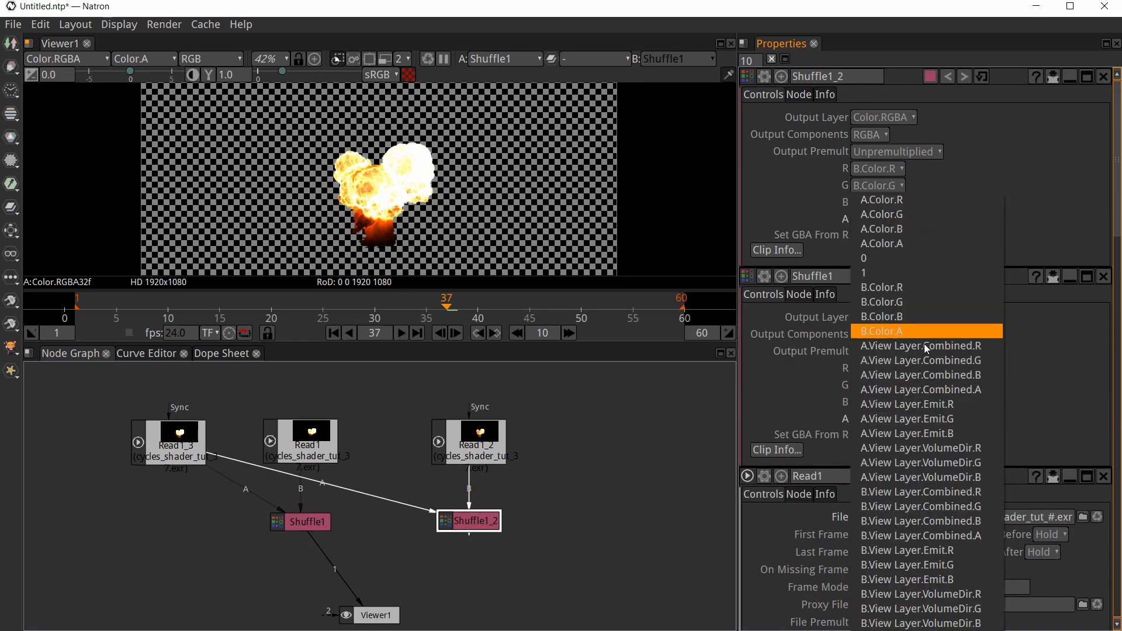
left_click(923, 389)
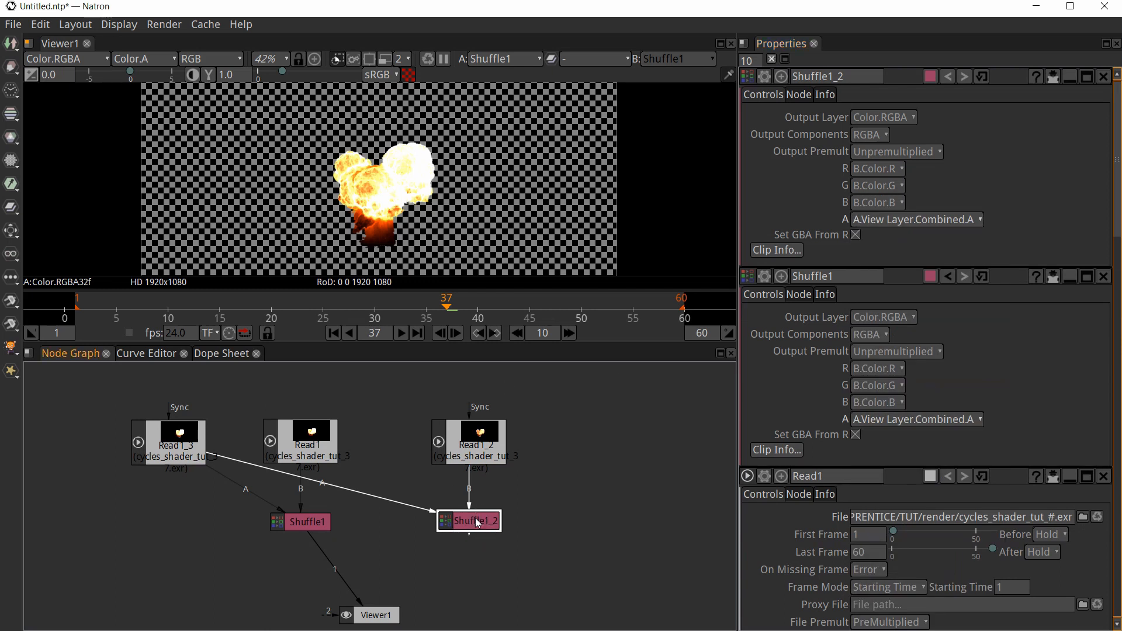
- Compare Shuffle1_2 with Read1_2 in the viewer to check the VolumeDir alpha, and lower the viewer node to make room
key("1")
left_click(483, 454)
key("1")
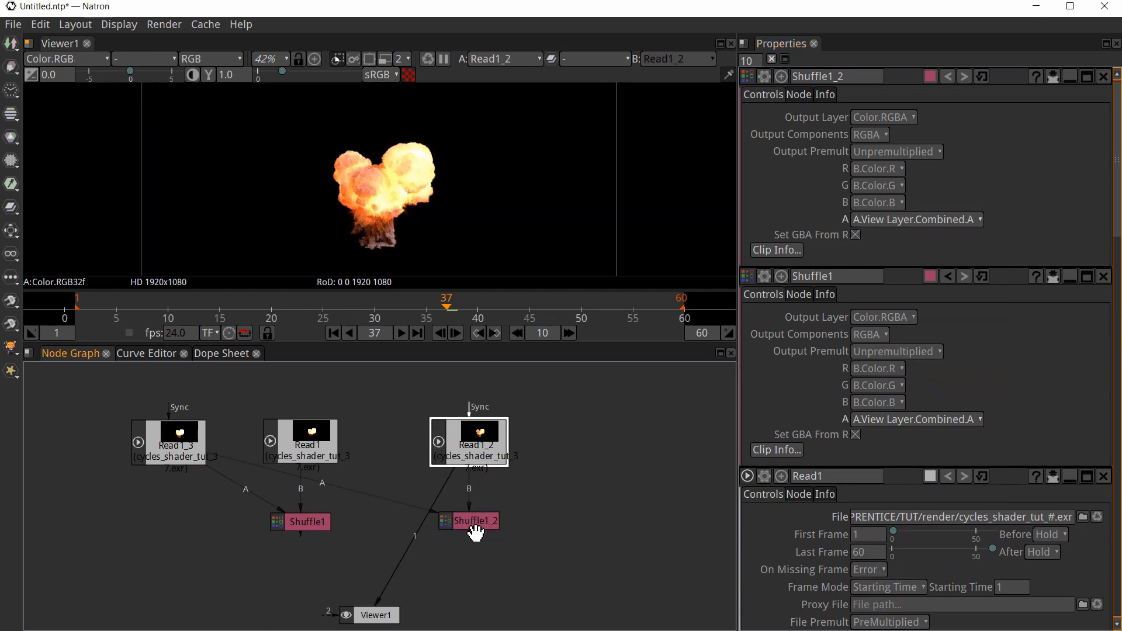
left_click(478, 529)
key("1")
middle_click_drag(518, 560, 529, 504)
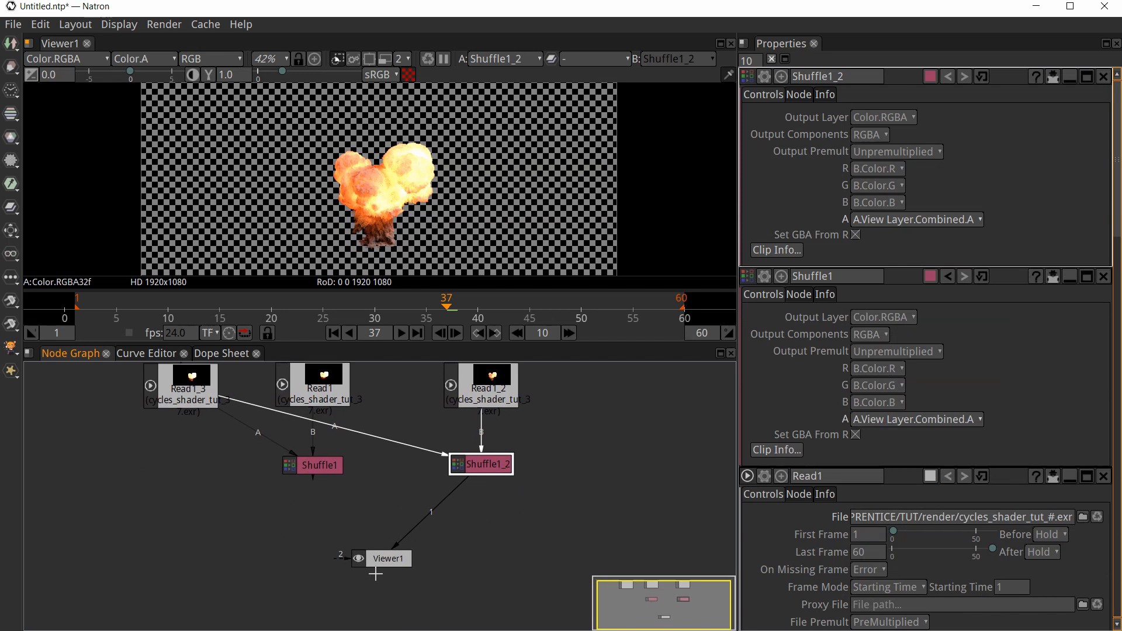
left_click_drag(392, 560, 395, 610)
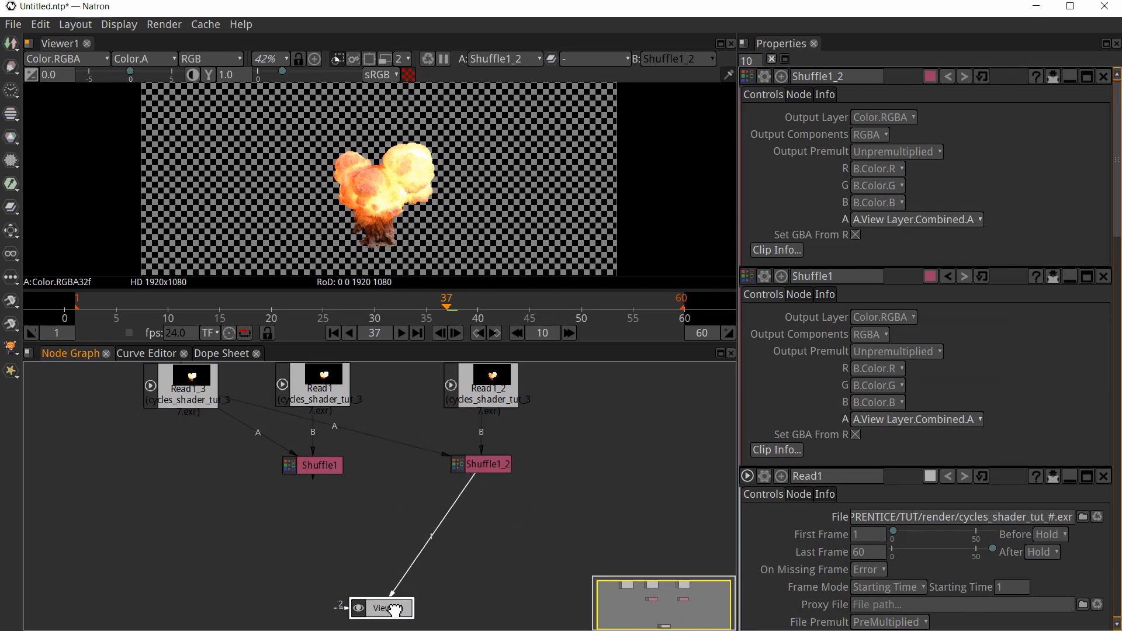
left_click(328, 390)
left_click(501, 392)
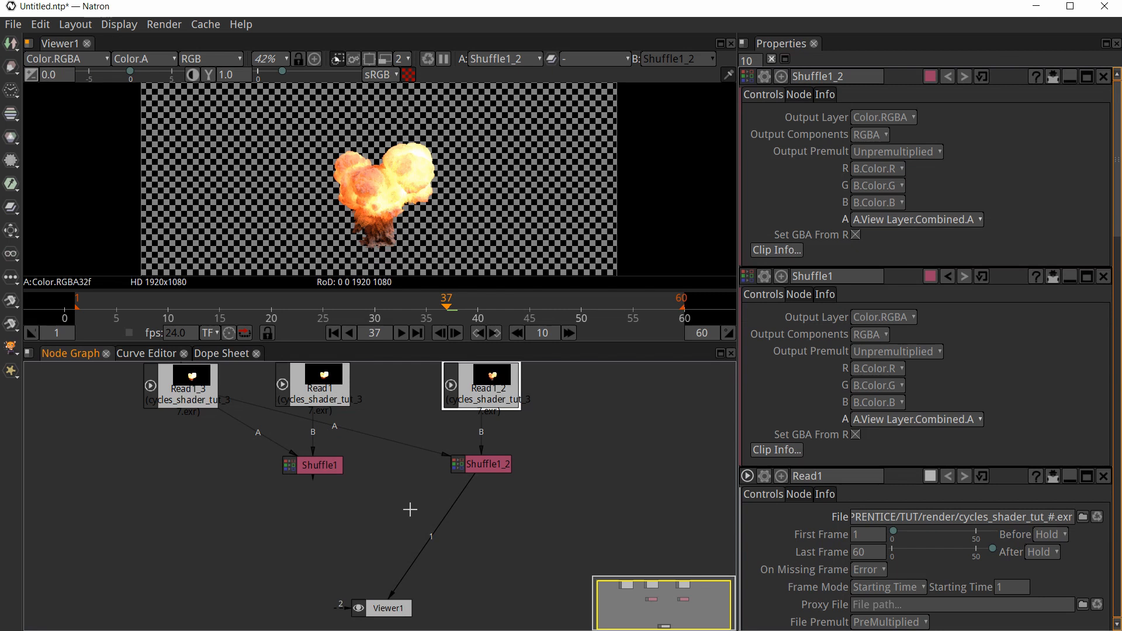
key("Tab")
type("glo")
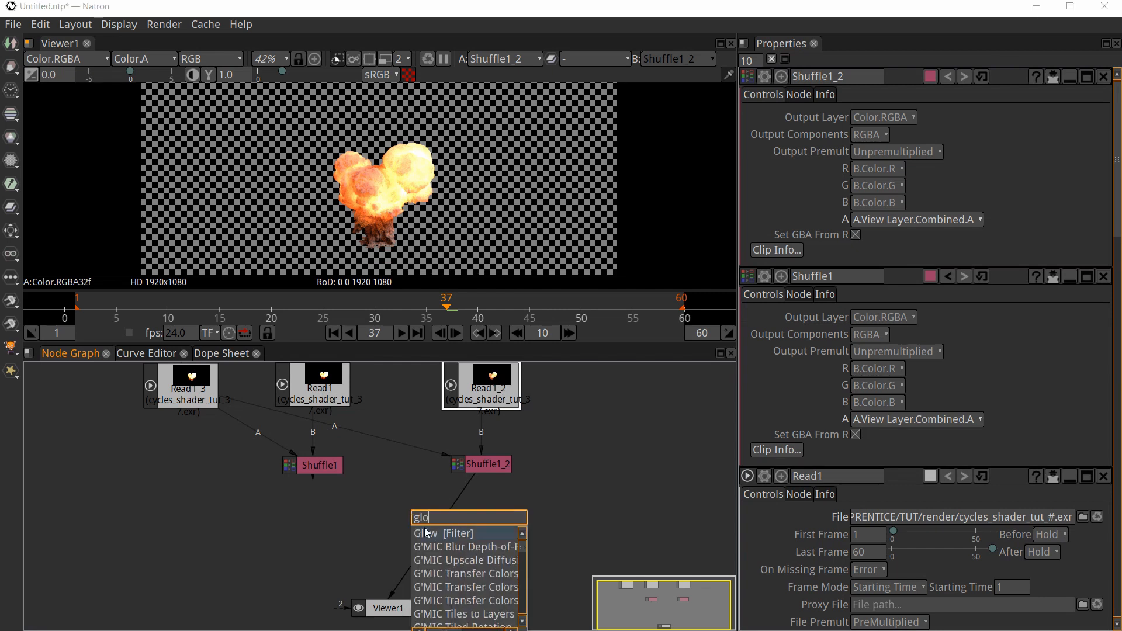
key("Return")
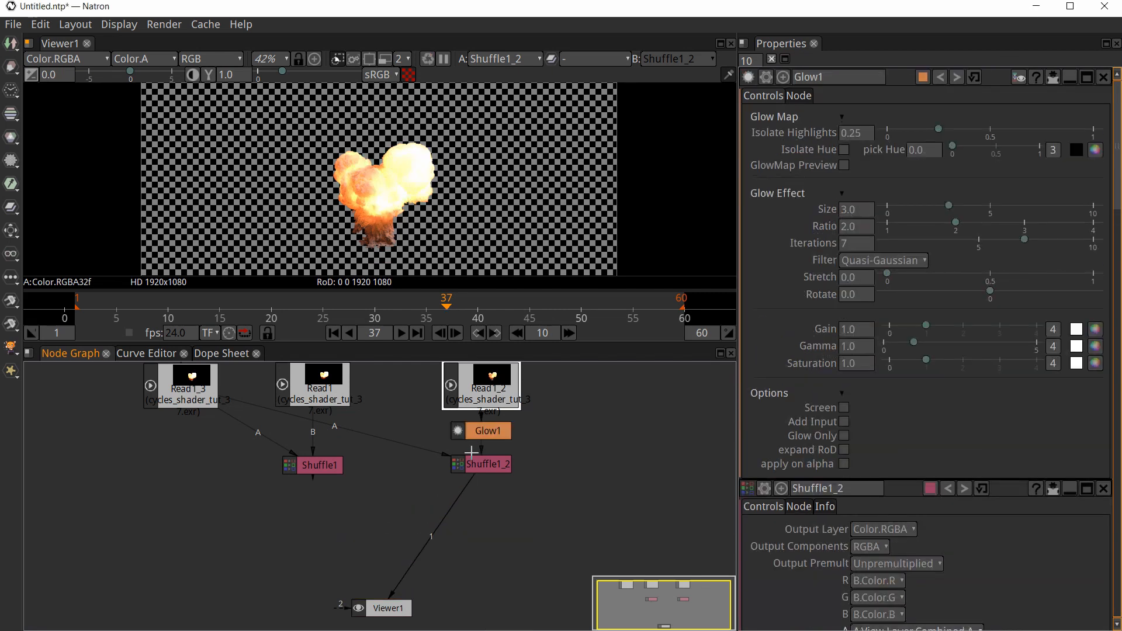
key("Delete")
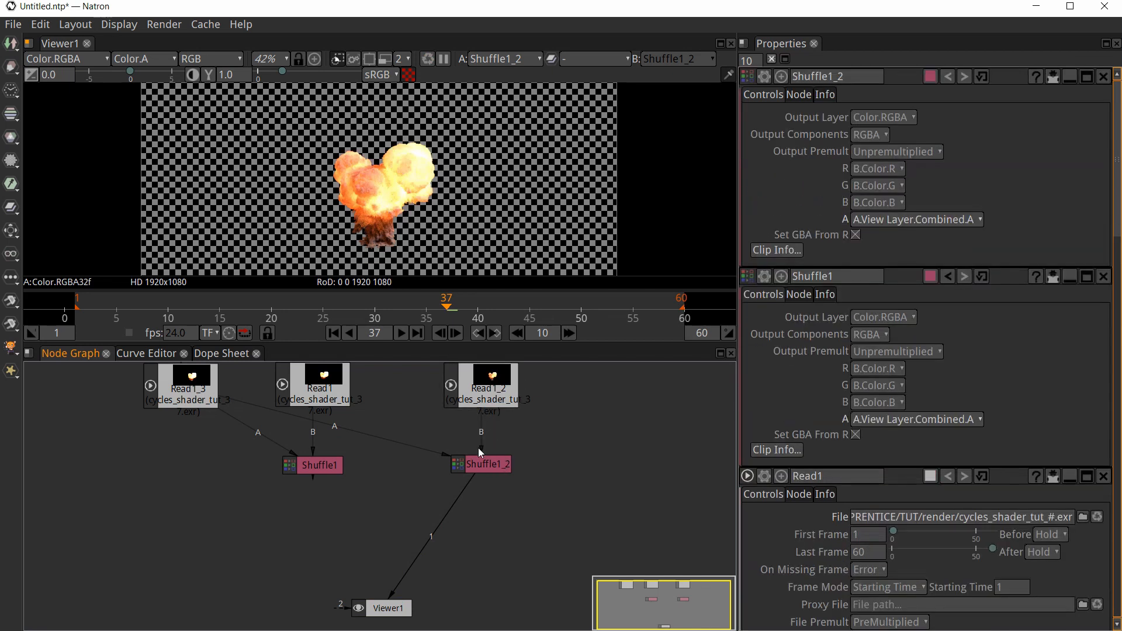
- Add a Glow node after Shuffle1 and view its result
left_click(339, 471)
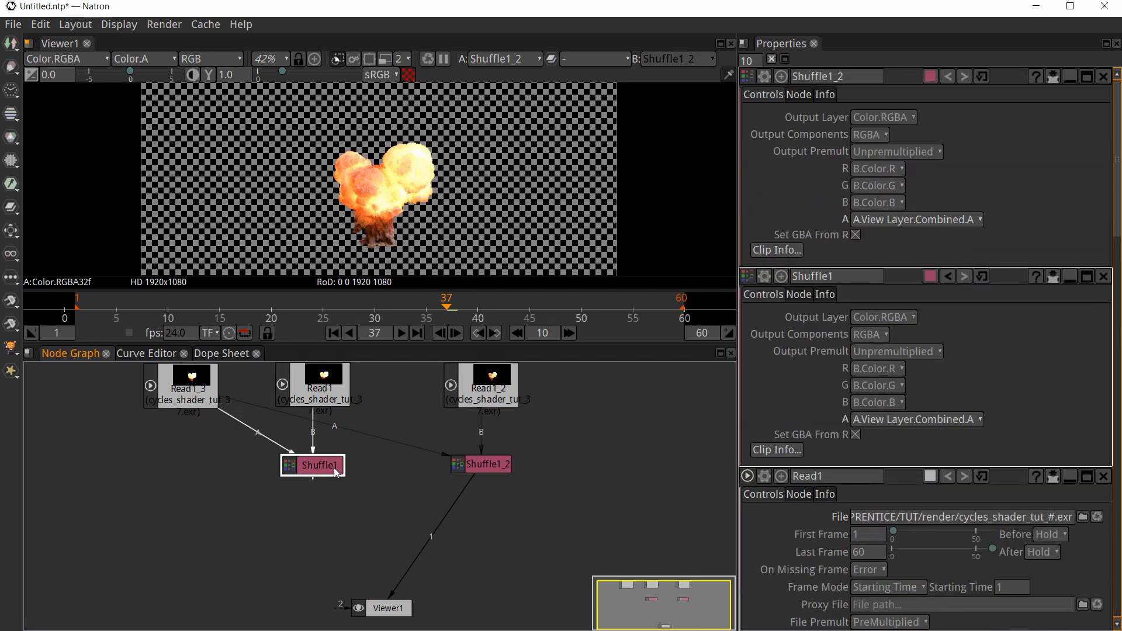
key("Tab")
type("glo")
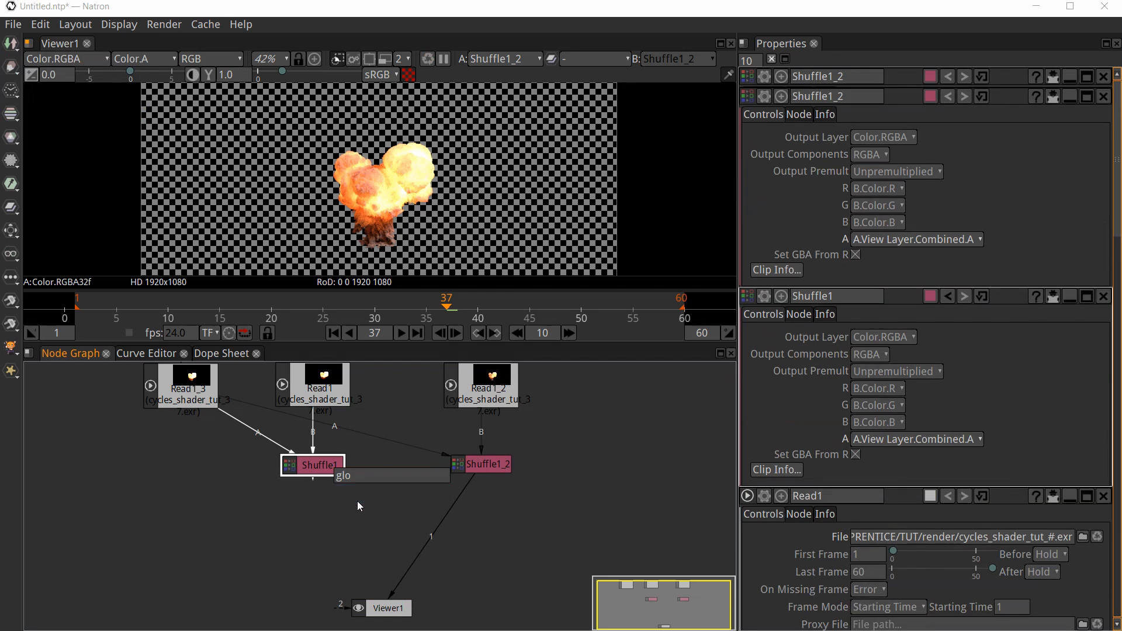
key("Return")
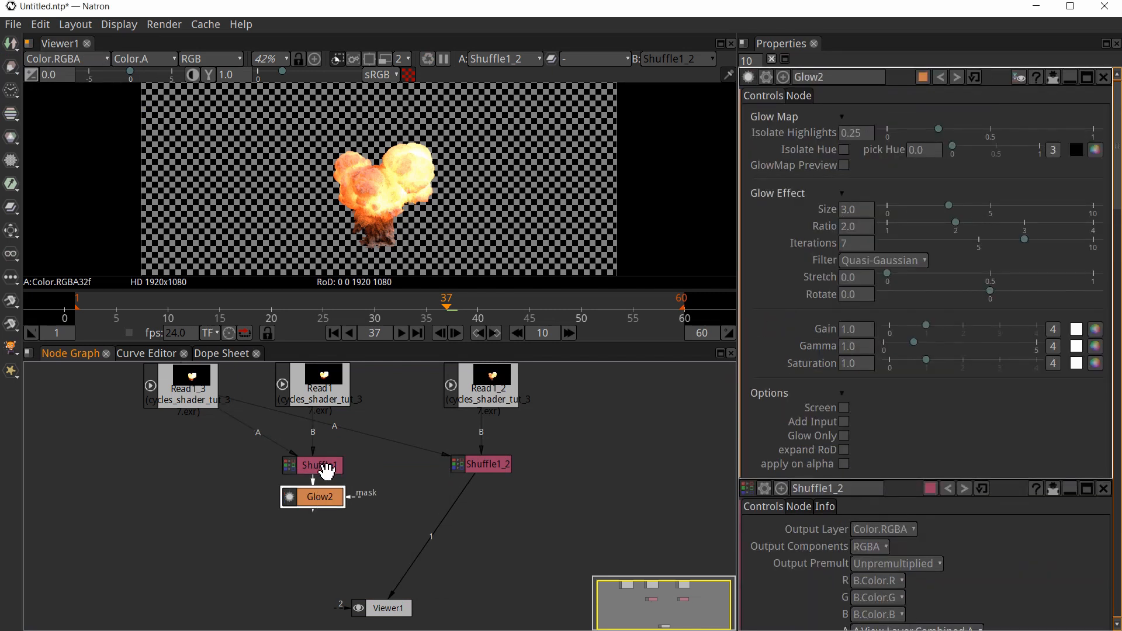
key("1")
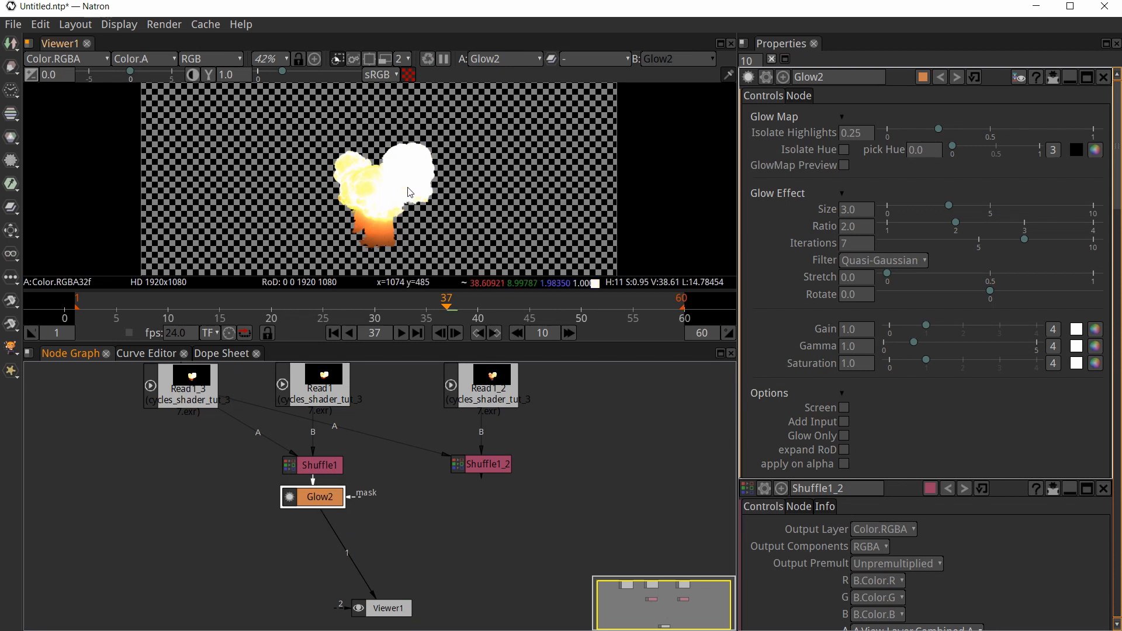
- Move Glow2 slightly lower and set its glow Size to 10.0 and Ratio to 2.585
left_click_drag(336, 506, 337, 520)
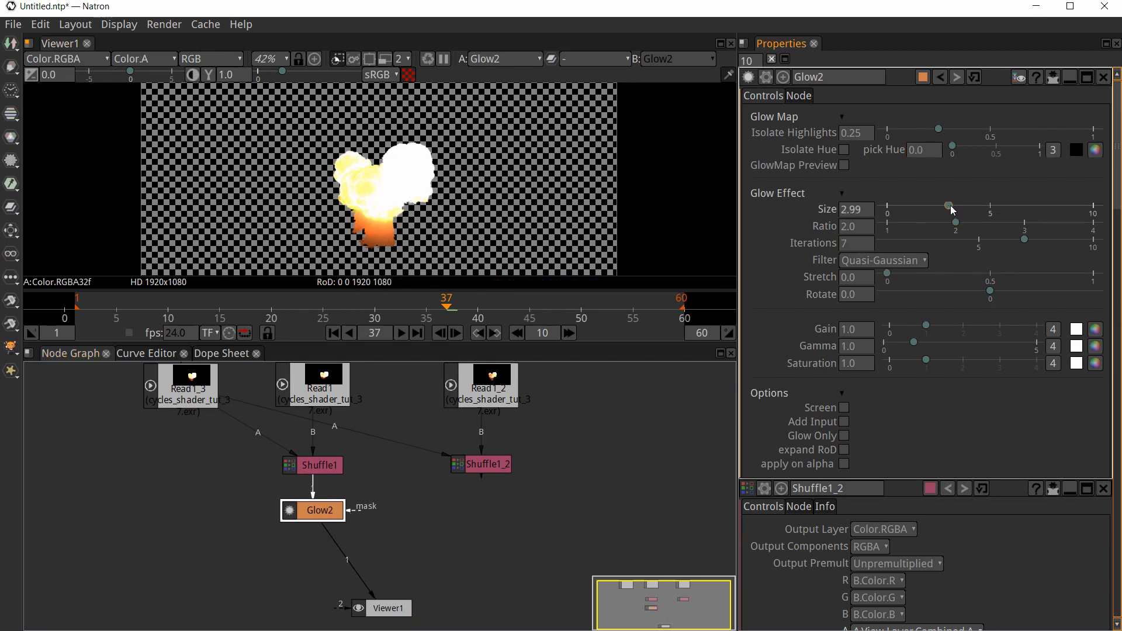
left_click_drag(952, 208, 1116, 221)
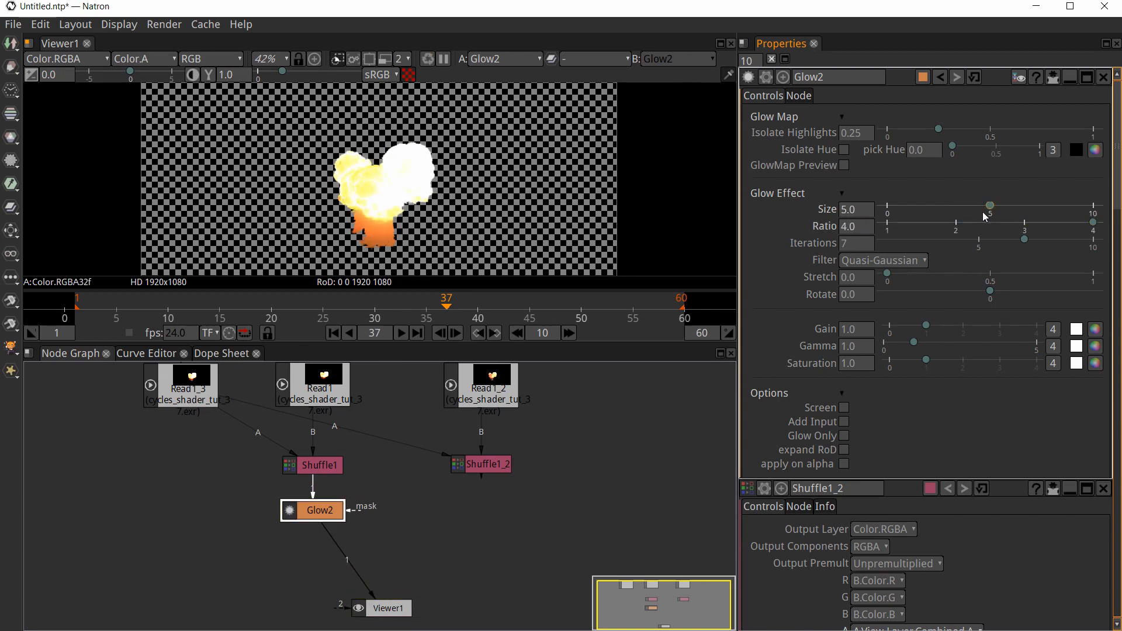
mouse_move(991, 208)
left_mouse_down()
mouse_move(1093, 207)
mouse_move(998, 227)
left_mouse_up()
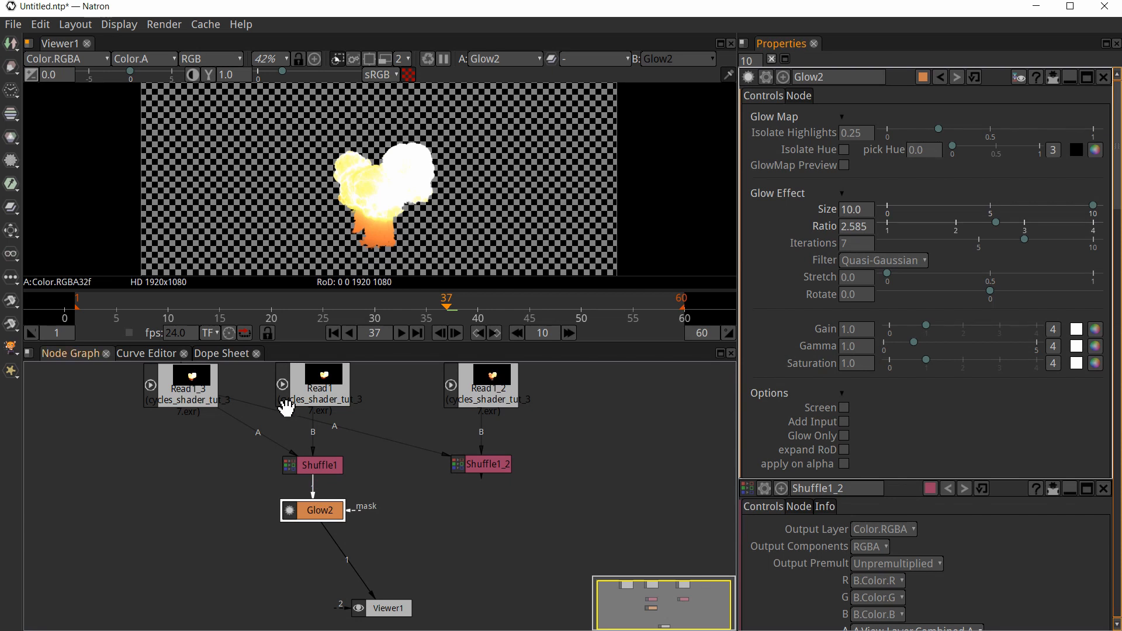
- Set Output Premult to Premultiplied on both Shuffle1 and Shuffle1_2
left_click(324, 467)
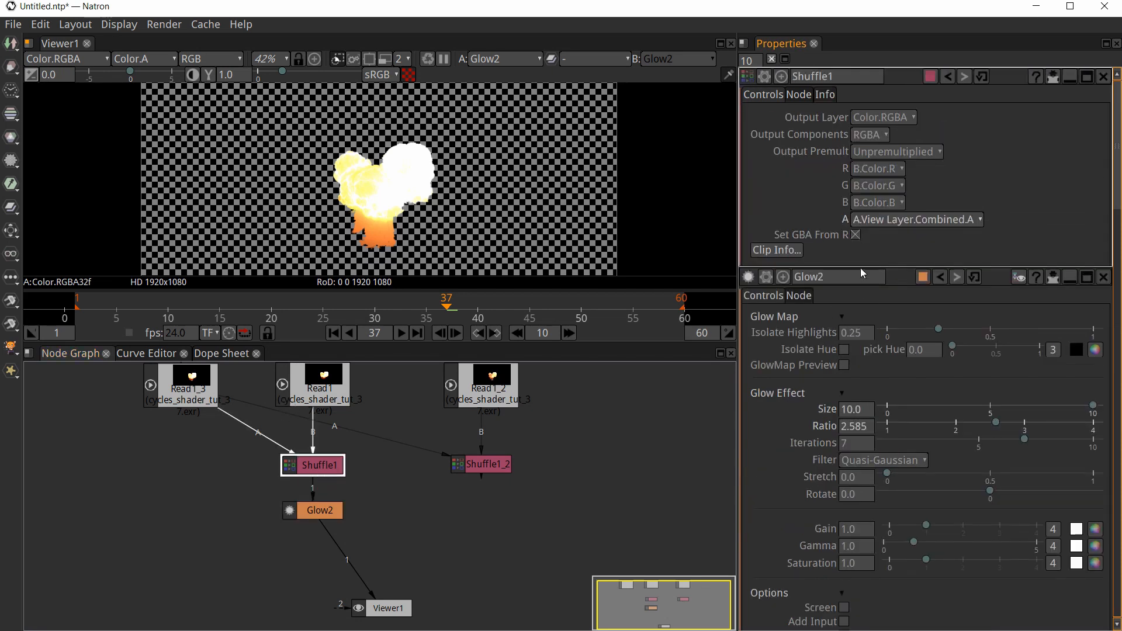
left_click(897, 151)
left_click(903, 181)
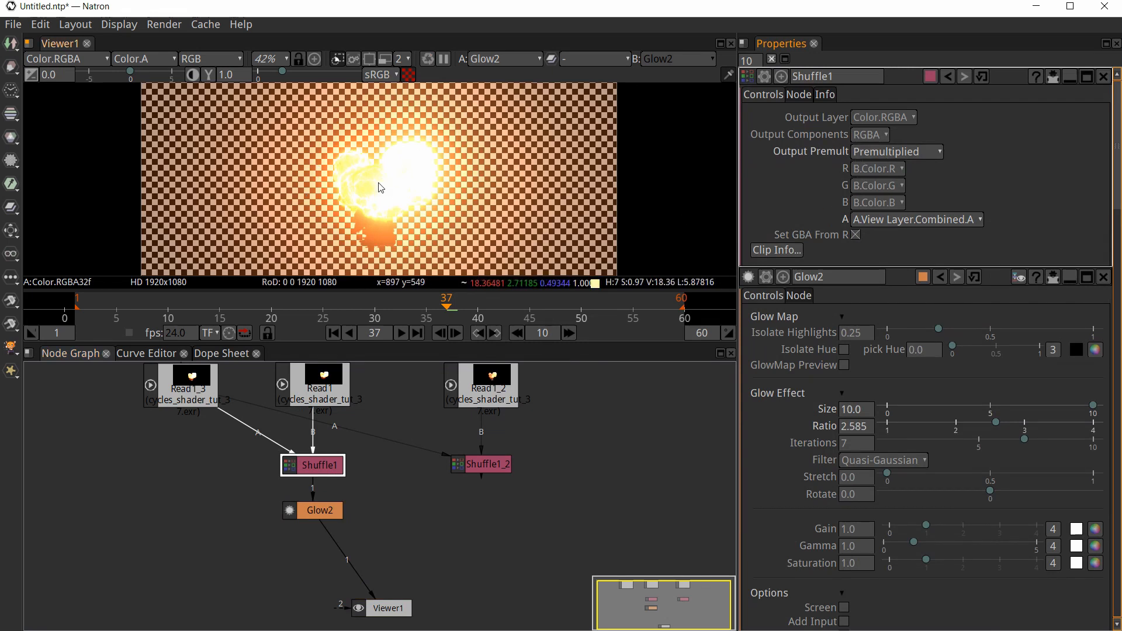
left_click(485, 465)
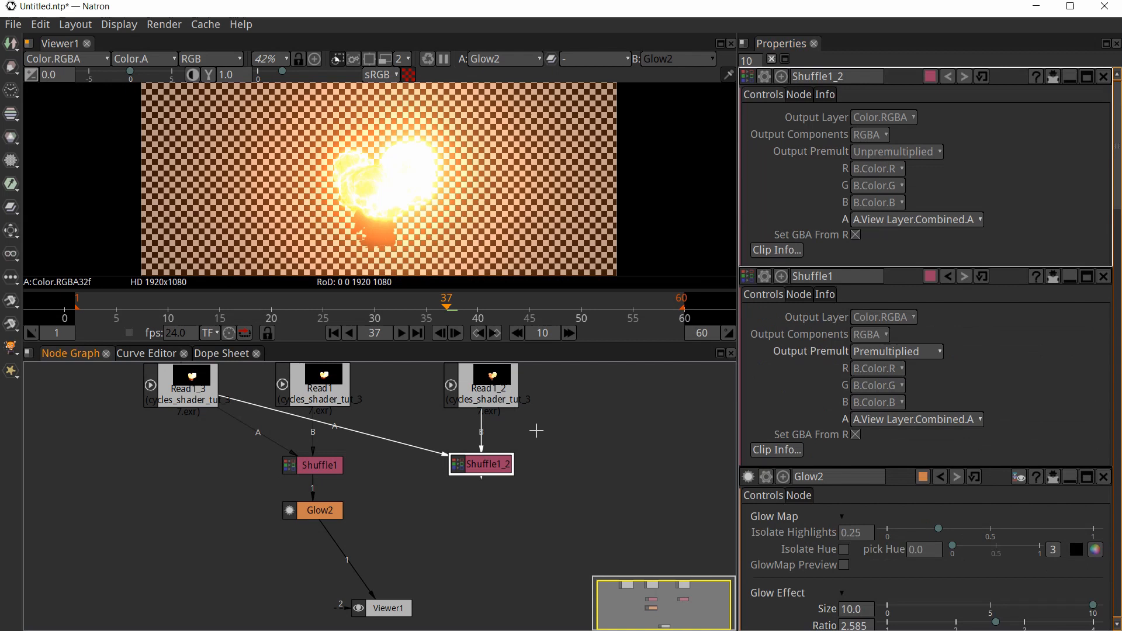
left_click(895, 152)
left_click(897, 182)
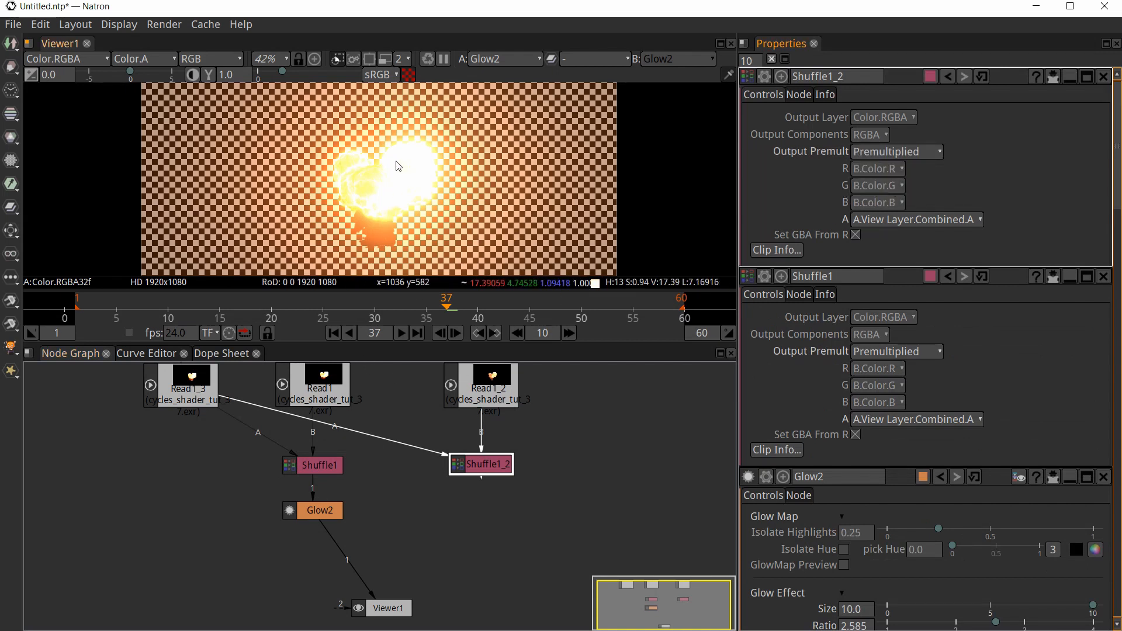
- Move Glow2 lower and insert a ColorCorrect node between Shuffle1 and Glow2
left_click(327, 511)
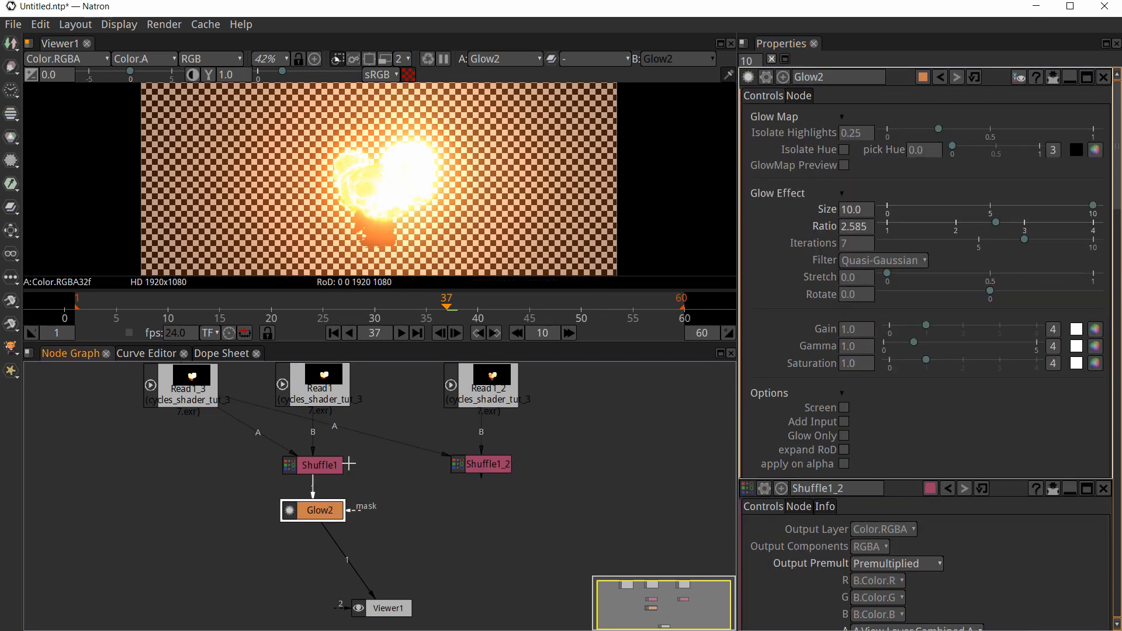
left_click_drag(333, 520, 336, 540)
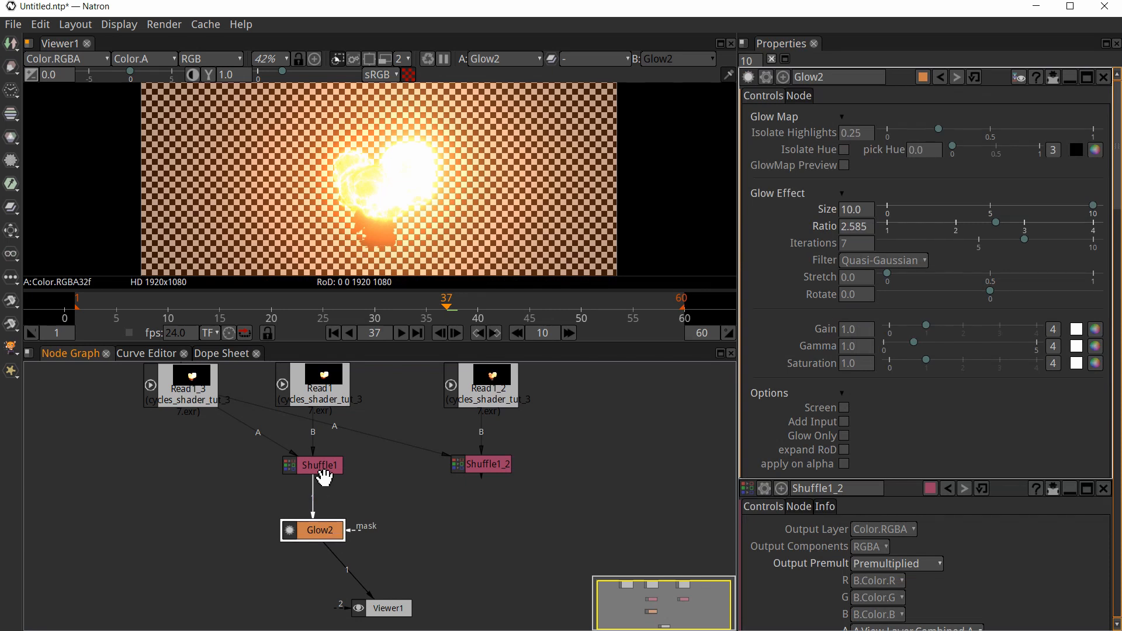
left_click(323, 471)
key("Tab")
type("colo")
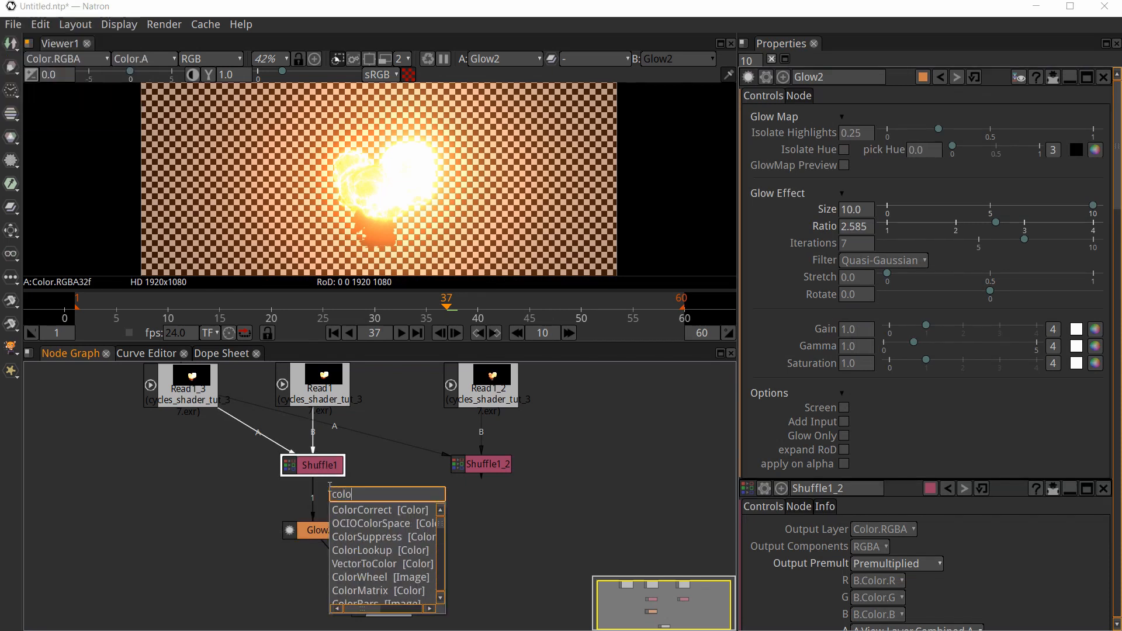
left_click(345, 510)
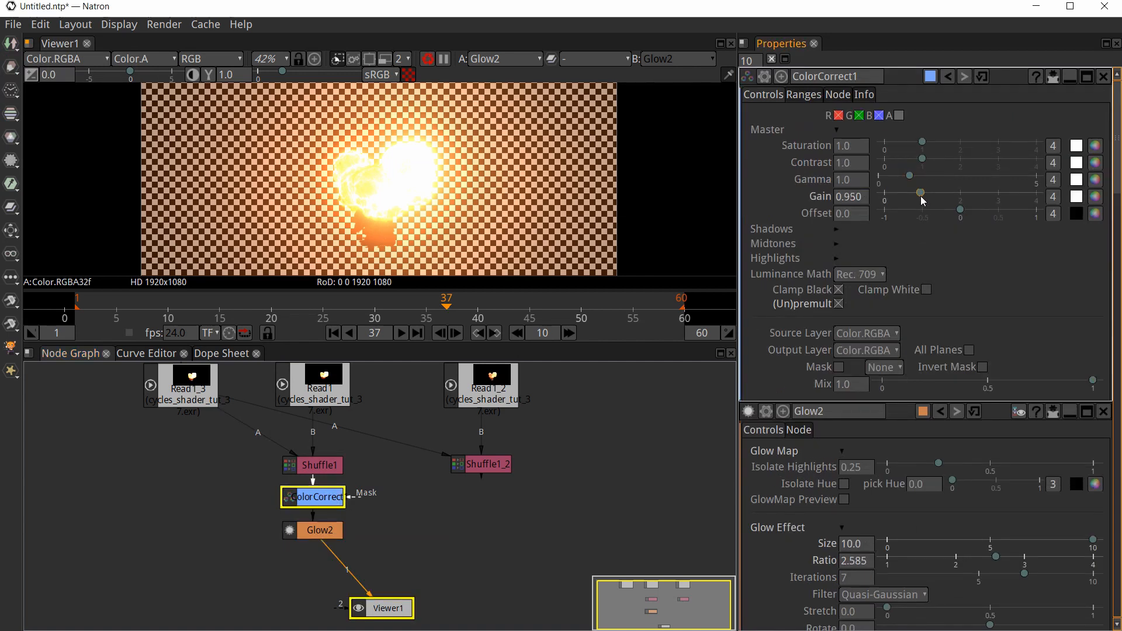
- Set ColorCorrect1's master Gain to 0.1, comparing the result at frames 18 and 37
left_click_drag(924, 198, 892, 203)
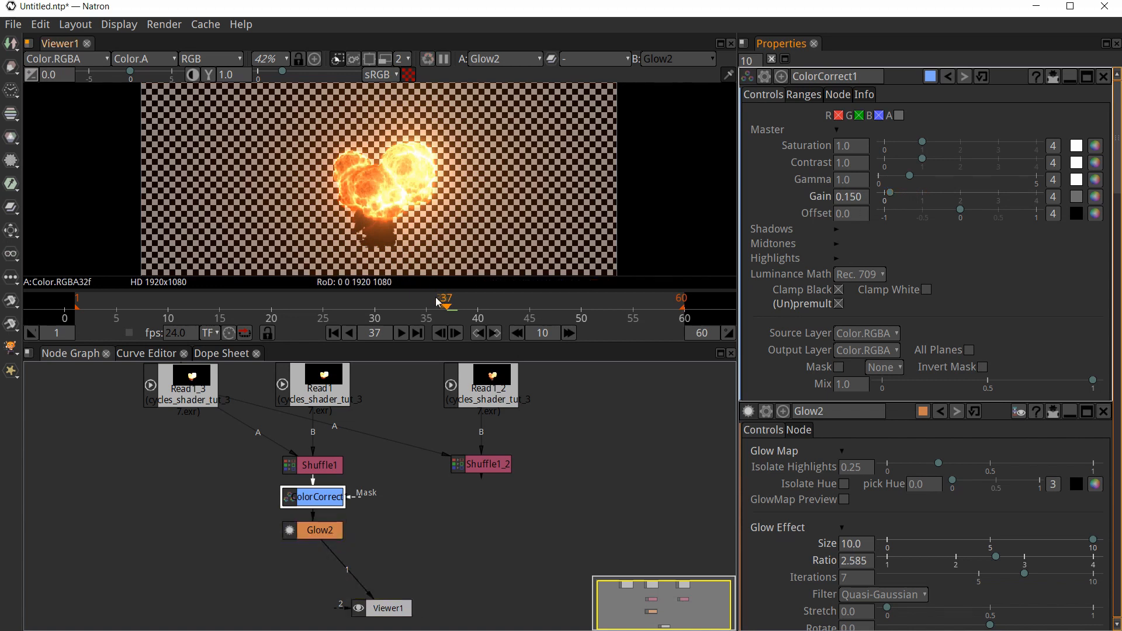
left_click(251, 316)
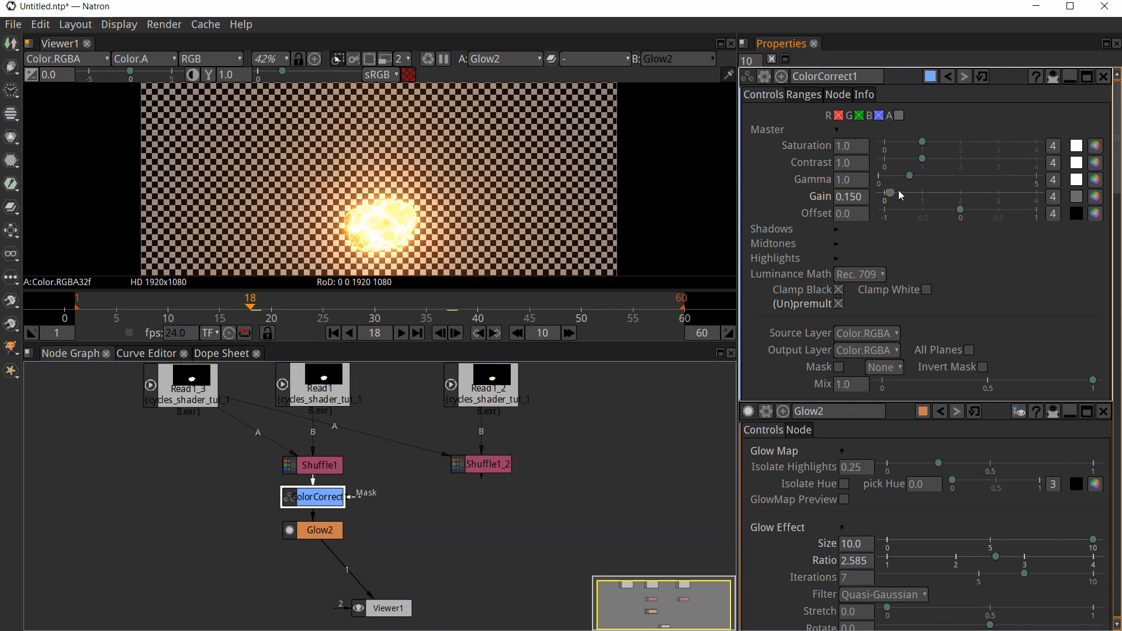
type("0.1")
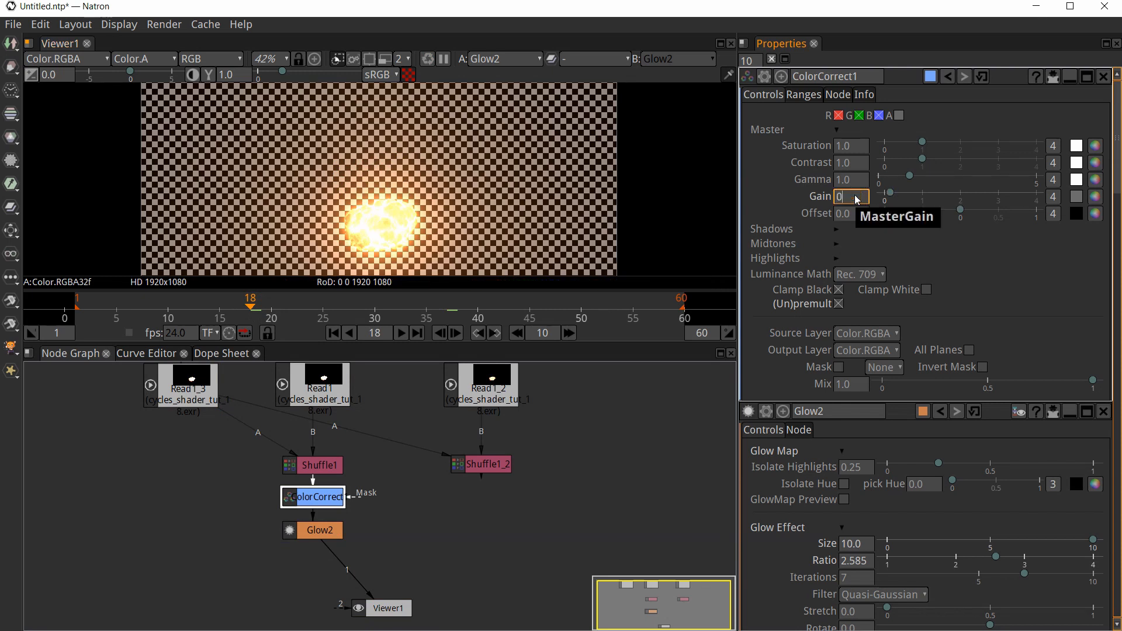
key("Return")
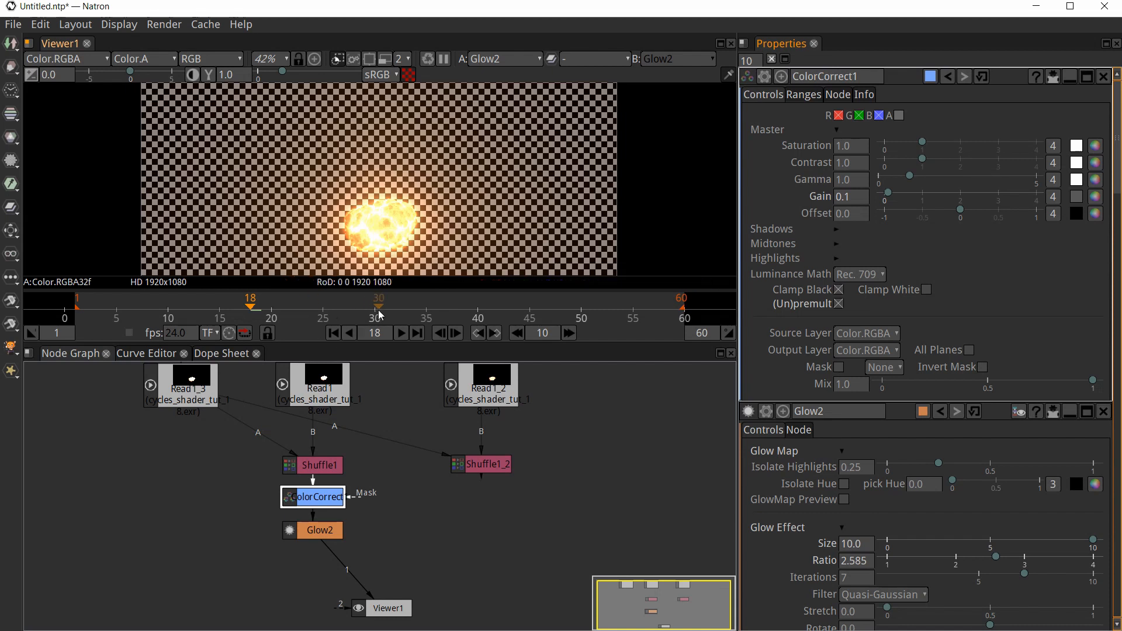
left_click_drag(375, 315, 447, 314)
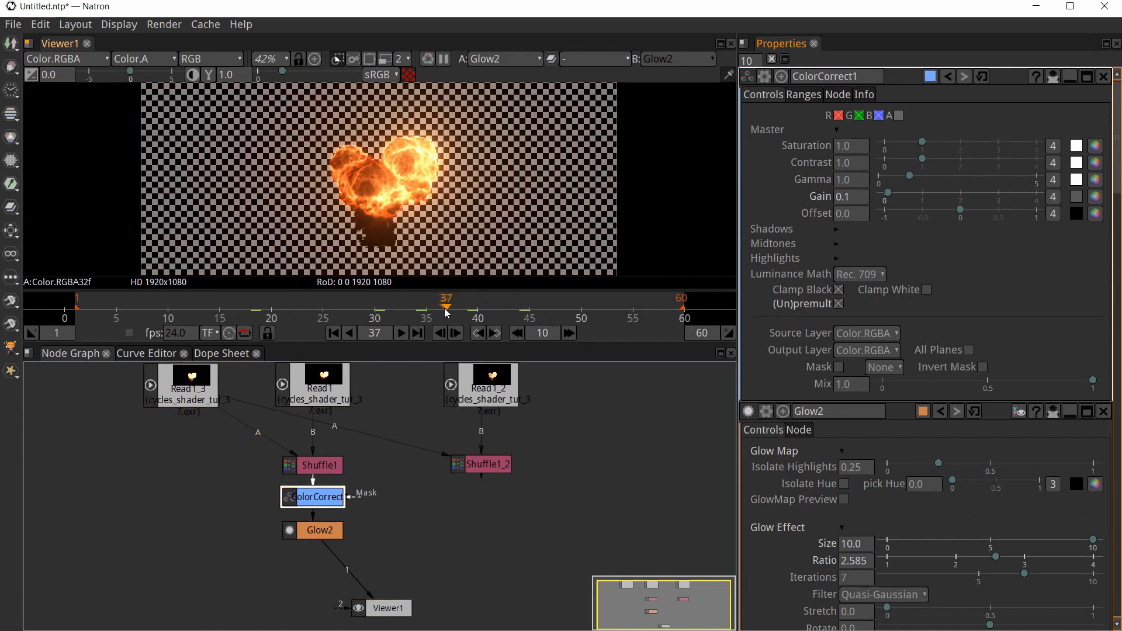
- Raise Glow2's Isolate Highlights to 0.9419, checking the glow map preview and the result at frames 17 and 36
left_click(327, 530)
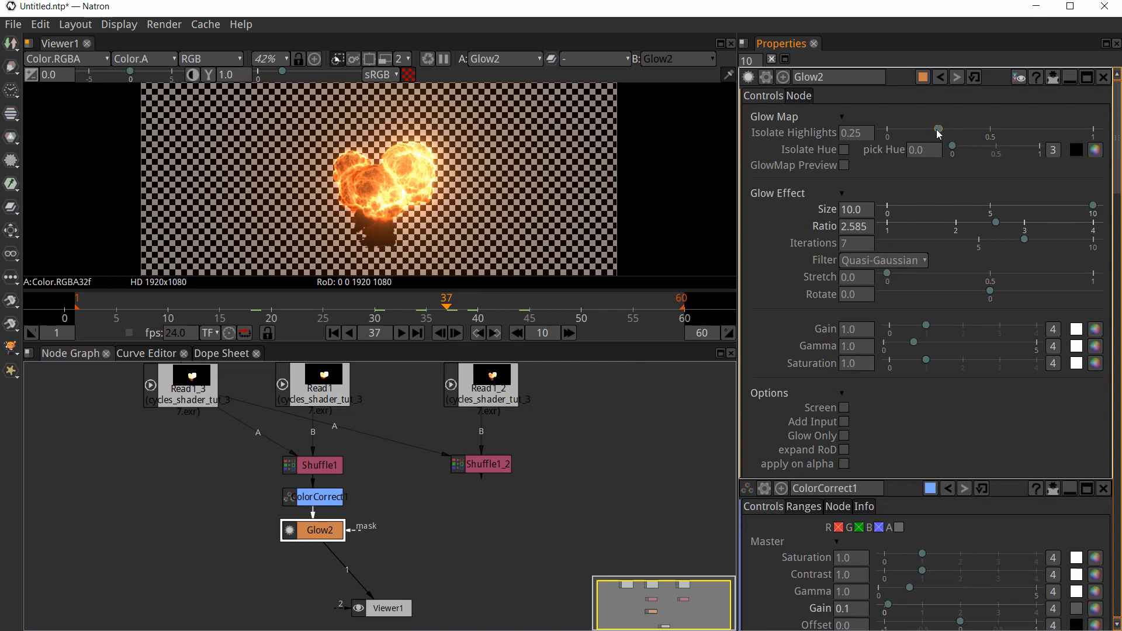
left_click_drag(940, 134, 1085, 139)
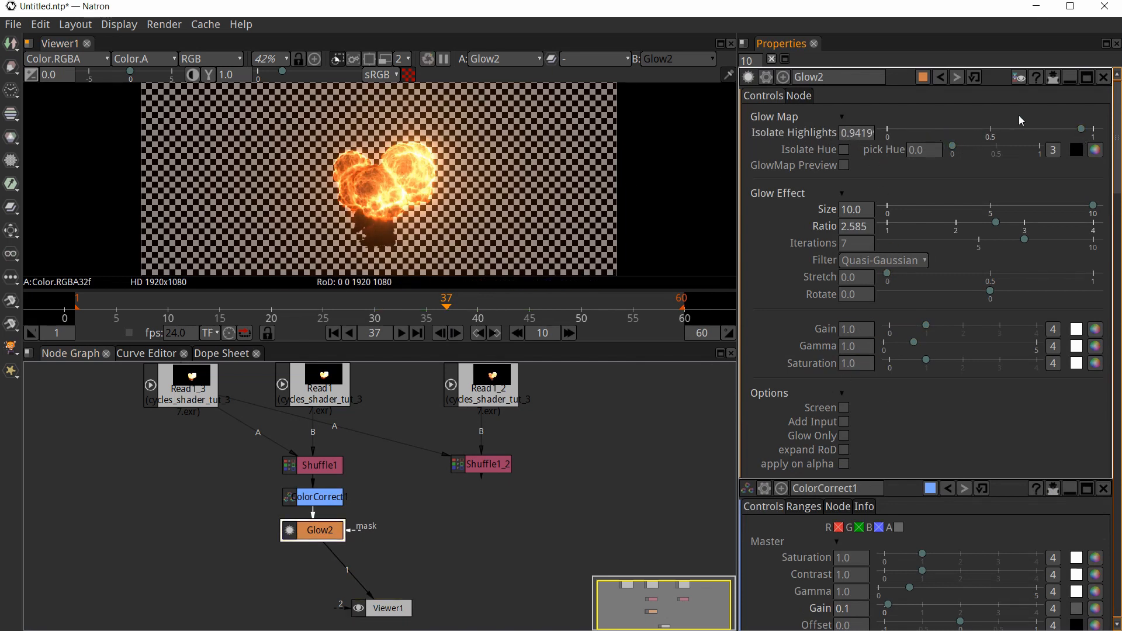
left_click(846, 166)
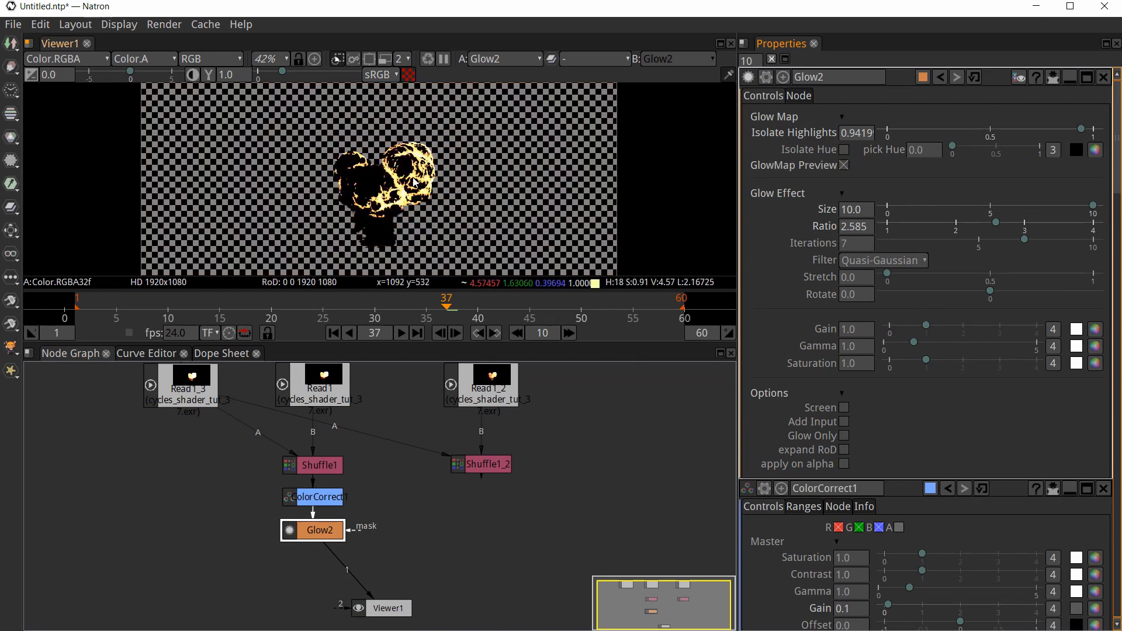
left_click(845, 166)
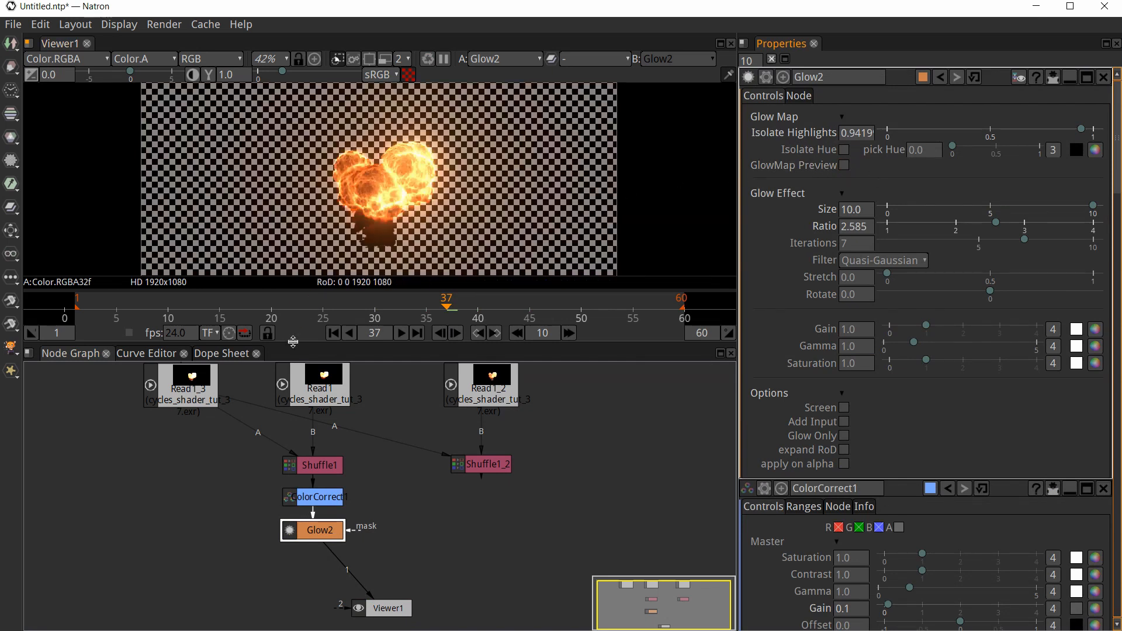
left_click(271, 315)
left_click(239, 316)
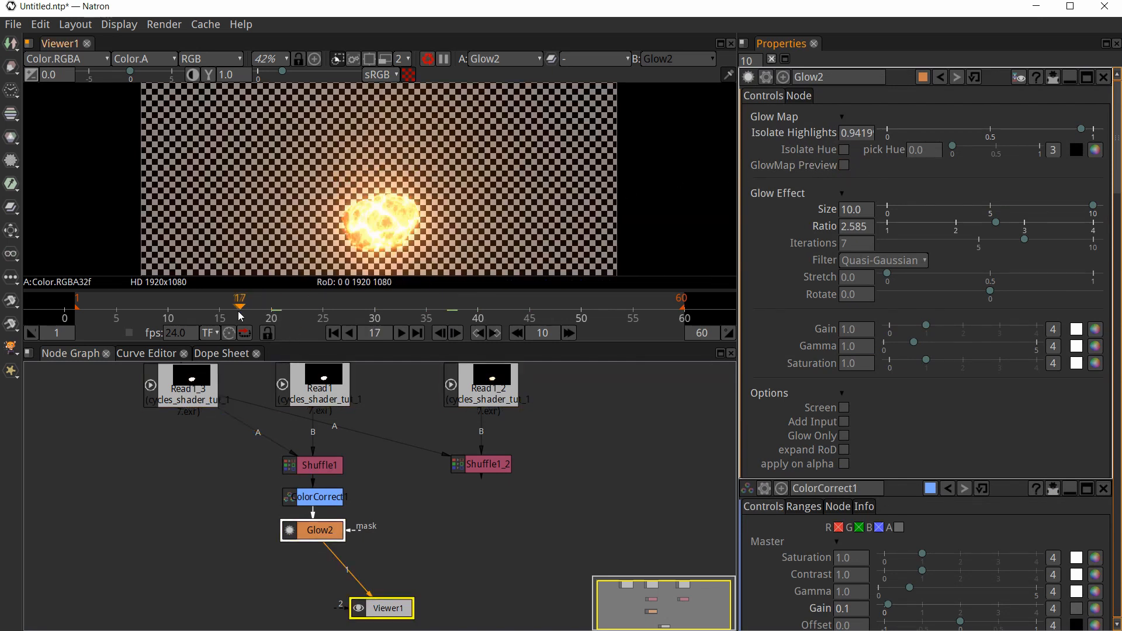
left_click(436, 316)
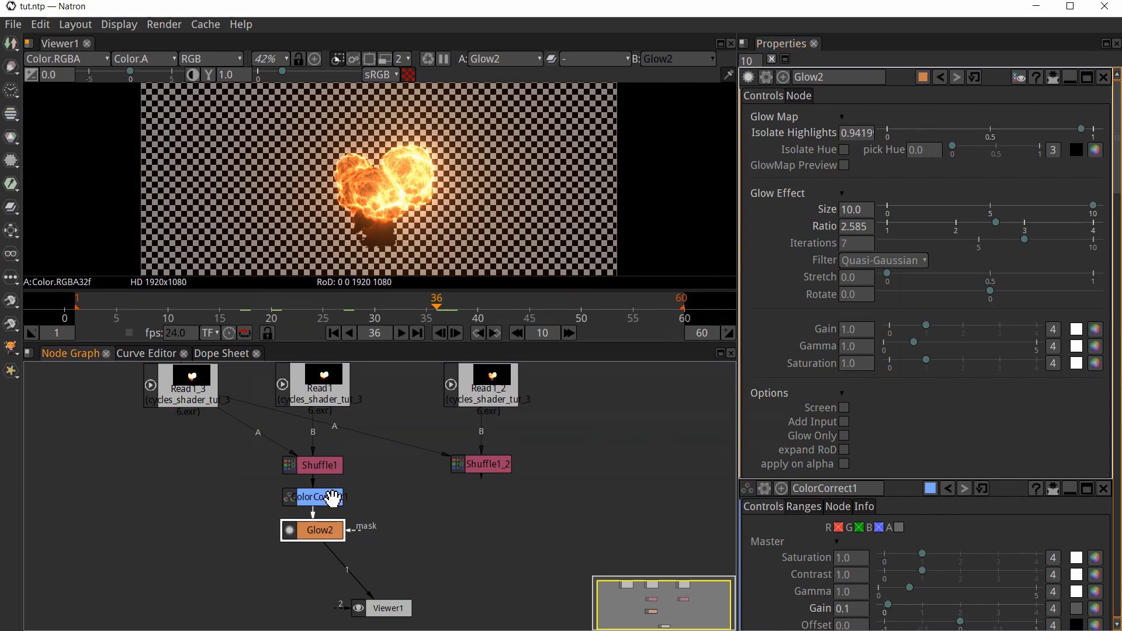
- Duplicate ColorCorrect1, place the copy below Shuffle1_2 connected to its output, and lower the viewer node
left_click(331, 499)
key("ctrl+v")
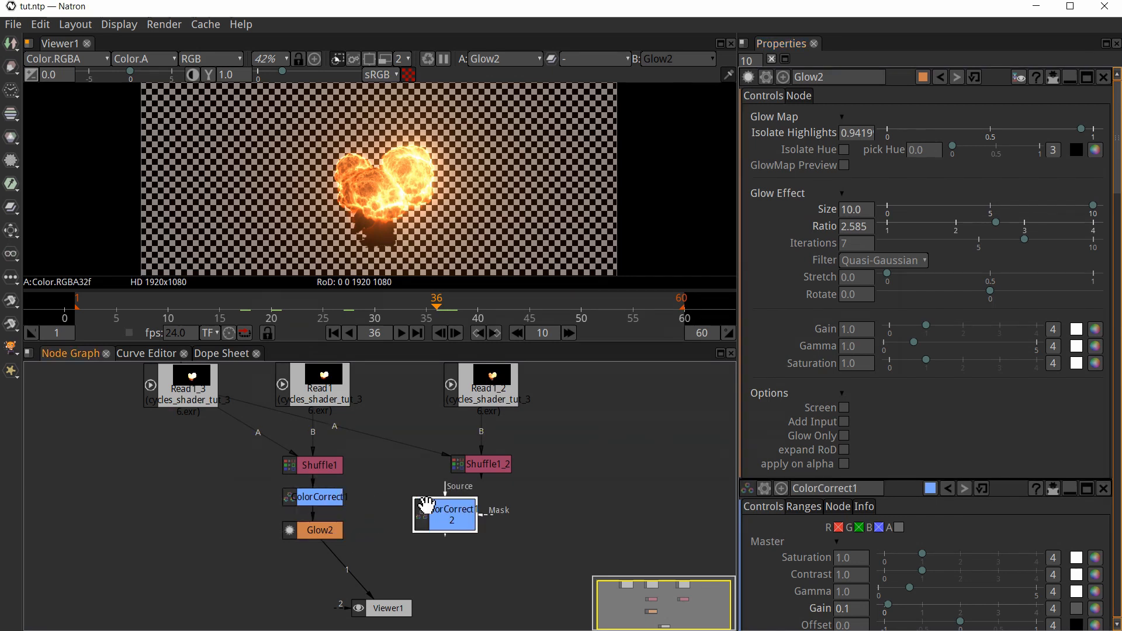
left_click_drag(426, 500, 469, 521)
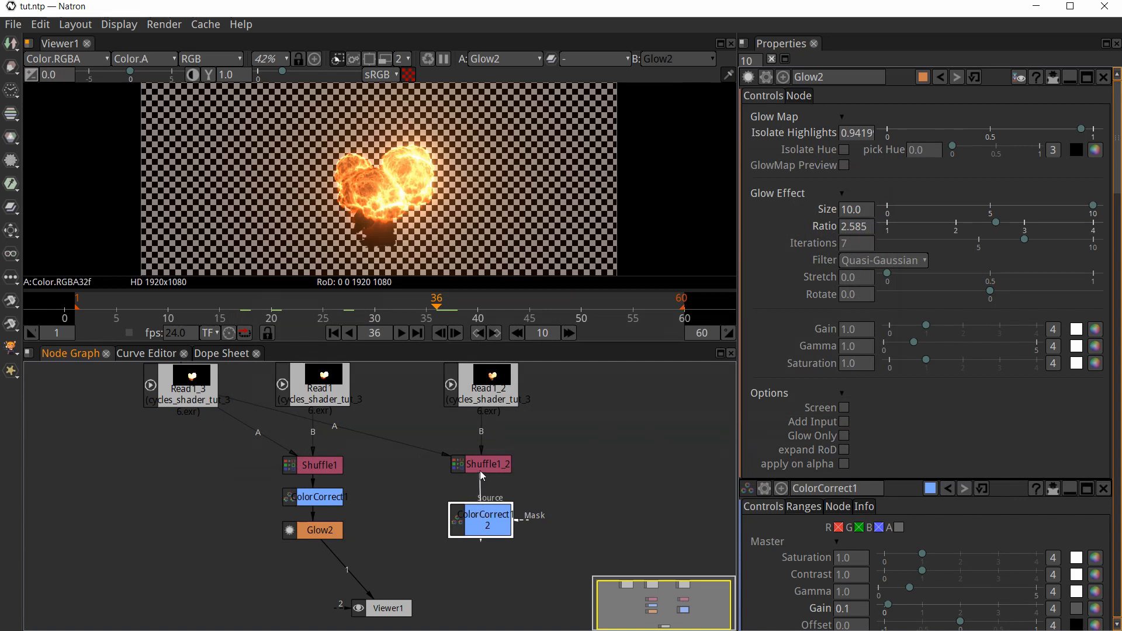
middle_click_drag(468, 591, 467, 545)
left_click_drag(388, 564, 387, 609)
left_click(426, 563)
key("Tab")
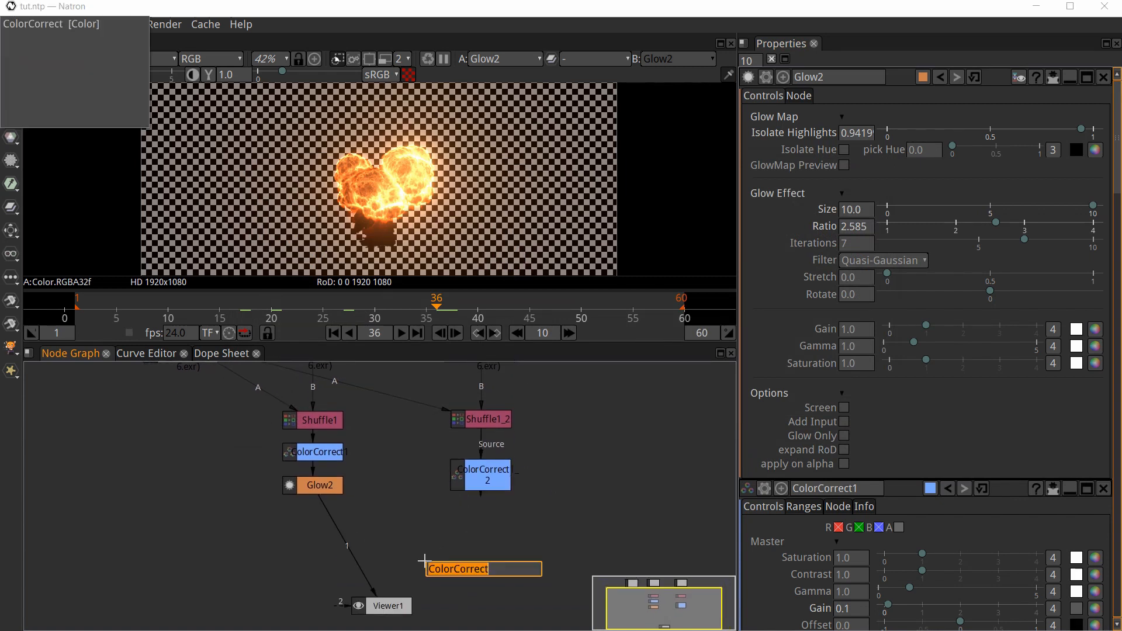
type("mer")
left_click(419, 533)
- Add a Merge node below ColorCorrect1_2, with Glow2 feeding input A and ColorCorrect1_2 feeding input B
left_click(505, 479)
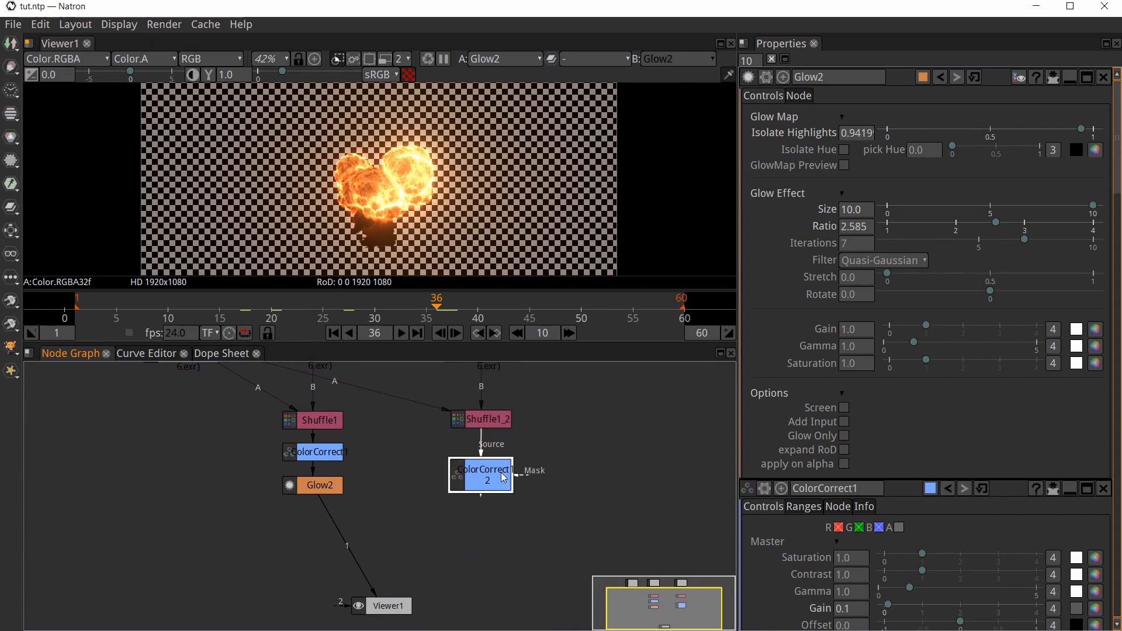
key("Tab")
type("merg")
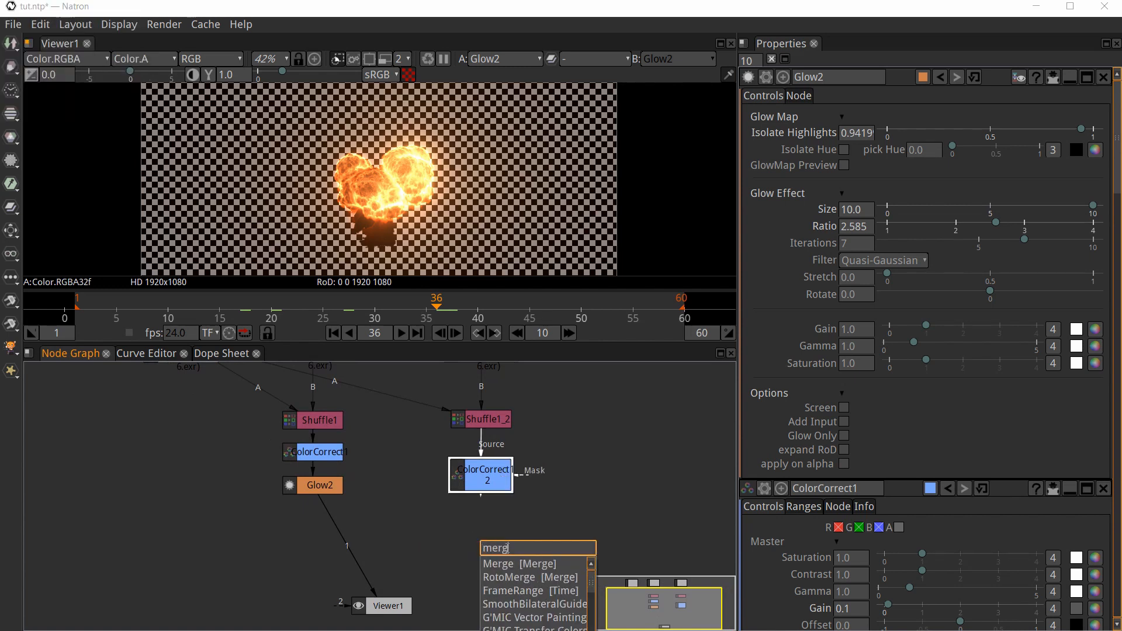
left_click(514, 564)
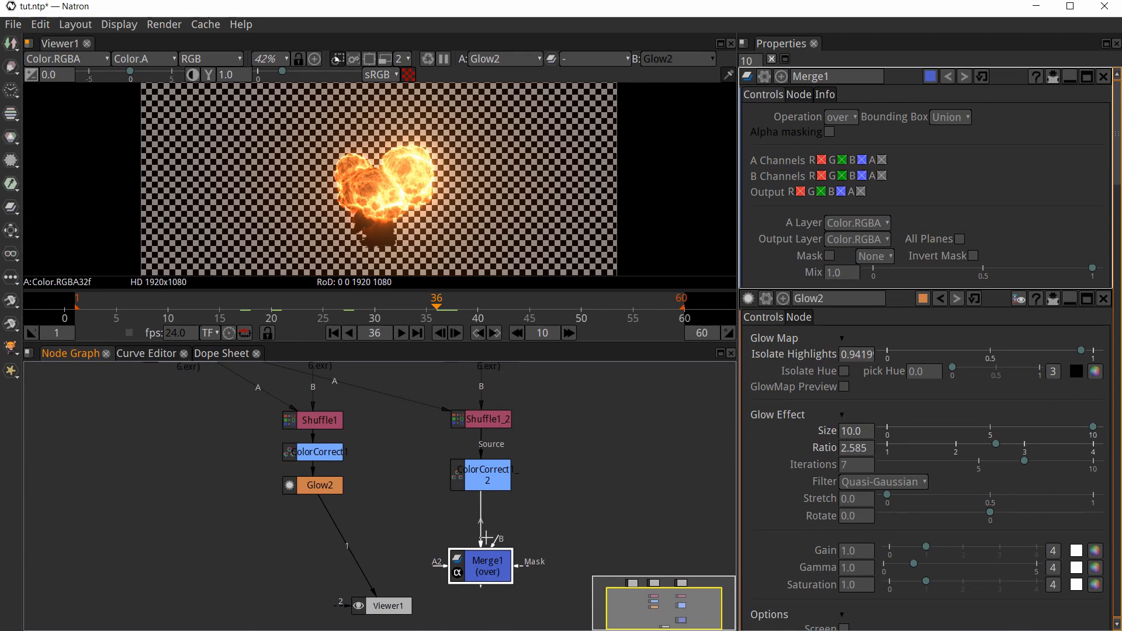
left_click_drag(484, 536, 307, 493)
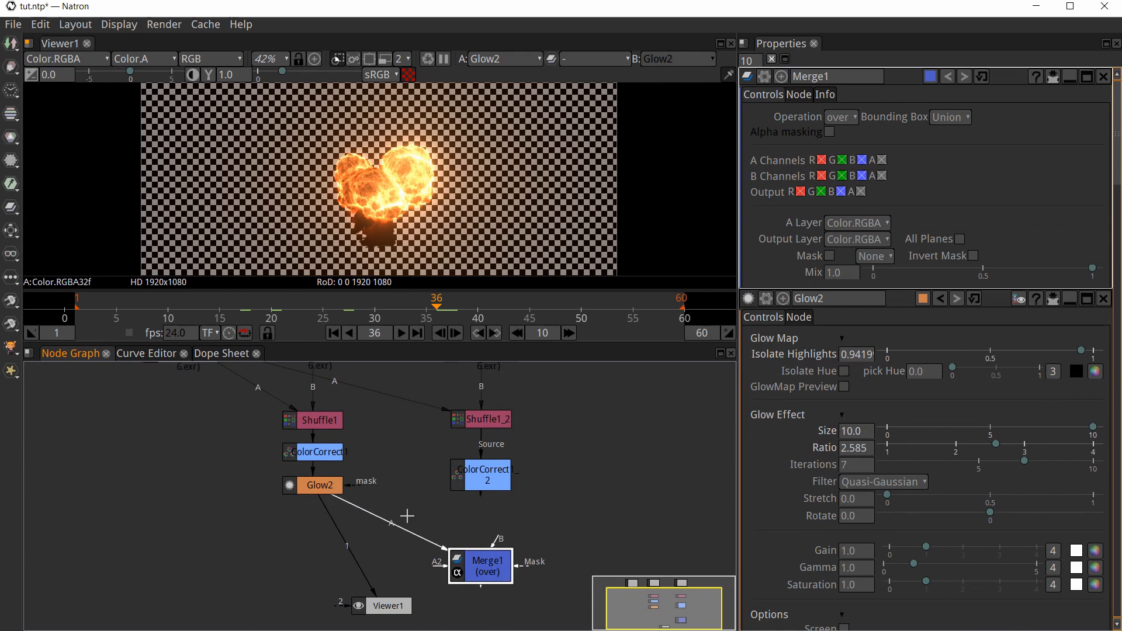
left_click_drag(498, 538, 498, 480)
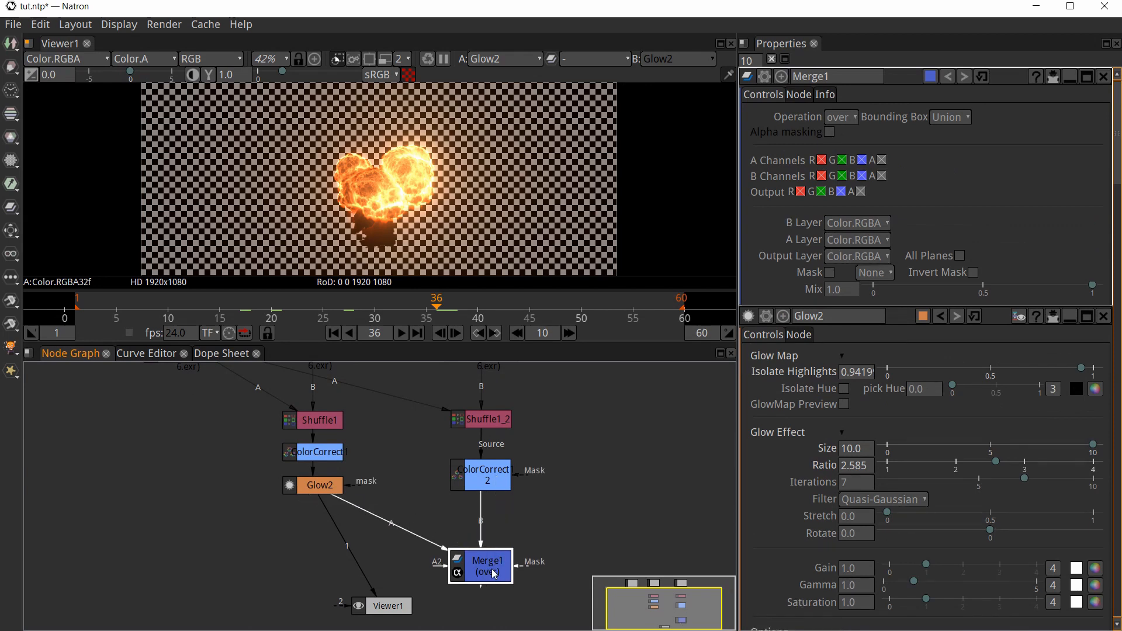
- View Merge1's result, shift the node closer to the viewer node, and set its Operation to plus
key("1")
left_click_drag(495, 575, 457, 561)
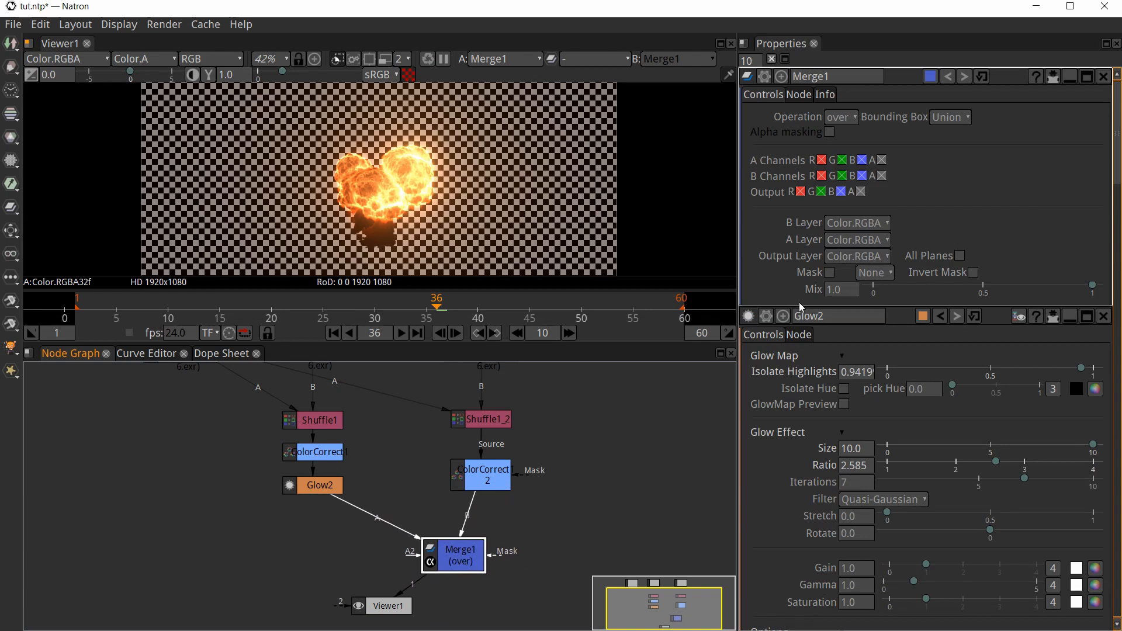
left_click(844, 117)
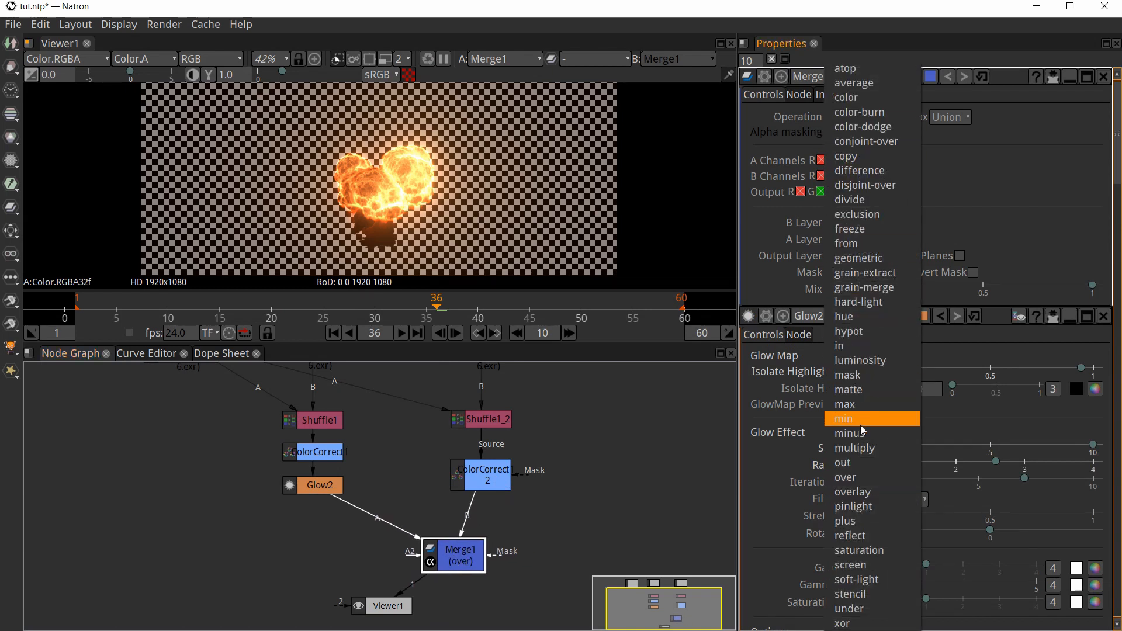
left_click(879, 521)
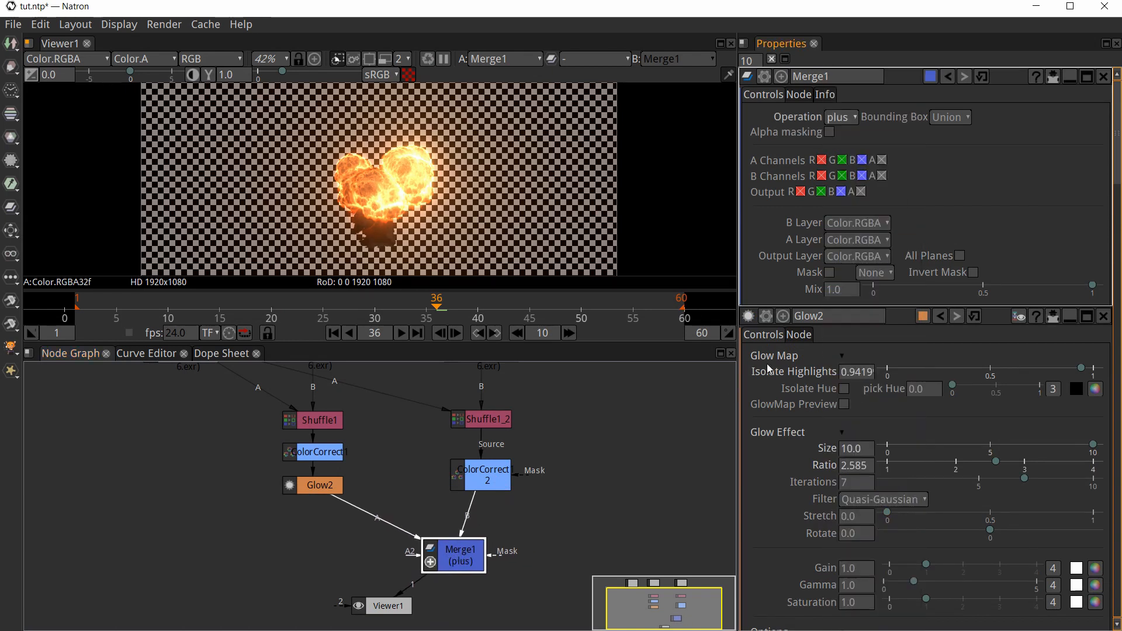
- Open ColorCorrect1_2's properties, turn off the viewer's transparency checkerboard, and align the viewer node directly below Merge1
double_click(498, 467)
middle_click_drag(538, 536, 525, 474)
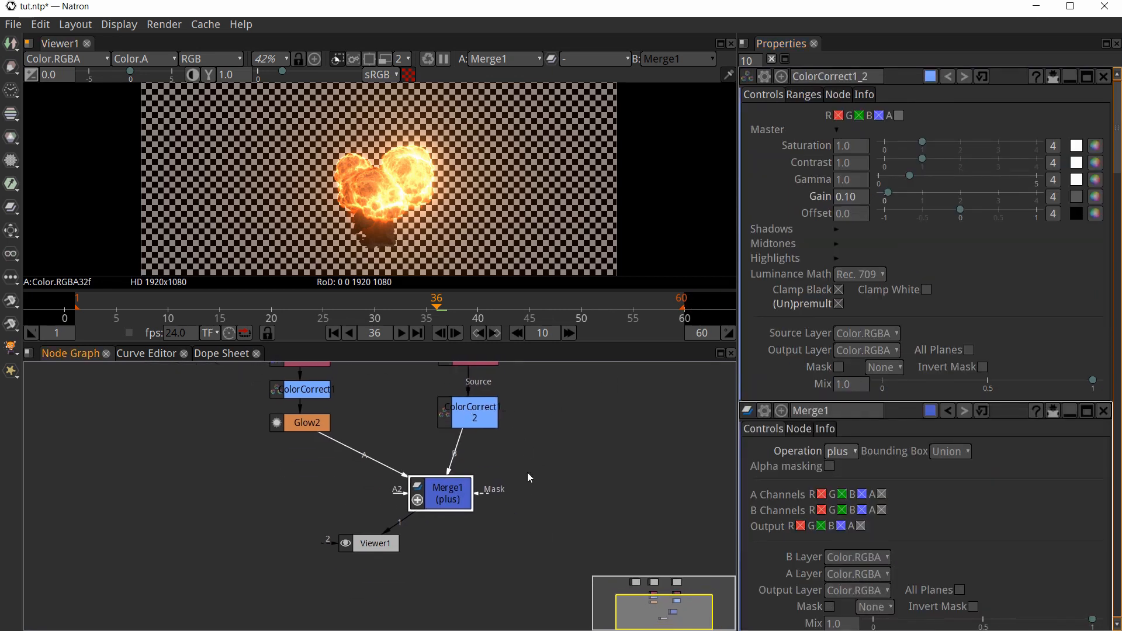
left_click(408, 75)
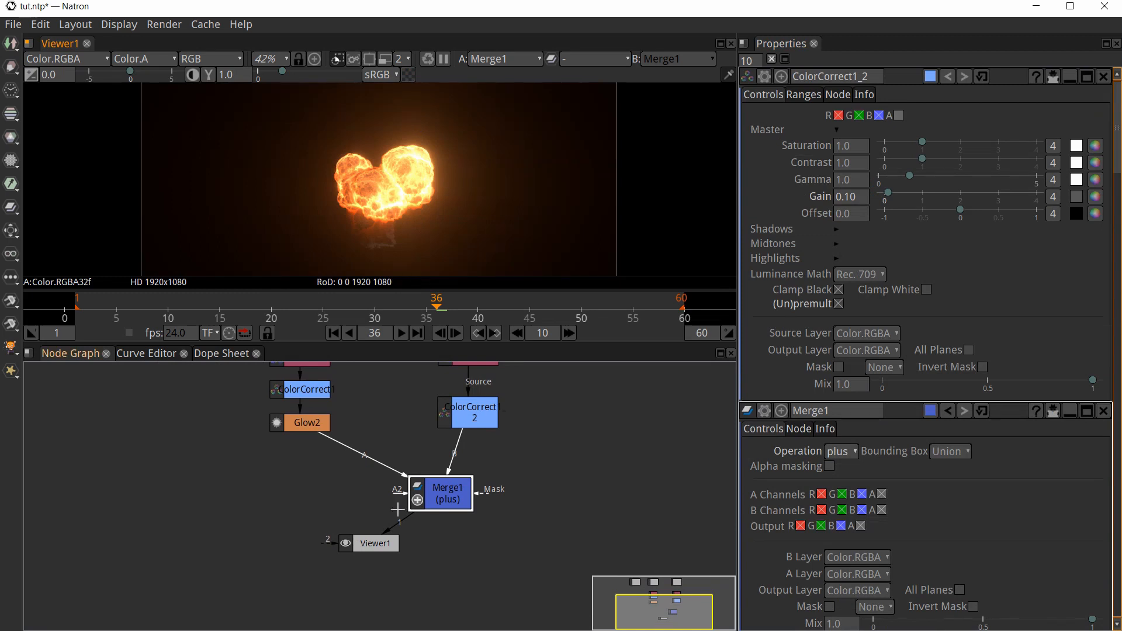
left_click_drag(389, 539, 460, 565)
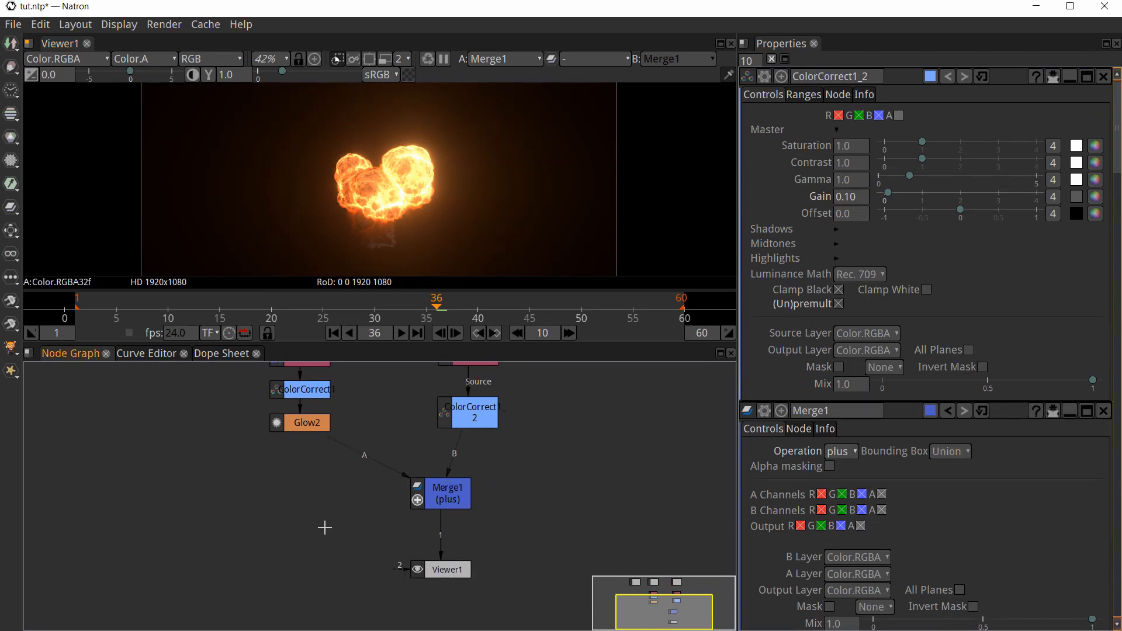
- Add a CheckerBoard node and place it below Glow2, beside Merge1
key("Tab")
type("che")
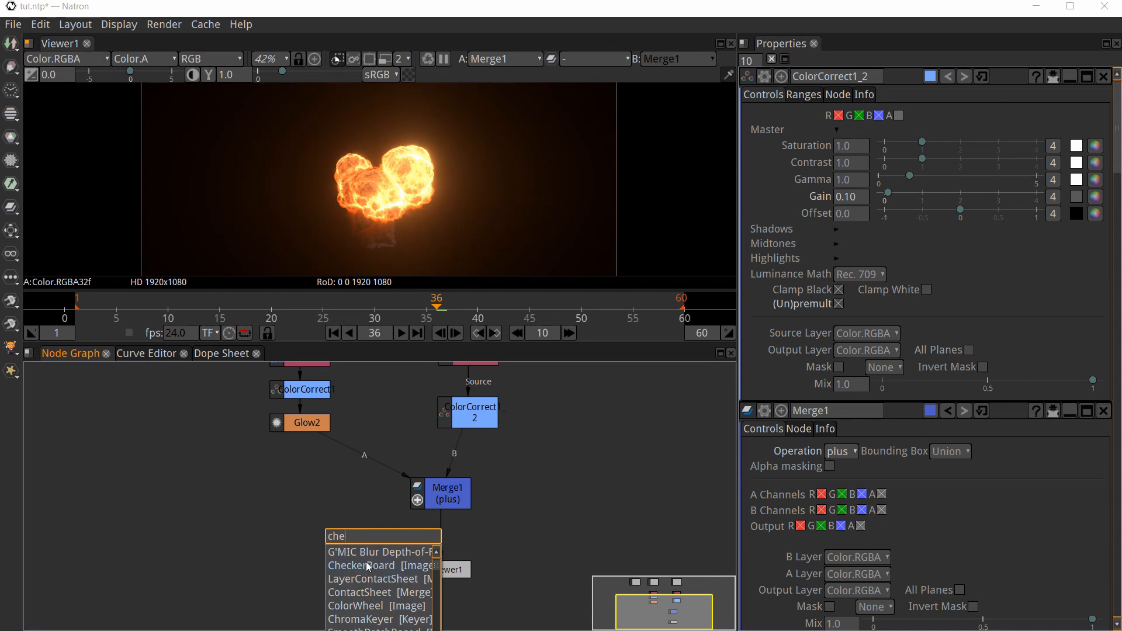
left_click(368, 567)
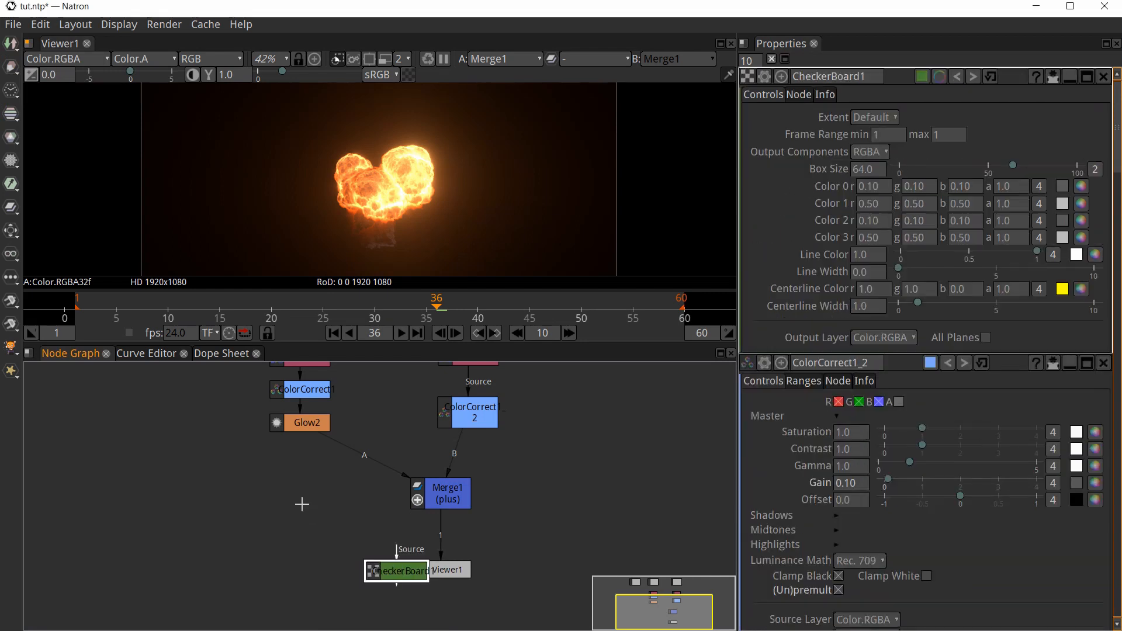
left_click_drag(399, 576, 315, 499)
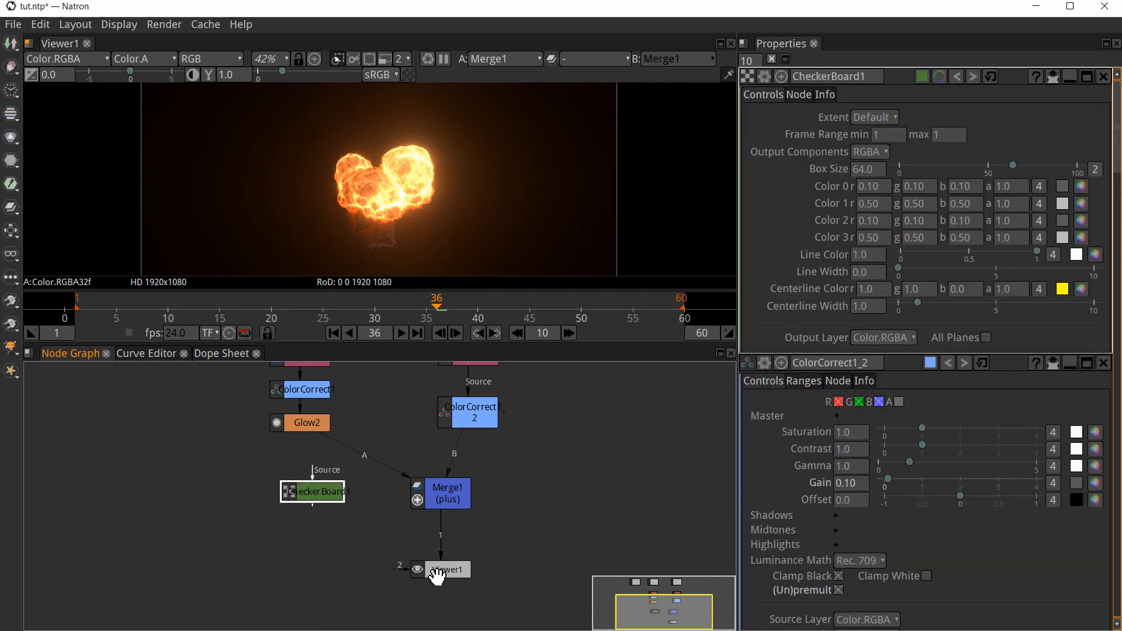
- Duplicate Merge1 below itself, feed input A from CheckerBoard1 and B from Merge1, and view the result
left_click_drag(447, 571, 444, 620)
left_click(447, 501)
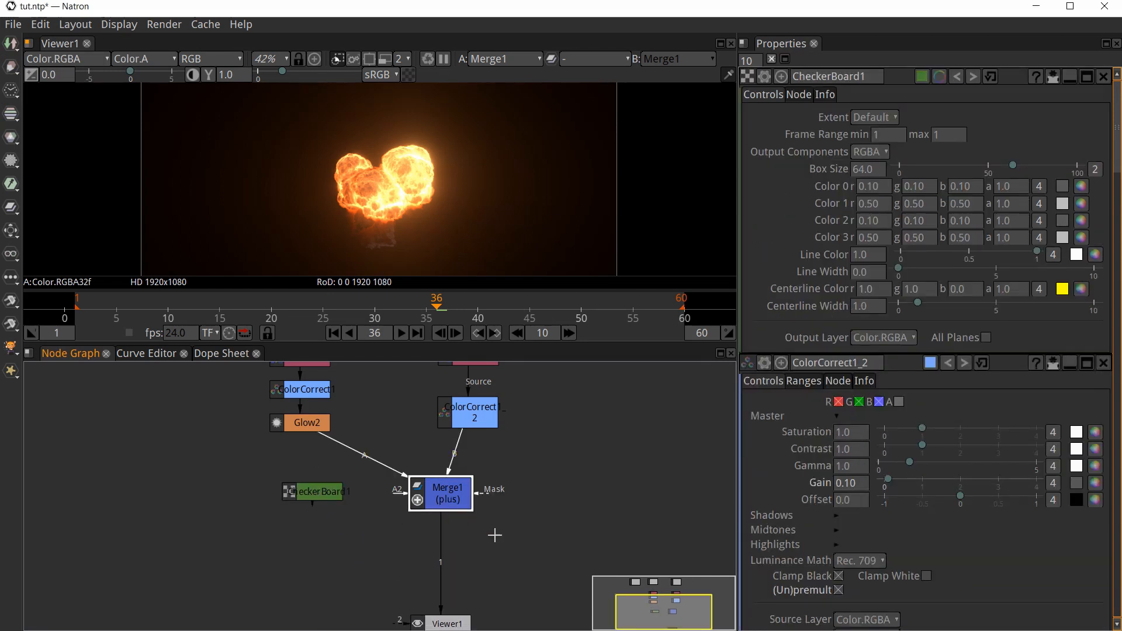
key("m")
left_click_drag(514, 550, 312, 496)
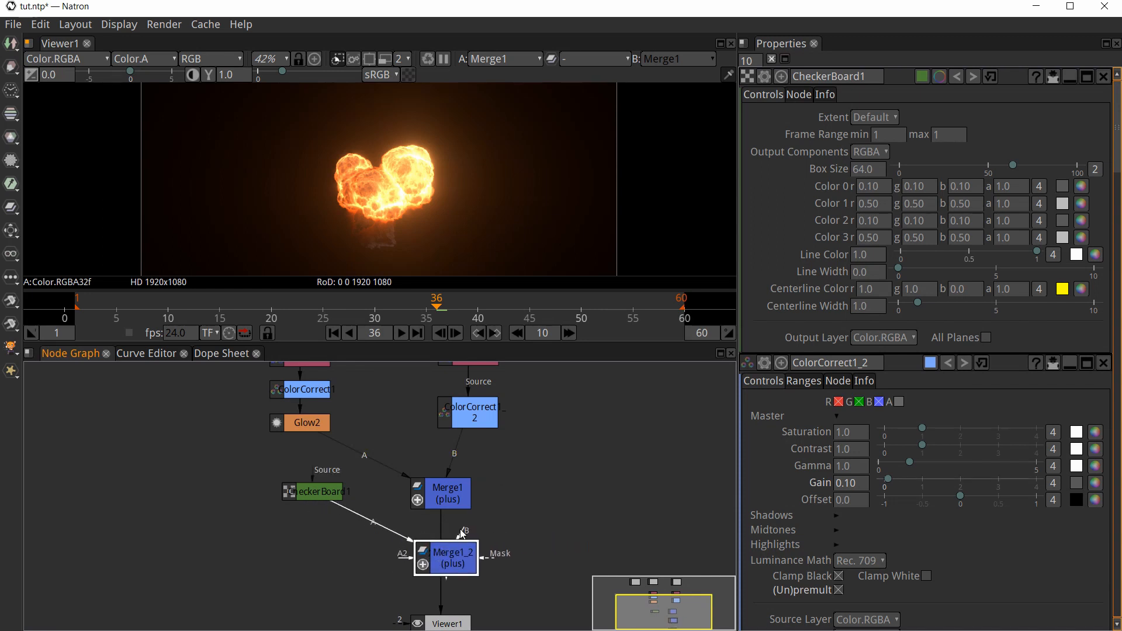
left_click_drag(447, 477, 460, 500)
key("1")
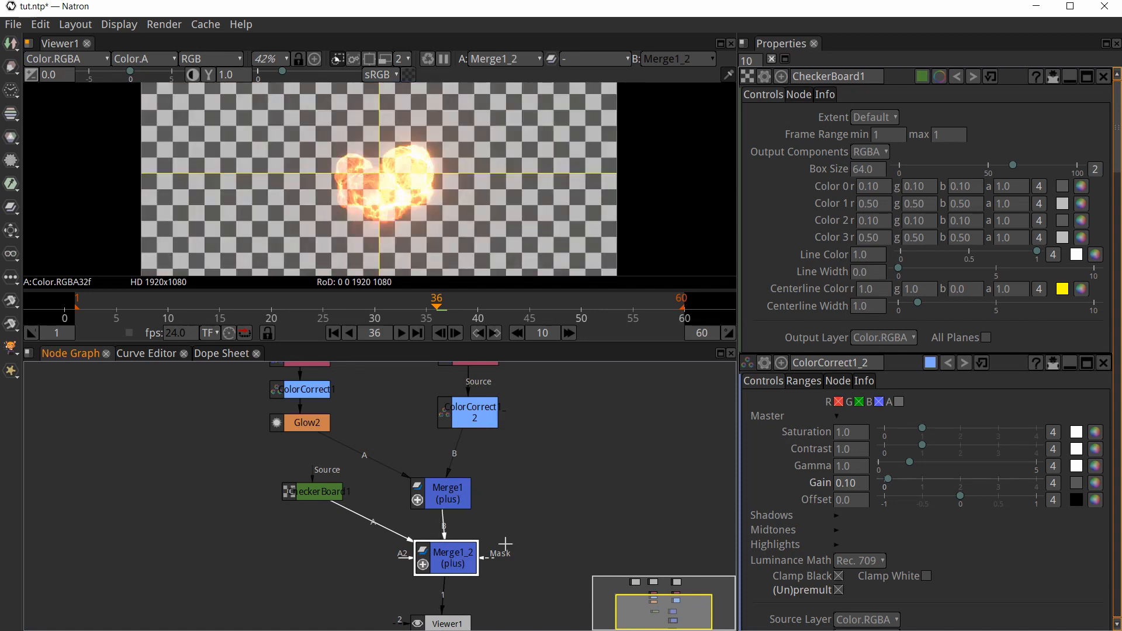
- Align Merge1_2 directly between Merge1 and the viewer node, and enlarge the explosion in the viewer
middle_click_drag(519, 527, 518, 491)
left_click_drag(459, 518, 456, 524)
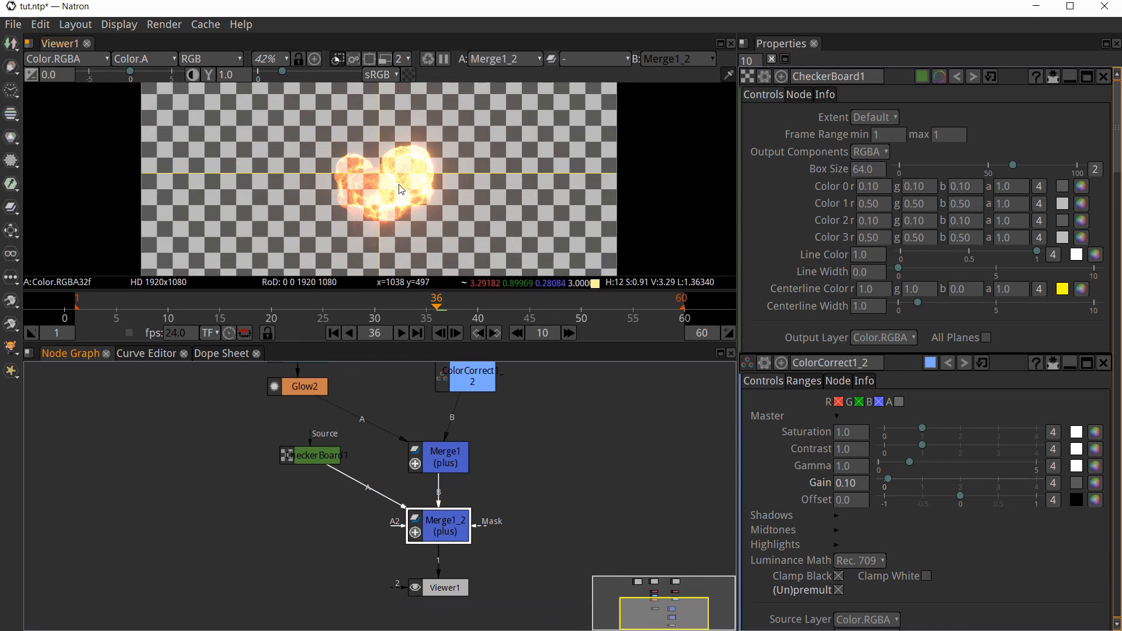
scroll(393, 187, "up", 4)
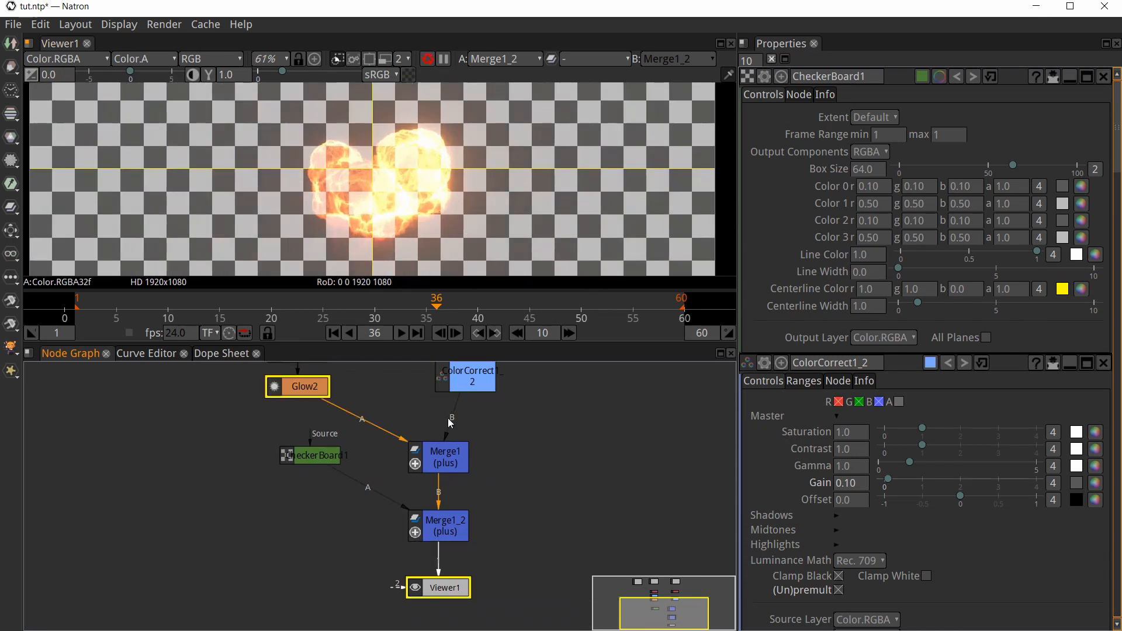
- Try including the alpha channel in ColorCorrect1's correction, and exclude it again
middle_click_drag(538, 451, 544, 516)
double_click(302, 433)
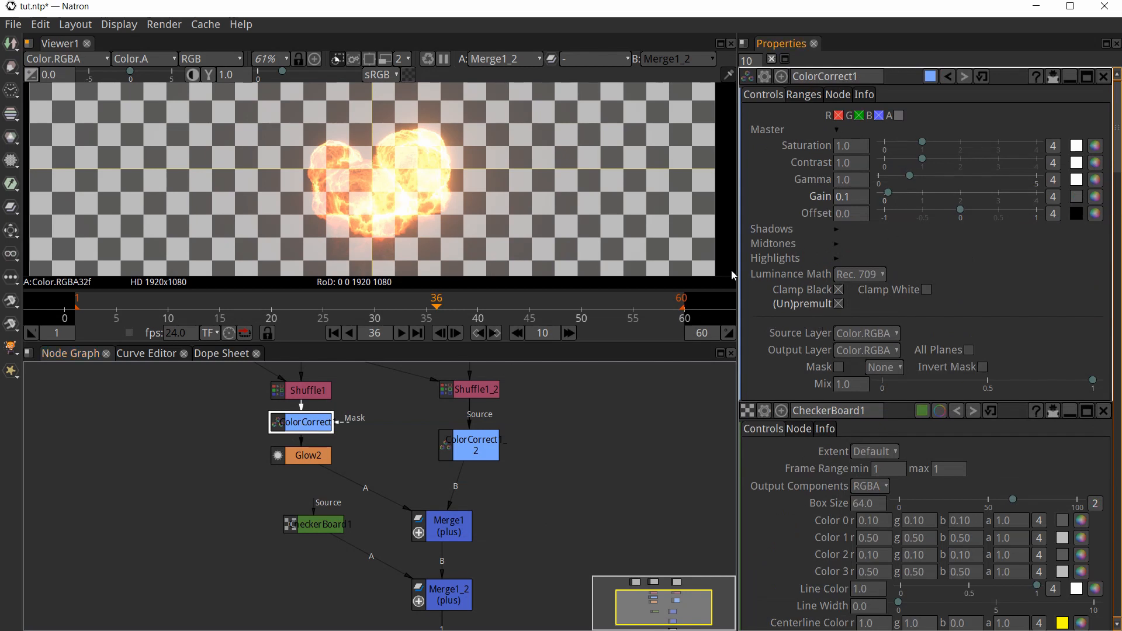
left_click(900, 117)
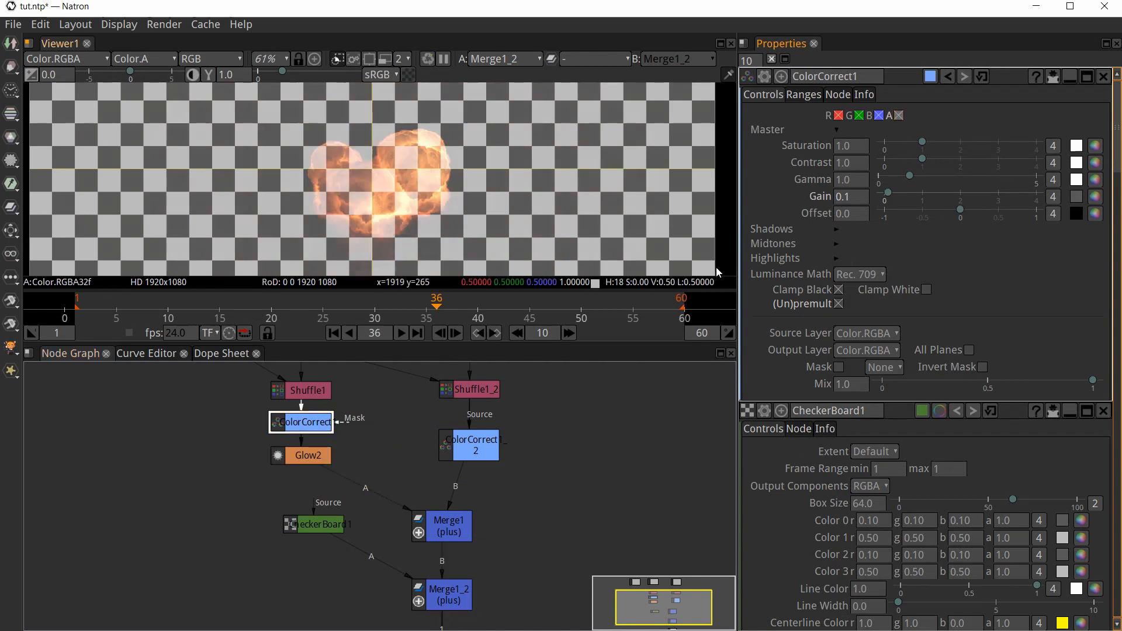
left_click(899, 117)
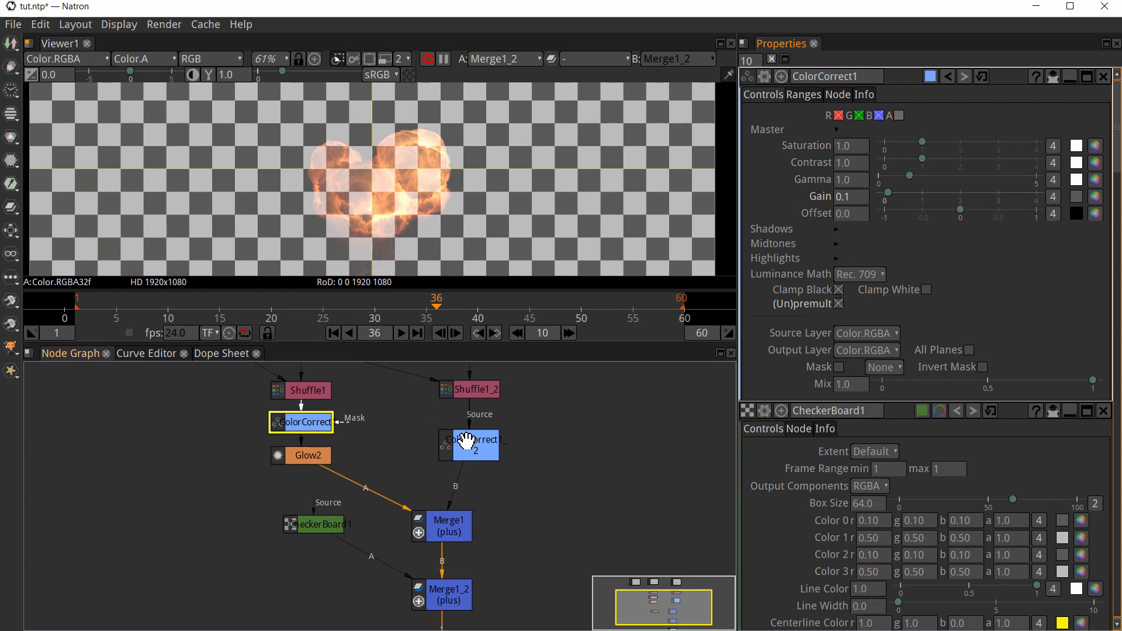
- Check the properties of ColorCorrect1_2, Shuffle1, Shuffle1_2 and Merge1 for the cause of the wrong blending
double_click(489, 454)
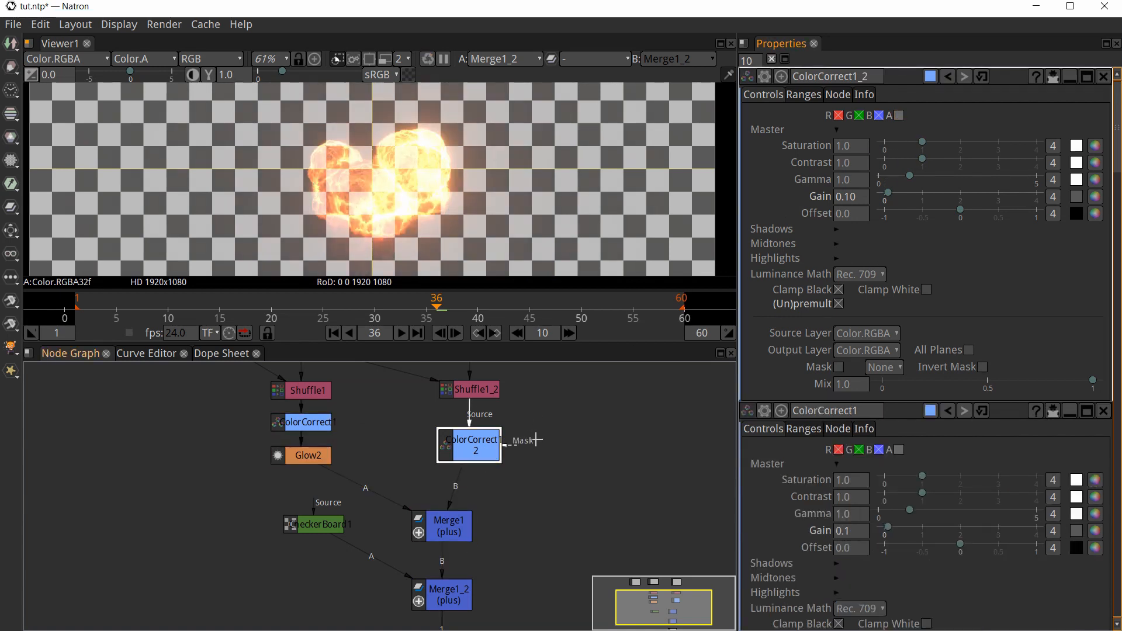
double_click(294, 397)
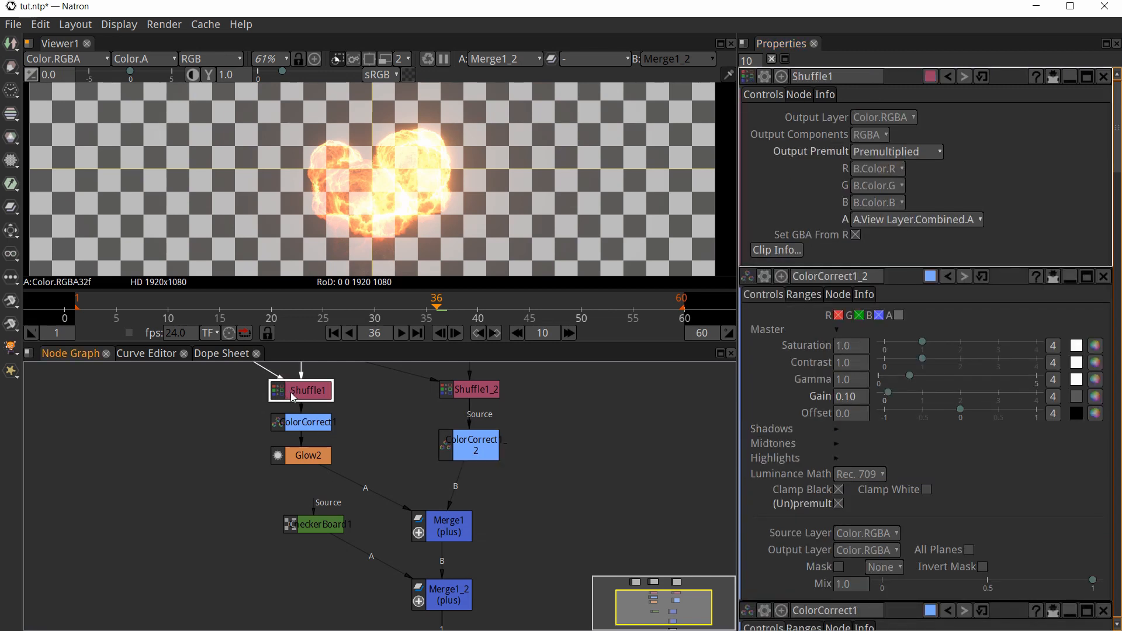
double_click(498, 390)
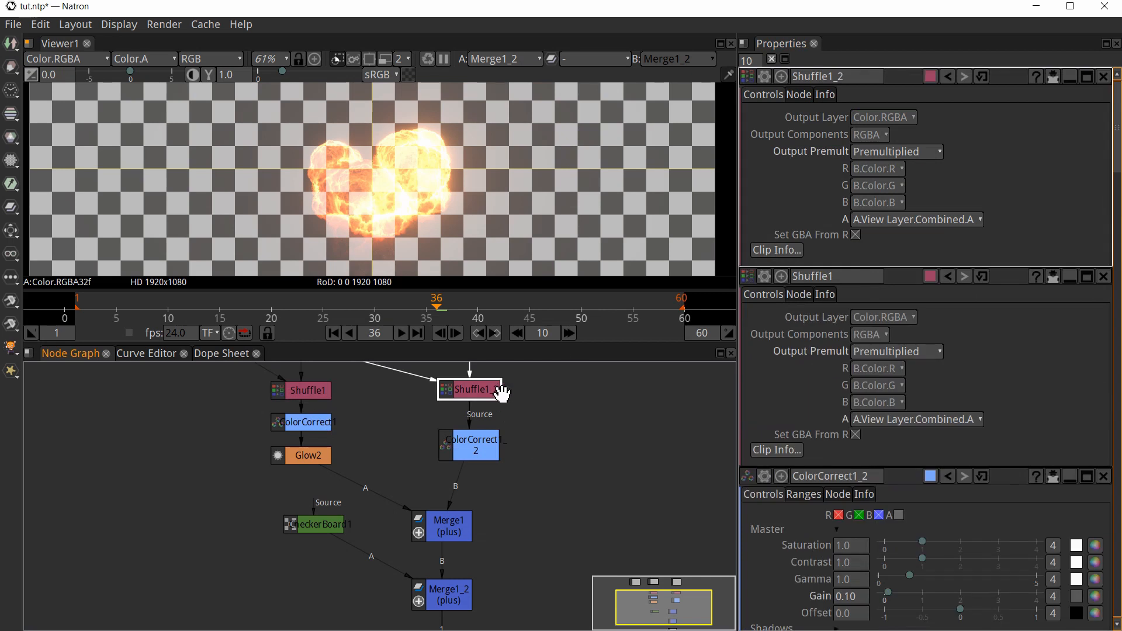
double_click(439, 532)
- Set Merge1_2's Operation to over and swap its inputs so Merge1 feeds A and CheckerBoard1 feeds B
left_click(442, 594)
double_click(442, 594)
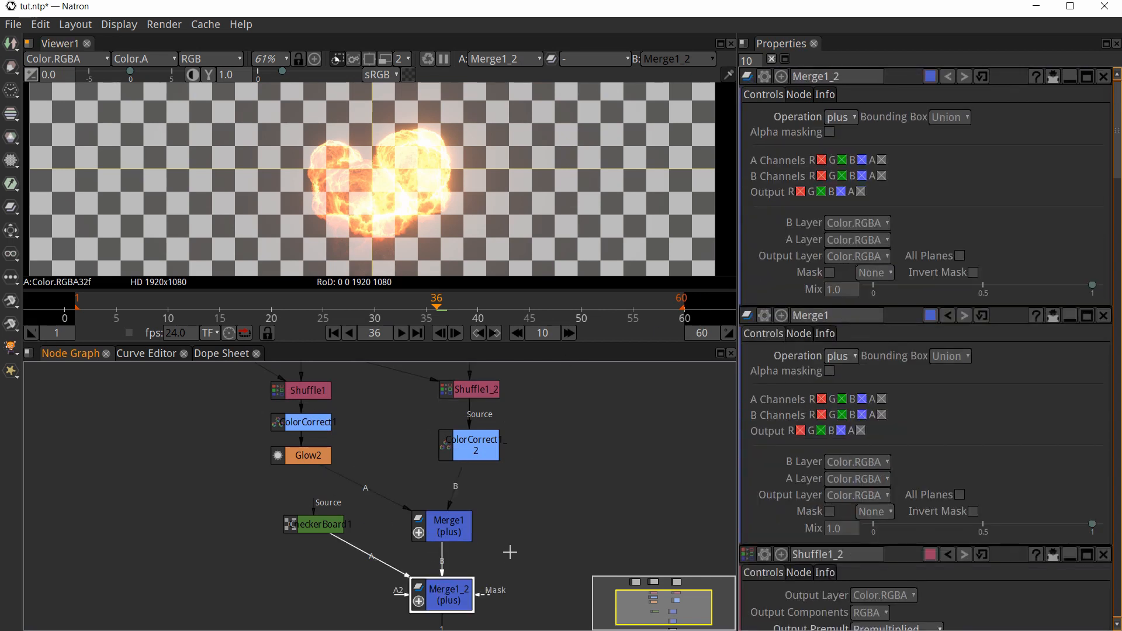
middle_click_drag(442, 594, 445, 538)
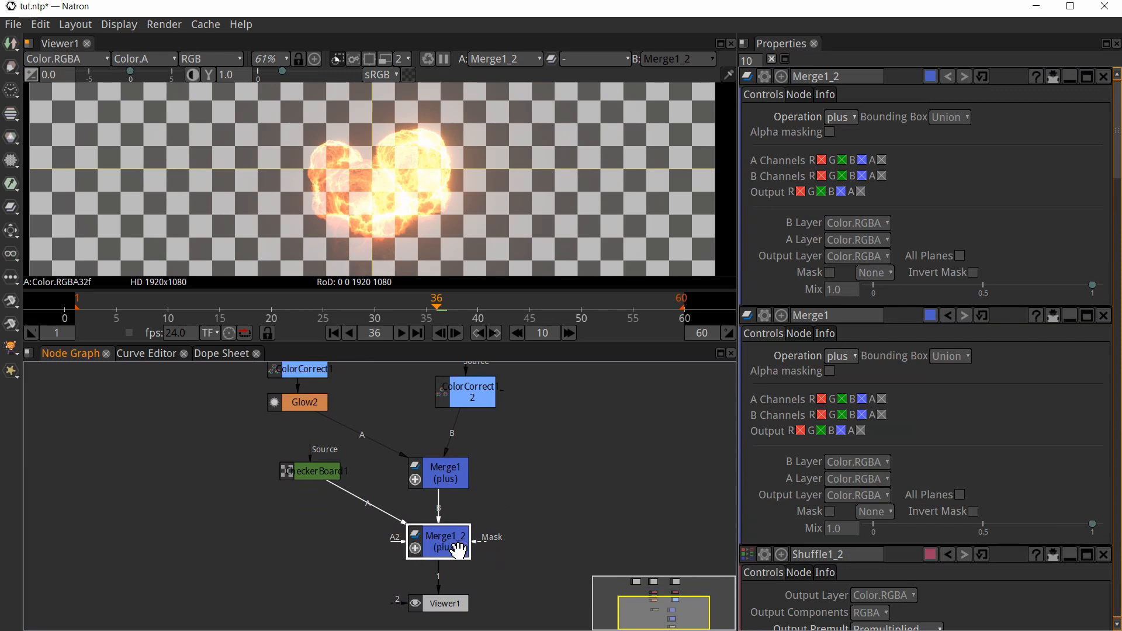
left_click(842, 116)
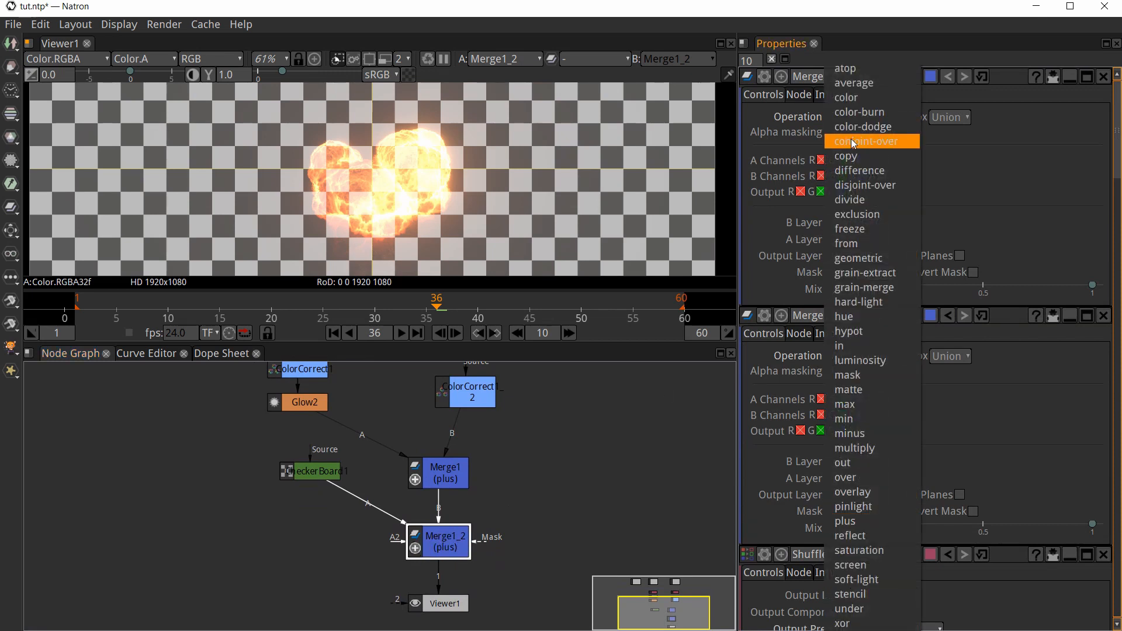
left_click(868, 480)
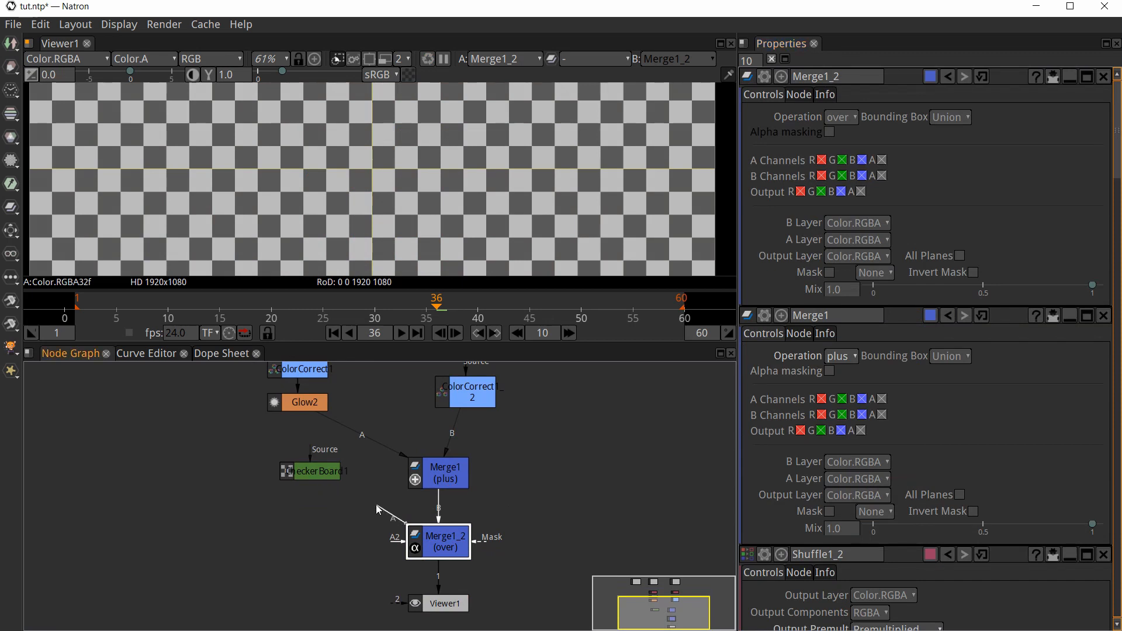
left_click_drag(378, 505, 331, 494)
left_click_drag(457, 516, 305, 475)
middle_click_drag(524, 485, 524, 544)
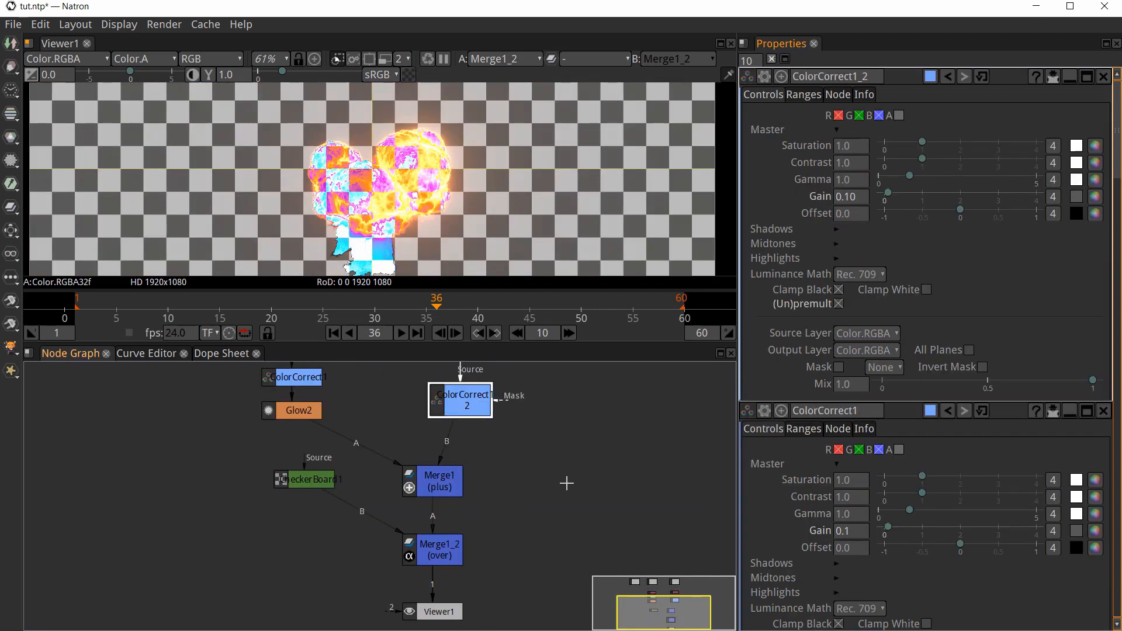
- Review both ColorCorrect nodes and Glow2, and turn off alpha in Merge1's B Channels
middle_click_drag(567, 484, 572, 504)
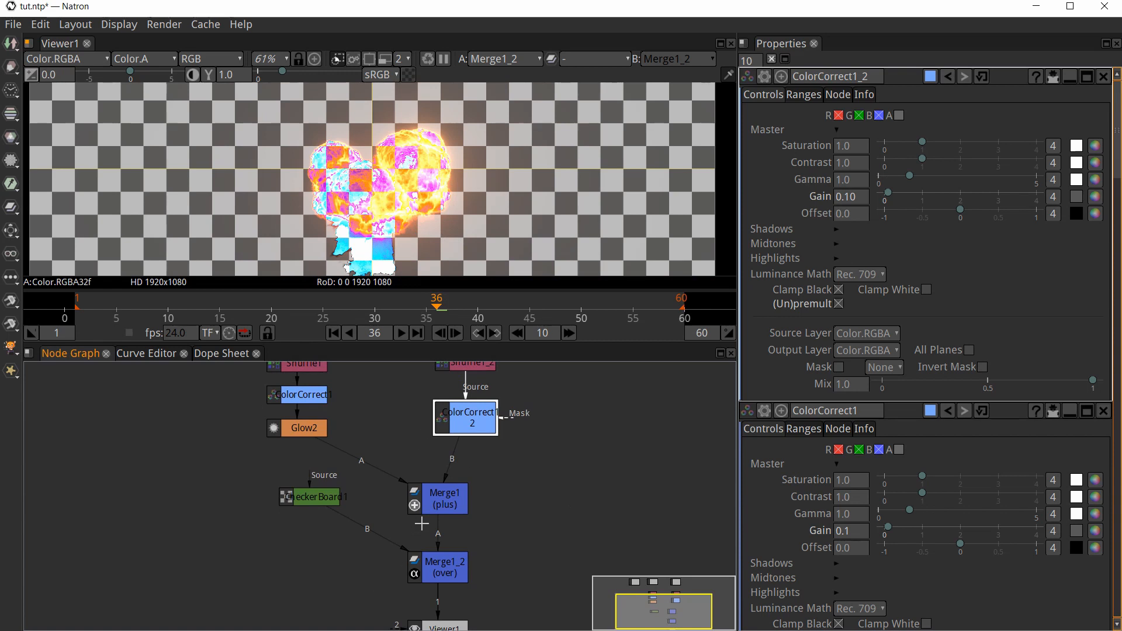
left_click(317, 402)
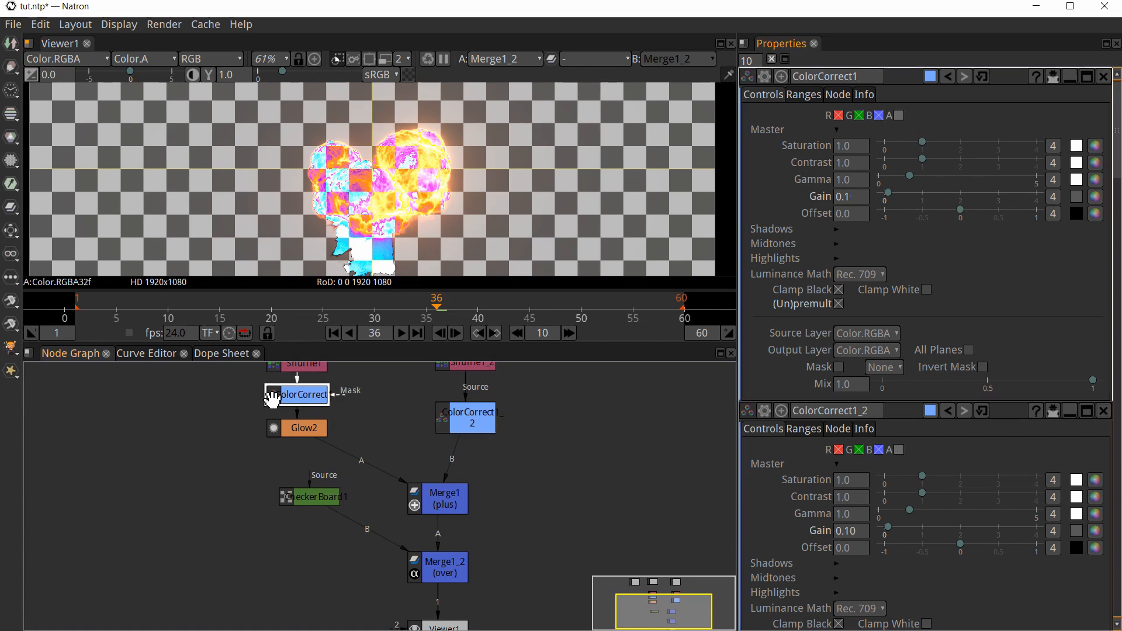
left_click(465, 418)
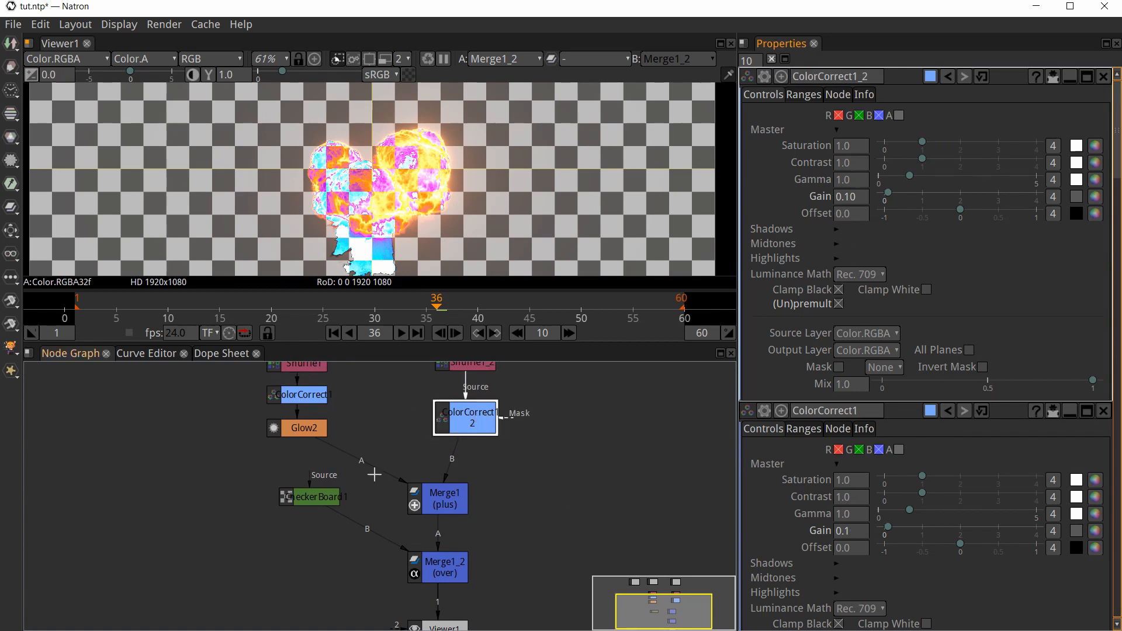
left_click(309, 431)
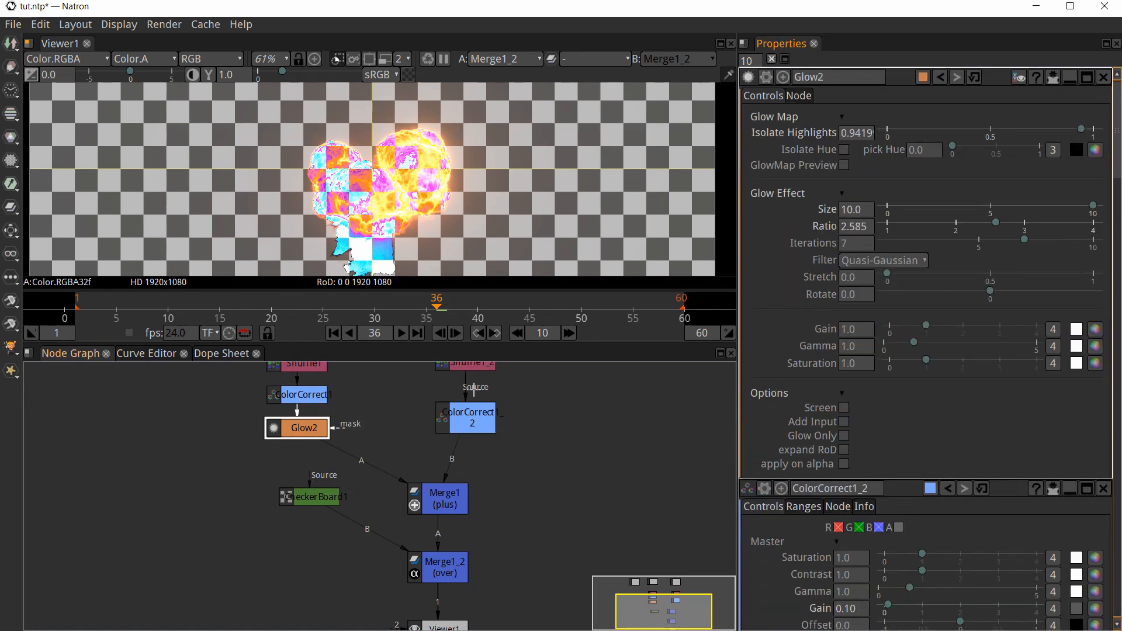
left_click(433, 500)
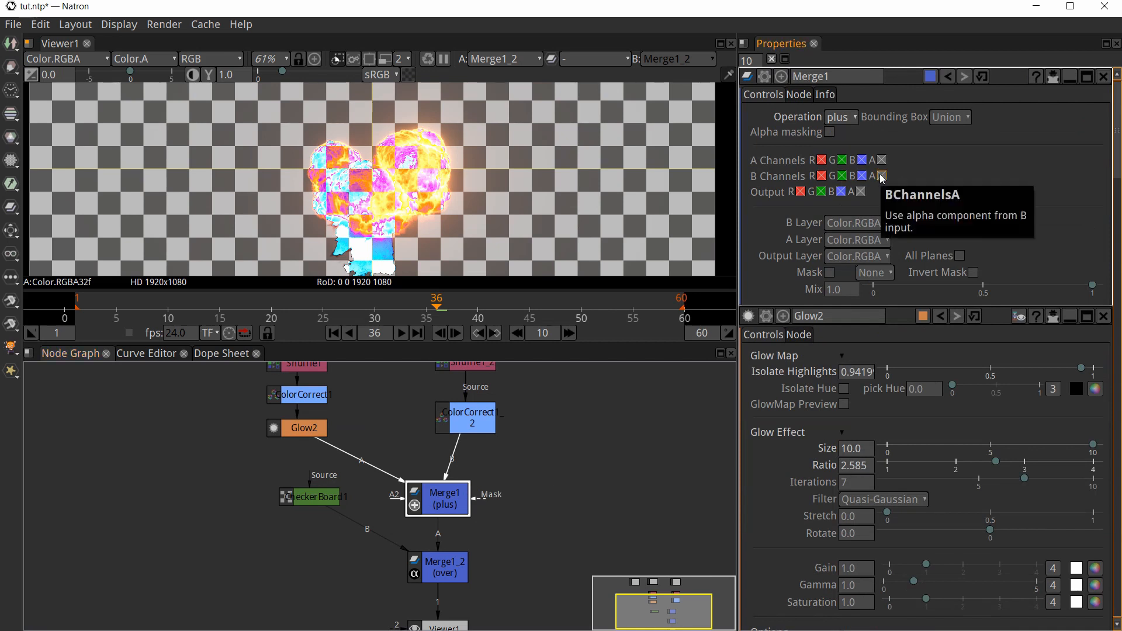
left_click(882, 176)
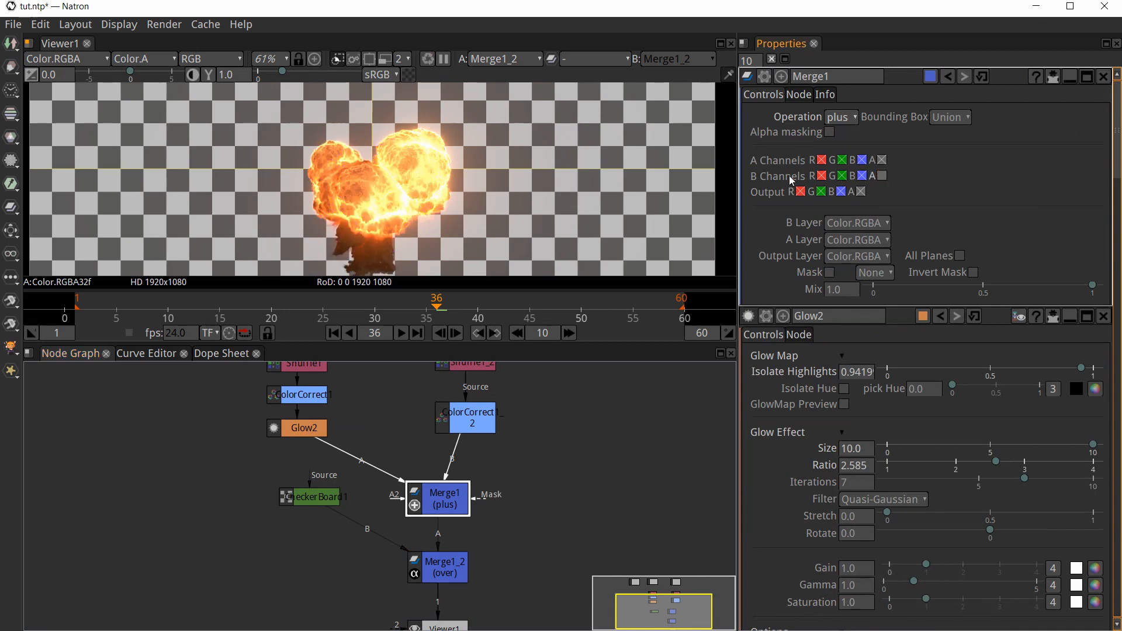
- Toggle the alpha components of Merge1's A and B Channels to compare their effect on the composite
left_click(882, 160)
left_click(883, 175)
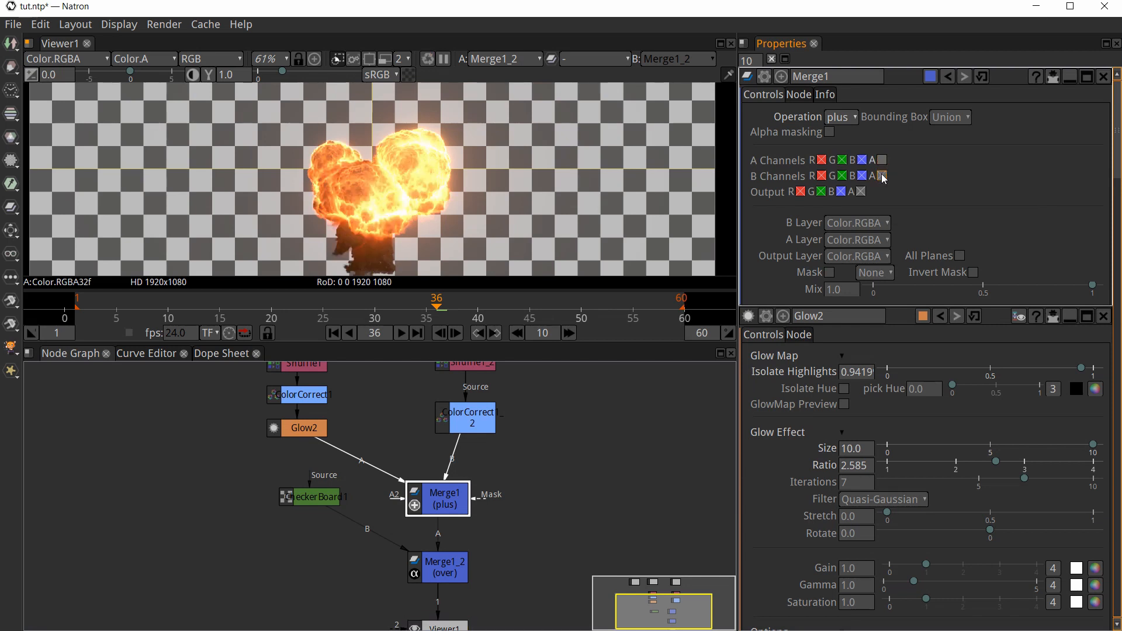
left_click(882, 175)
left_click(882, 162)
left_click(881, 162)
left_click(884, 176)
left_click(884, 175)
left_click(884, 160)
- Check Merge1_2's properties, fit the image in the viewer, and shift CheckerBoard1 and Merge1_2 slightly lower in the graph
left_click(462, 564)
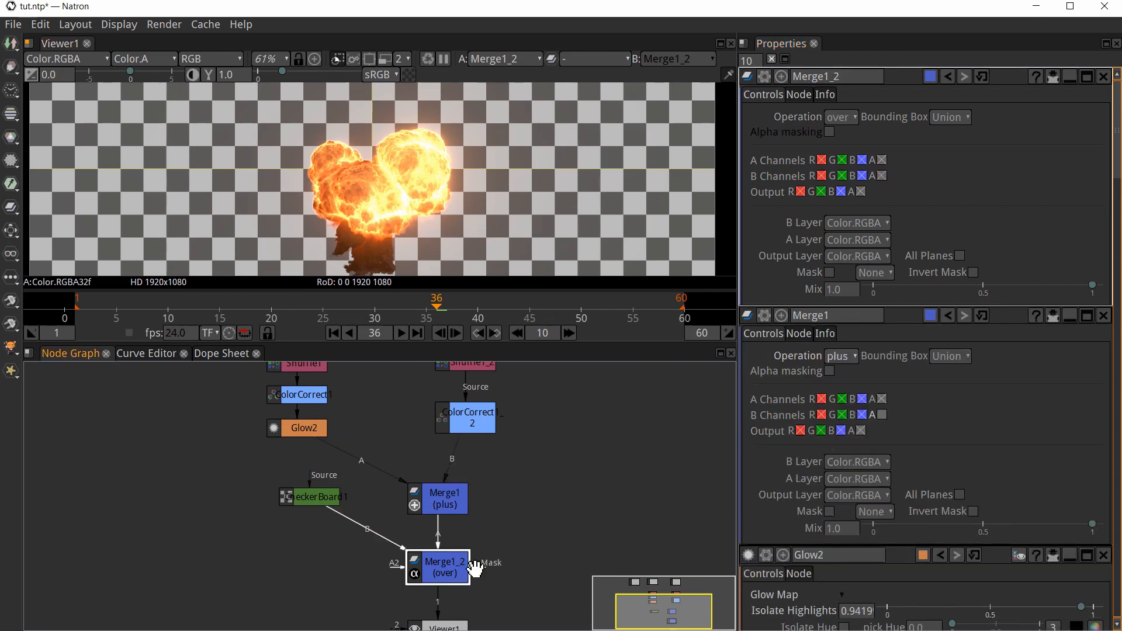
middle_click_drag(511, 551, 509, 517)
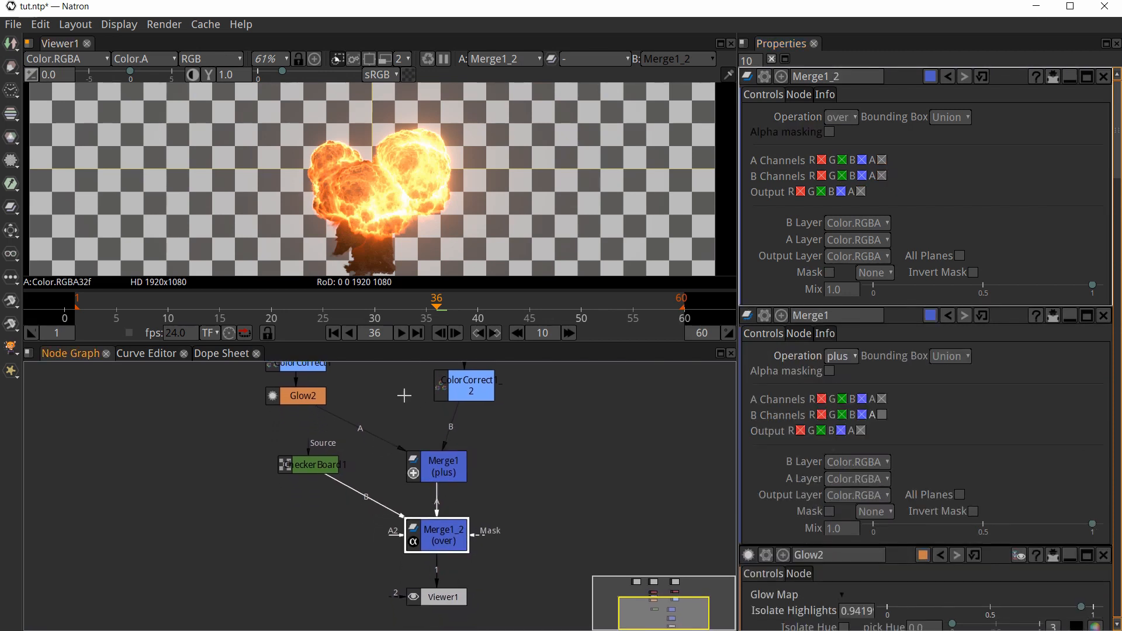
key("f")
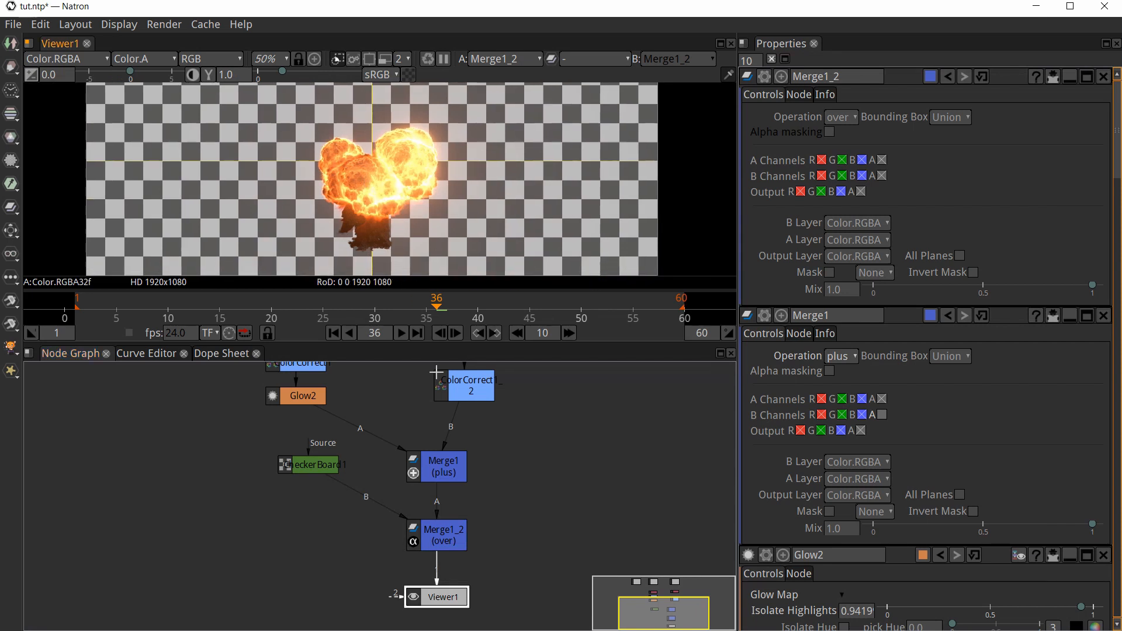
left_click_drag(319, 466, 319, 487)
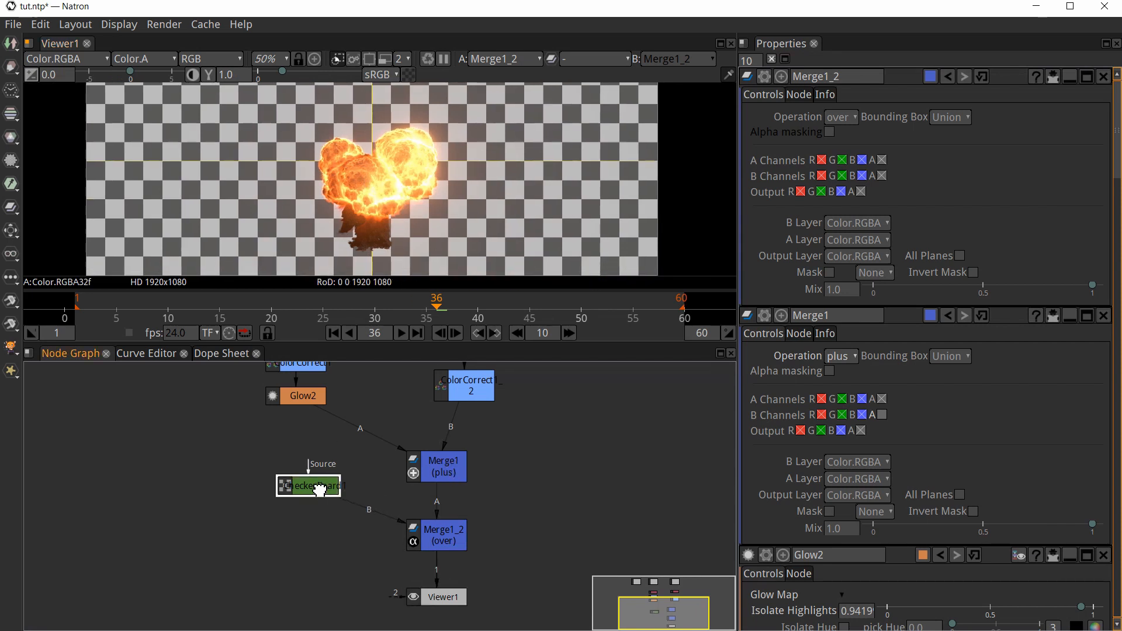
left_click(454, 543)
left_click_drag(454, 542, 455, 553)
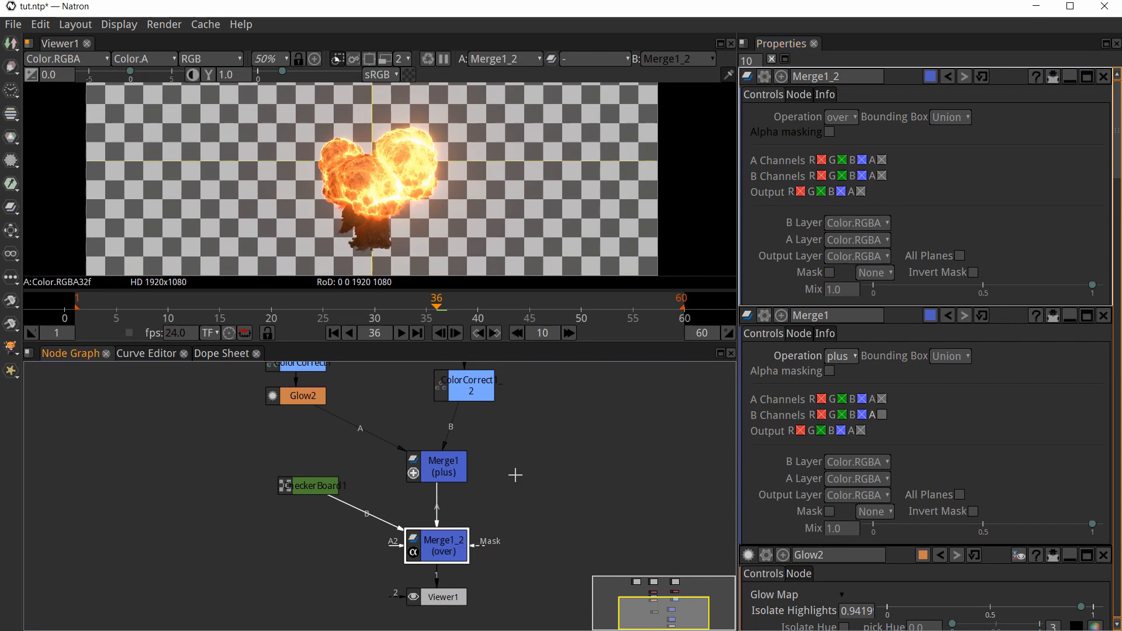
- Play the composite from the first frame, stop playback, and move to frame 30
left_click(333, 333)
left_click(401, 333)
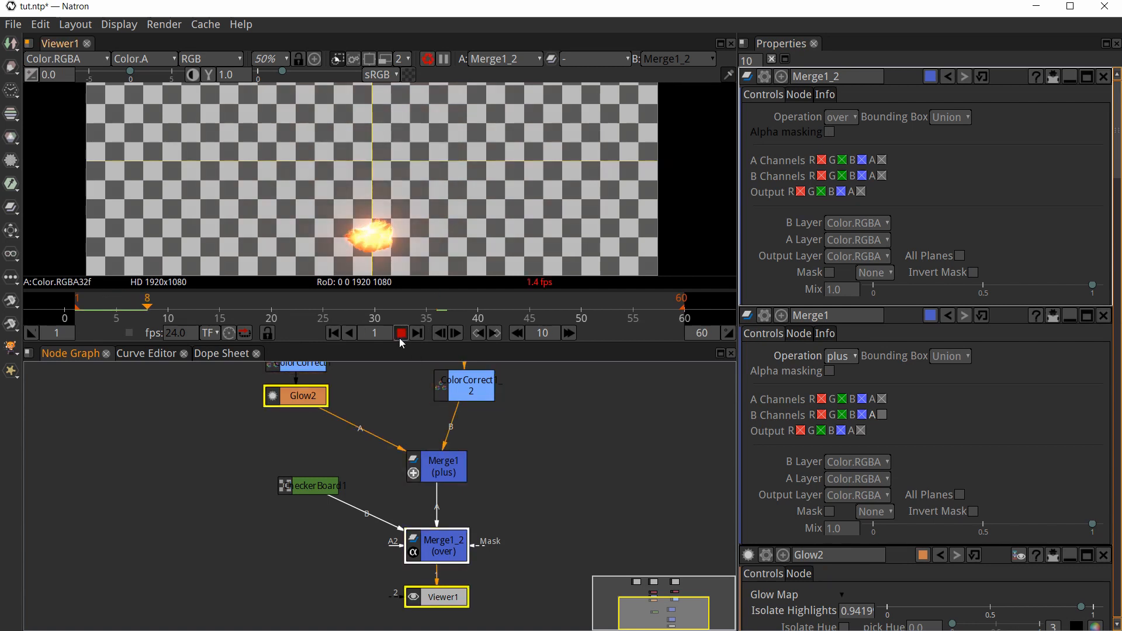
left_click(400, 336)
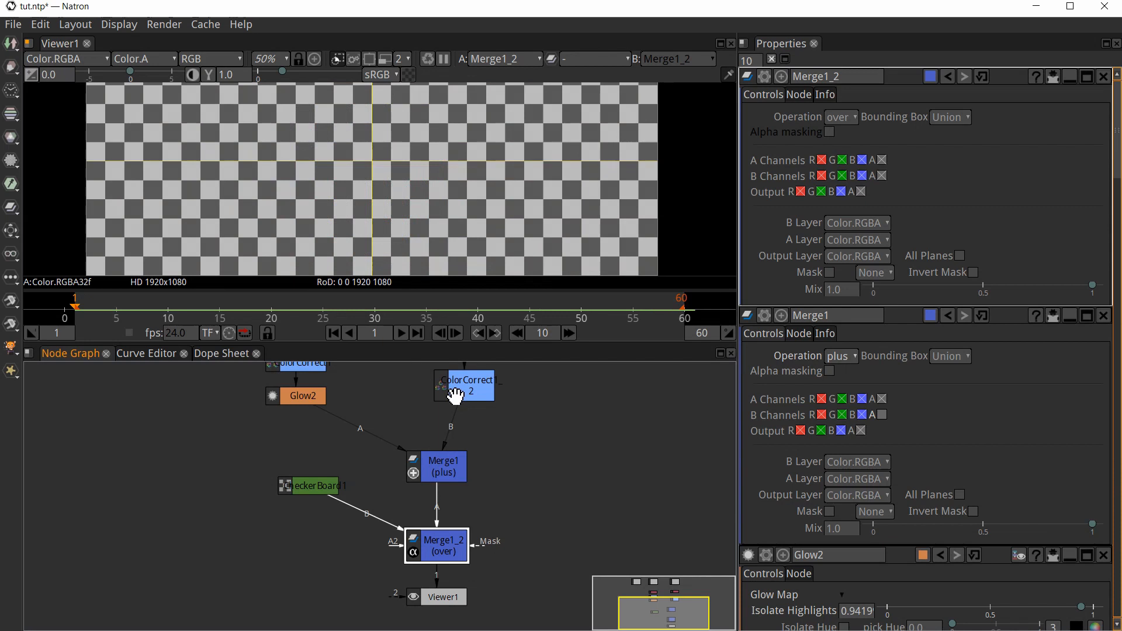
left_click(399, 339)
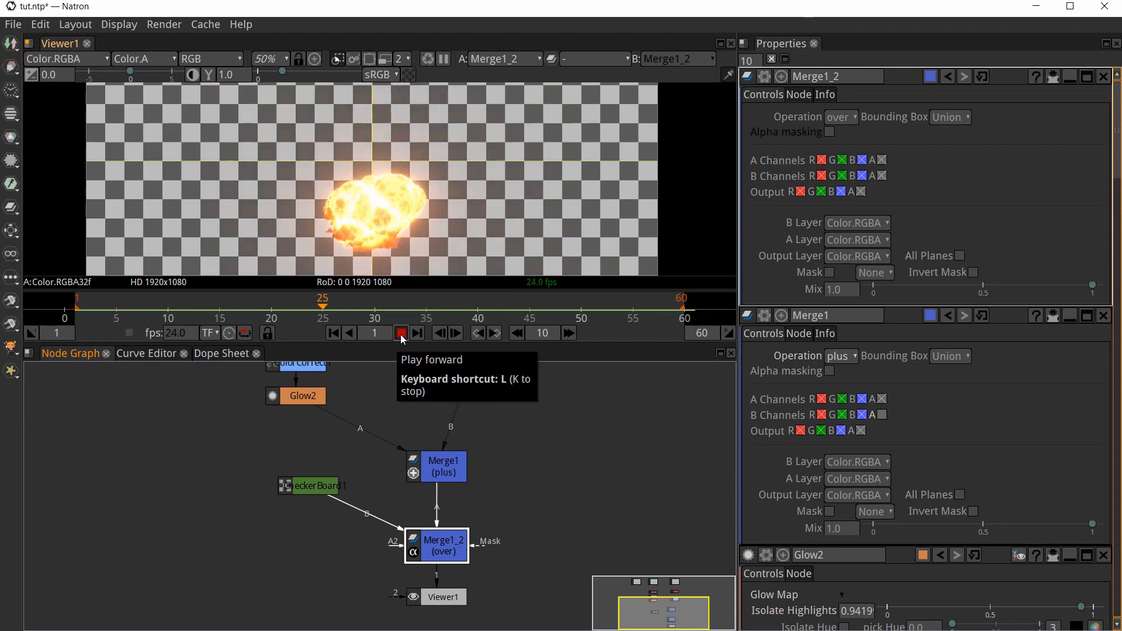
left_click(401, 339)
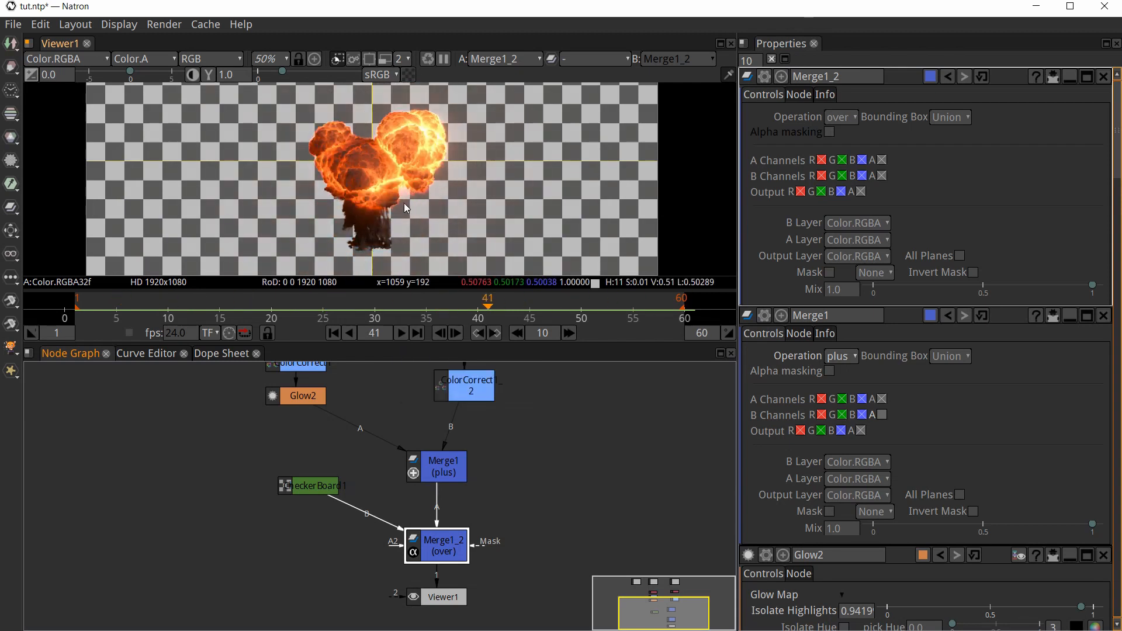
left_click(379, 310)
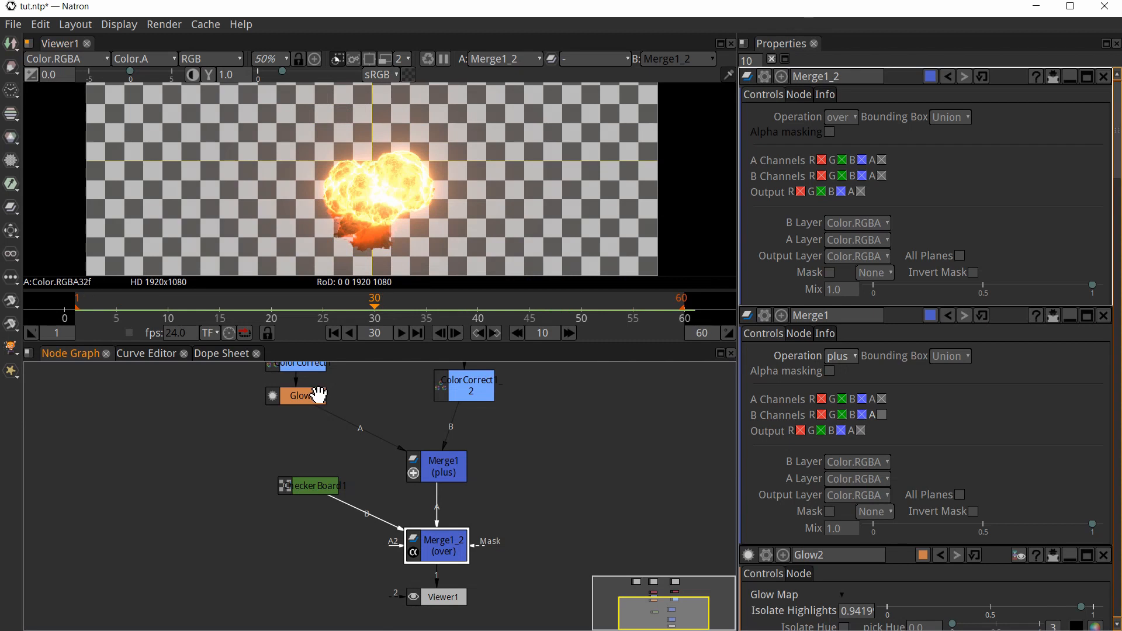
- Set Glow2's Saturation to 0.8 and reduce its Gain to about 0.37
left_click(316, 396)
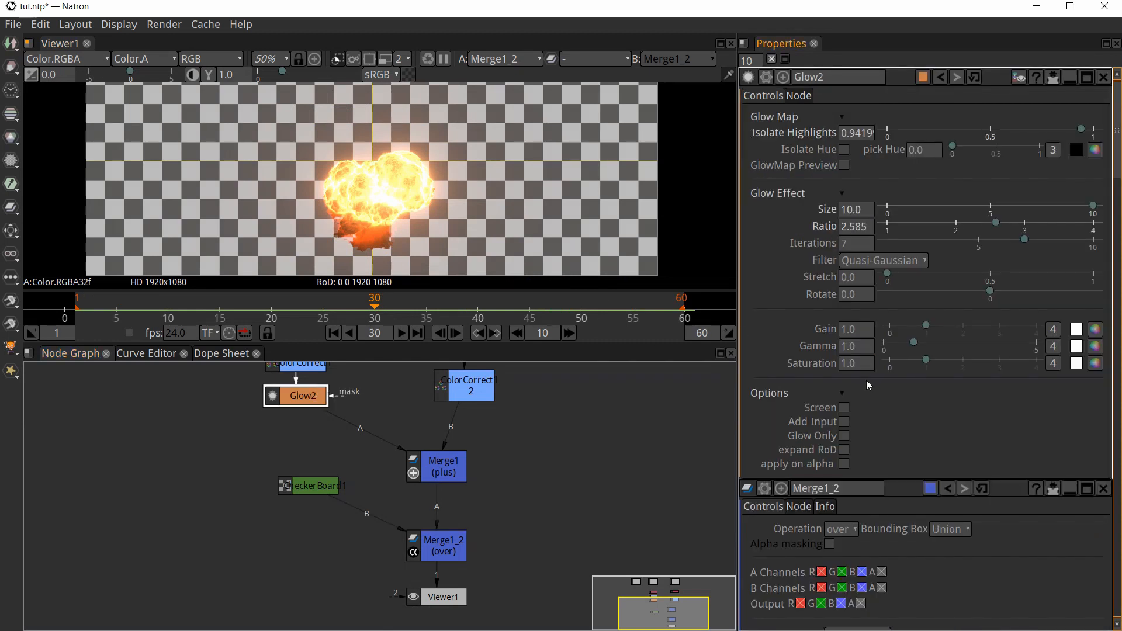
left_click(859, 365)
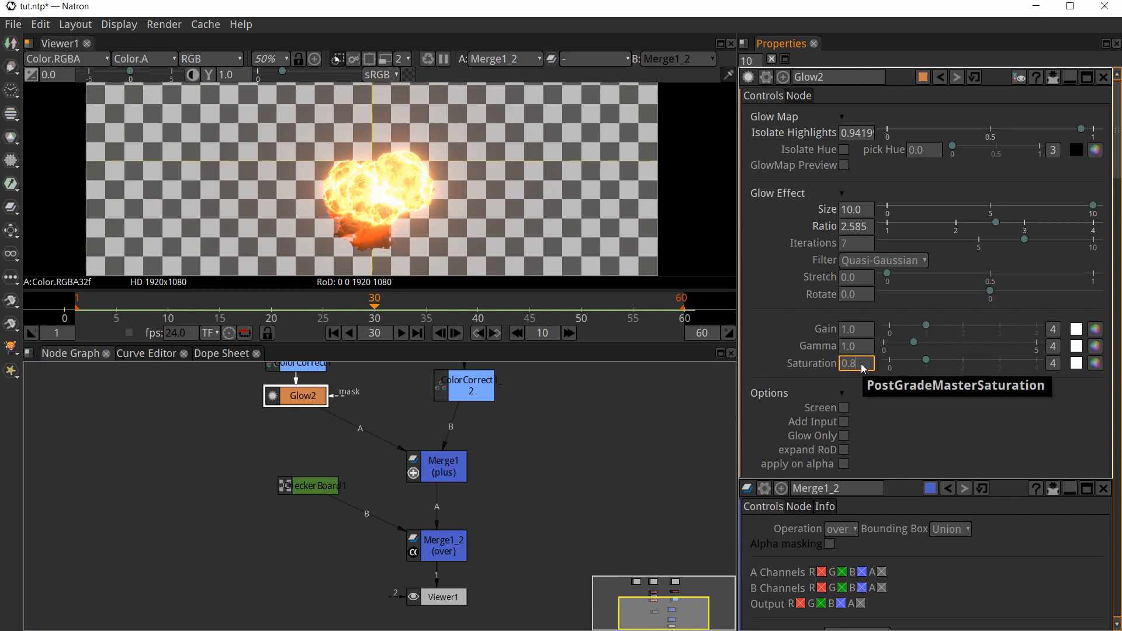
type("0.8")
key("Return")
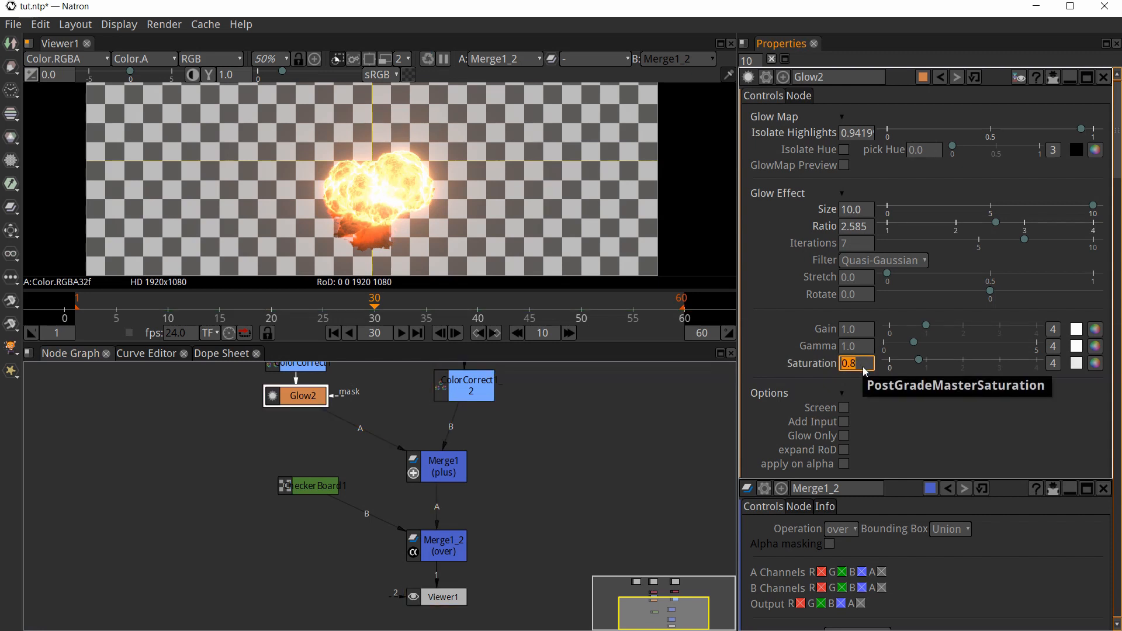
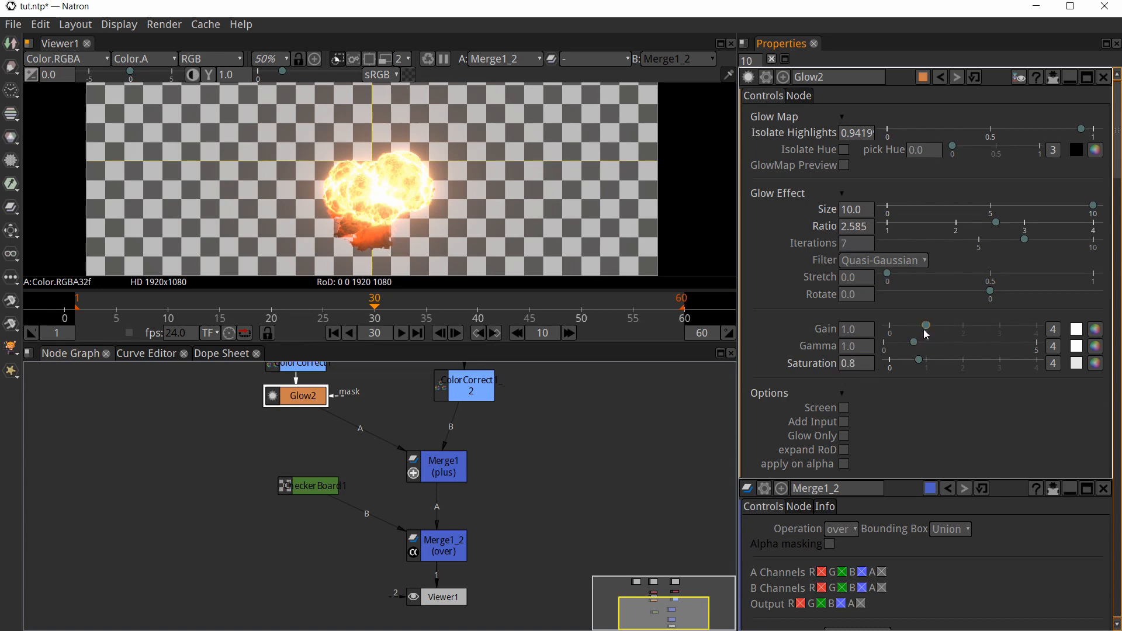
left_click_drag(927, 334, 905, 336)
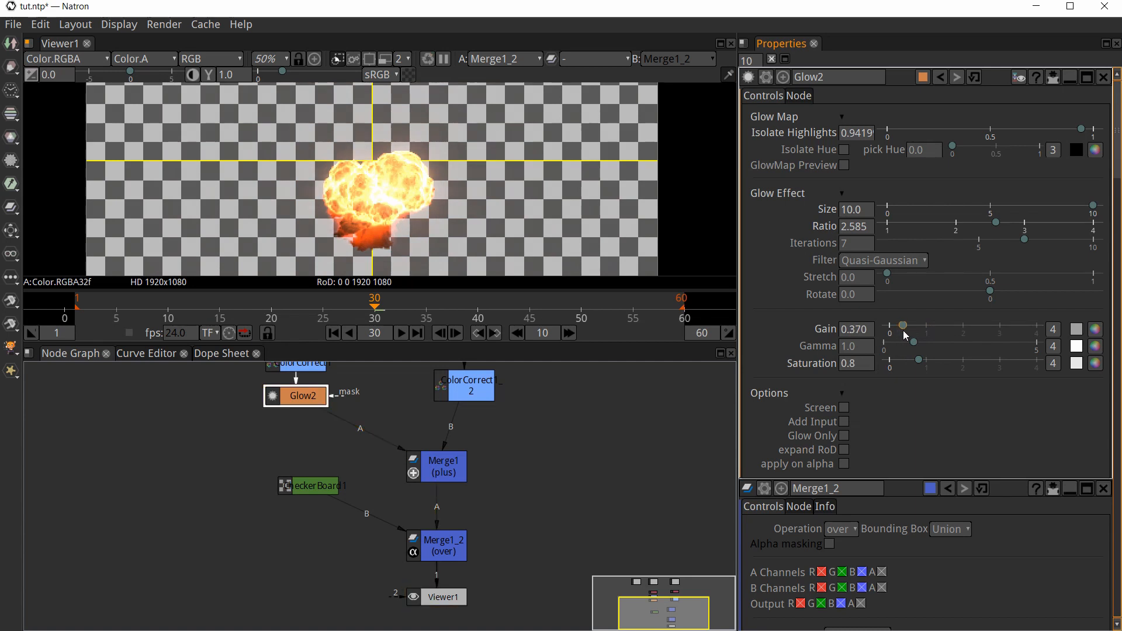
- Set Glow2's Gain to 0.5
left_click(854, 332)
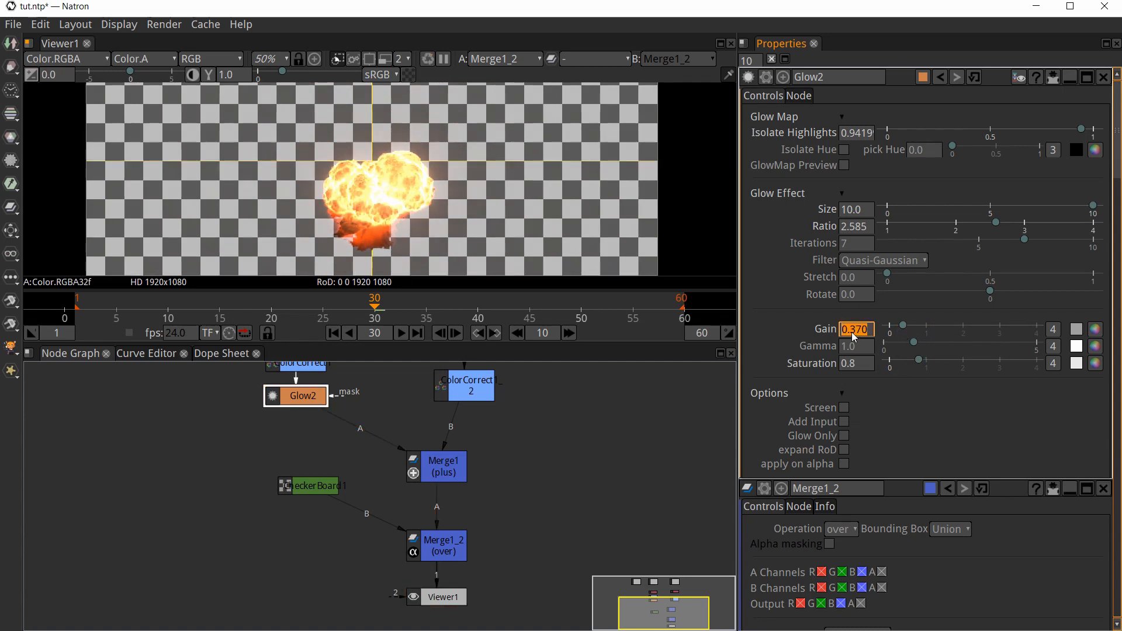
type("0.5")
key("Return")
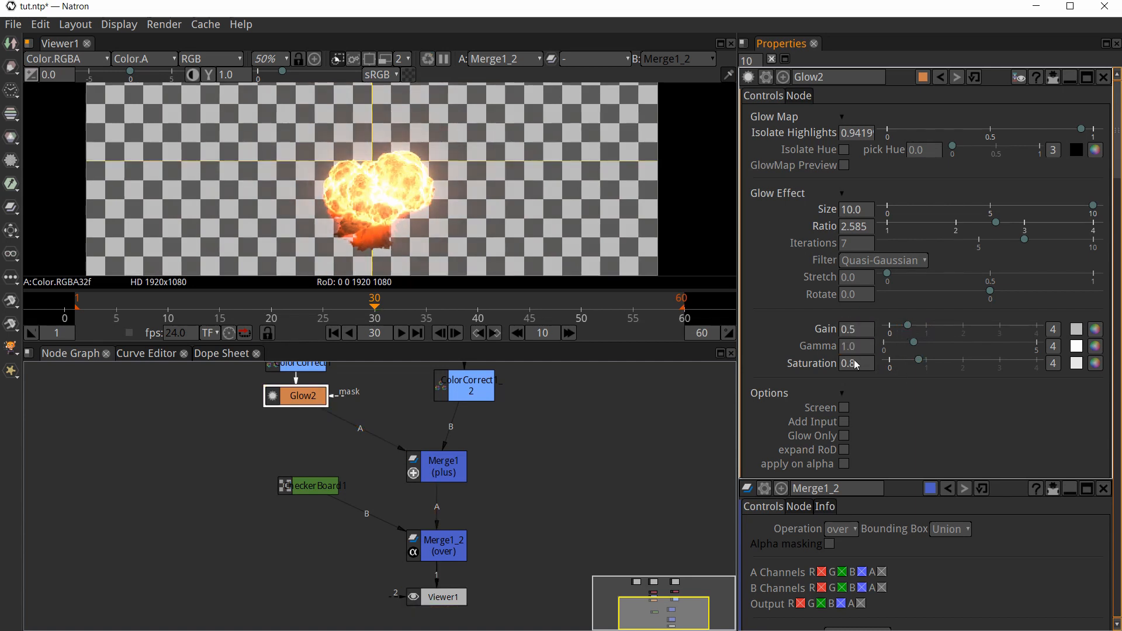
- Compare the composite under the viewer's Linear(None) and Rec.709 colour spaces and return the display to sRGB
middle_click_drag(538, 530, 530, 503)
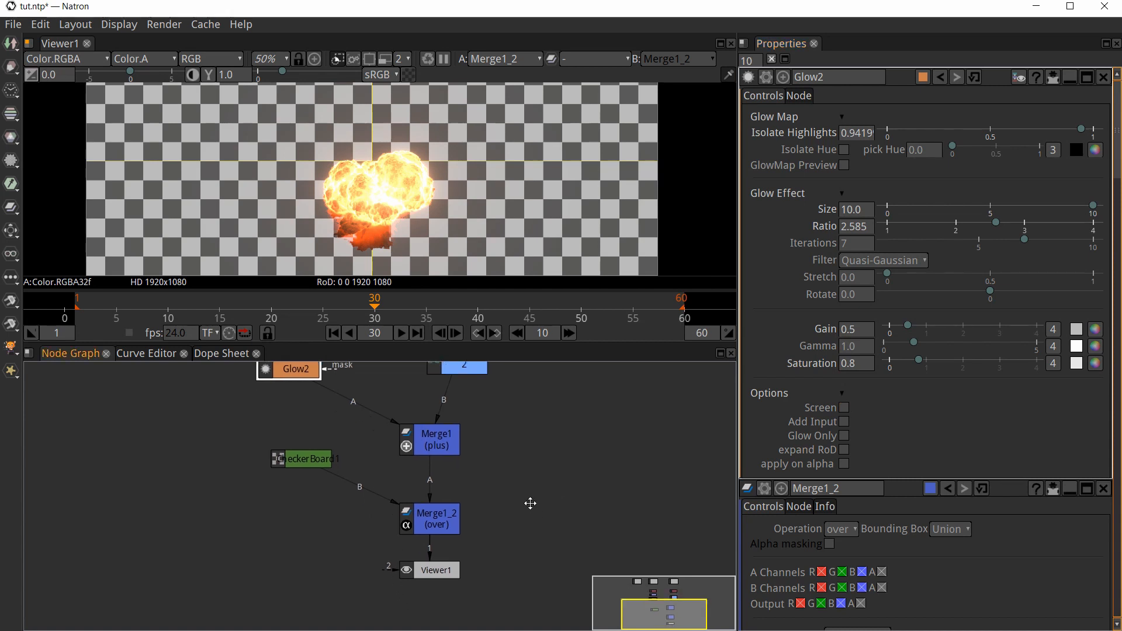
left_click(384, 76)
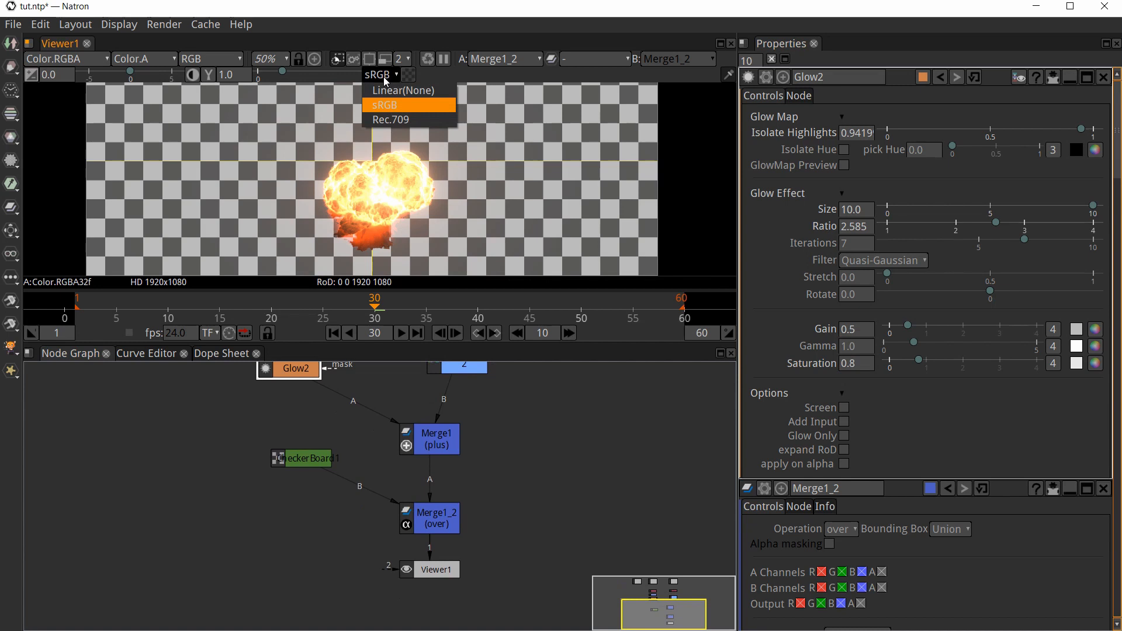
left_click(415, 91)
left_click(403, 75)
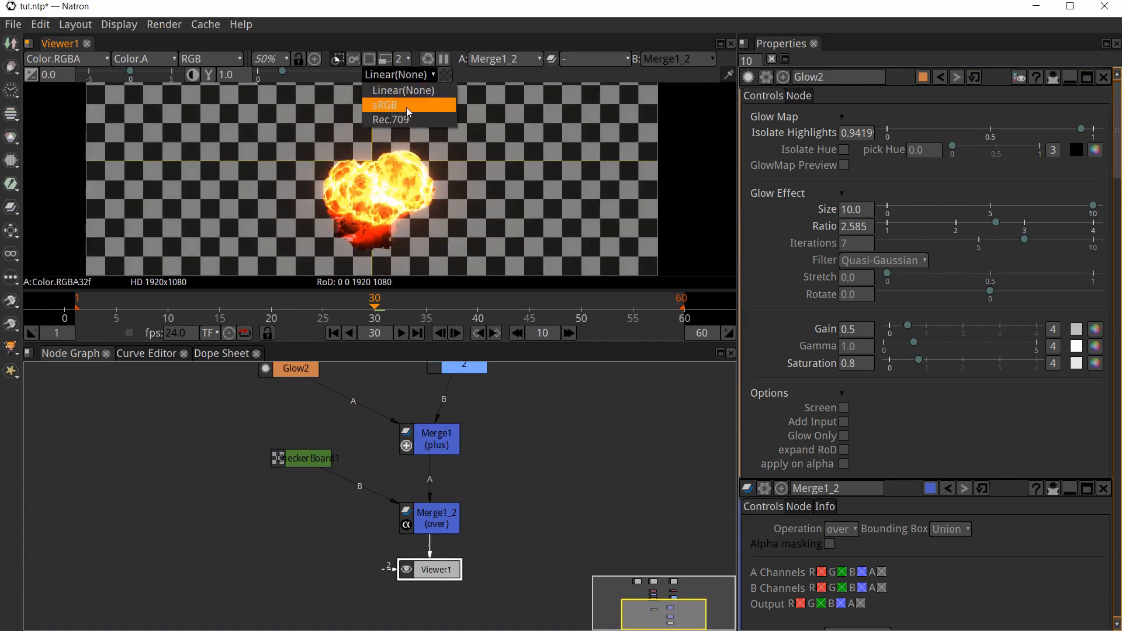
left_click(409, 108)
left_click(403, 75)
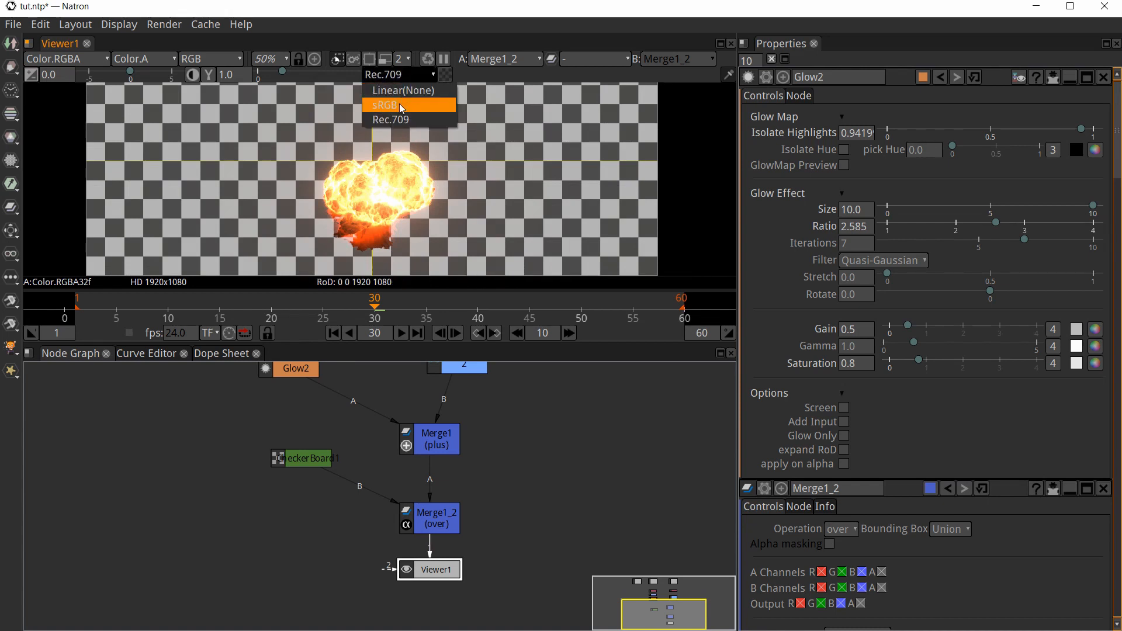
left_click(409, 99)
- Insert an OCIOColorSpace node between Merge1_2 and Viewer1, moving Viewer1 lower to space out the nodes
middle_click_drag(509, 495, 497, 461)
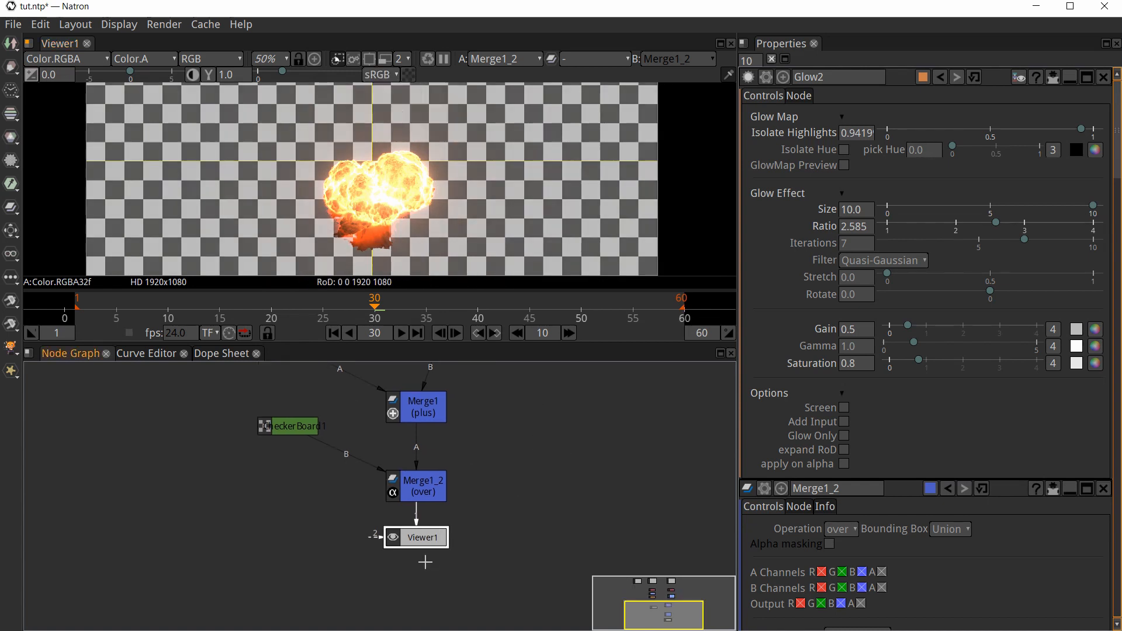
left_click_drag(425, 537, 425, 592)
left_click(421, 497)
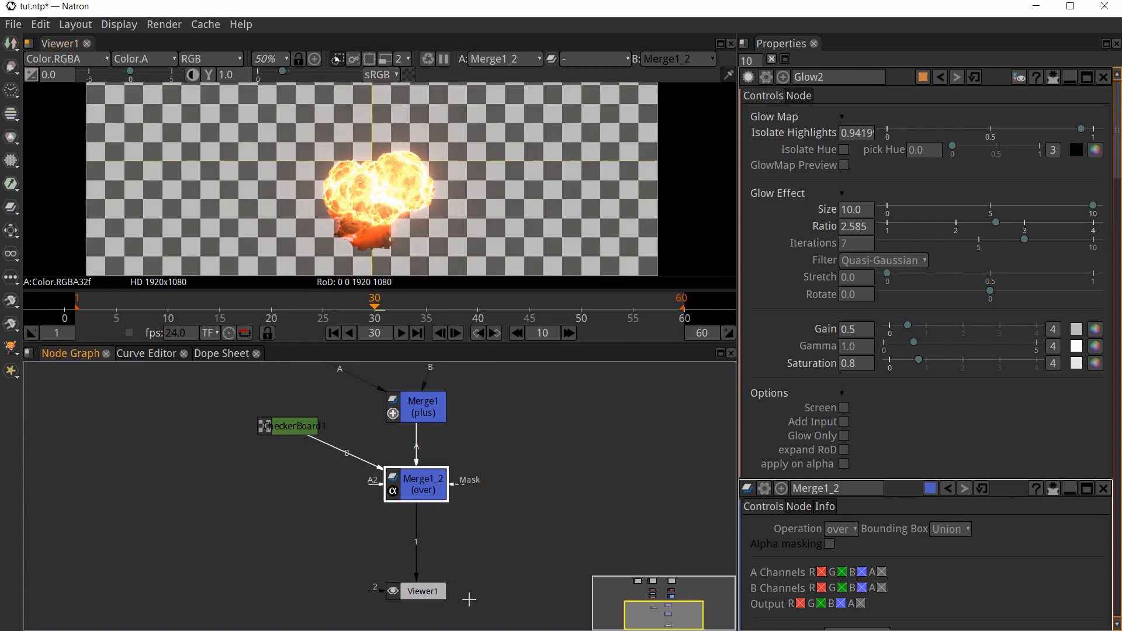
key("Tab")
type("colo")
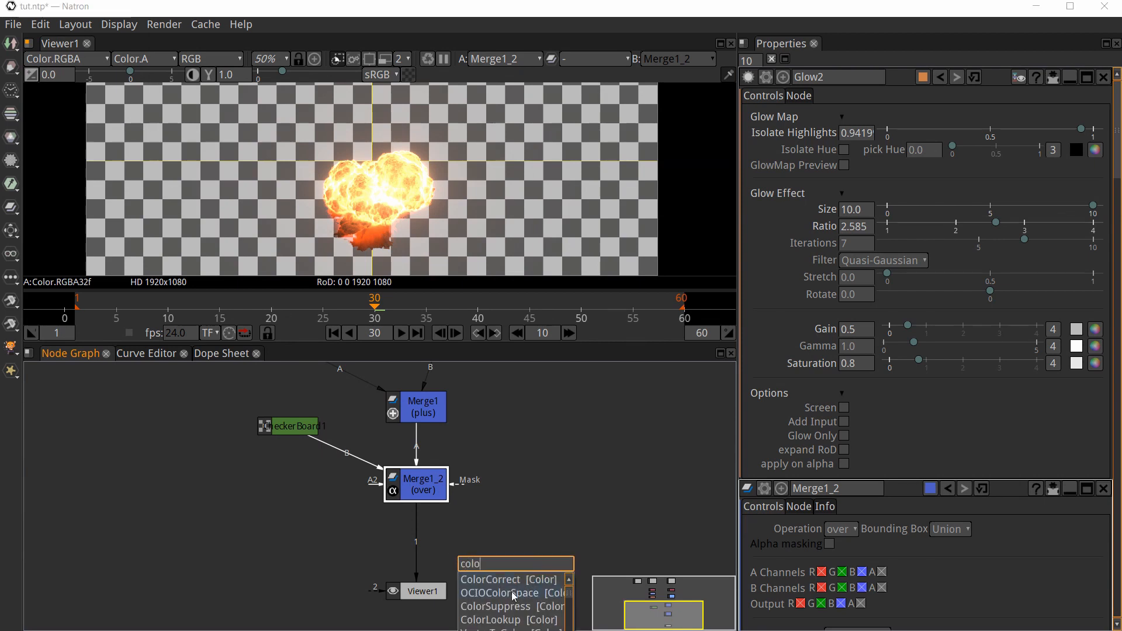
left_click(514, 596)
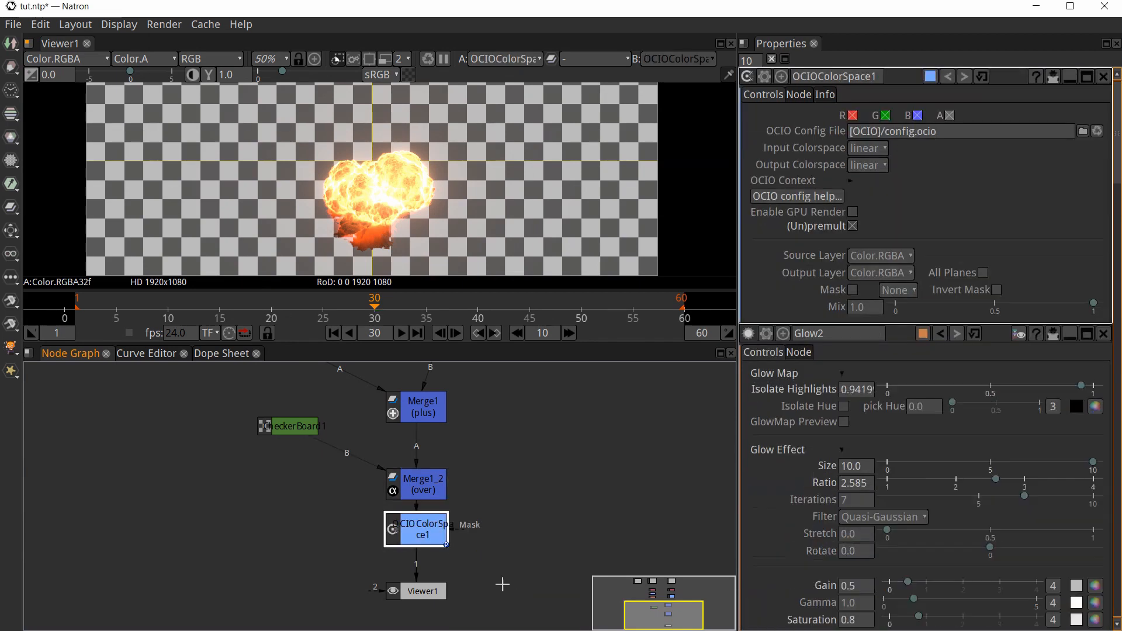
left_click_drag(433, 589, 431, 605)
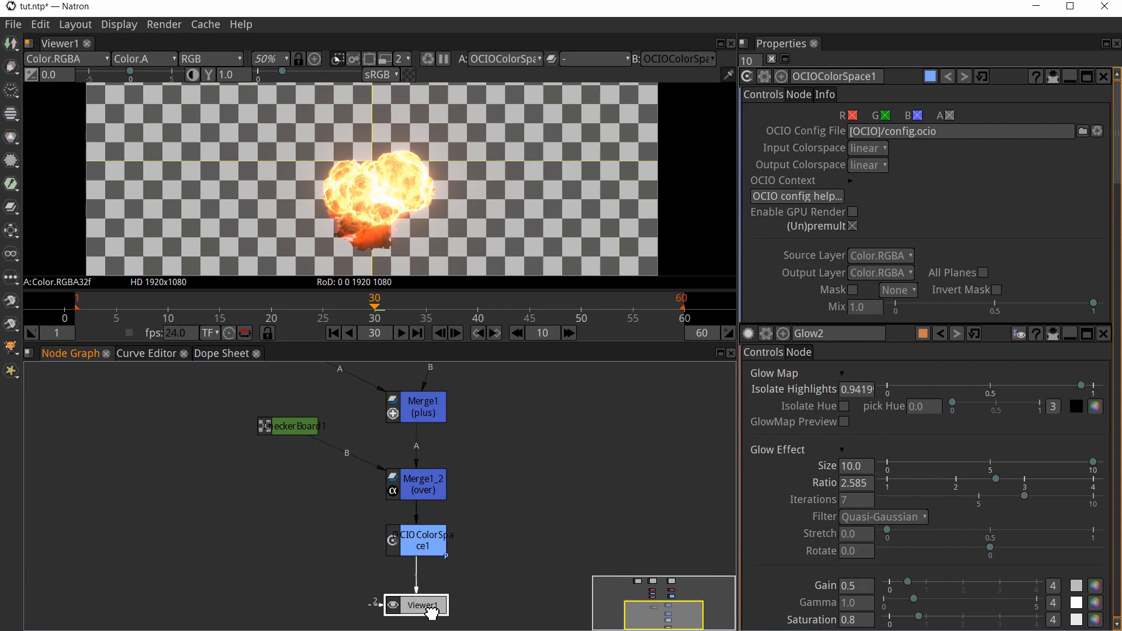
left_click_drag(426, 552, 428, 558)
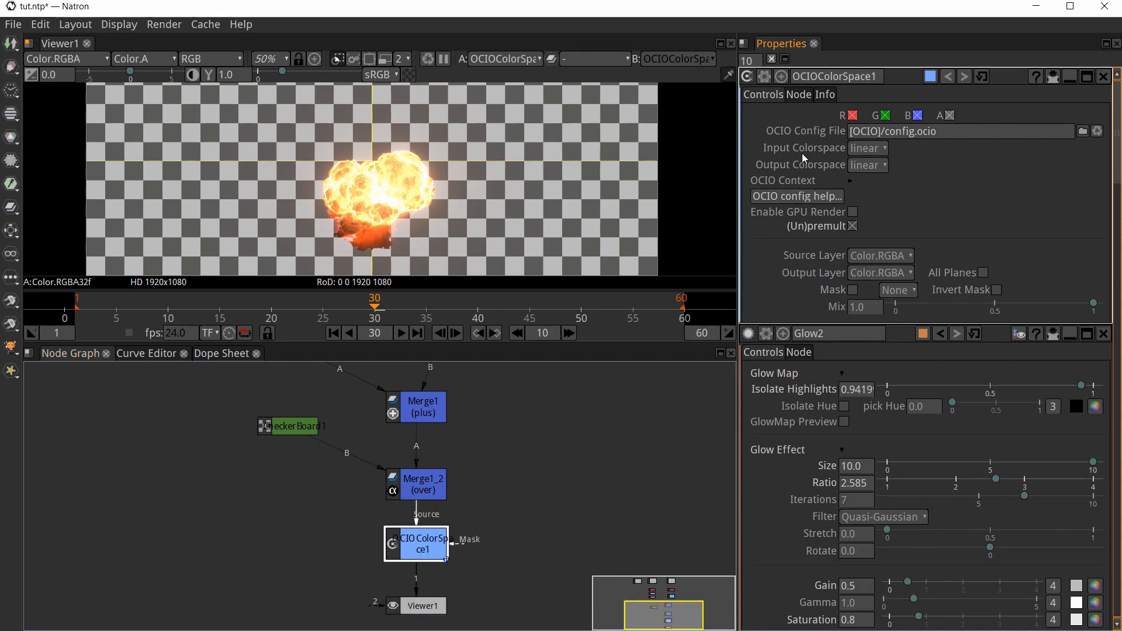
- Try sRGB and rec709 as OCIOColorSpace1's Output Colorspace and move to frame 25
left_click(867, 166)
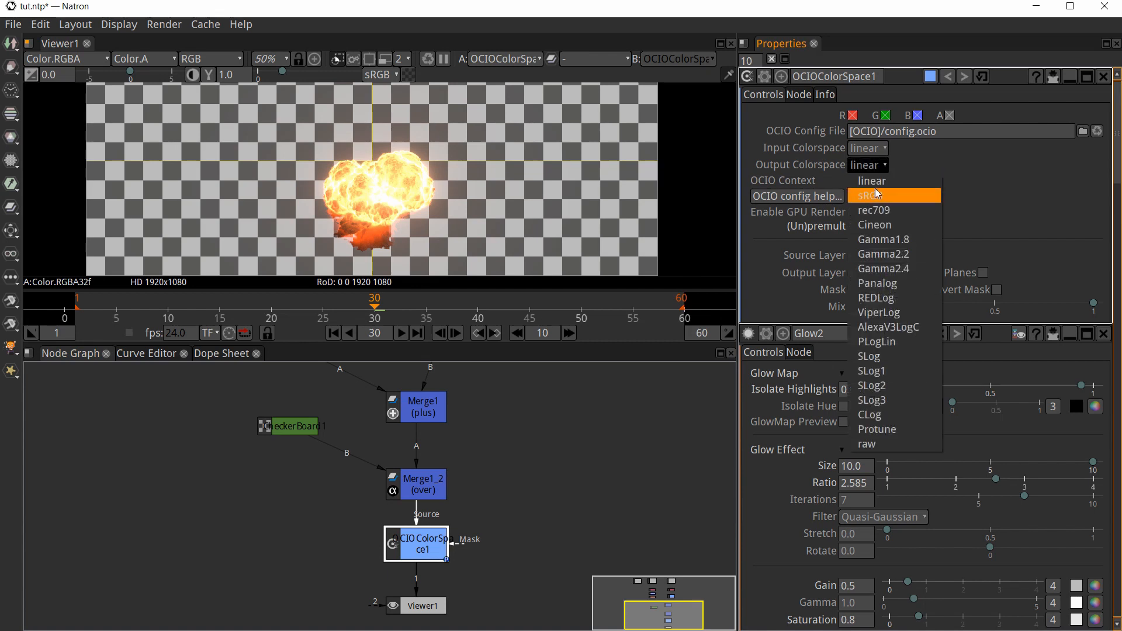
left_click(874, 196)
left_click(871, 169)
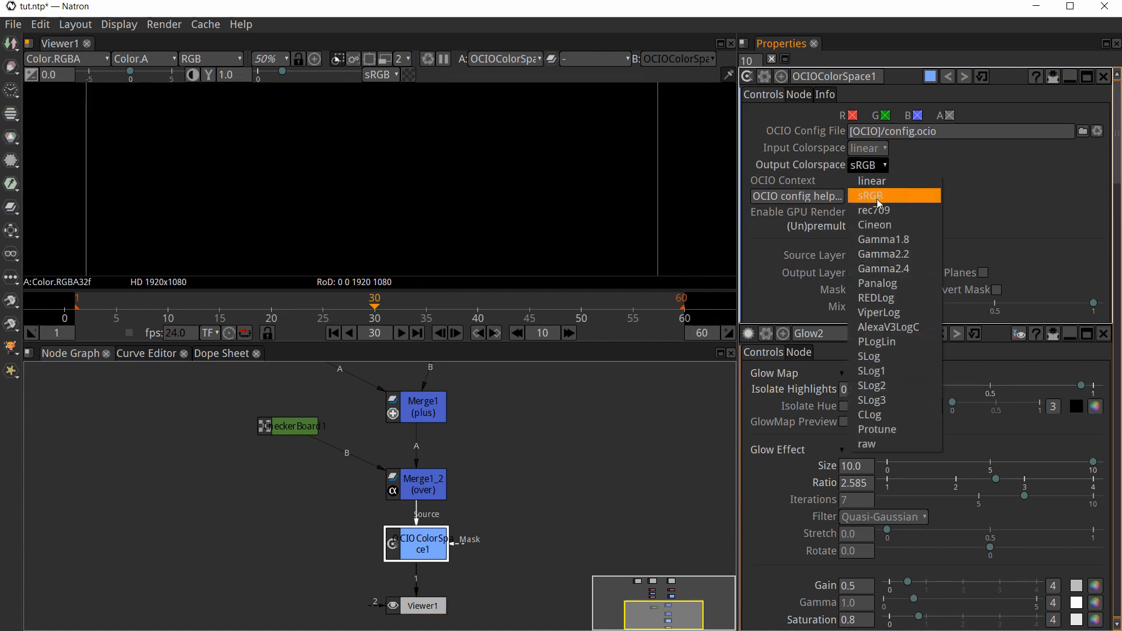
left_click(883, 210)
left_click(323, 310)
left_click(416, 605)
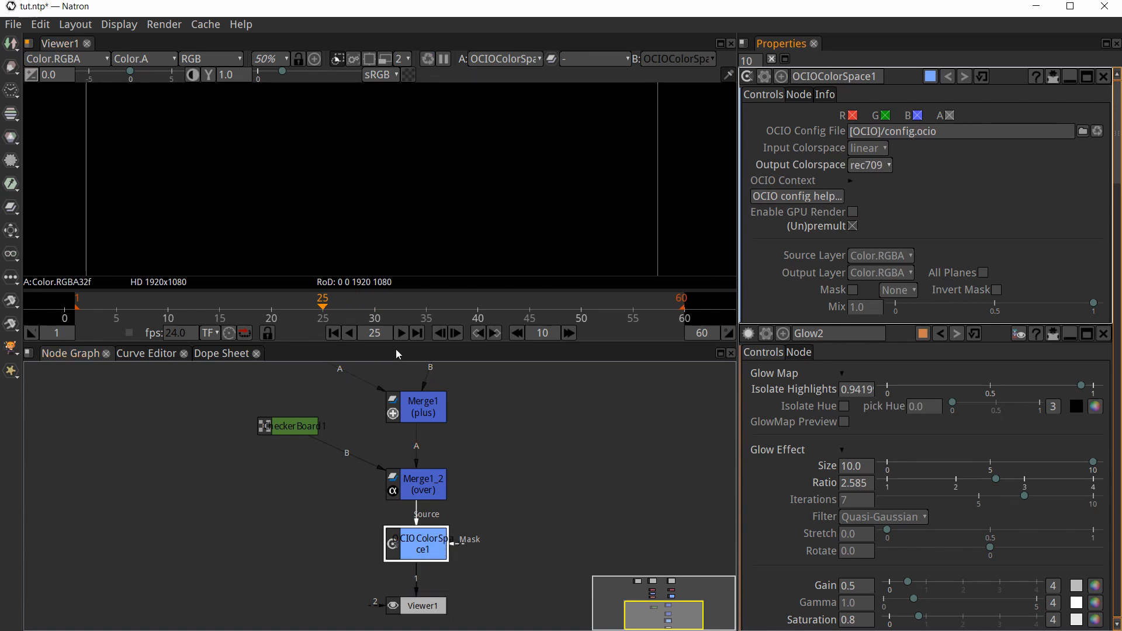
- Enable GPU rendering for OCIOColorSpace1, check the composite at frame 31, and delete that node
left_click_drag(387, 349, 387, 356)
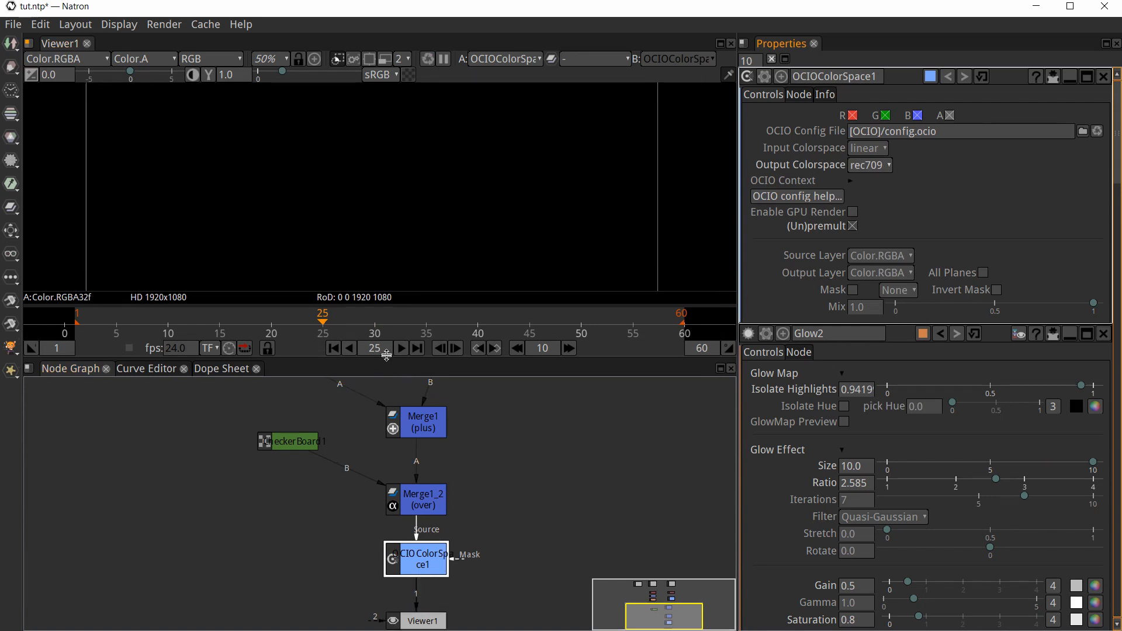
middle_click_drag(543, 453, 544, 430)
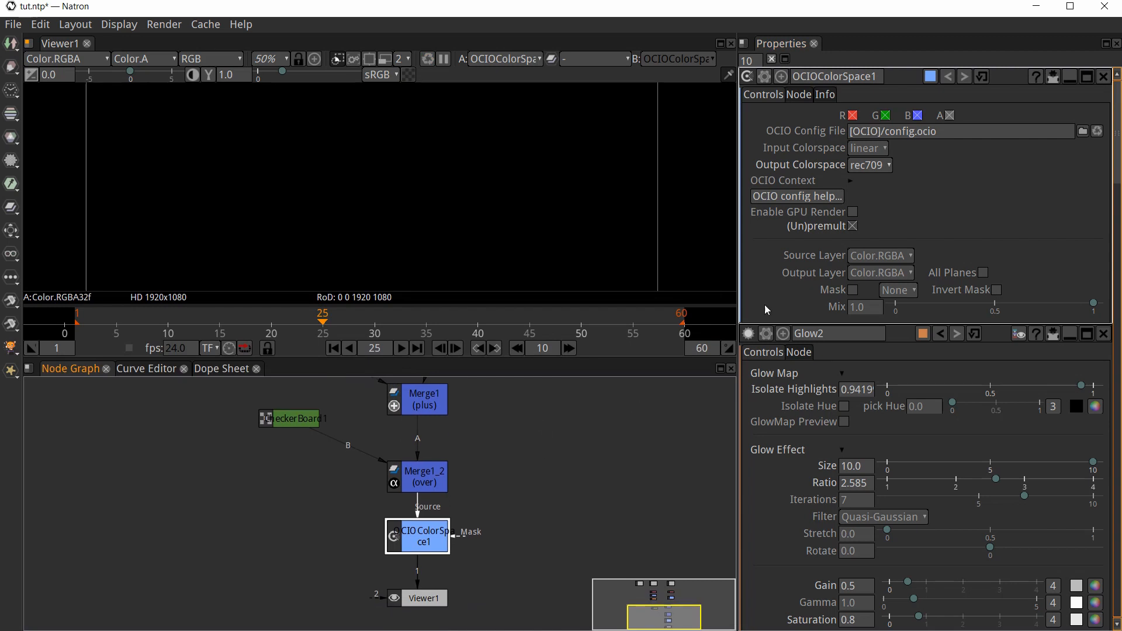
left_click(853, 213)
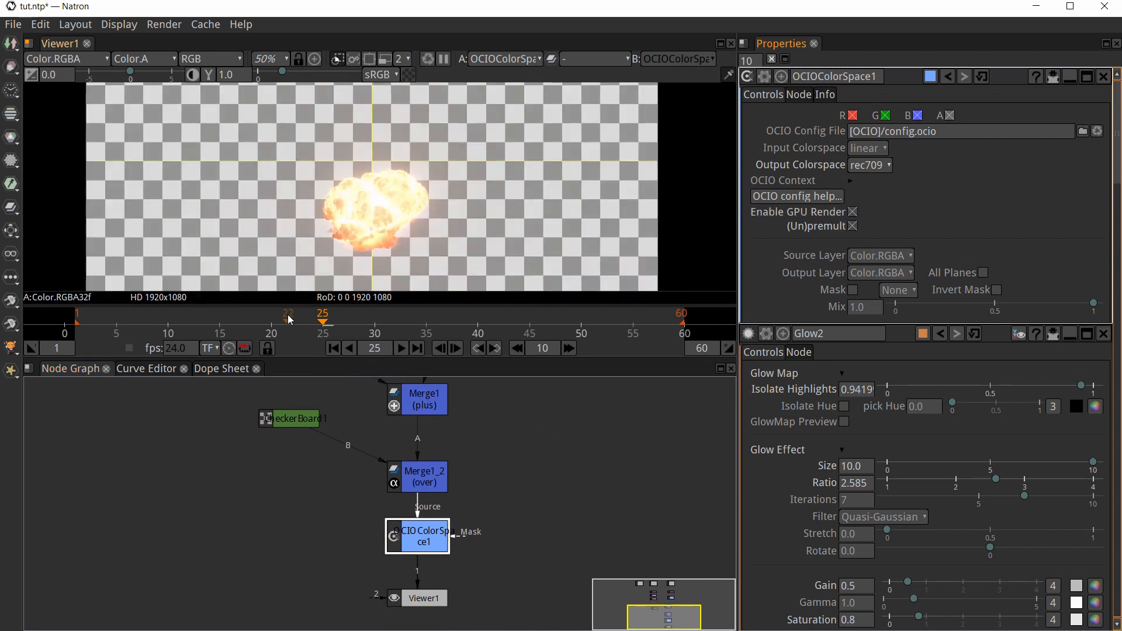
left_click(385, 323)
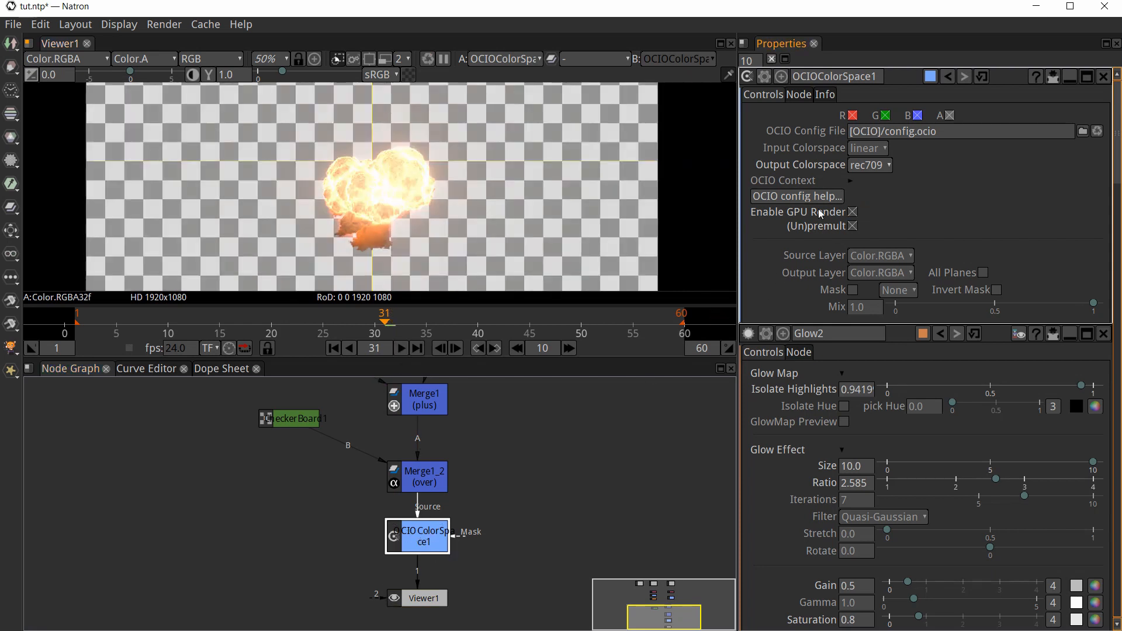
left_click(432, 540)
key("Delete")
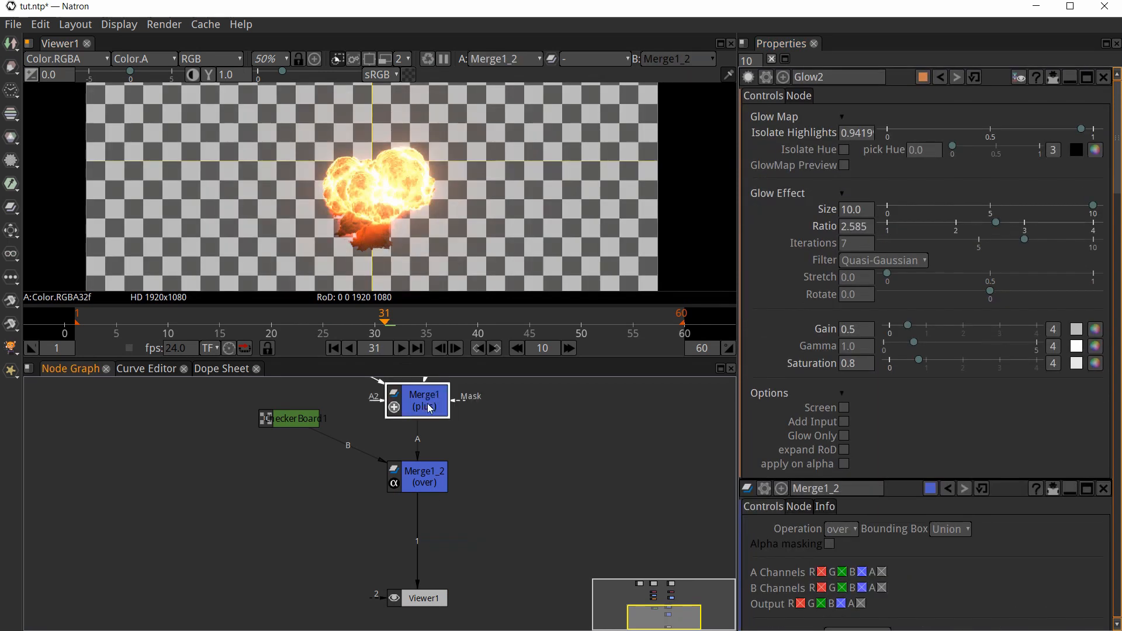
- Insert a new OCIOColorSpace node between Merge1 and Merge1_2 and space the nodes apart
key("Tab")
type("oci")
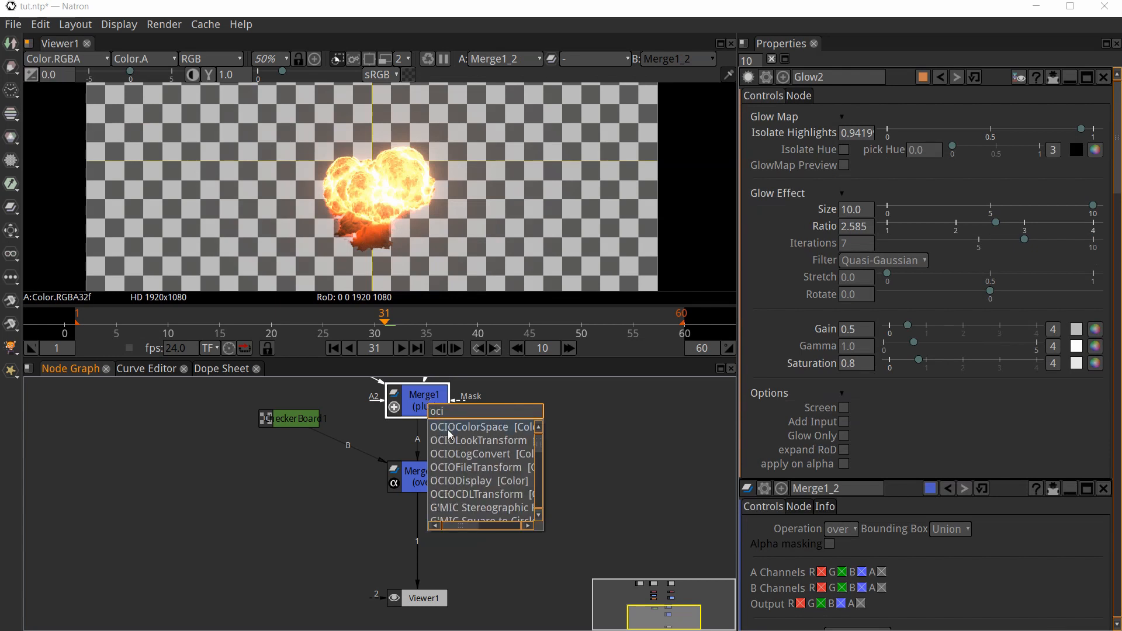
left_click(450, 433)
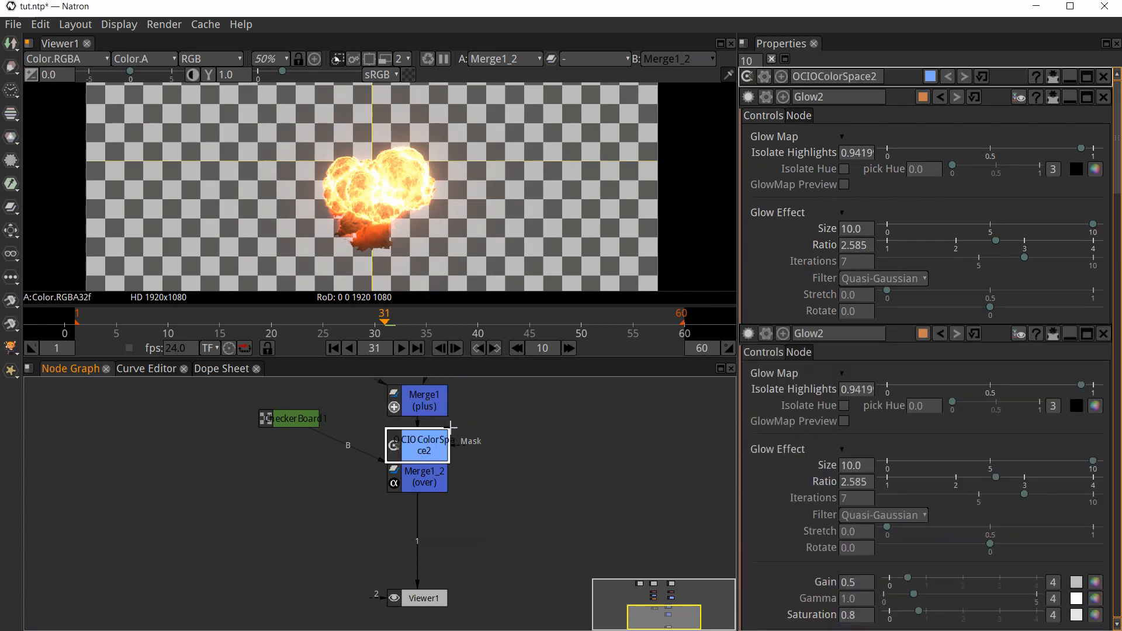
left_click_drag(447, 480, 447, 514)
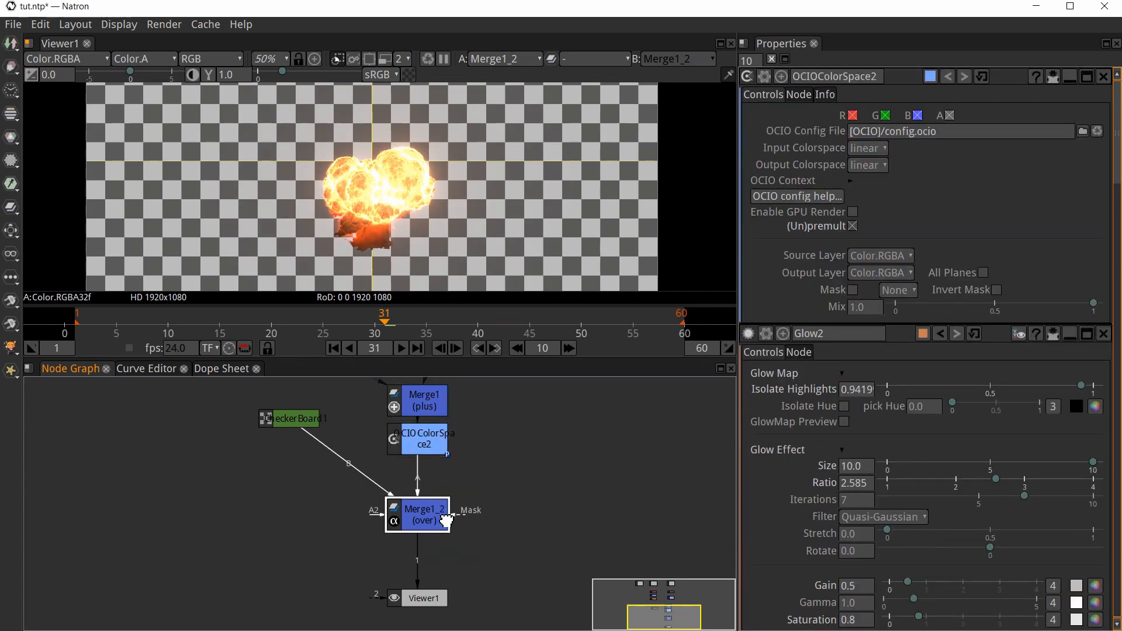
left_click_drag(427, 444, 428, 464)
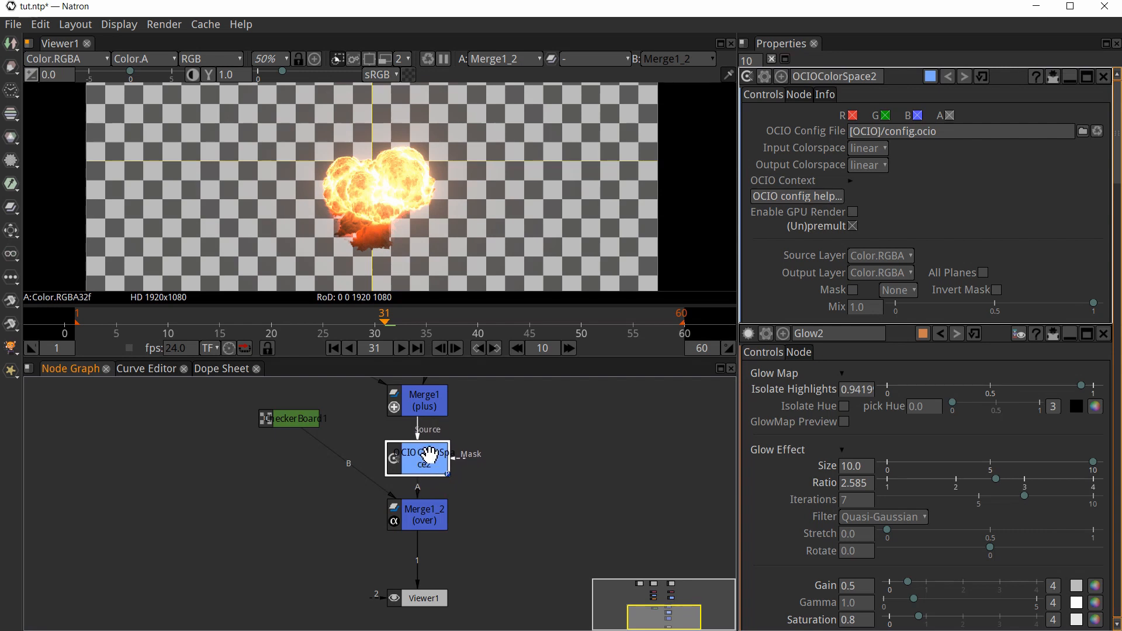
- Set OCIOColorSpace2's Output Colorspace to rec709 and enable GPU rendering
left_click(870, 165)
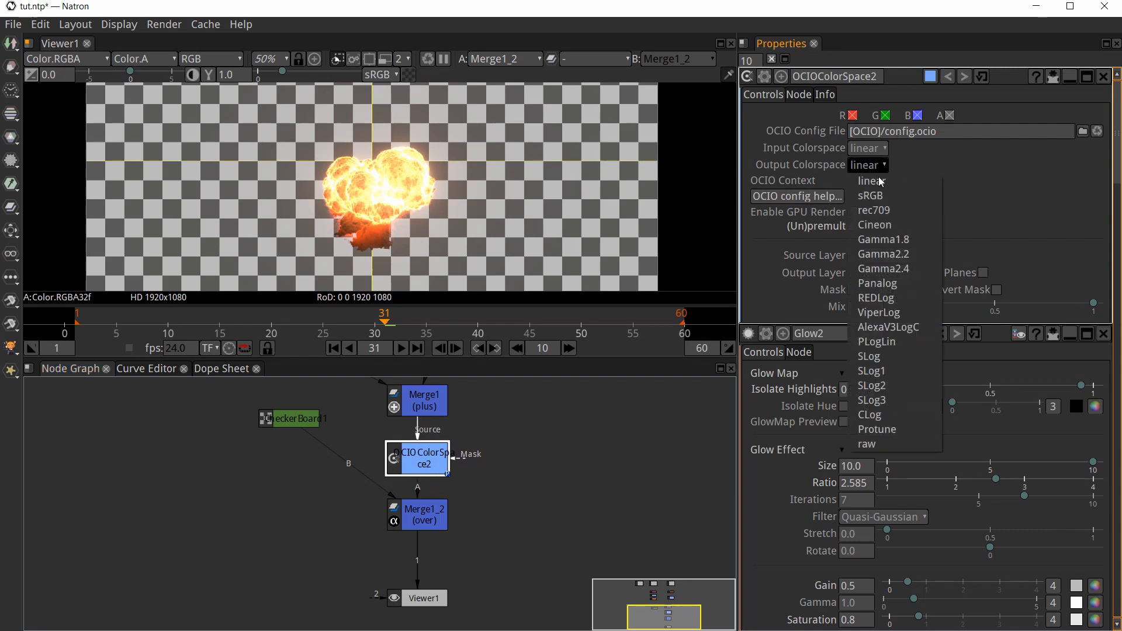
left_click(888, 208)
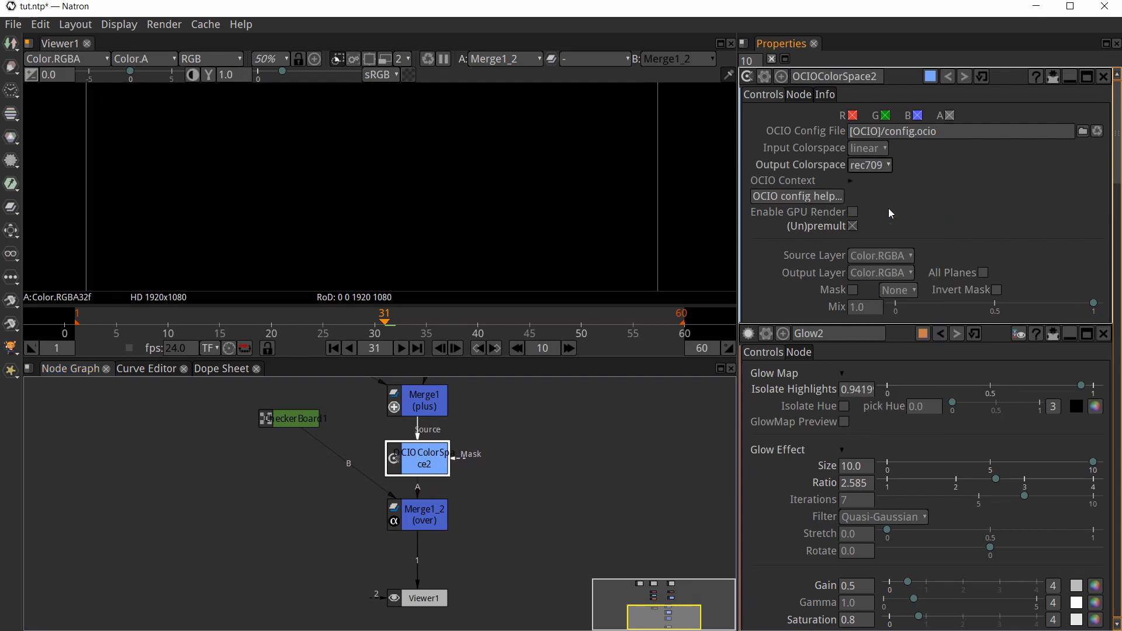
left_click(852, 212)
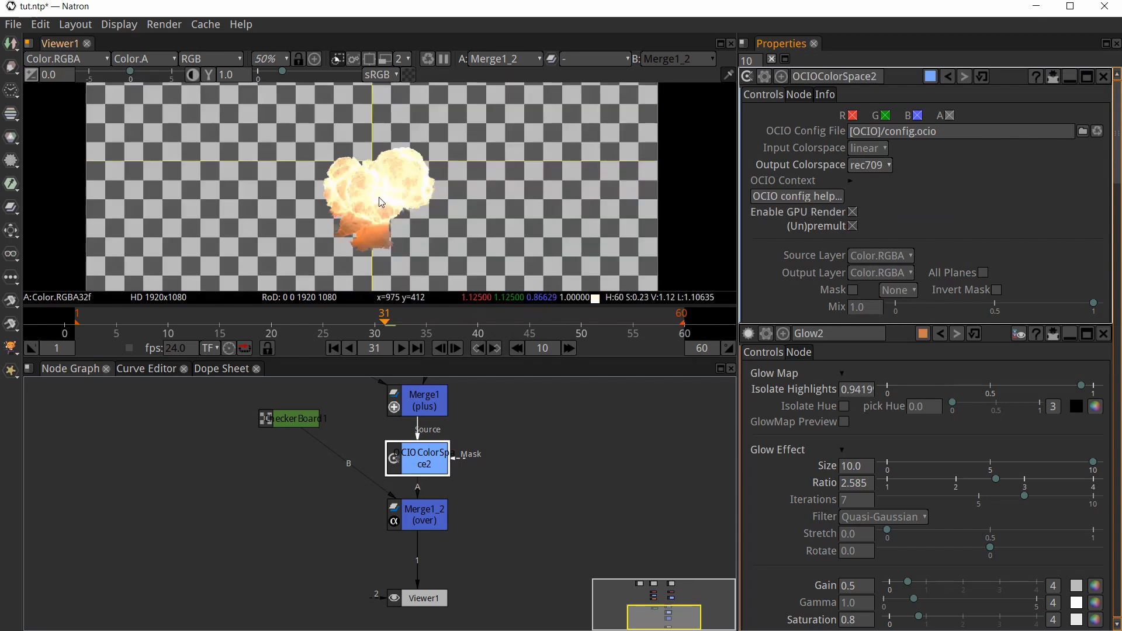
- Turn off (Un)premult on OCIOColorSpace2, checking the composite at frames 26 and 29
left_click(332, 329)
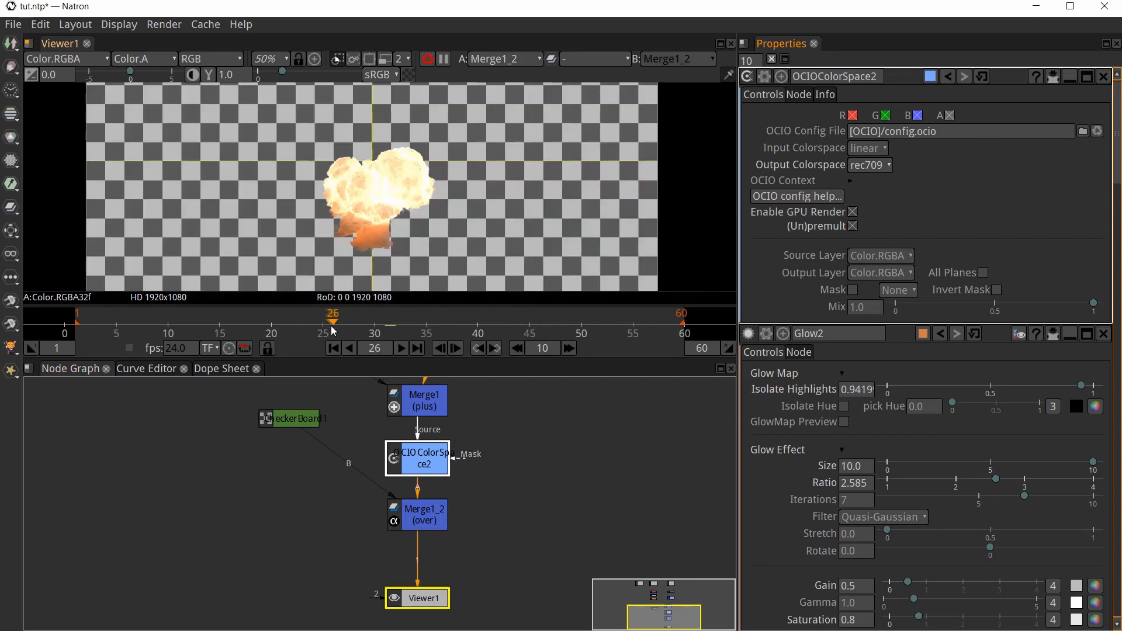
left_click(855, 228)
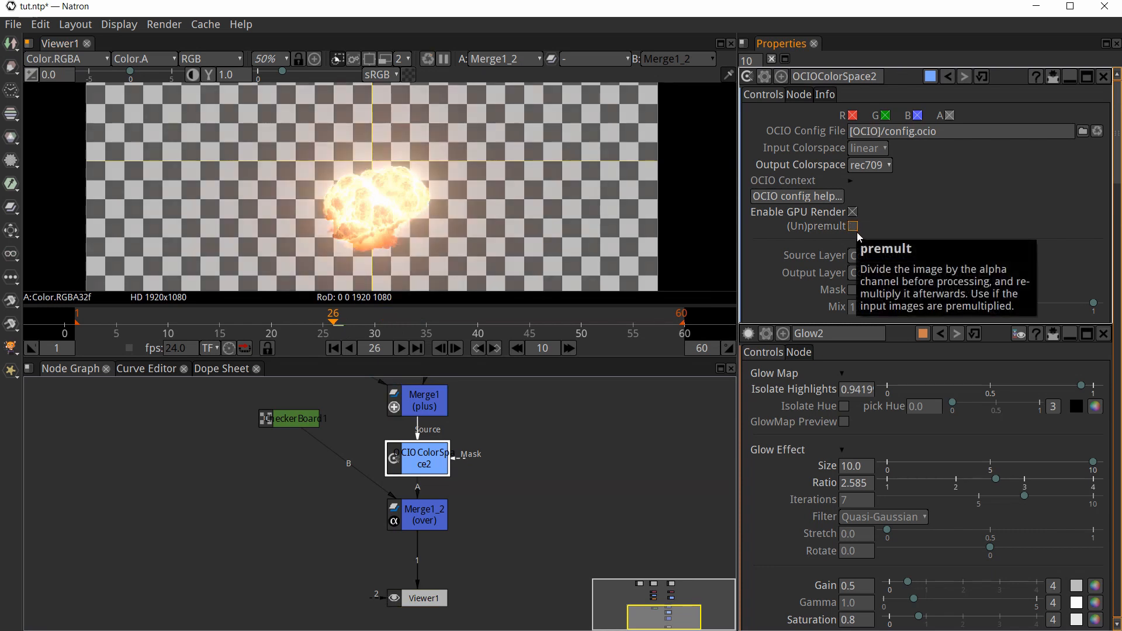
left_click(372, 327)
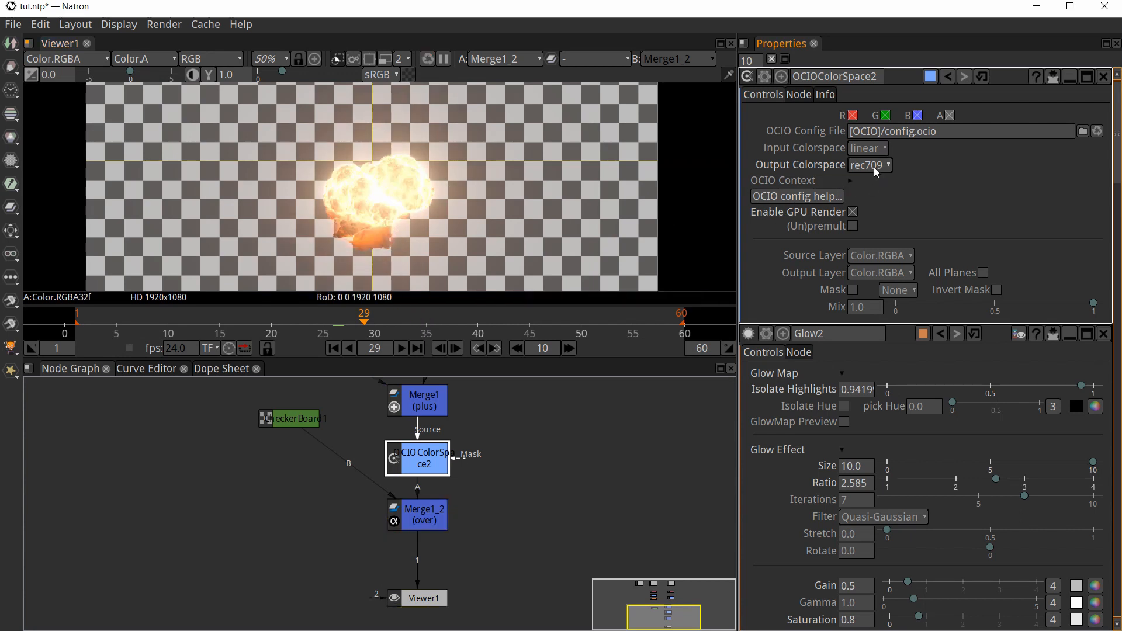
- Compare sRGB and rec709 as OCIOColorSpace2's Output Colorspace, and set it to linear
left_click(869, 169)
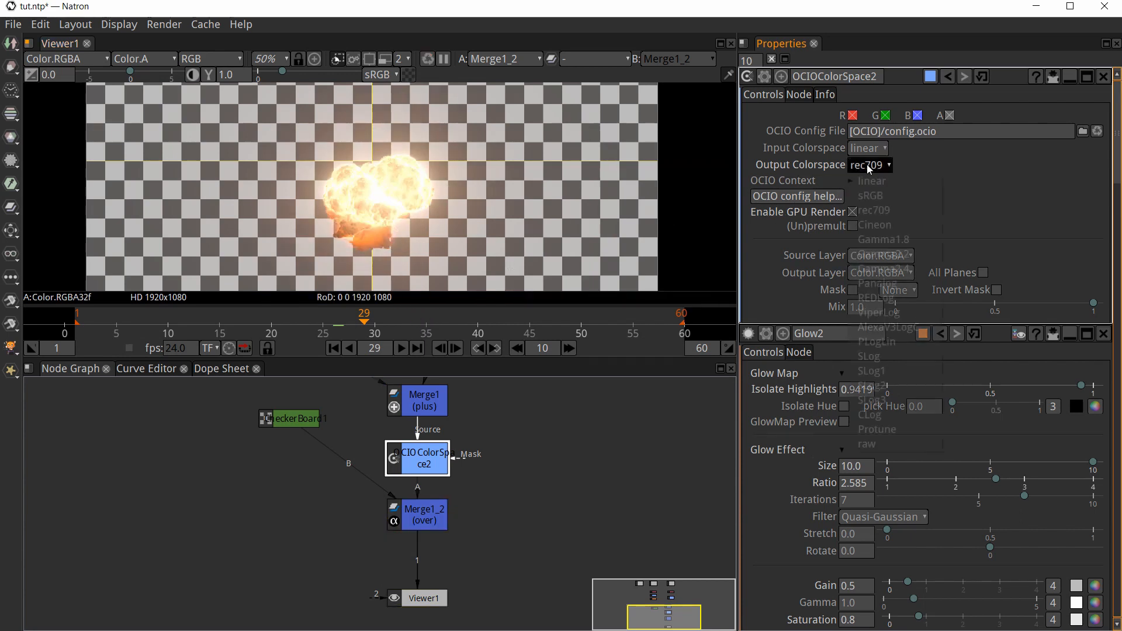
left_click(878, 195)
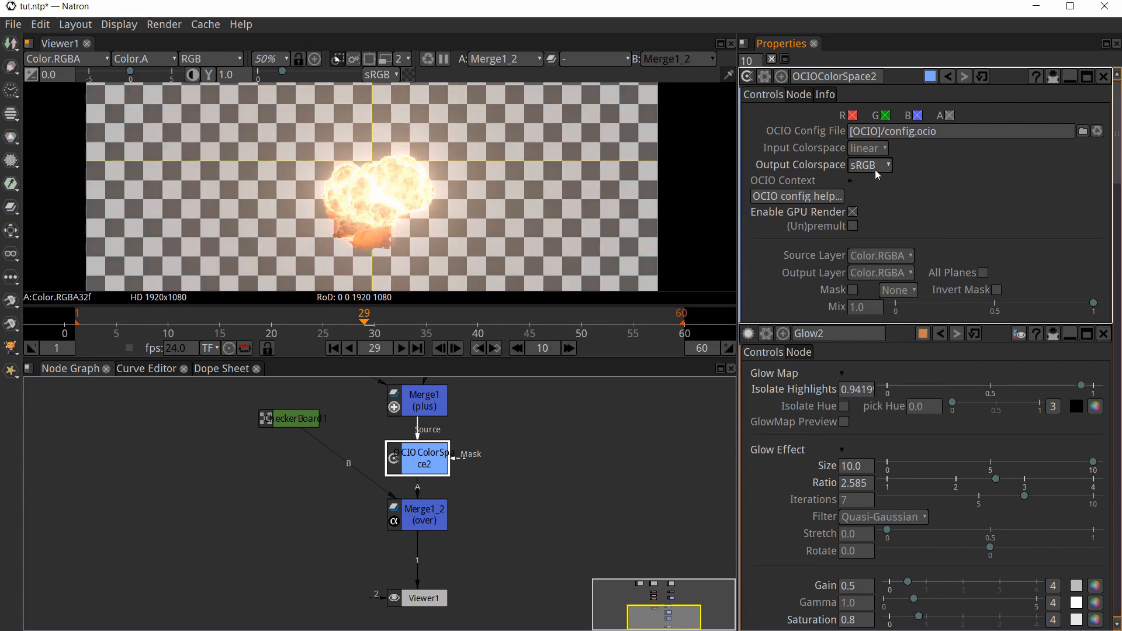
left_click(875, 169)
left_click(881, 209)
left_click(871, 170)
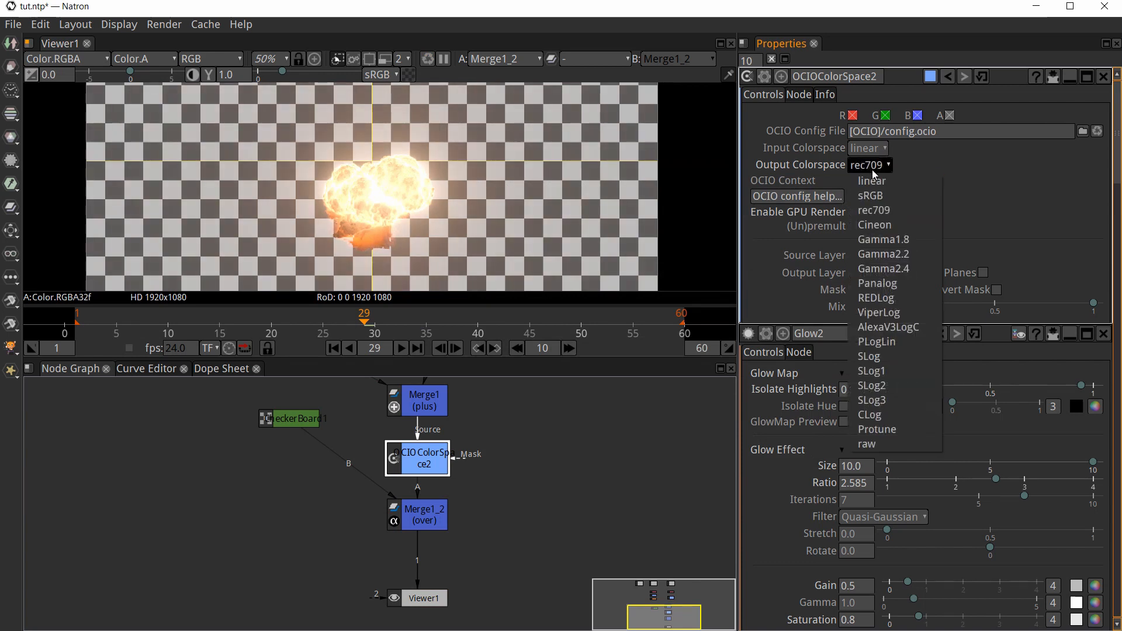
left_click(875, 180)
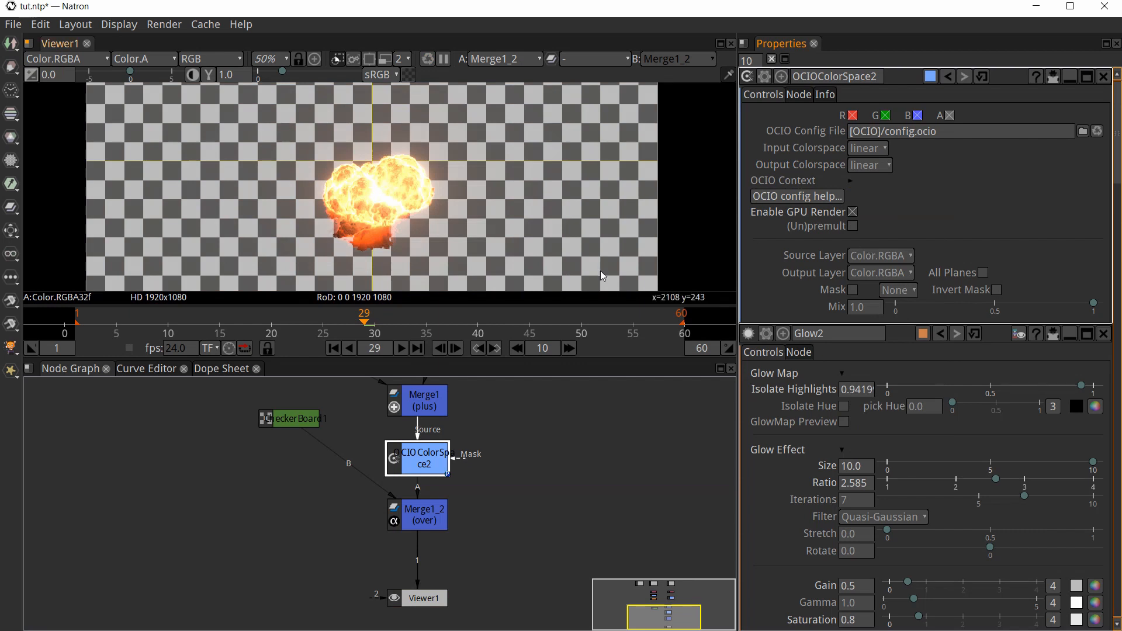
middle_click_drag(551, 534, 534, 521)
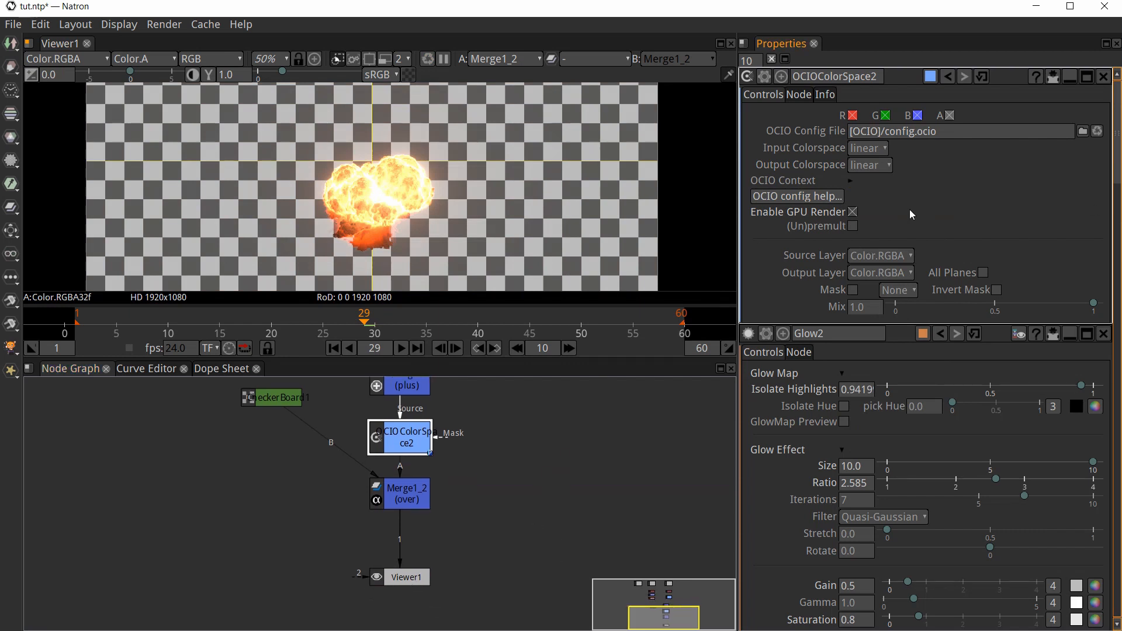
- Add a Write node to the output of Merge1_2
left_click(551, 521)
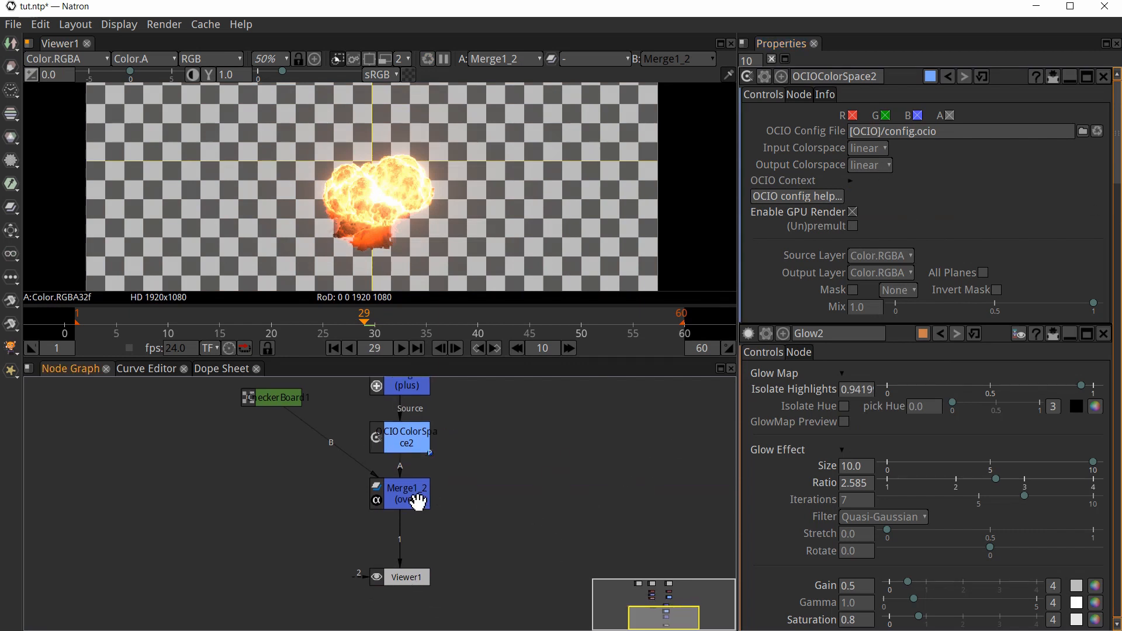
left_click(416, 497)
key("Tab")
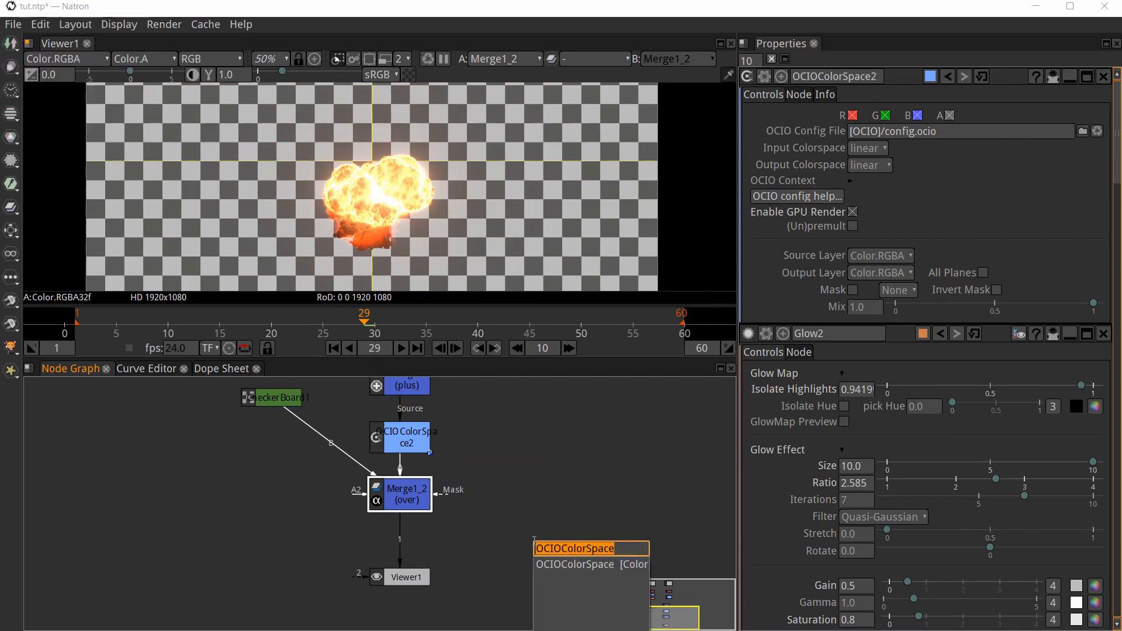
type("wri")
left_click(563, 563)
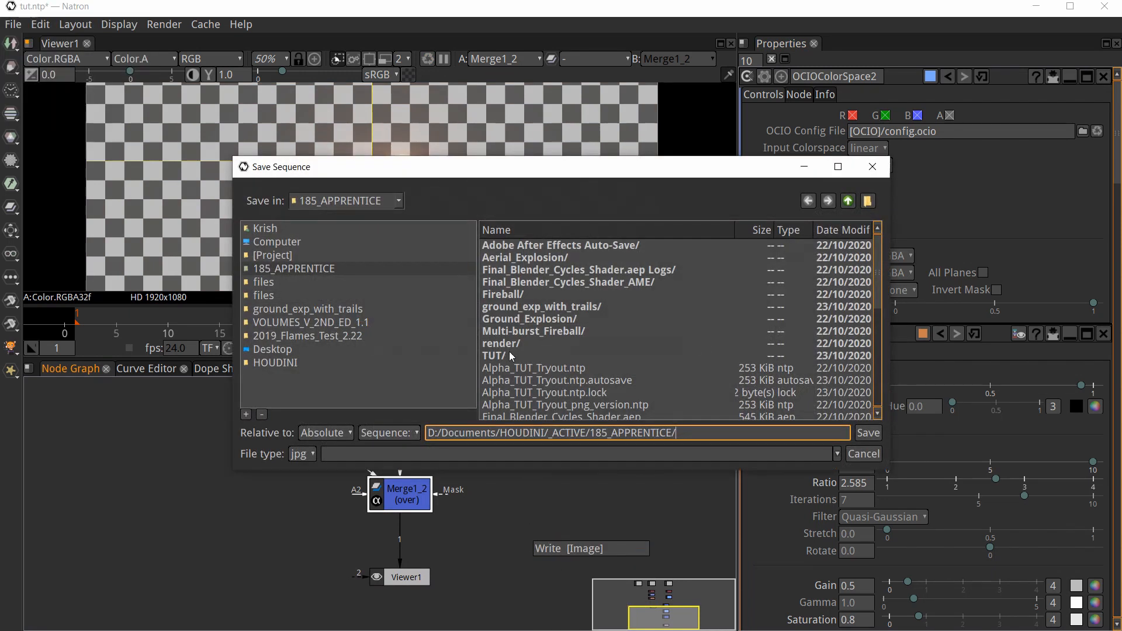
- Save the Write node's output as tut_with_a in jpg format in the TUT folder and shift the node slightly away from Merge1_2
double_click(507, 354)
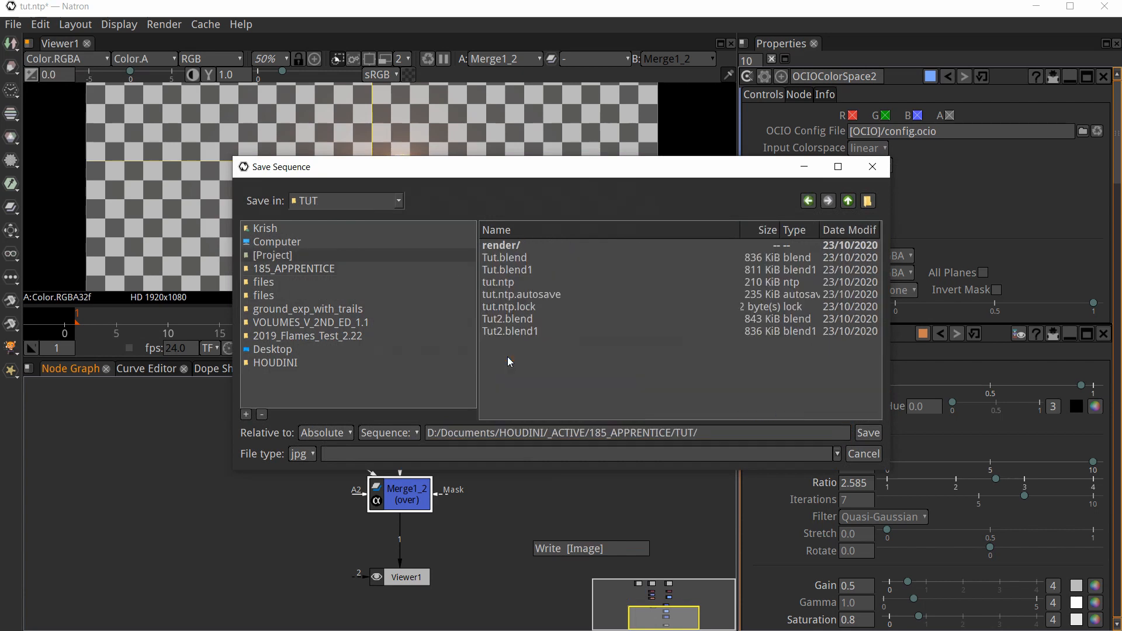
left_click(727, 436)
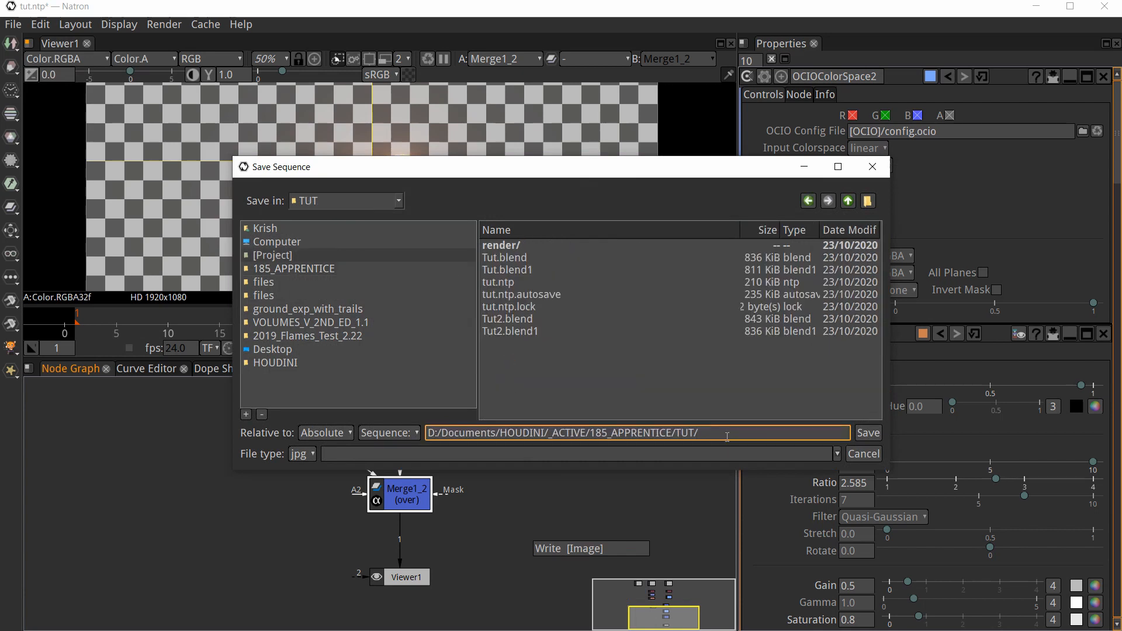
type("tut_with_a")
left_click(856, 435)
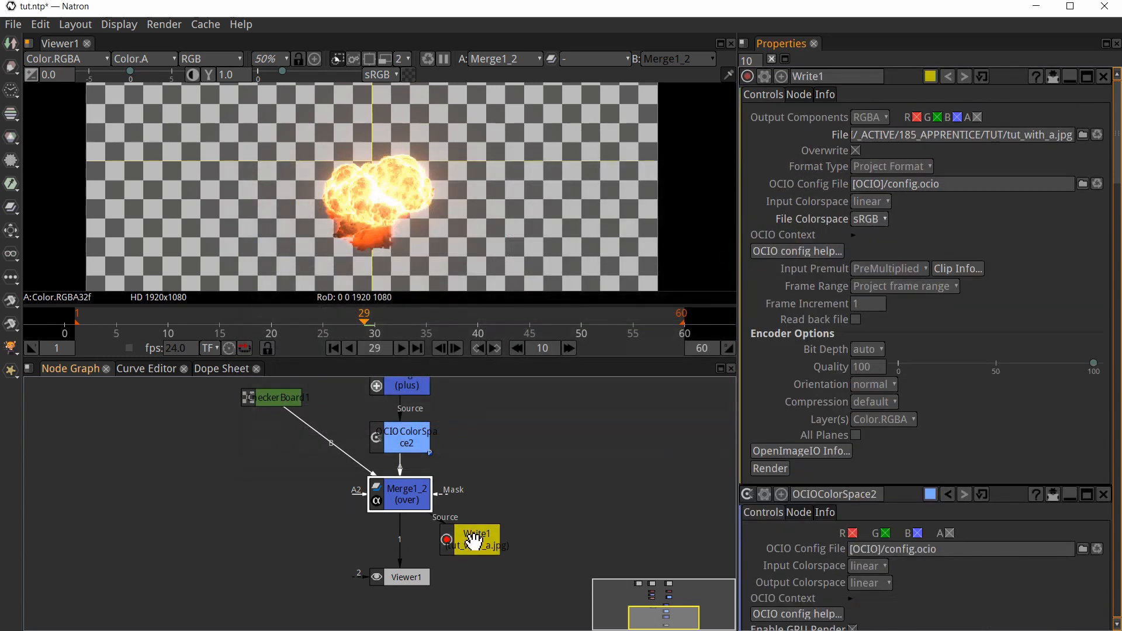
left_click_drag(475, 540, 489, 541)
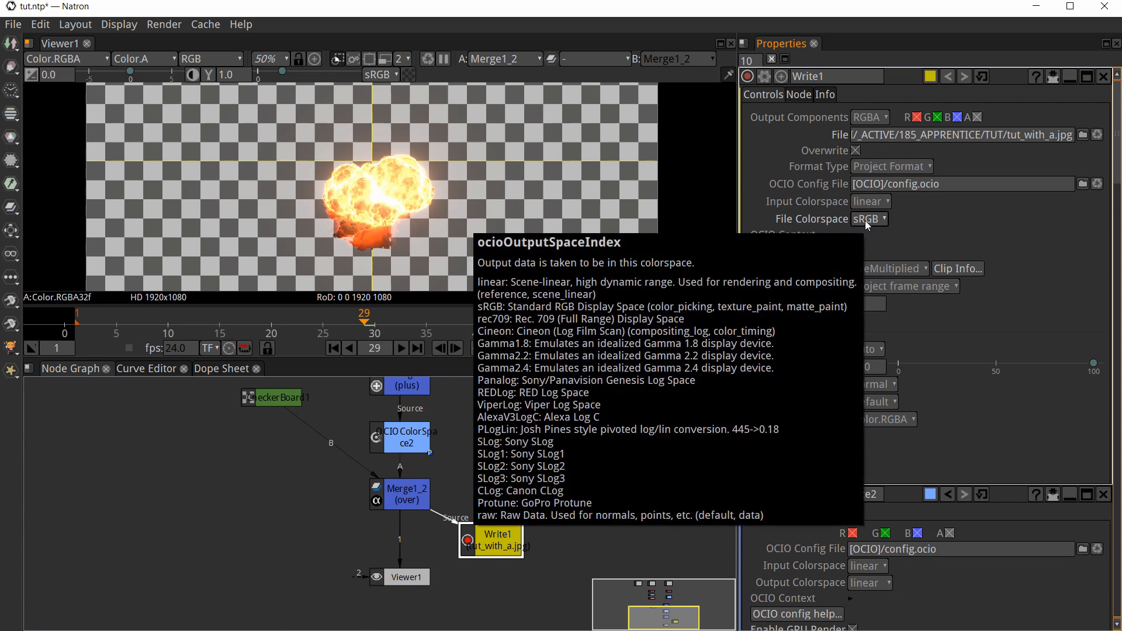
- Set OCIOColorSpace2's Output Colorspace to rec709
left_click(397, 496)
left_click(412, 450)
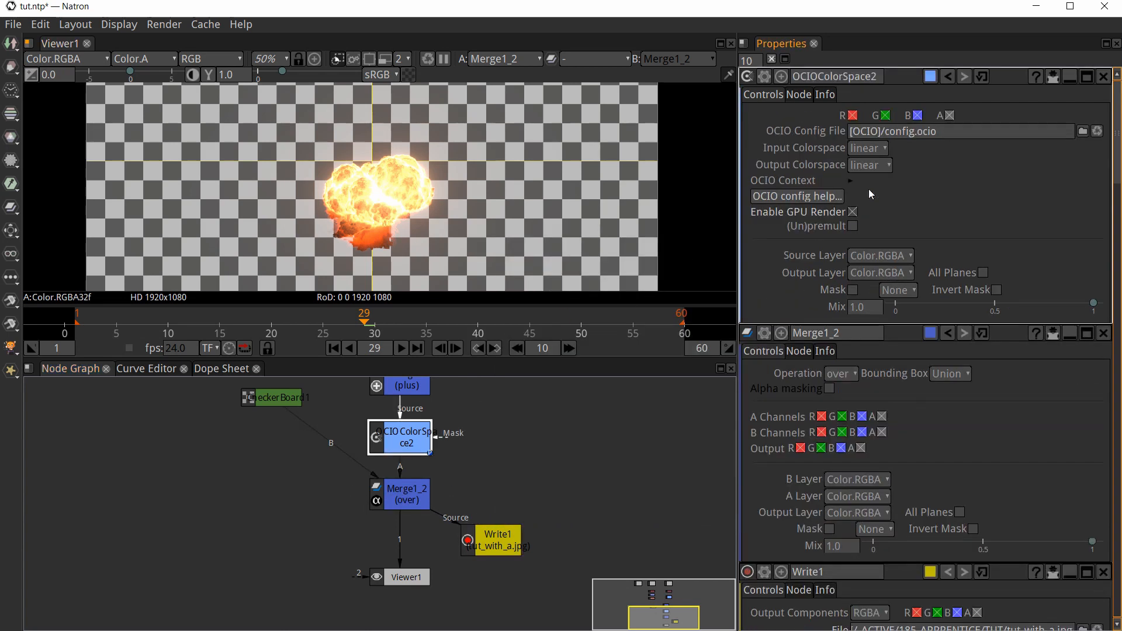
left_click(860, 170)
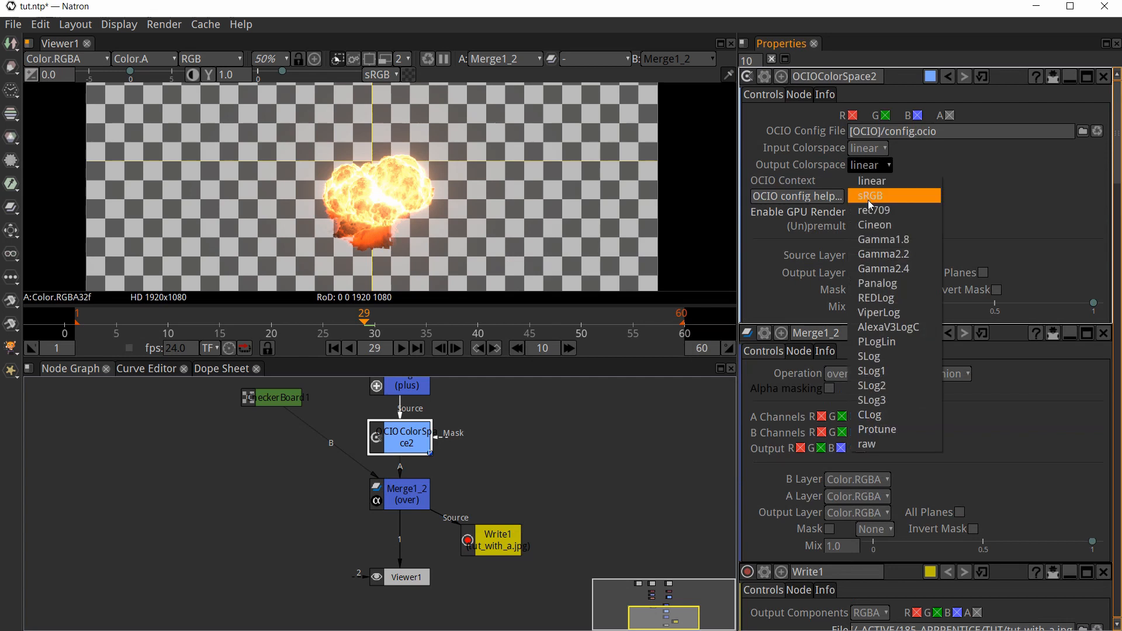
left_click(872, 209)
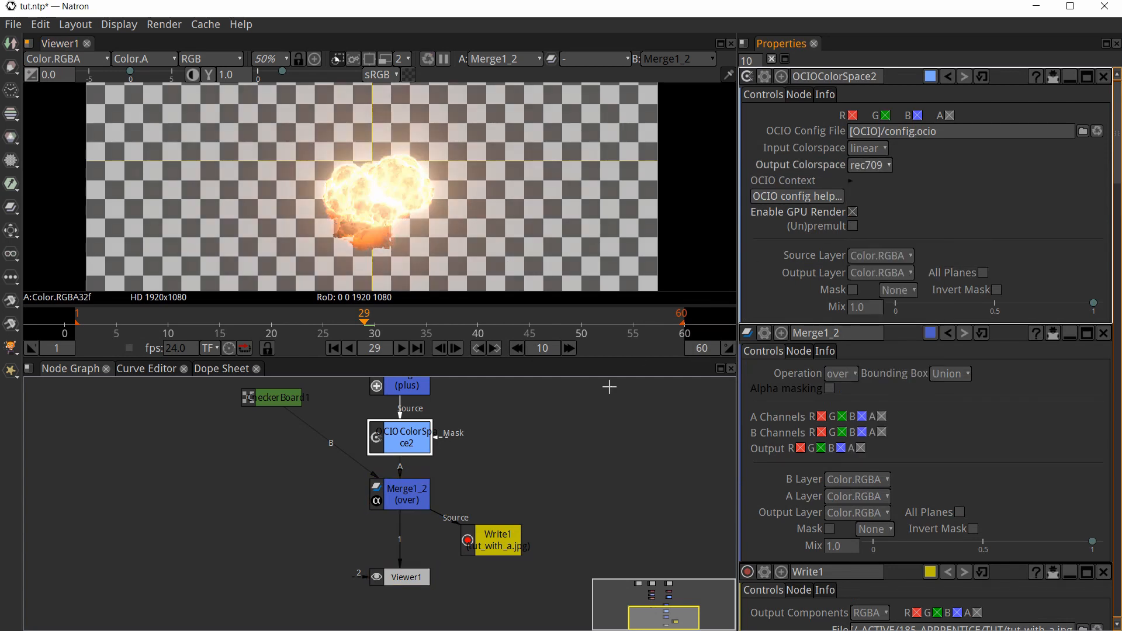
- Set Write1's Input Colorspace to rec709
left_click(511, 548)
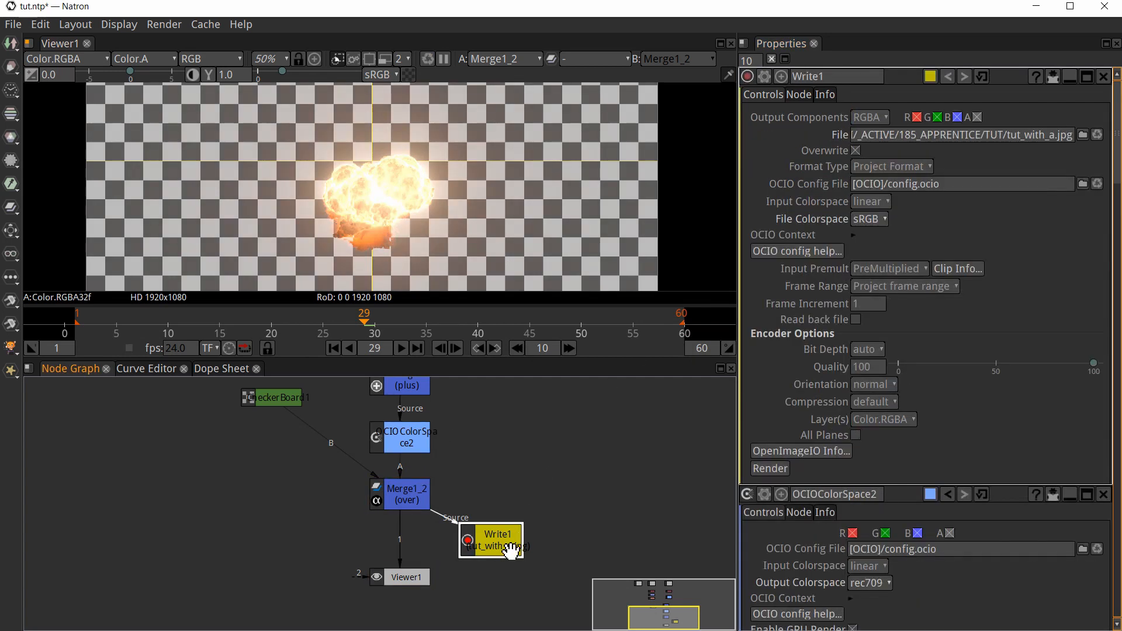
left_click(882, 204)
left_click(877, 248)
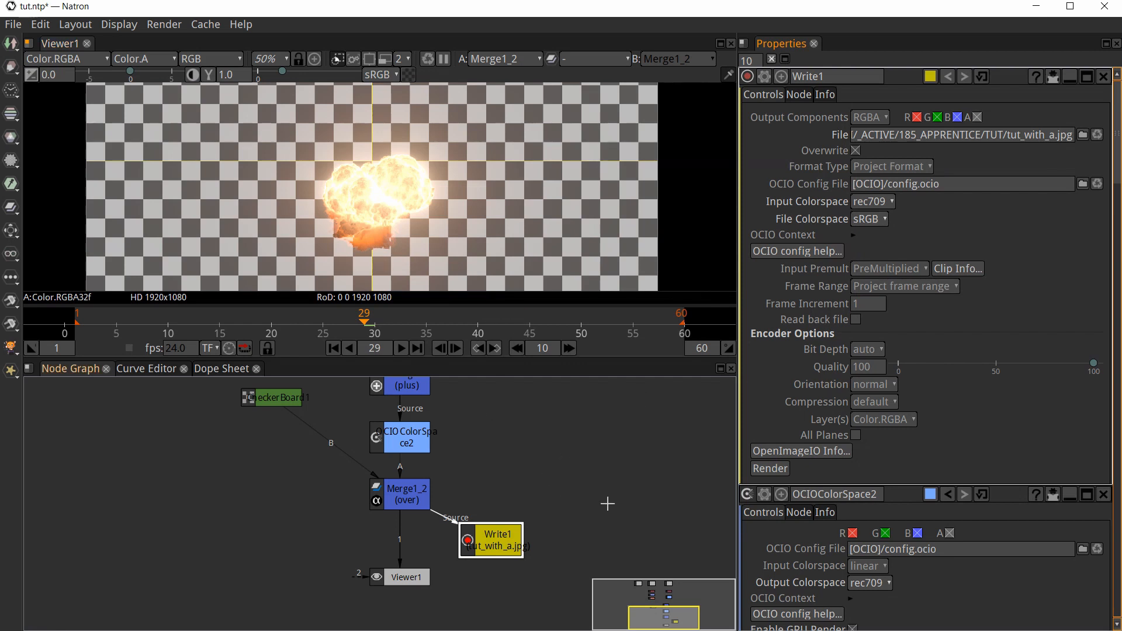
- Change Write1's output file to tut_with_a.mp4 and render the sequence
left_click(1061, 135)
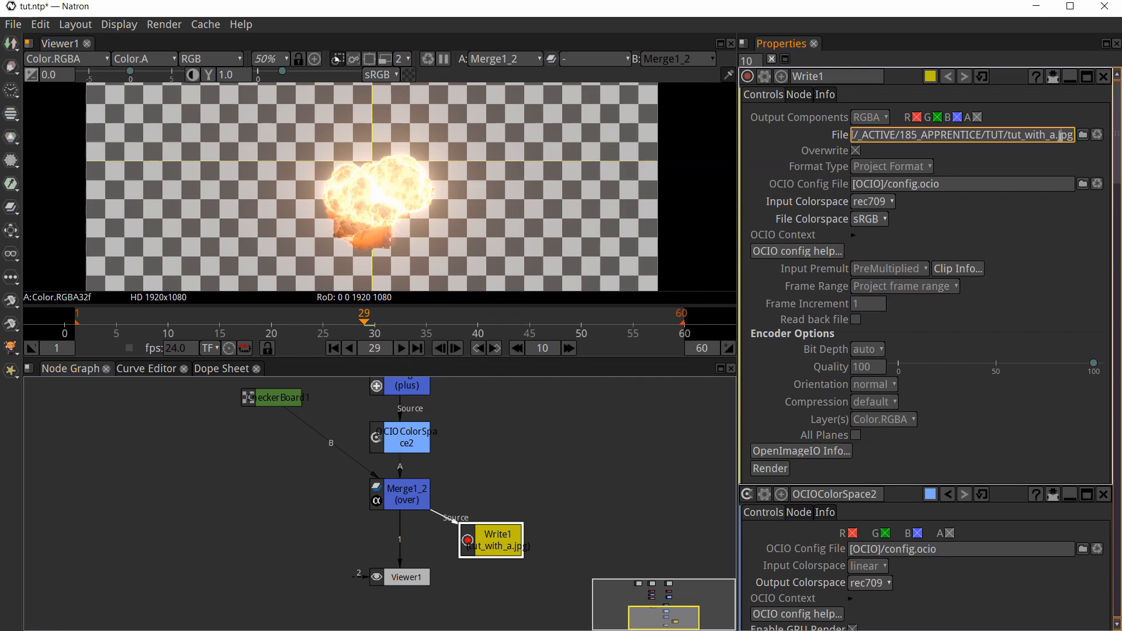
left_click_drag(1060, 135, 1079, 159)
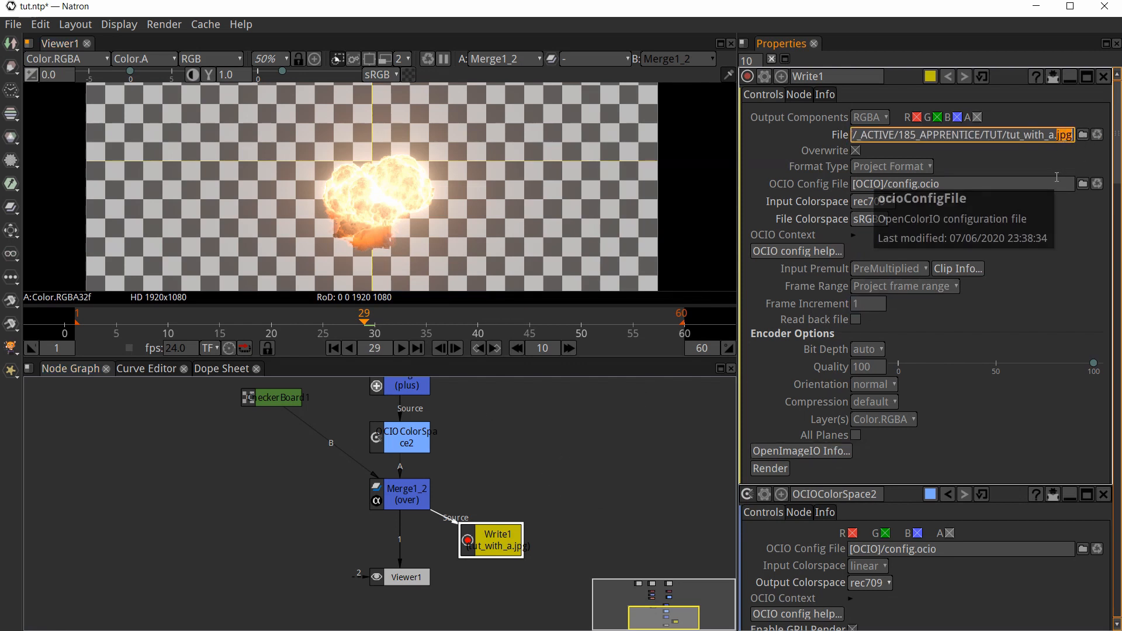
type("mp4")
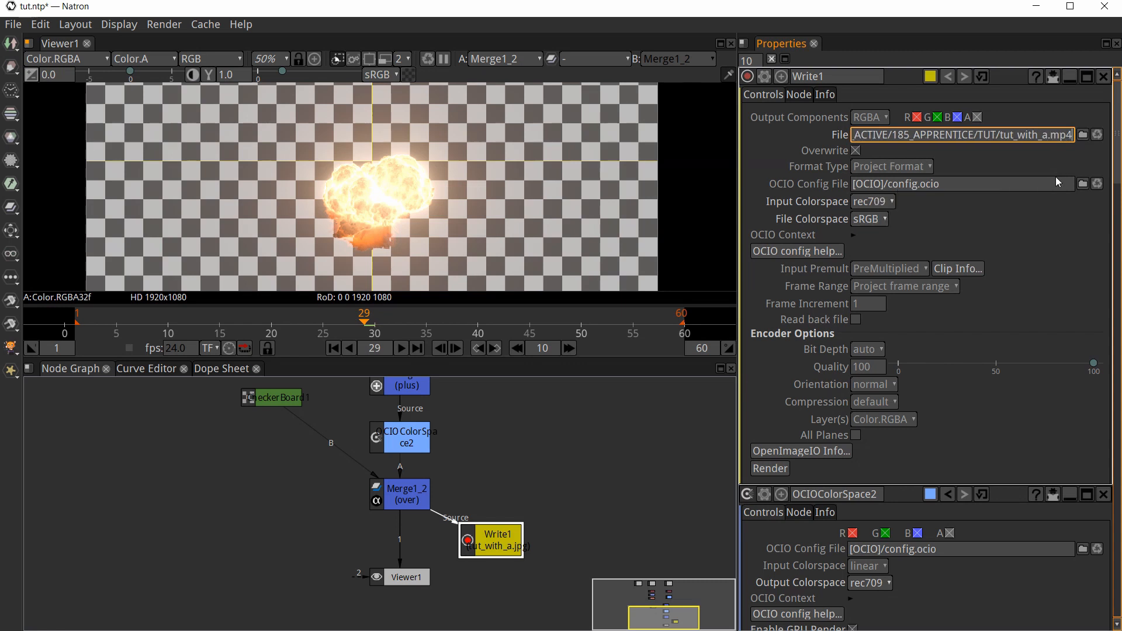
key("Return")
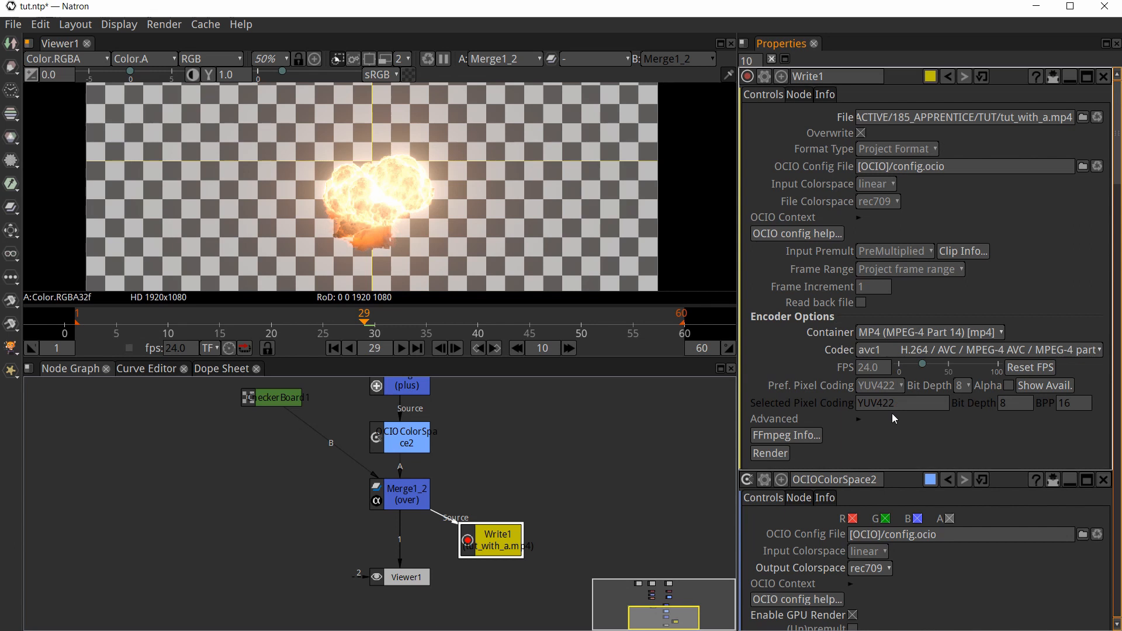
left_click(776, 455)
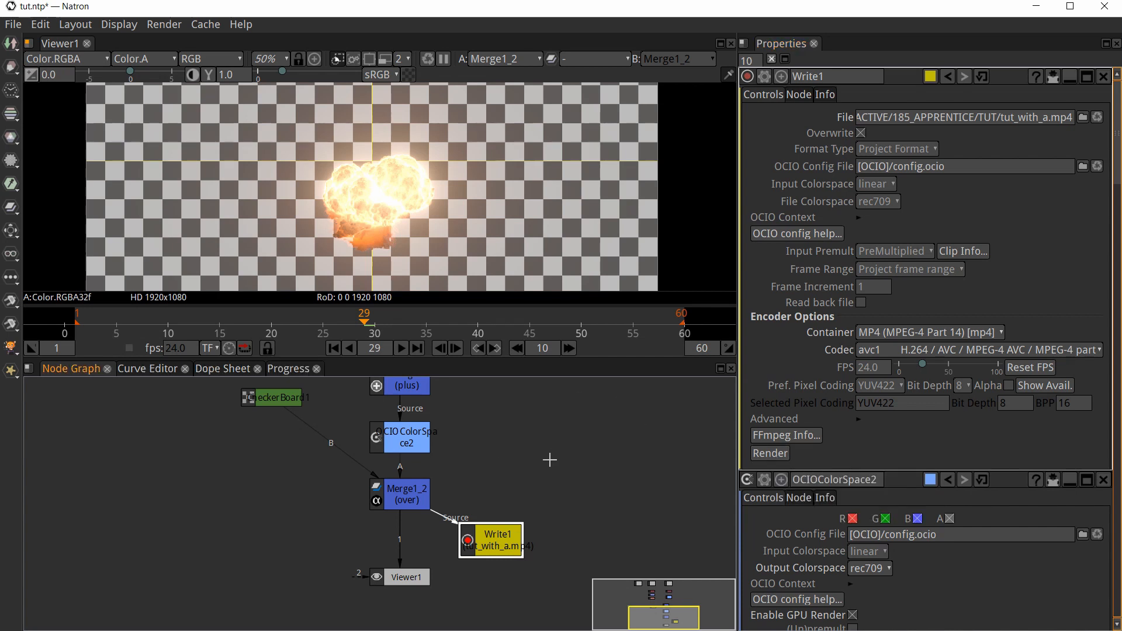
- Switch to VLC media player, play tut_with_a.mp4 to review the explosion, pause it and close the player
key("alt+Tab")
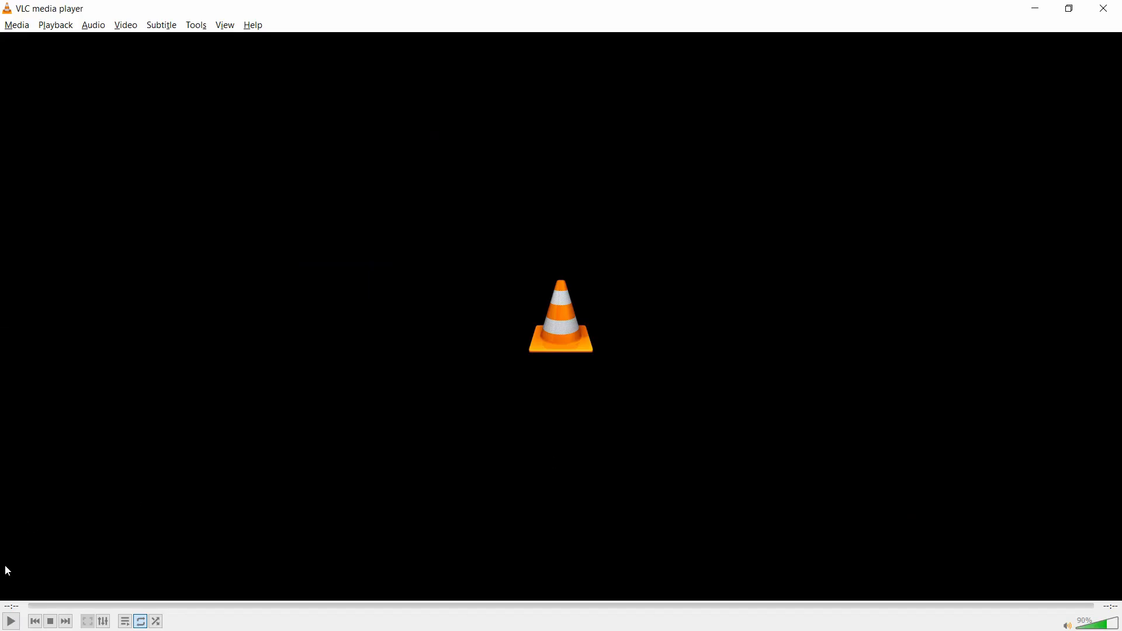
left_click(18, 619)
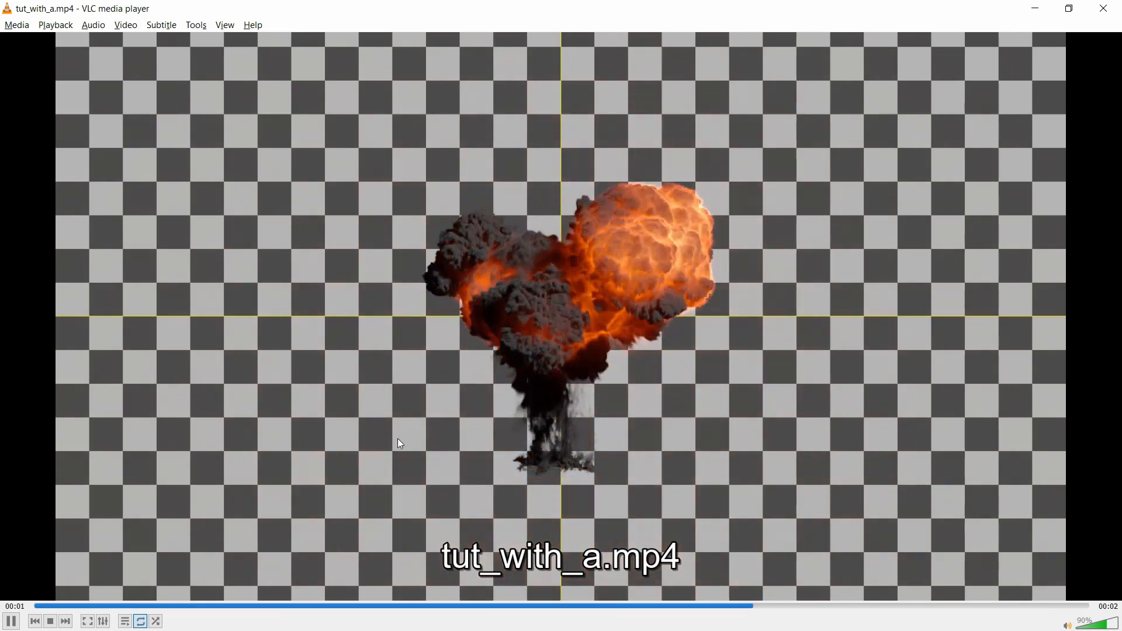
key("space")
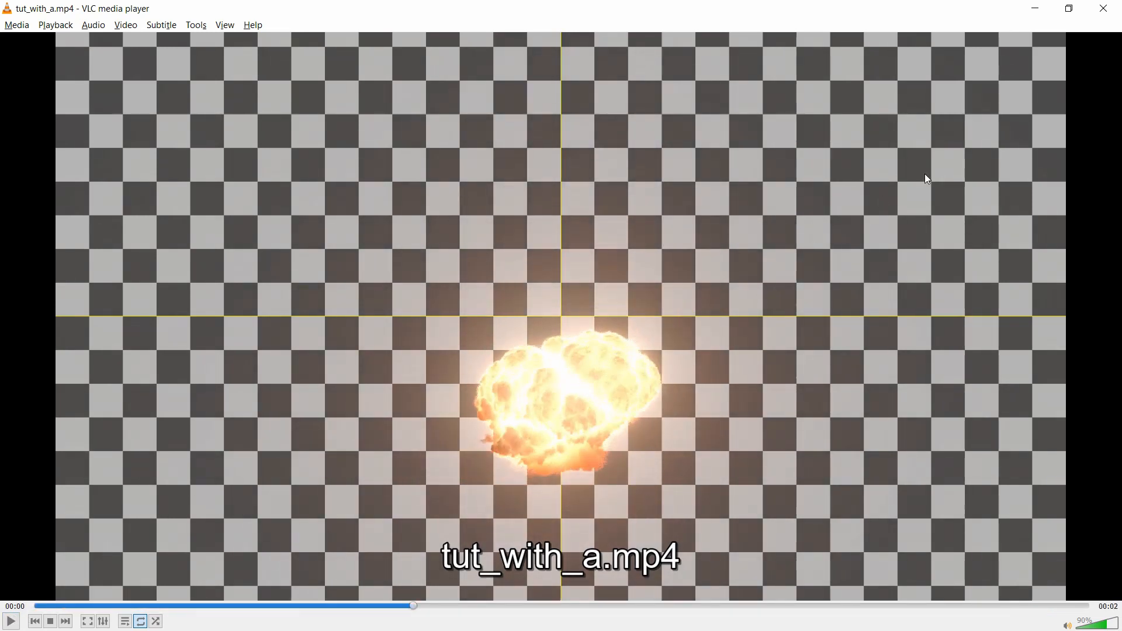
left_click(1104, 8)
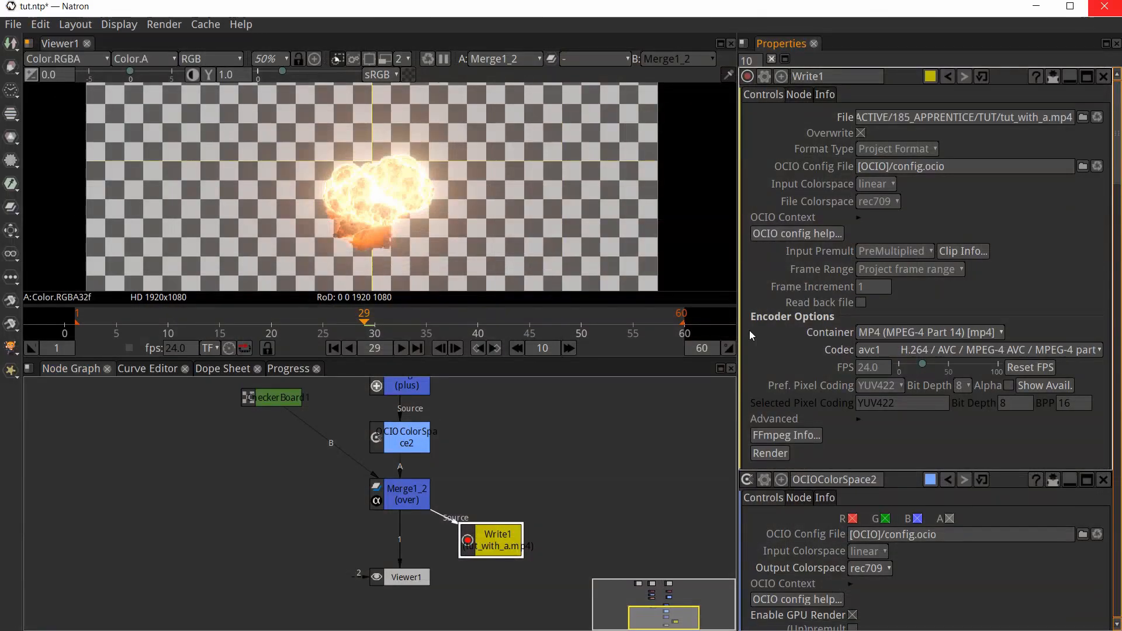
- Move Merge1_2 below the CheckerBoard node and view OCIOColorSpace2's output at frame 42
left_click(406, 500)
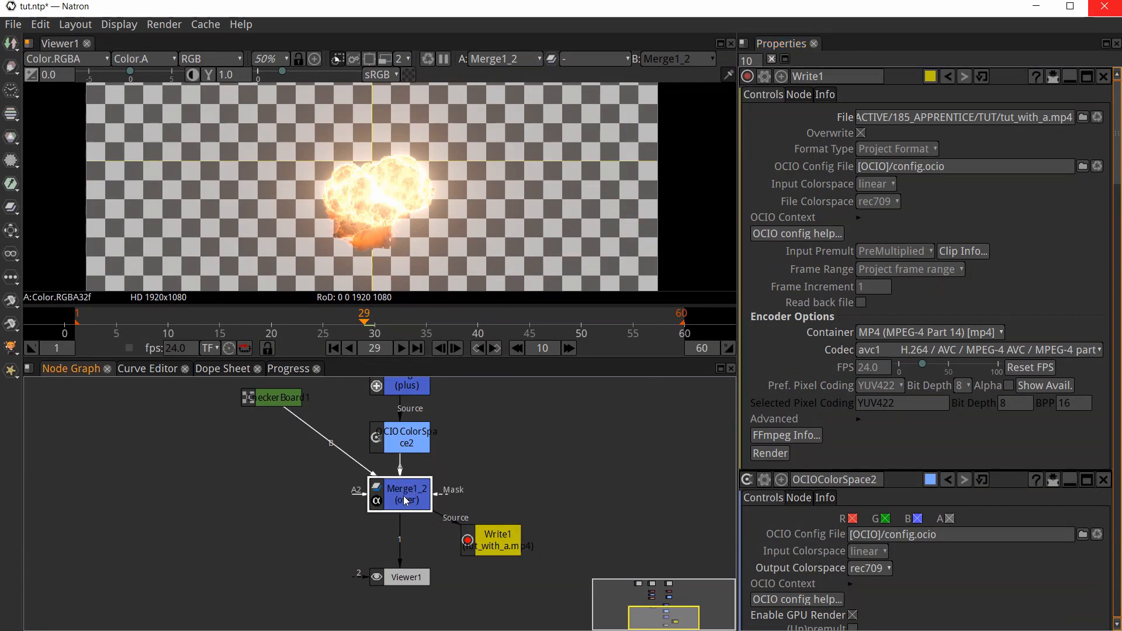
left_click_drag(406, 501, 277, 509)
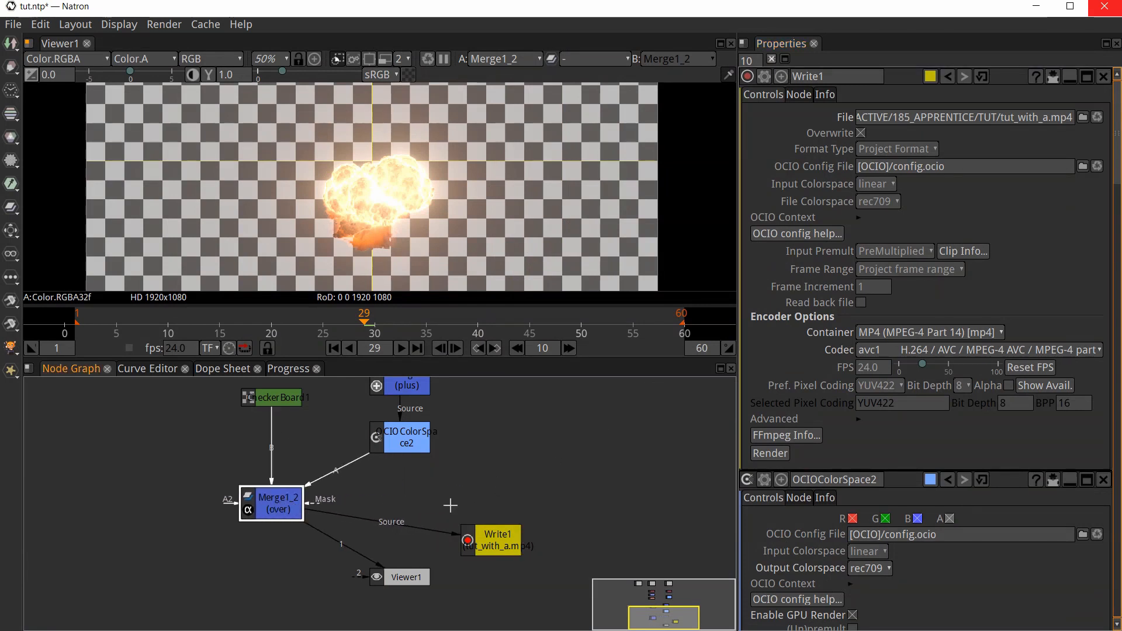
left_click(402, 451)
key("1")
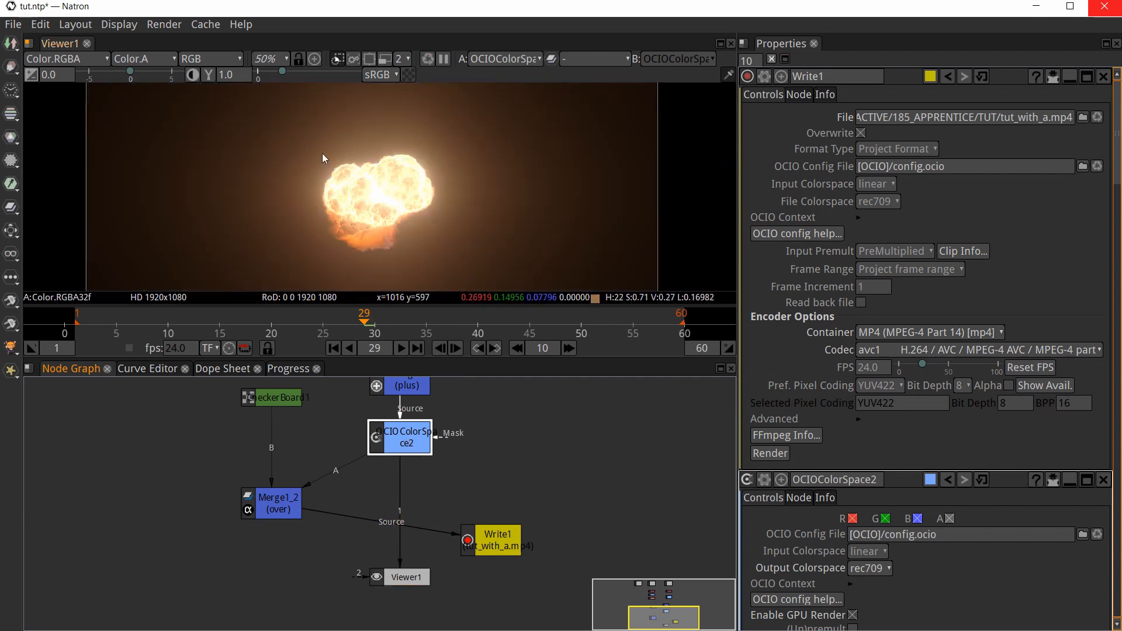
left_click_drag(433, 330, 499, 331)
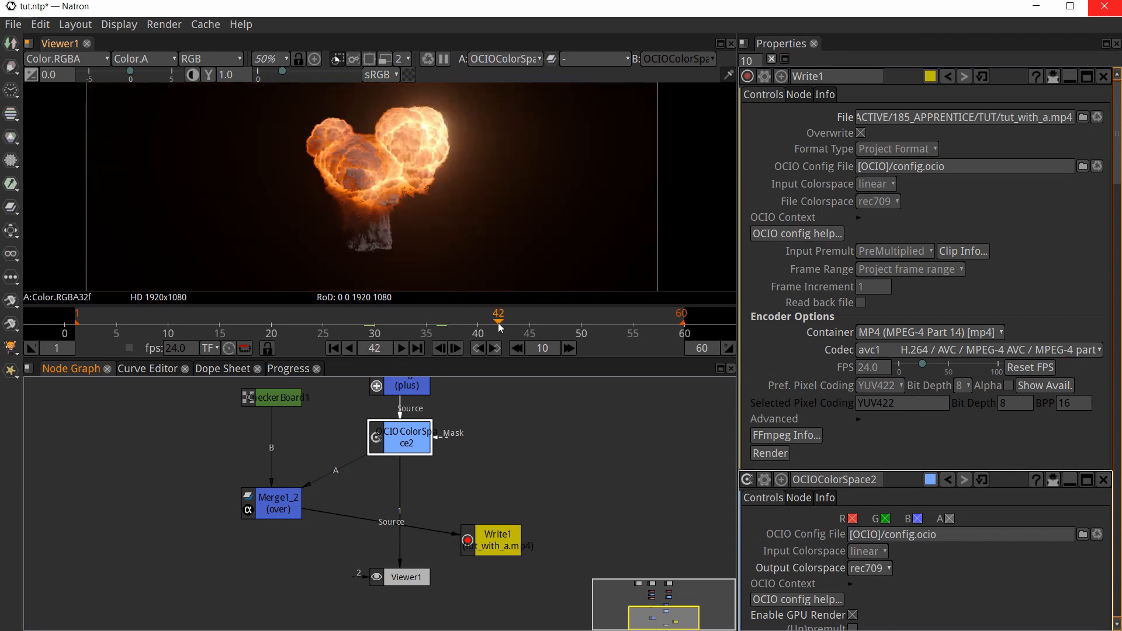
scroll(416, 184, "up", 4)
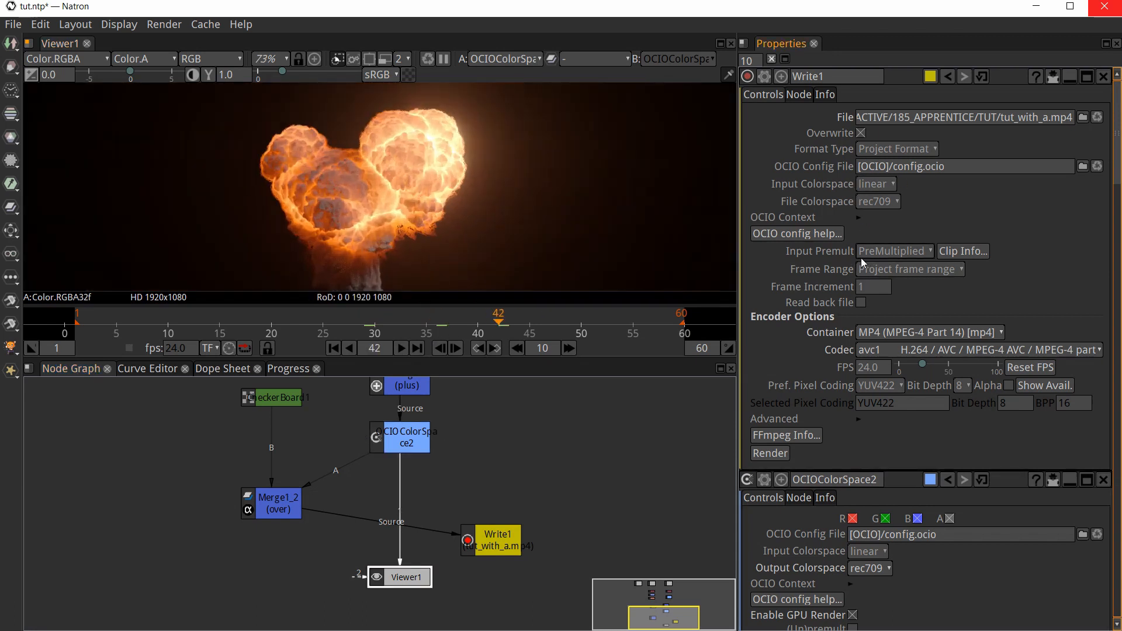
scroll(424, 186, "down", 2)
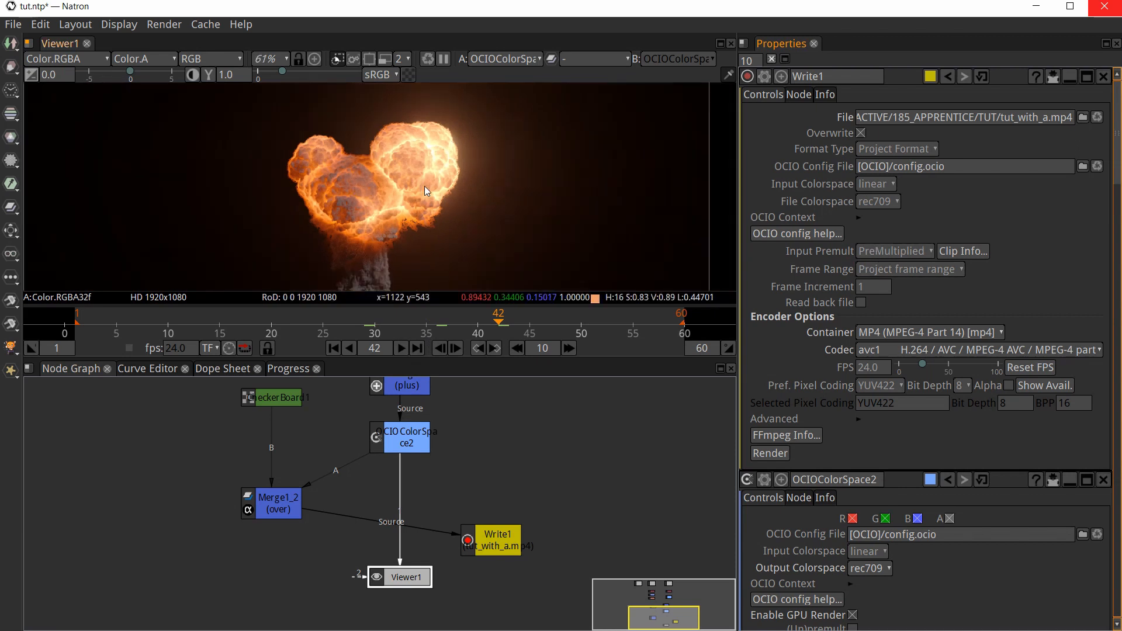
- Insert a FilmConvert Nitrate 3.0 node directly after OCIOColorSpace2
middle_click_drag(480, 446, 462, 500)
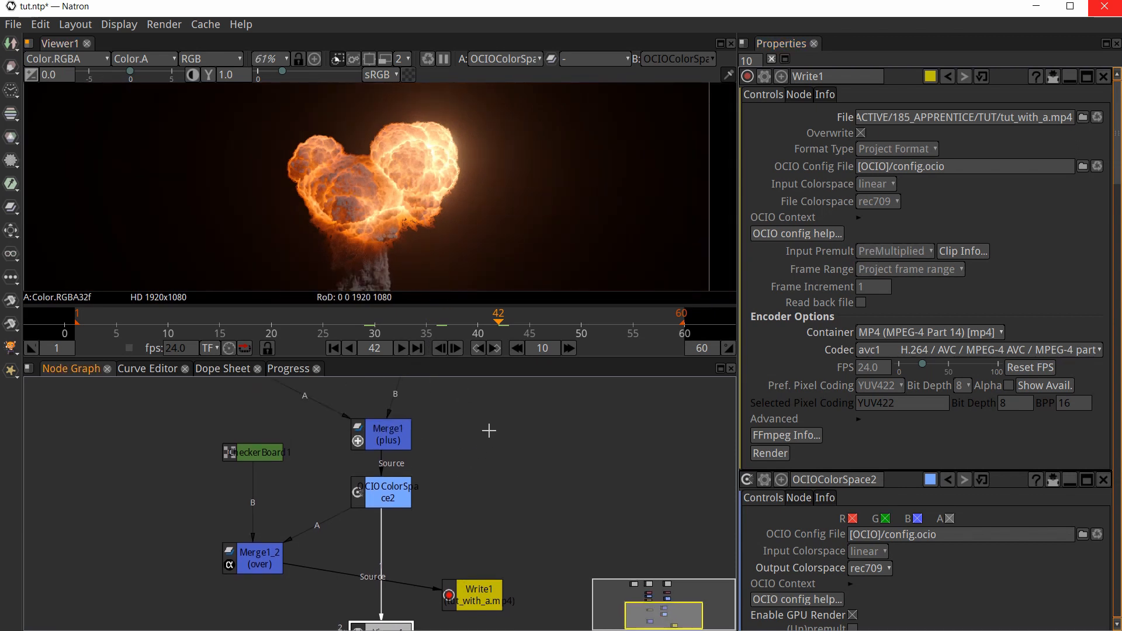
scroll(489, 430, "down", 1)
middle_click_drag(449, 410, 522, 488)
scroll(482, 475, "down", 1)
mouse_move(433, 492)
middle_mouse_down()
mouse_move(489, 480)
mouse_move(503, 448)
middle_mouse_up()
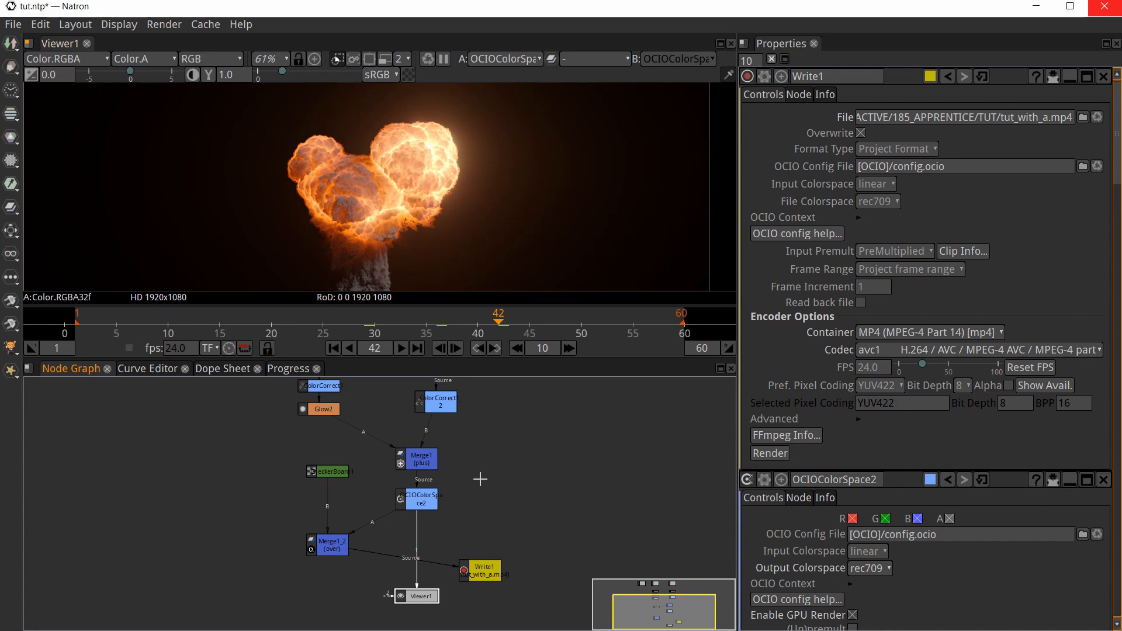
middle_click_drag(480, 478, 487, 443)
left_click(345, 514)
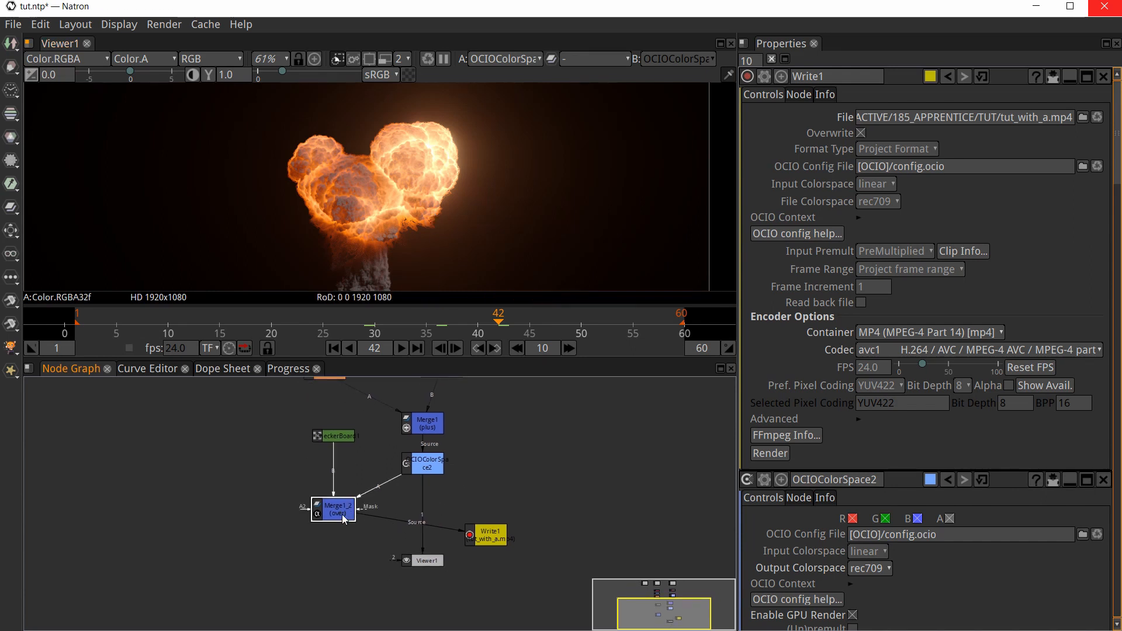
left_click(429, 468)
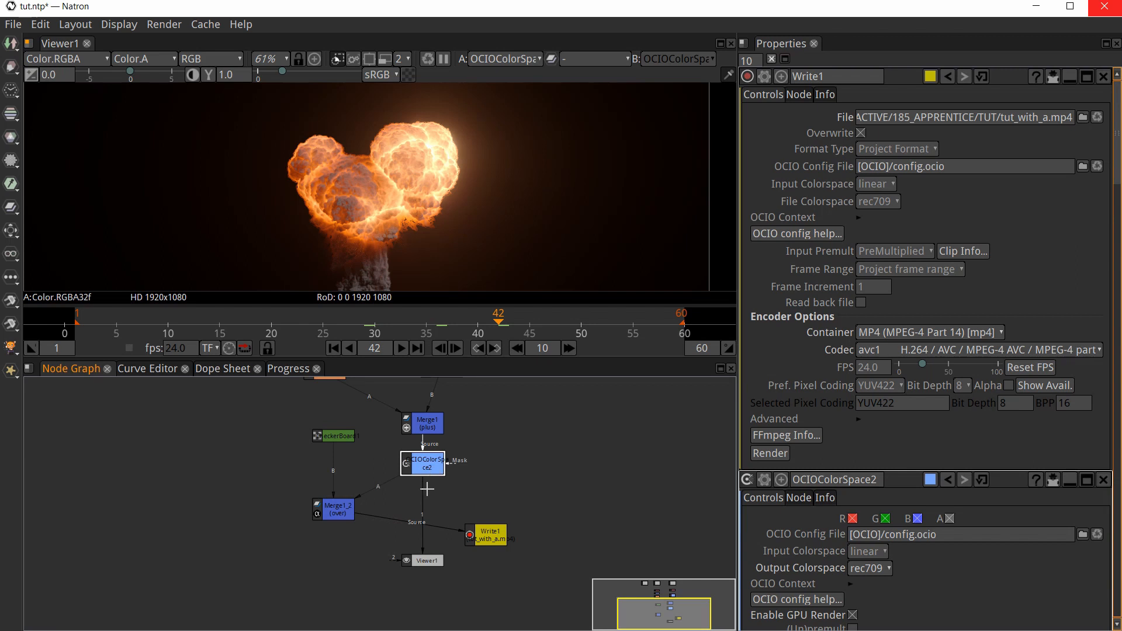
key("Tab")
type("film")
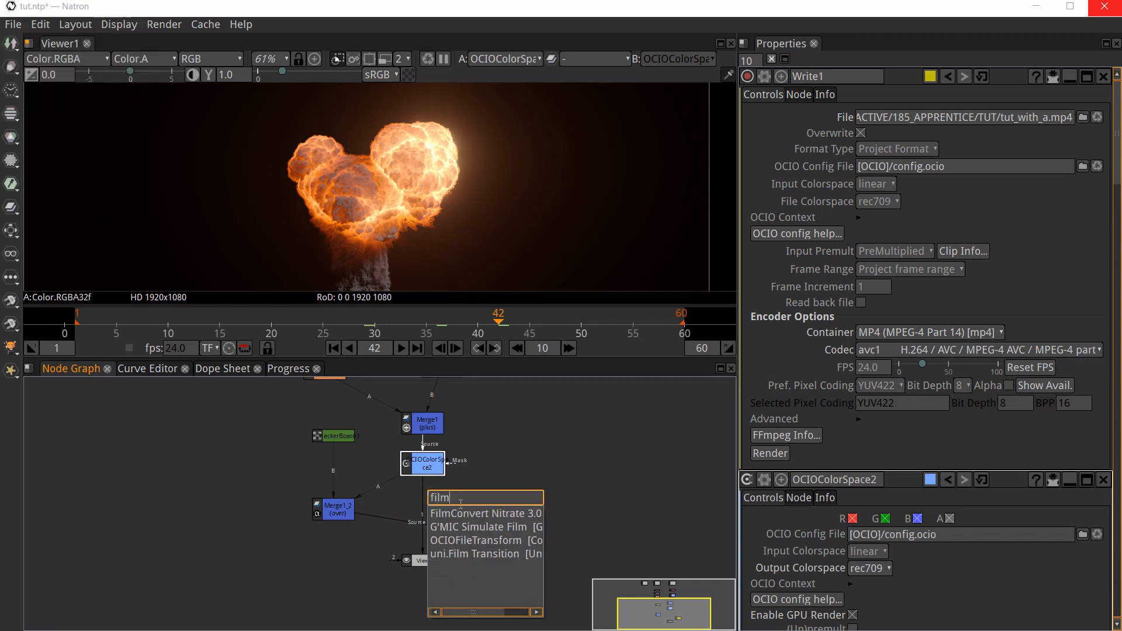
left_click(462, 520)
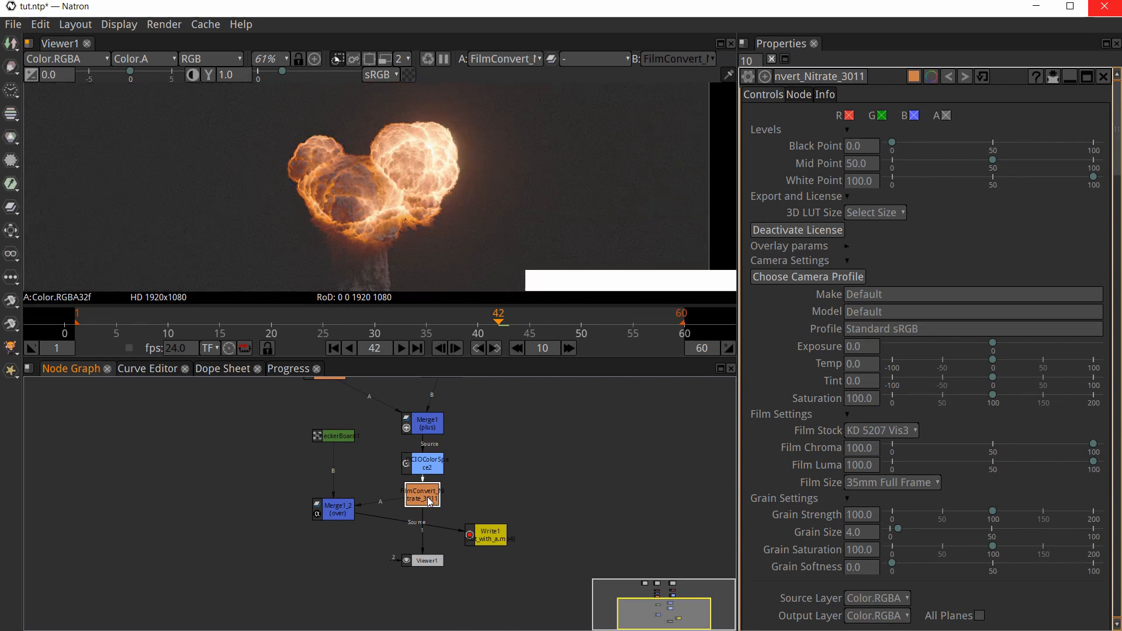
- Show Merge1_2's checkerboard composite in the viewer and select the FilmConvert Nitrate node
left_click(338, 517)
key("1")
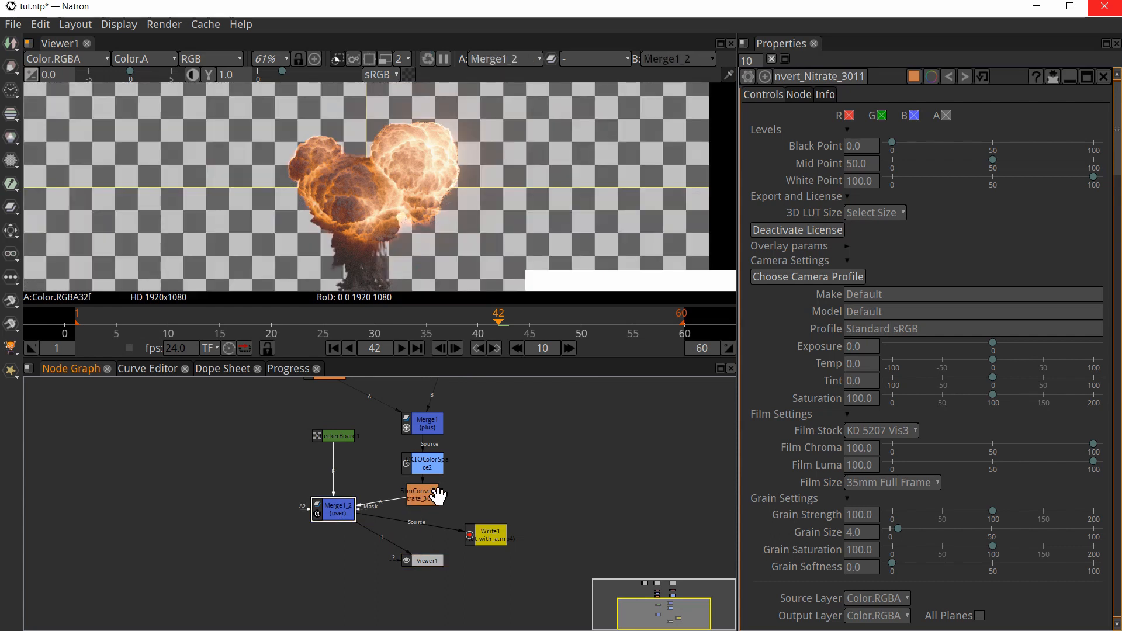
left_click(427, 500)
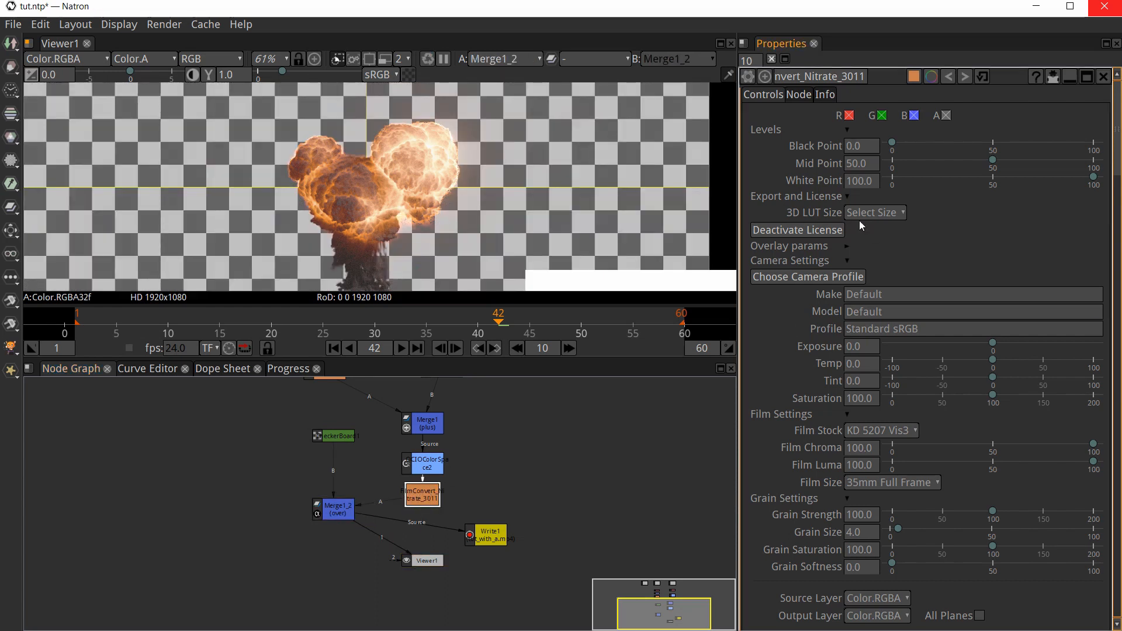
- Set the FilmConvert Nitrate node's film size to Super 35 and its film stock to FJ 8543 VD
left_click(888, 484)
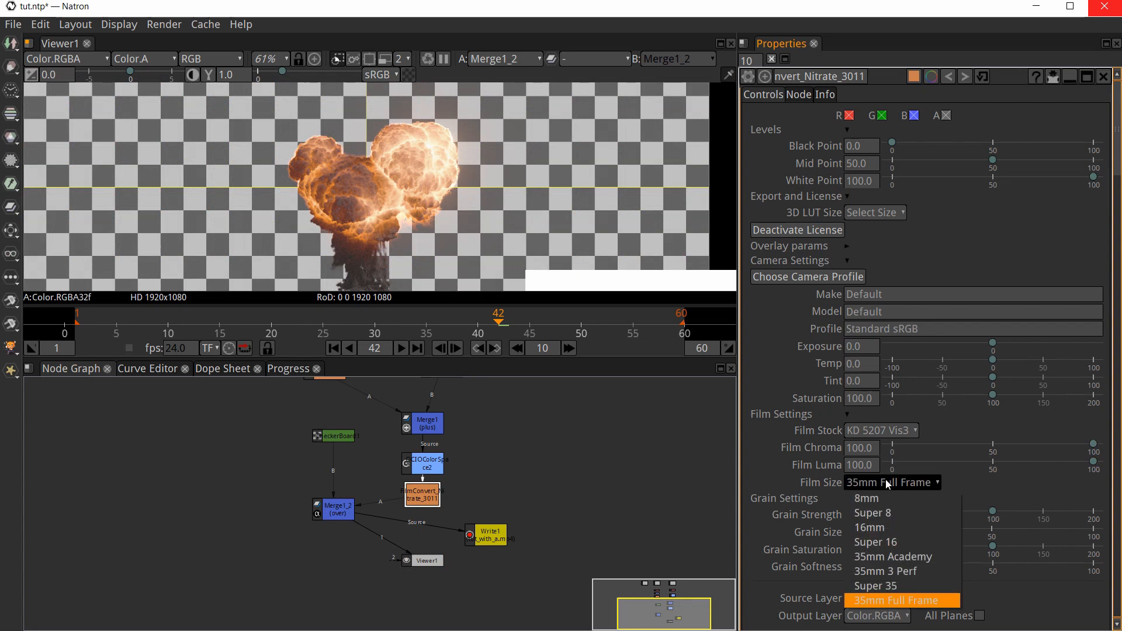
left_click(888, 584)
scroll(816, 363, "down", 1)
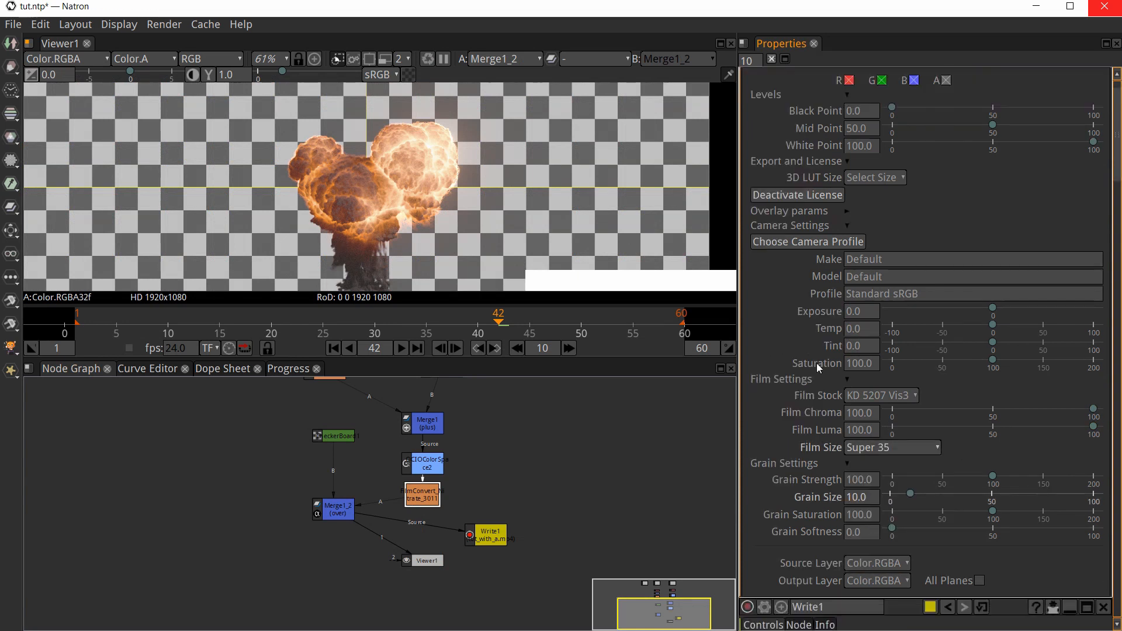
left_click(857, 395)
left_click(896, 396)
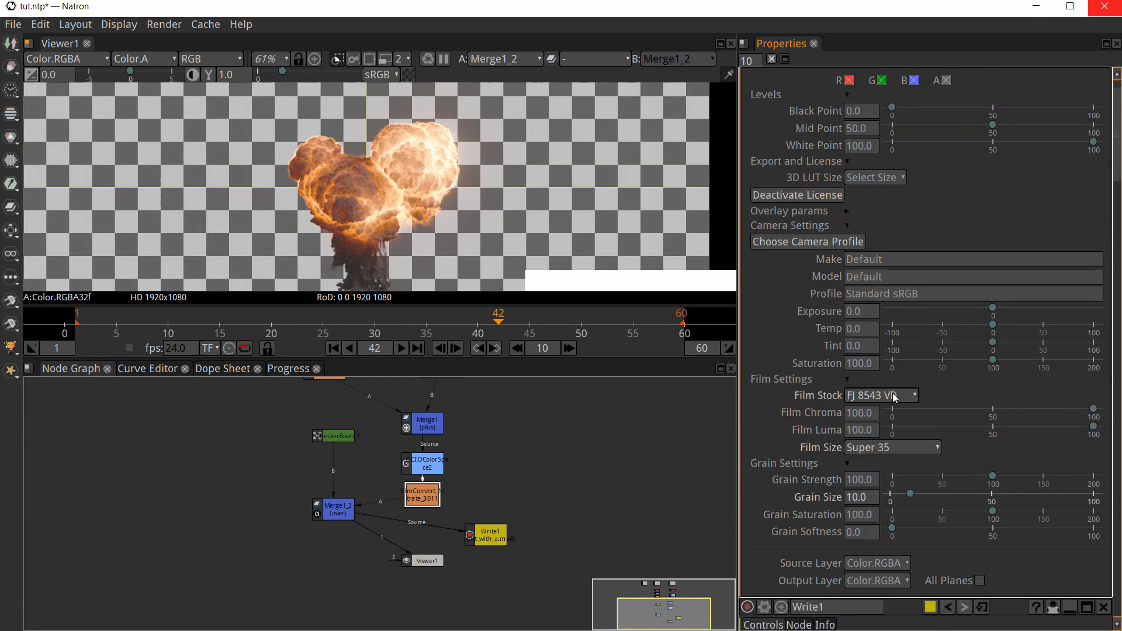
scroll(331, 164, "down", 2)
scroll(334, 171, "up", 2)
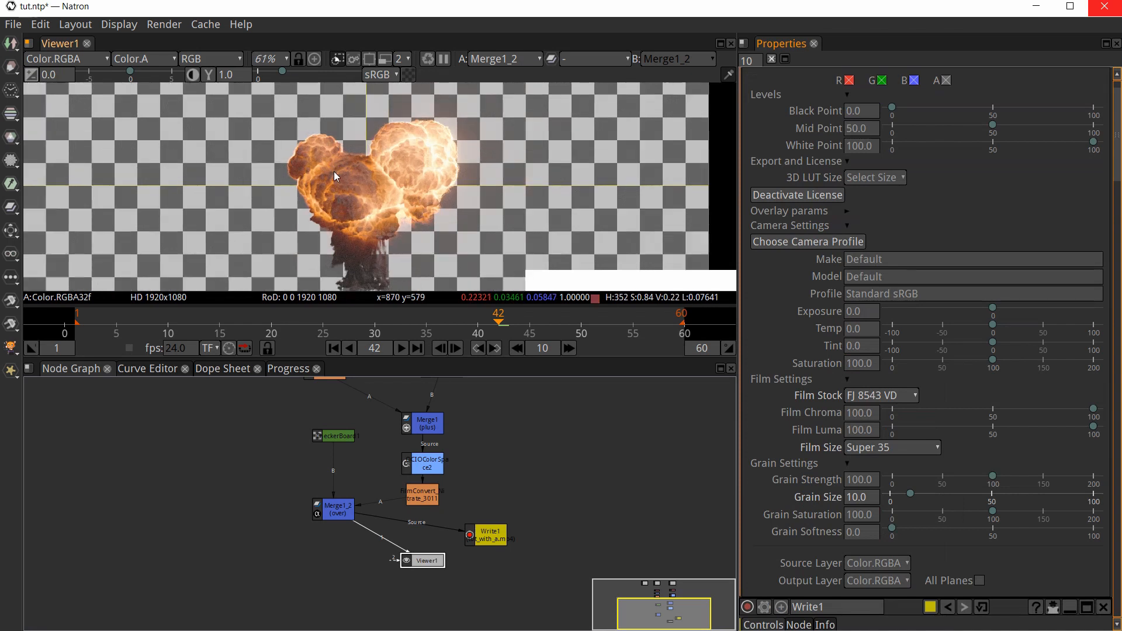
- Apply the Canon 5D mkIII Standard camera profile to the FilmConvert Nitrate node and reset all of the node's settings to their defaults
left_click(435, 497)
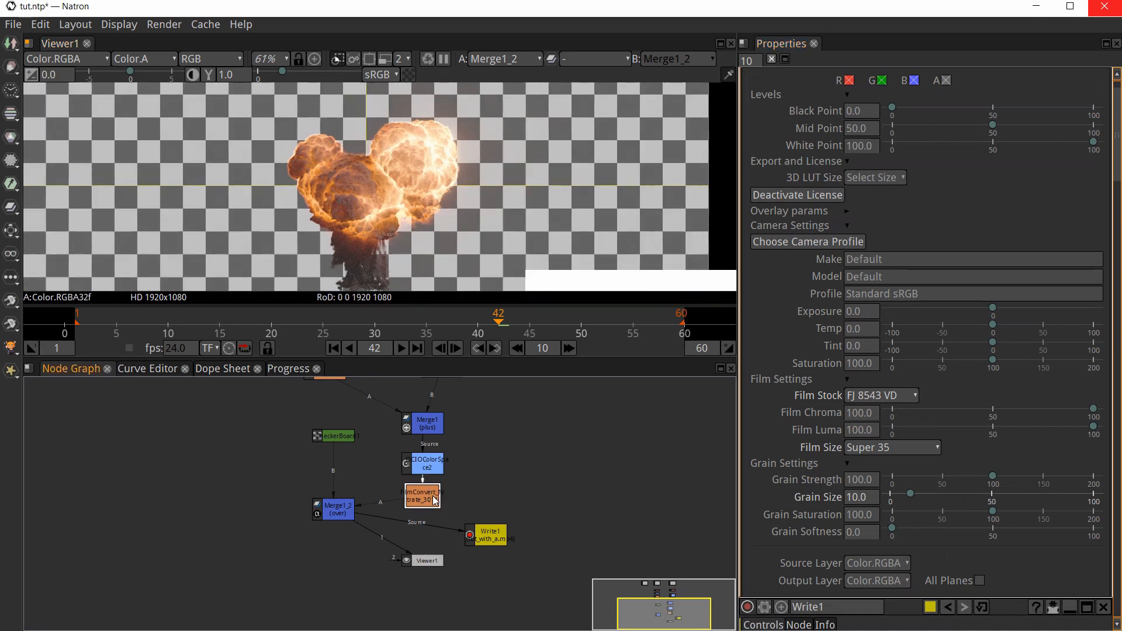
scroll(1074, 383, "up", 1)
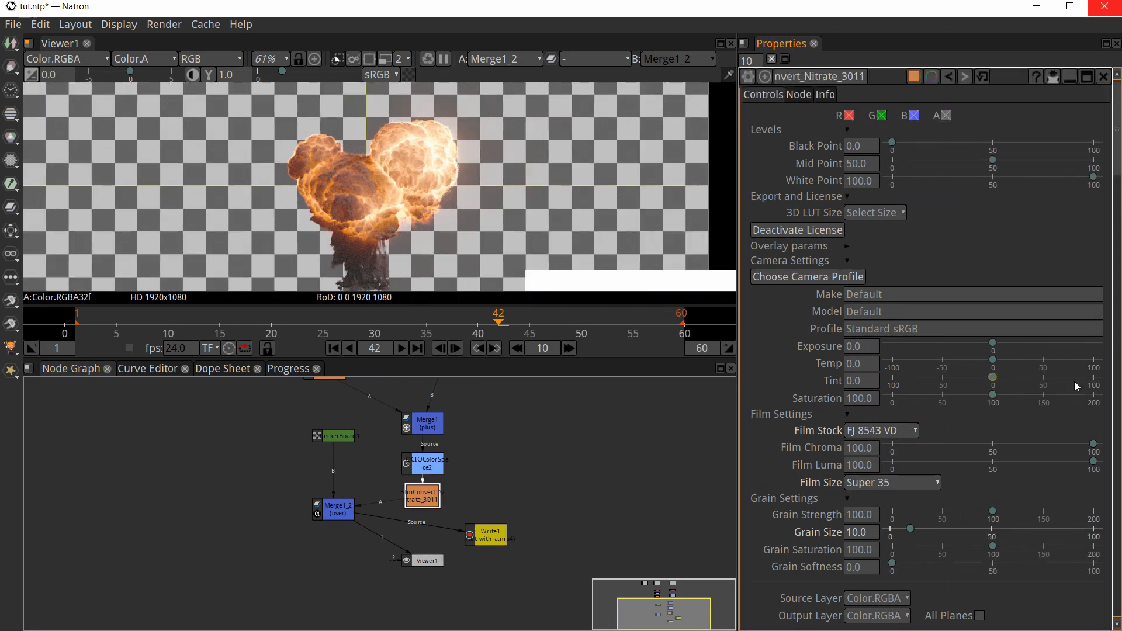
left_click(857, 293)
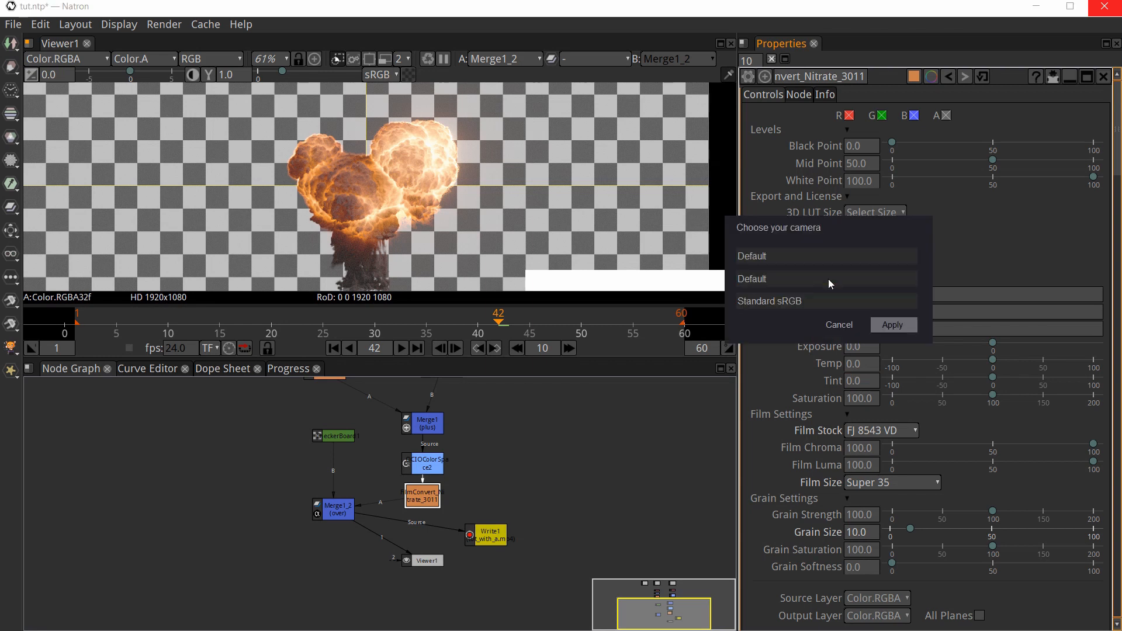
left_click(789, 260)
left_click(776, 317)
left_click(780, 286)
left_click(787, 340)
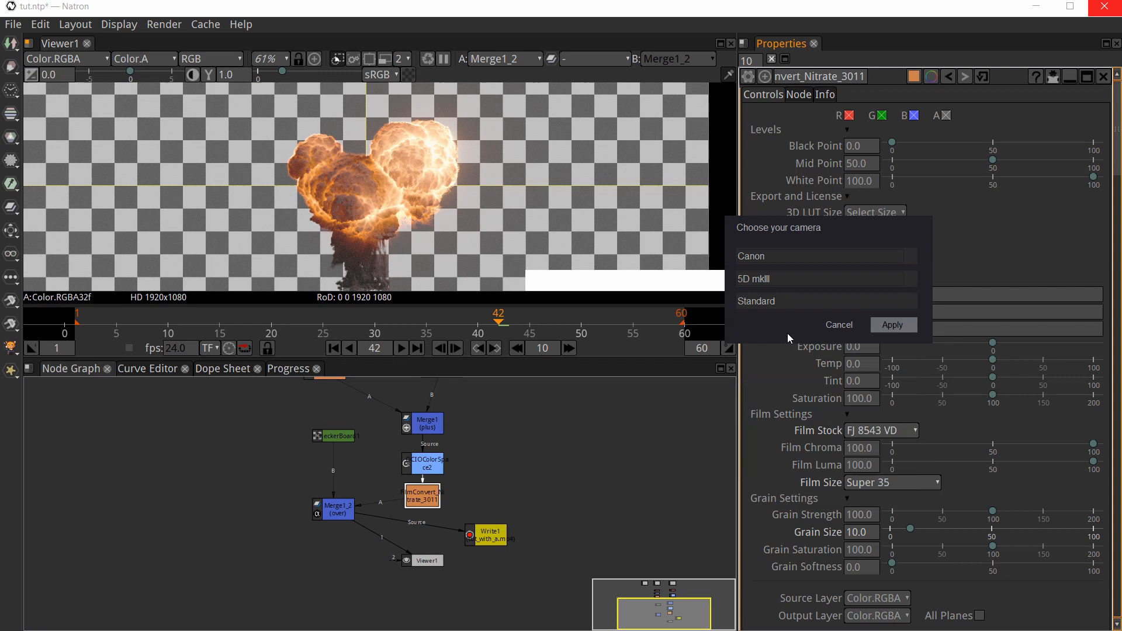
left_click(909, 325)
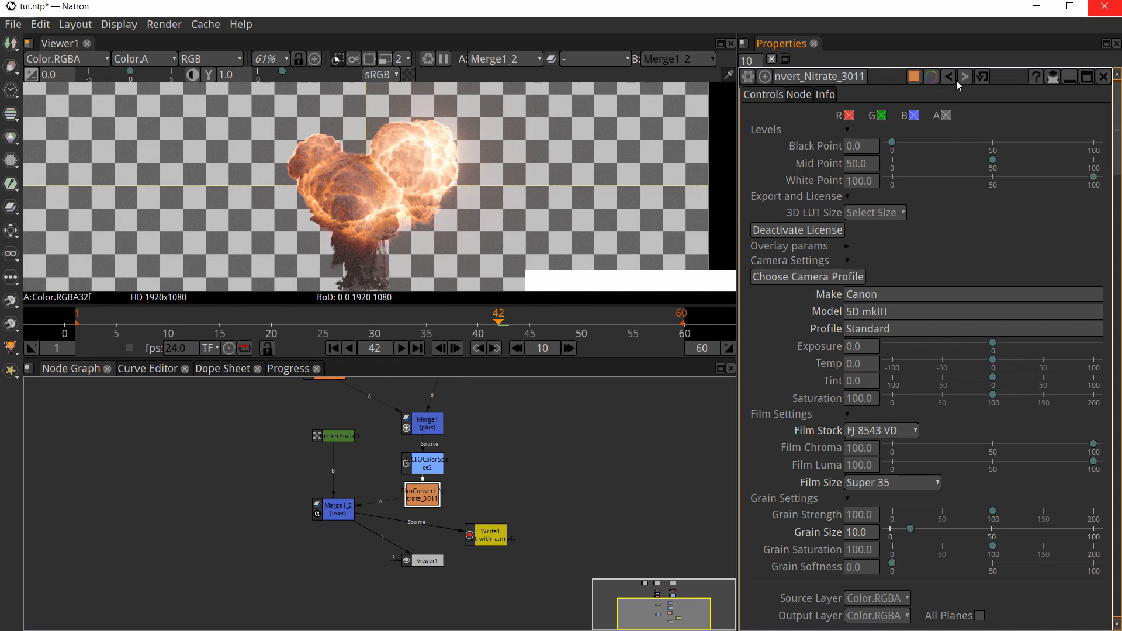
left_click(982, 77)
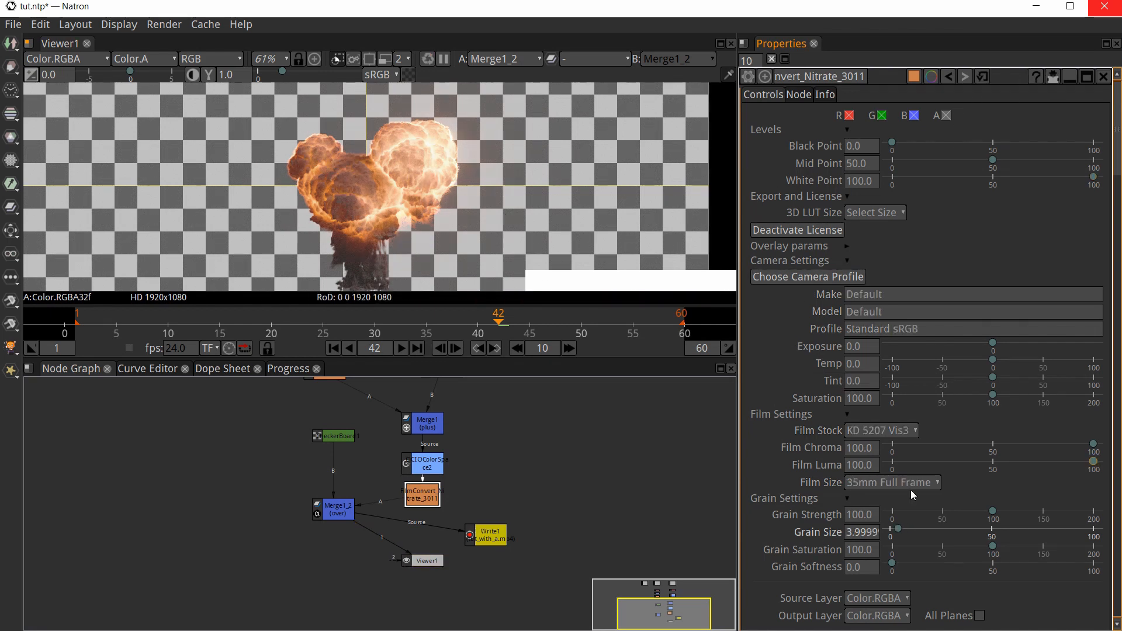